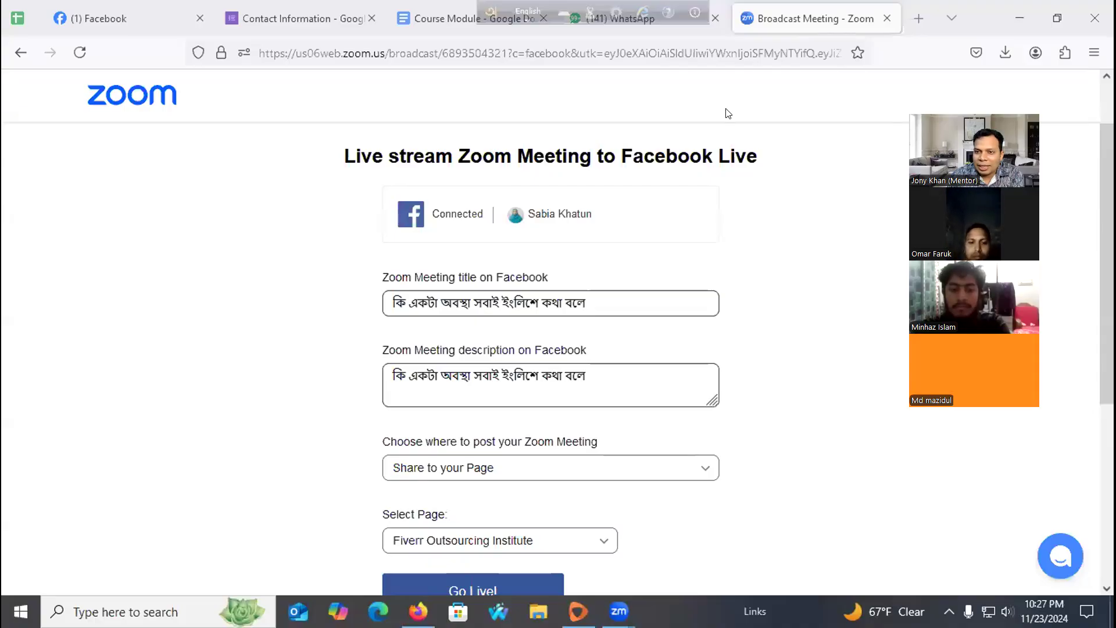
Close the WhatsApp, Course Module, Contact Information, Facebook and other extra Firefox tabs.
click(495, 9)
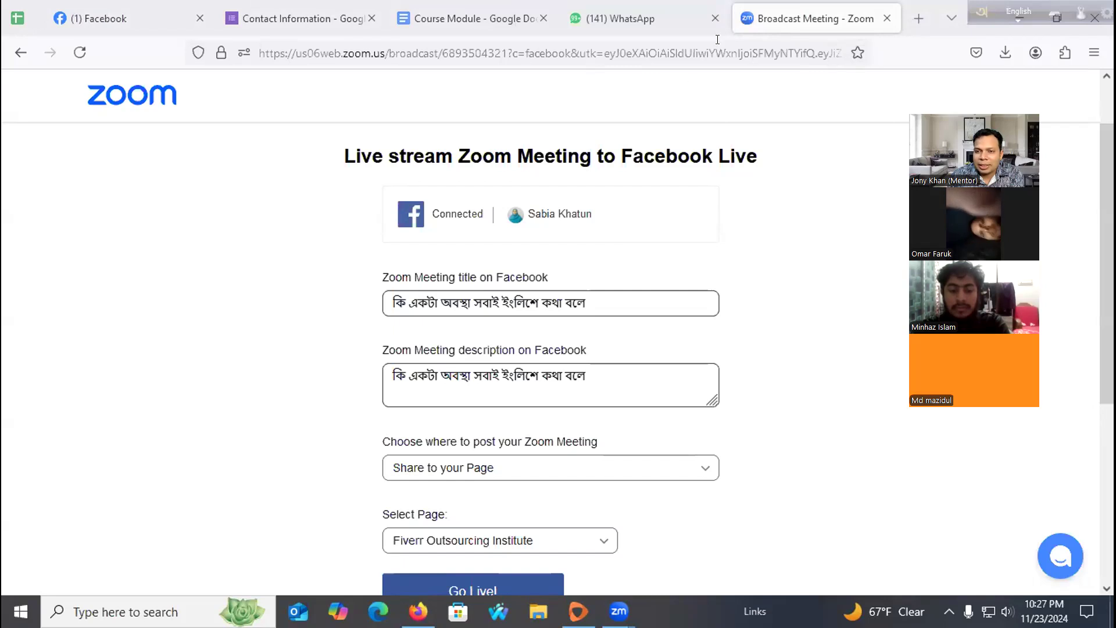
click(715, 18)
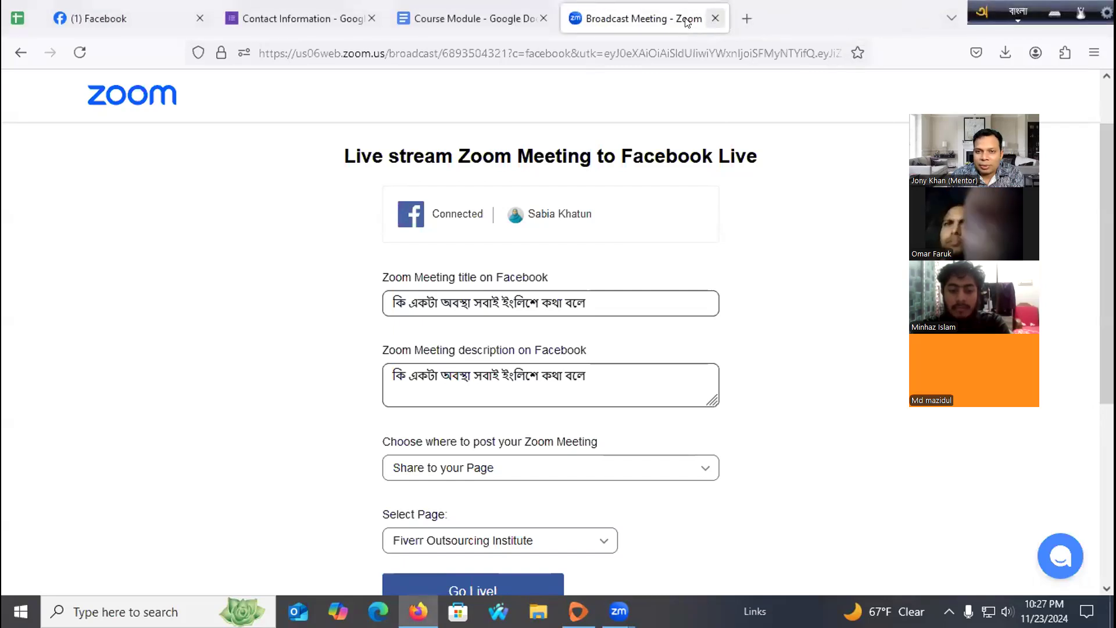
click(542, 20)
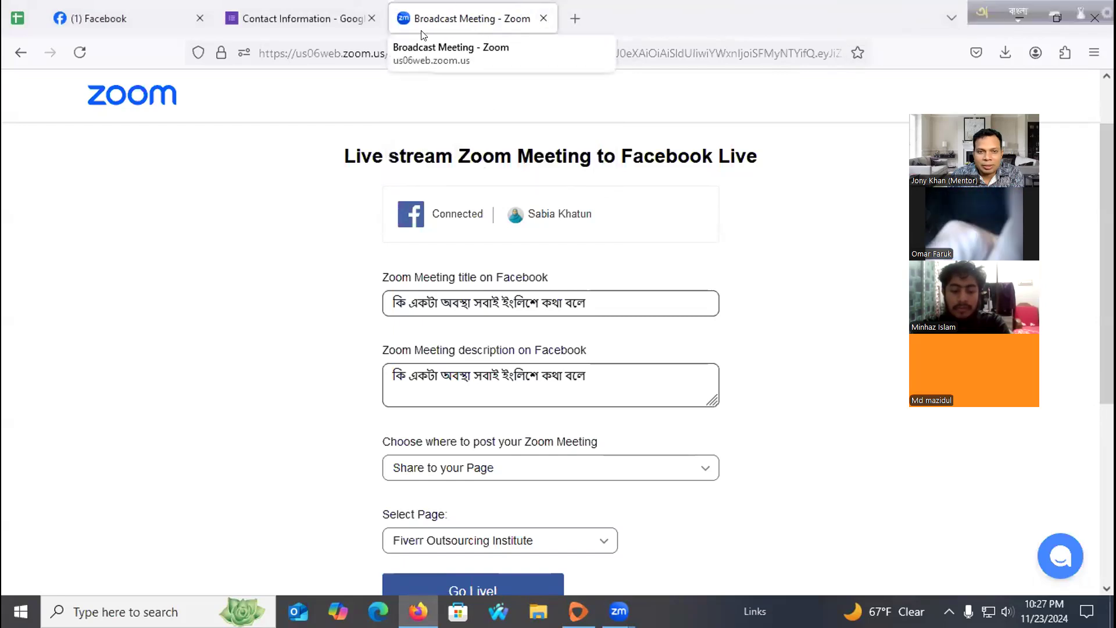
click(358, 21)
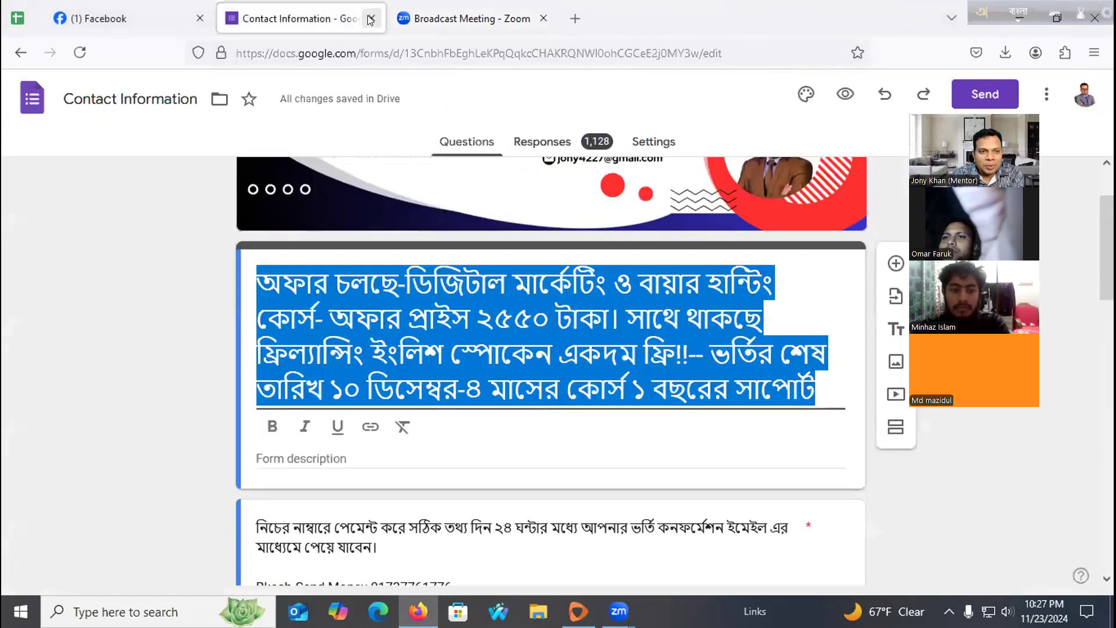
click(369, 20)
click(137, 13)
click(199, 18)
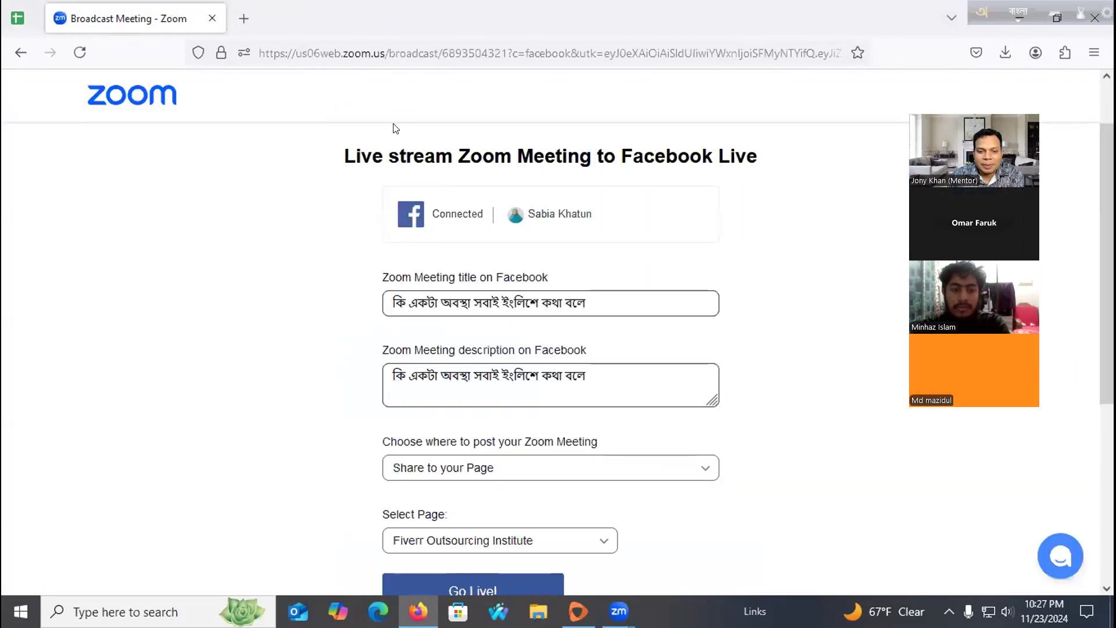
Open a blank new tab and close the Zoom broadcast page.
click(243, 19)
click(209, 18)
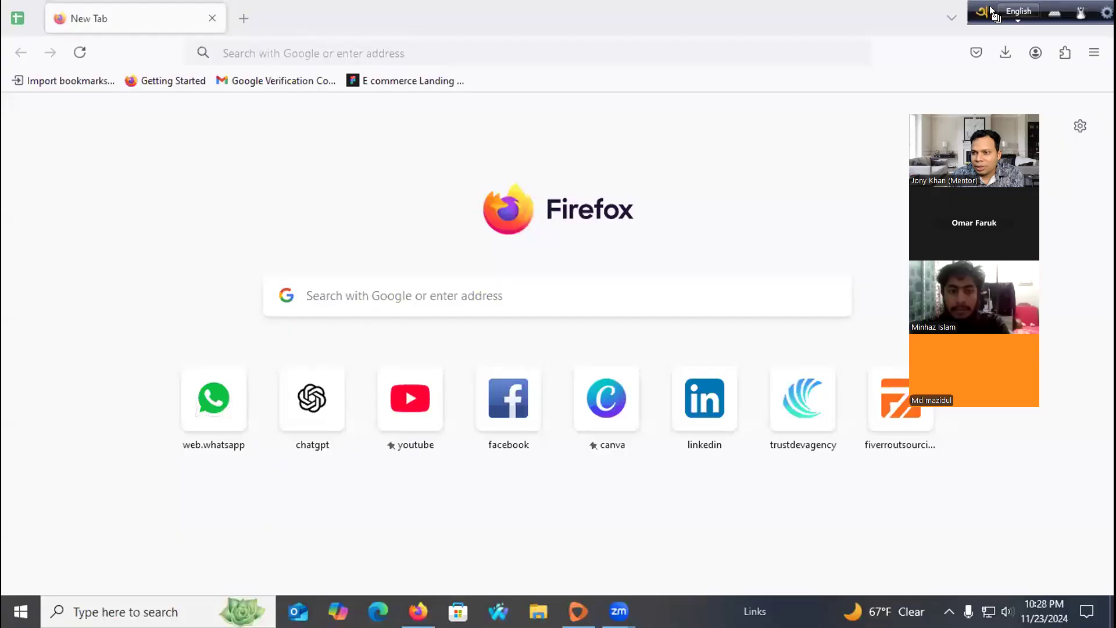
drag(974, 10, 608, 11)
Launch Google Chrome from Windows search under a store profile, maximized.
click(1020, 17)
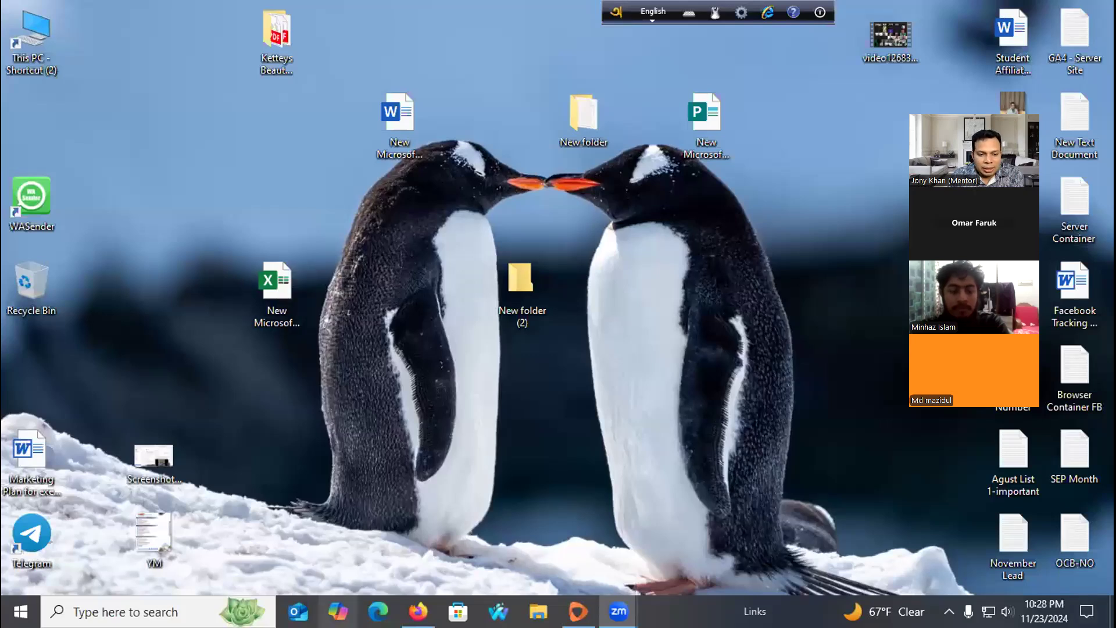
click(151, 611)
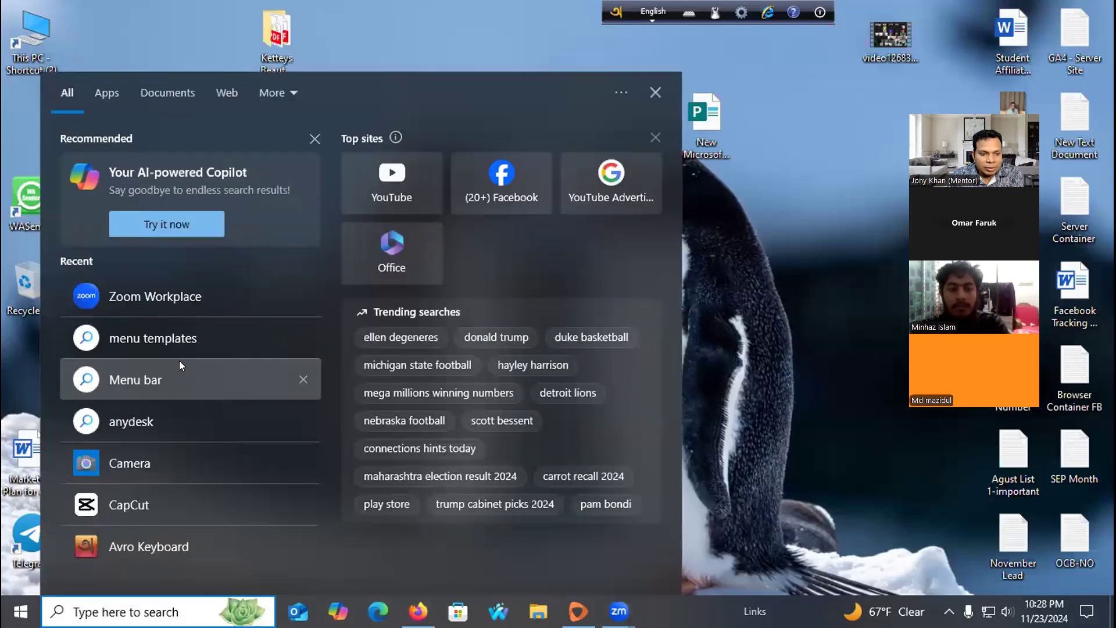
click(414, 177)
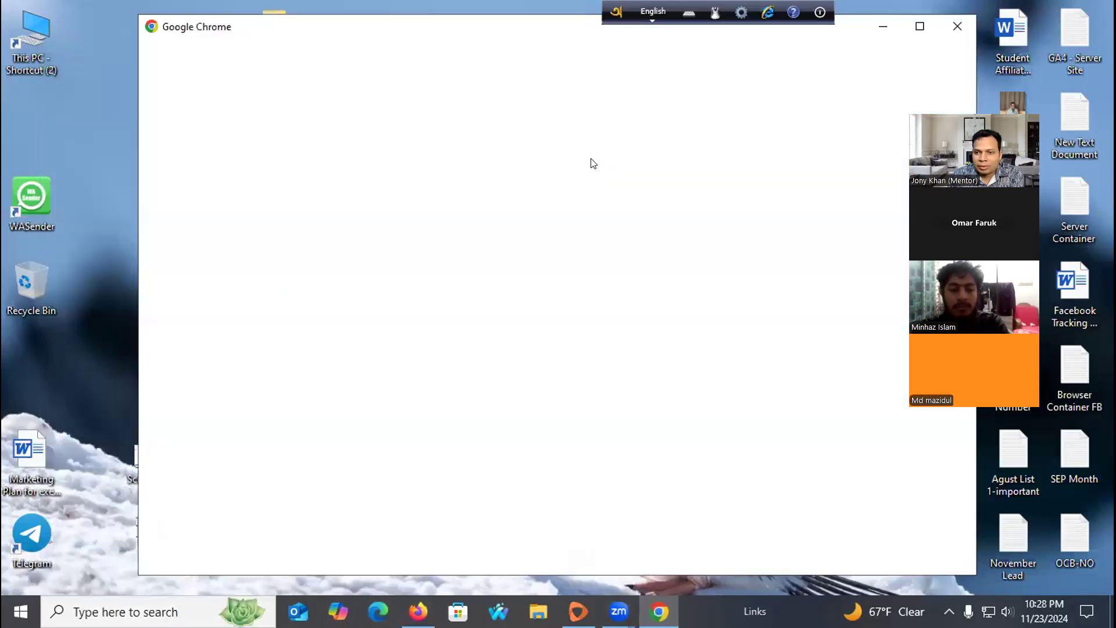
click(920, 27)
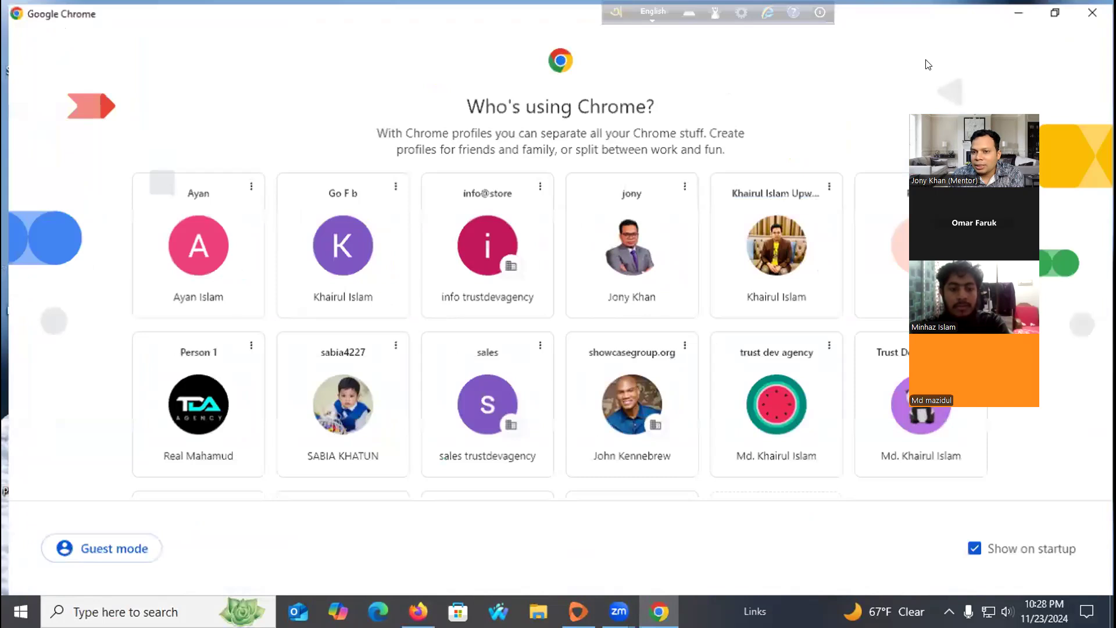
click(495, 215)
click(1048, 34)
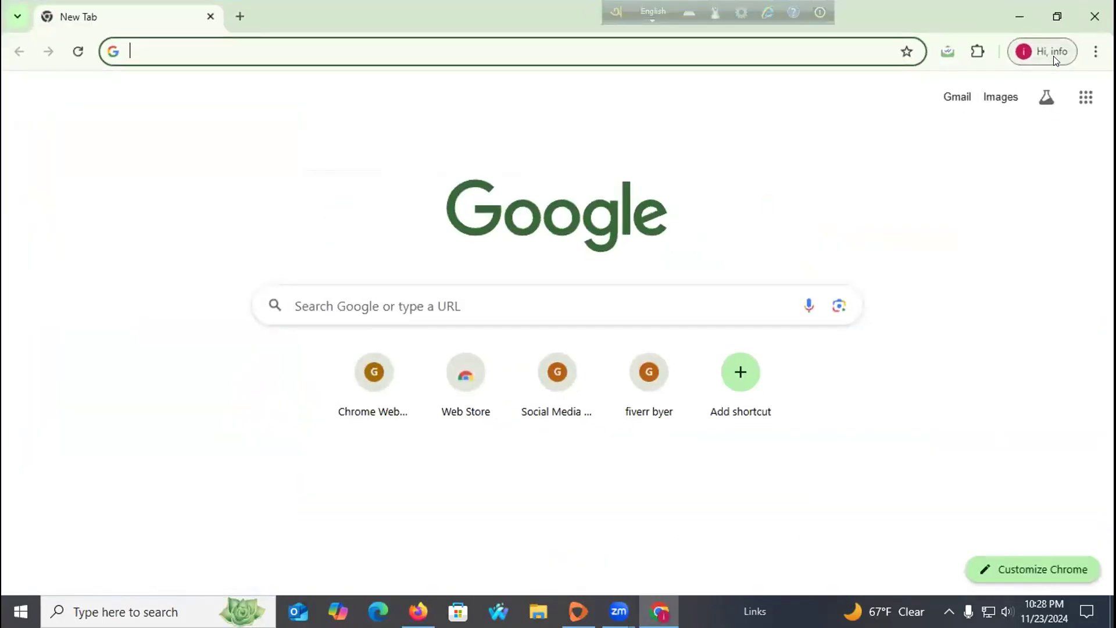
Open windows for the sales profile and the agency's YouTube profile from Other Chrome profiles.
click(1052, 52)
scroll(983, 375, down, 6)
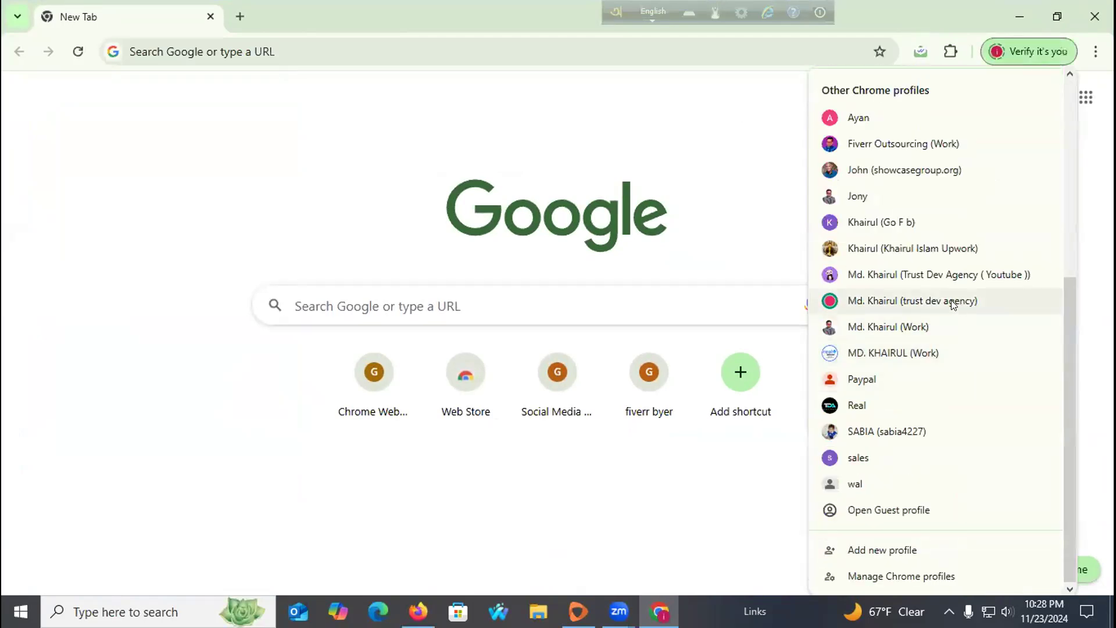
click(891, 457)
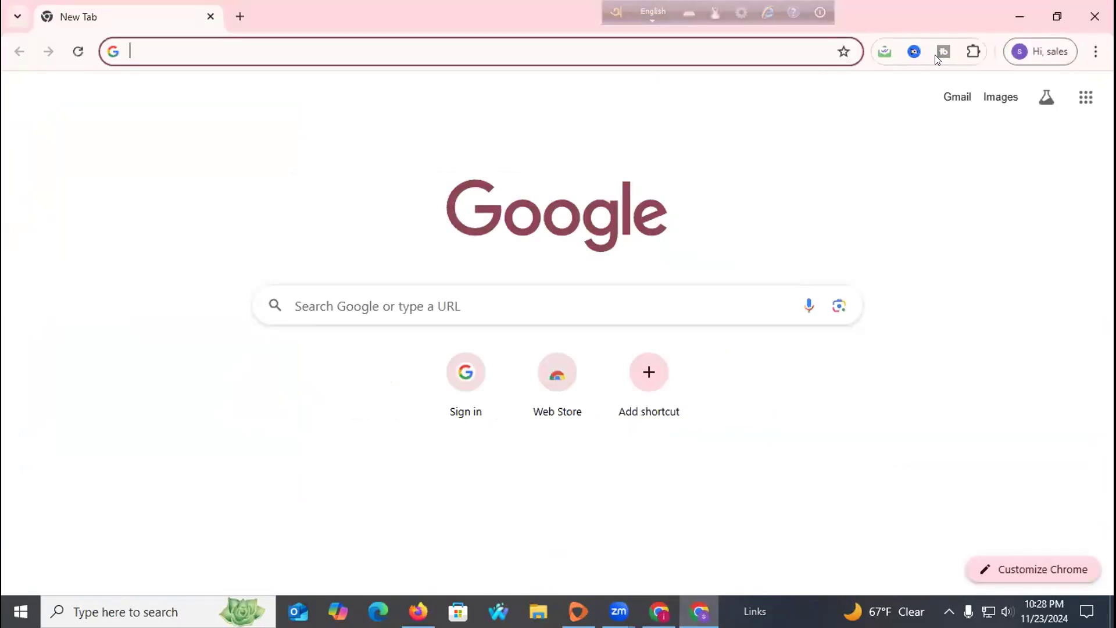
click(1022, 53)
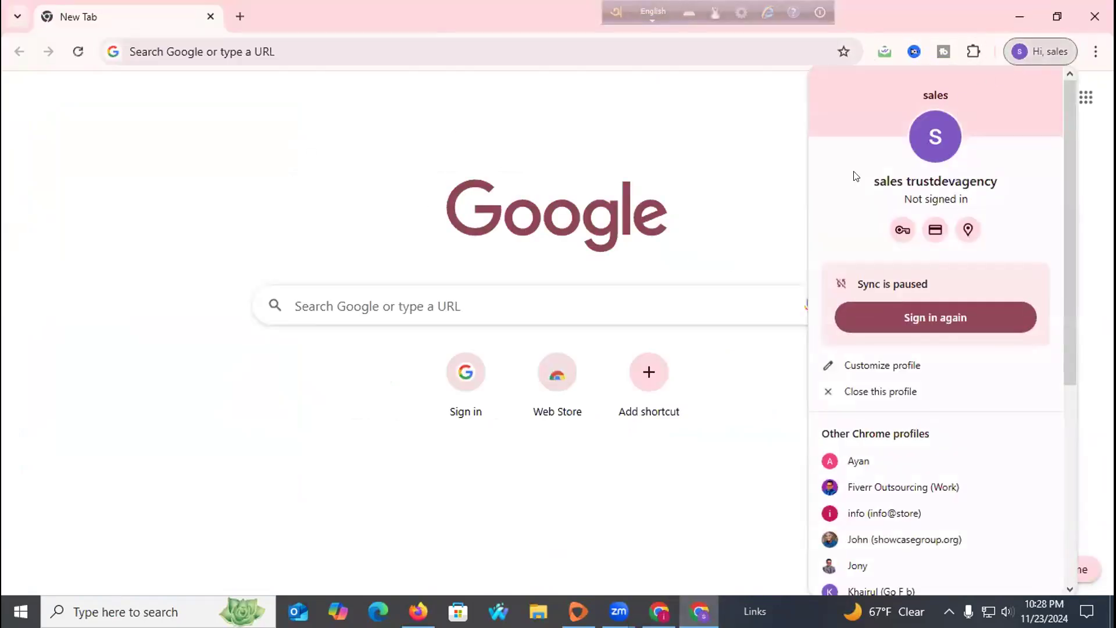
scroll(861, 203, down, 5)
scroll(901, 343, up, 5)
scroll(901, 339, down, 5)
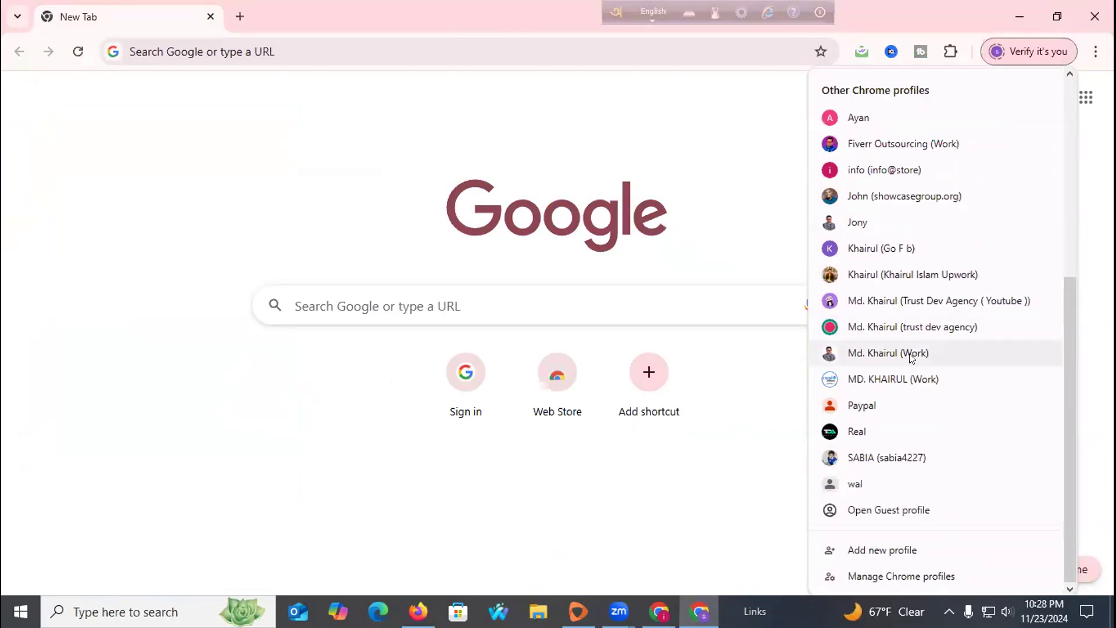
click(893, 304)
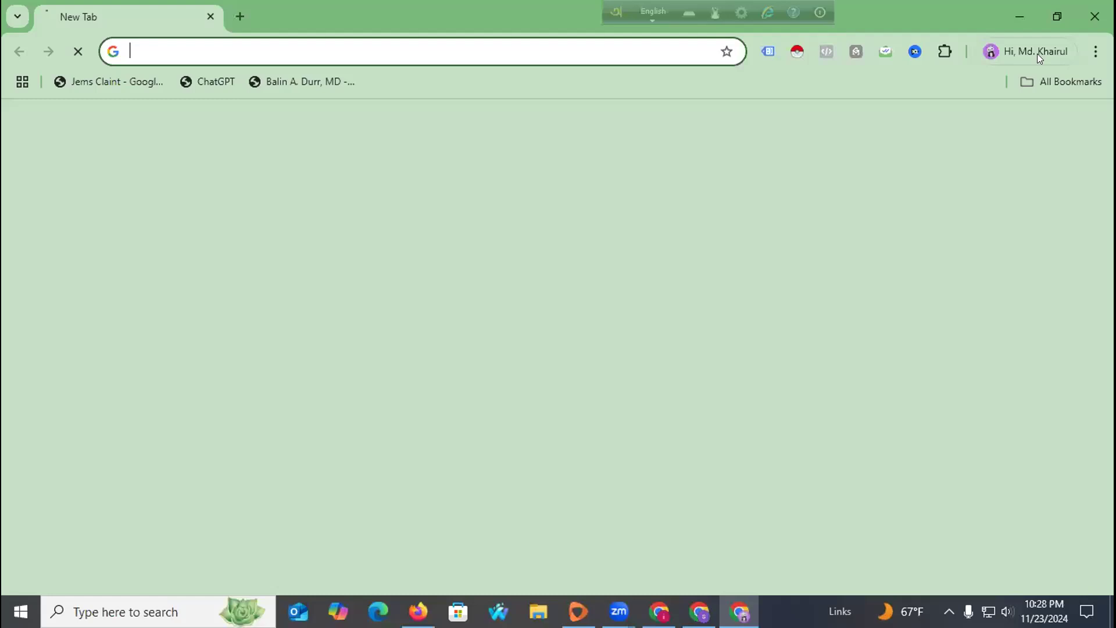
Search for linkedin, open LinkedIn's Bangladesh page in English, and choose Continue with Google.
click(269, 44)
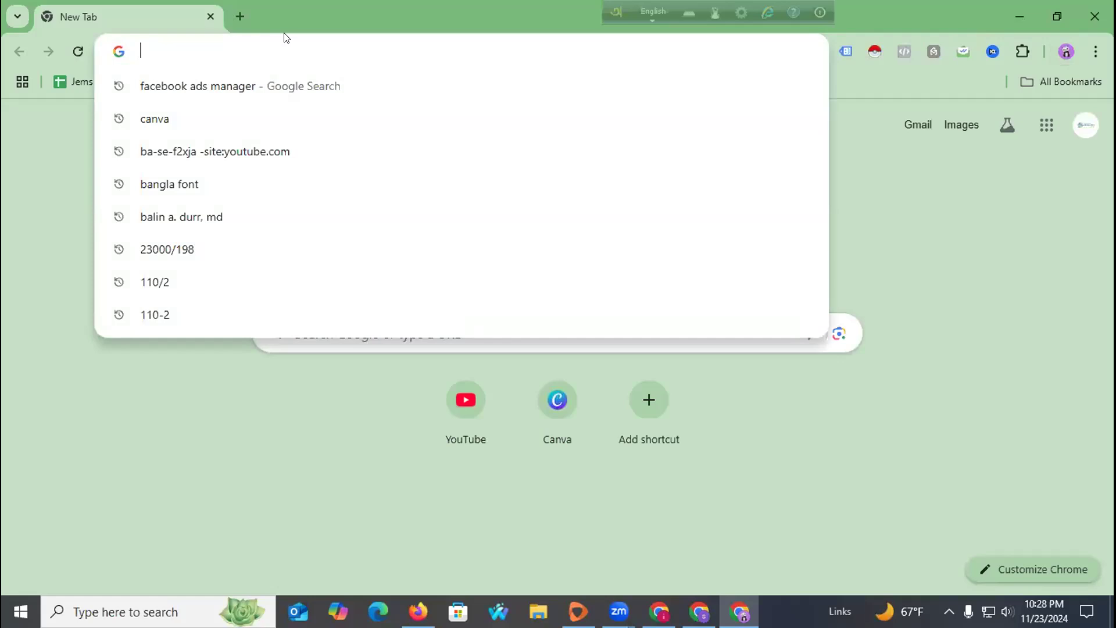
text(linkedin)
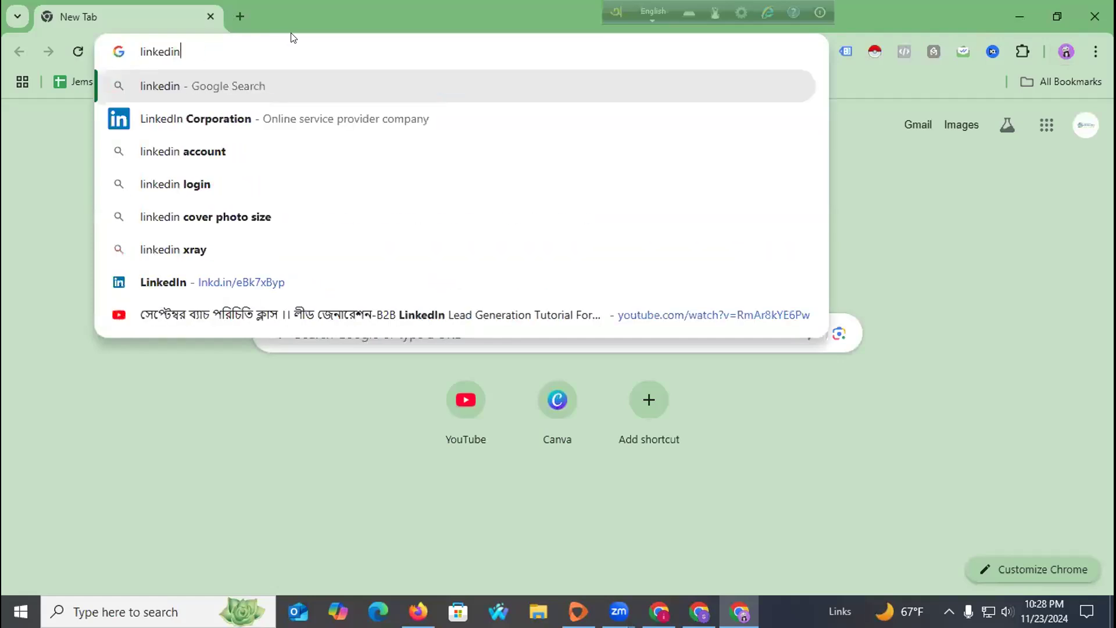
key(Return)
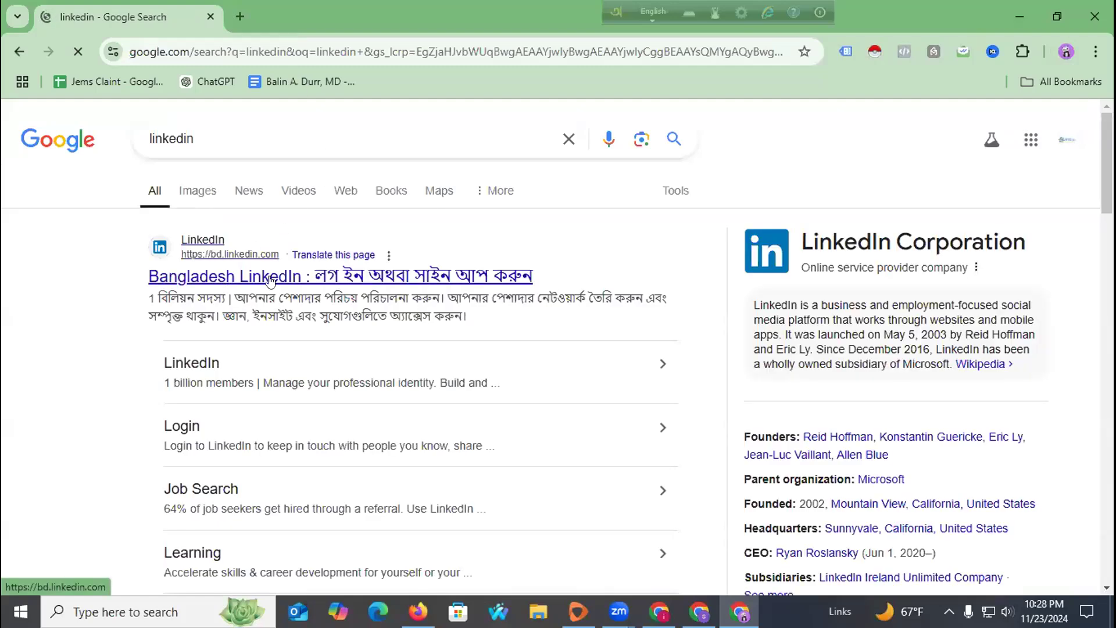
click(308, 275)
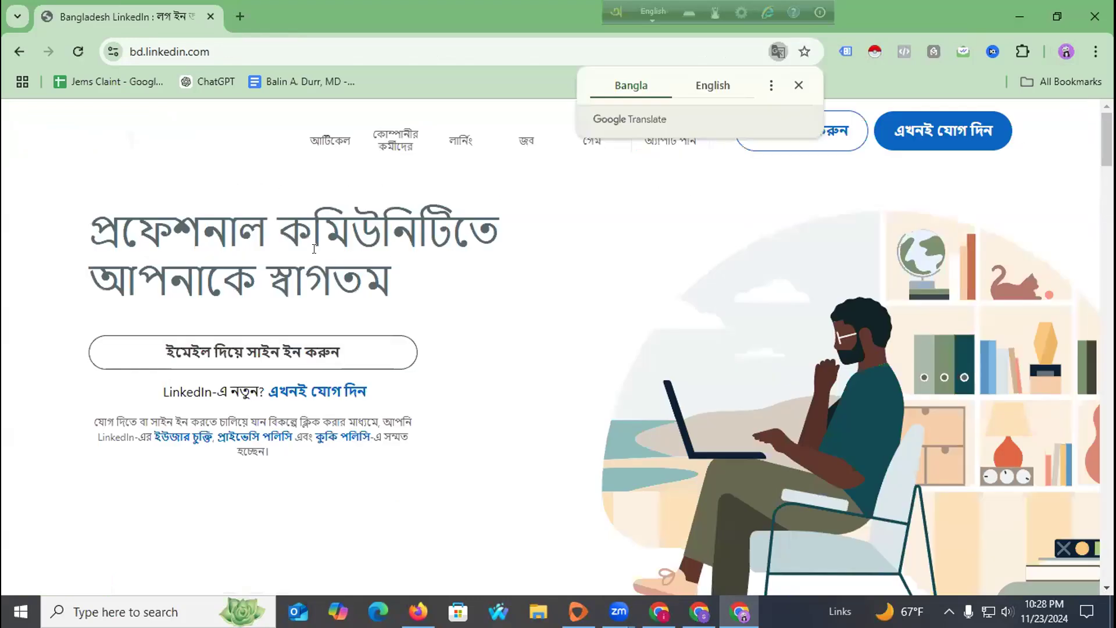
click(724, 87)
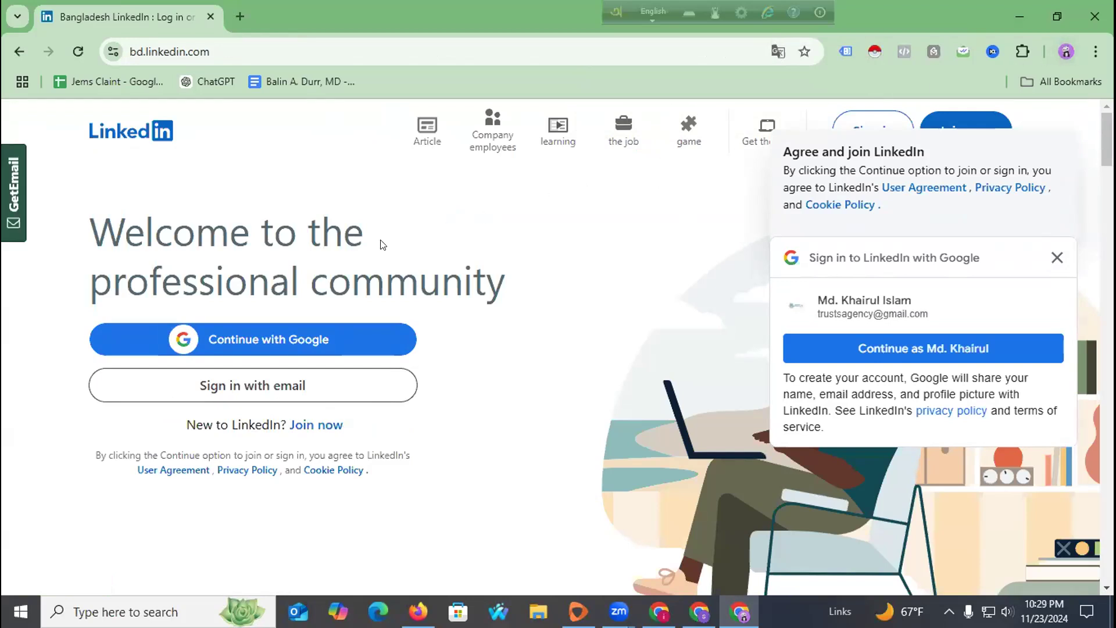
click(186, 339)
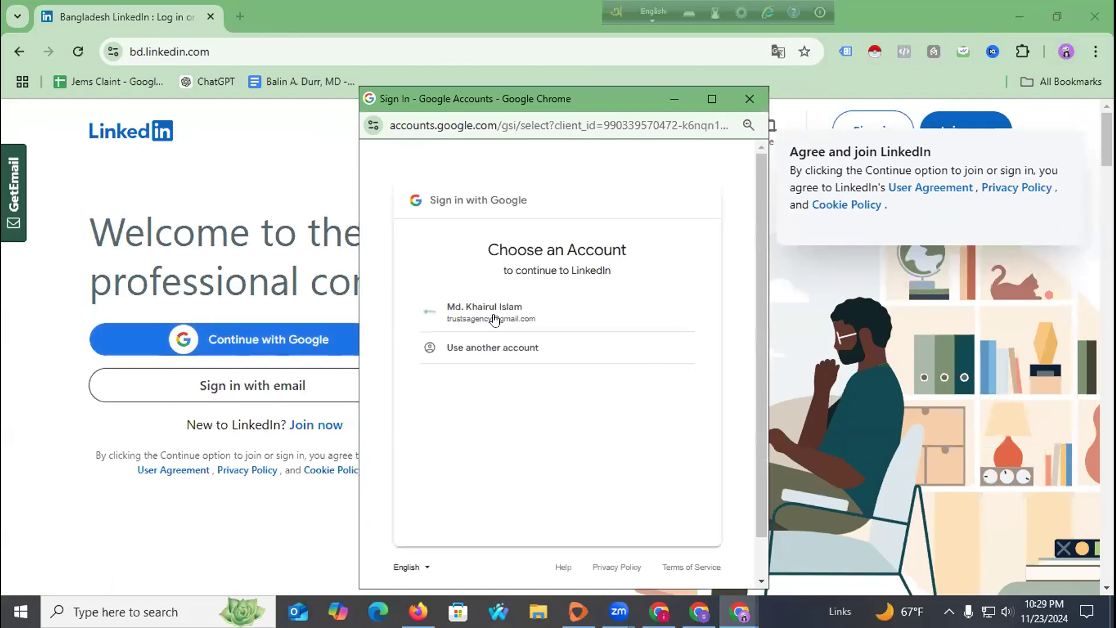
Choose and confirm the Google account, then pass verification by picking the upright rhino image.
click(500, 306)
click(661, 393)
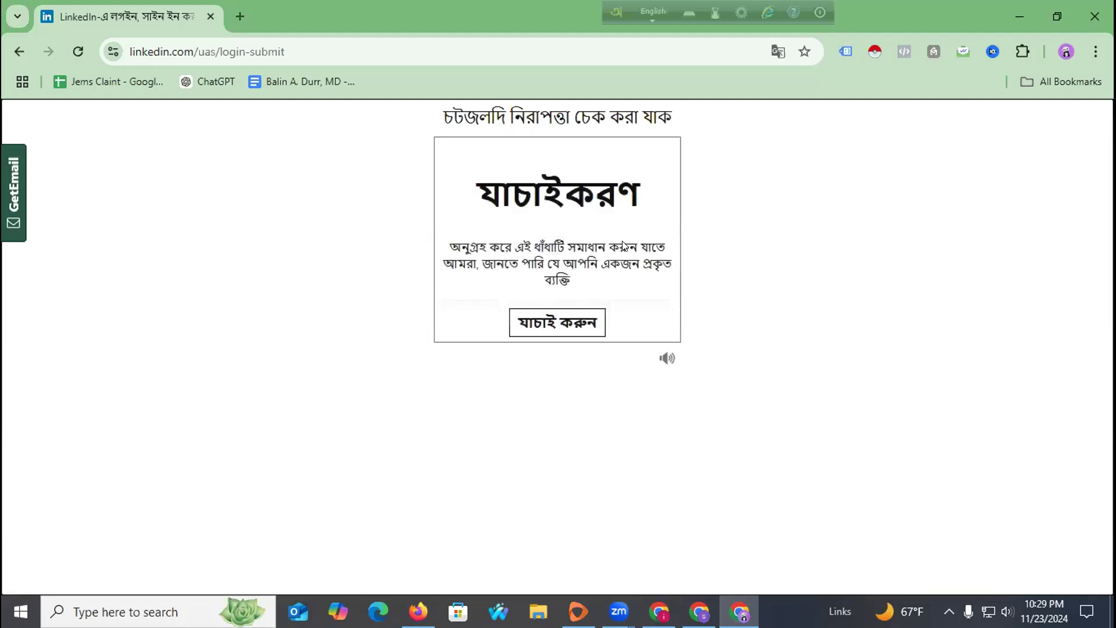
click(573, 323)
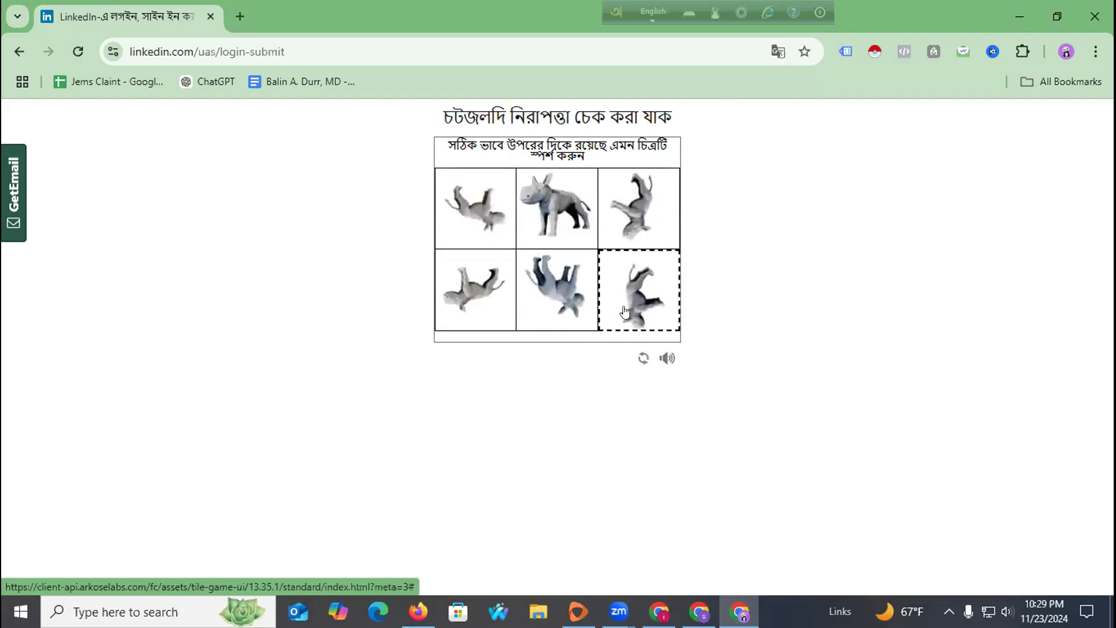
click(558, 219)
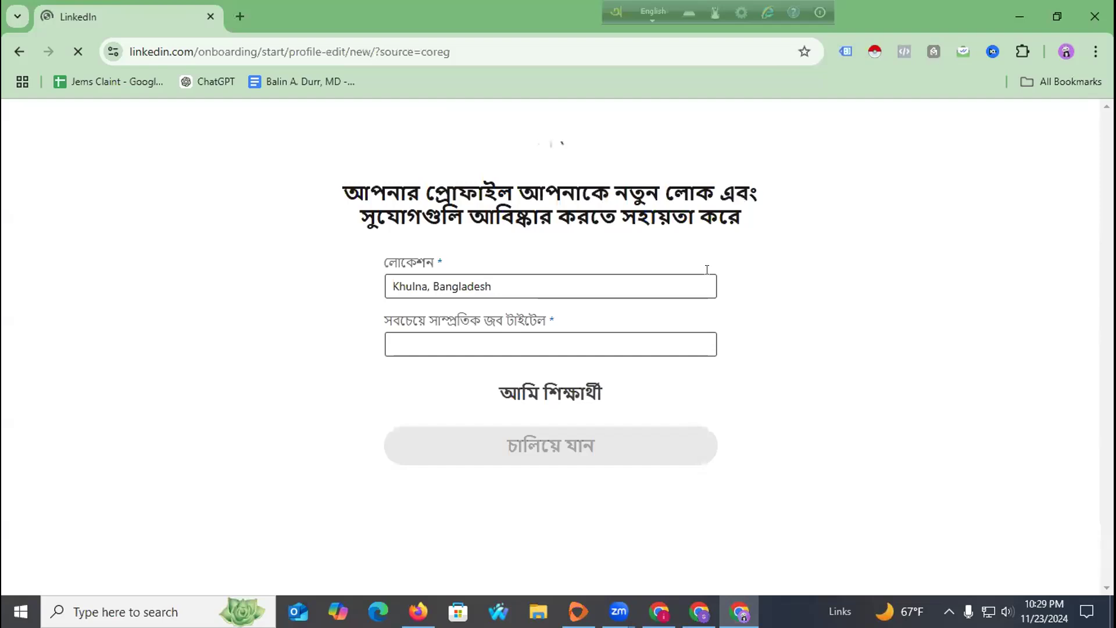
Leave the profile setup form, reload the sign-in page and confirm resubmitting.
click(412, 347)
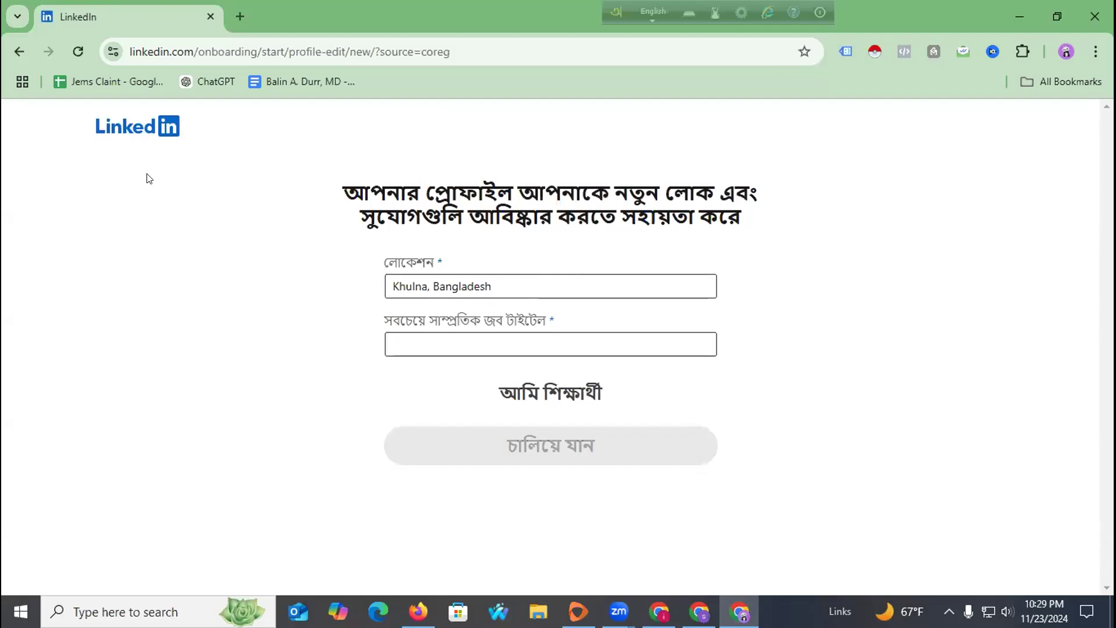
click(16, 56)
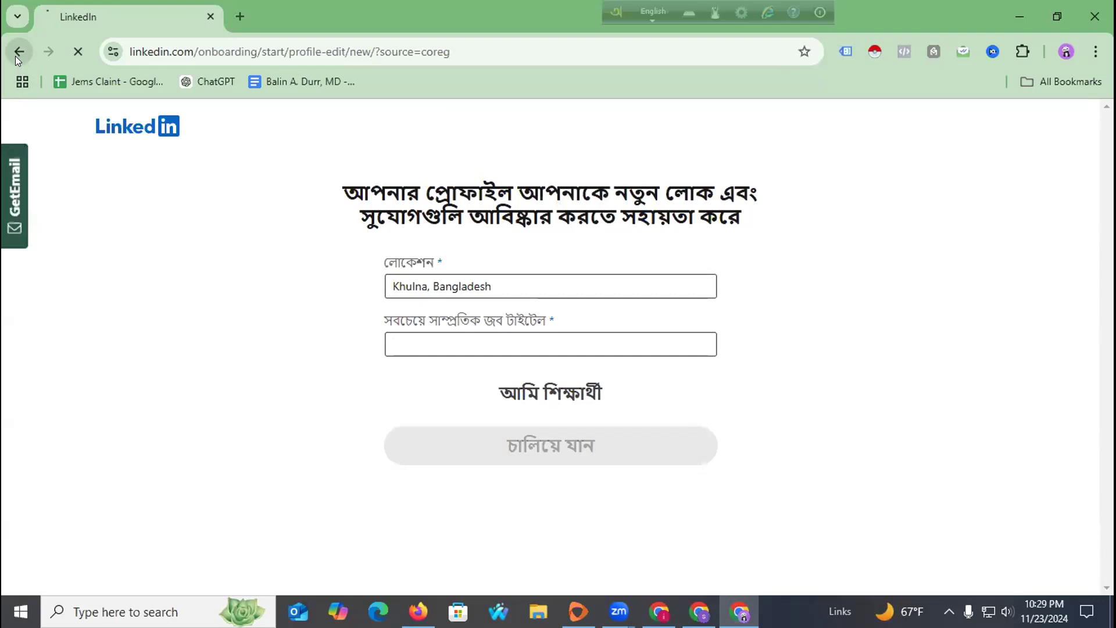
click(74, 55)
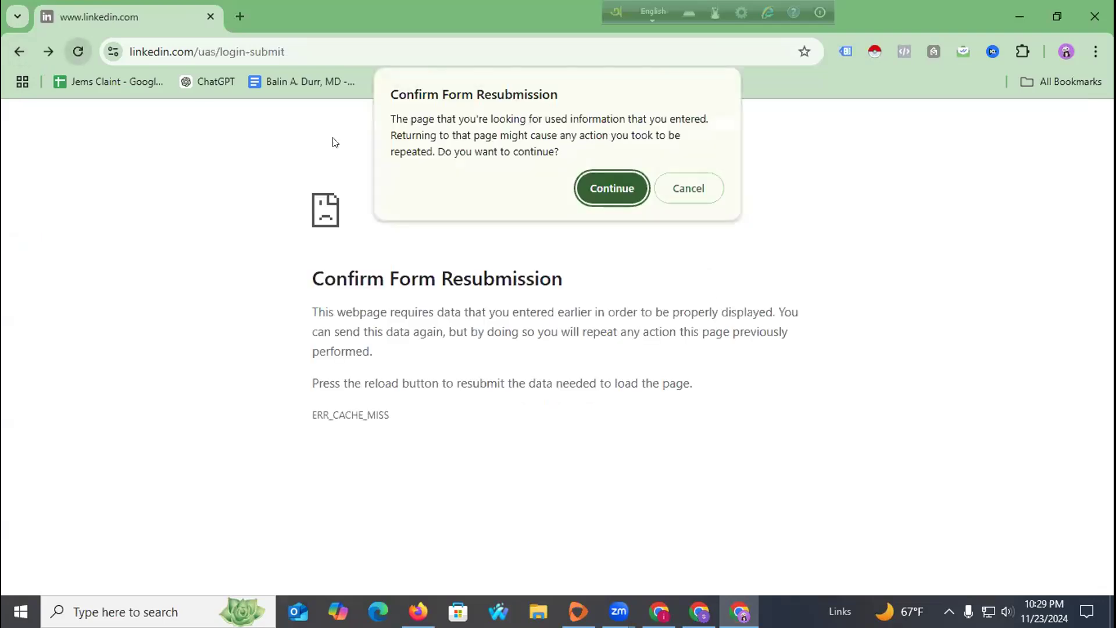
click(591, 189)
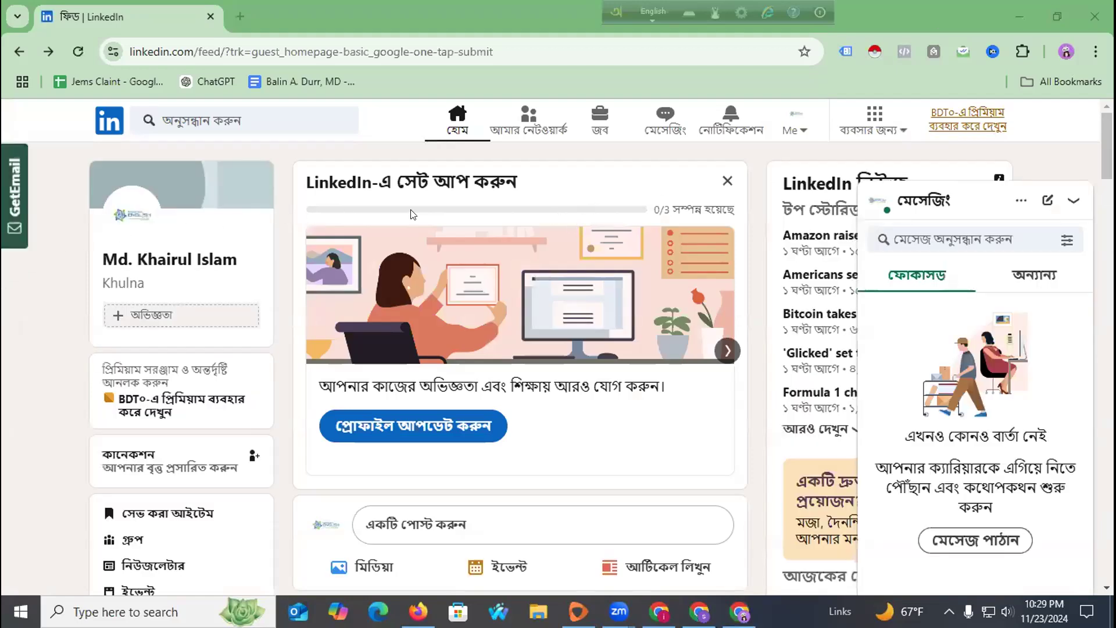
Collapse messaging, open your profile, and follow the privacy settings link to Data Privacy.
click(982, 192)
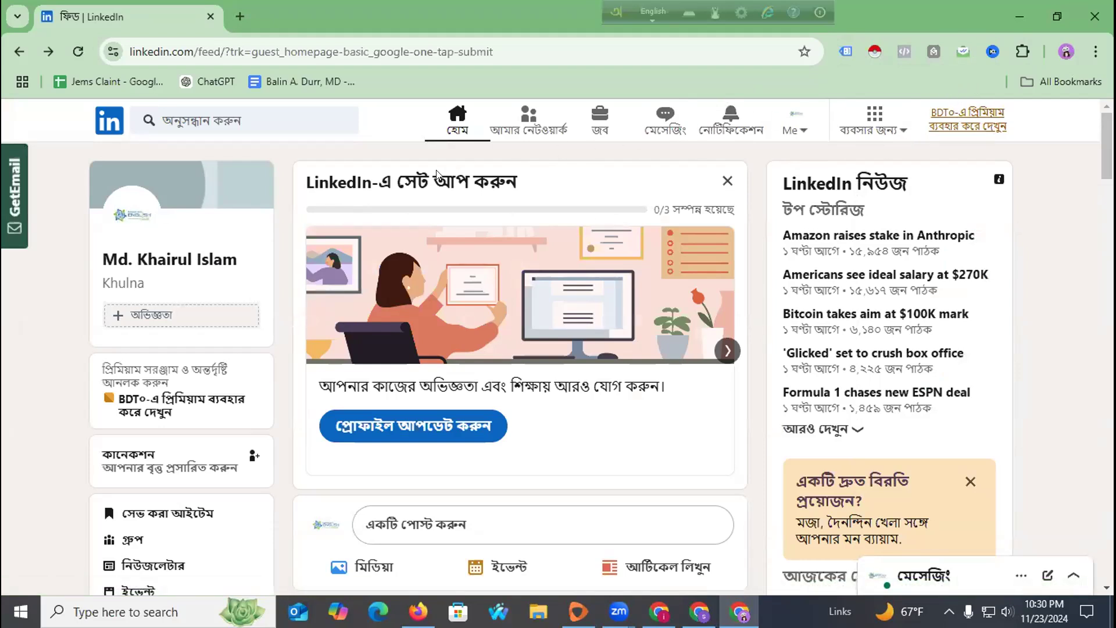
click(128, 284)
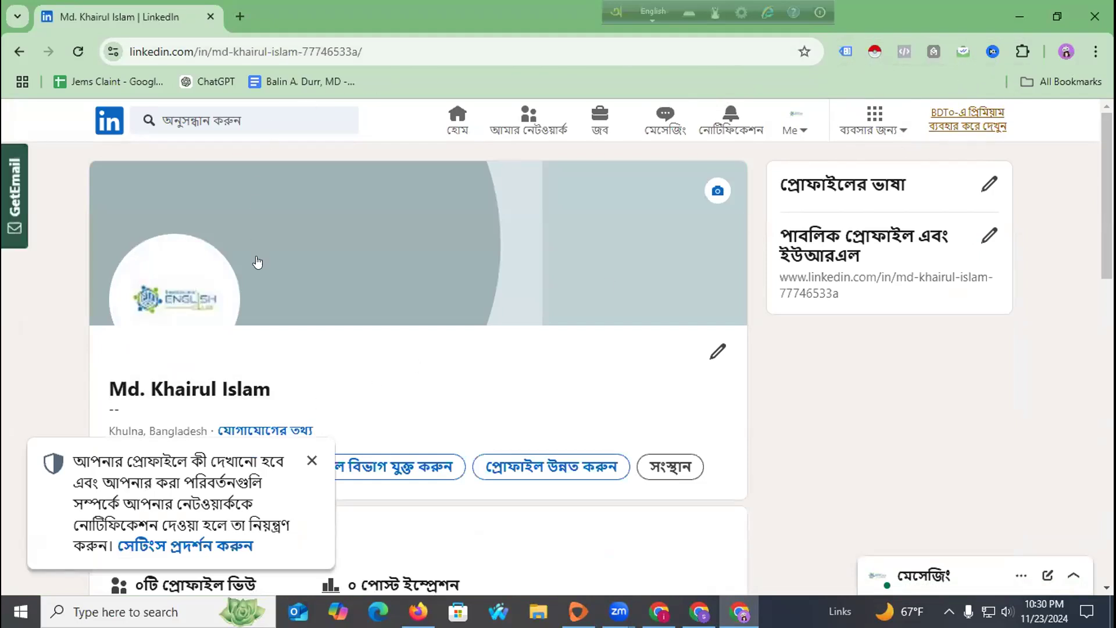
click(196, 546)
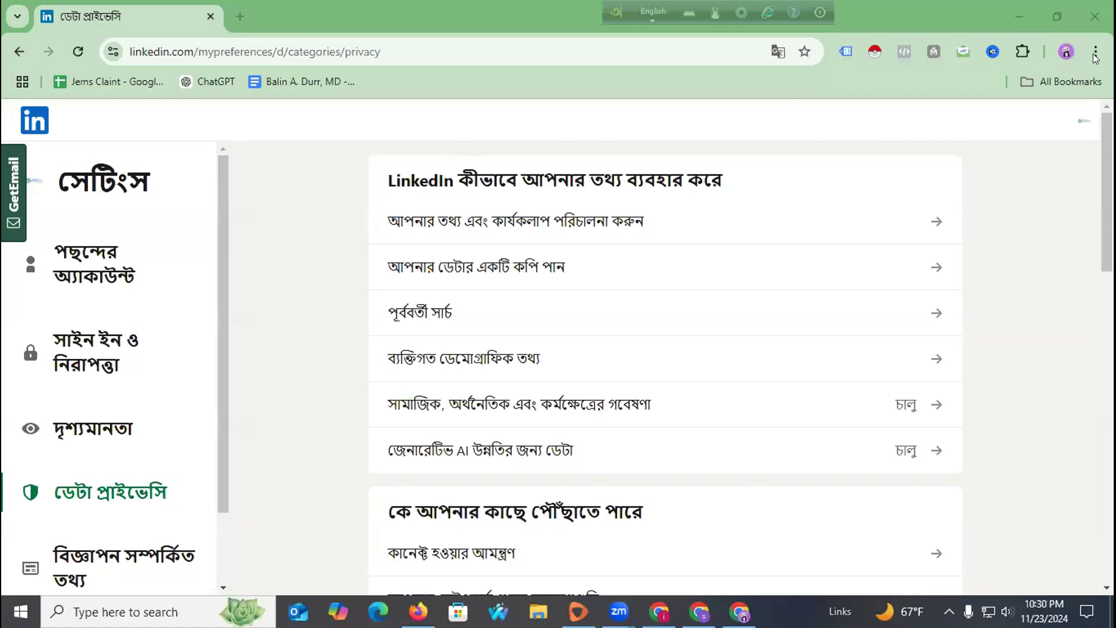
Translate the Data Privacy page into English via Chrome's menu, then return to the LinkedIn feed.
click(1095, 55)
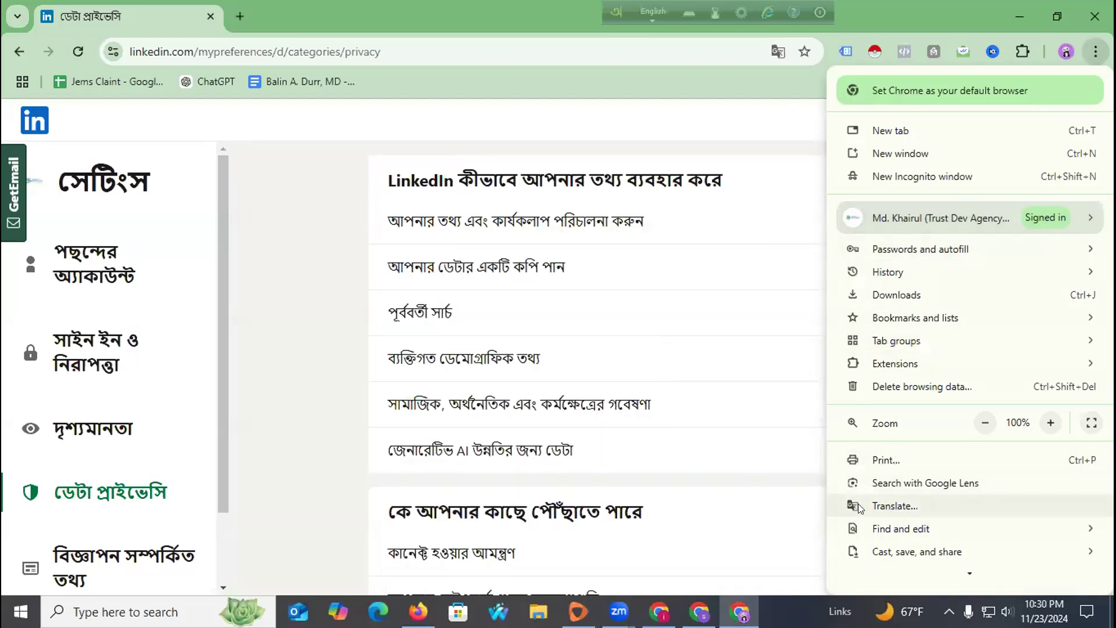
click(898, 506)
click(713, 84)
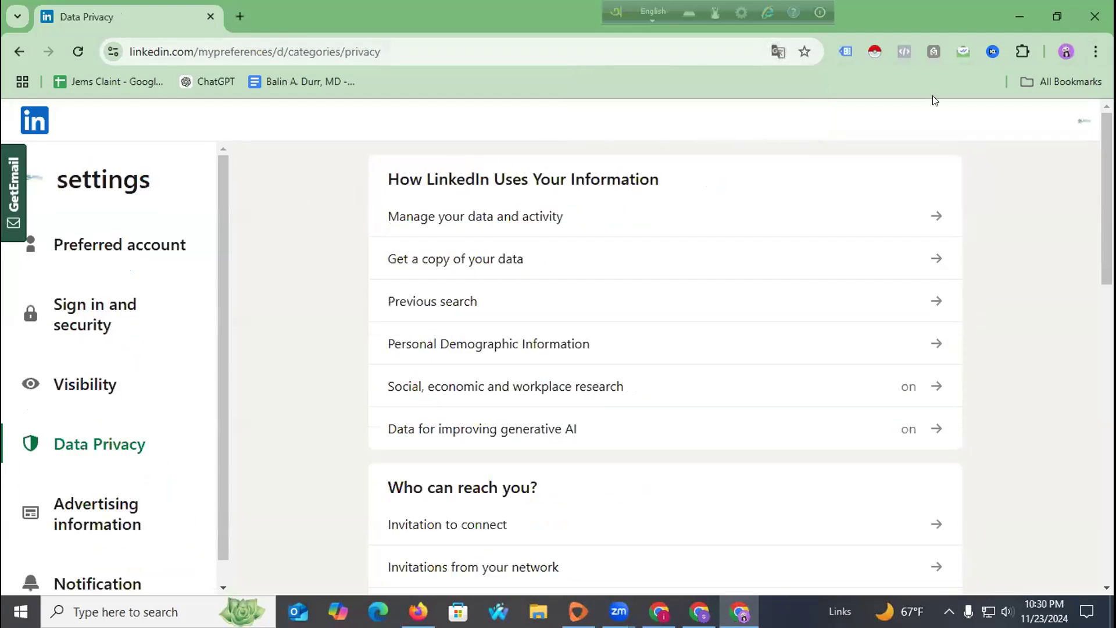
scroll(1026, 278, down, 4)
scroll(1027, 279, up, 4)
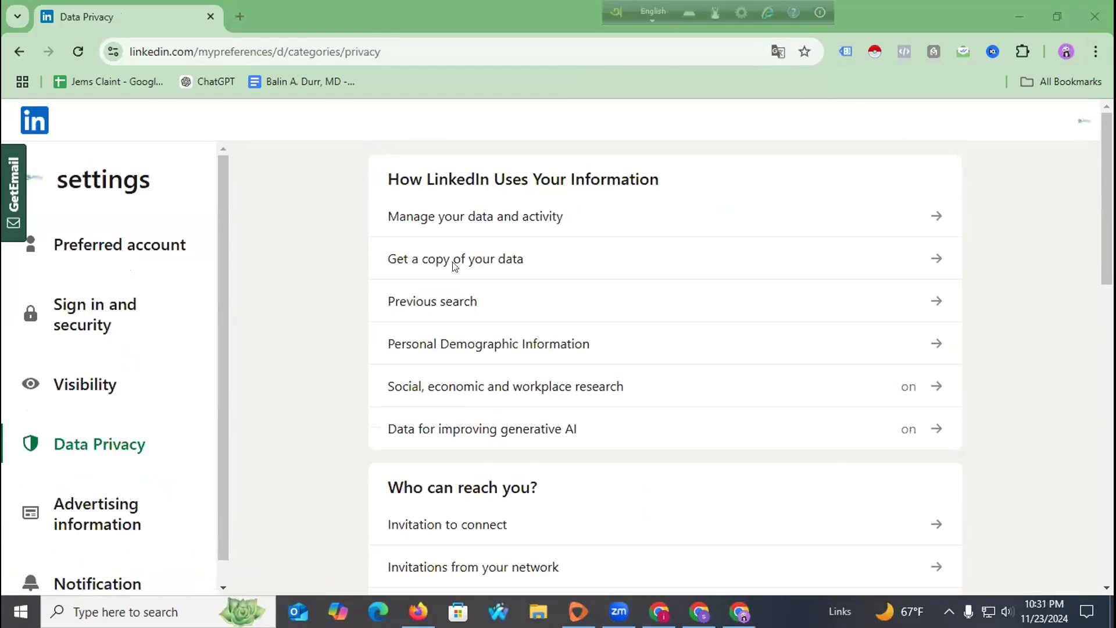
click(36, 112)
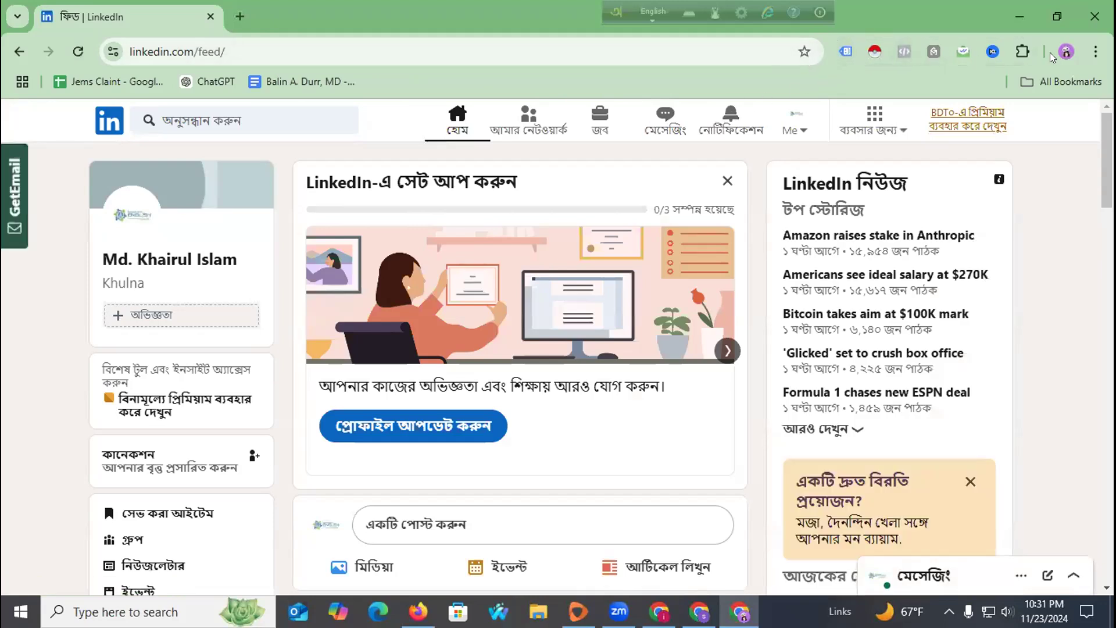
click(1094, 52)
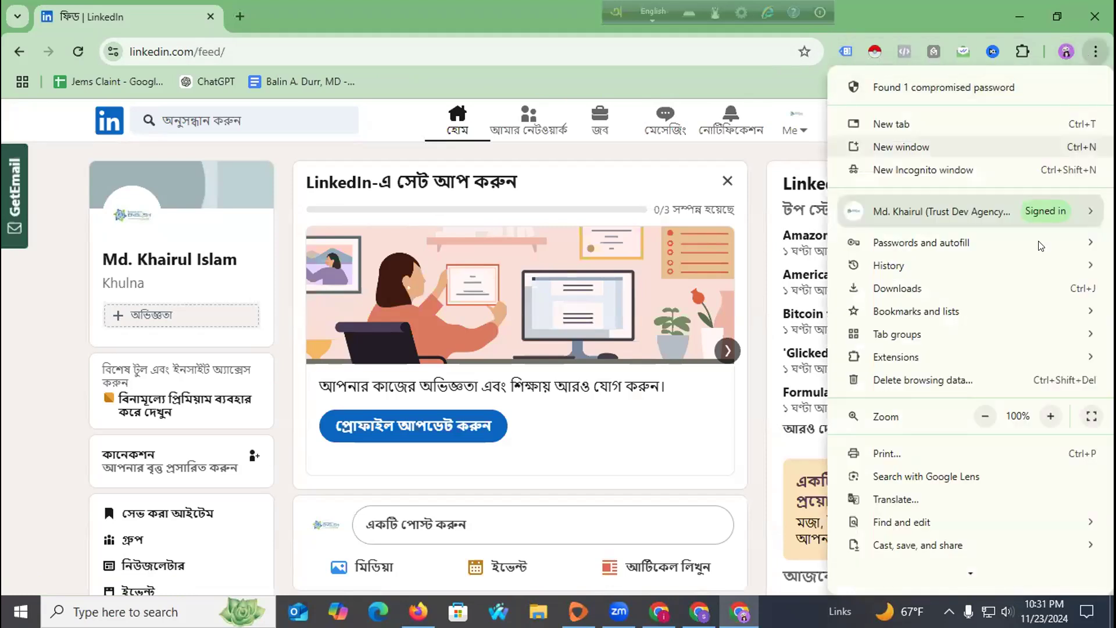
Translate the feed into English with 'Always translate Bangla' on, then start Update profile.
click(850, 501)
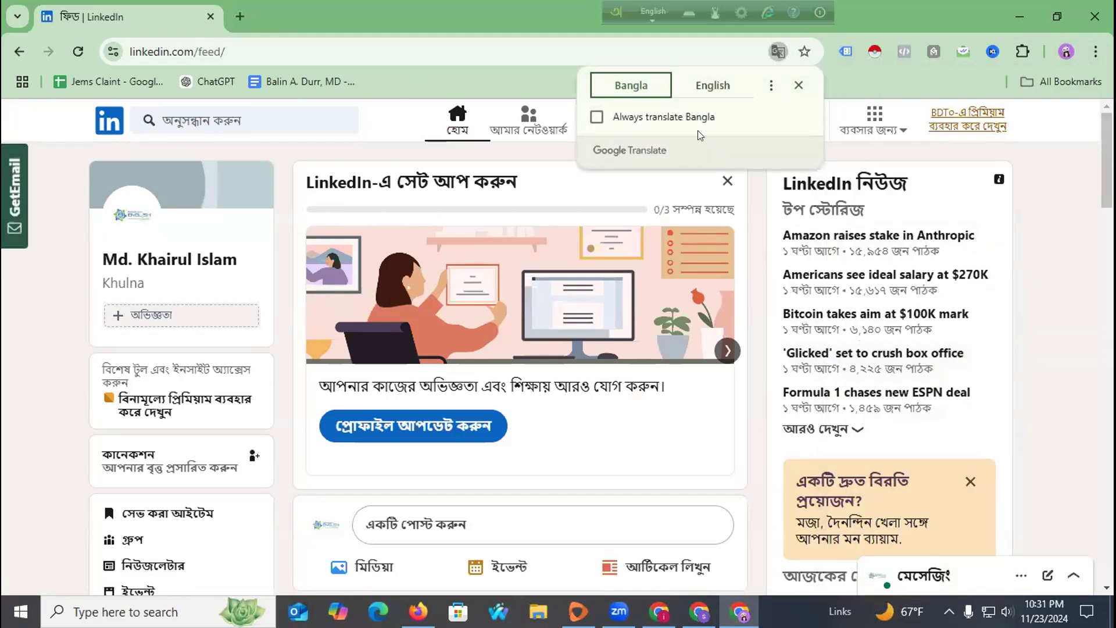
click(775, 50)
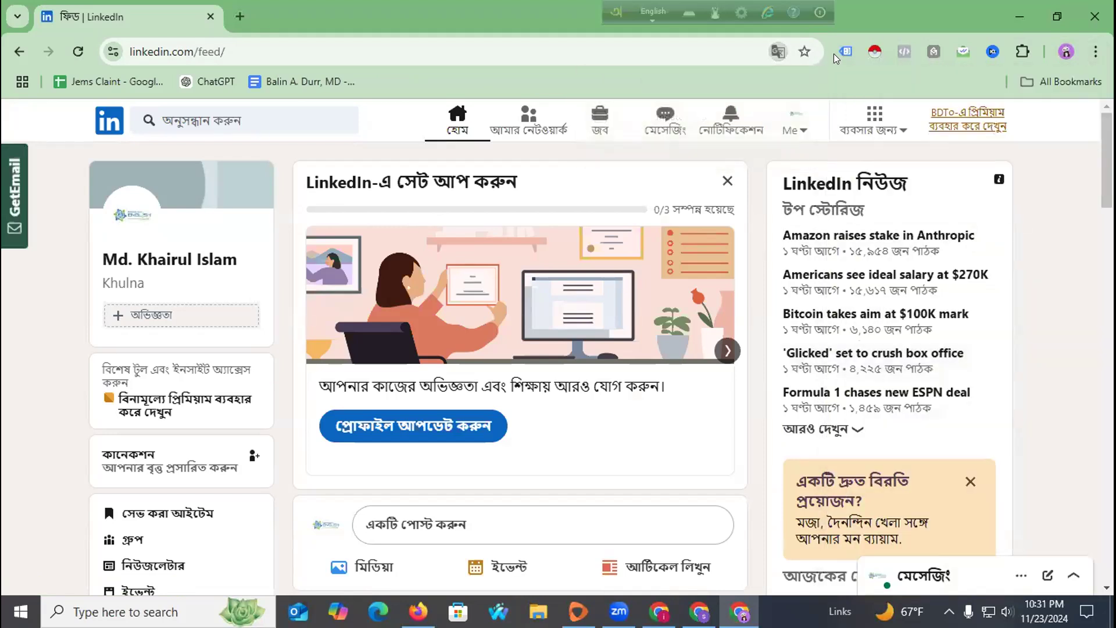
click(776, 50)
click(711, 85)
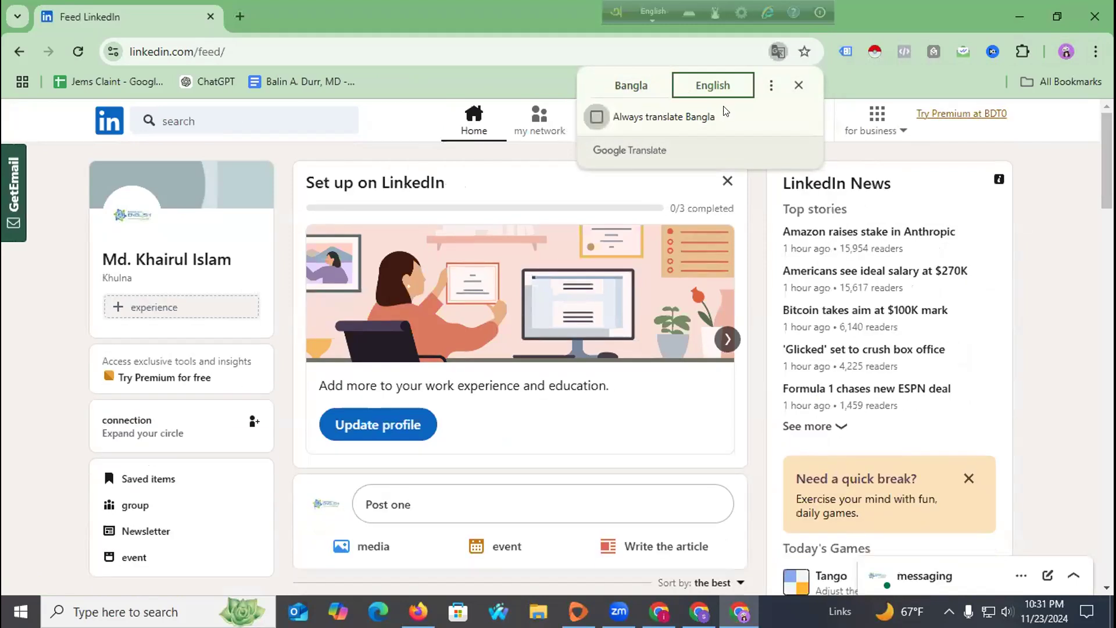
click(672, 115)
click(853, 80)
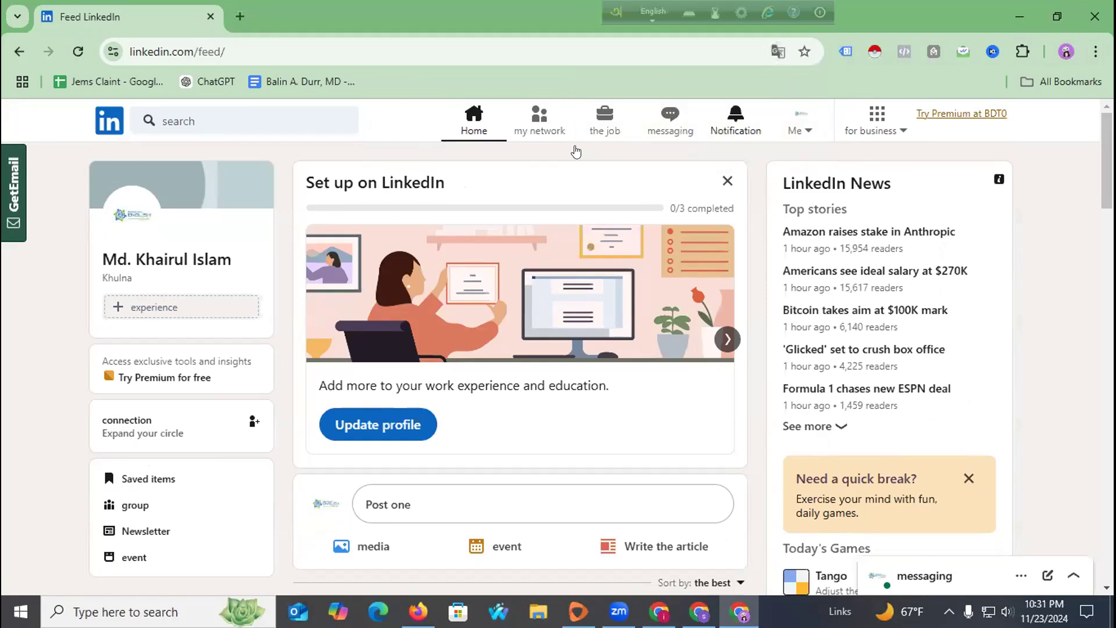
scroll(231, 258, down, 4)
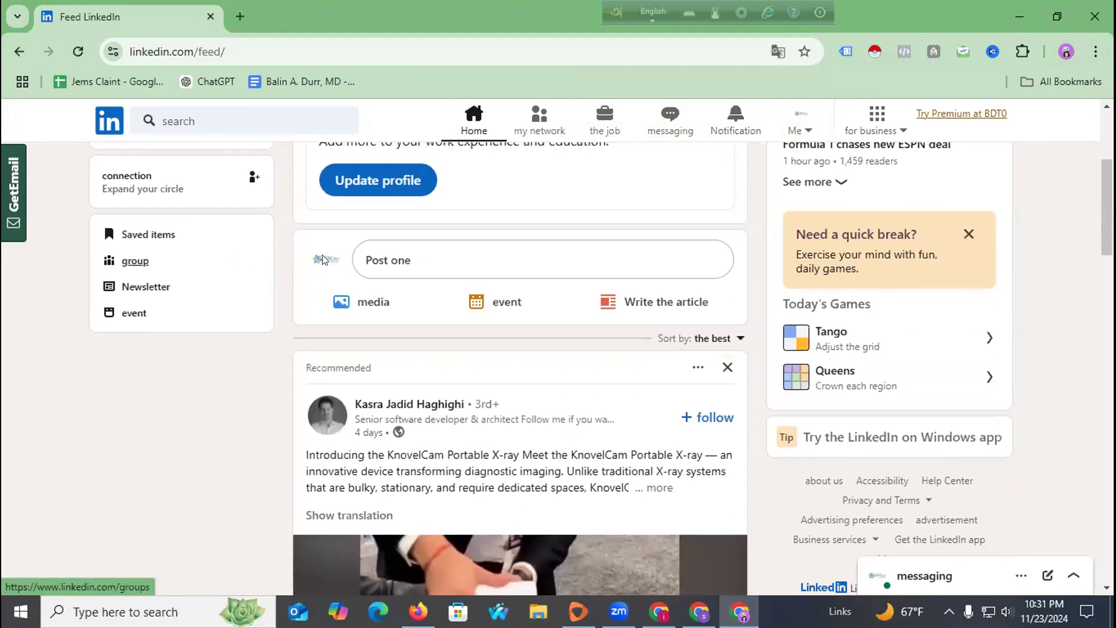
scroll(386, 244, up, 5)
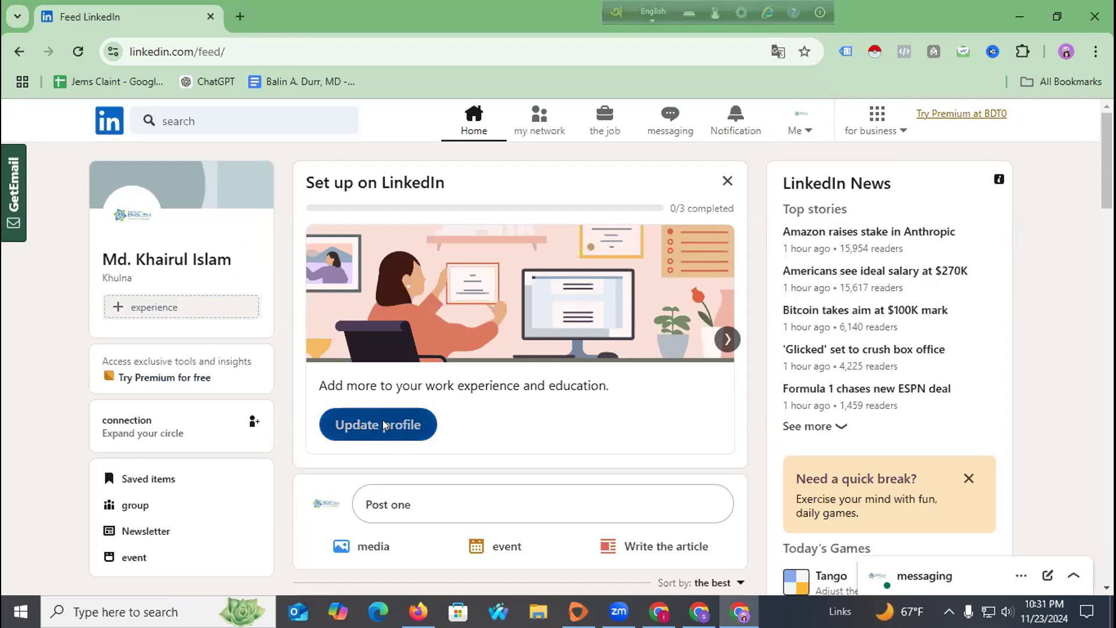
click(383, 422)
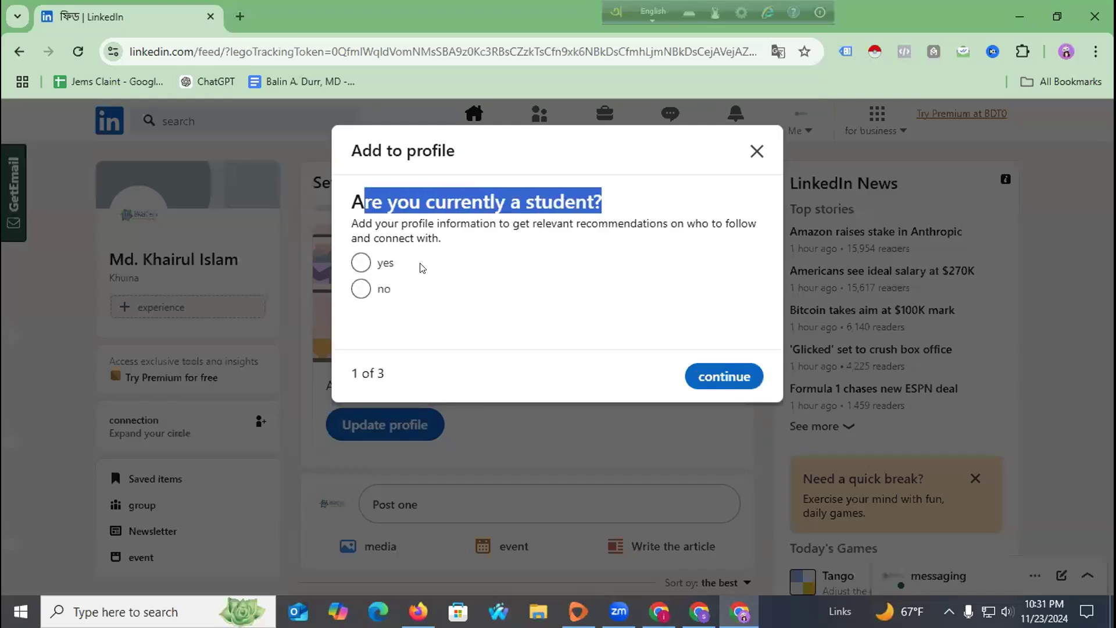
Answer 'no' to being a student and continue to the work-experience step.
click(360, 289)
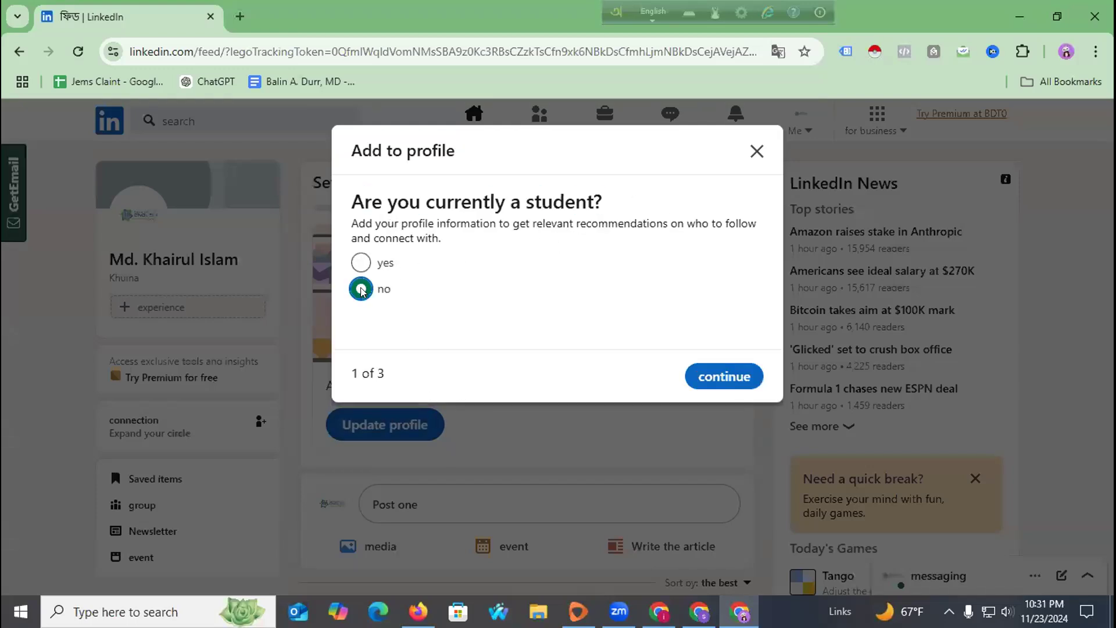
click(724, 377)
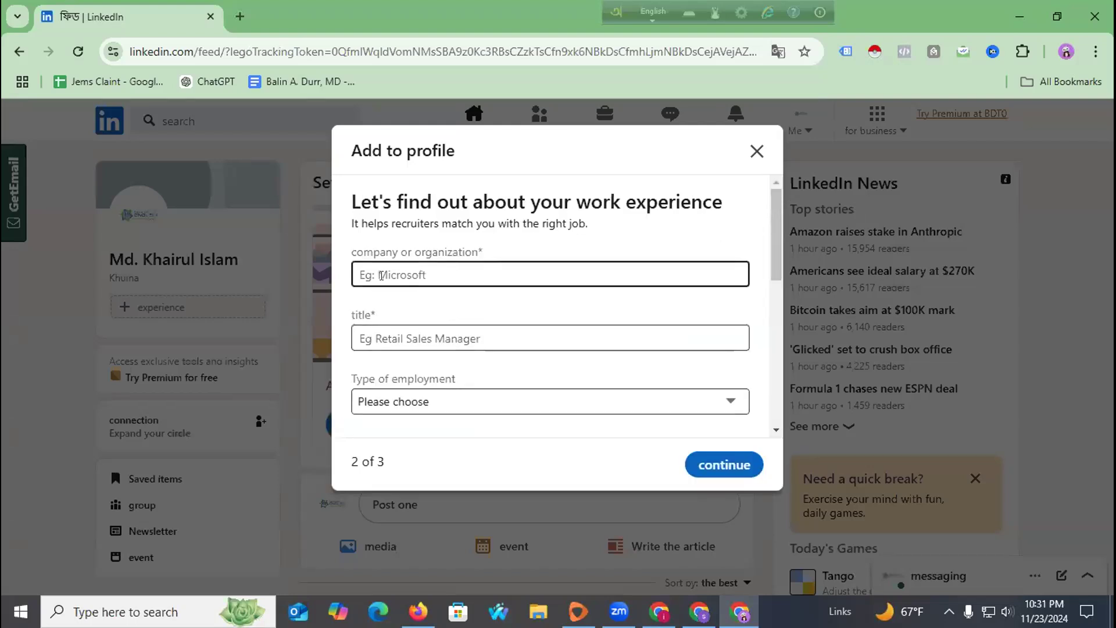
click(703, 463)
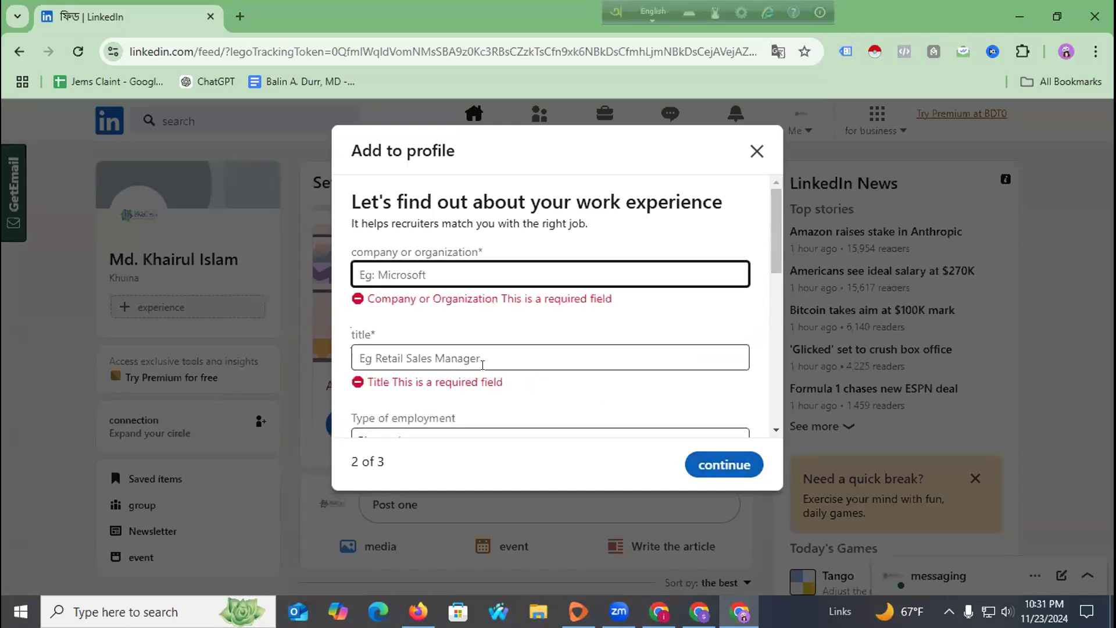
scroll(500, 363, down, 3)
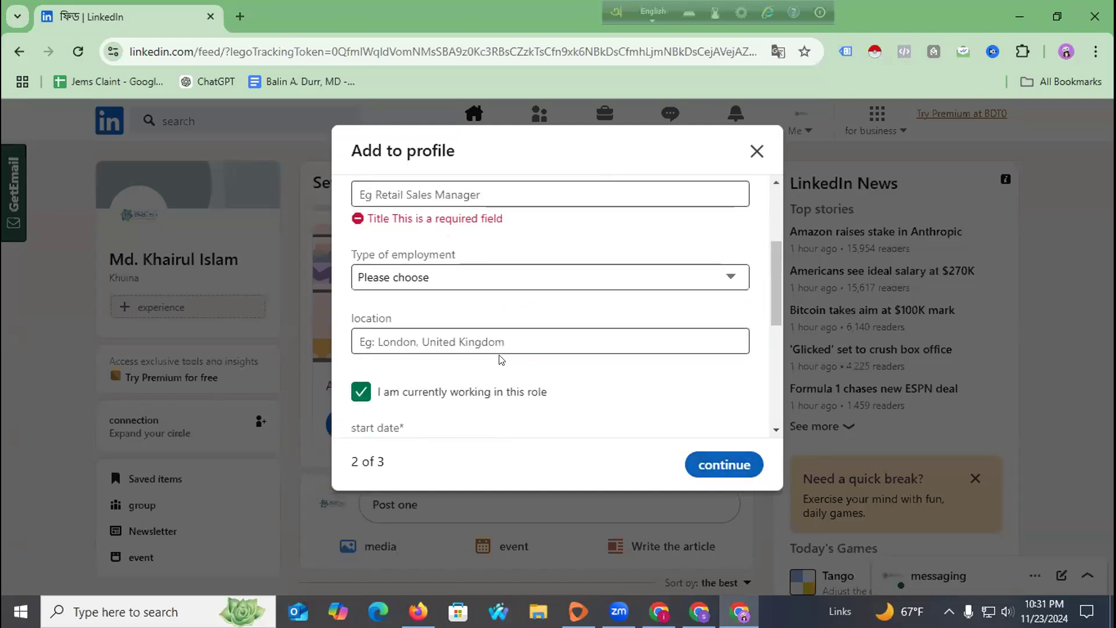
scroll(498, 355, down, 5)
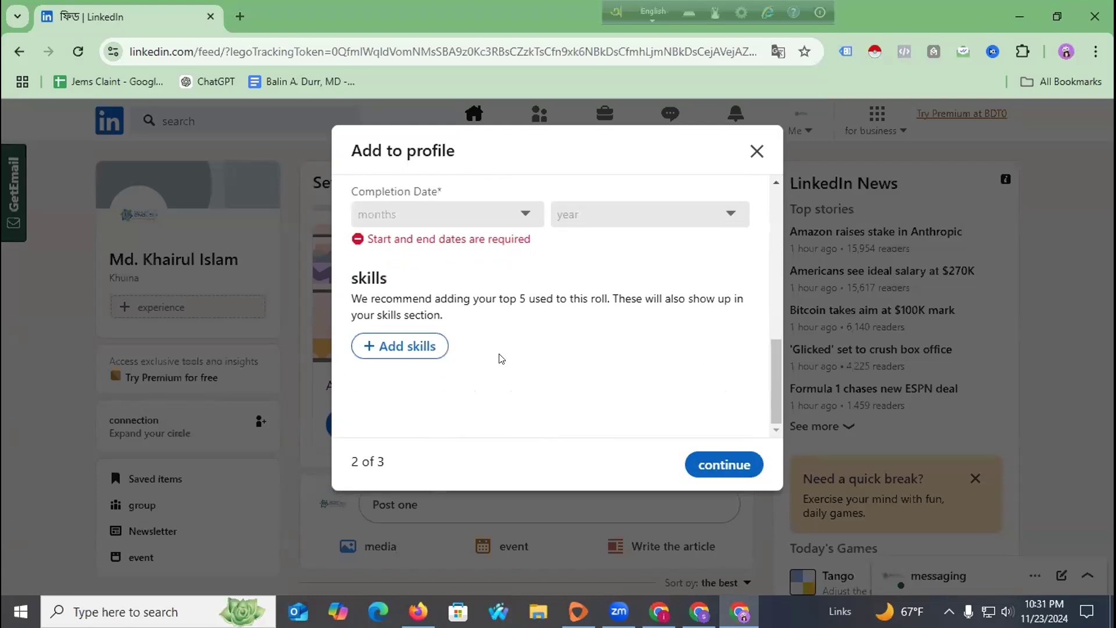
scroll(448, 332, up, 8)
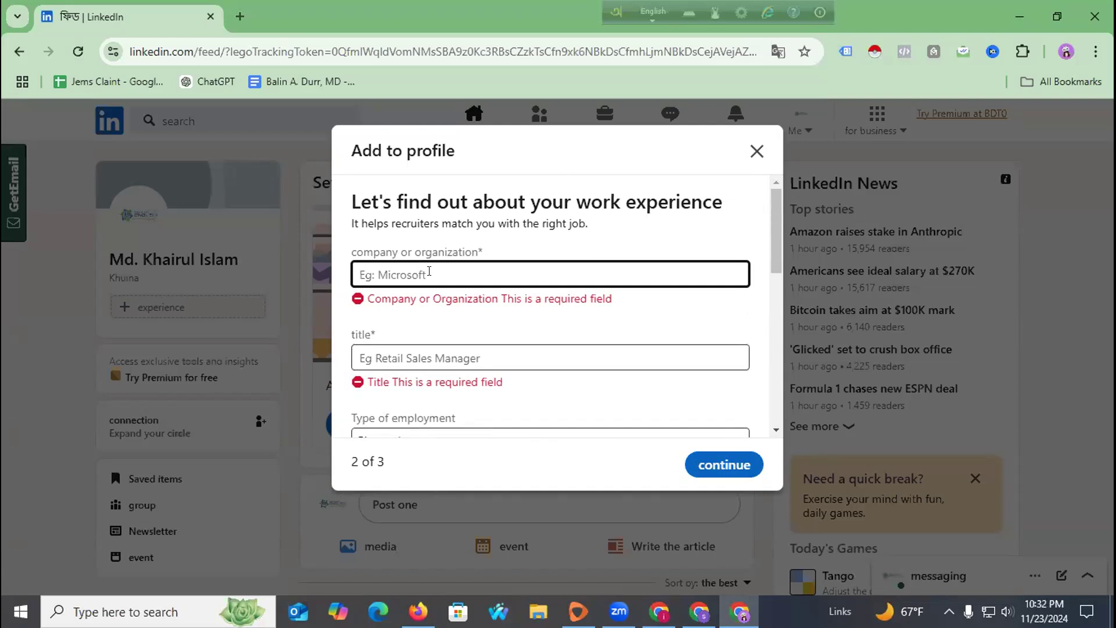
Enter the company, replacing 'Junior Executive' with 'Trust Dev Agency' from suggestions.
text(J)
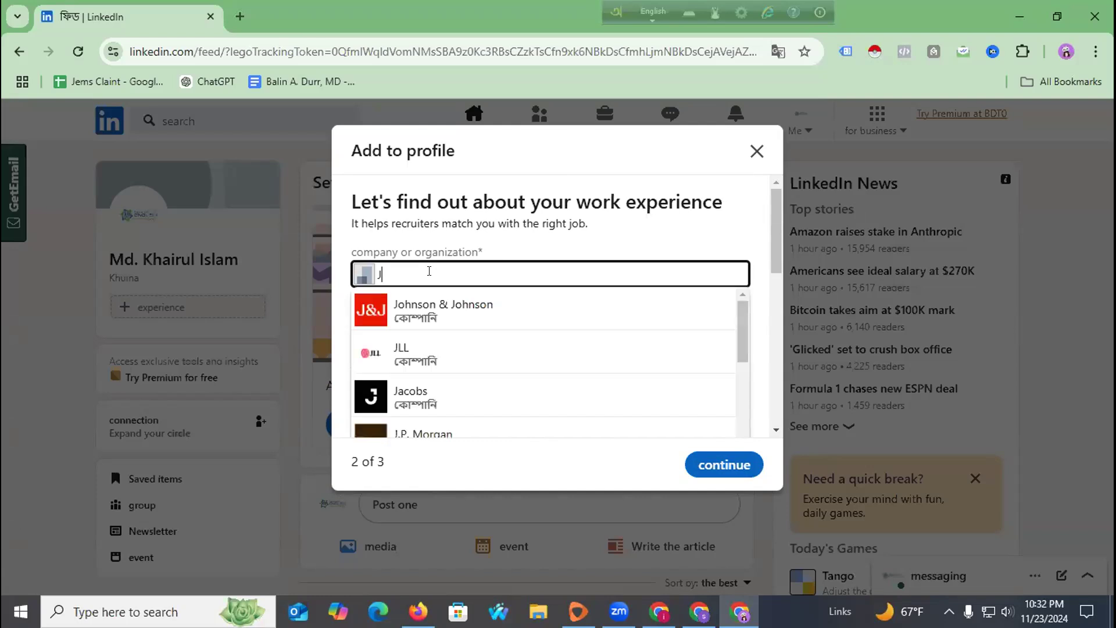
text(unior)
key(BackSpace)
text(or Ex)
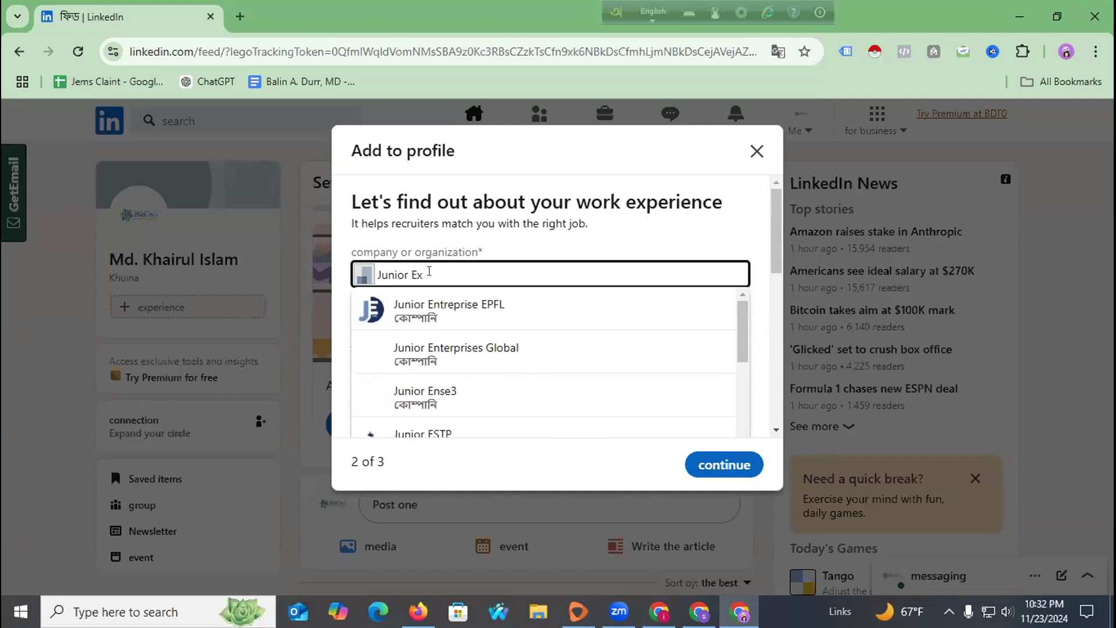
text(ecutive)
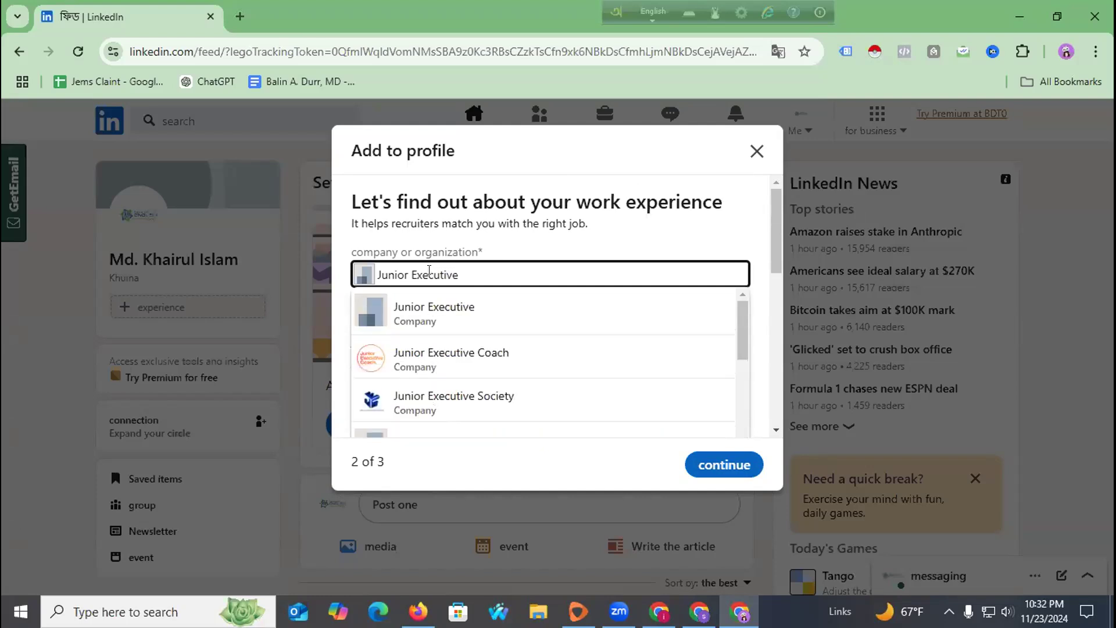
click(463, 320)
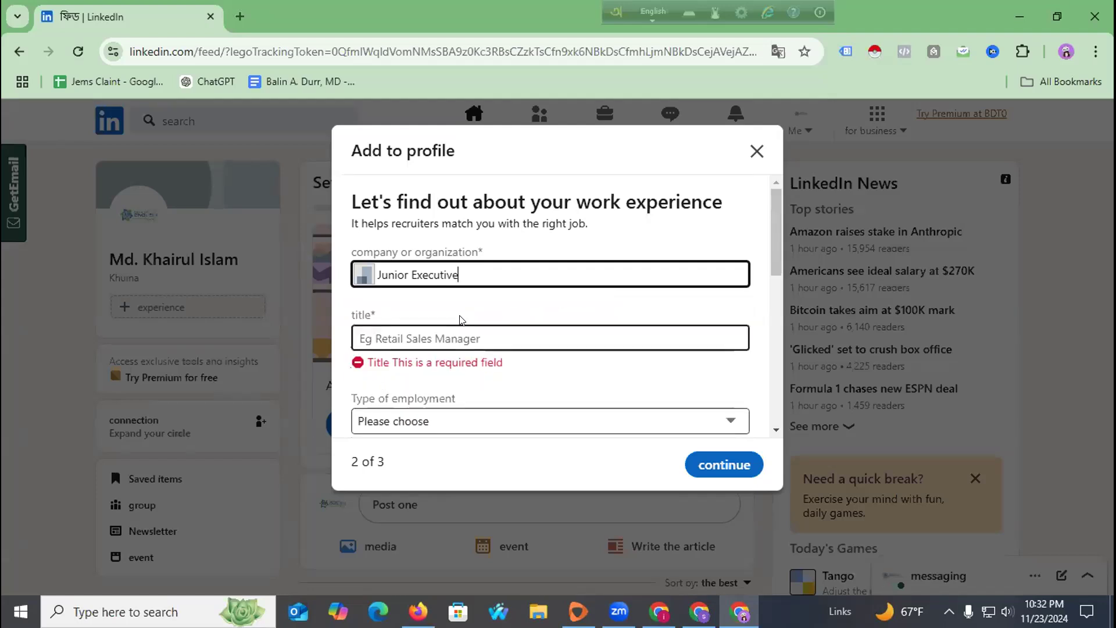
drag(461, 274, 356, 274)
key(ctrl+c)
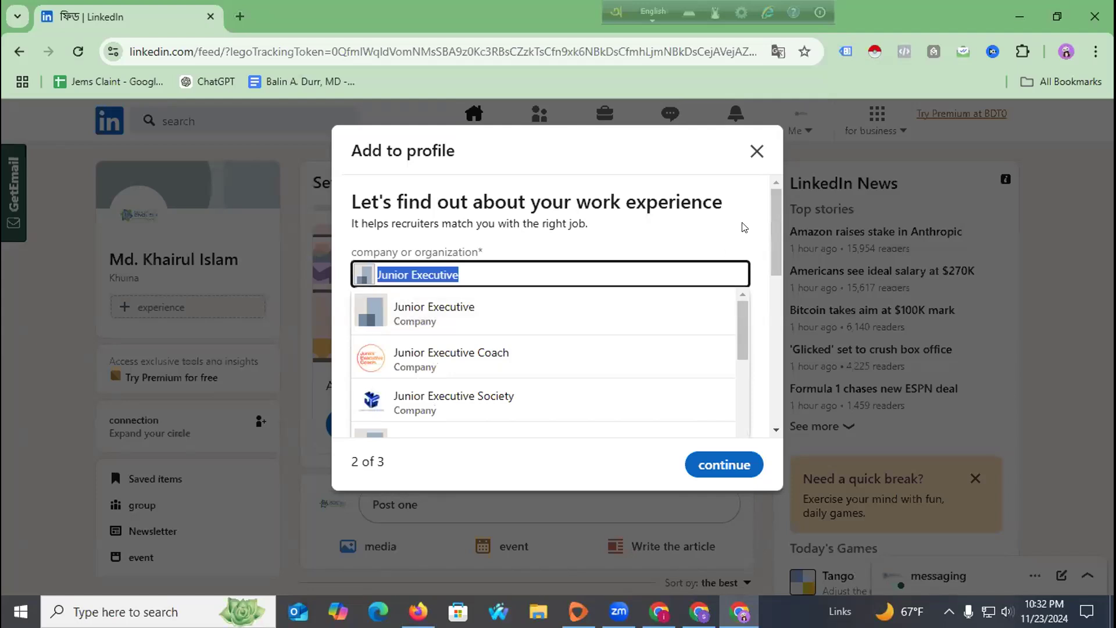
text(Trust)
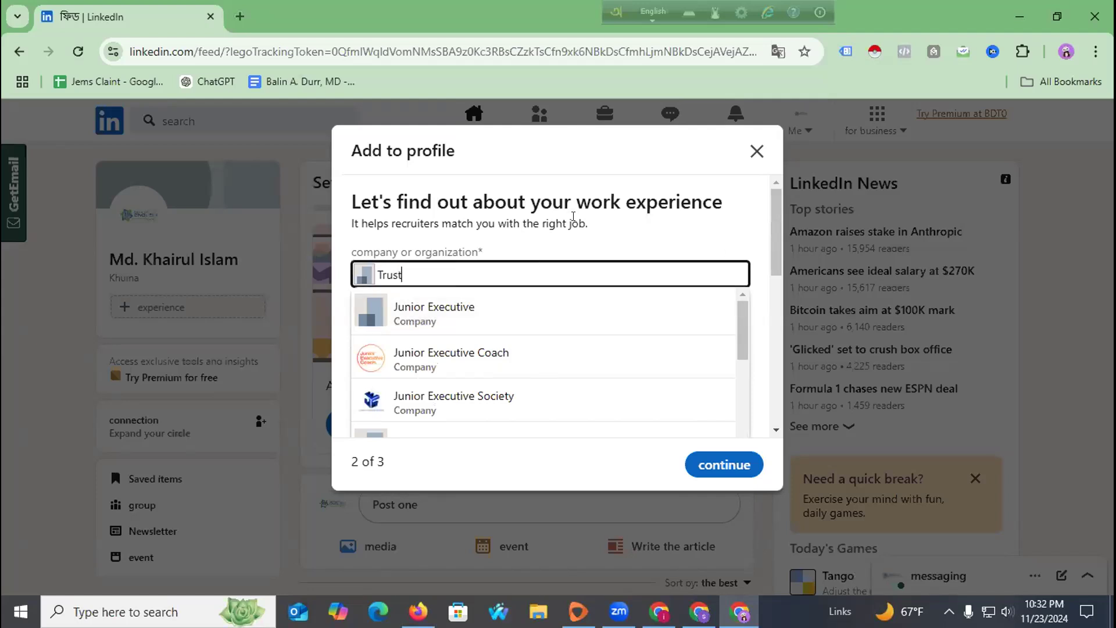
text( Dev Agenc)
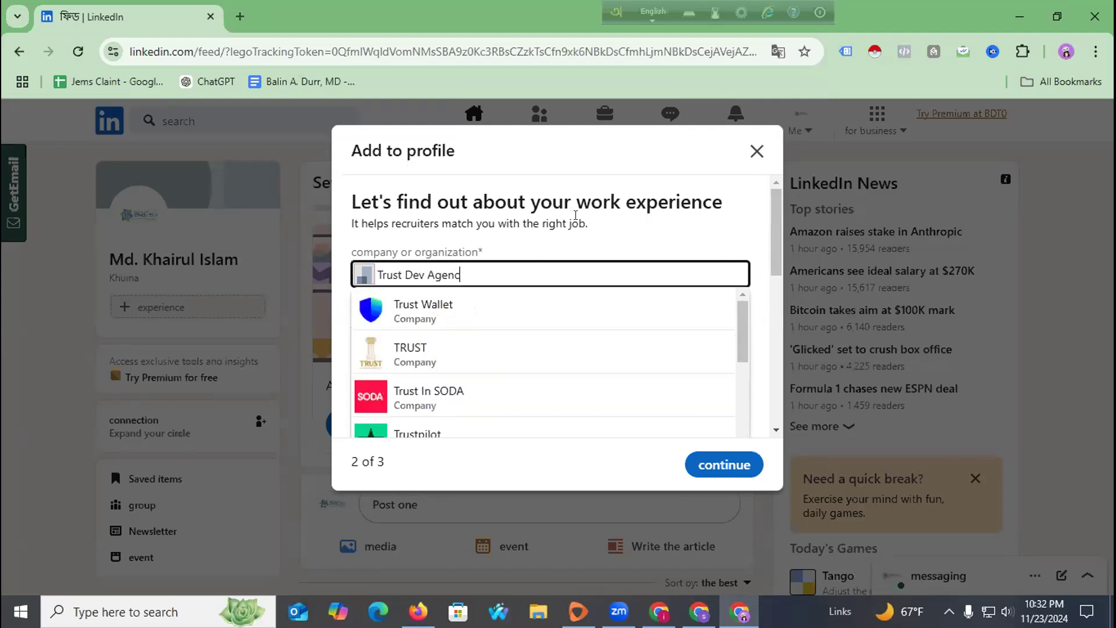
text(y)
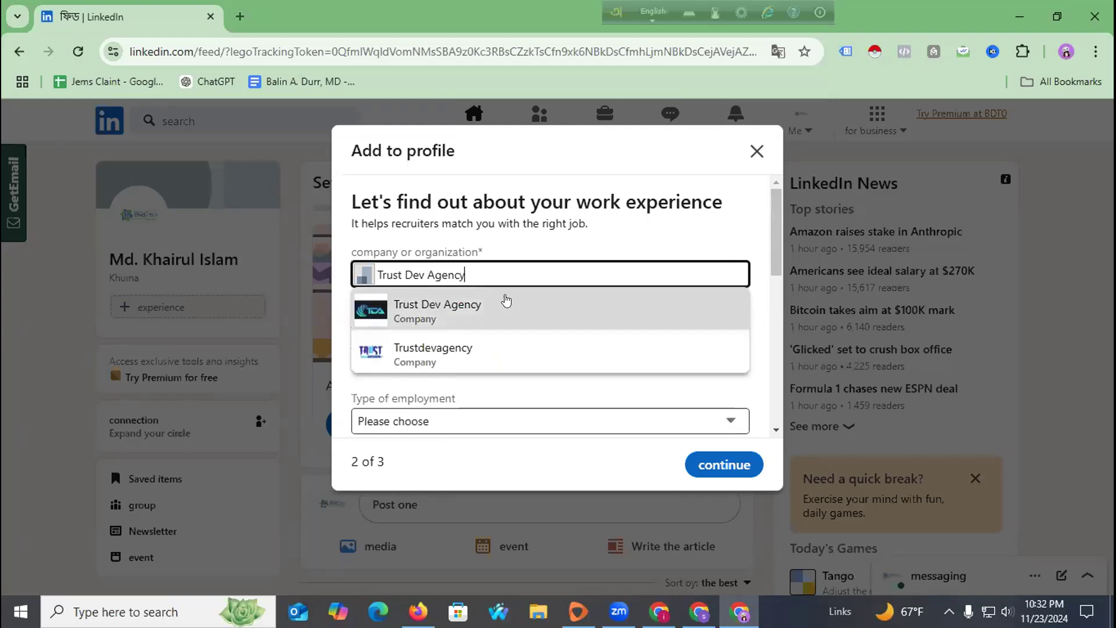
click(452, 314)
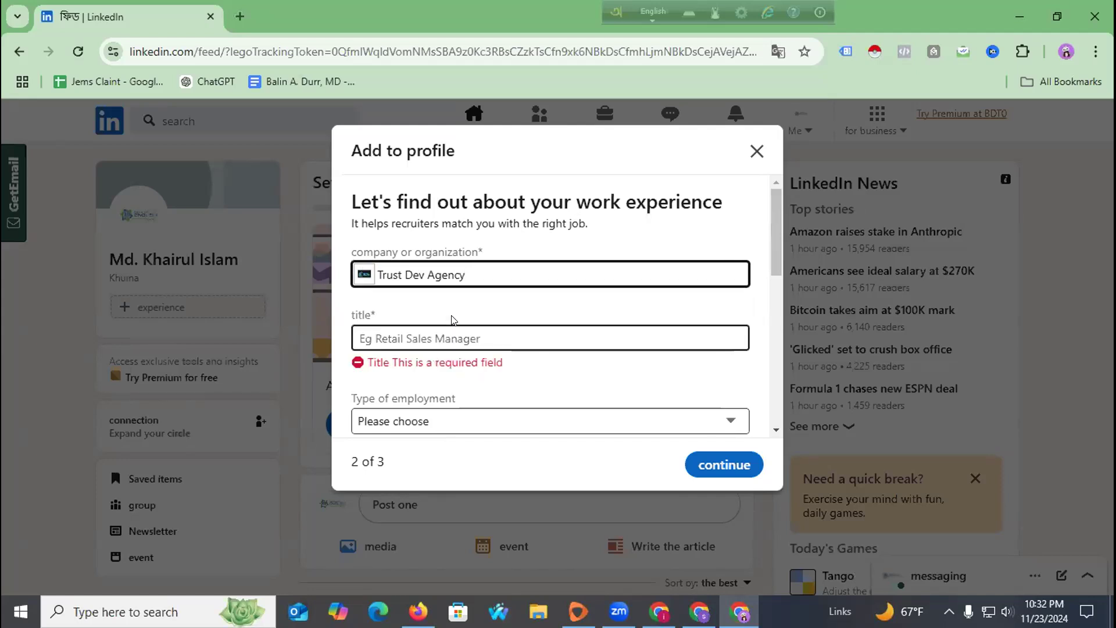
Set the title to Executive Assistant and employment type to Freelancer.
click(415, 328)
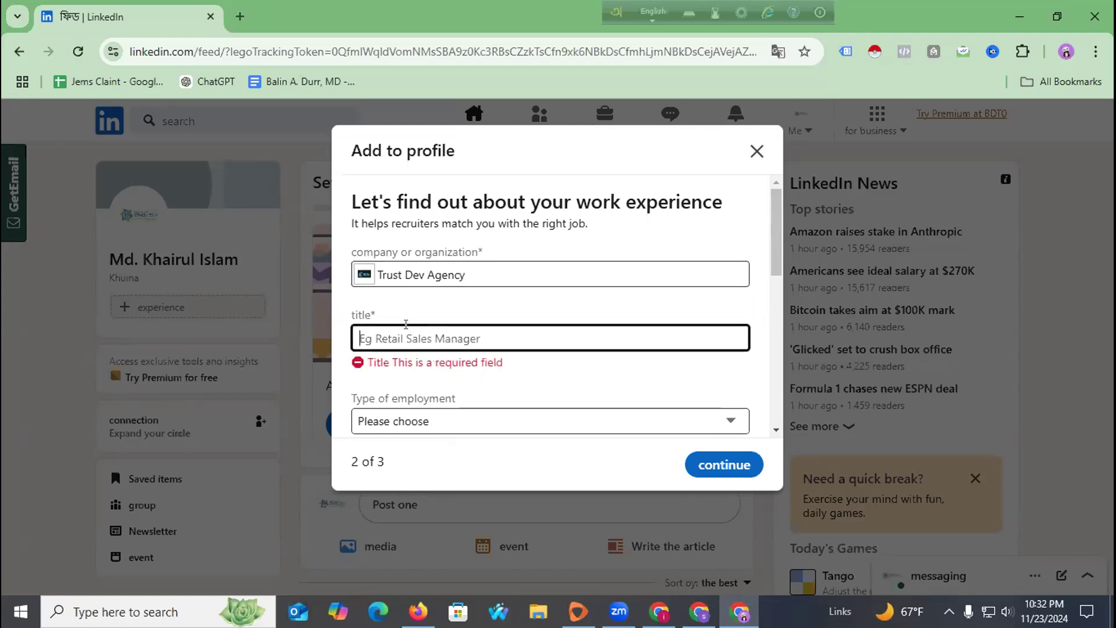
key(ctrl+v)
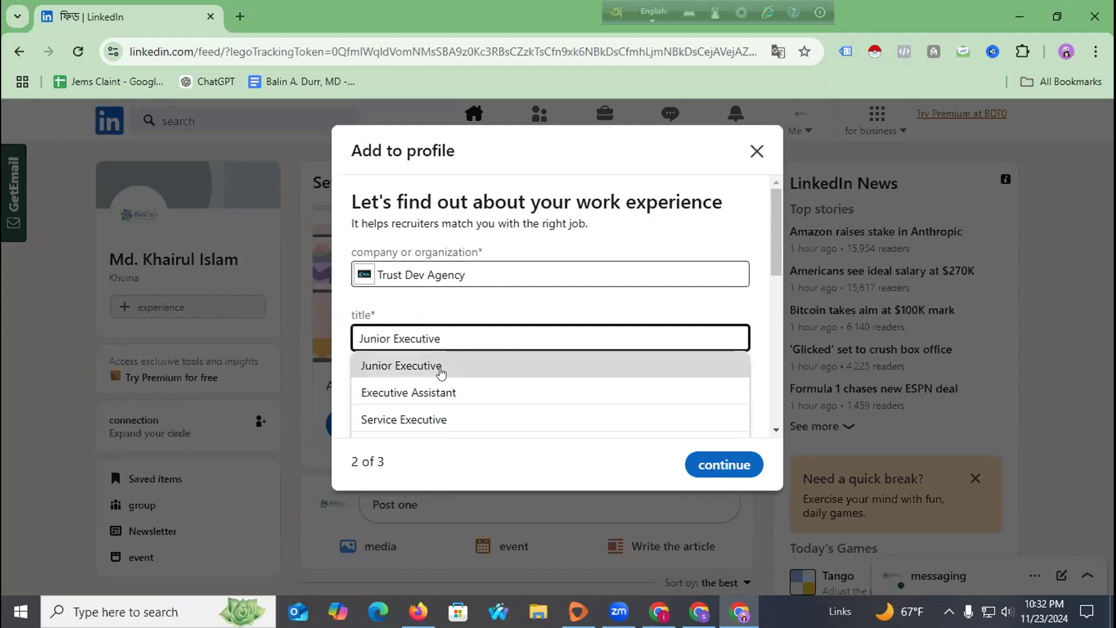
click(415, 393)
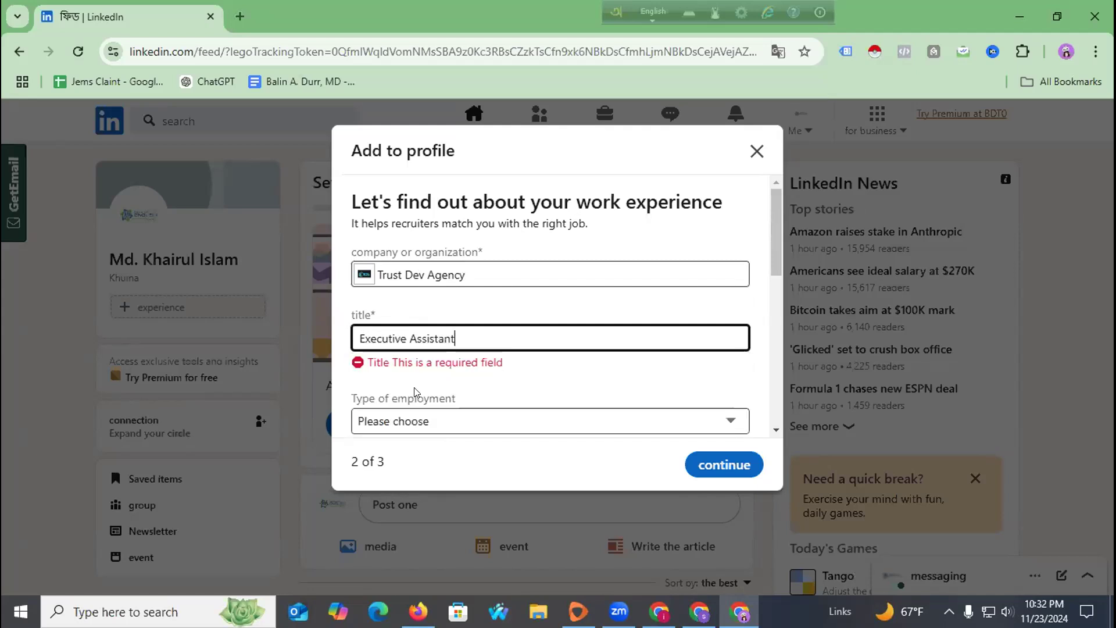
scroll(452, 321, down, 2)
click(452, 321)
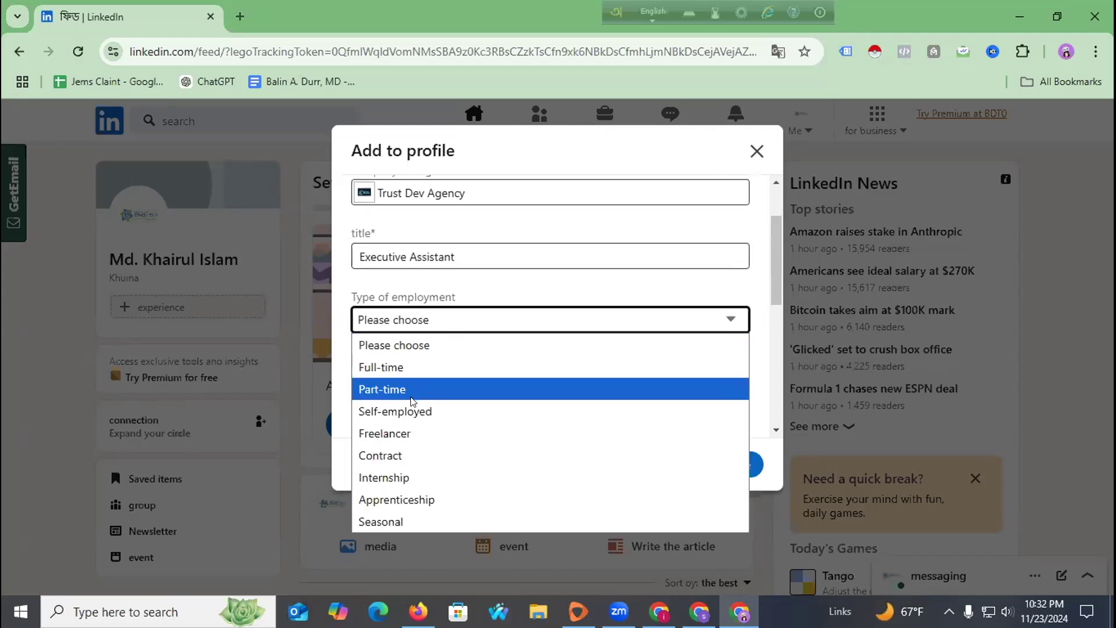
click(401, 430)
scroll(567, 323, down, 3)
Set location to Dhaka, Bangladesh and start date to January 2020.
click(449, 220)
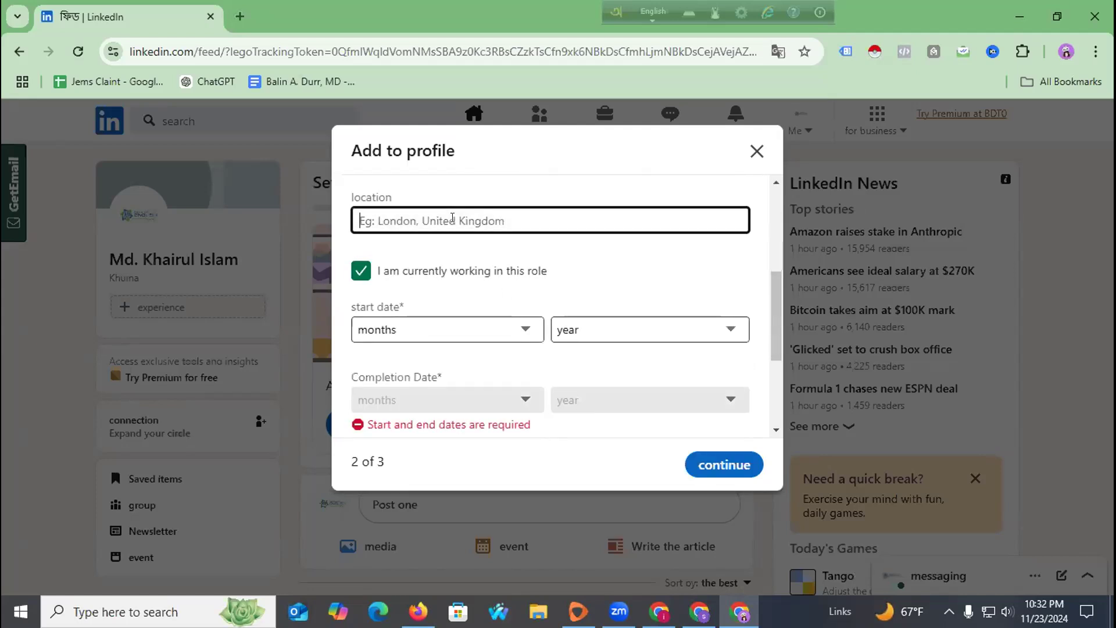
text(Dja)
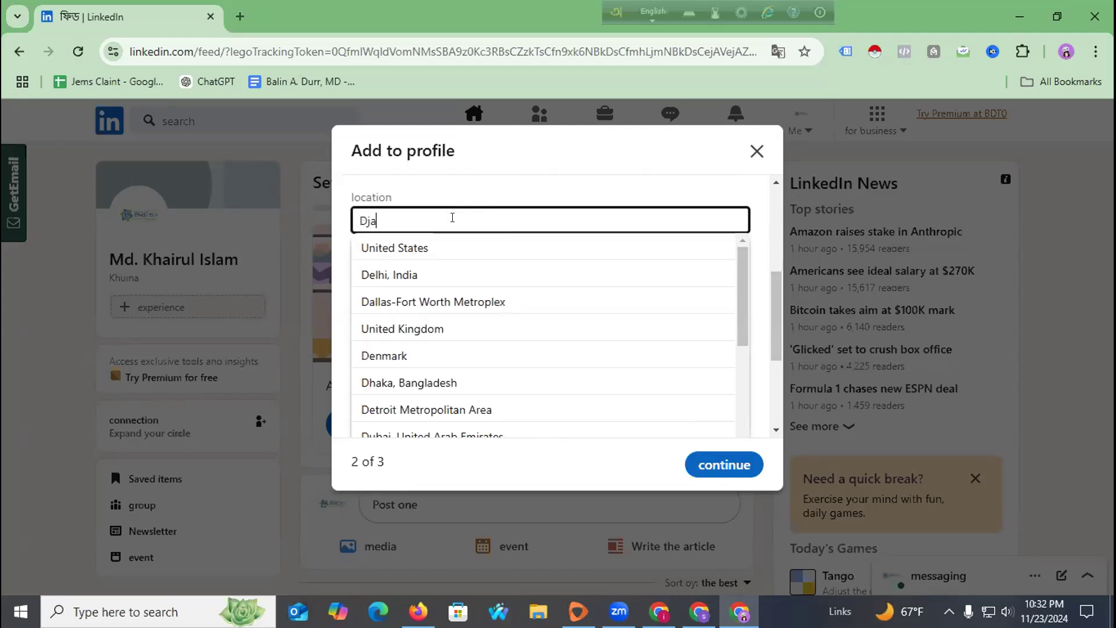
text(haka, Bangla)
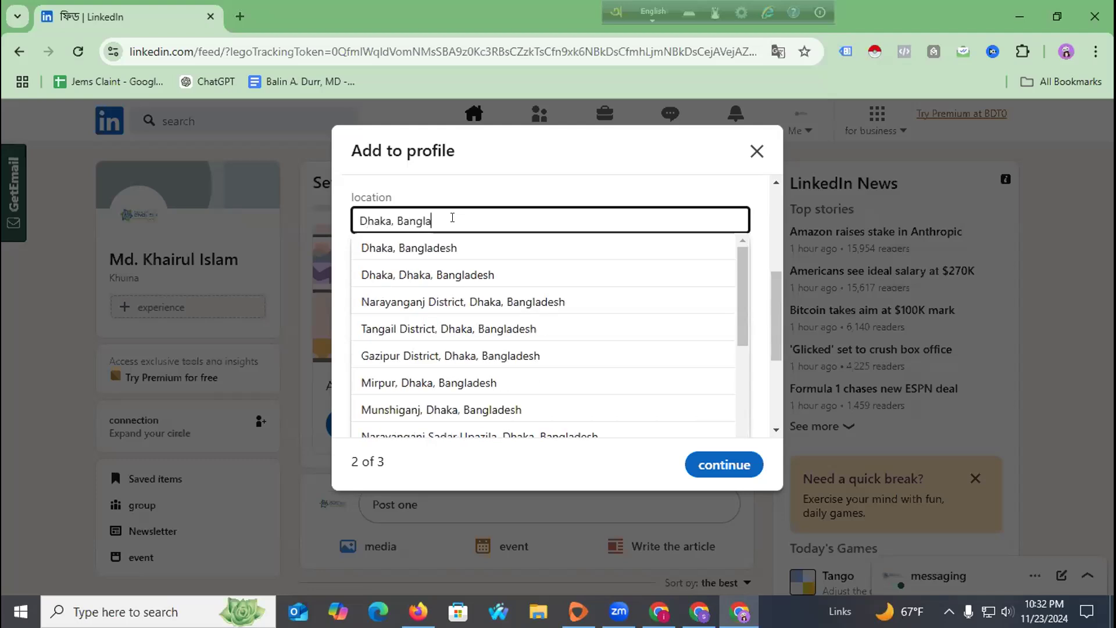
click(450, 247)
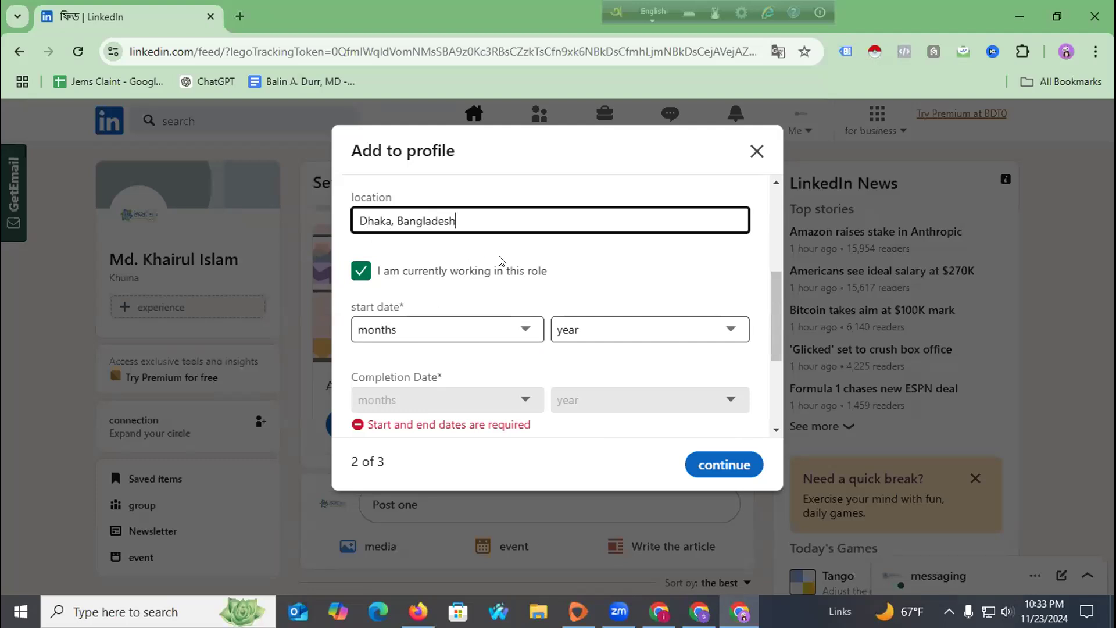
click(475, 331)
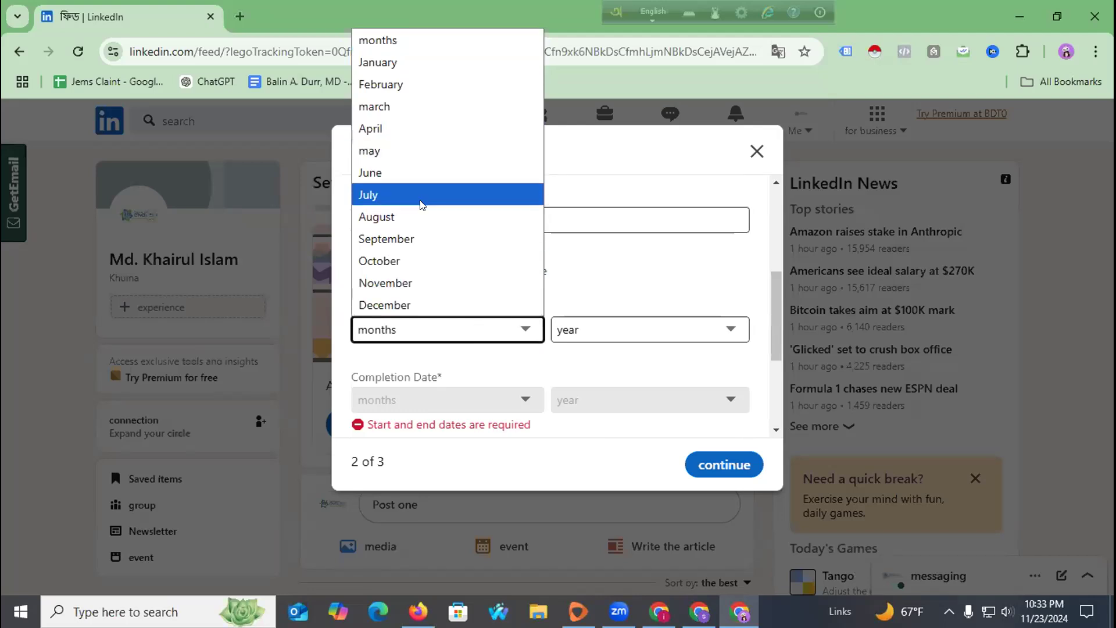
click(428, 62)
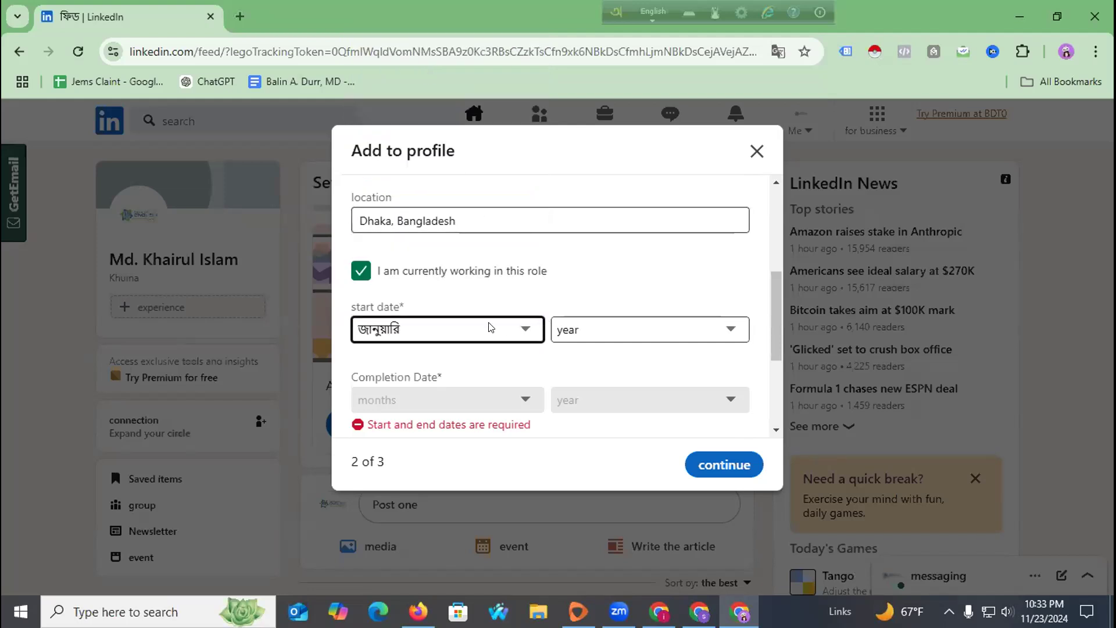
click(567, 334)
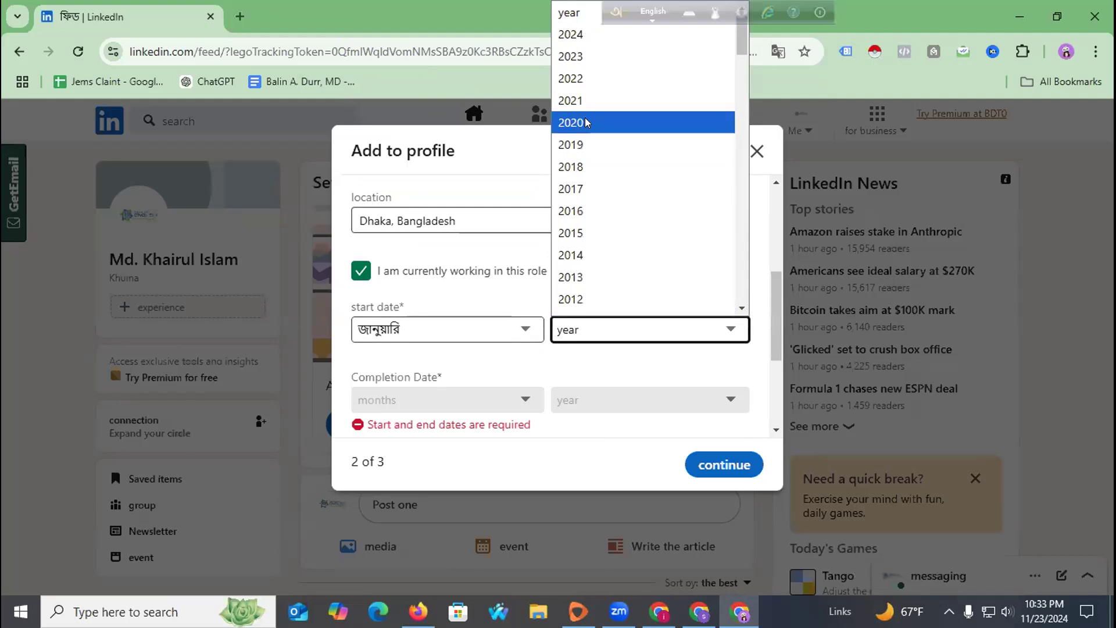
click(585, 122)
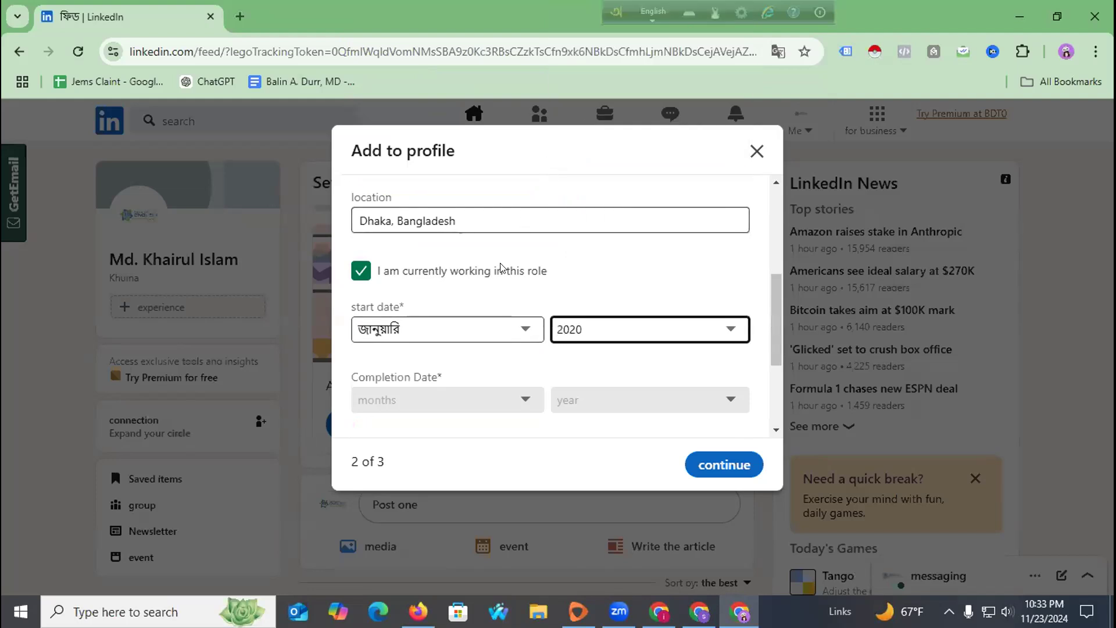
scroll(465, 324, down, 3)
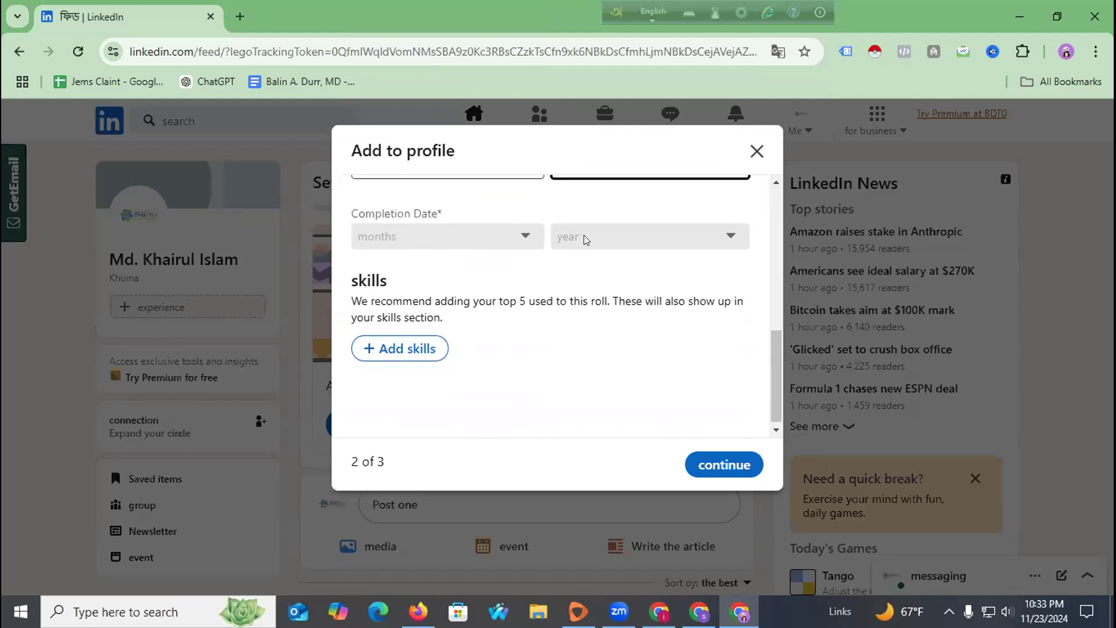
scroll(466, 293, up, 3)
scroll(466, 293, down, 3)
scroll(465, 294, up, 10)
Re-pick 'Trust Dev Agency' as the company, keeping January as the start month.
click(458, 275)
text(T)
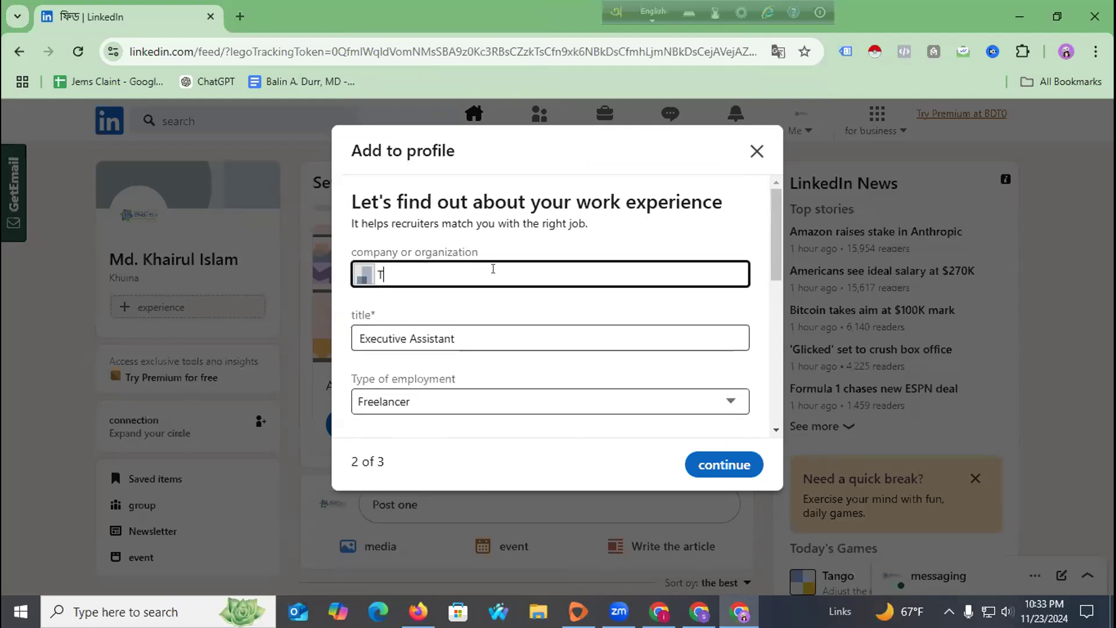
text(rust Dev agenc)
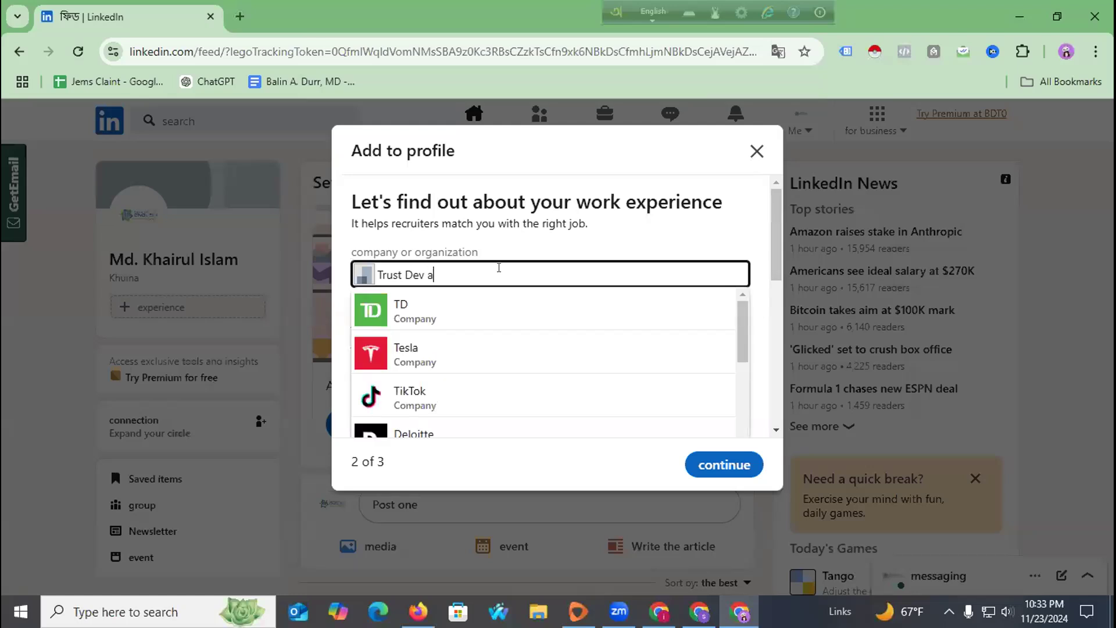
key(BackSpace)
key(BackSpace)
key(BackSpace)
text(Agency)
click(495, 314)
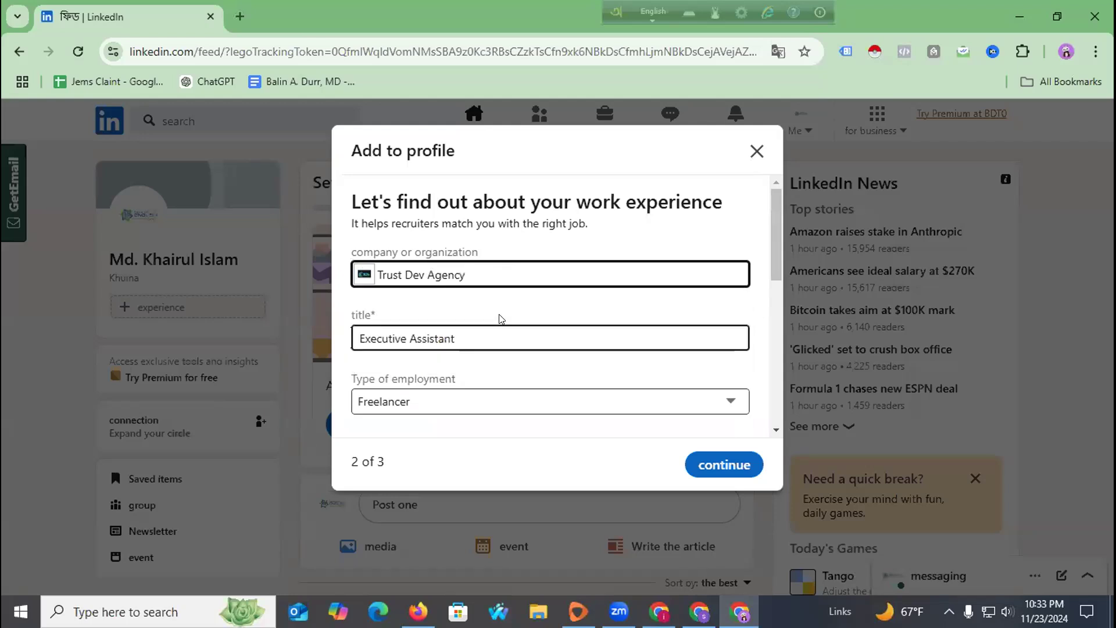
scroll(617, 391, down, 2)
scroll(618, 389, down, 3)
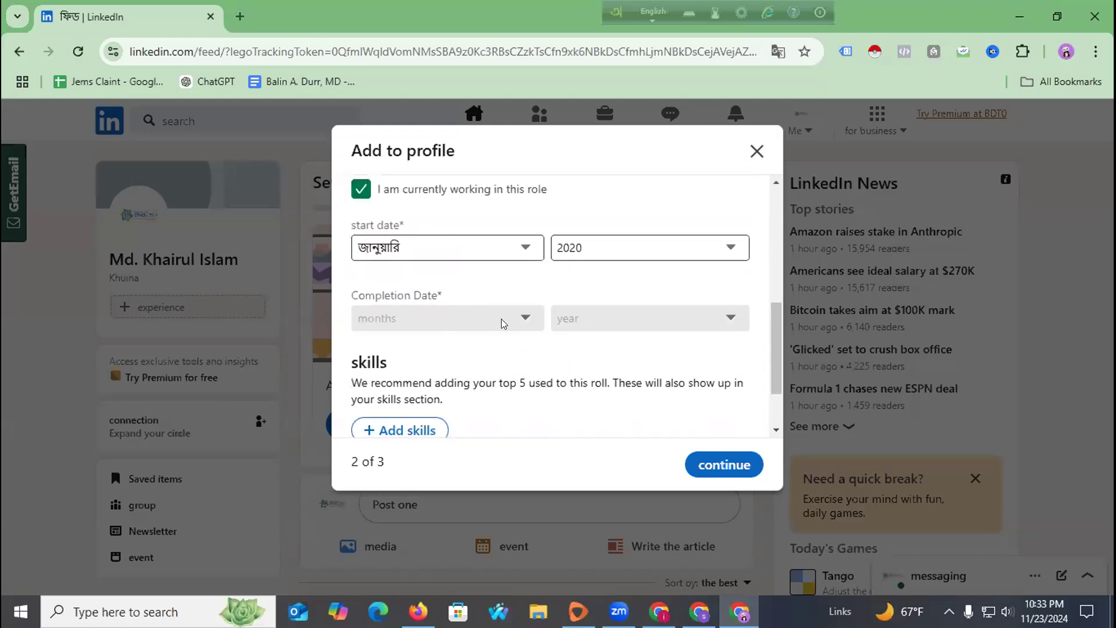
click(464, 244)
click(481, 256)
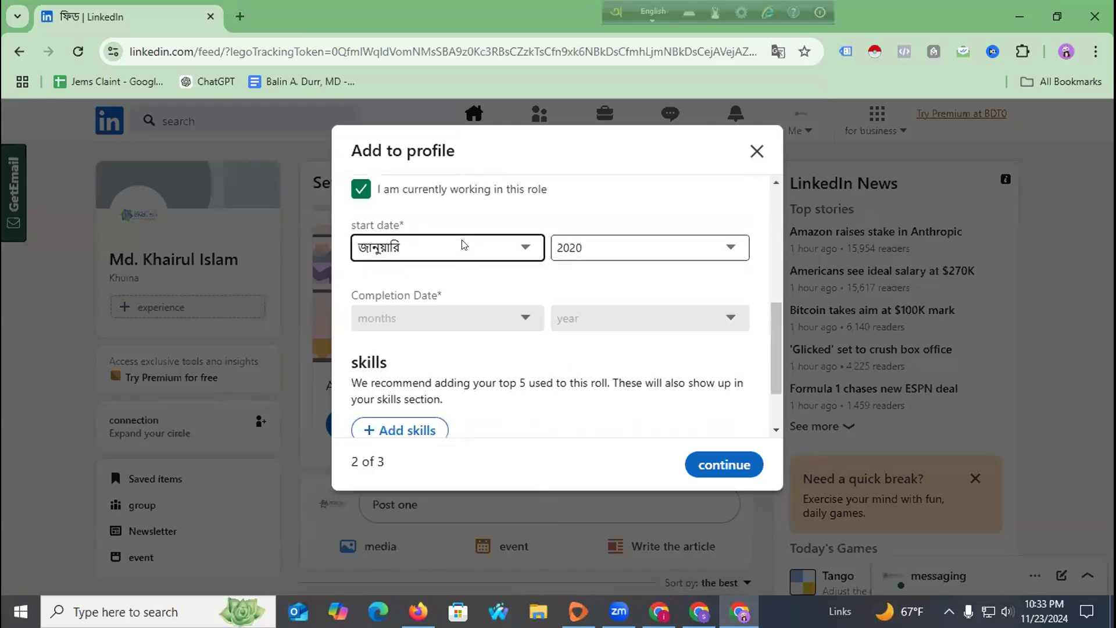
click(777, 51)
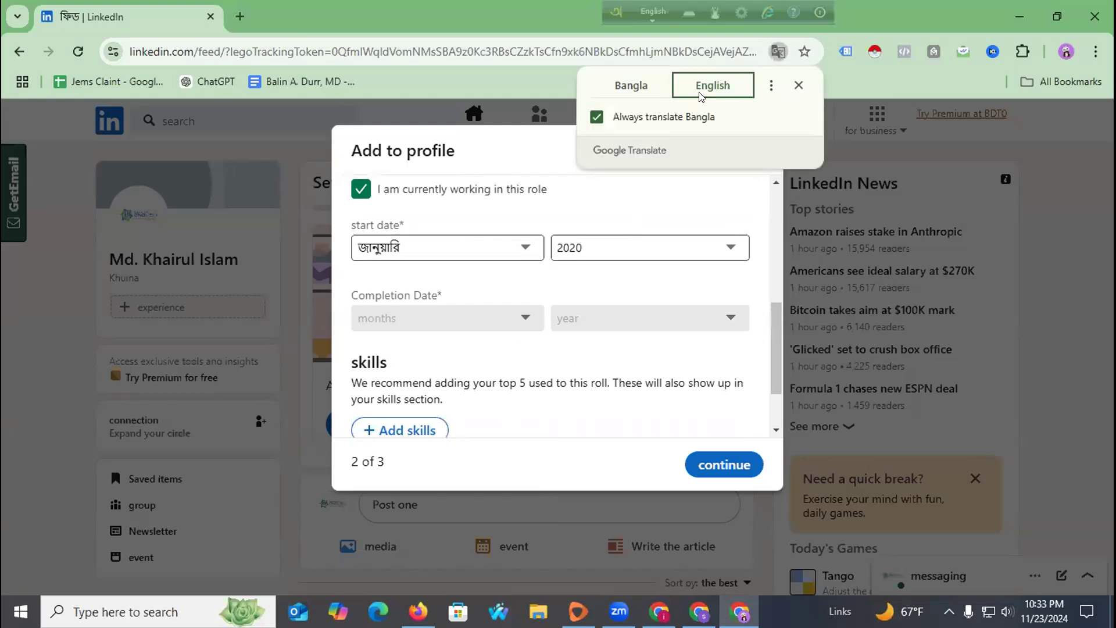
Add Digital Marketing and Email Marketing as skills for this role.
scroll(474, 360, down, 2)
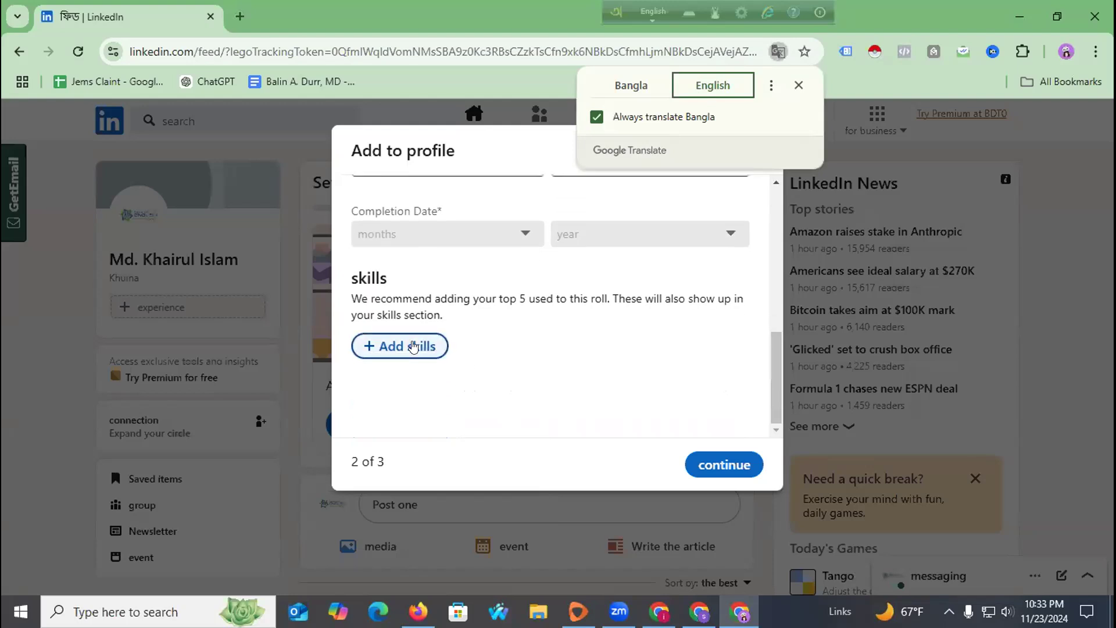
click(414, 347)
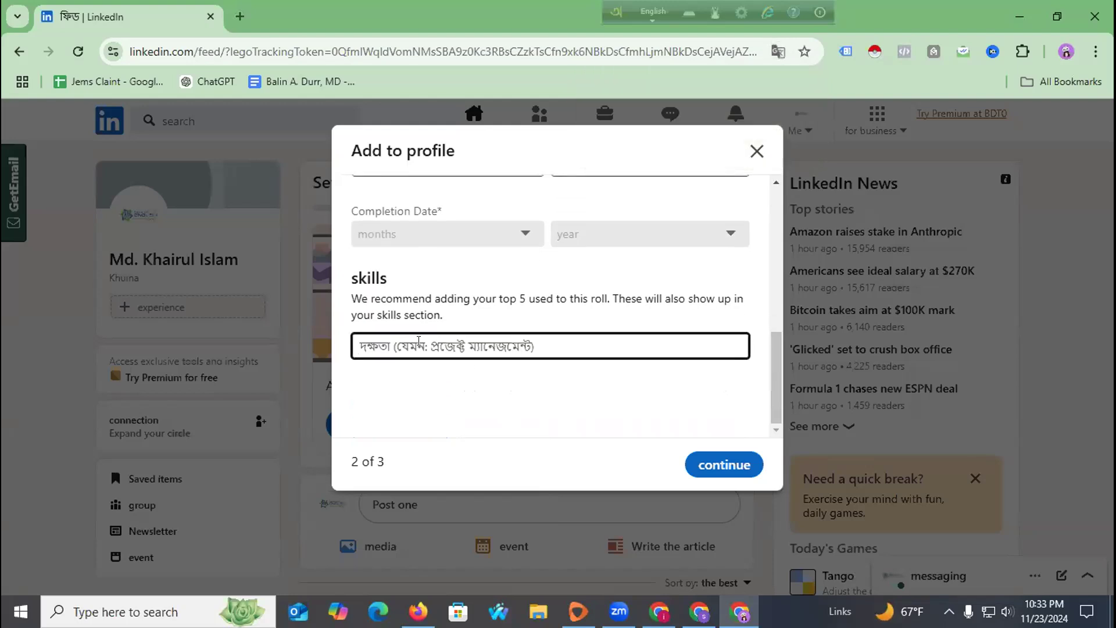
text(Di)
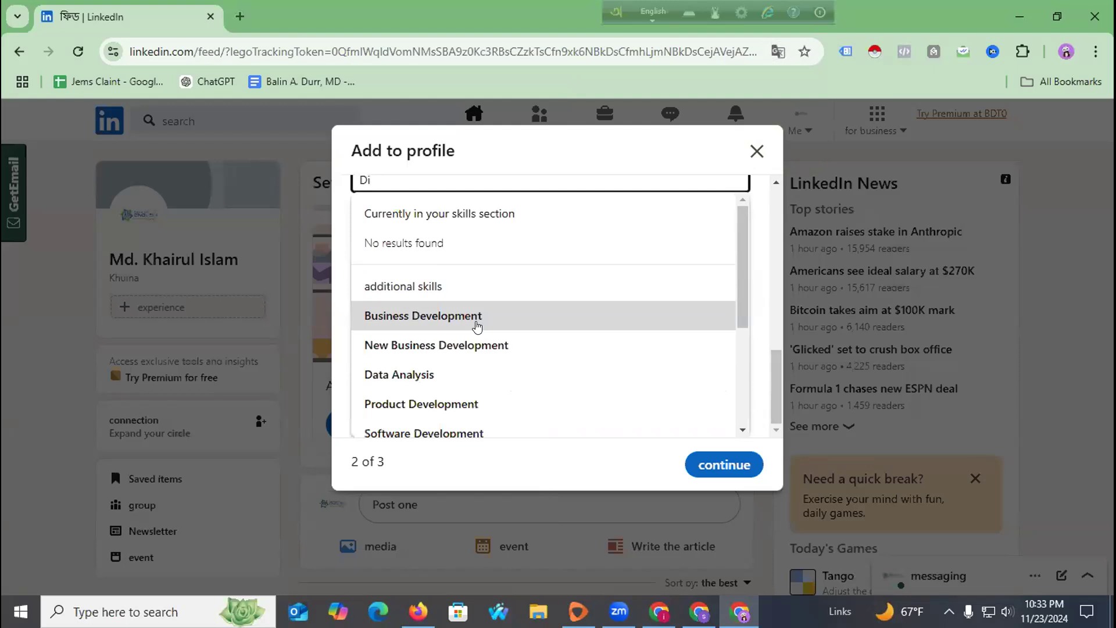
click(483, 327)
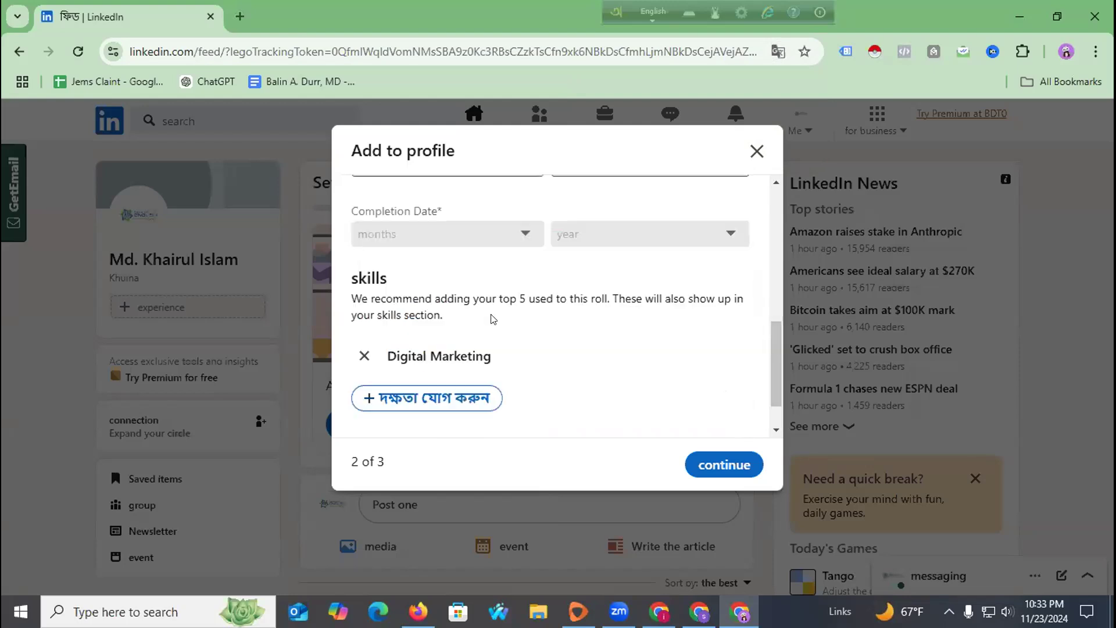
scroll(493, 333, down, 1)
click(426, 347)
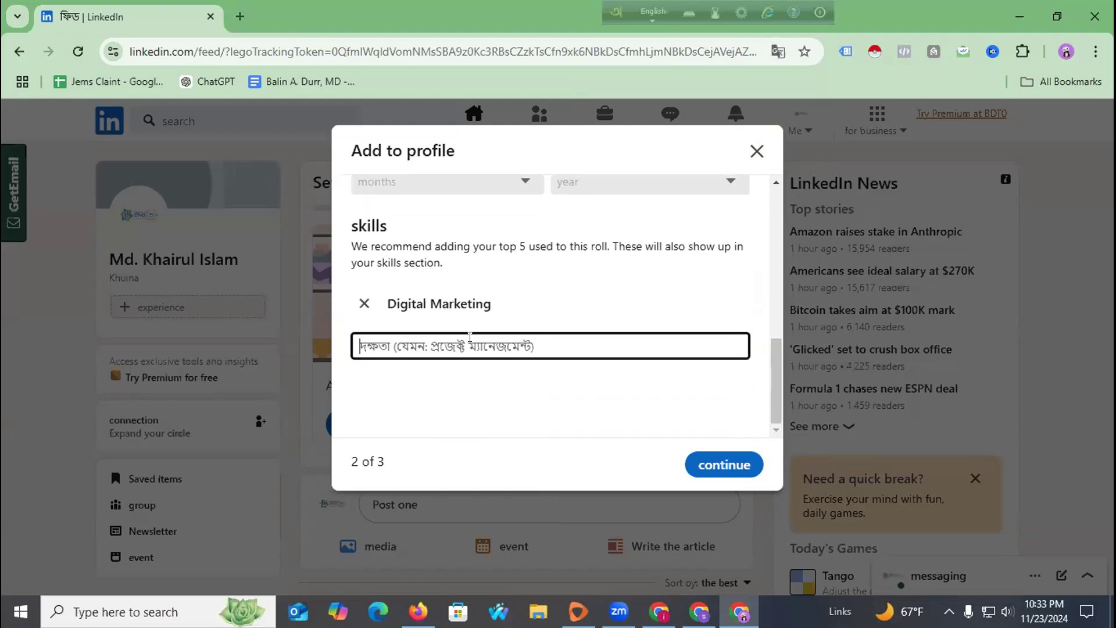
text(Email M)
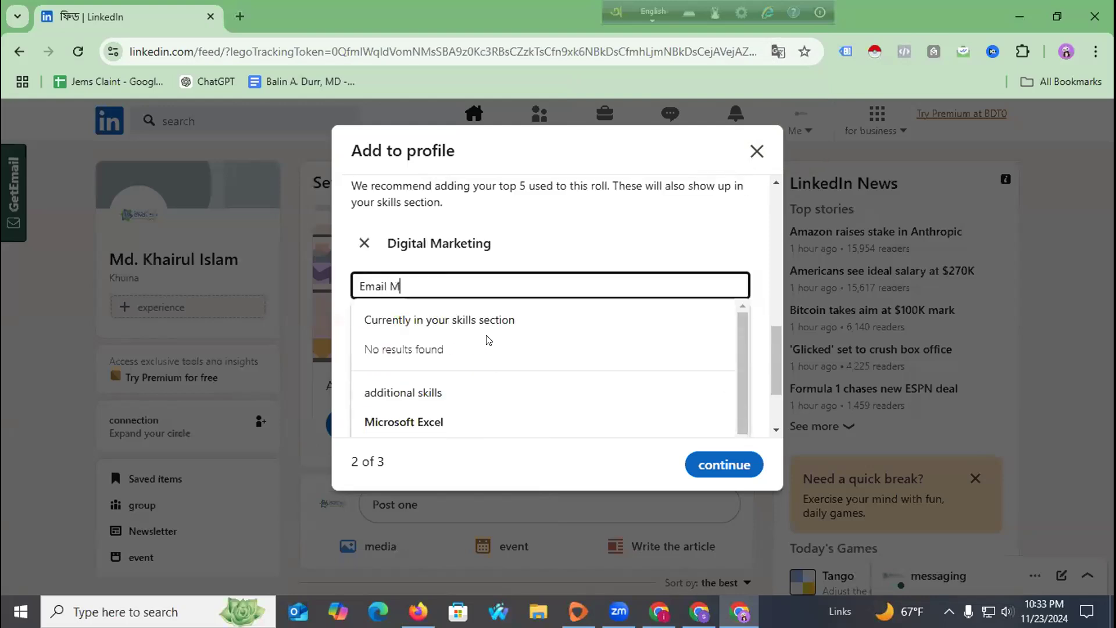
text(arketing)
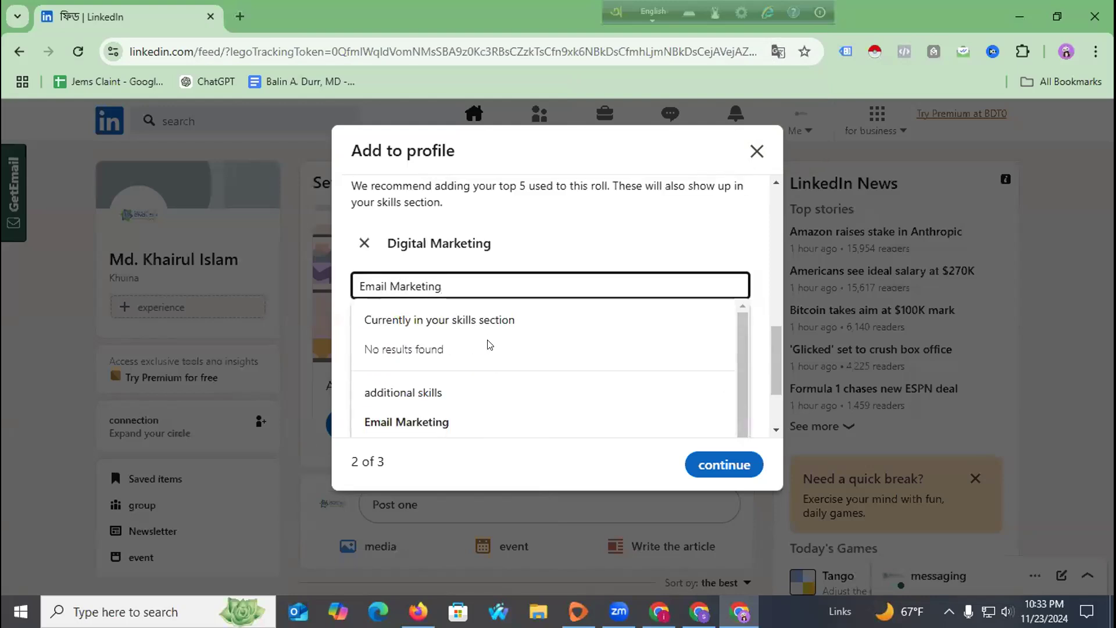
scroll(490, 345, down, 1)
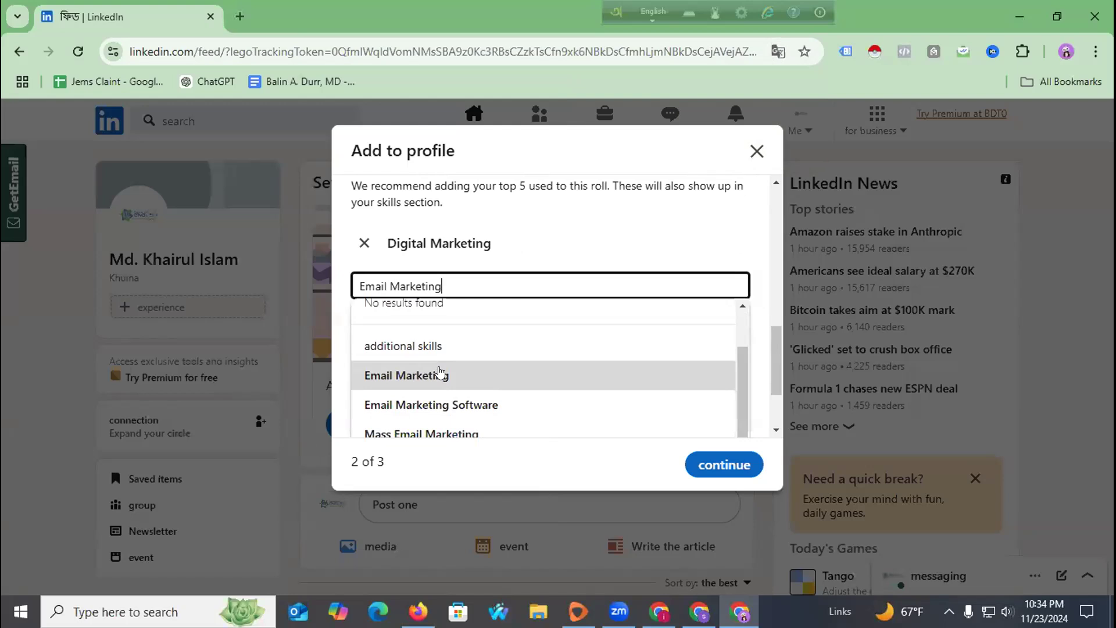
scroll(440, 372, down, 2)
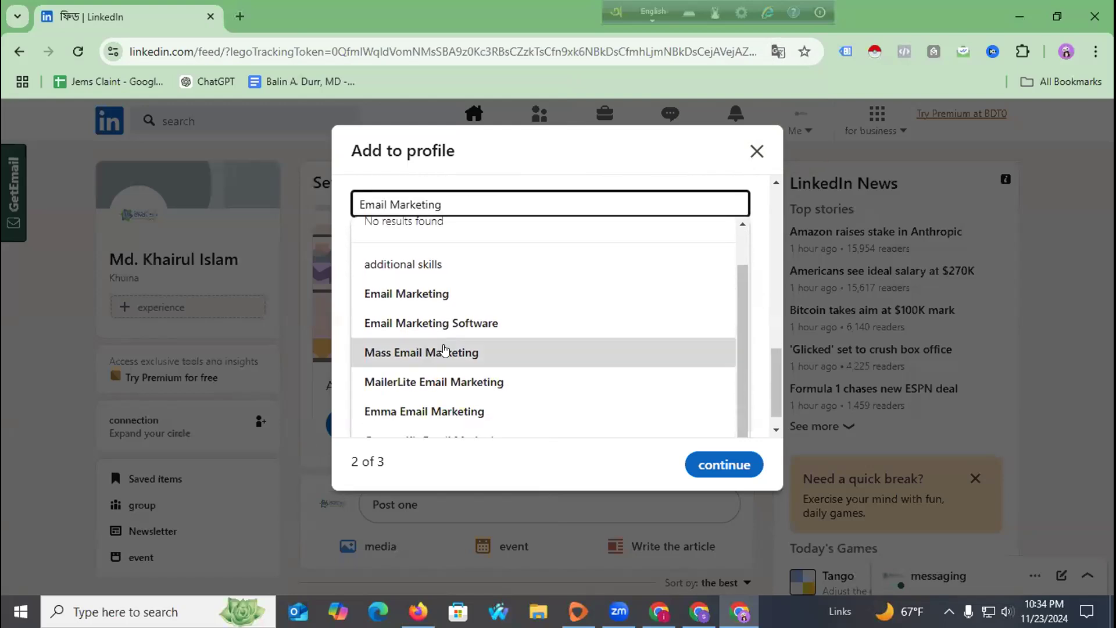
scroll(456, 314, up, 1)
click(456, 312)
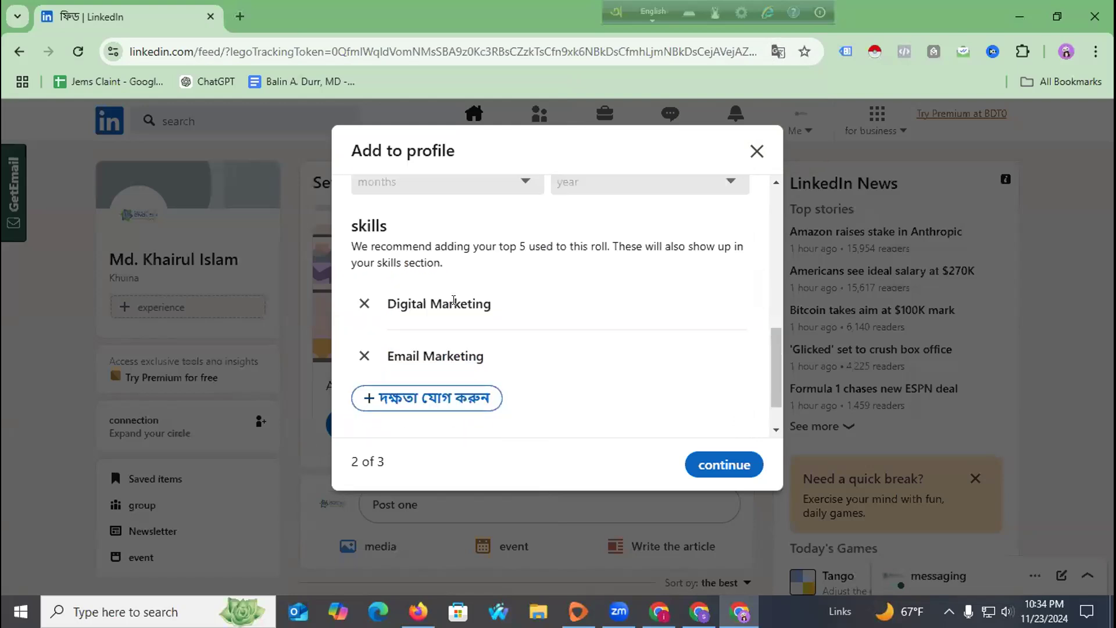
Add Social Media Optimization (SMO) and Google Ads as skills.
click(431, 391)
text(Social Med)
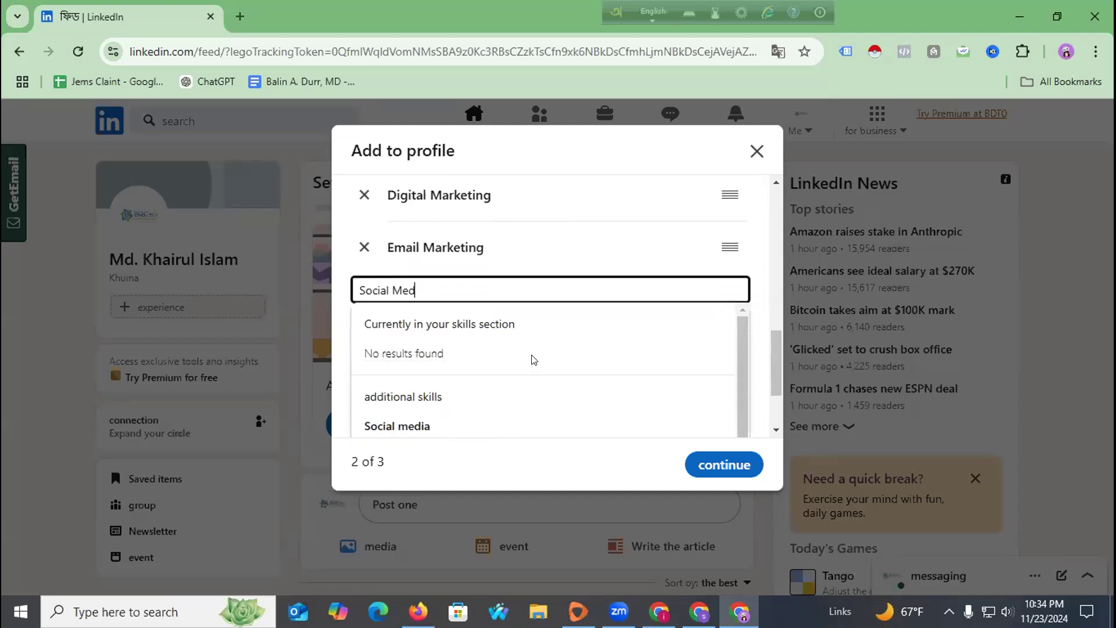
scroll(510, 376, down, 2)
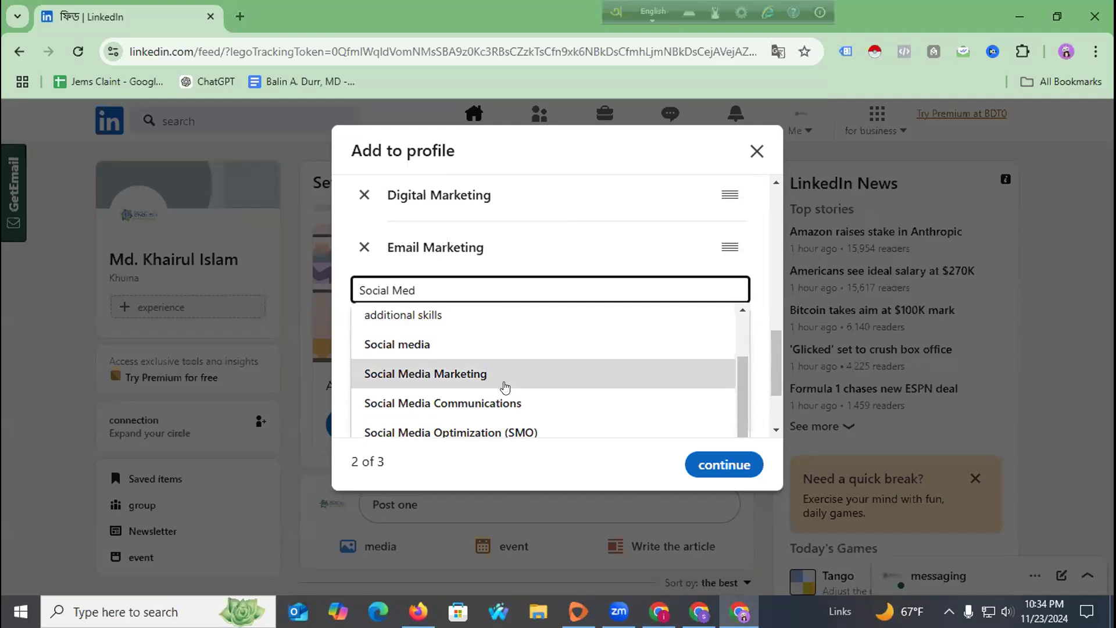
scroll(505, 388, down, 2)
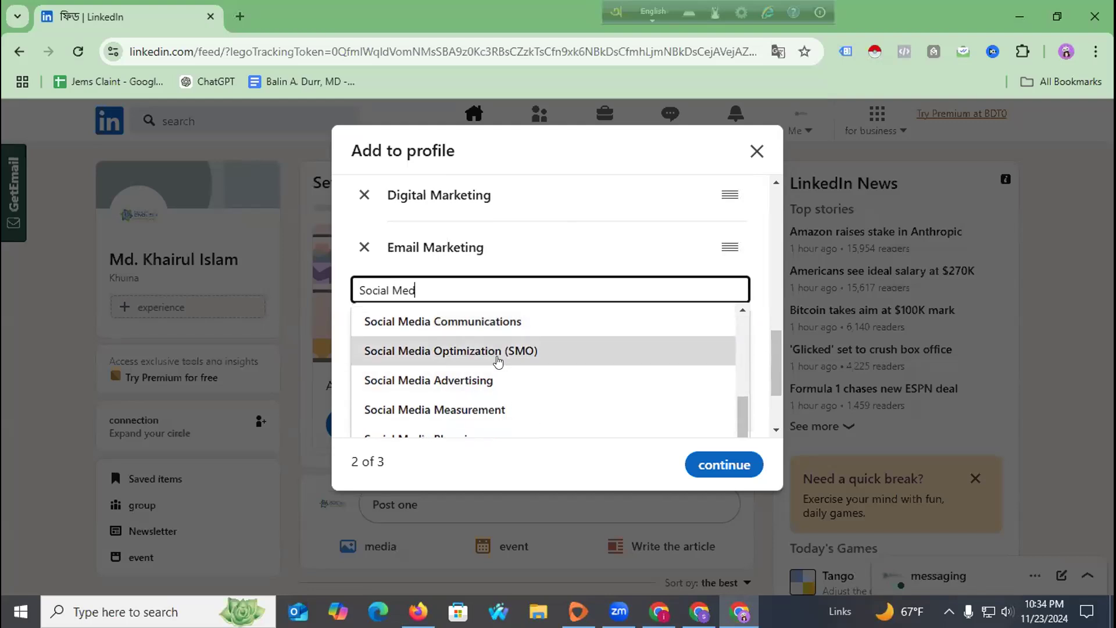
click(498, 360)
click(433, 400)
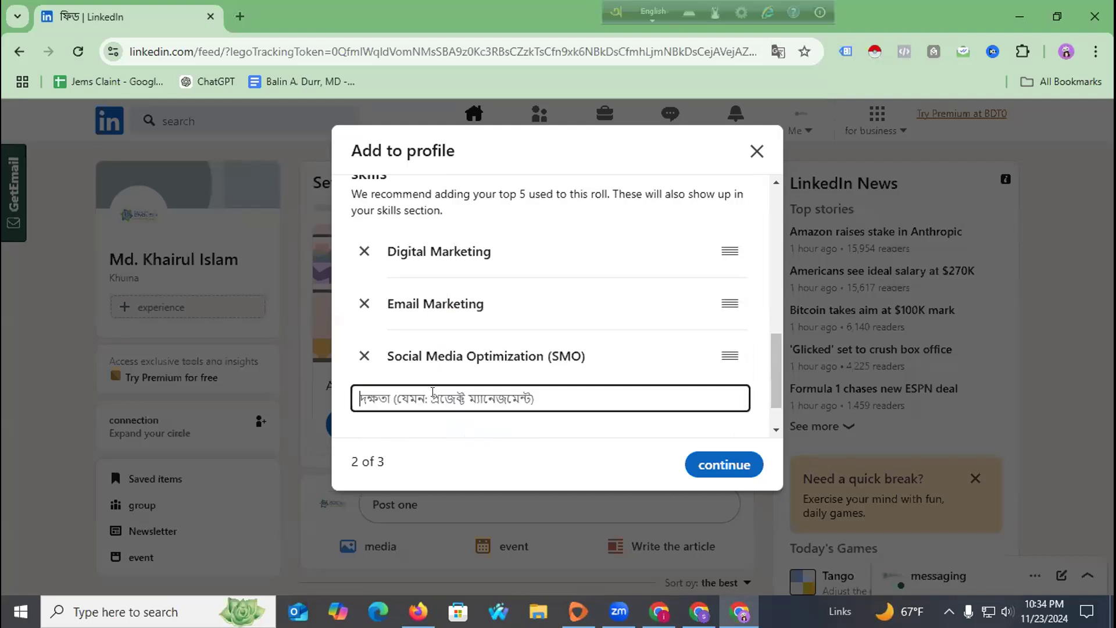
text(Google Ads)
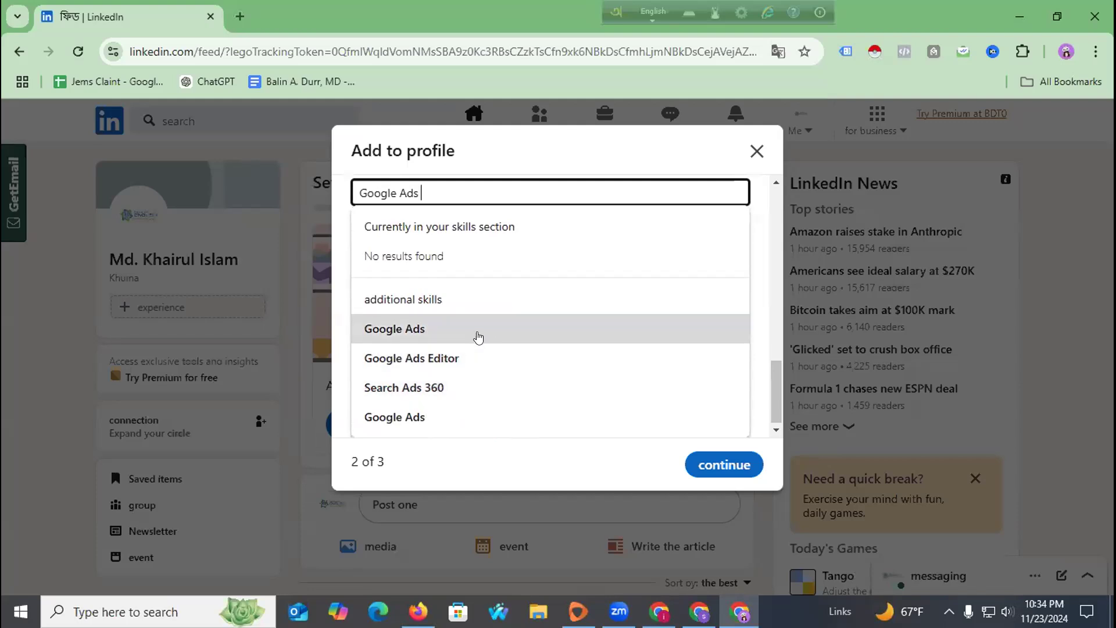
click(478, 337)
Add Virtual Assistance as a skill.
click(427, 397)
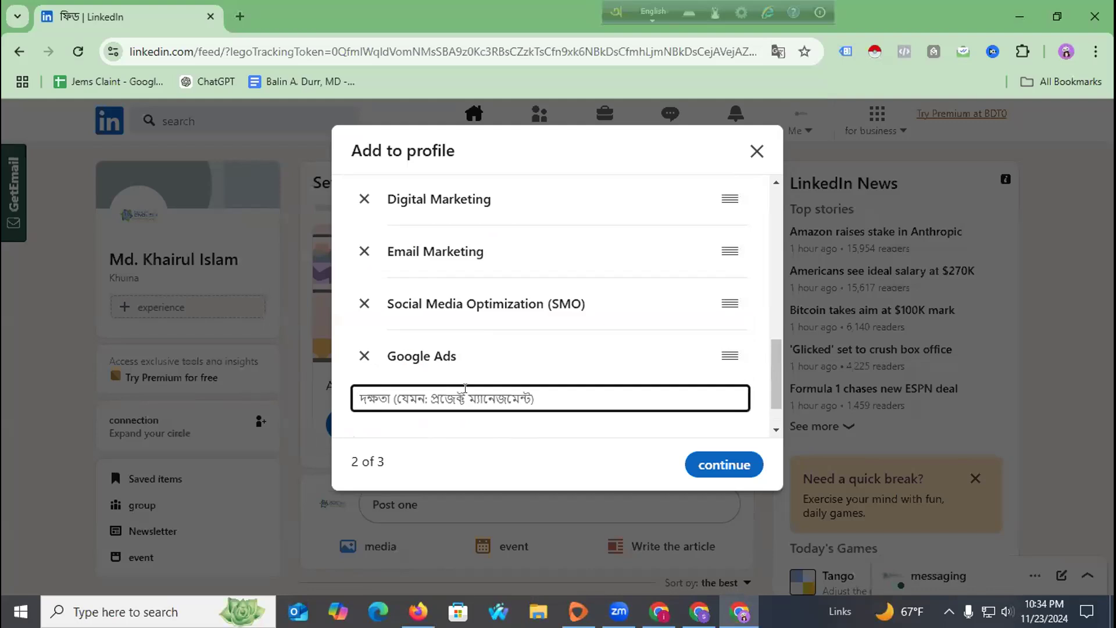
text(B)
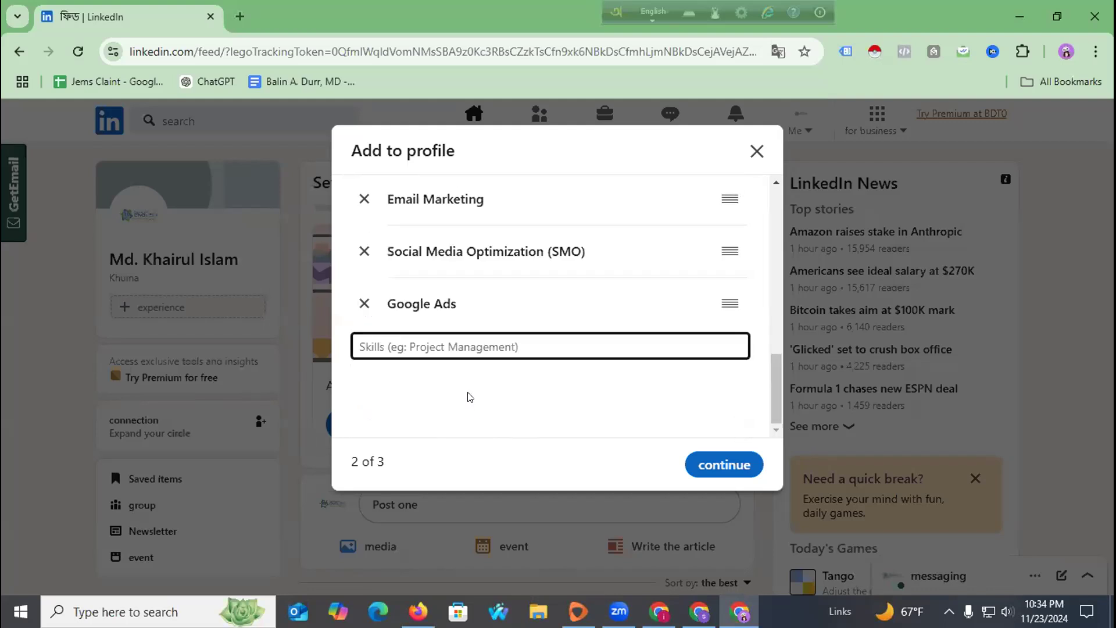
key(BackSpace)
text(Virtual)
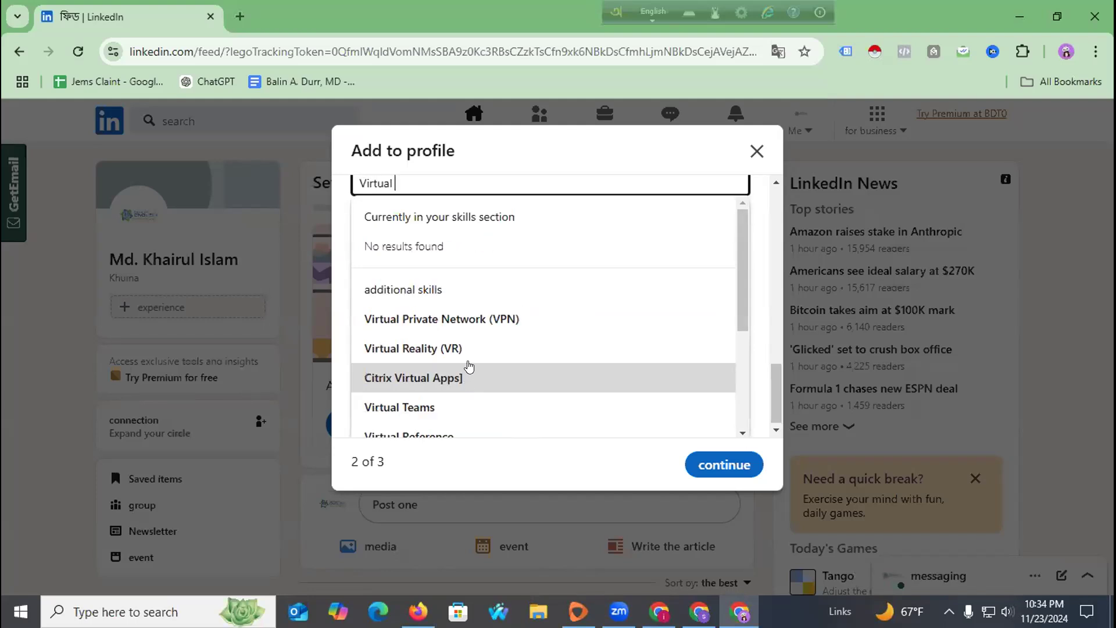
scroll(470, 364, down, 2)
scroll(481, 338, down, 2)
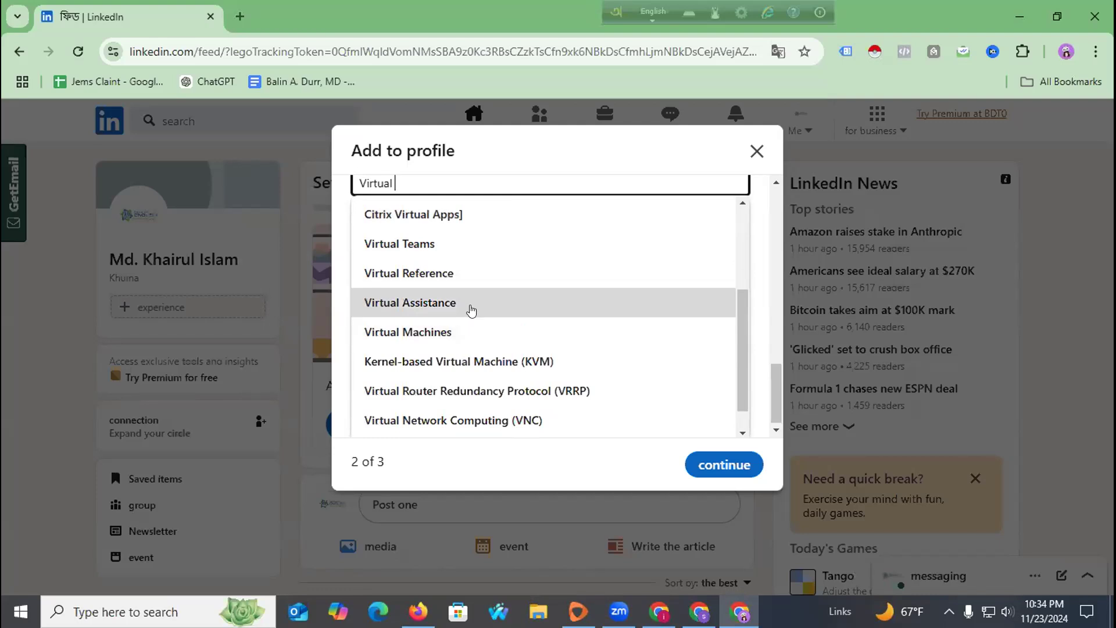
click(470, 307)
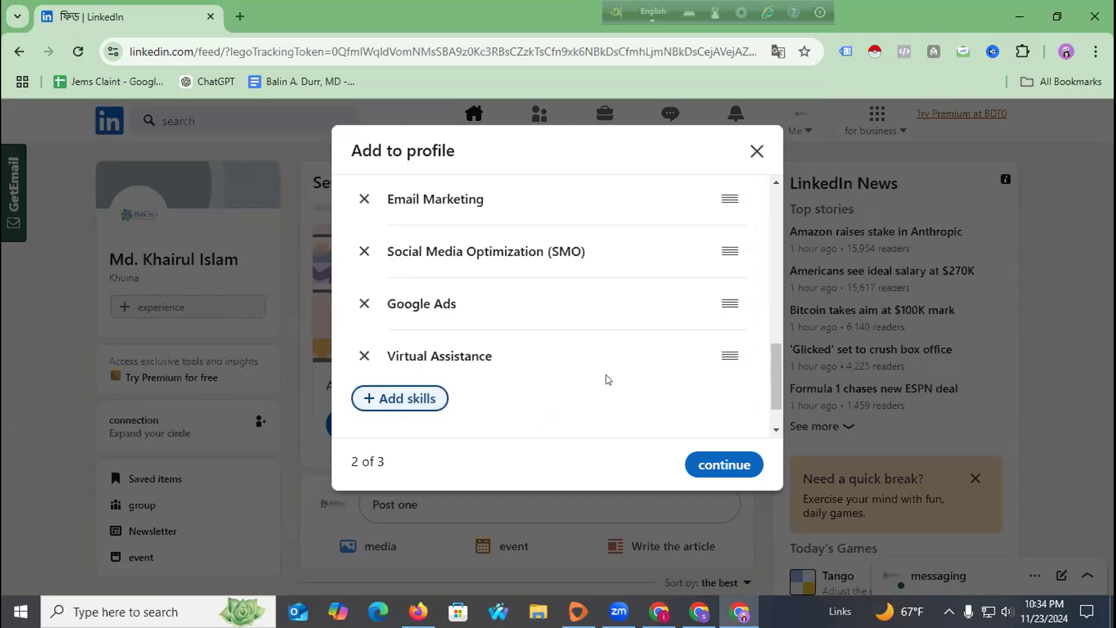
scroll(558, 356, up, 1)
scroll(557, 356, up, 3)
scroll(556, 353, down, 4)
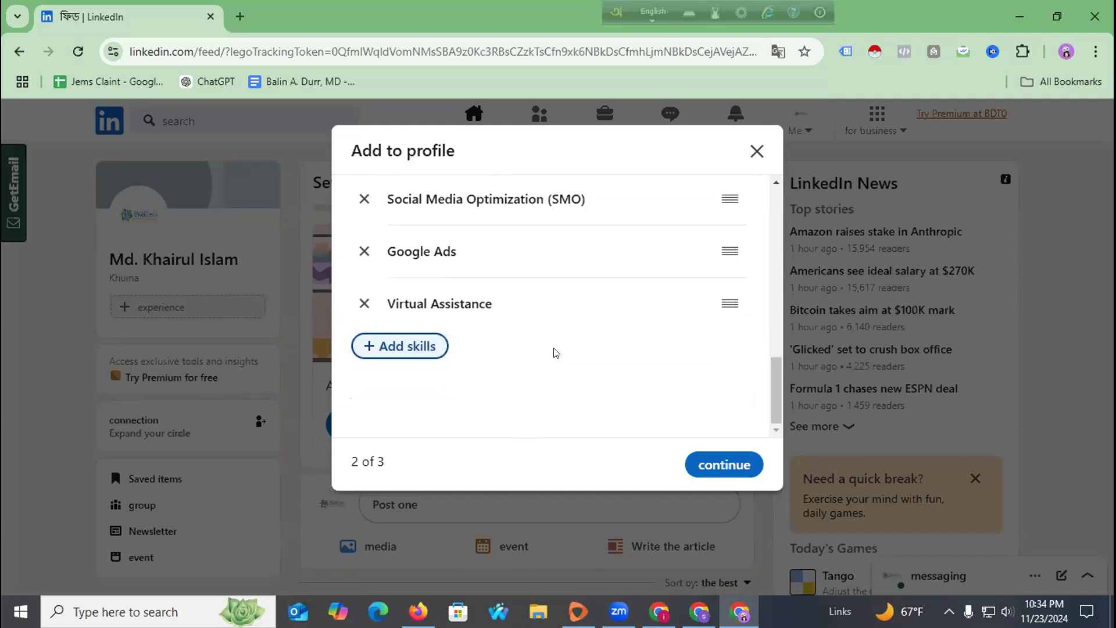
On the location step, change the city from Khulna to Rajshahi.
click(721, 463)
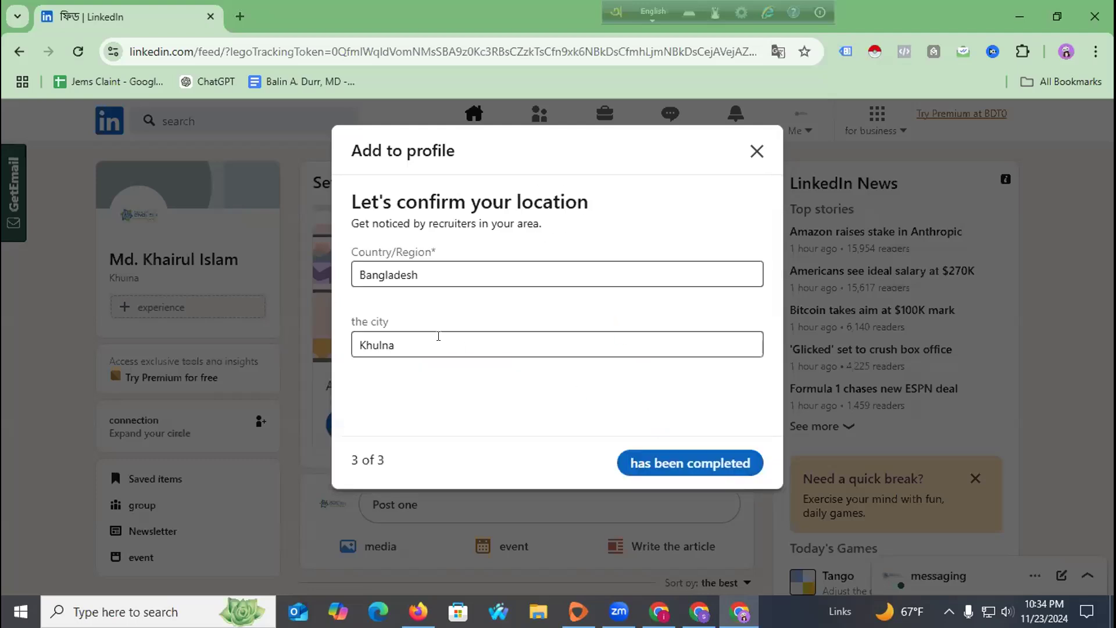
click(400, 338)
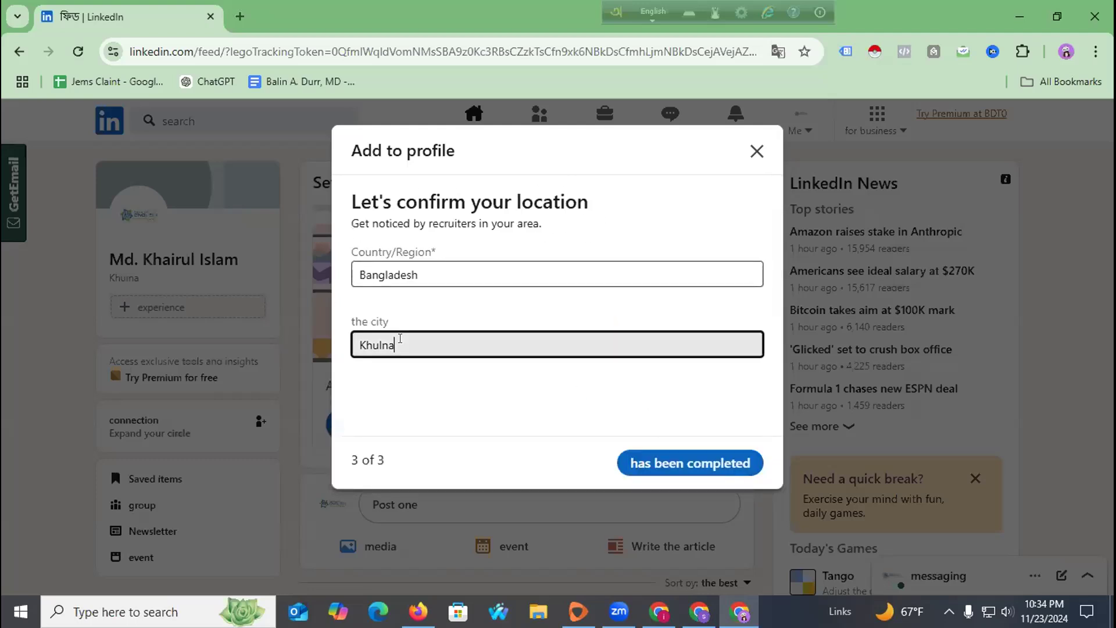
double_click(400, 339)
text(Rajshahi)
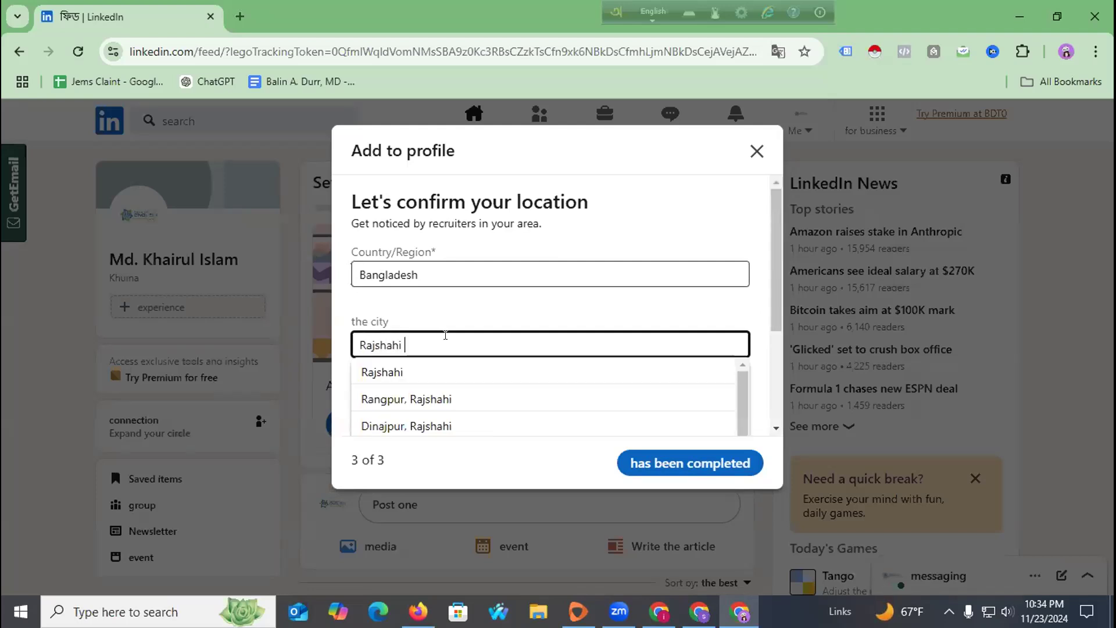
click(415, 370)
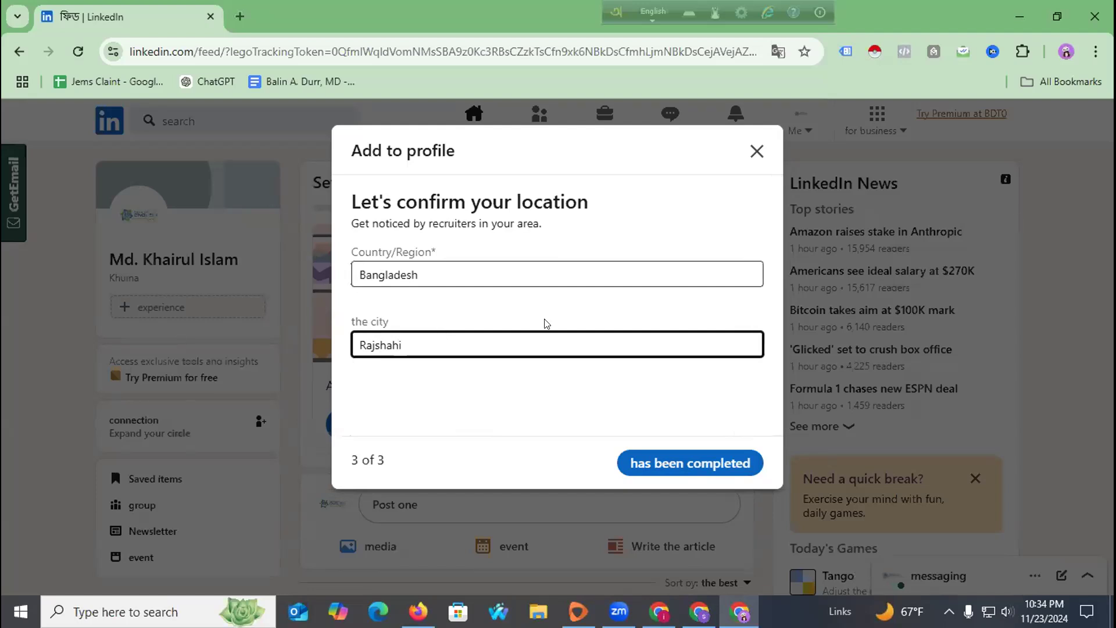
Submit the final profile setup step, enlarge the page view and reload the feed.
click(681, 465)
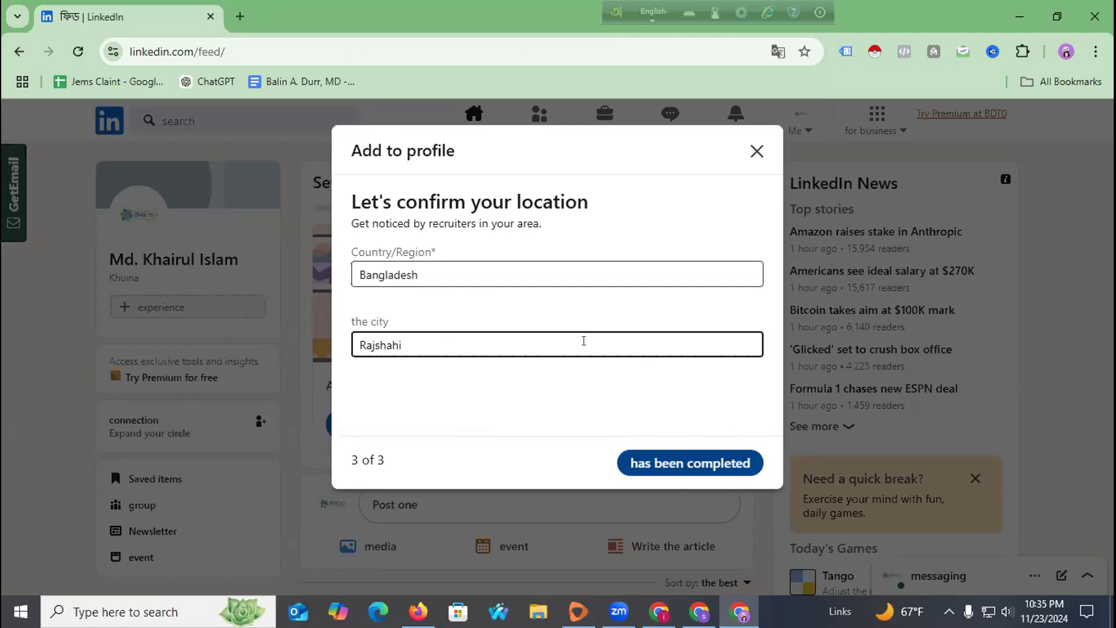
key(ctrl+plus)
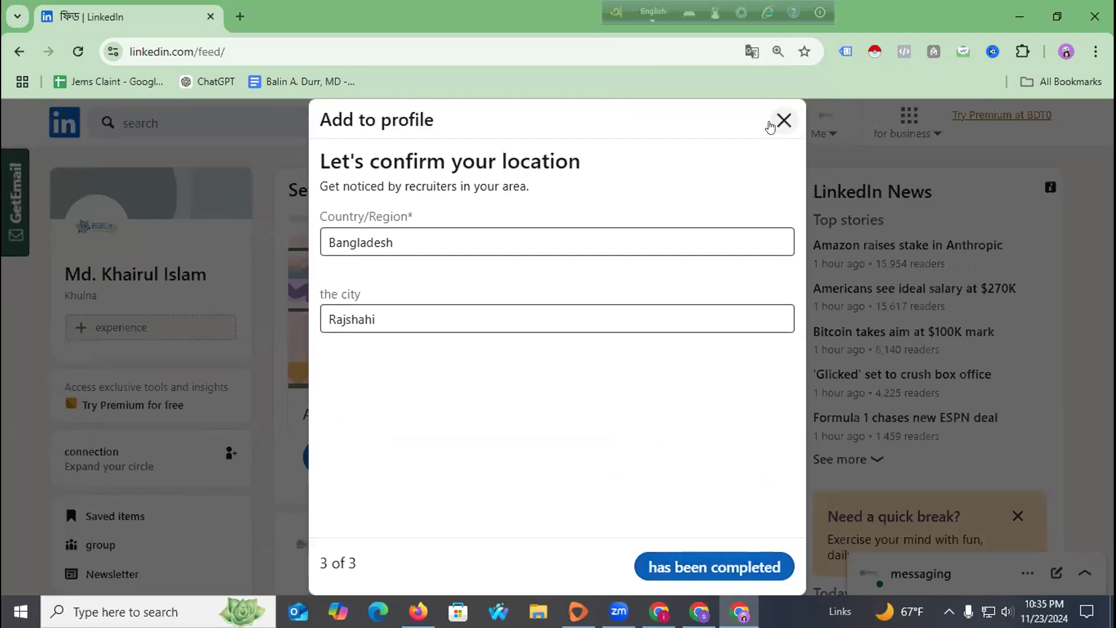
click(77, 51)
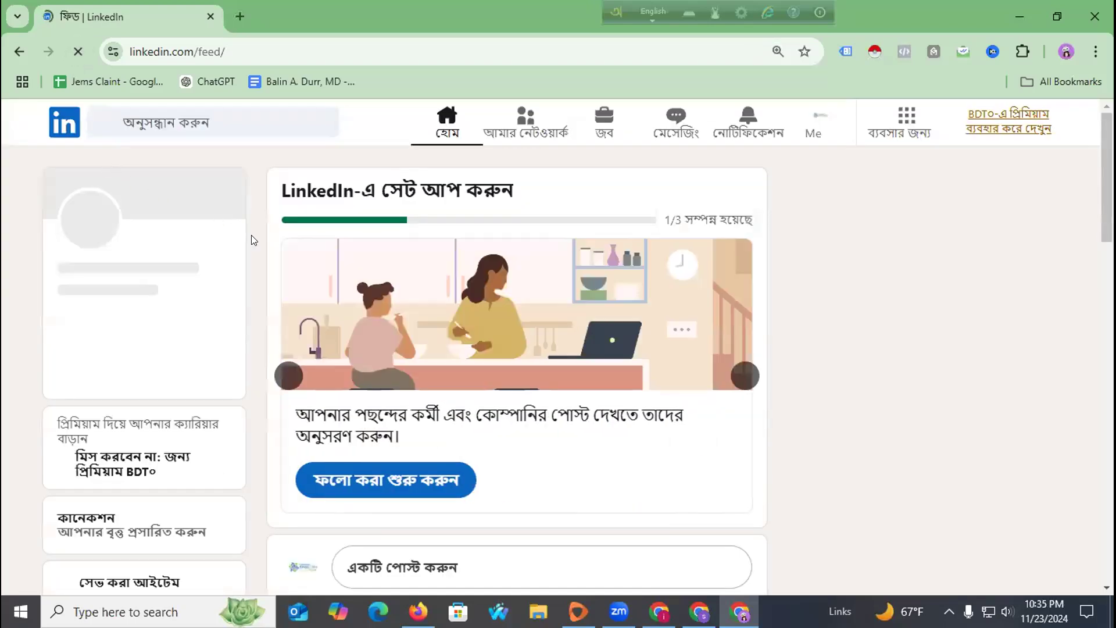
Scroll the reloaded feed to confirm the profile card shows Rajshahi and Trust Dev Agency.
scroll(319, 285, down, 5)
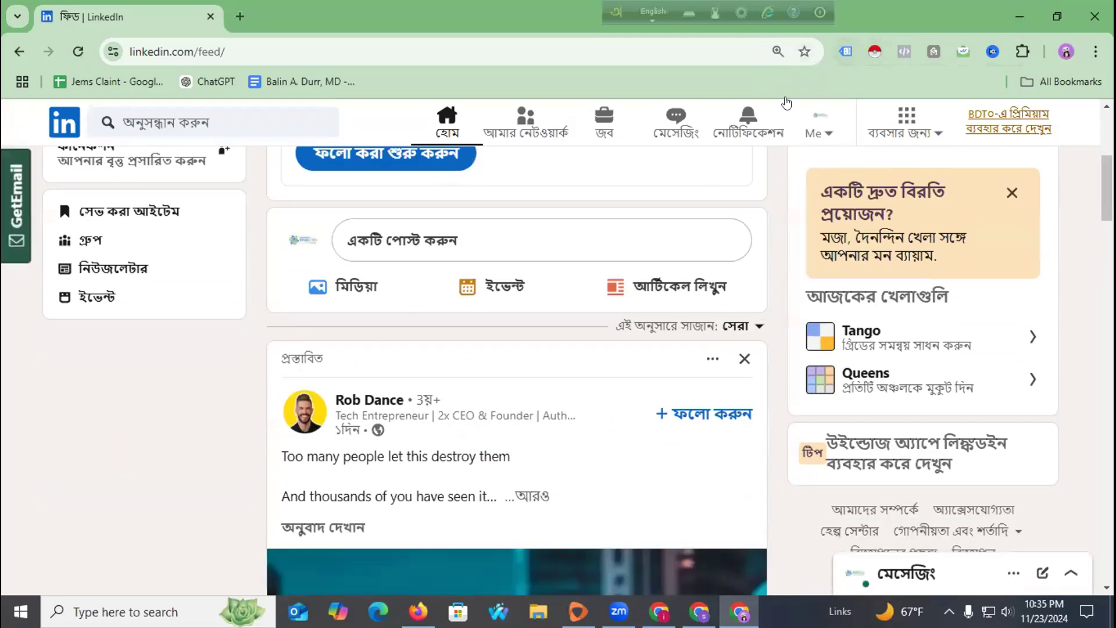
scroll(324, 258, up, 5)
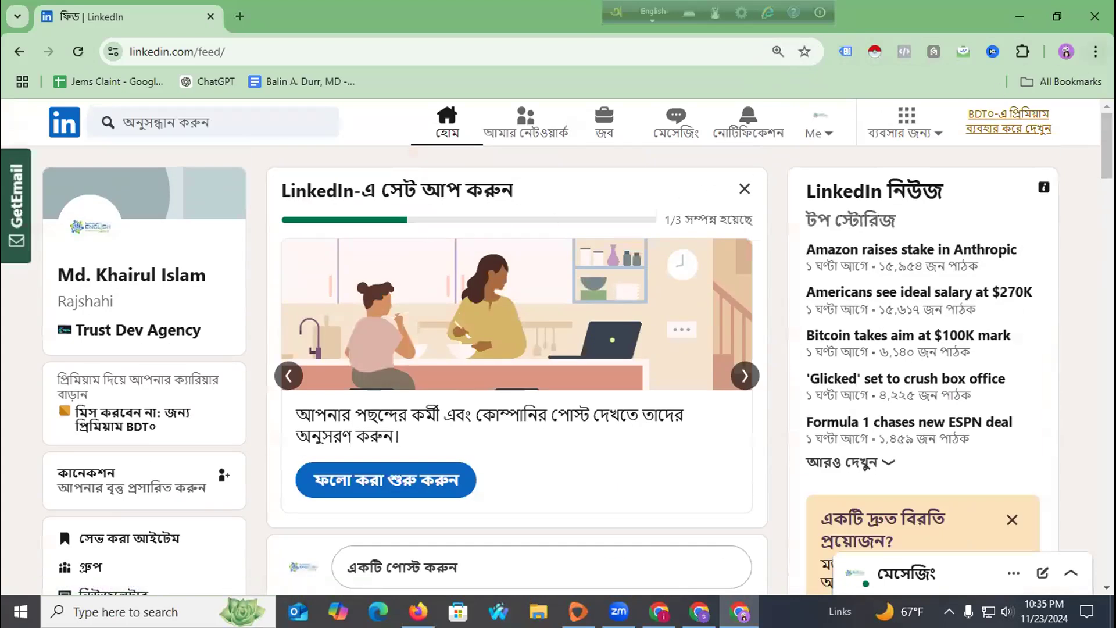
click(1095, 52)
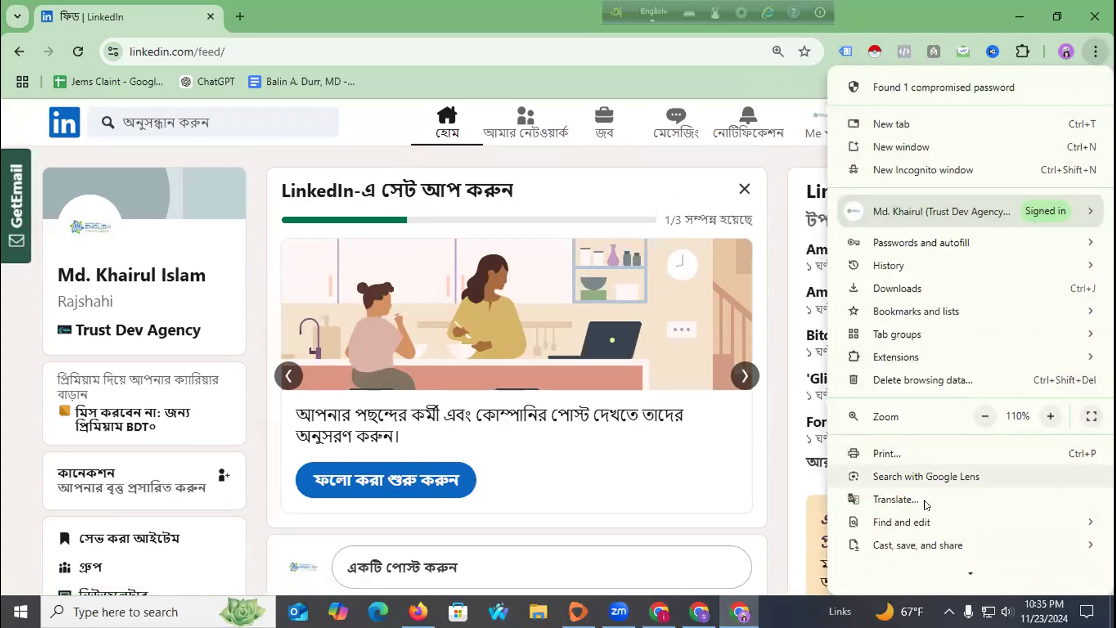
Translate the feed into English, then turn off translation for this site.
click(896, 500)
click(724, 86)
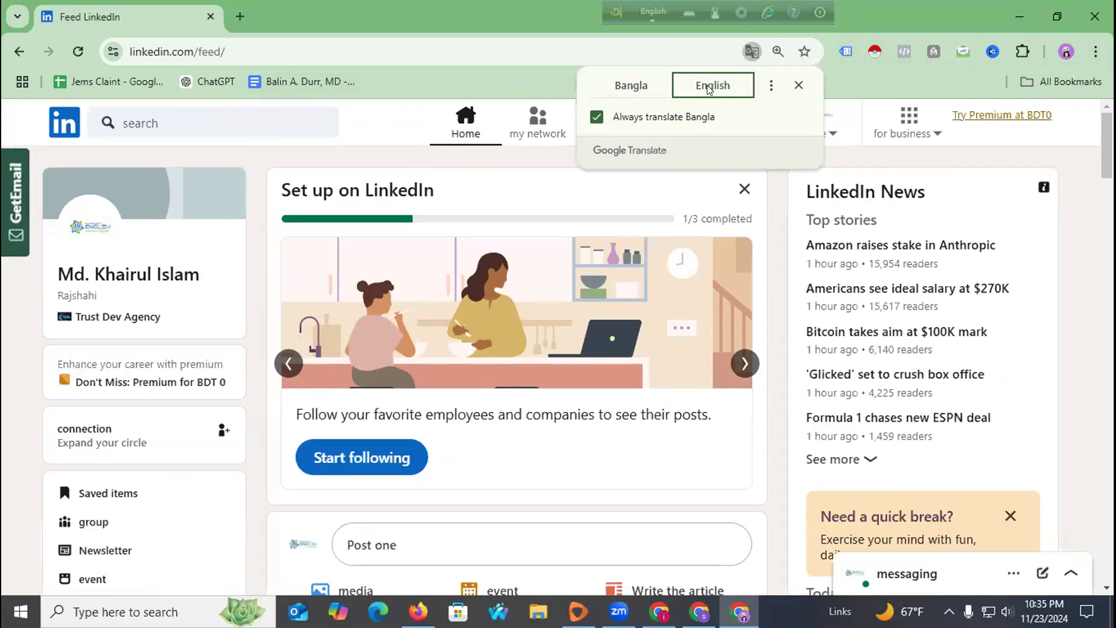
click(752, 53)
click(751, 51)
click(774, 87)
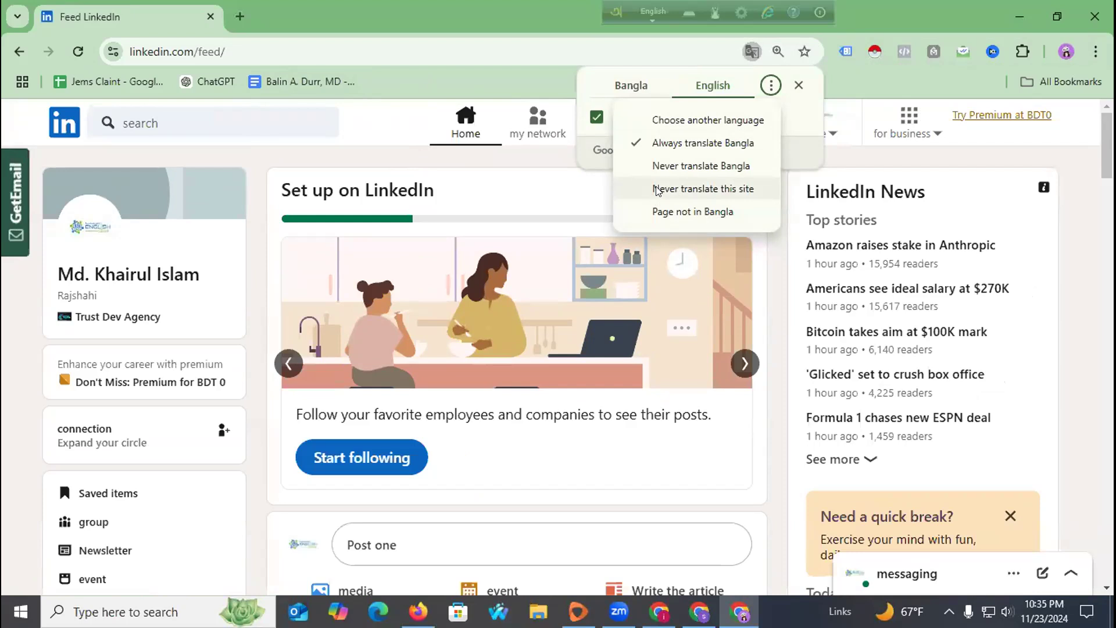
click(658, 190)
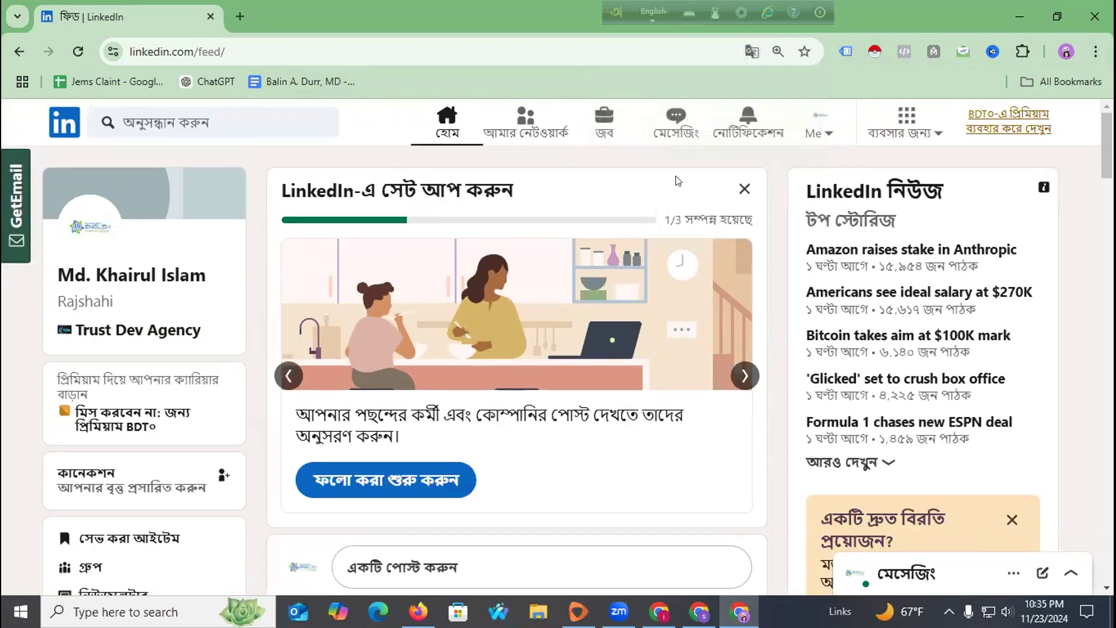
Stop always translating Bangla pages and mark the page as not being in Bangla.
click(751, 51)
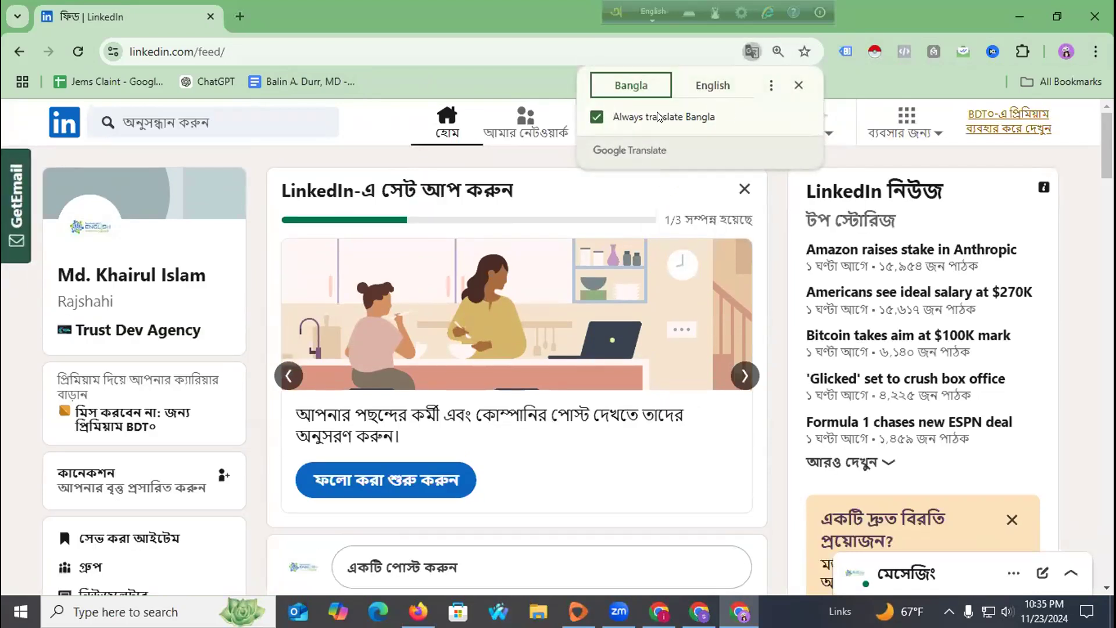
click(770, 84)
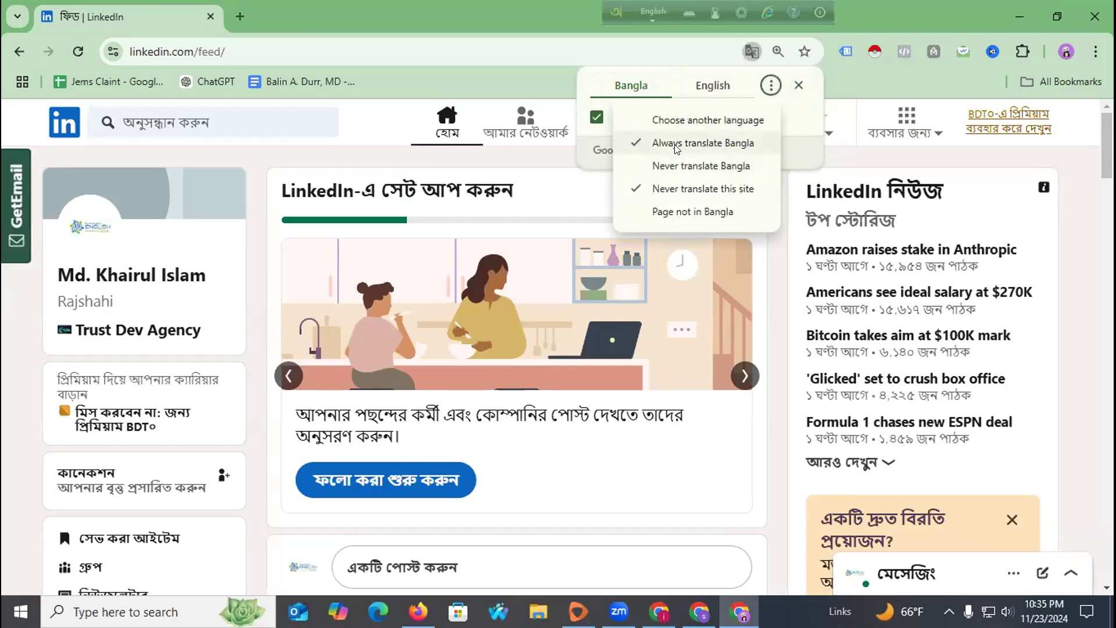
click(676, 145)
click(766, 86)
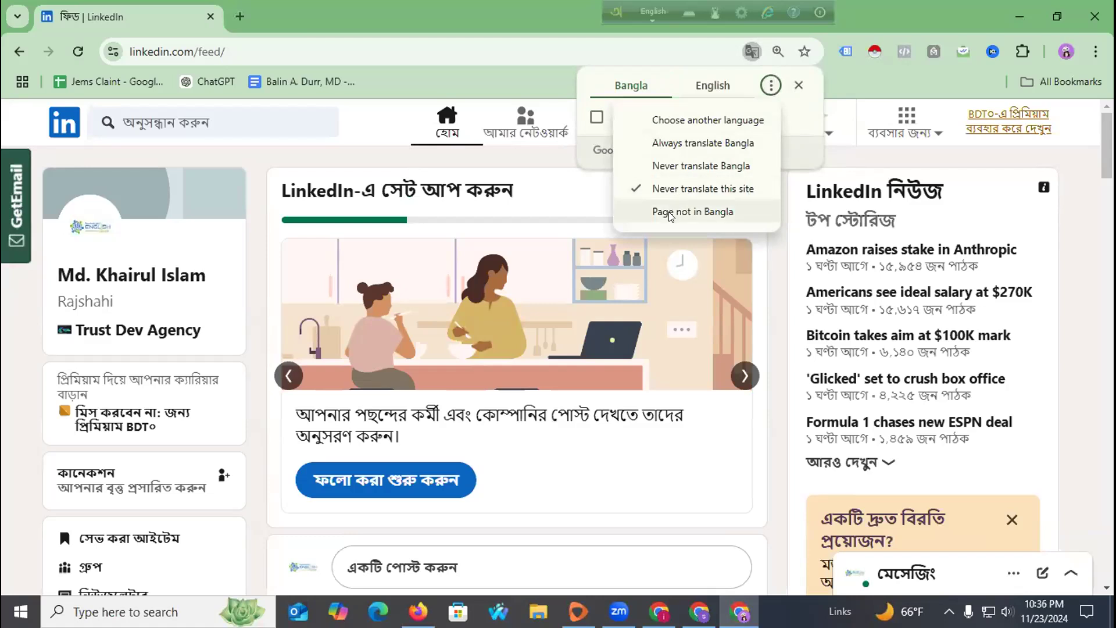
click(671, 213)
Set the page language to English with always-translate on, apply it and close the prompt.
click(725, 124)
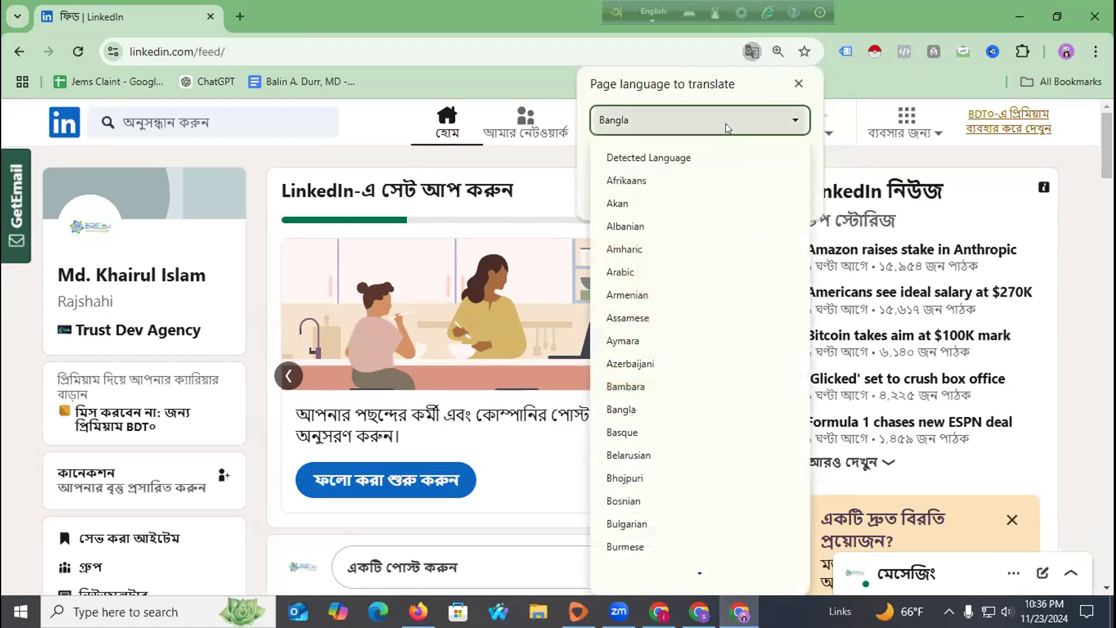
scroll(702, 267, down, 3)
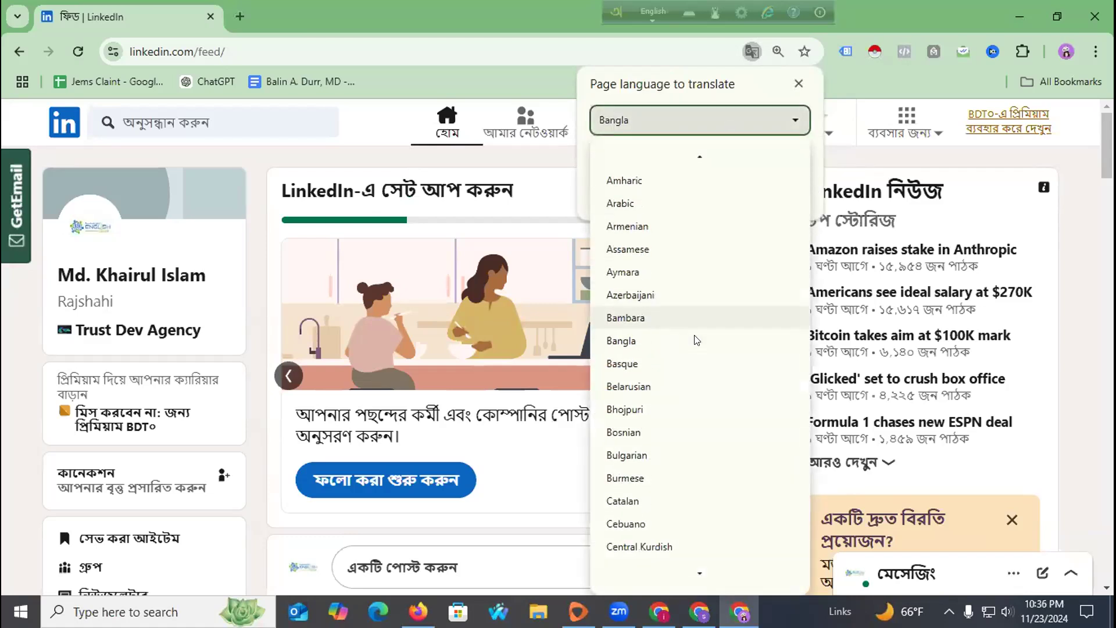
scroll(692, 345, down, 8)
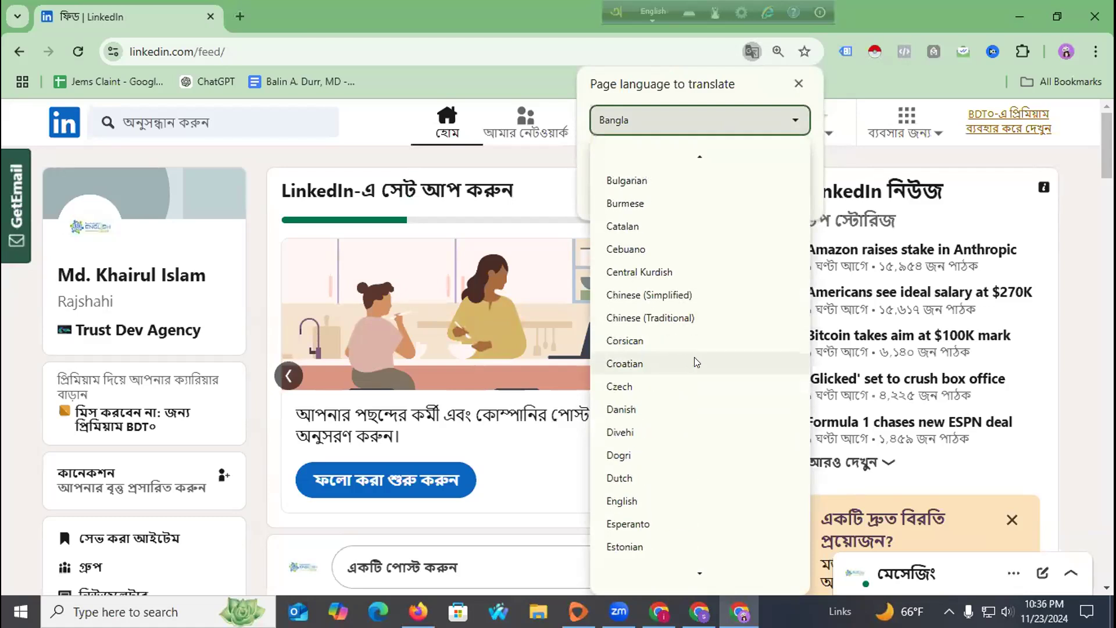
click(641, 455)
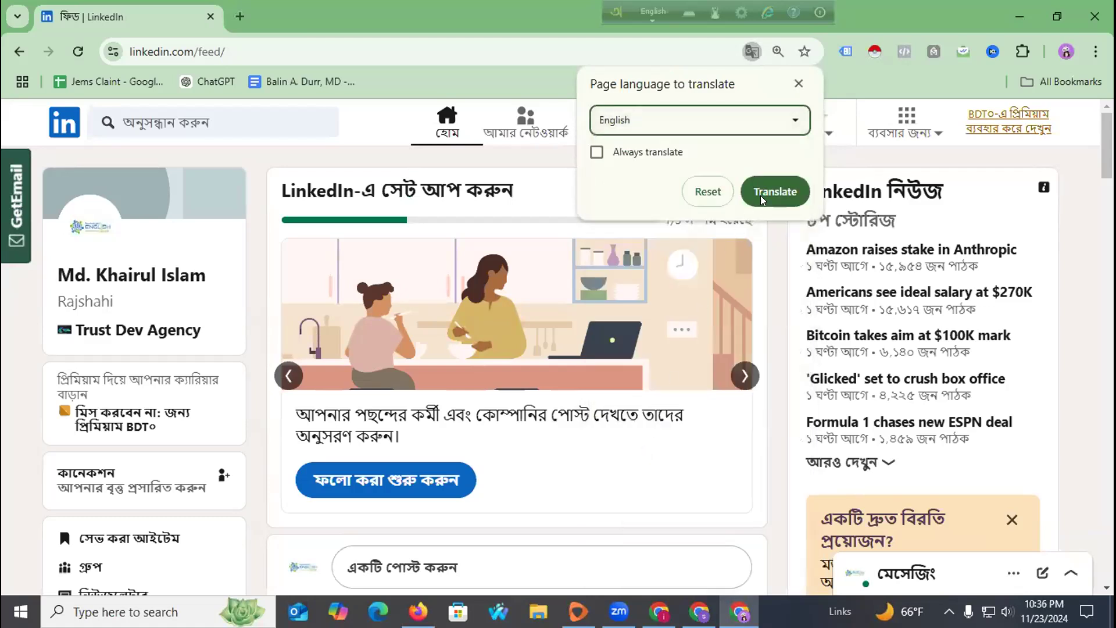
click(662, 151)
click(767, 188)
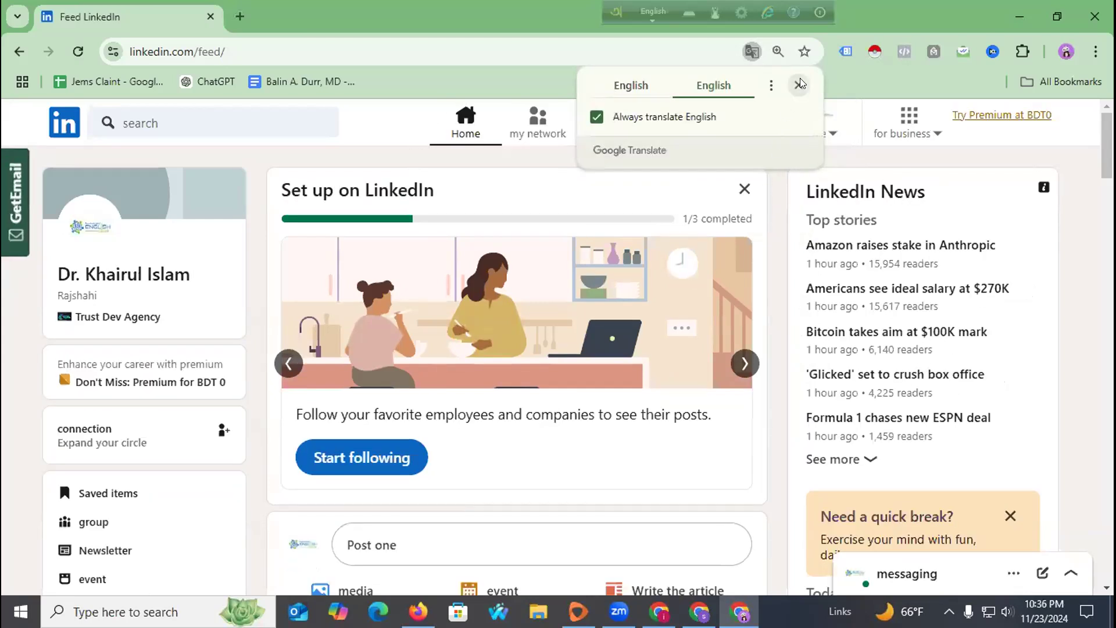
click(799, 85)
Open Settings & Privacy from the Me menu, translate it to English and edit name, location and industry.
scroll(267, 290, down, 4)
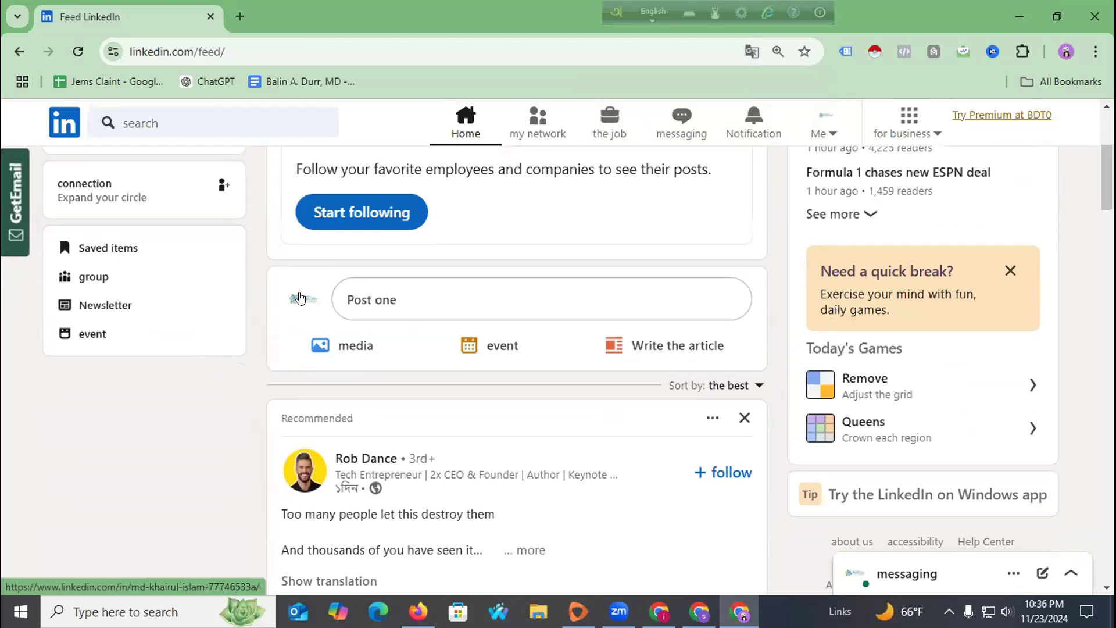
scroll(300, 298, up, 3)
scroll(224, 302, up, 2)
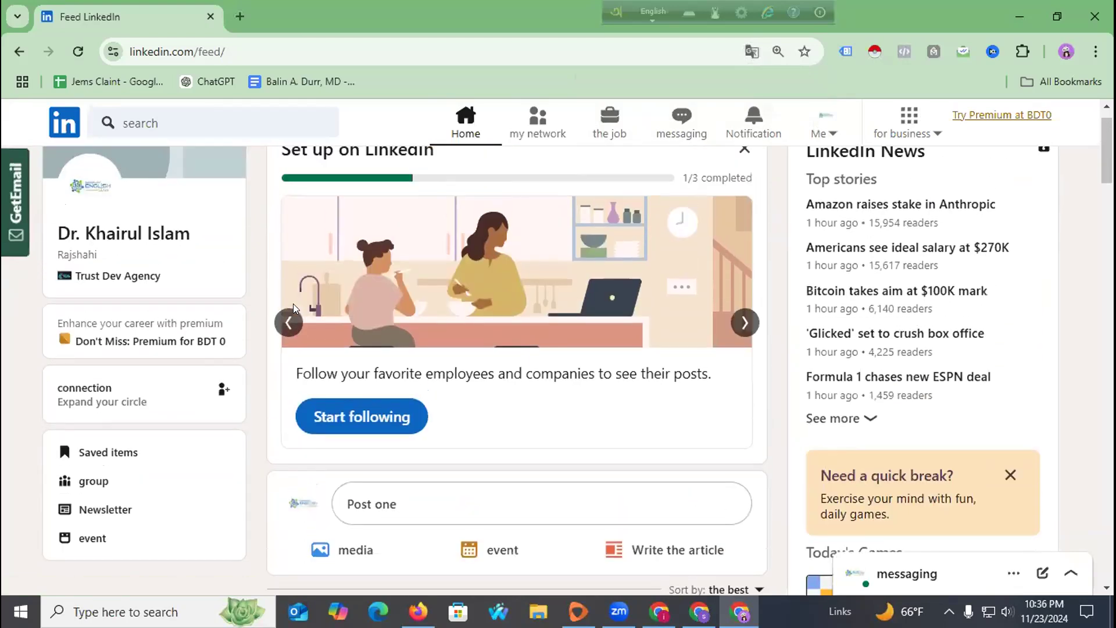
scroll(291, 291, down, 2)
scroll(82, 313, up, 1)
scroll(80, 312, up, 1)
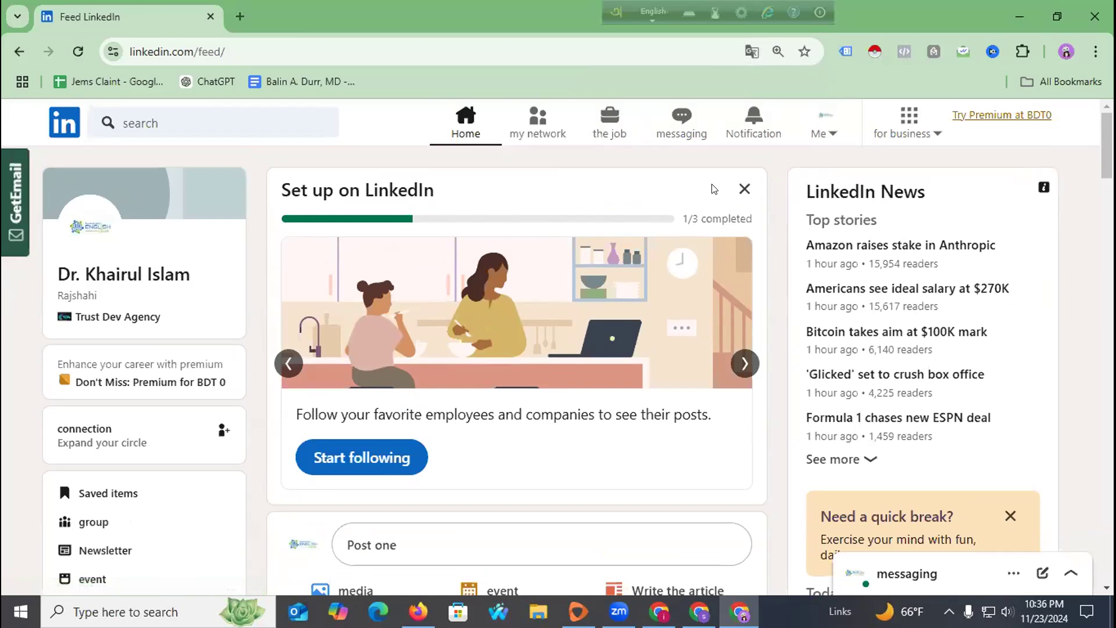
click(818, 134)
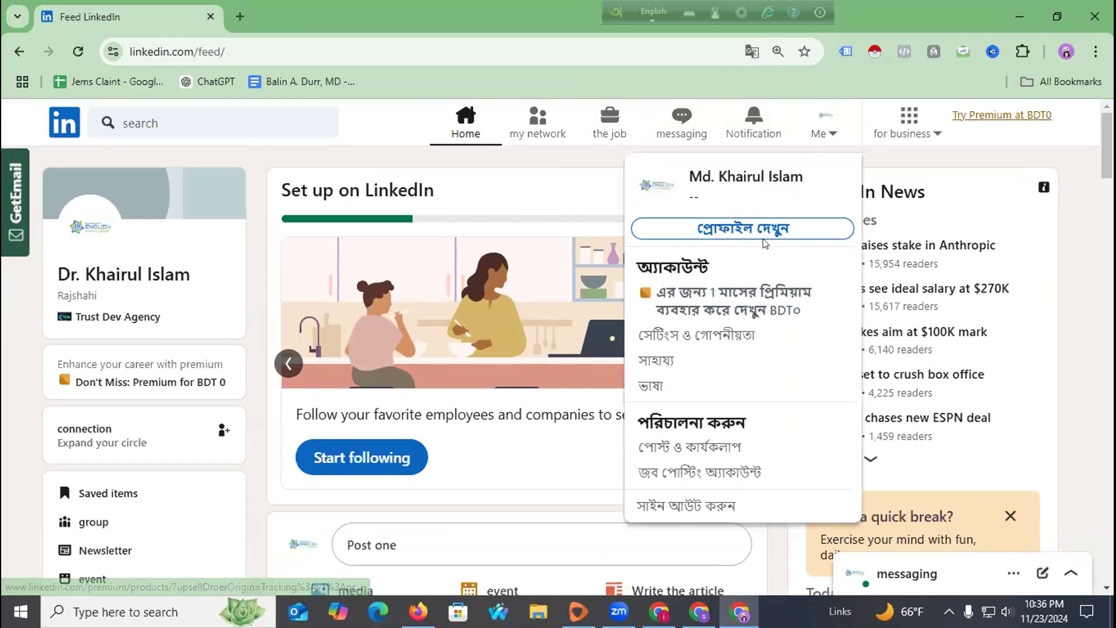
click(711, 336)
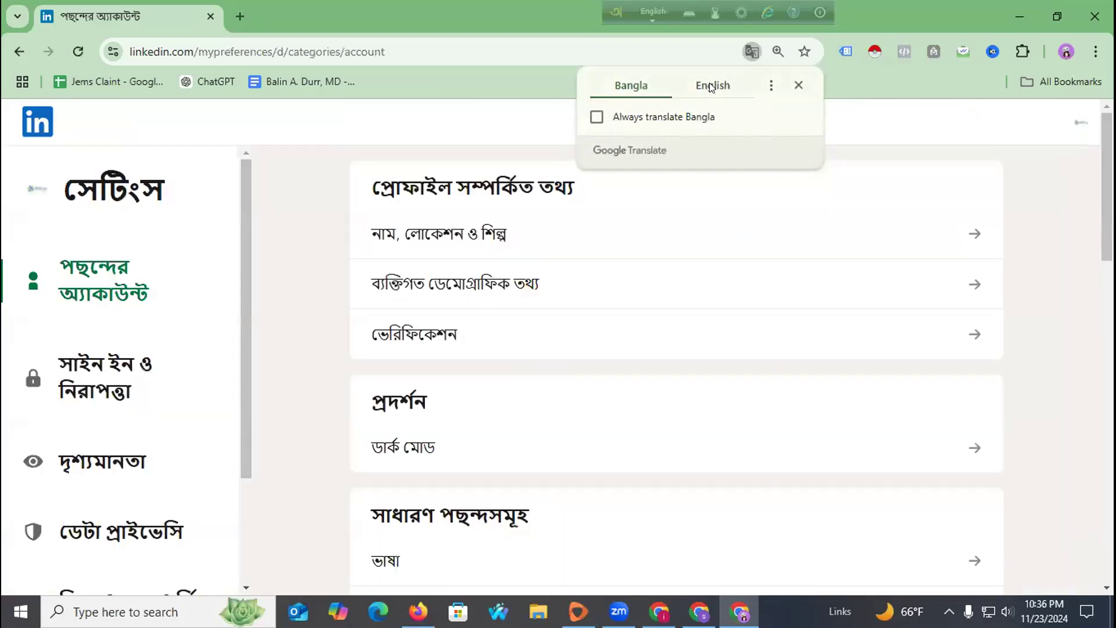
click(711, 86)
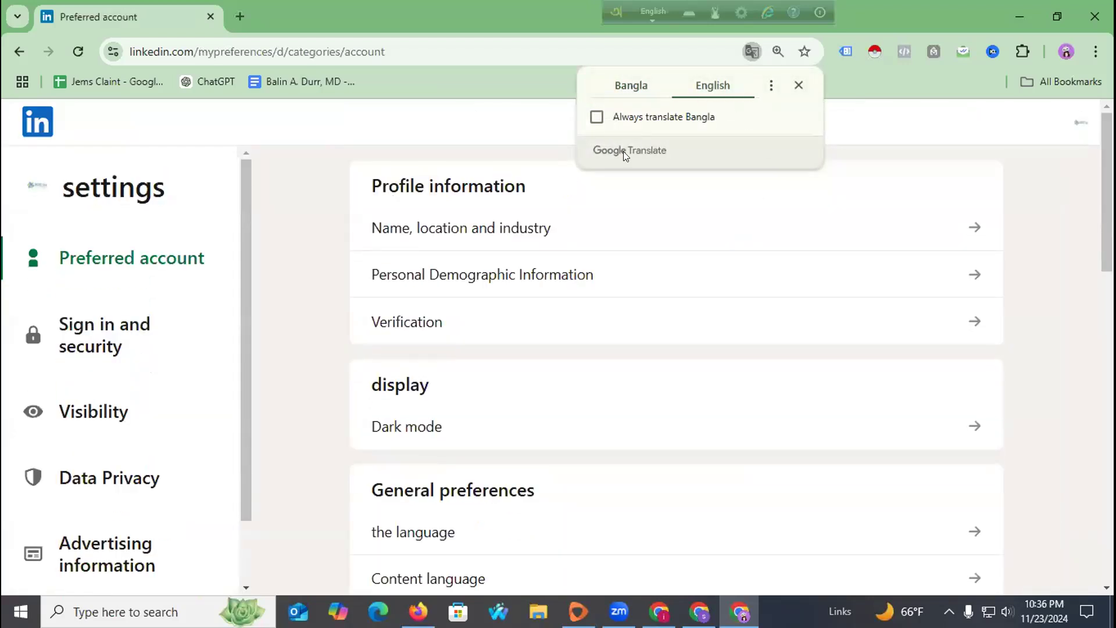
click(959, 227)
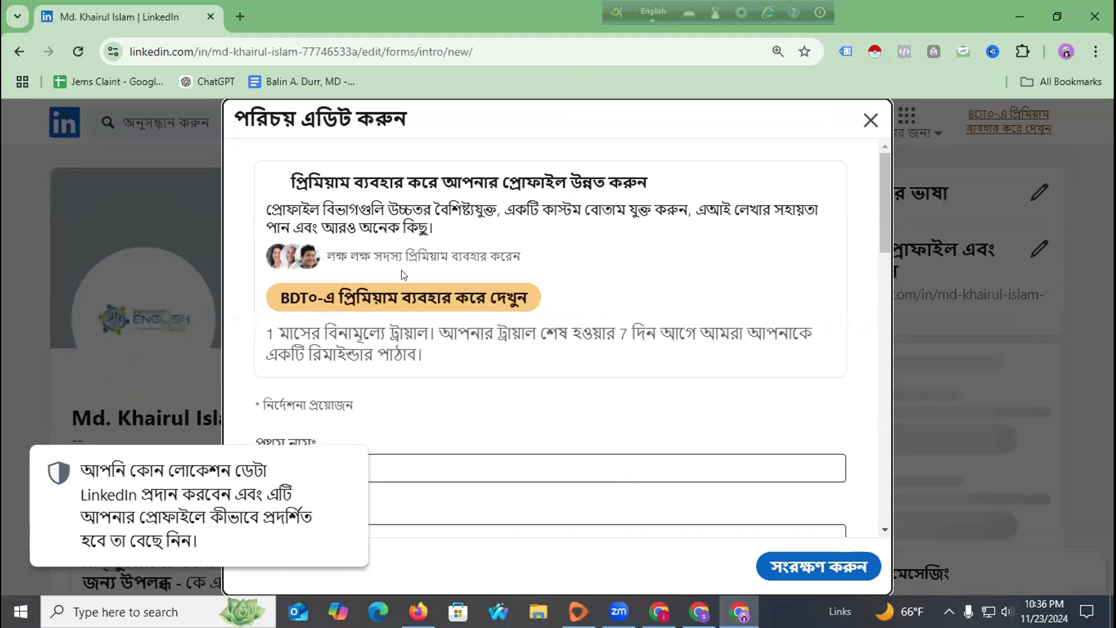
Scroll through the Edit intro form and dismiss the location privacy tip.
scroll(399, 312, down, 3)
scroll(387, 324, down, 1)
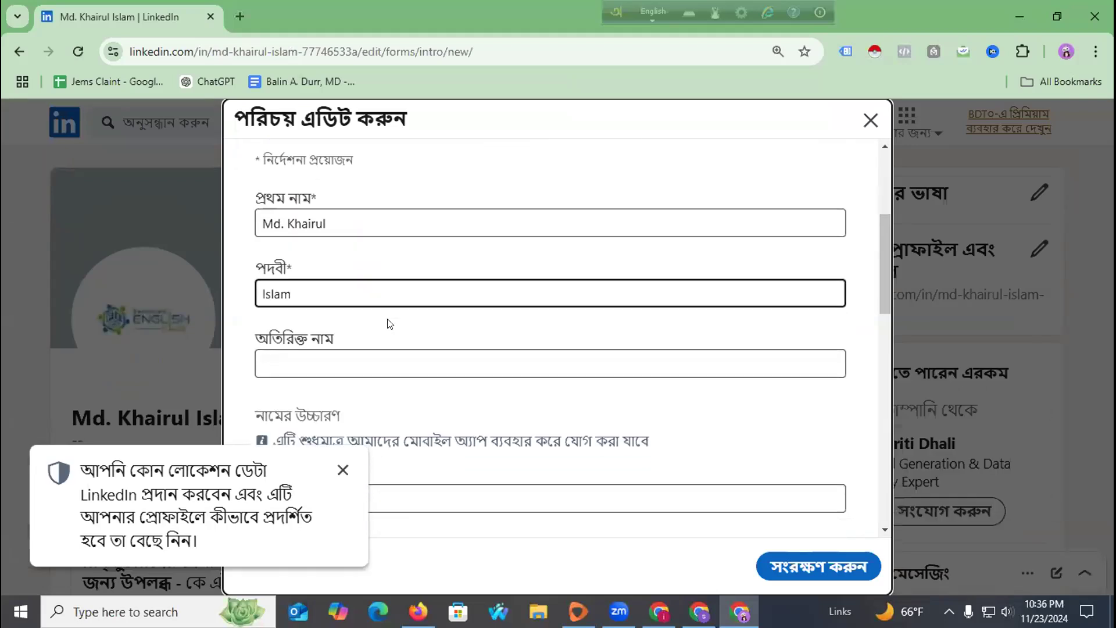
scroll(387, 324, down, 3)
scroll(362, 312, up, 3)
scroll(348, 378, down, 3)
click(343, 470)
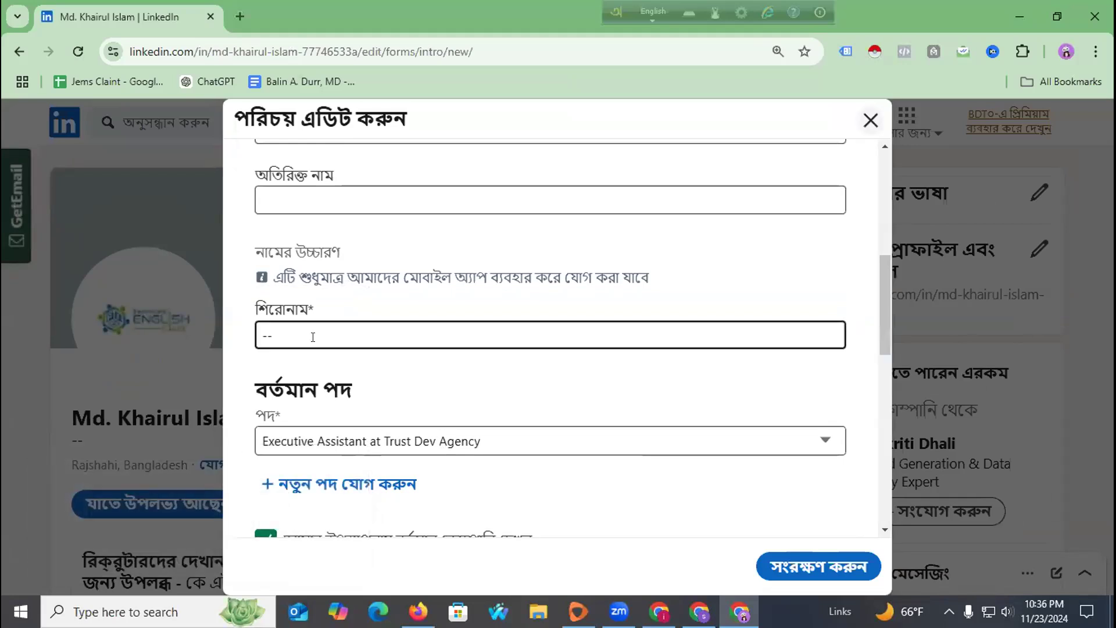
Collapse the premium upsell banner at the top of the Edit intro form.
scroll(375, 307, down, 5)
scroll(375, 307, down, 7)
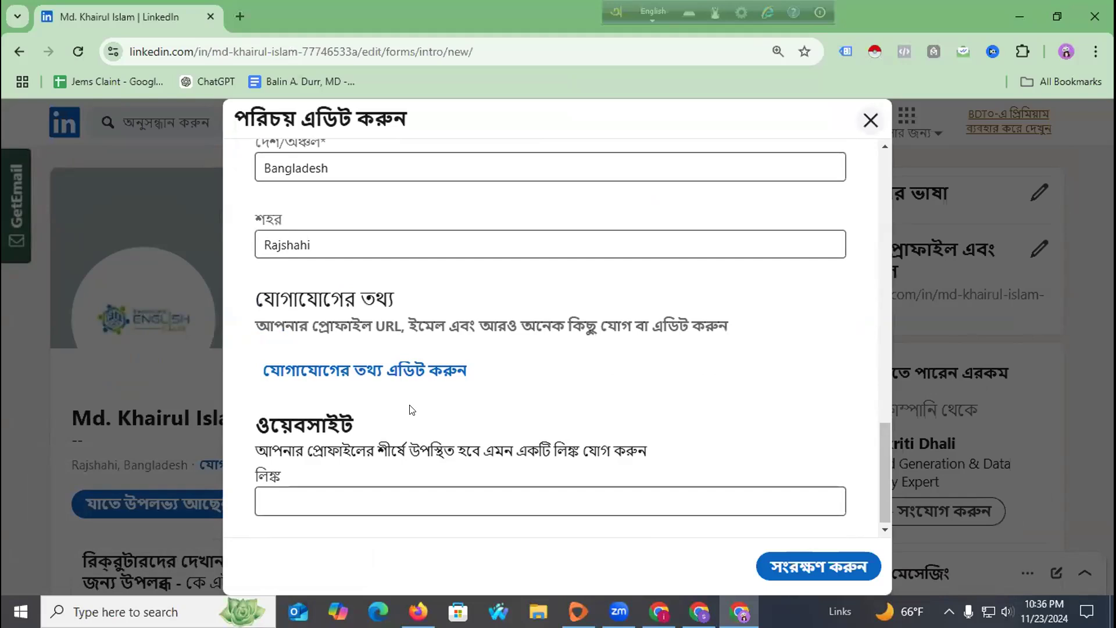
scroll(442, 349, up, 10)
scroll(643, 340, up, 1)
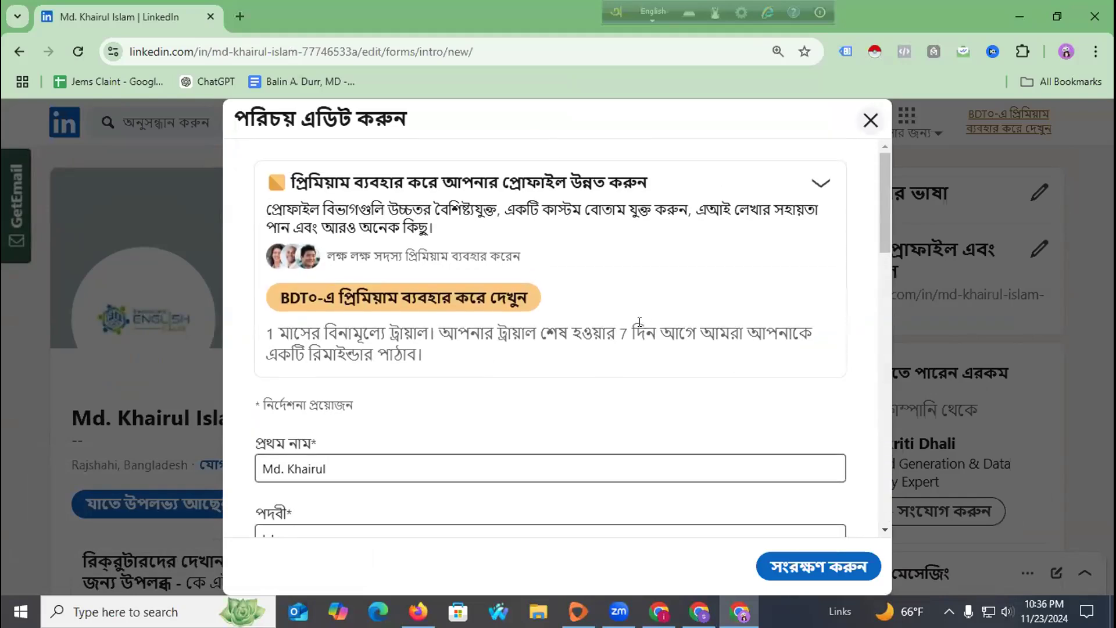
click(814, 181)
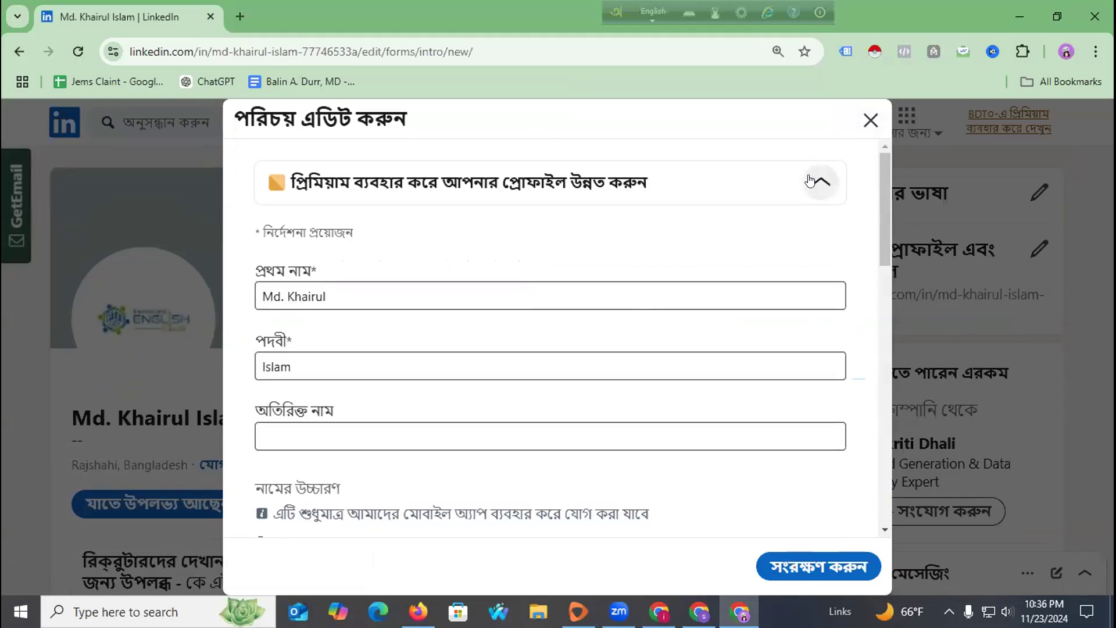
Try saving the intro details, then close the editor without saving.
scroll(581, 305, down, 10)
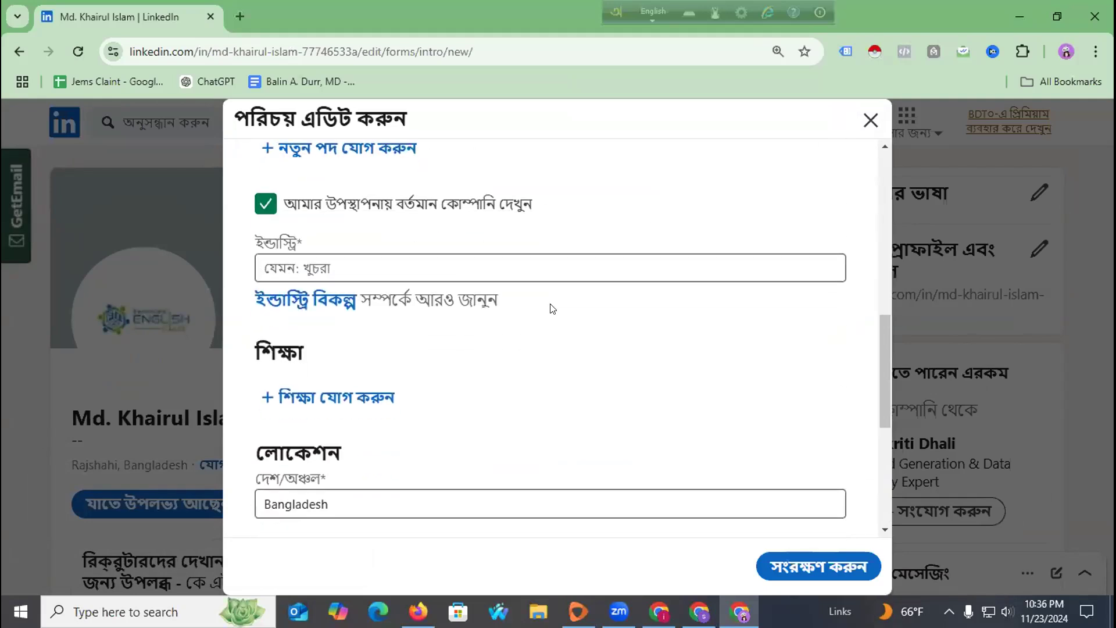
click(821, 560)
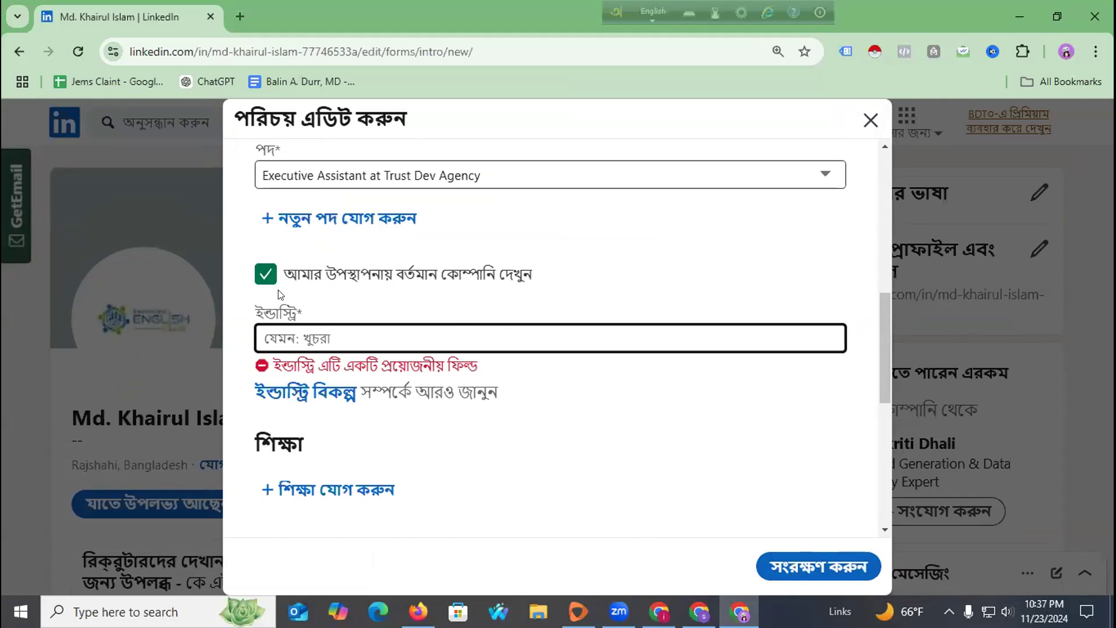
click(869, 119)
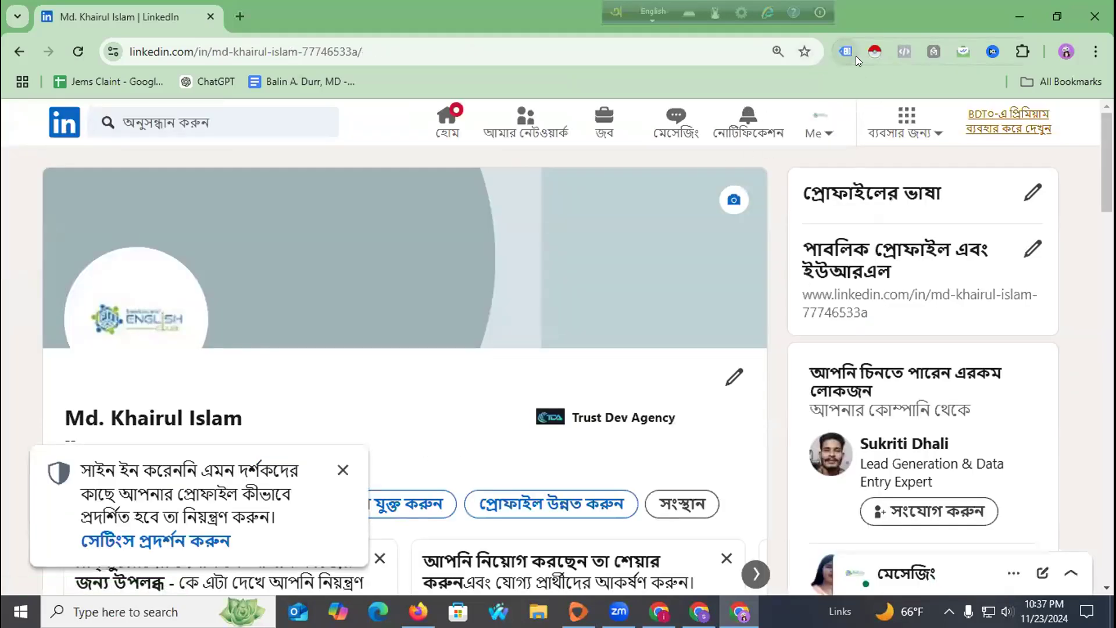
Dismiss the profile visibility tip and scroll down the profile page.
click(343, 470)
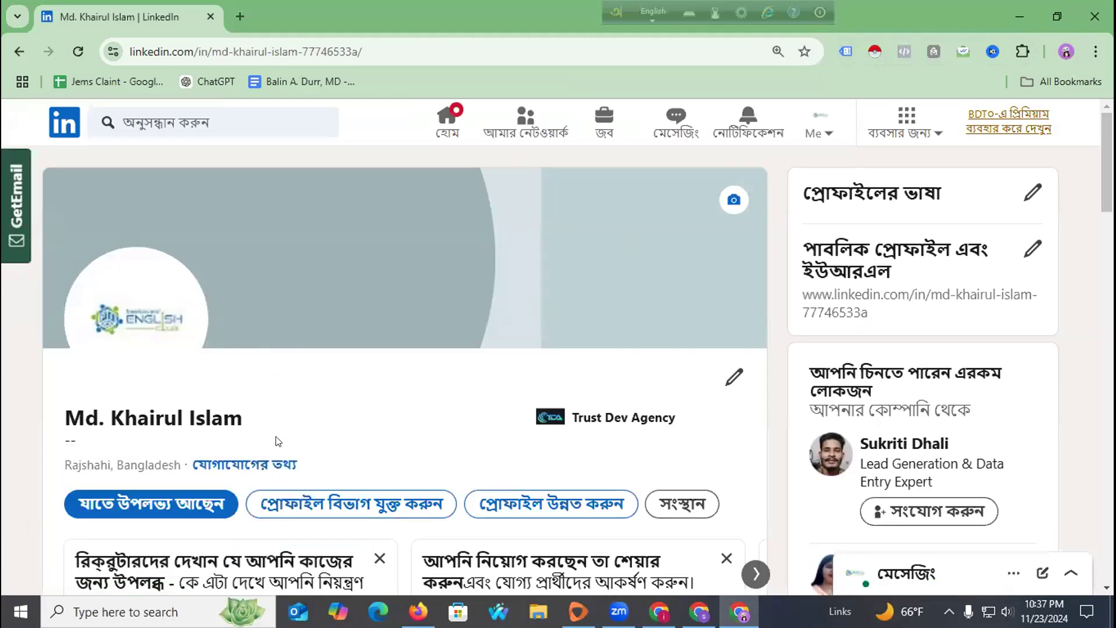
scroll(279, 442, down, 4)
scroll(321, 387, down, 10)
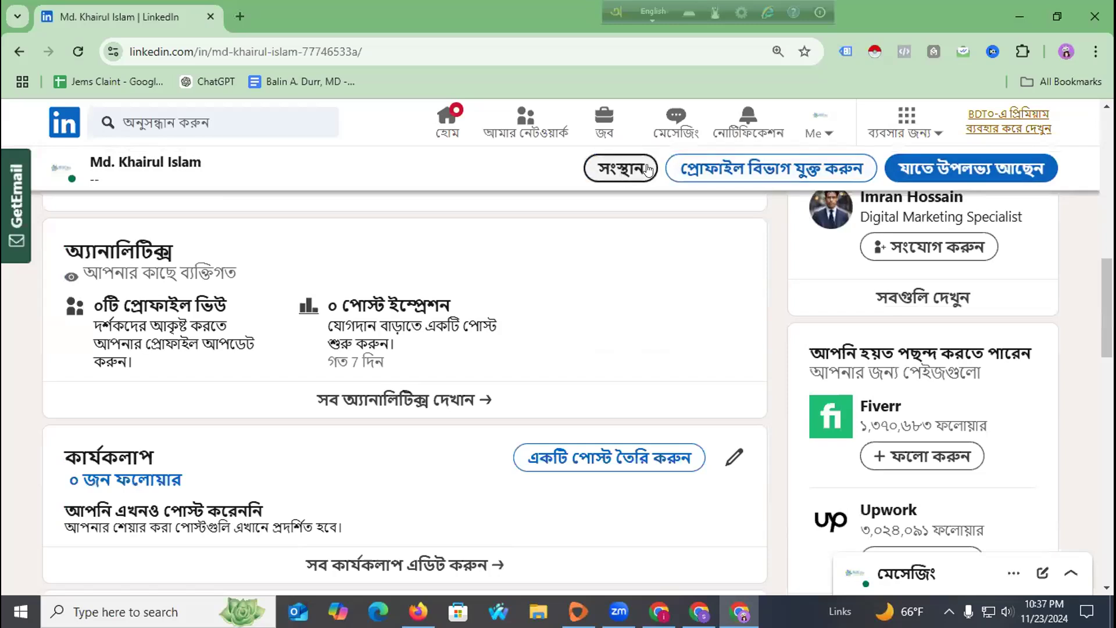
Translate the profile page into English and set Bangla pages to always translate.
click(1096, 53)
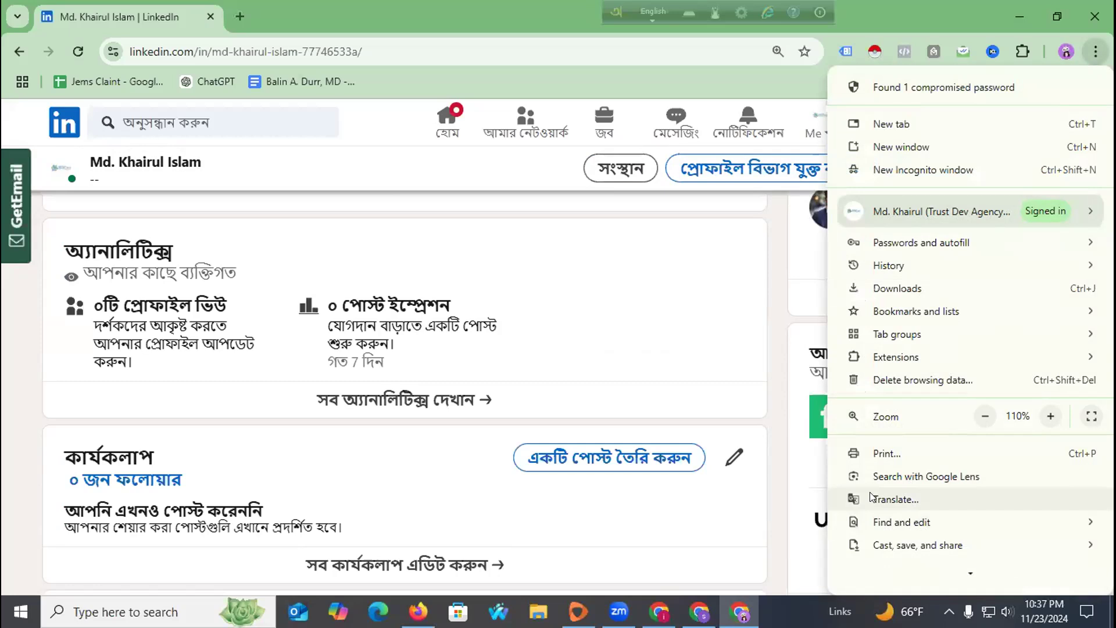
click(889, 499)
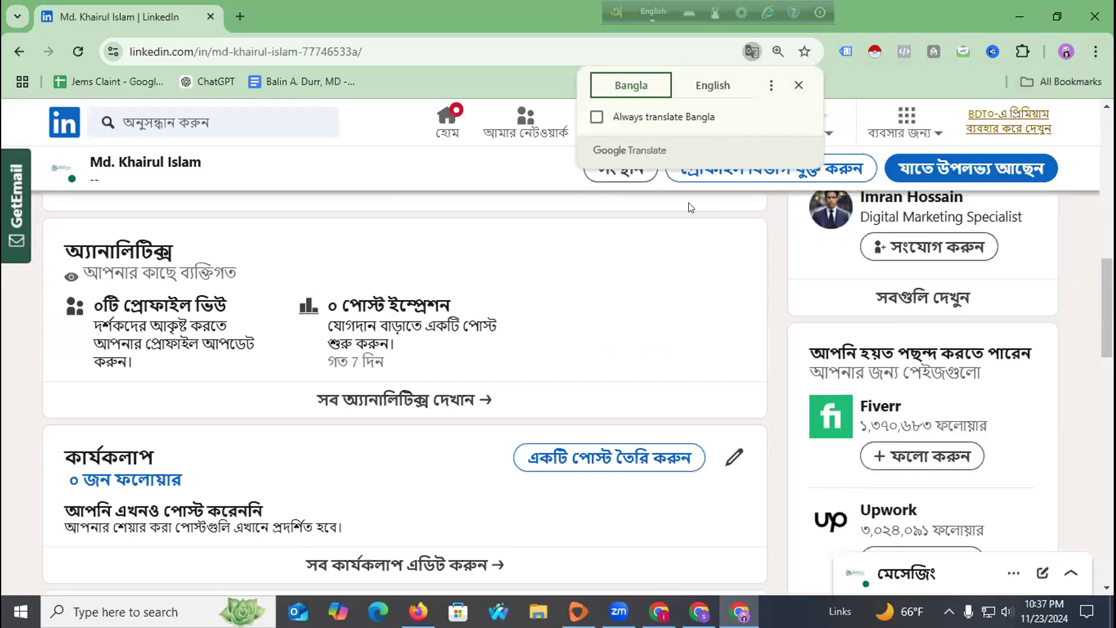
click(712, 86)
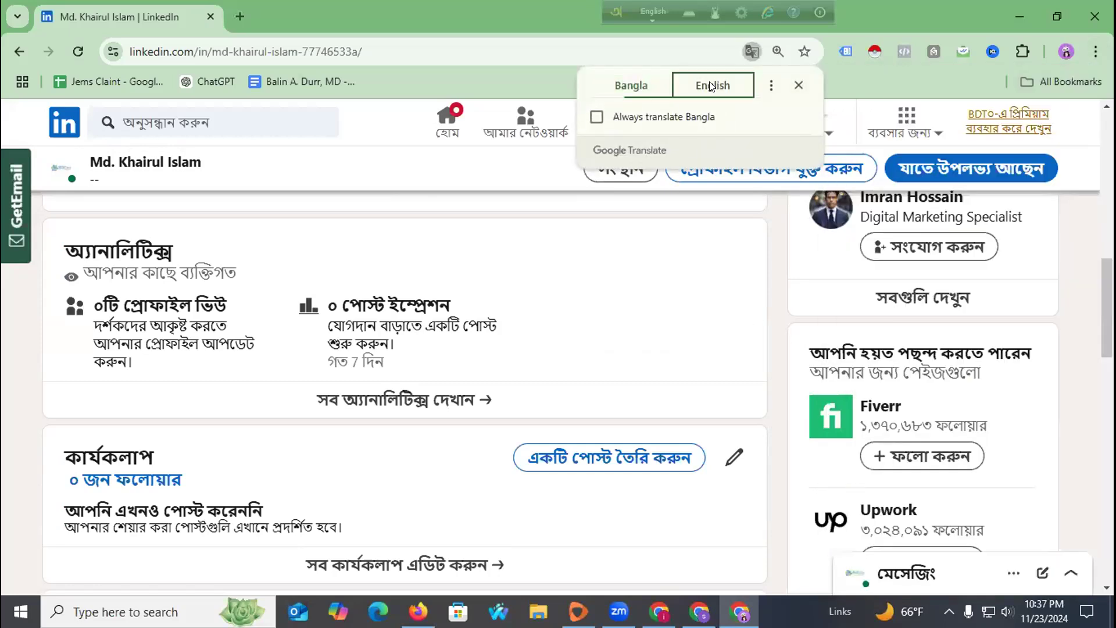
click(597, 117)
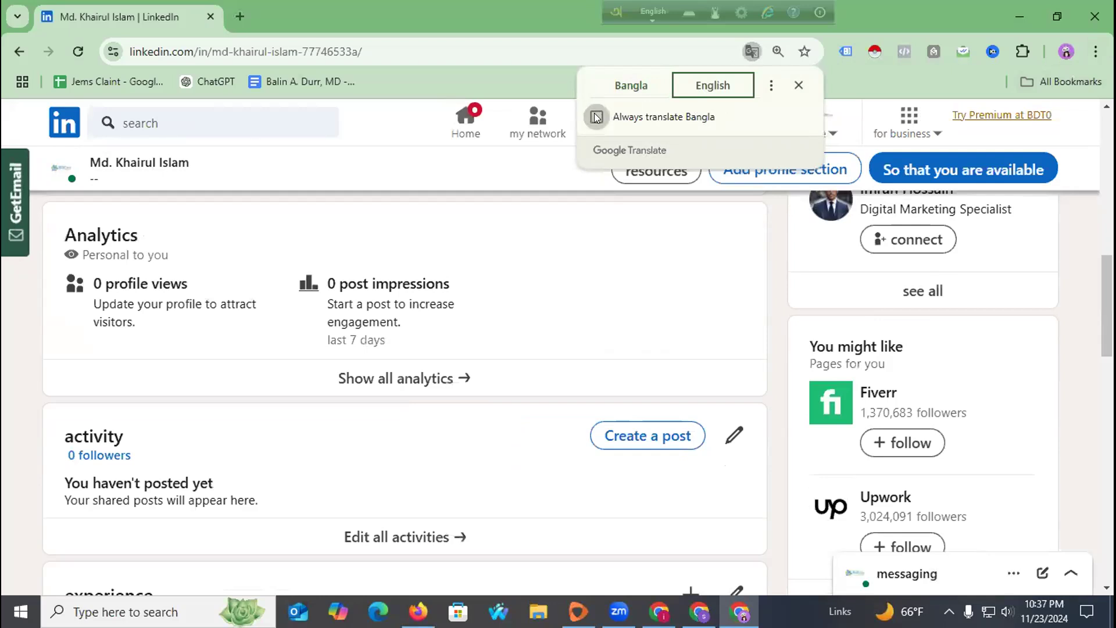
click(765, 86)
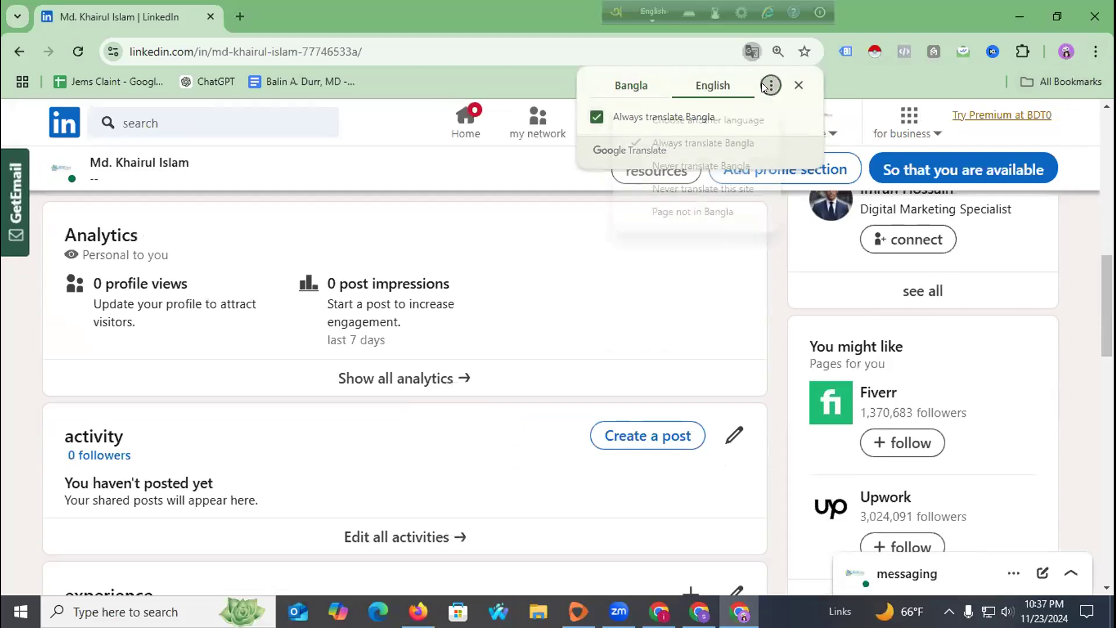
click(795, 86)
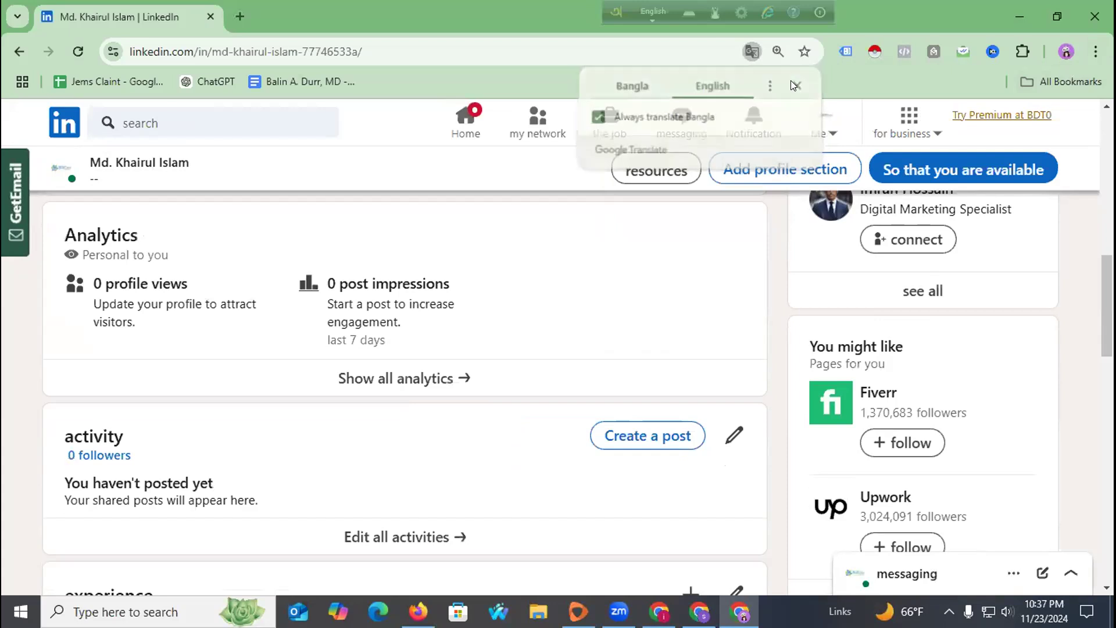
scroll(291, 327, up, 5)
scroll(291, 327, up, 5)
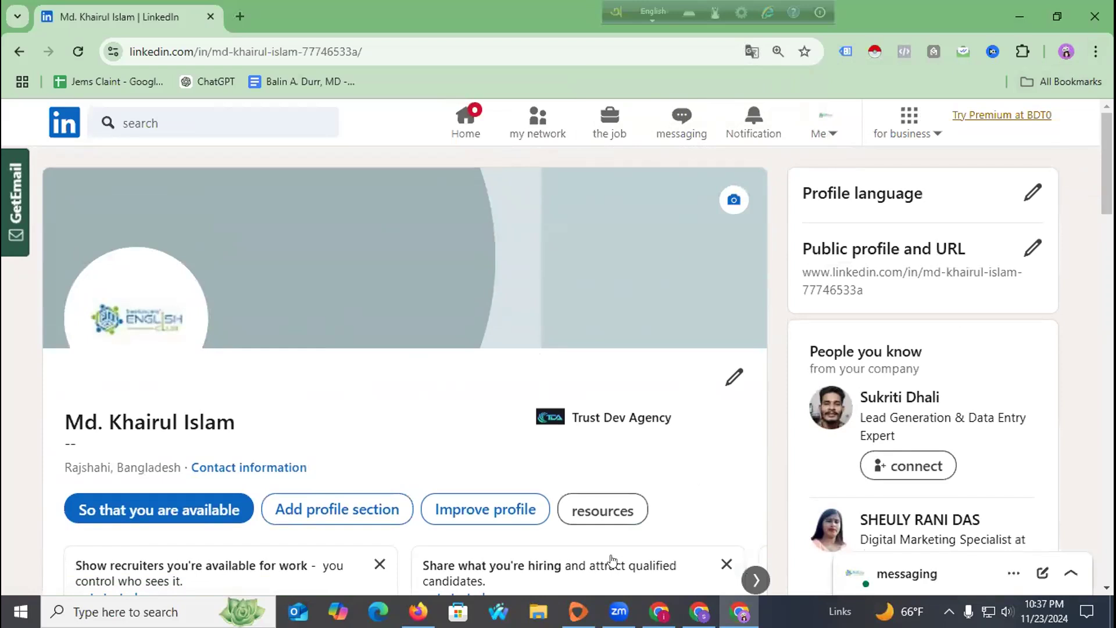
Switch to the trust dev agency Chrome profile and go to Canva's home page.
click(1067, 51)
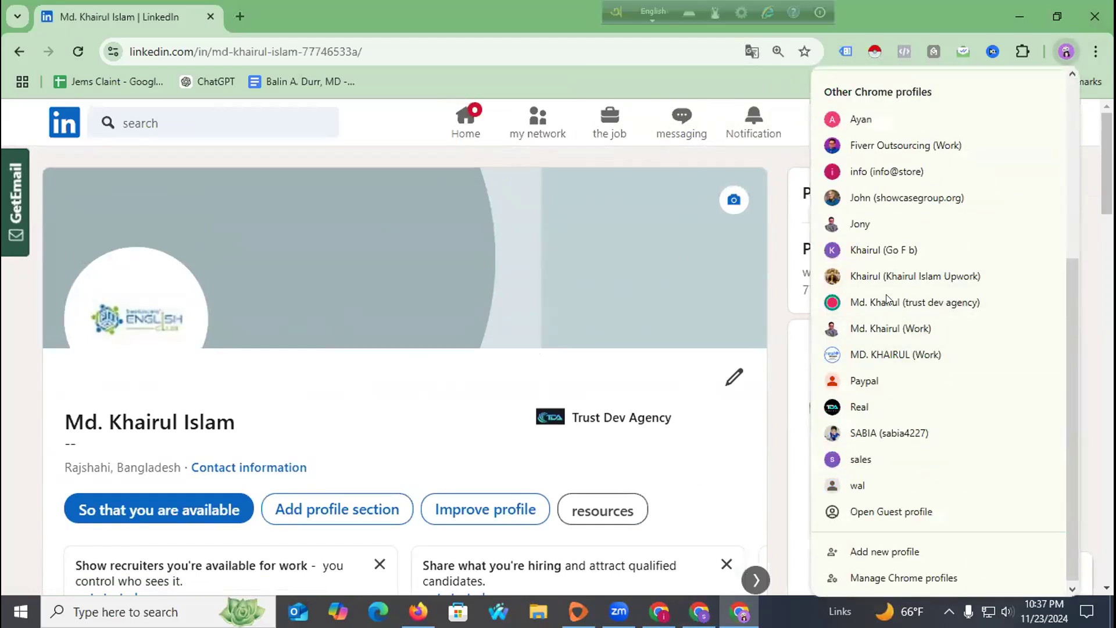
click(887, 301)
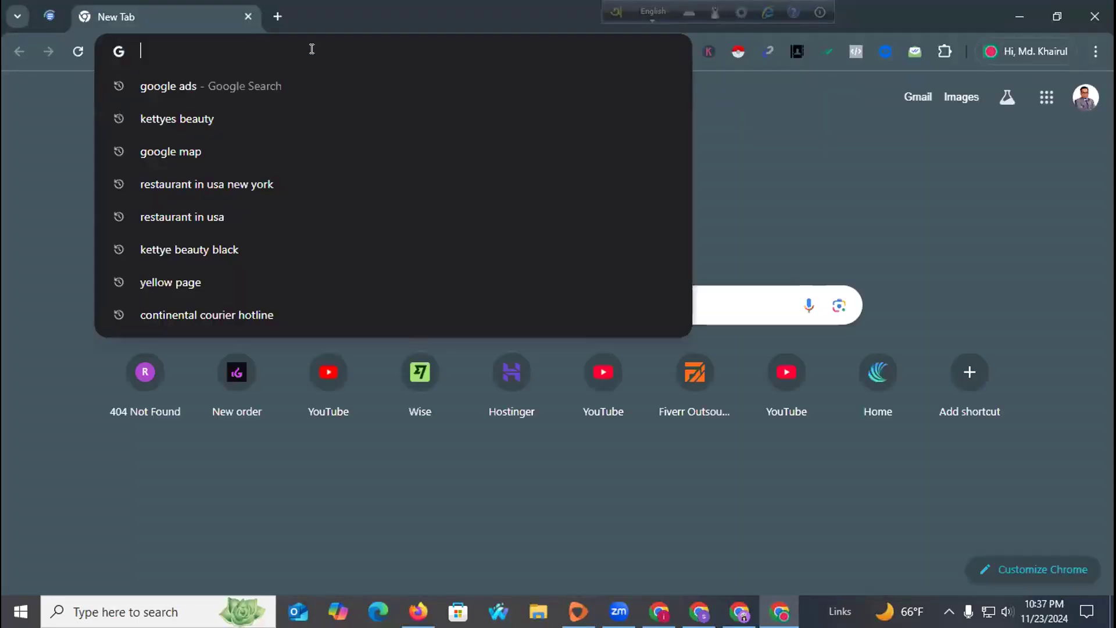
text(Canva)
key(Return)
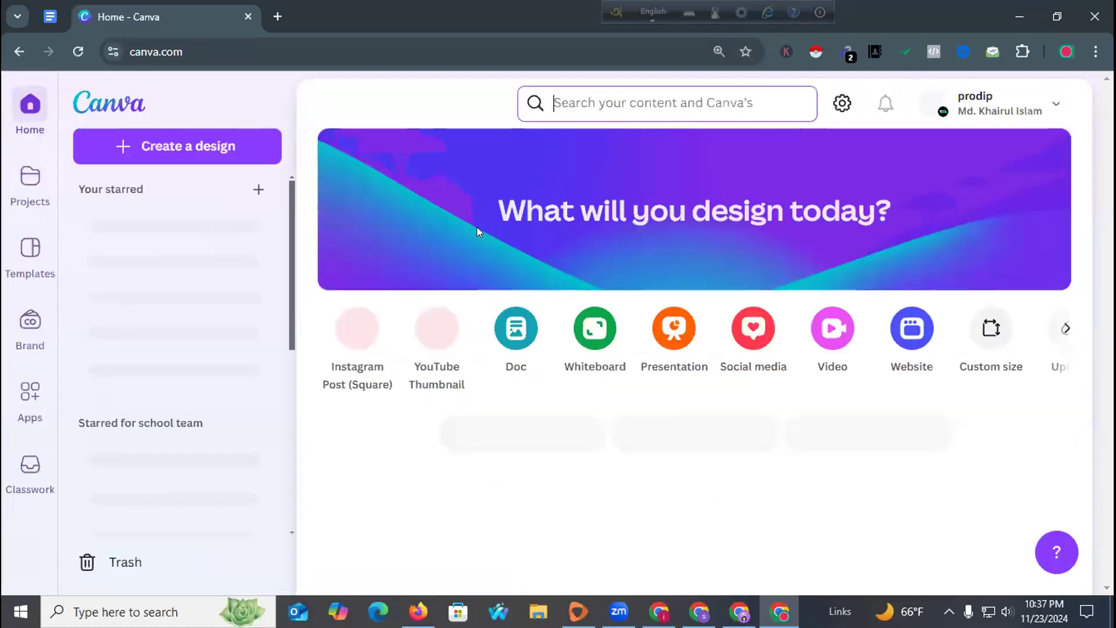
click(602, 92)
Search Canva for 'linkedin profile cover photo' and browse the template results.
text(li)
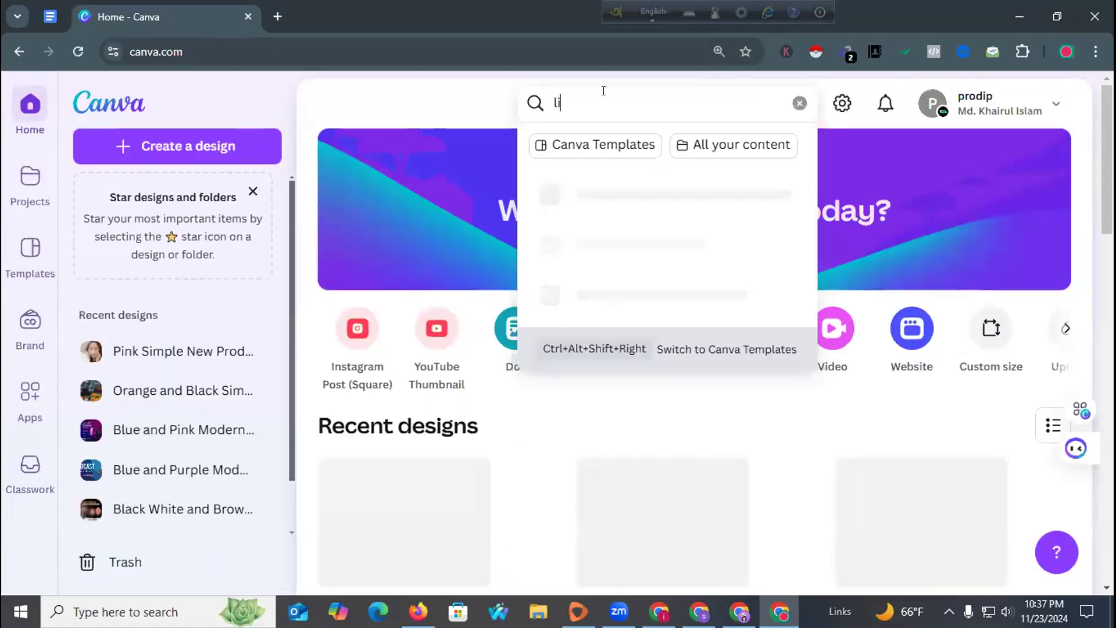
text(nkedin profi)
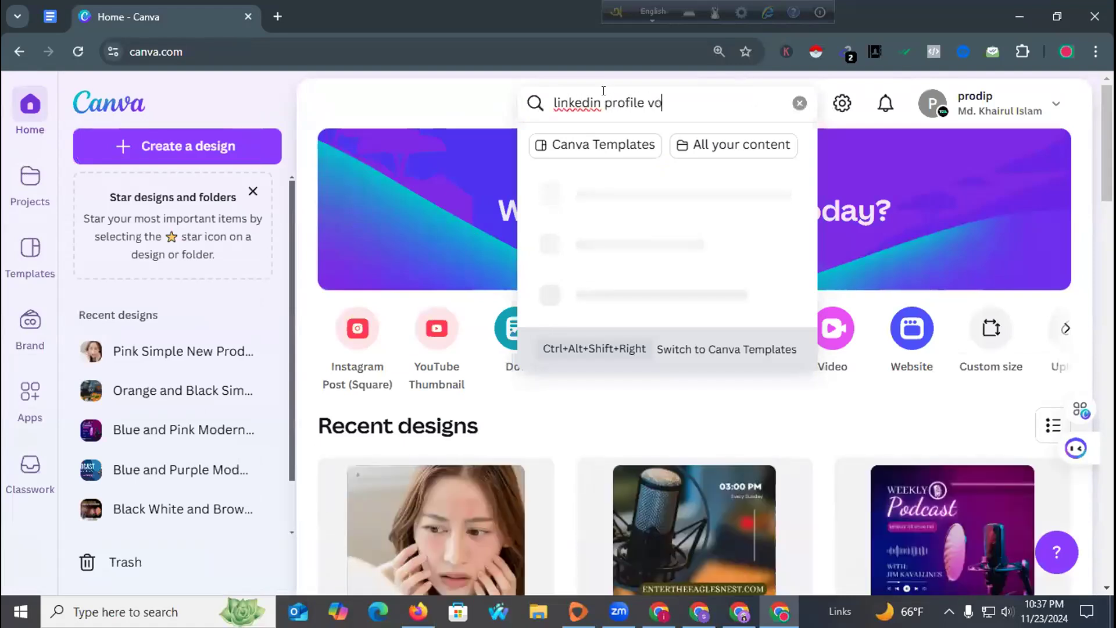
text(le cover photo)
key(Return)
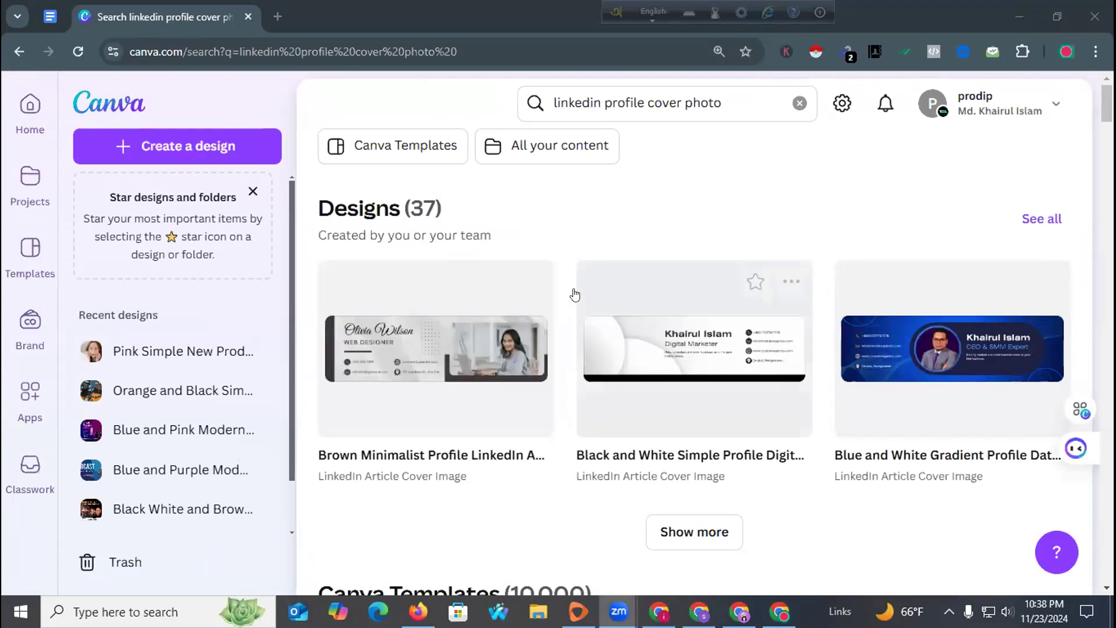
scroll(576, 291, down, 3)
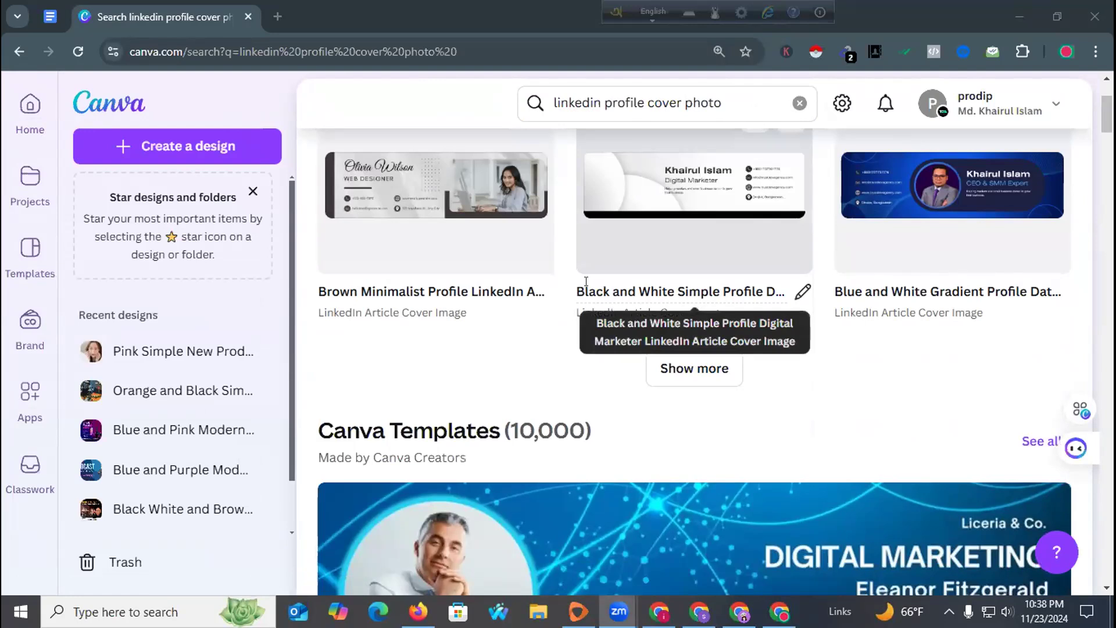
scroll(612, 285, down, 15)
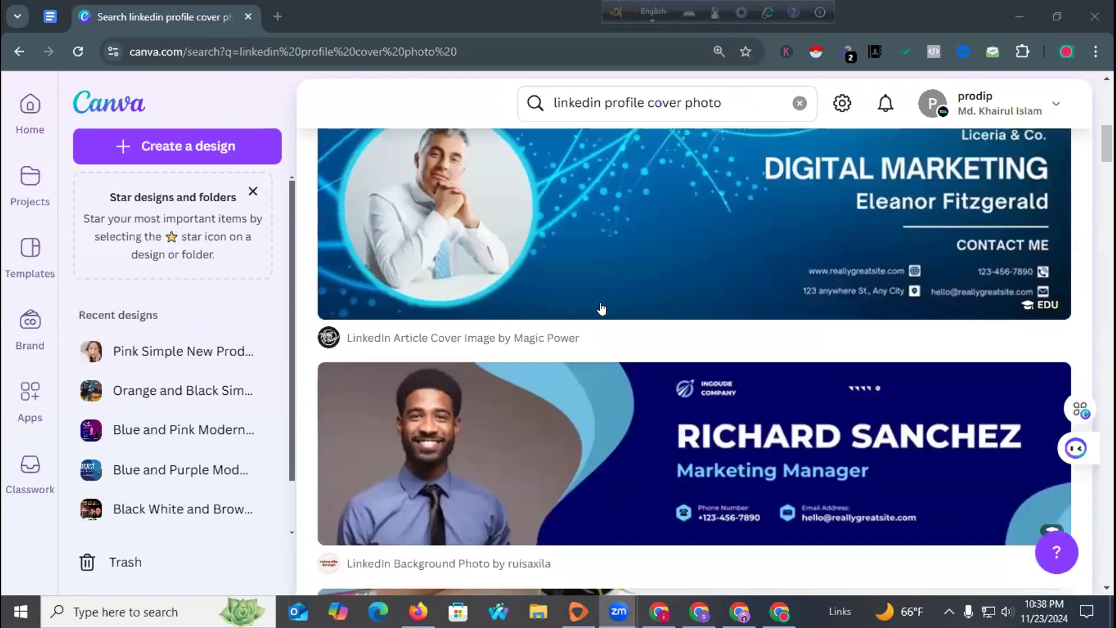
scroll(602, 310, down, 12)
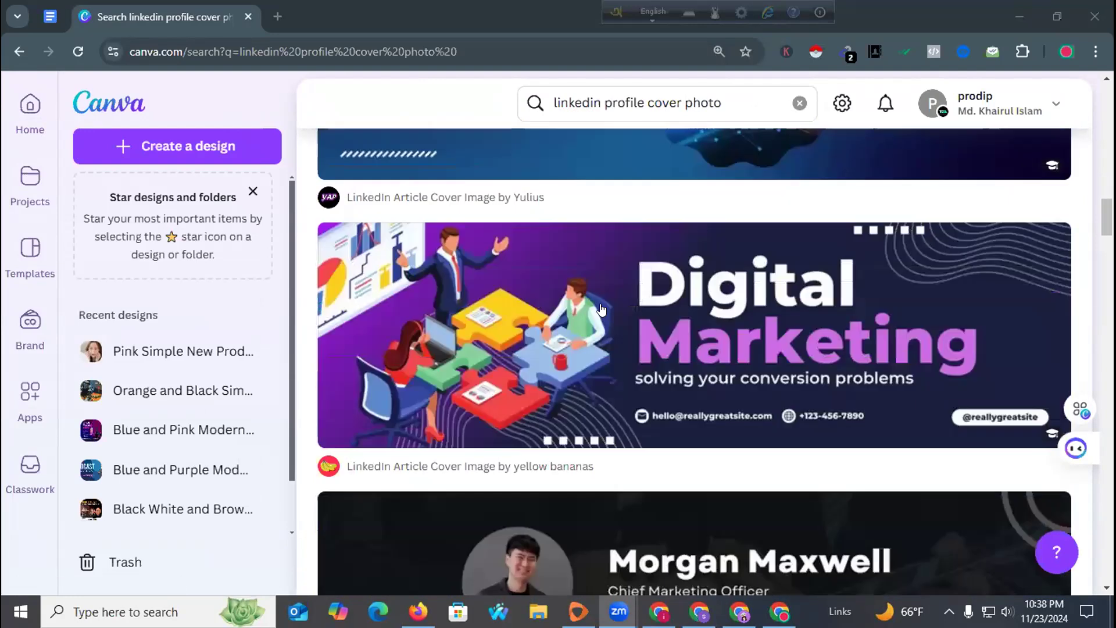
scroll(601, 309, down, 1)
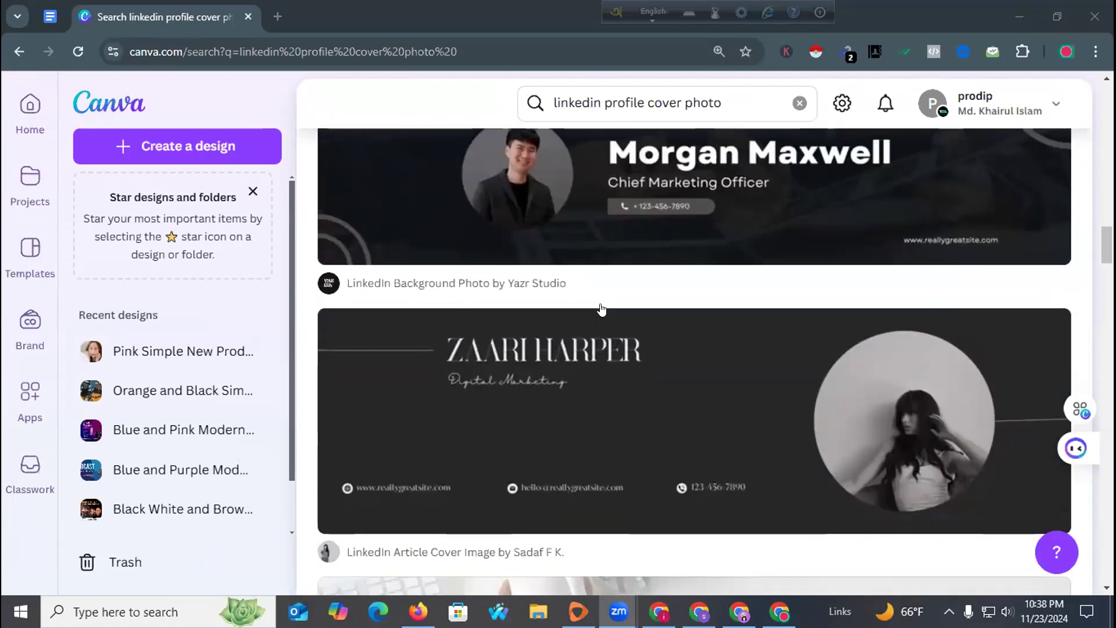
scroll(599, 311, up, 1)
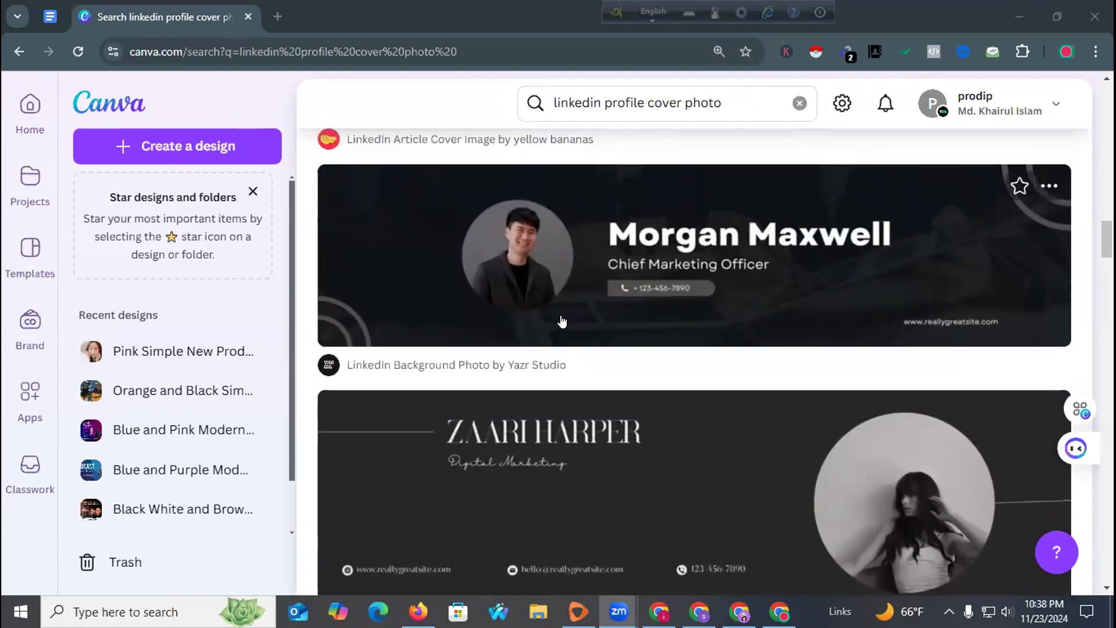
scroll(569, 321, down, 10)
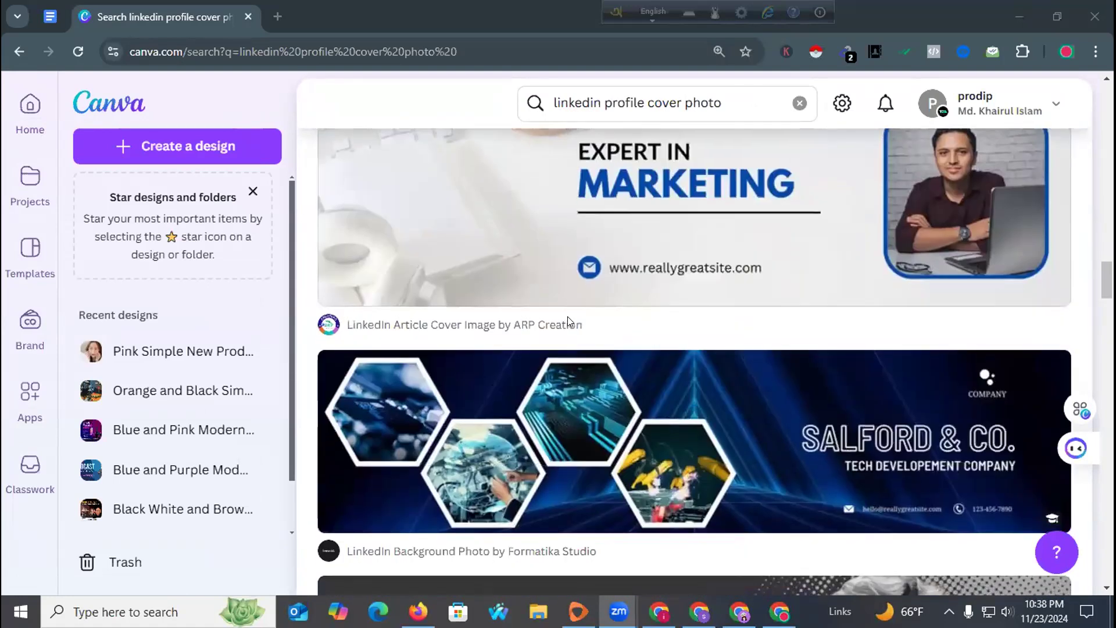
scroll(568, 323, up, 2)
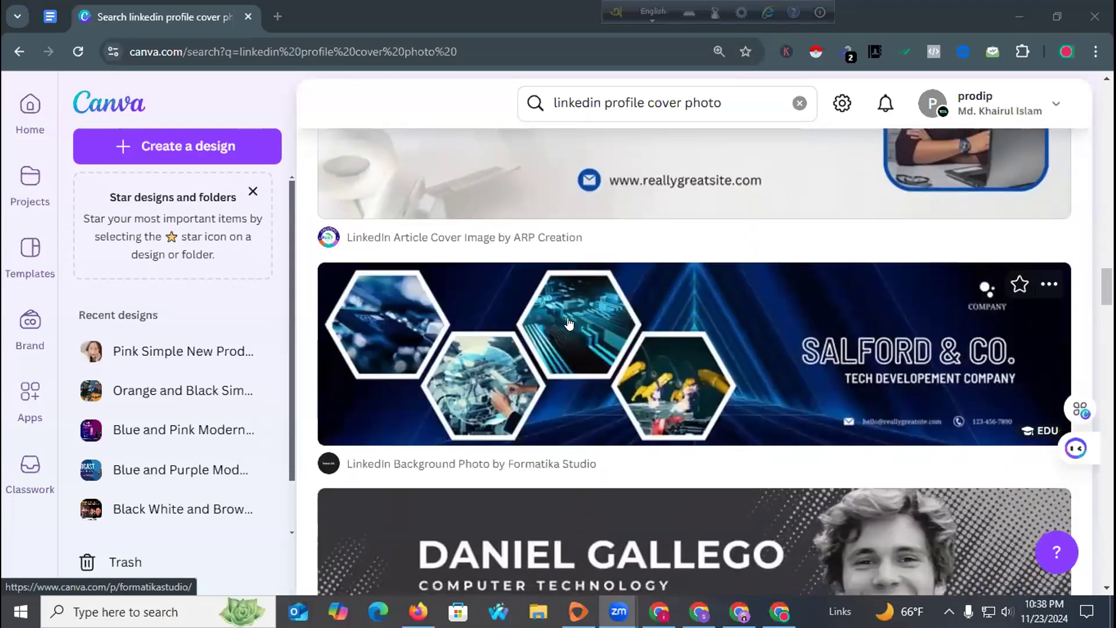
scroll(569, 323, down, 4)
scroll(568, 324, down, 10)
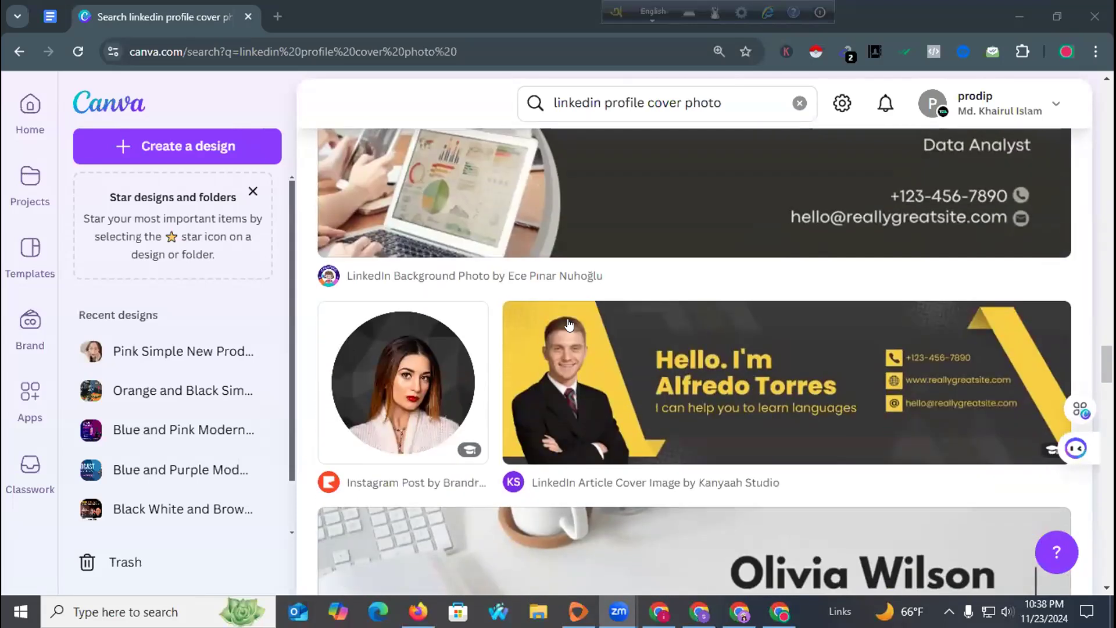
scroll(568, 324, down, 1)
scroll(569, 324, down, 15)
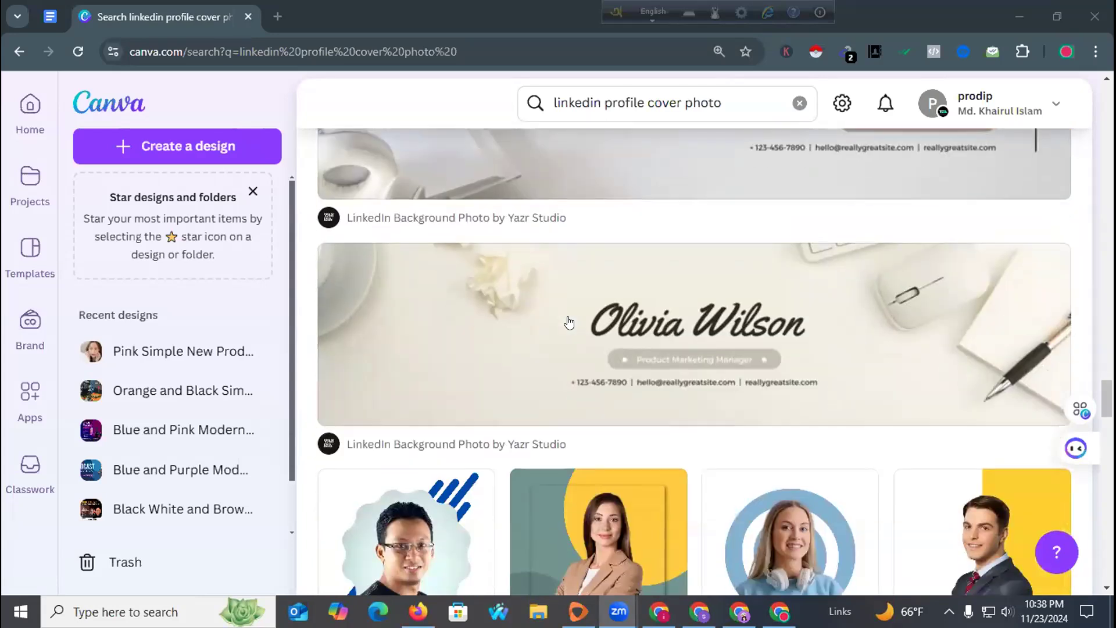
scroll(569, 323, down, 15)
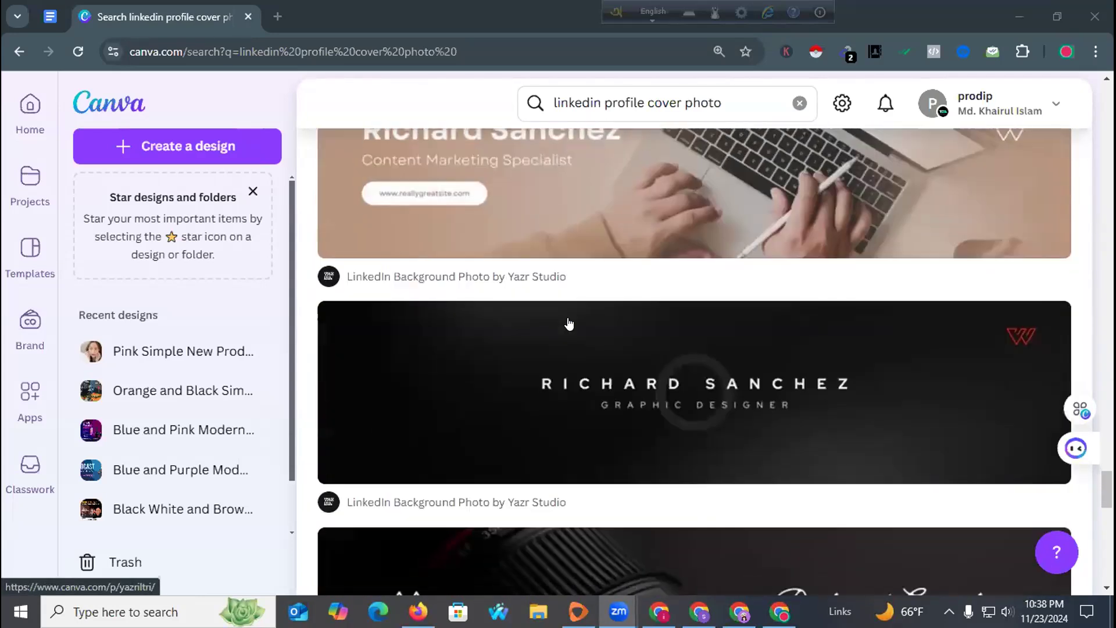
scroll(569, 323, down, 5)
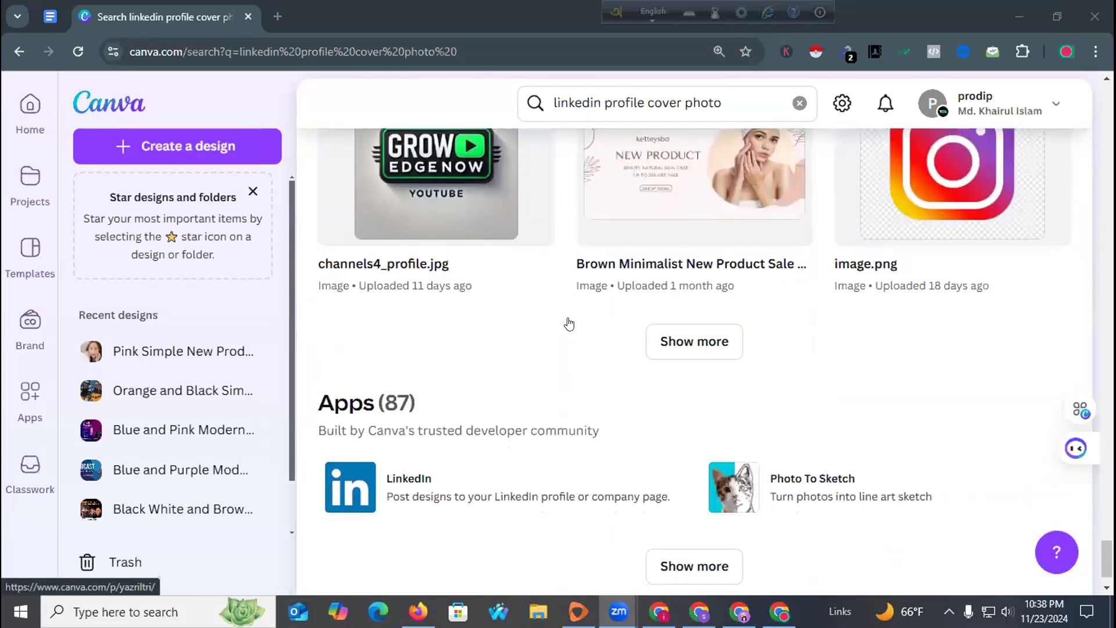
scroll(578, 300, up, 15)
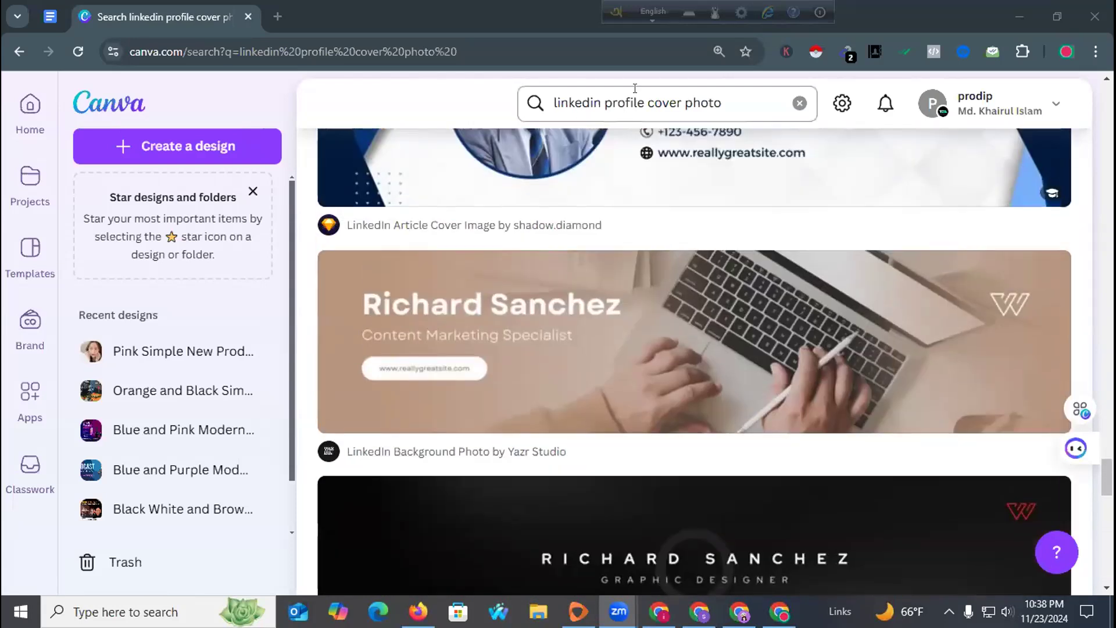
Remove 'profile' from the query to search 'linkedin cover photo'.
double_click(630, 99)
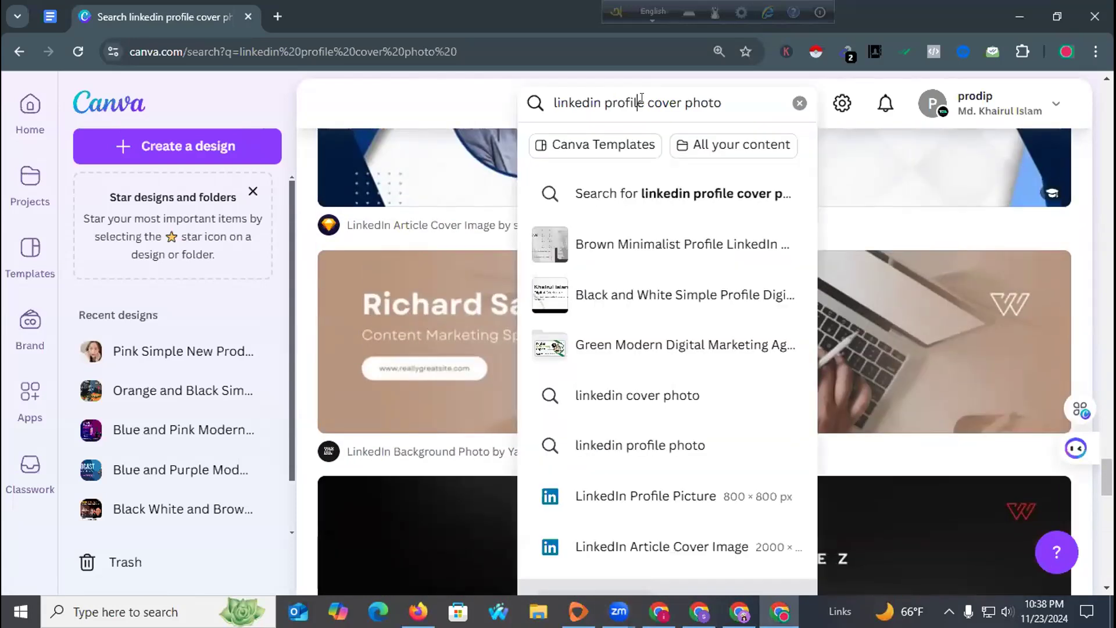
key(BackSpace)
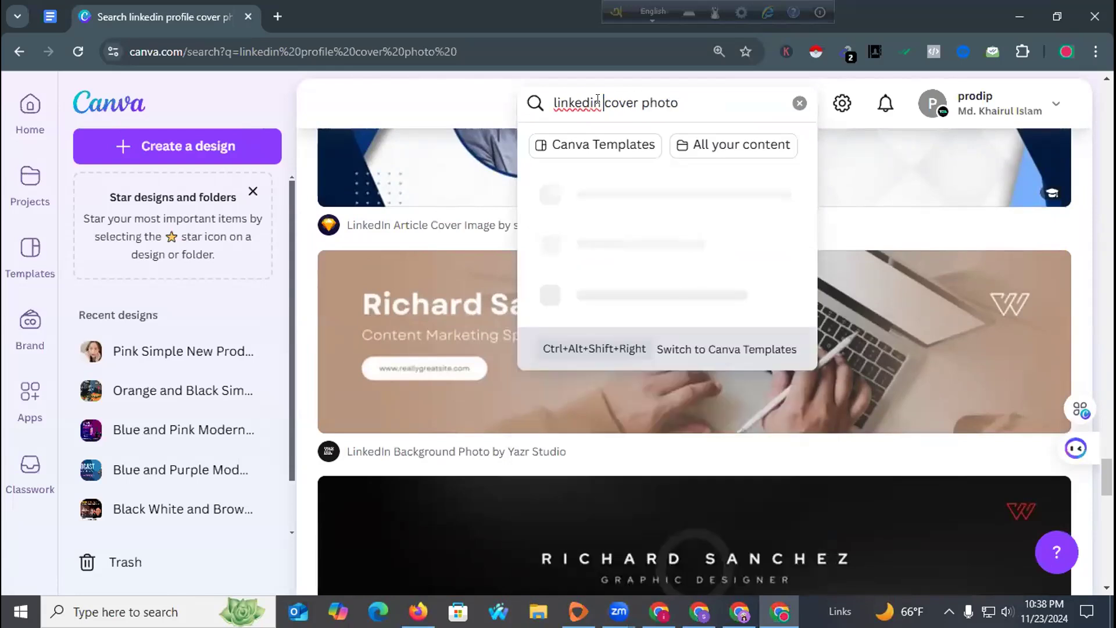
key(Return)
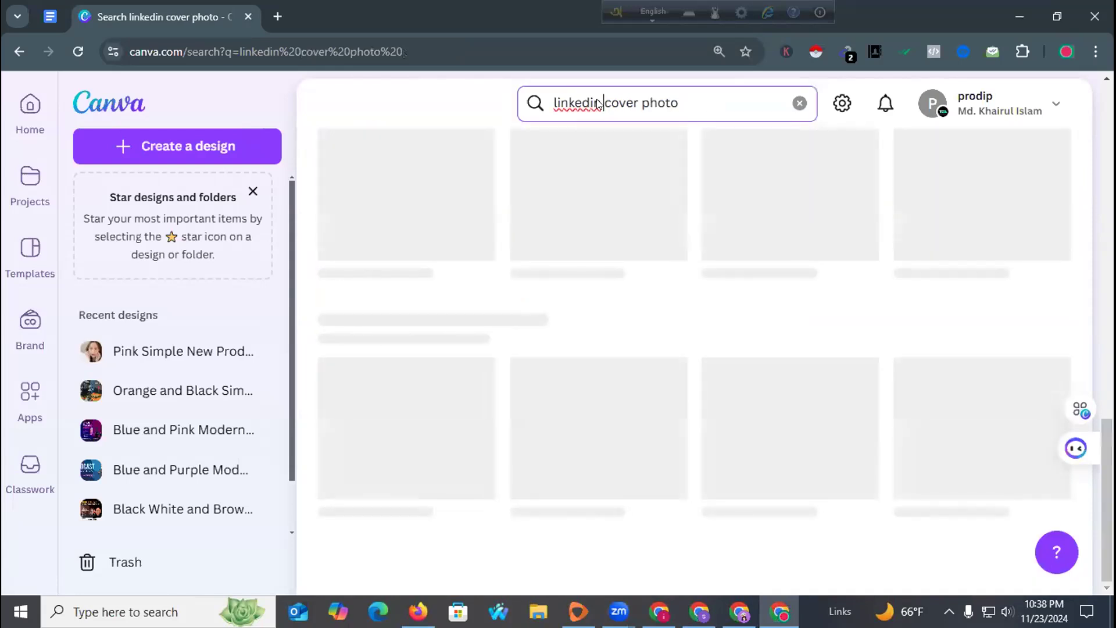
Copy the query 'linkedin cover photo' and paste it into a new browser tab.
click(598, 104)
key(ctrl+a)
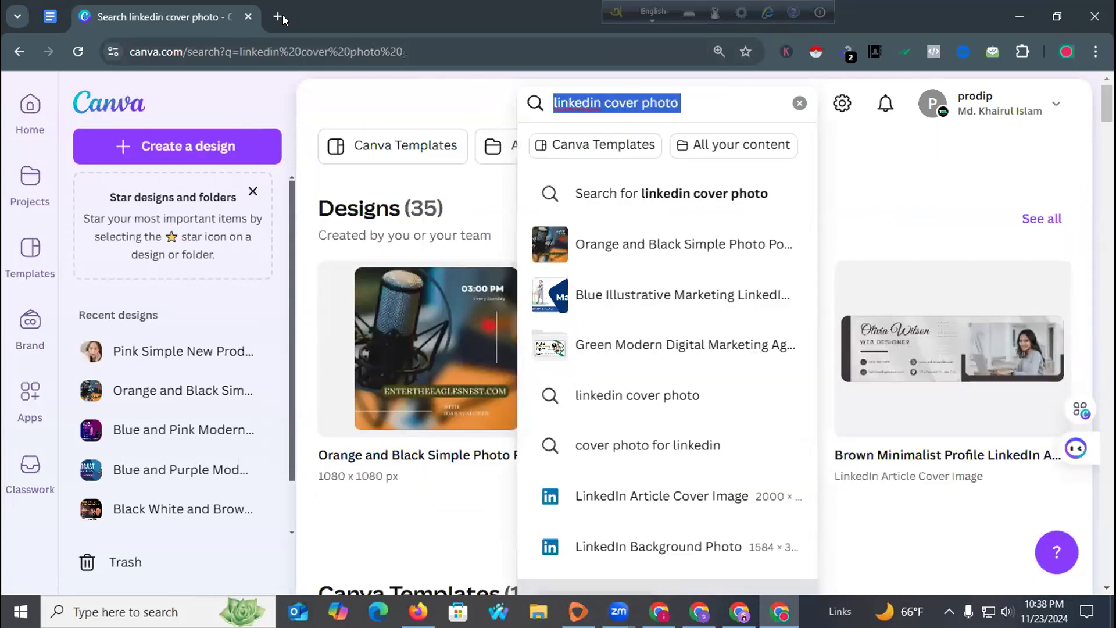
key(ctrl+c)
click(277, 16)
key(ctrl+v)
Search Google for 'linkedin cover photo size' and note the 1,584 × 396 pixel recommendation.
text(s)
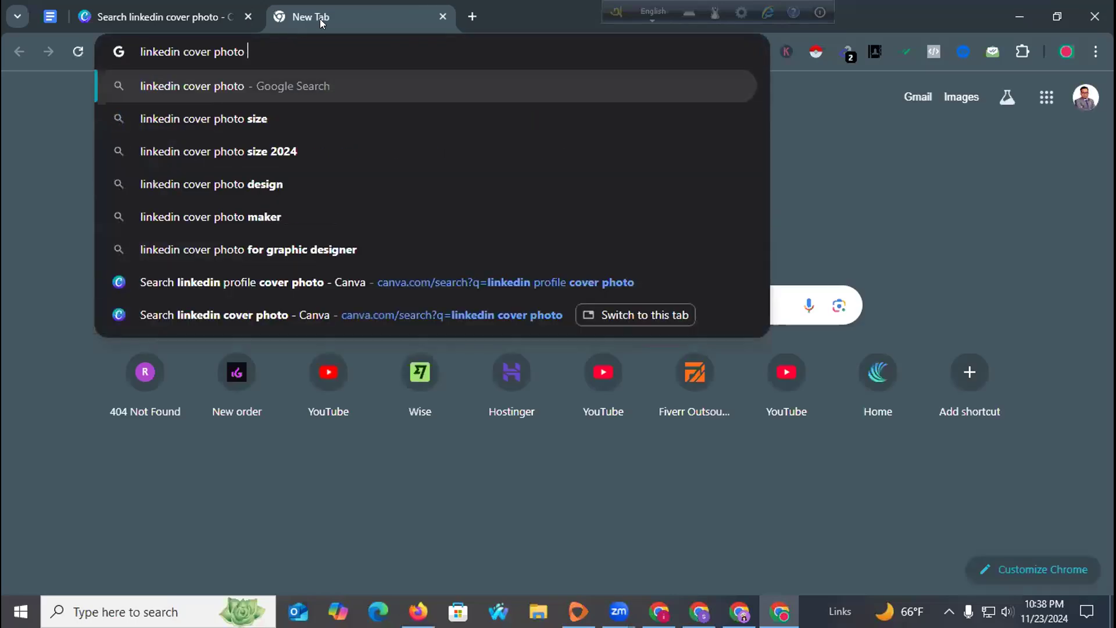
key(Return)
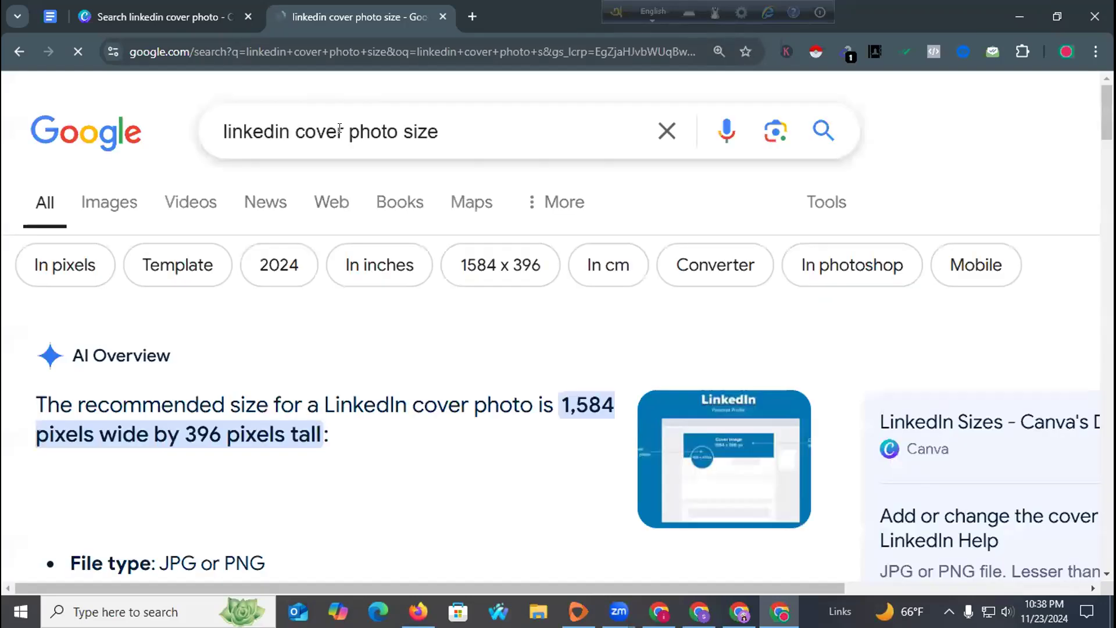
scroll(200, 296, down, 4)
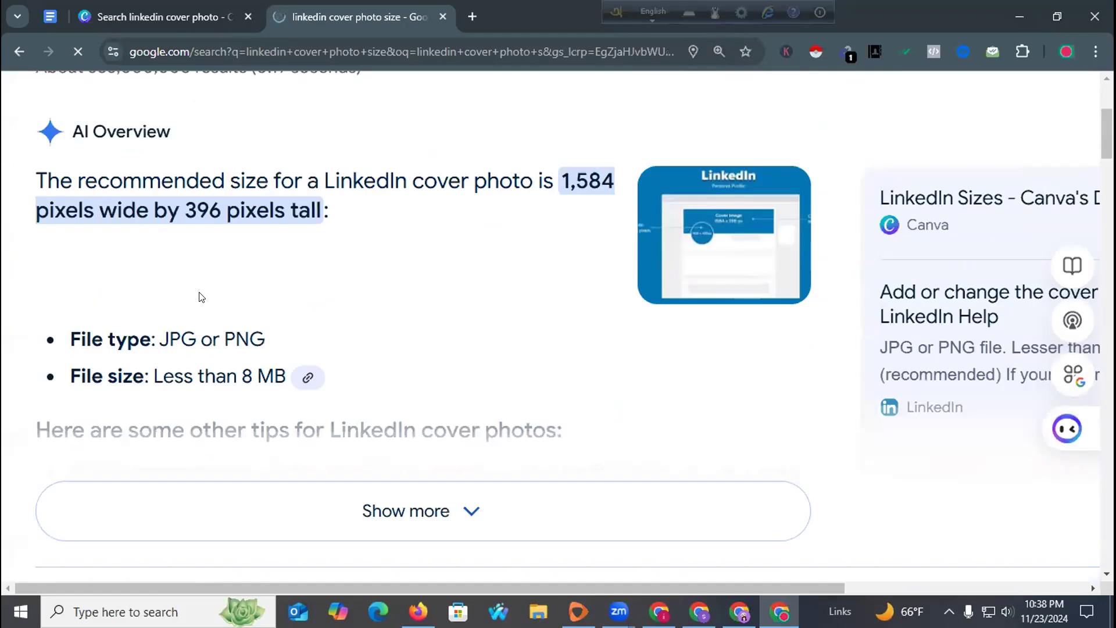
scroll(201, 296, up, 3)
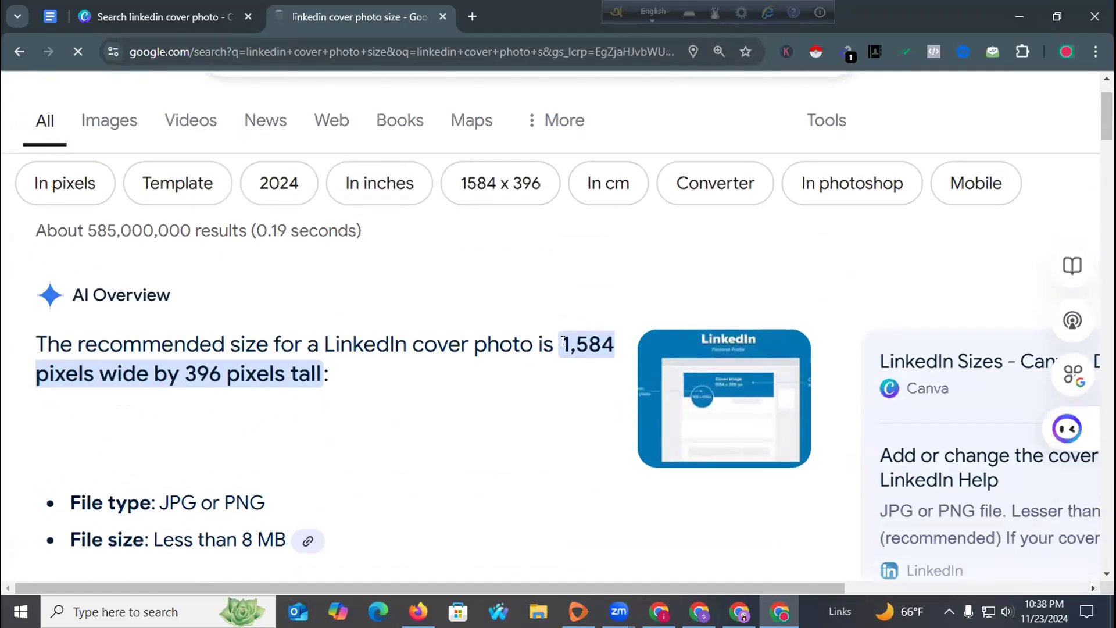
drag(560, 343, 615, 344)
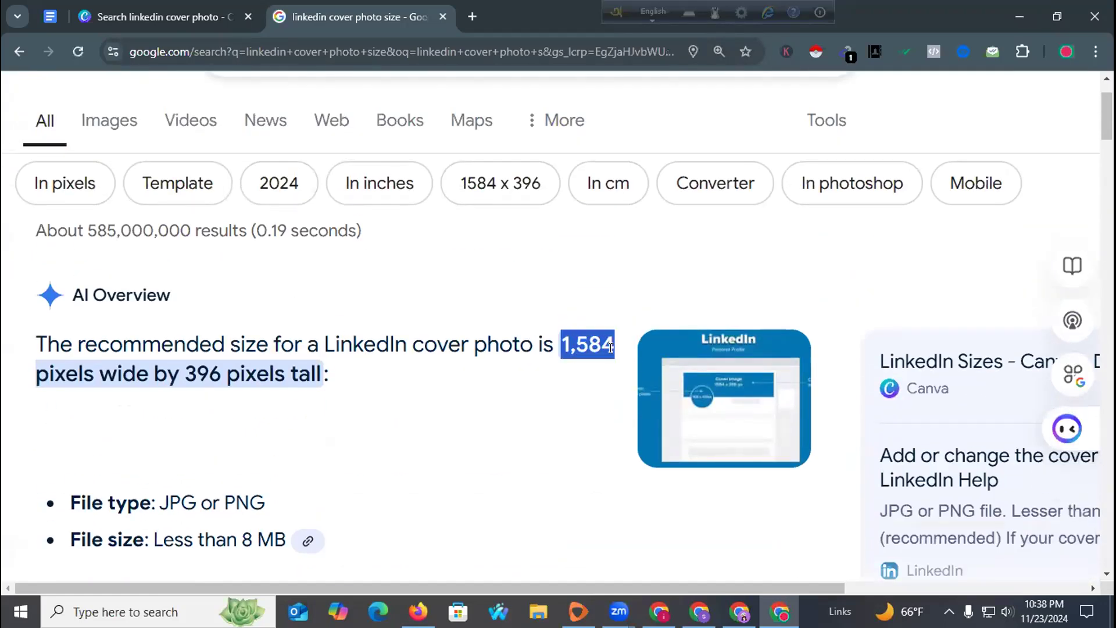
click(216, 372)
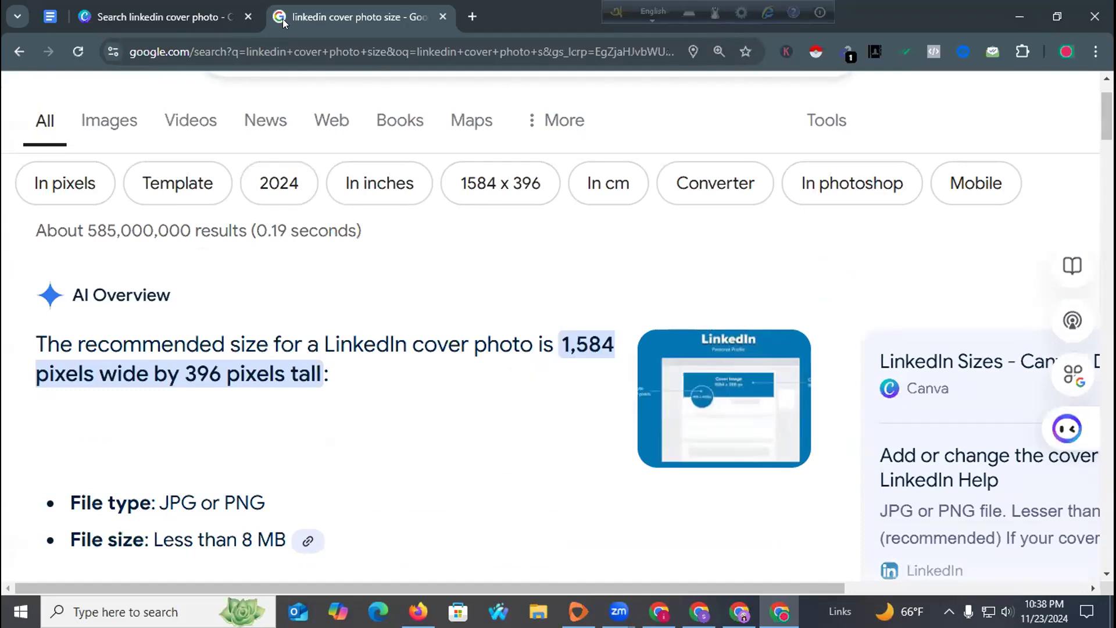
click(186, 13)
Scroll the 'linkedin cover photo' results and dismiss the search suggestions.
scroll(579, 295, down, 5)
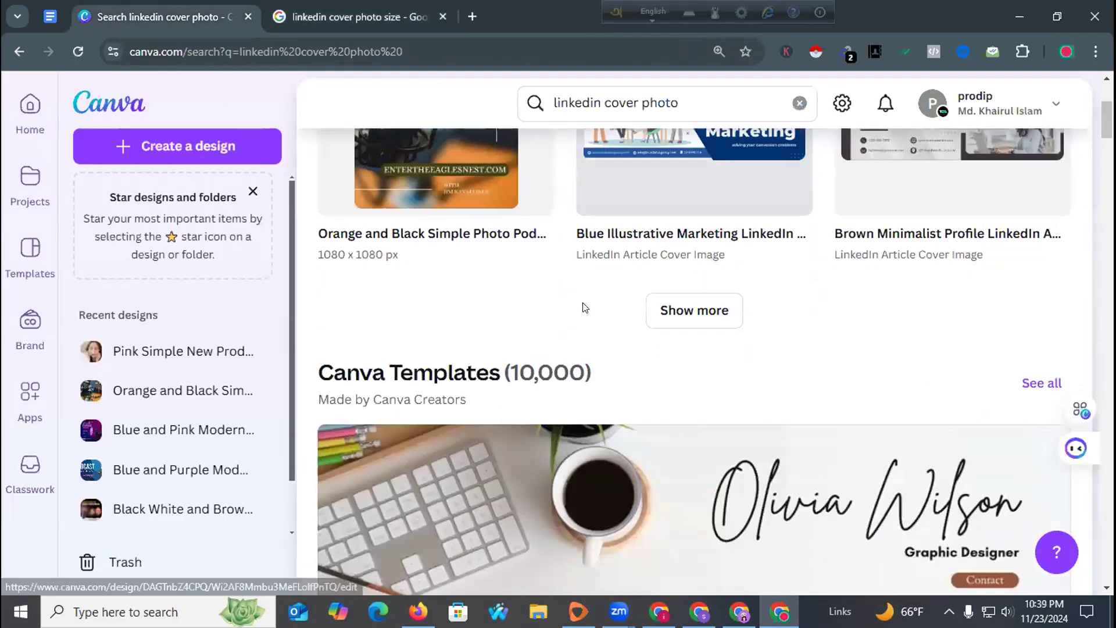
scroll(575, 294, up, 5)
scroll(563, 296, down, 5)
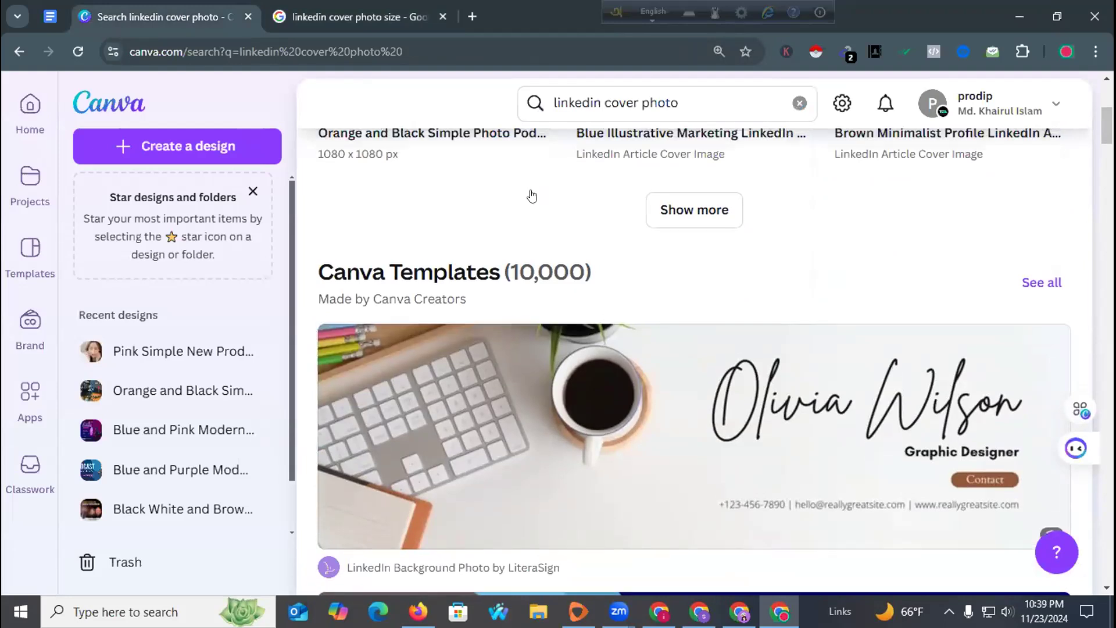
scroll(561, 293, up, 5)
click(744, 99)
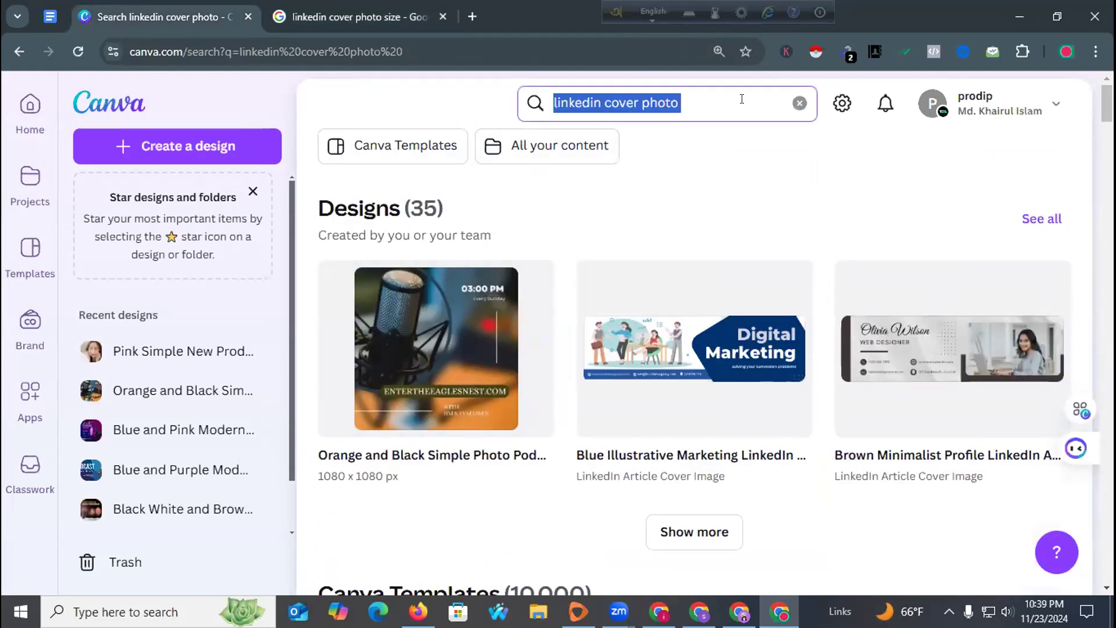
key(Escape)
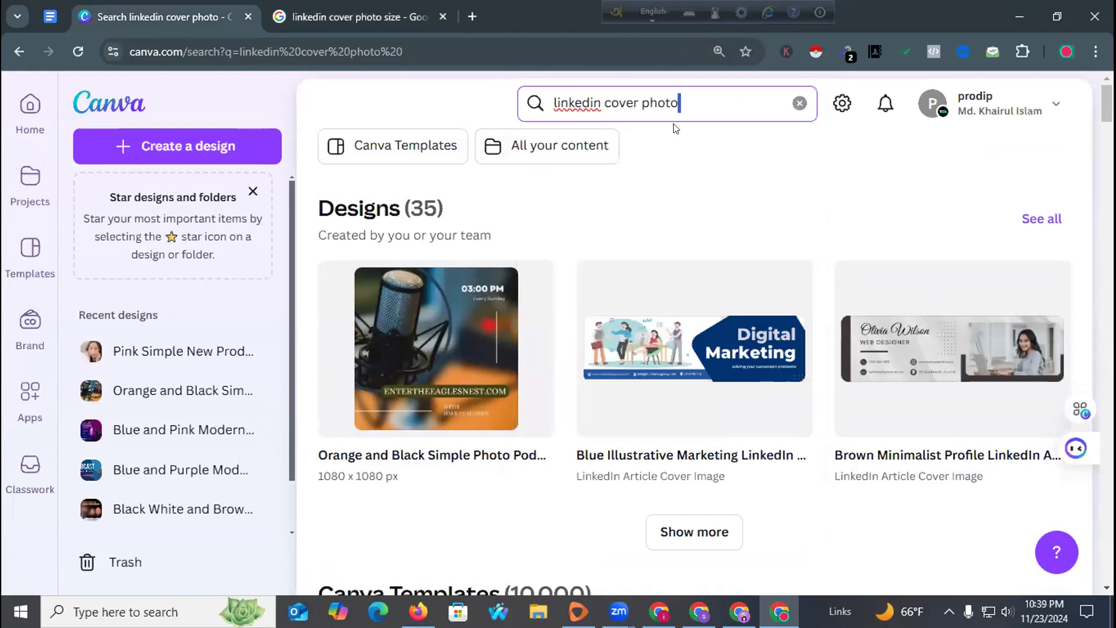
Browse the LinkedIn Background Photo templates and expand the list of matching apps.
scroll(693, 340, down, 15)
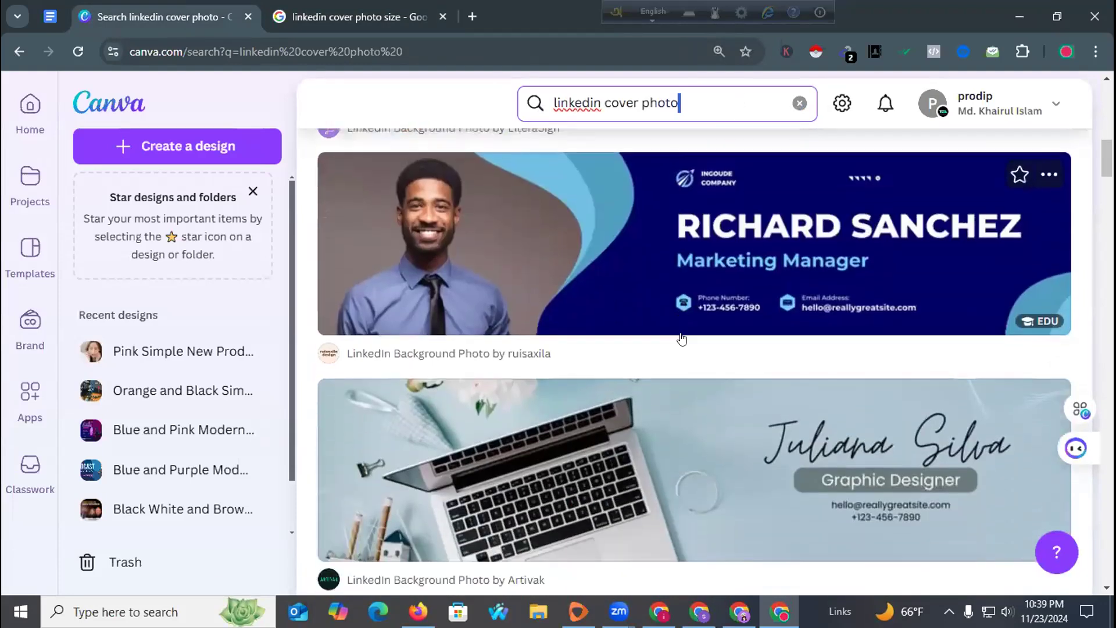
scroll(682, 339, down, 4)
scroll(682, 337, down, 8)
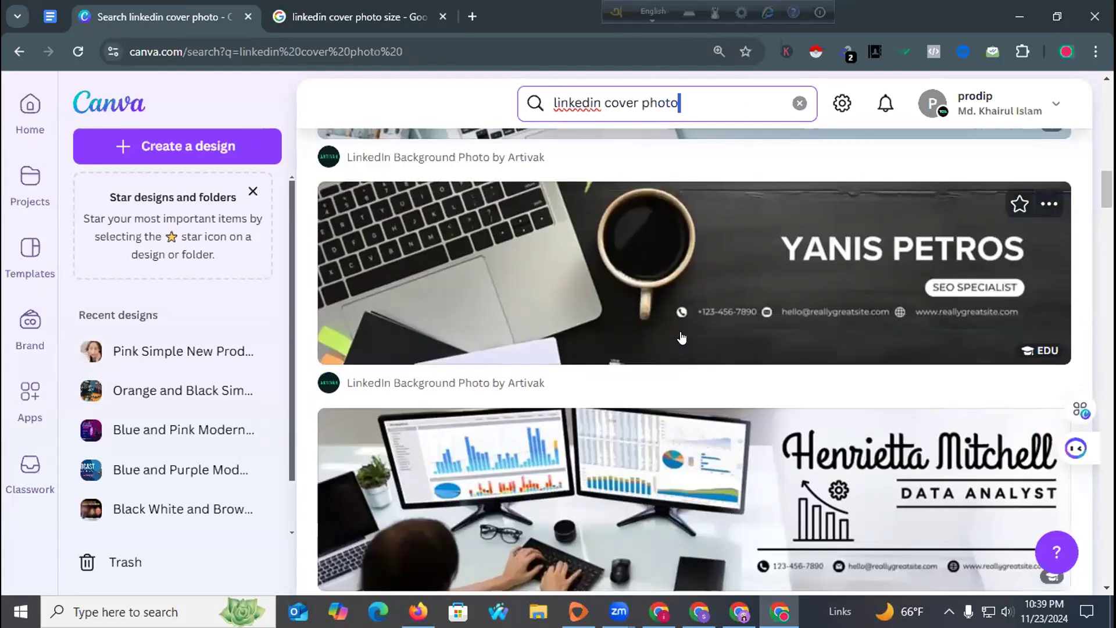
scroll(685, 321, up, 1)
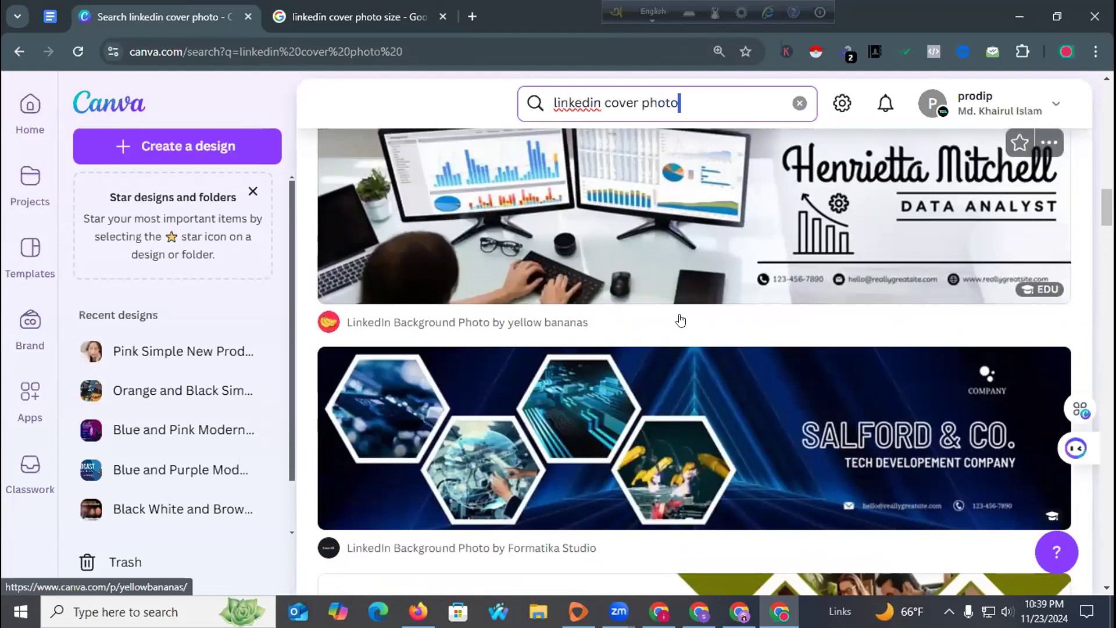
scroll(668, 326, down, 12)
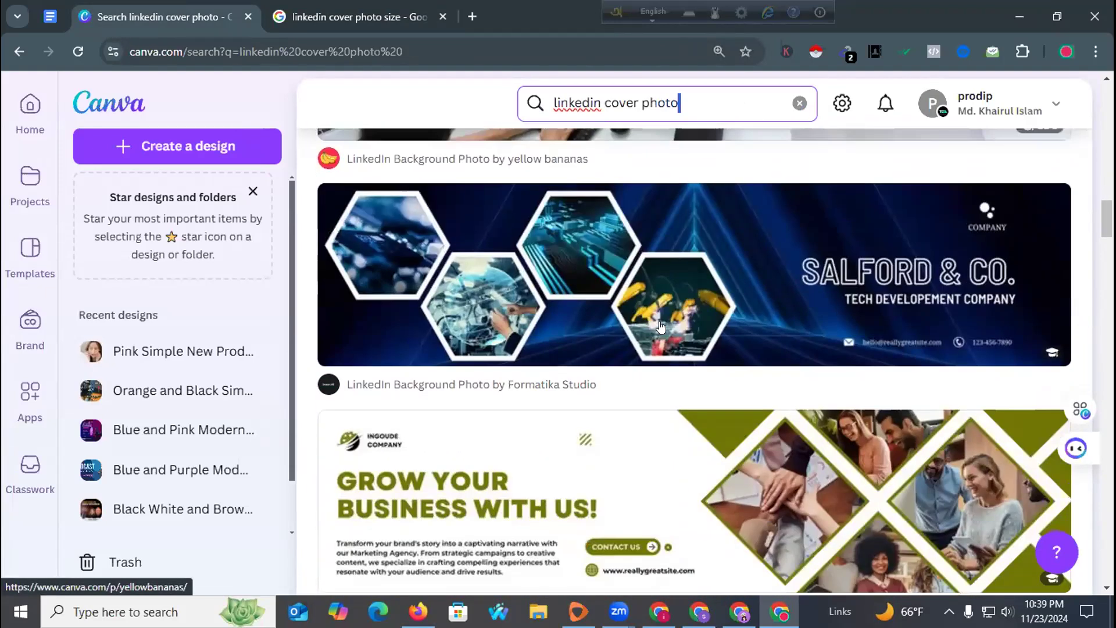
scroll(661, 328, down, 8)
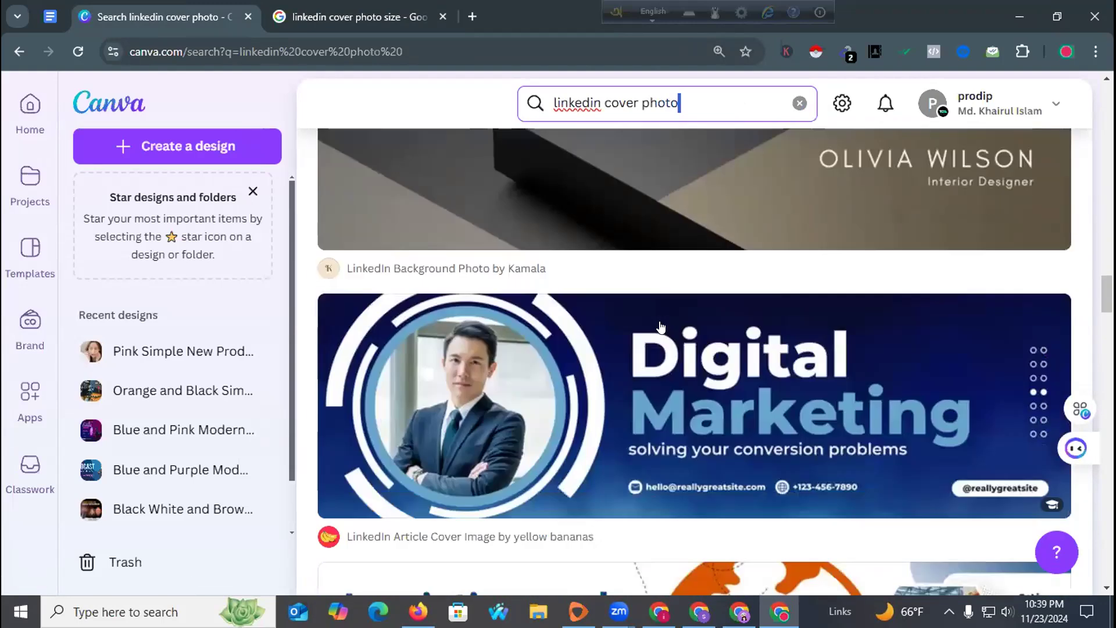
scroll(661, 327, down, 4)
scroll(661, 327, down, 11)
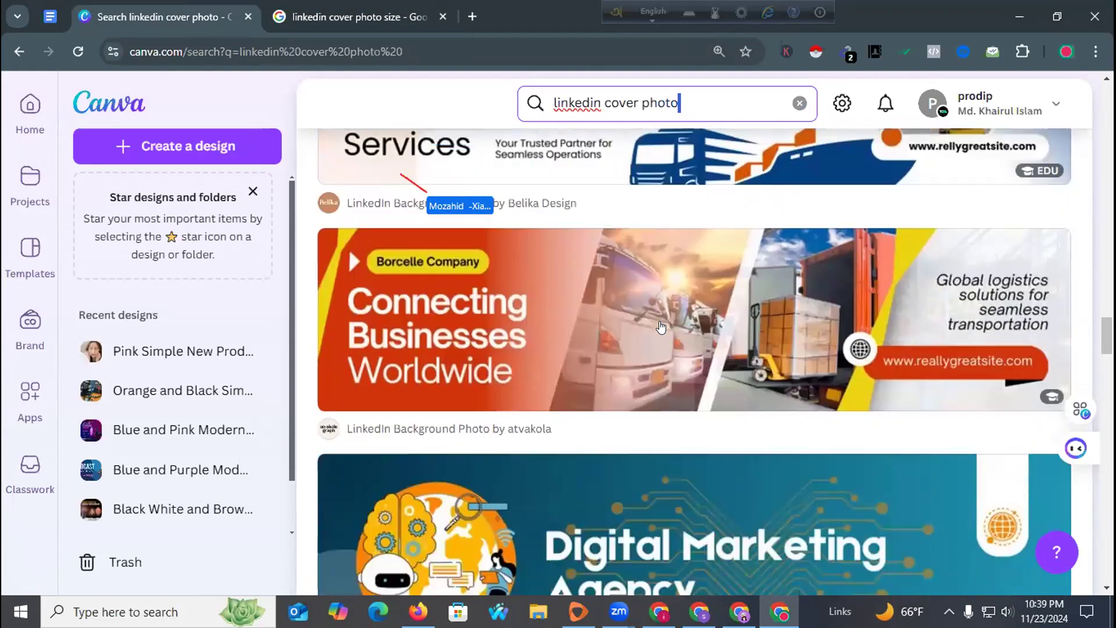
scroll(661, 327, up, 1)
scroll(661, 326, down, 8)
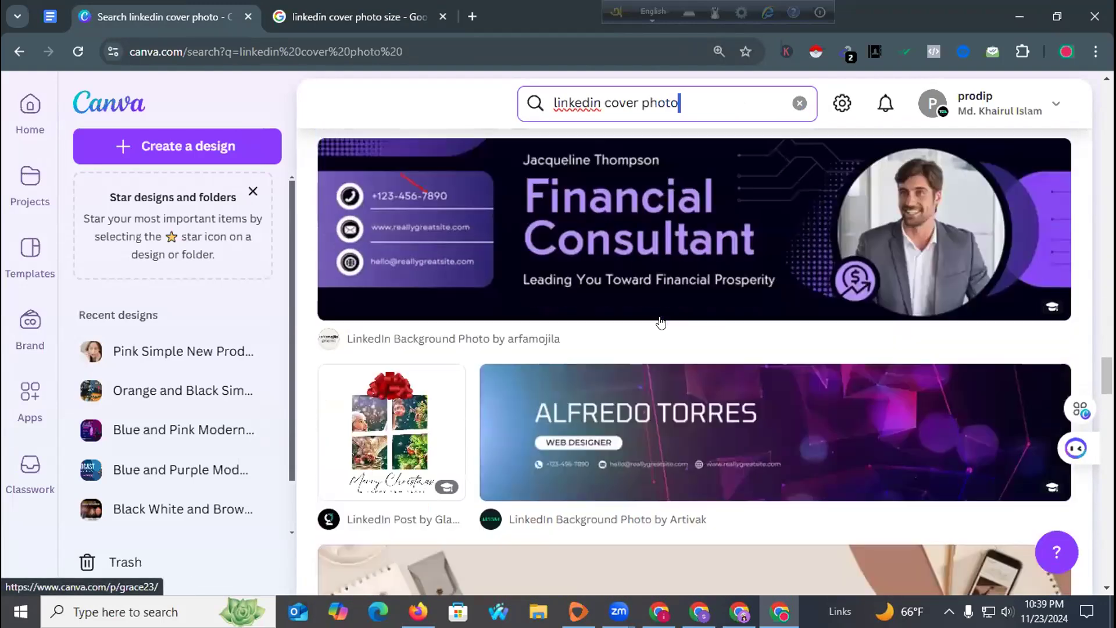
scroll(661, 323, down, 4)
scroll(661, 322, up, 2)
scroll(661, 323, down, 5)
scroll(661, 321, up, 3)
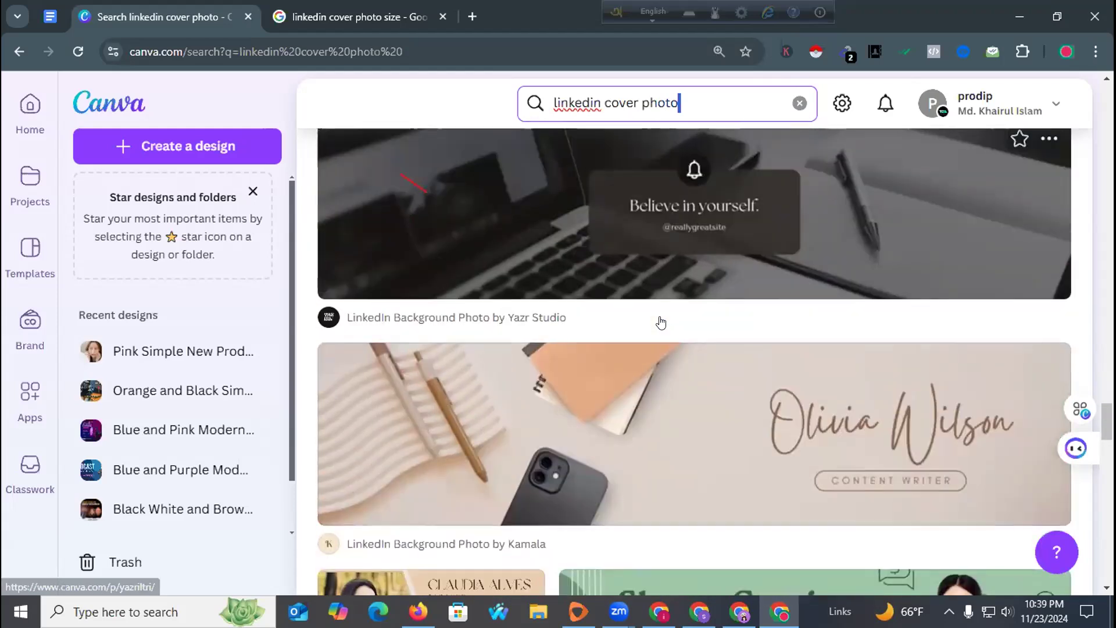
scroll(660, 318, down, 5)
scroll(659, 319, down, 3)
scroll(581, 235, up, 3)
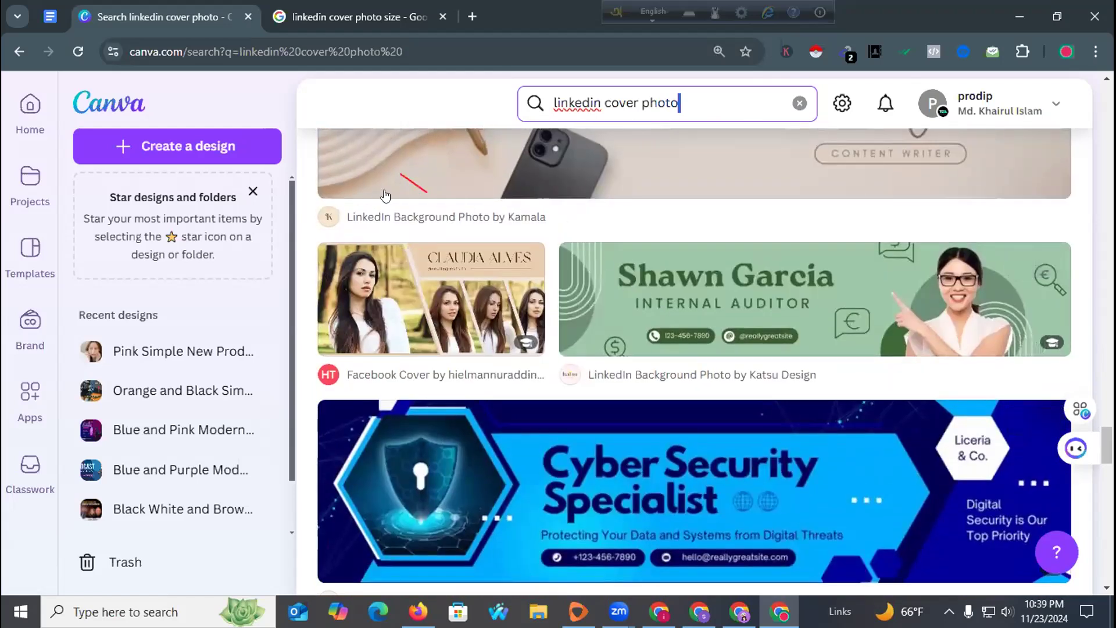
scroll(558, 285, down, 8)
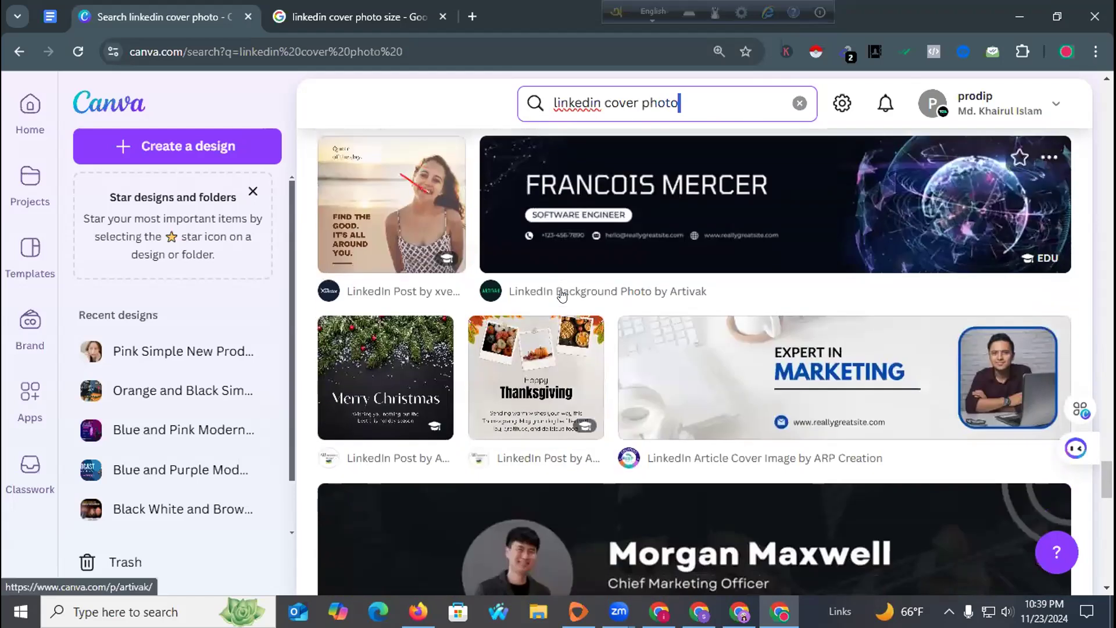
scroll(561, 294, down, 5)
scroll(561, 296, down, 15)
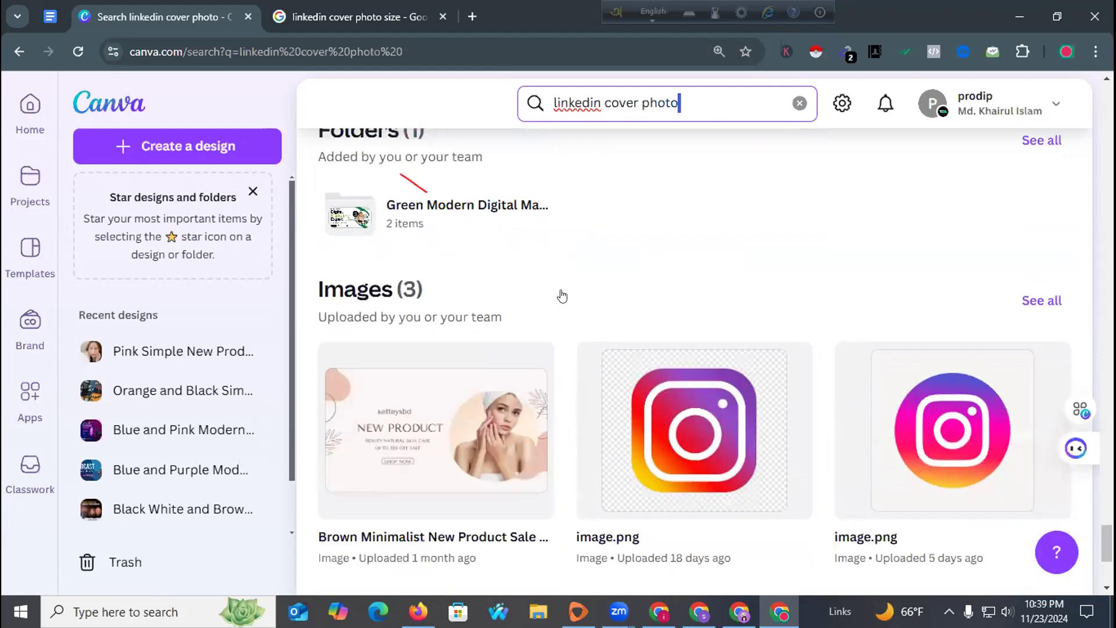
click(650, 507)
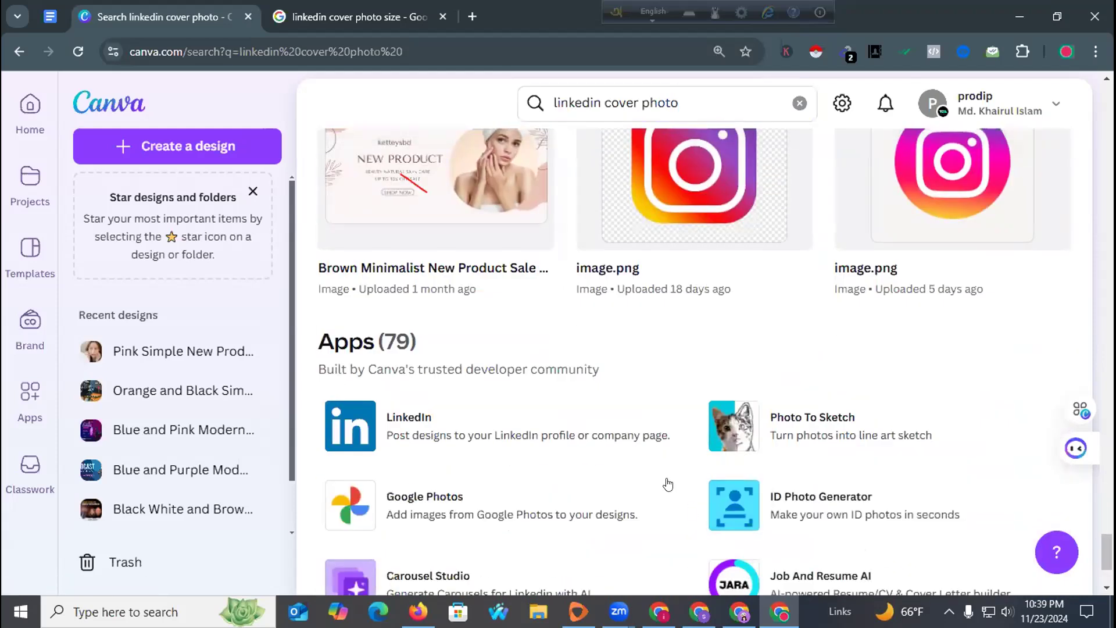
Scroll back to the top and select 'cover photo' in the search query.
scroll(596, 443, down, 3)
scroll(568, 398, up, 15)
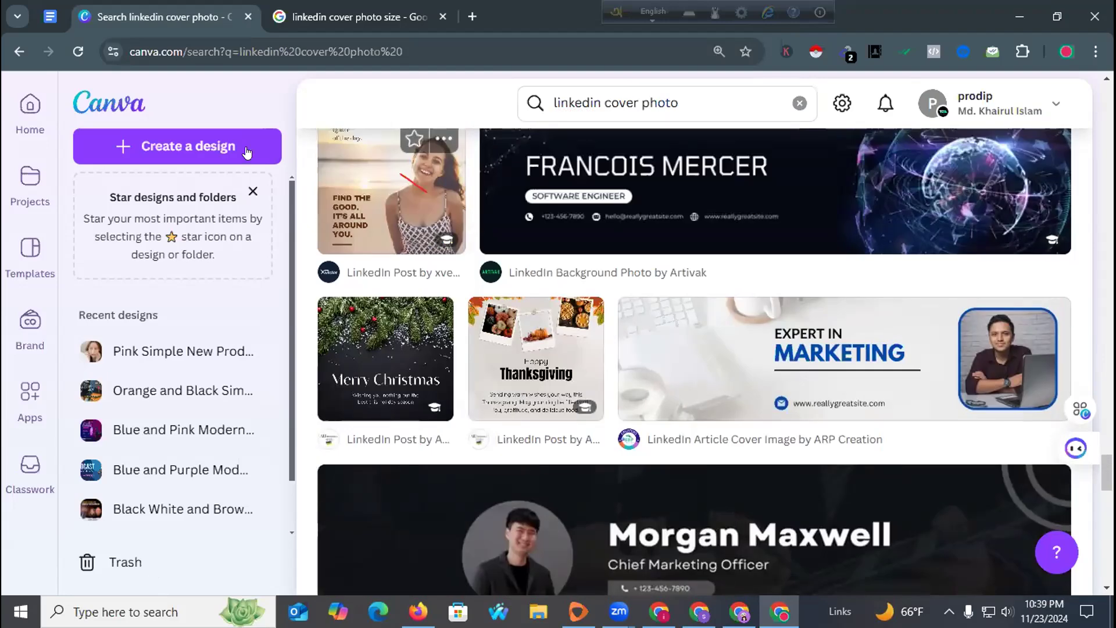
scroll(490, 239, up, 20)
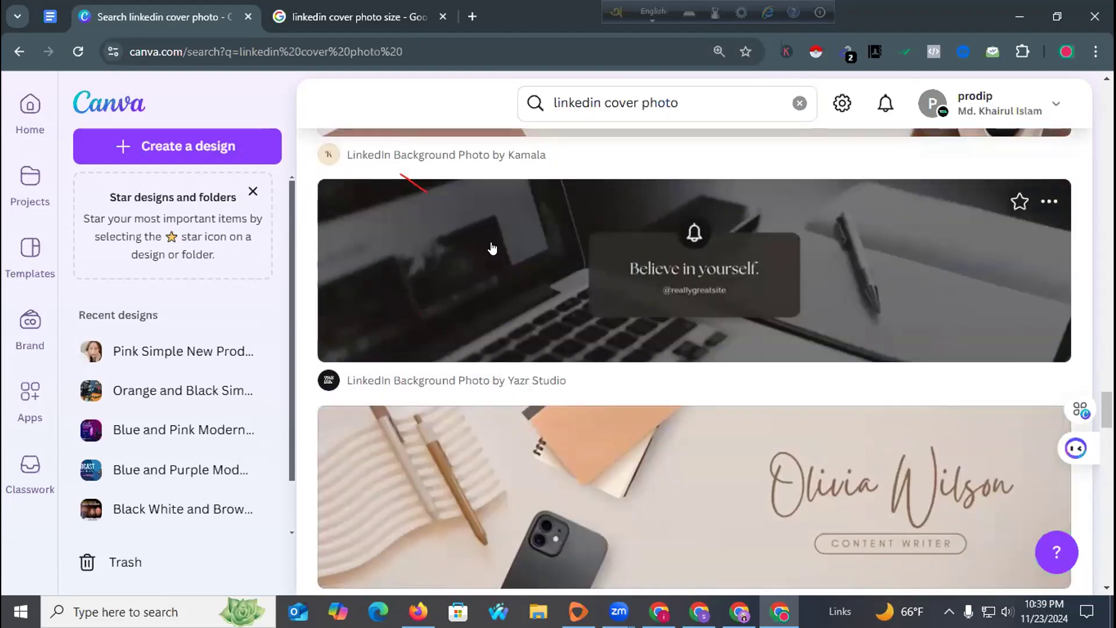
scroll(490, 244, up, 10)
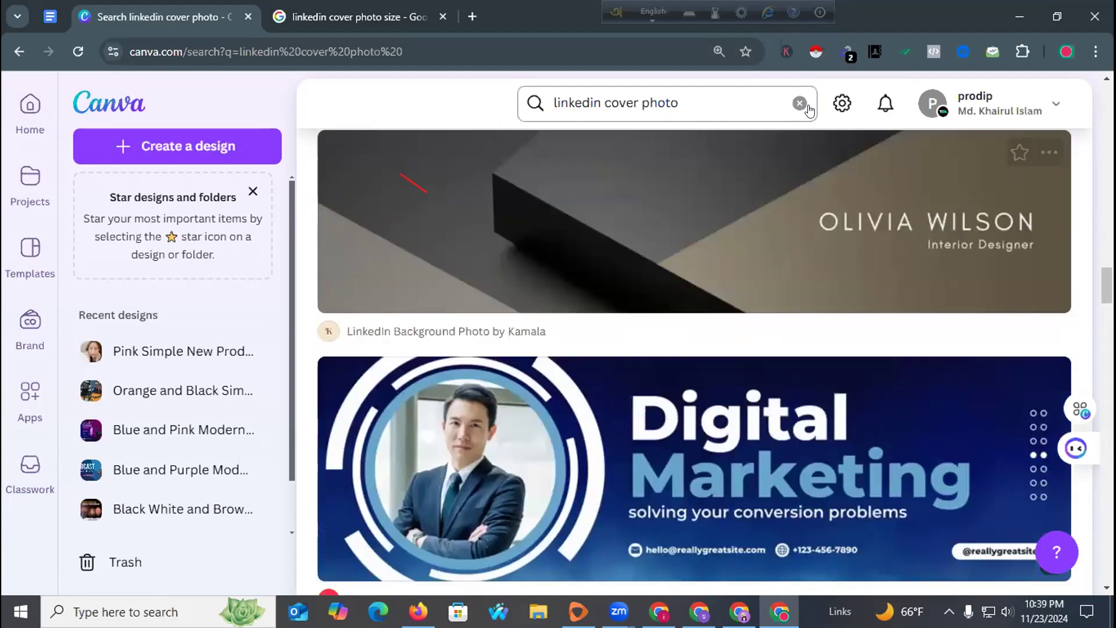
drag(729, 91, 602, 97)
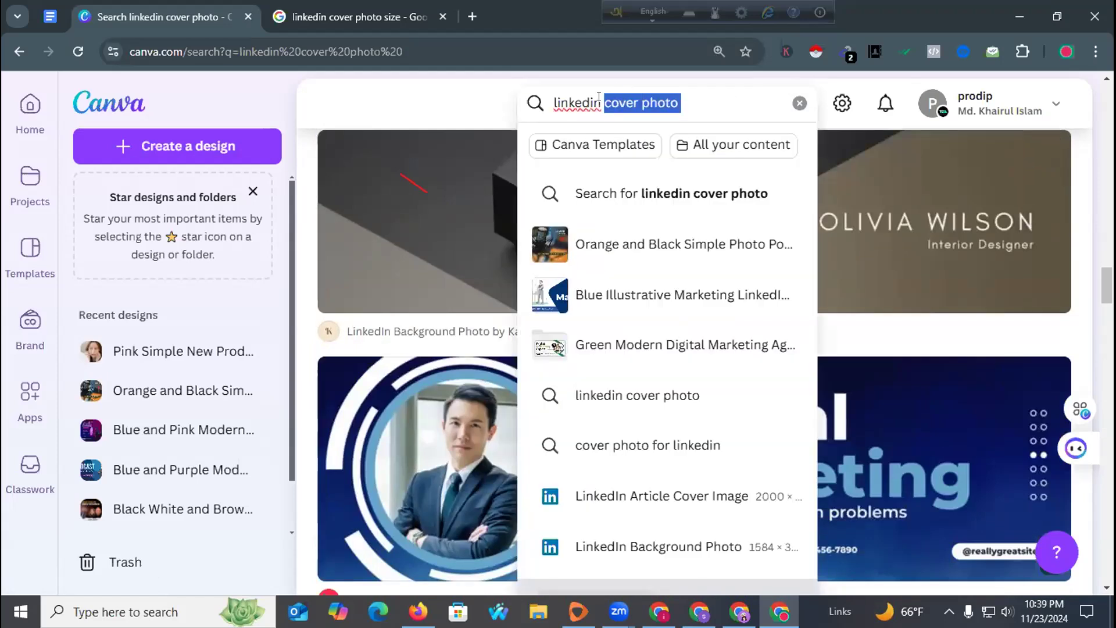
Change the template search query to 'linkedin banner' and run it.
click(661, 100)
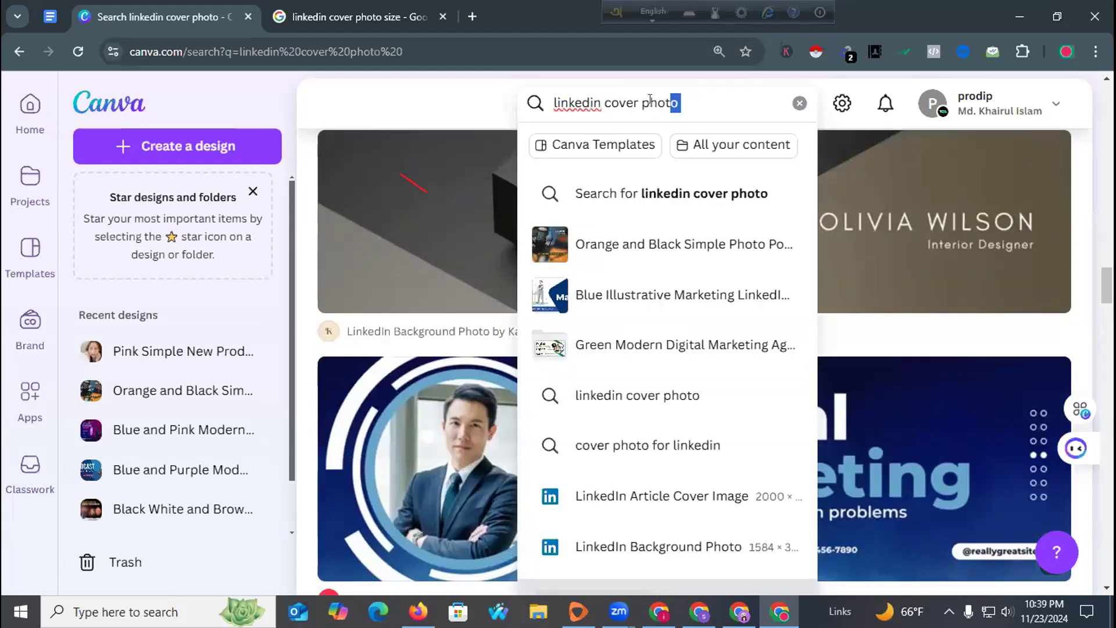
drag(650, 99, 603, 99)
key(BackSpace)
key(BackSpace)
text(bann)
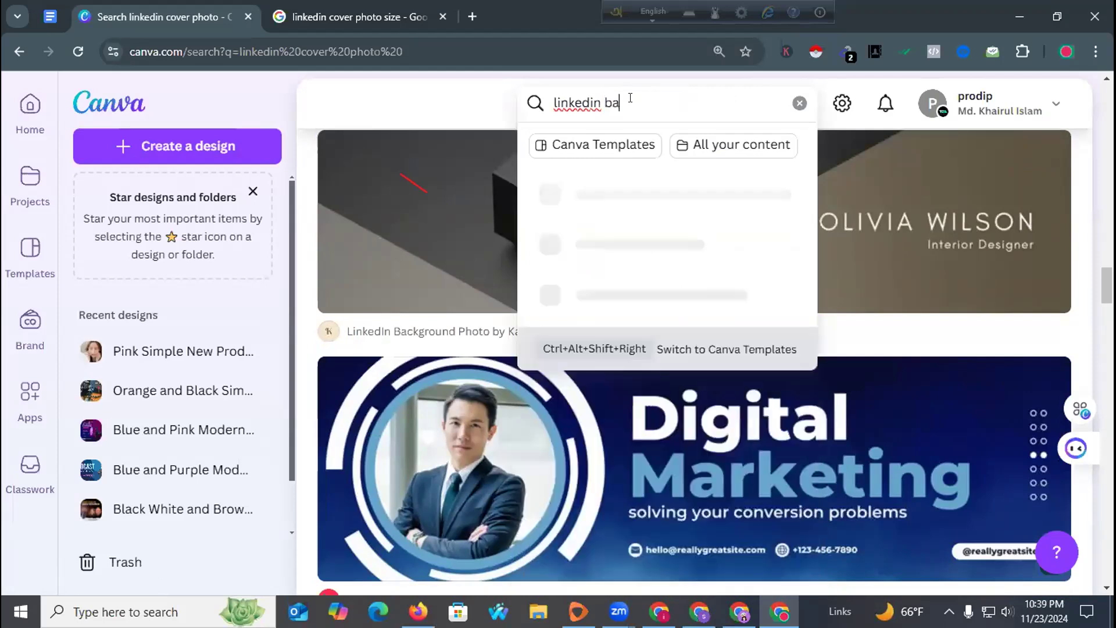
key(BackSpace)
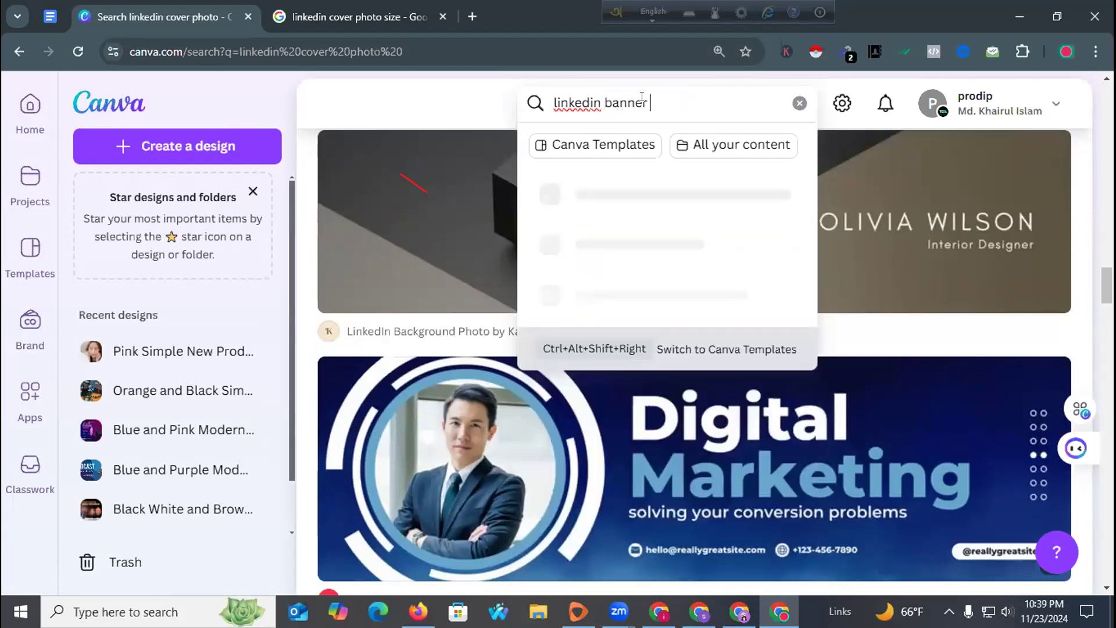
key(Return)
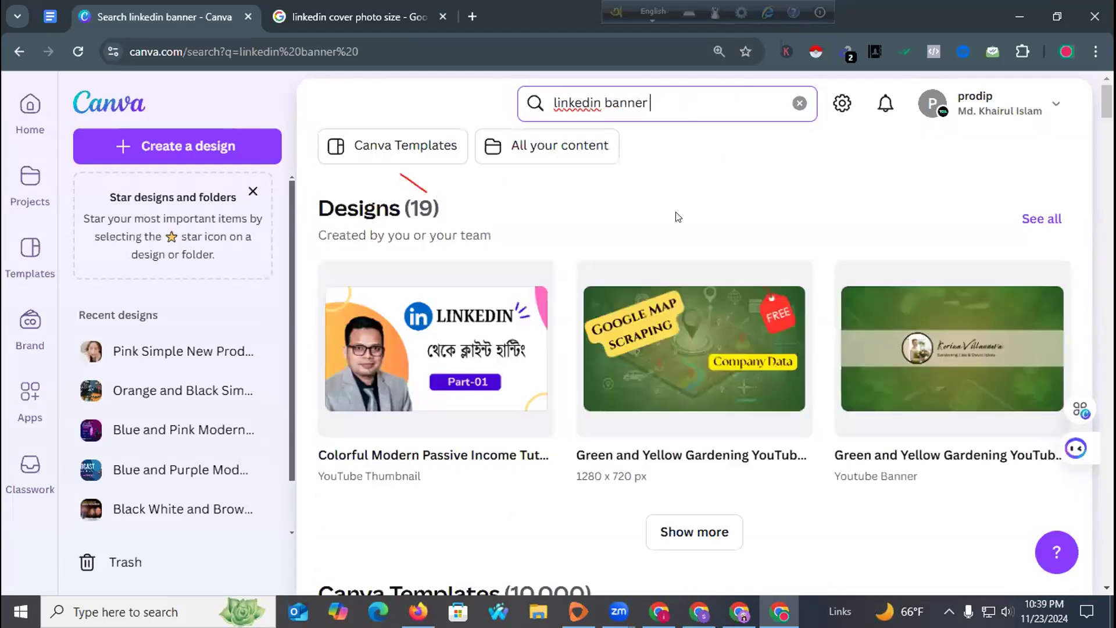
Browse the results and open the Green Business Coach Work Place Linkedin Banner template.
scroll(559, 305, down, 15)
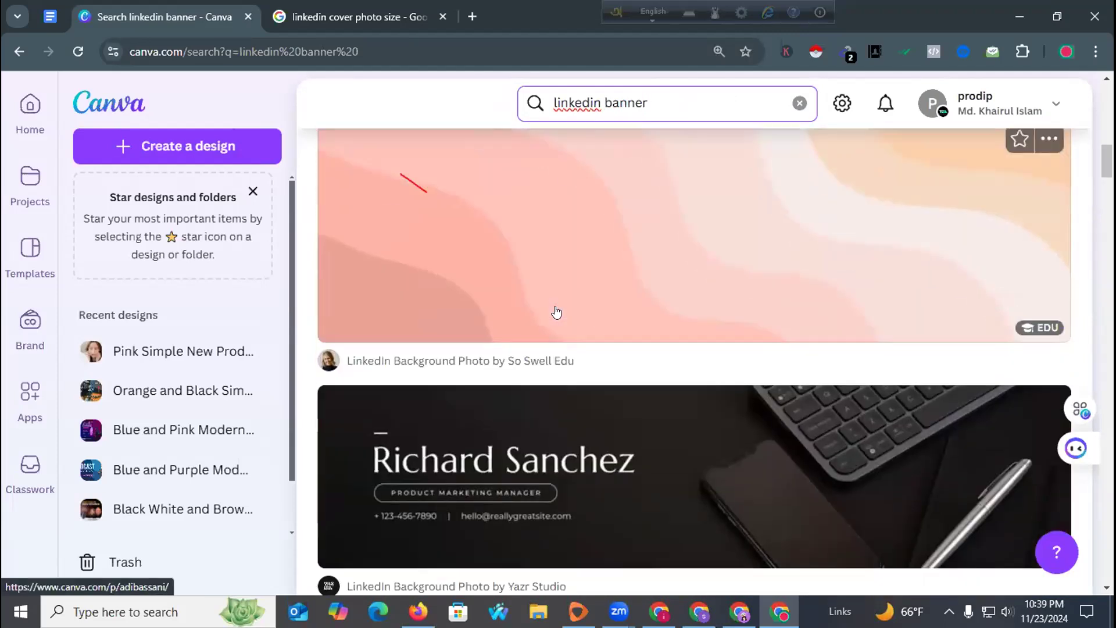
scroll(557, 312, down, 20)
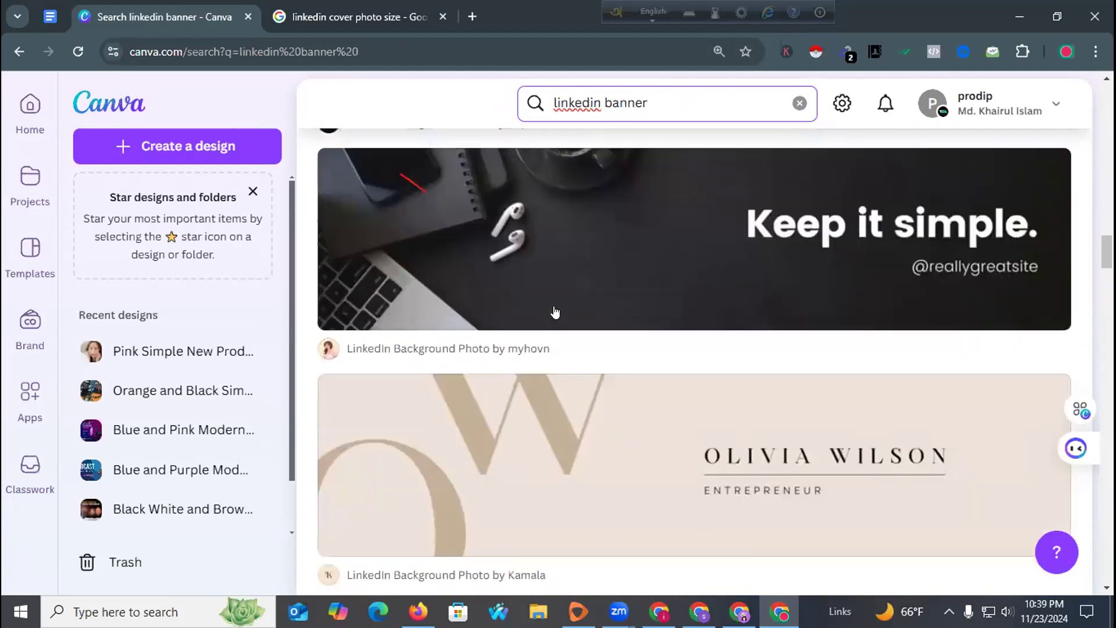
scroll(555, 312, down, 13)
scroll(552, 312, up, 8)
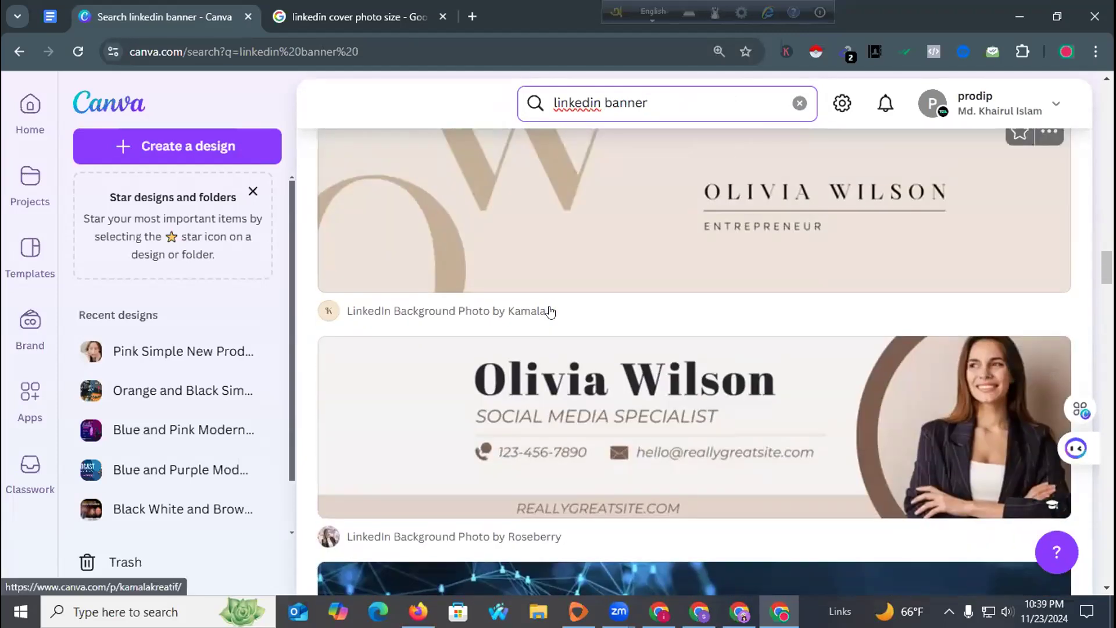
scroll(551, 312, down, 15)
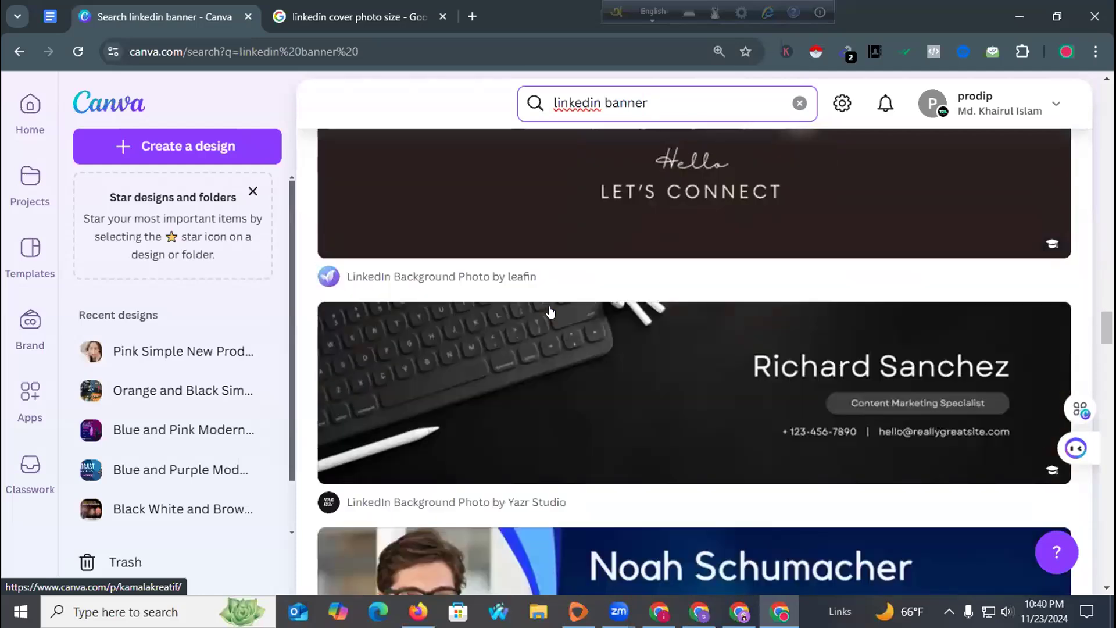
scroll(550, 312, down, 18)
scroll(551, 312, down, 16)
scroll(551, 312, up, 8)
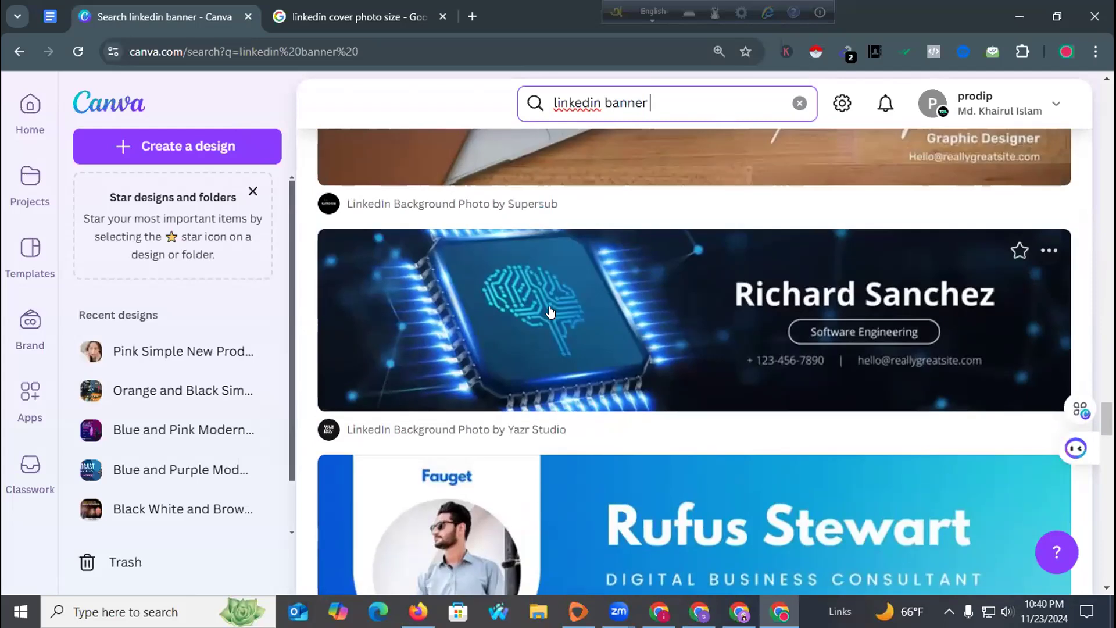
scroll(550, 312, down, 16)
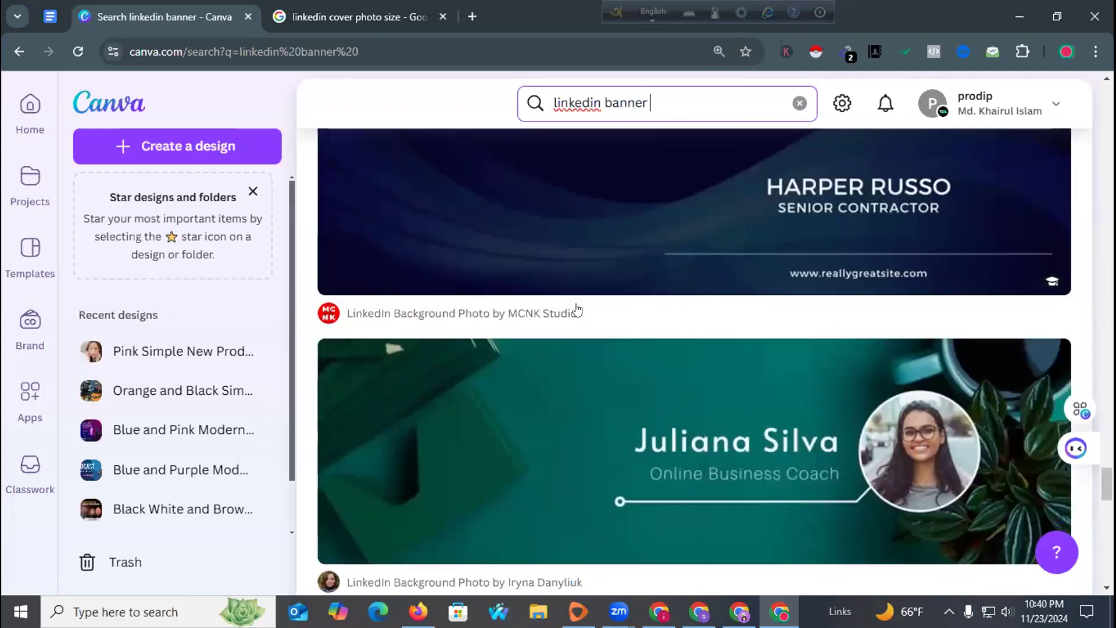
scroll(577, 311, down, 6)
scroll(578, 311, up, 3)
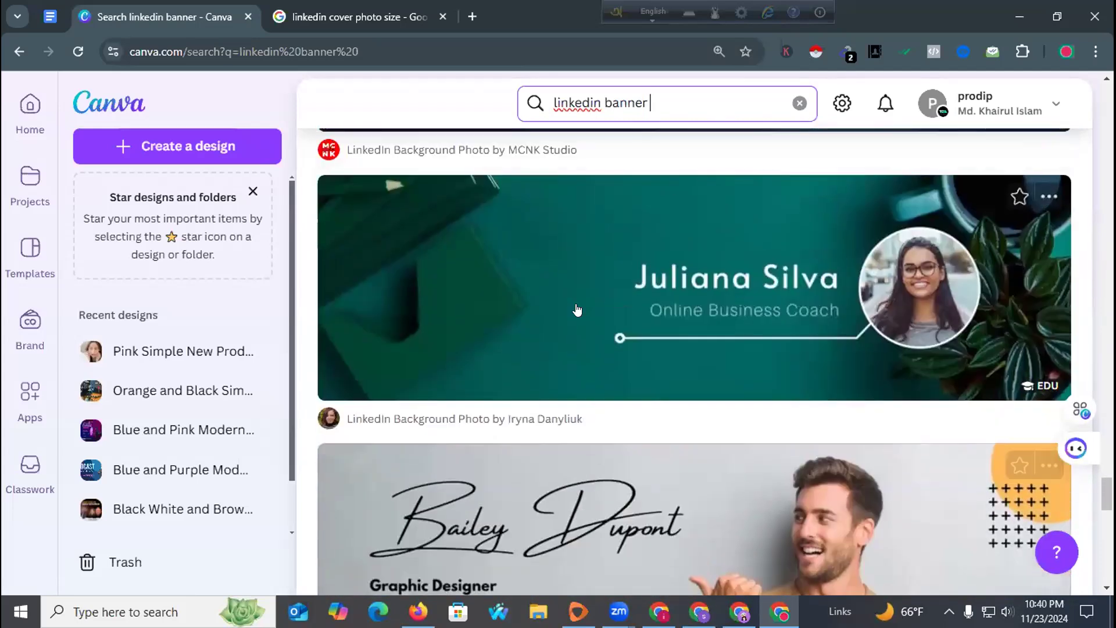
click(600, 259)
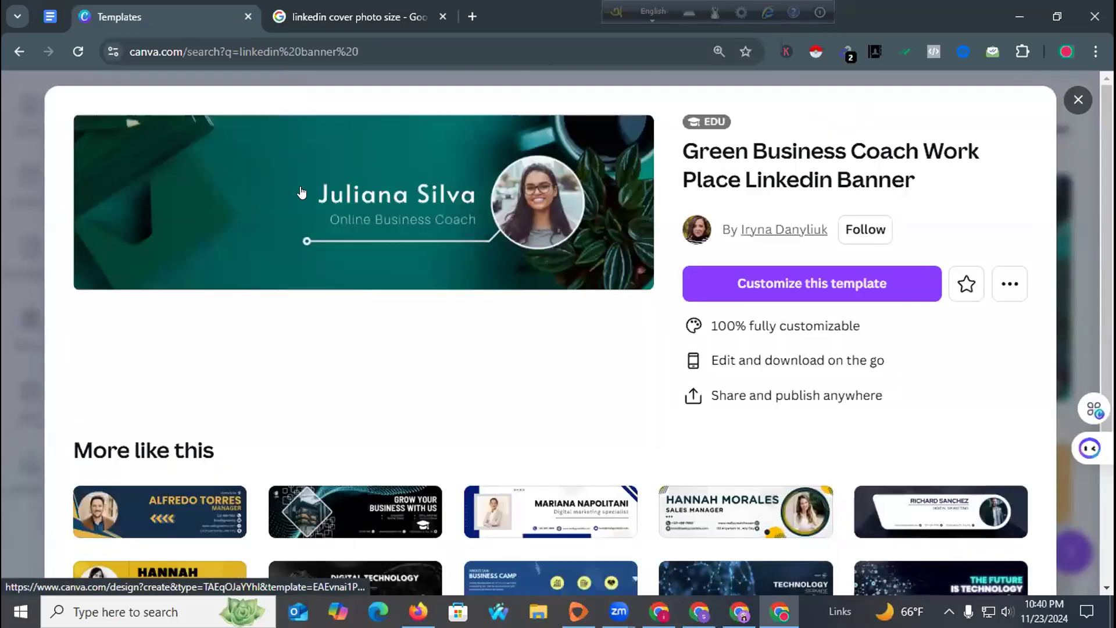
Start a new design from the banner template and browse the previously uploaded images.
click(282, 174)
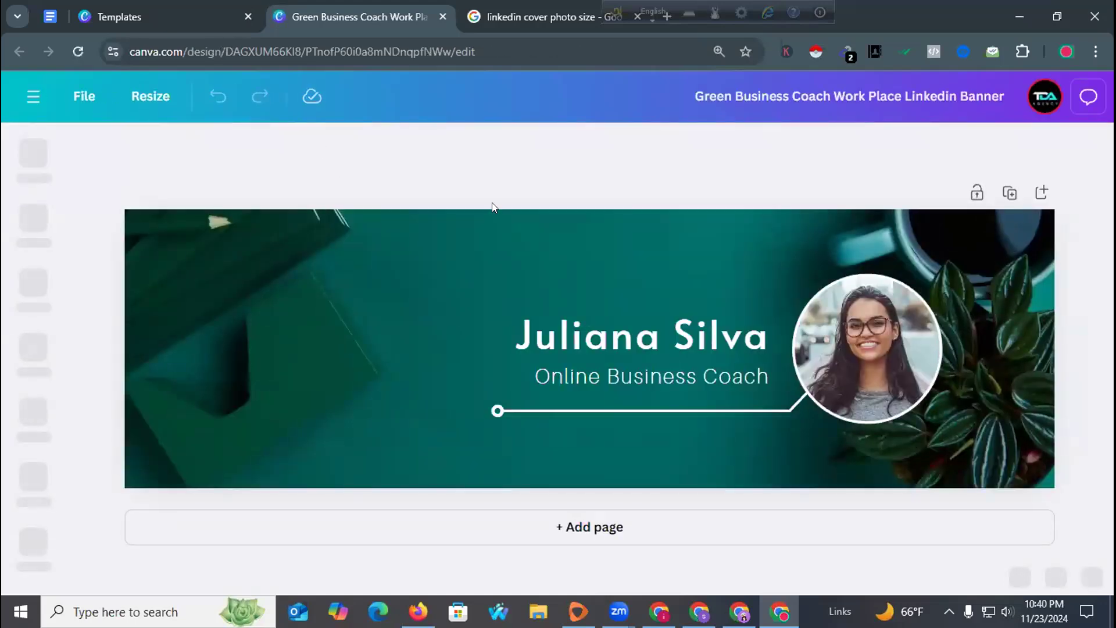
click(33, 414)
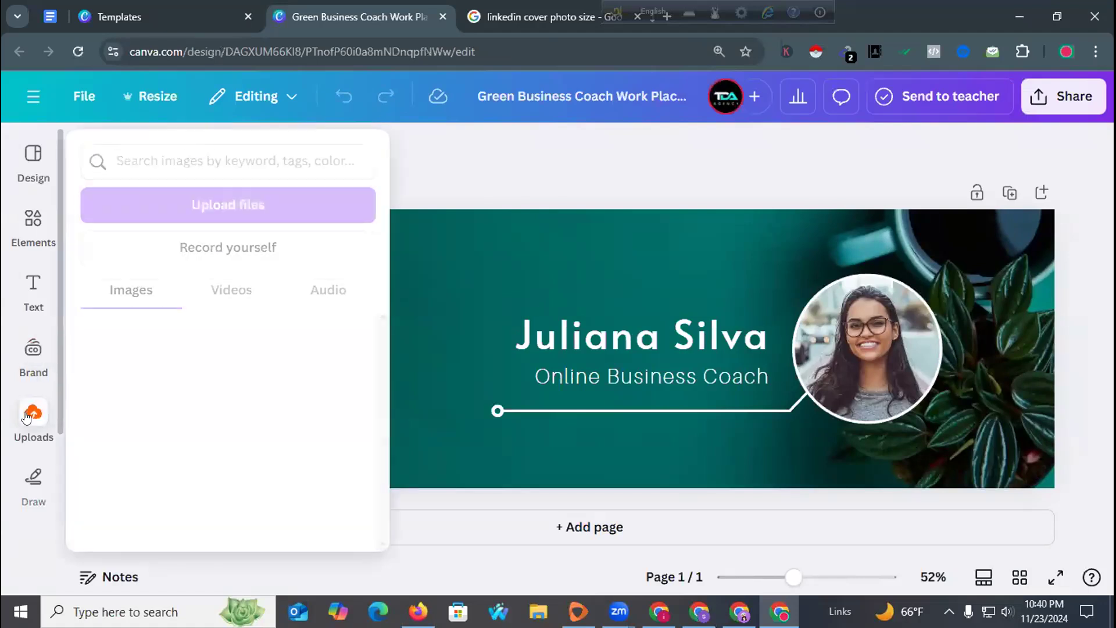
scroll(165, 421, down, 10)
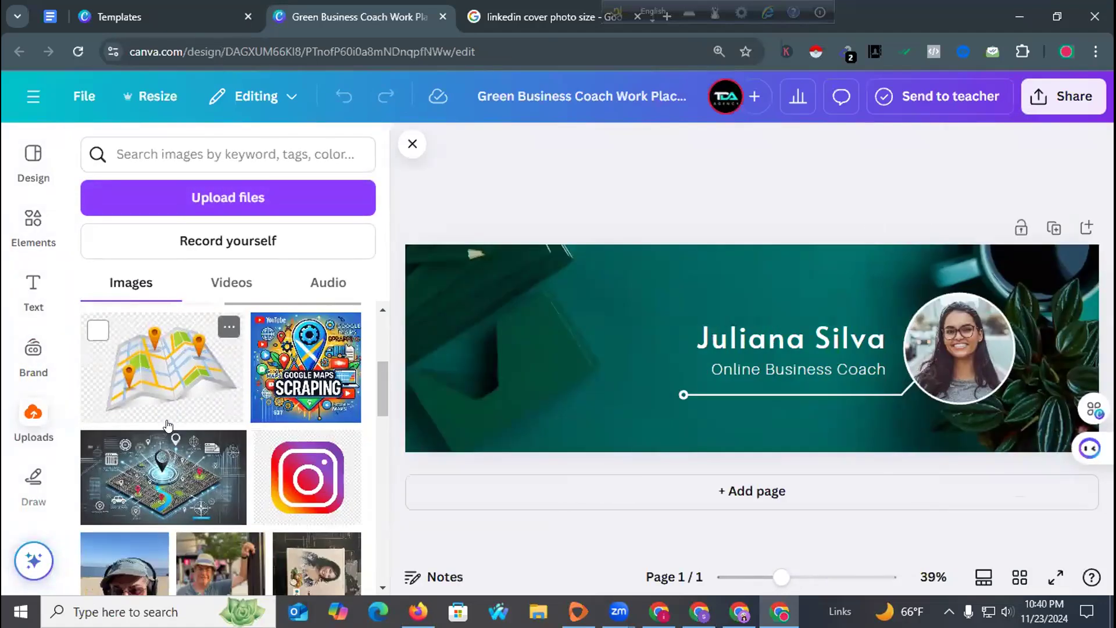
scroll(168, 426, down, 5)
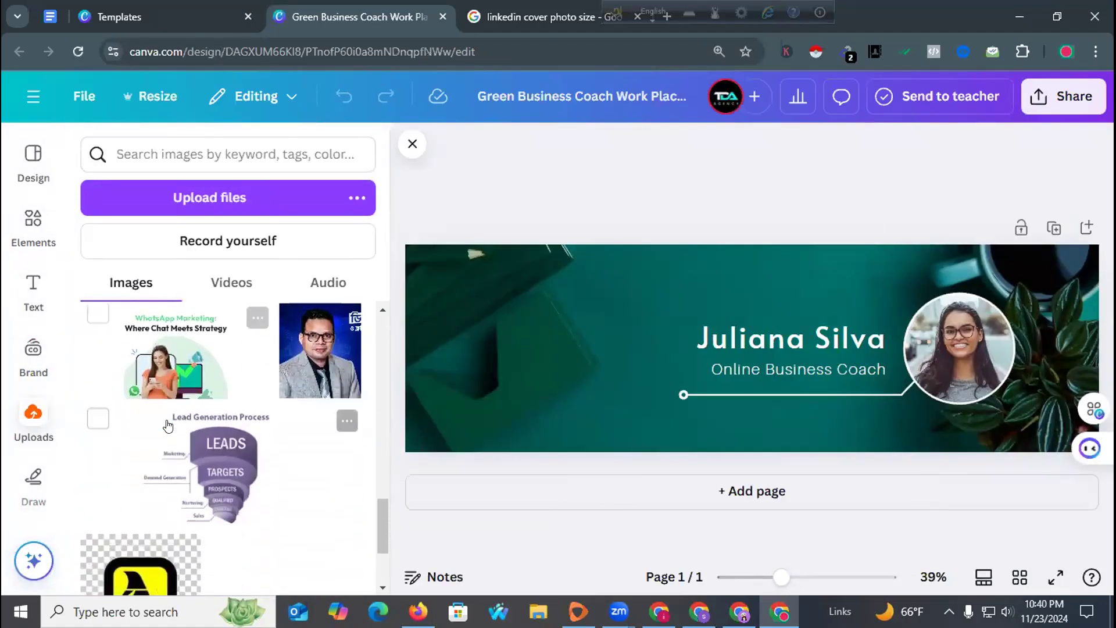
scroll(167, 424, up, 3)
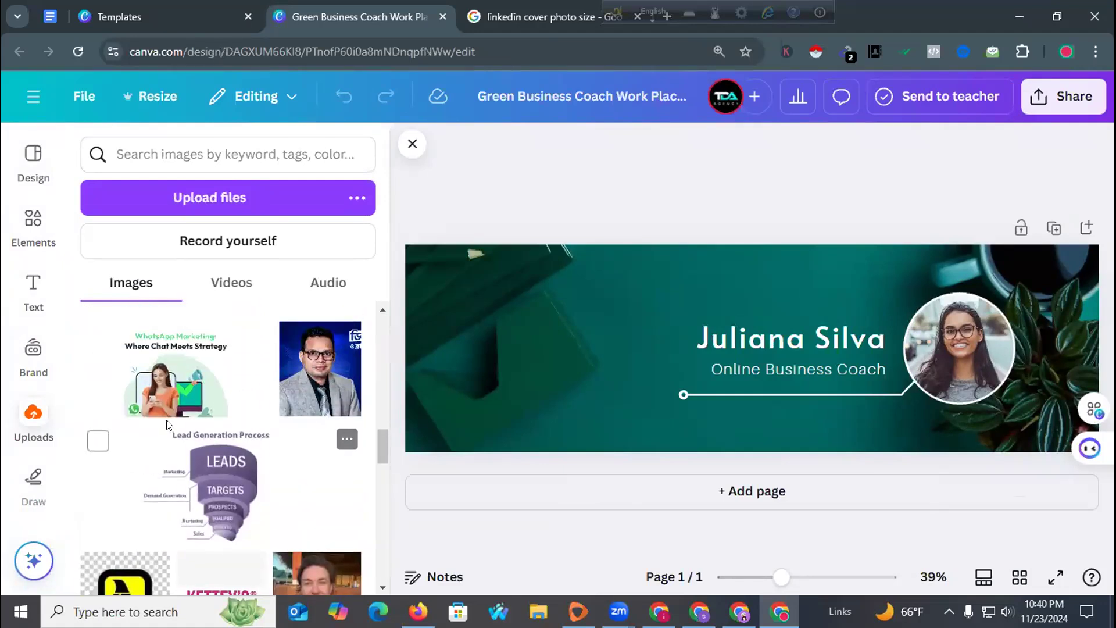
Drop the uploaded headshot into the round photo frame and check its placement.
drag(317, 372, 959, 337)
click(910, 344)
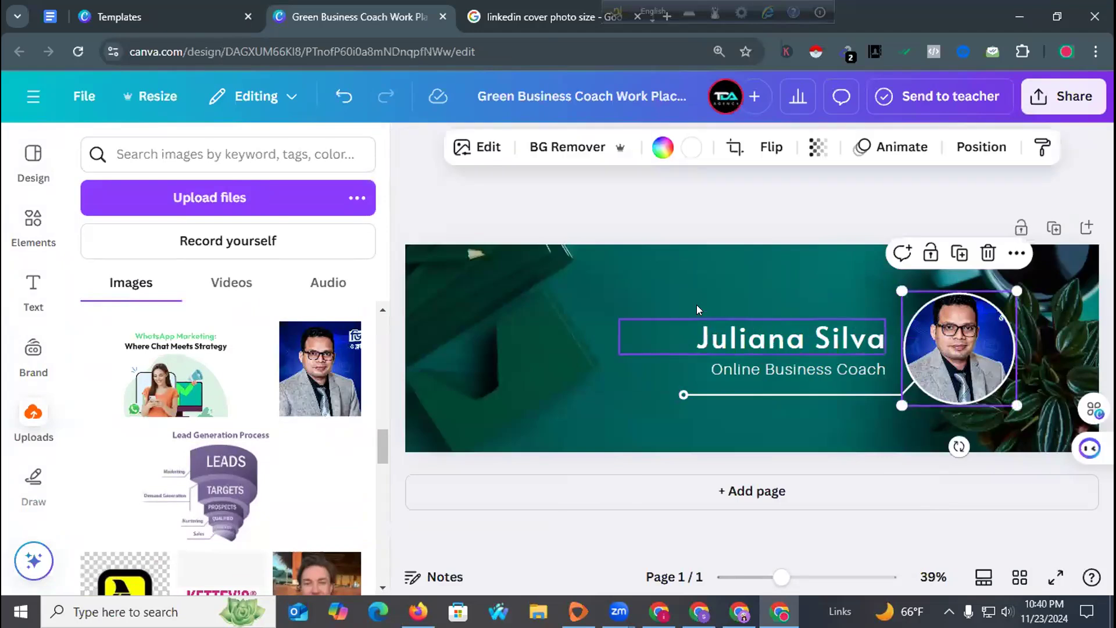
click(687, 196)
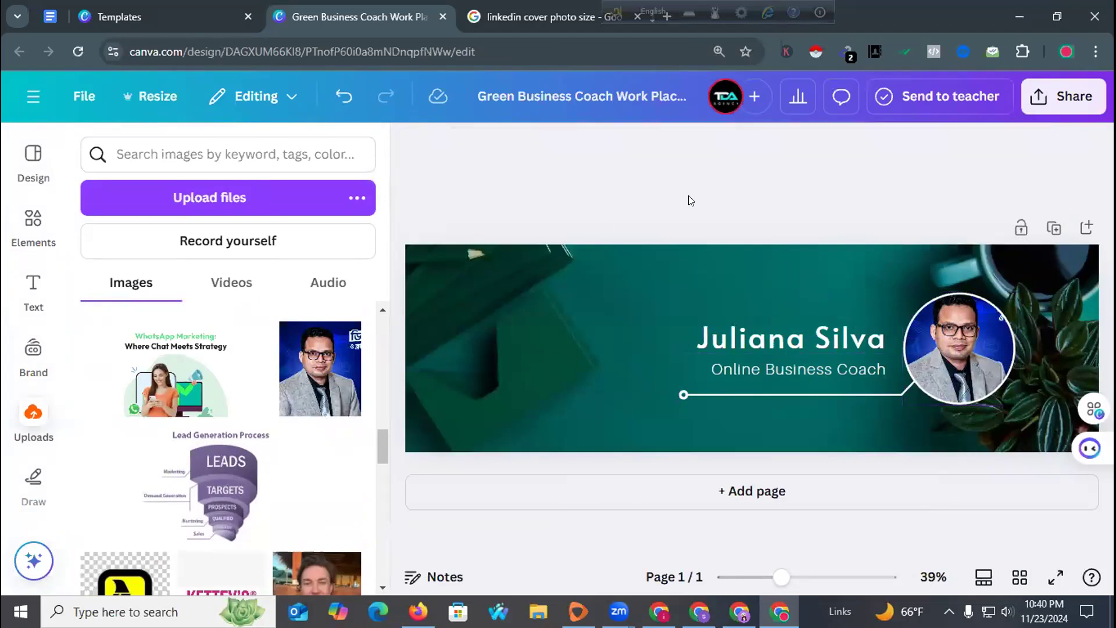
Replace the sample name in the headline with the owner's full name.
double_click(715, 329)
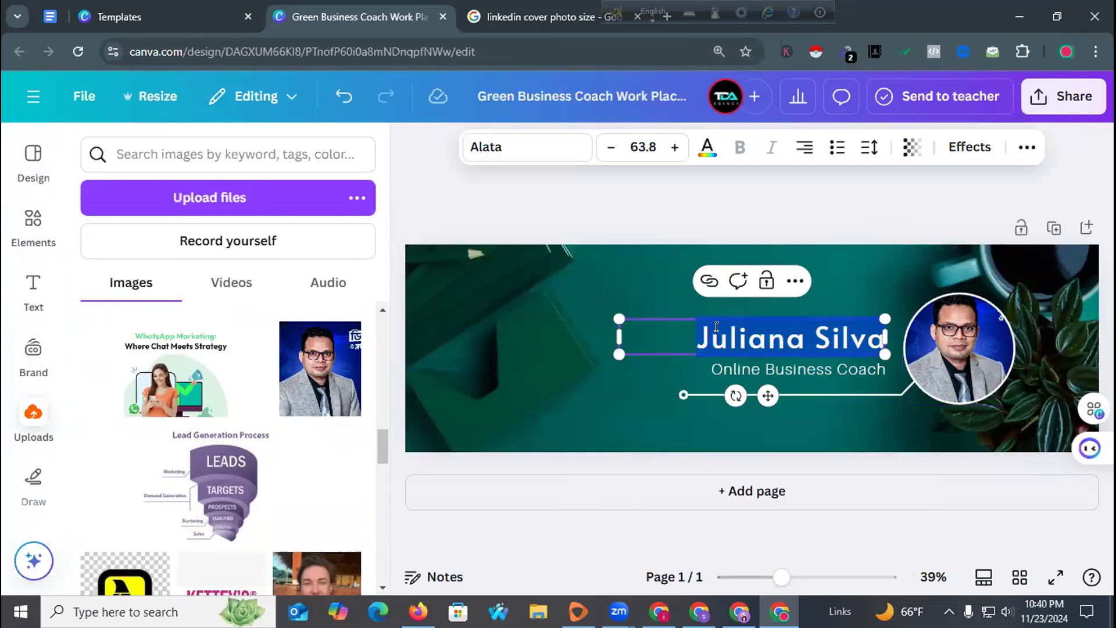
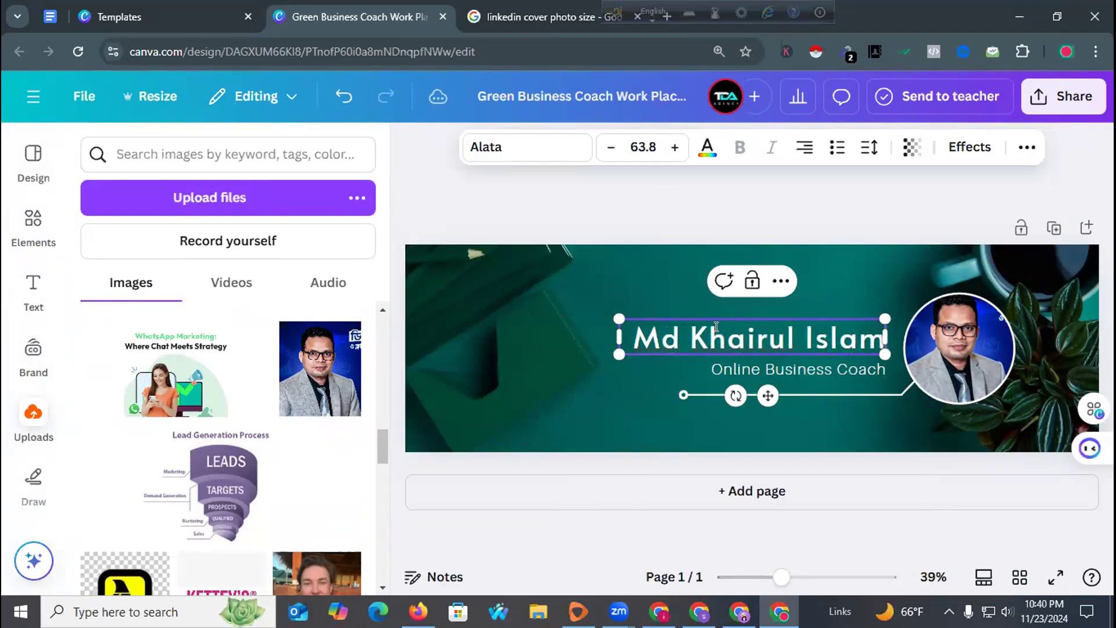
Change 'Coach' to 'Promoter' so the subtitle reads 'Online Business Promoter'.
click(746, 365)
click(746, 367)
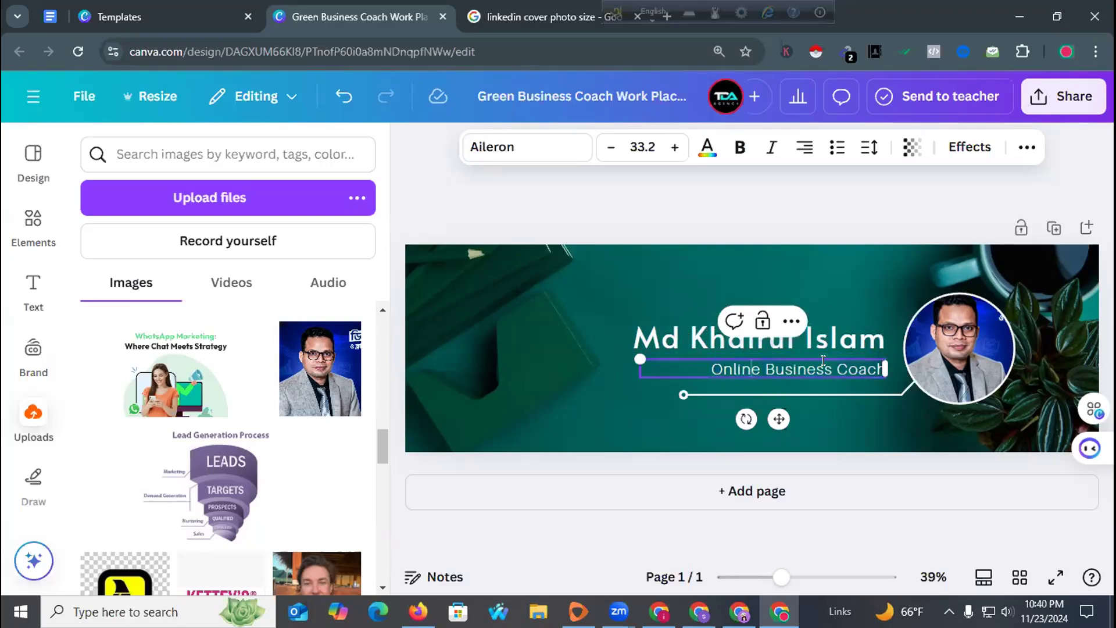
double_click(846, 361)
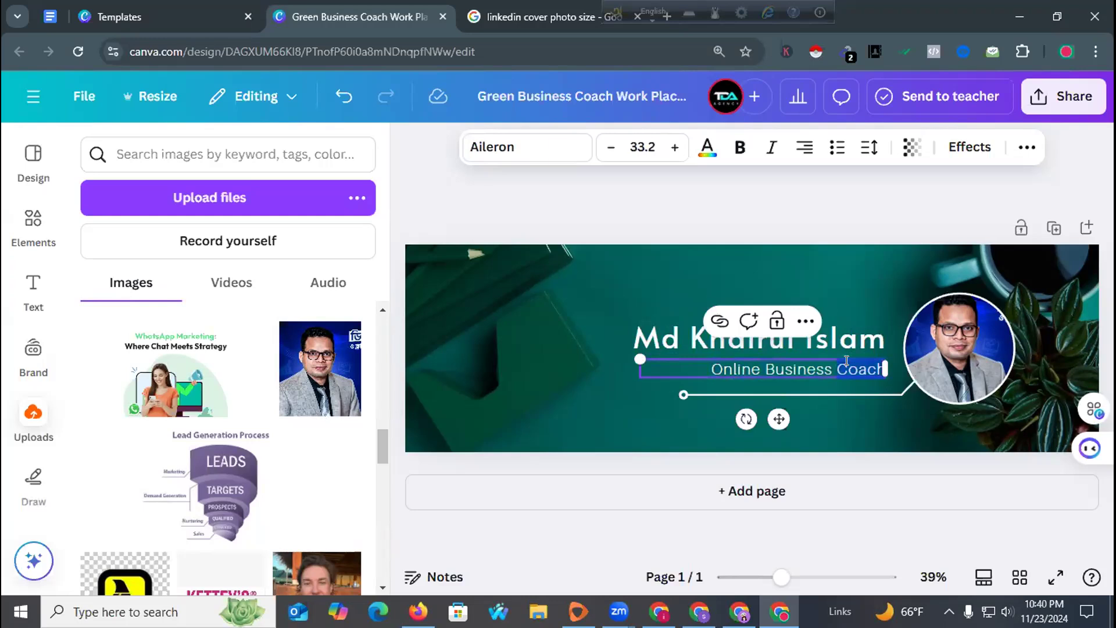
text(Promote)
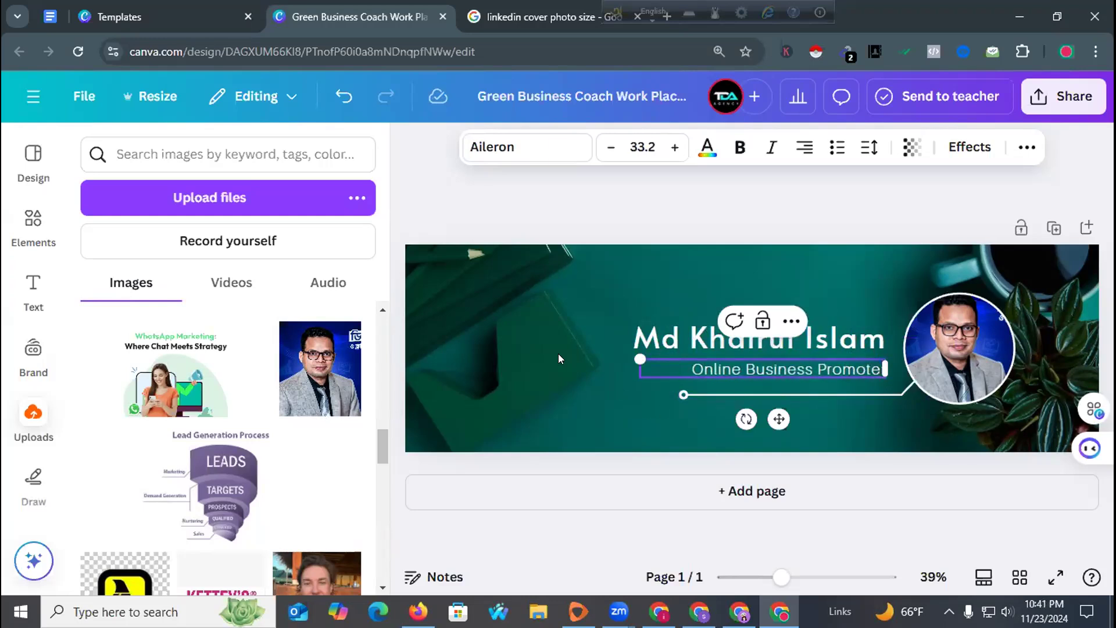
click(558, 359)
Shrink the name title slightly and nudge it lower on the banner.
click(623, 351)
drag(615, 350, 657, 349)
click(638, 327)
drag(756, 323, 756, 327)
click(590, 313)
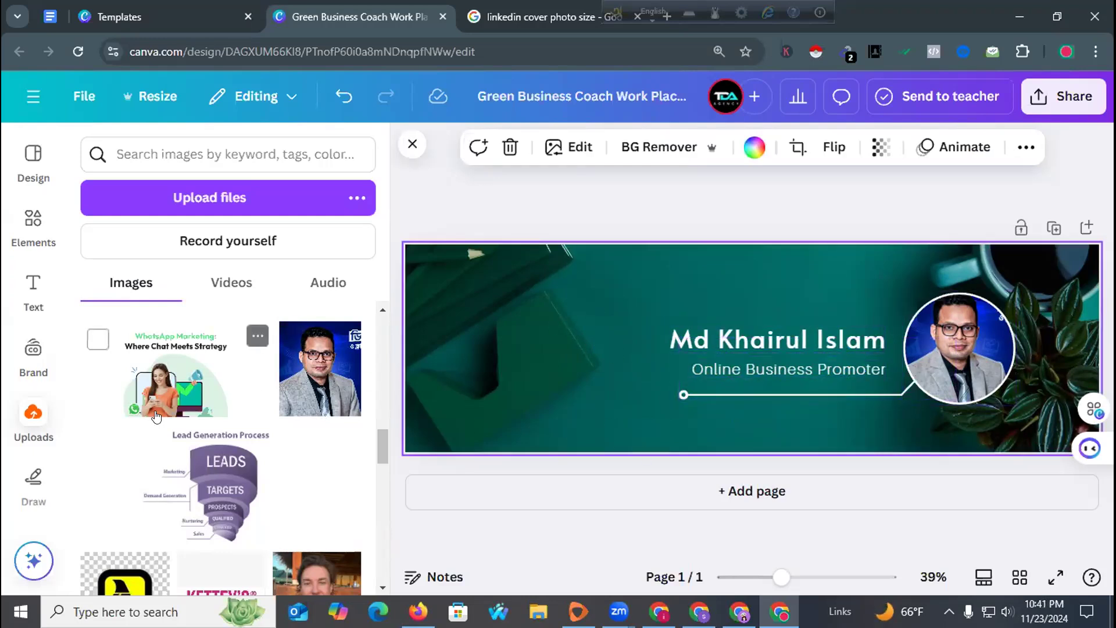
scroll(230, 403, down, 5)
scroll(230, 402, down, 8)
scroll(227, 403, up, 4)
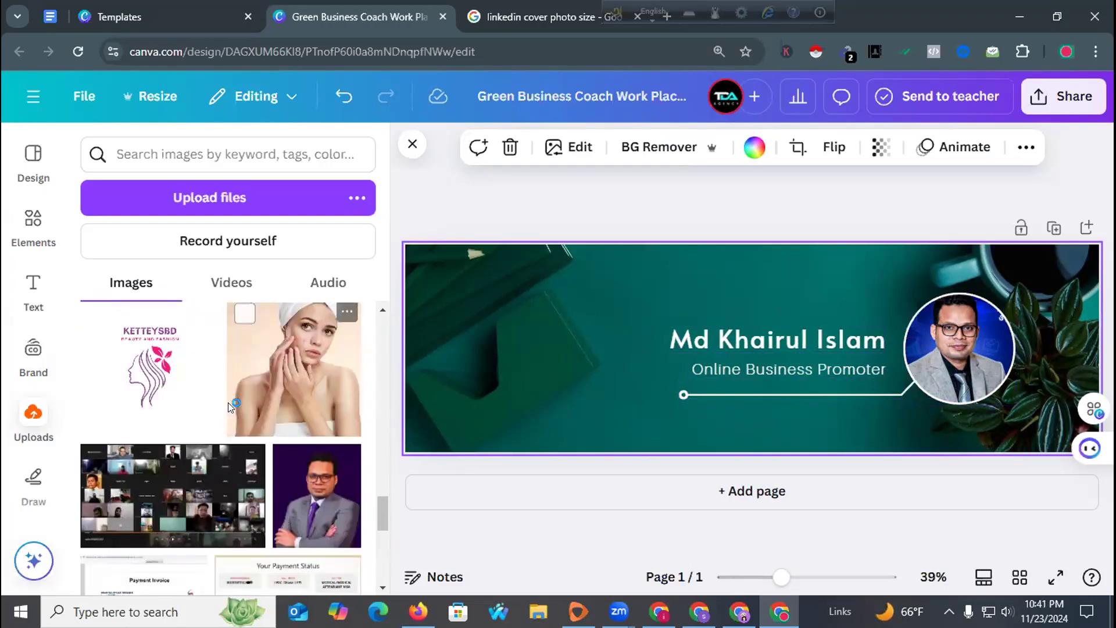
scroll(227, 402, down, 10)
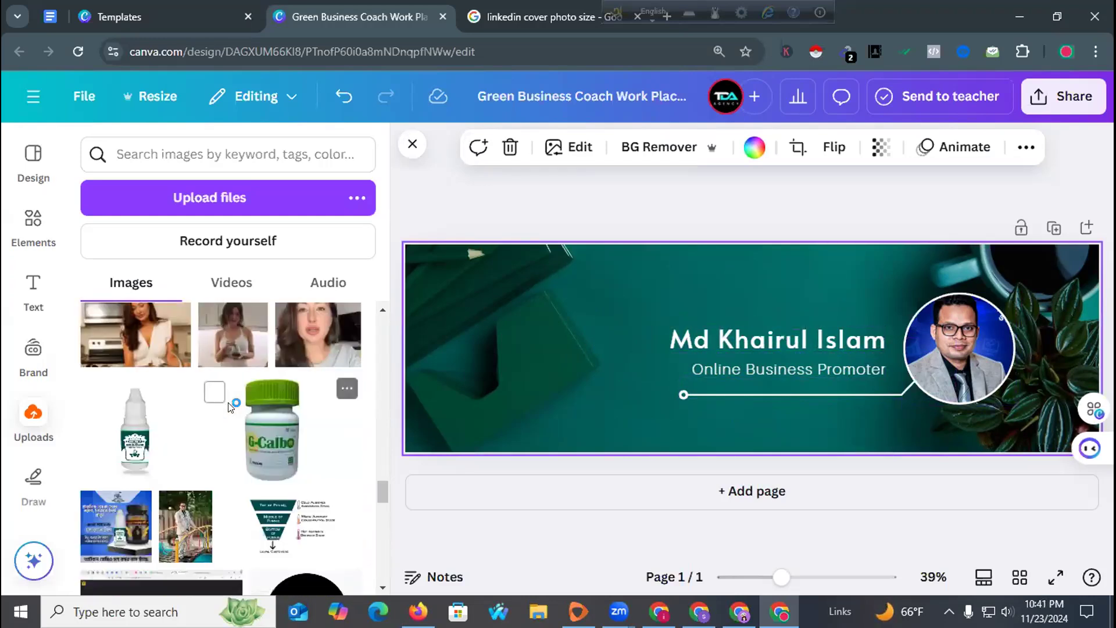
scroll(229, 407, down, 10)
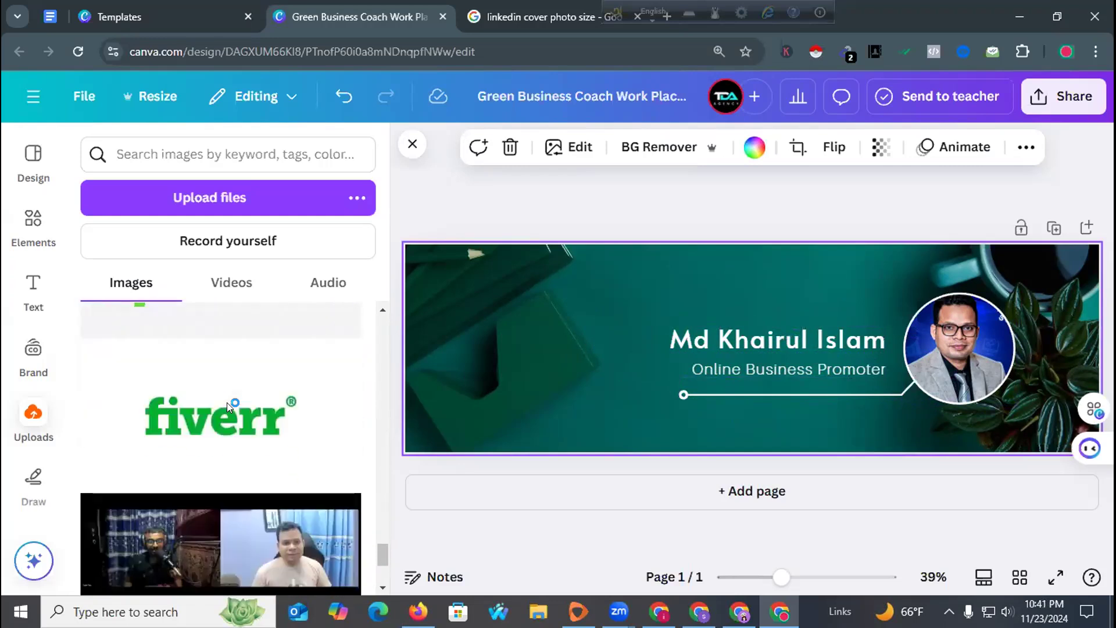
scroll(228, 407, down, 5)
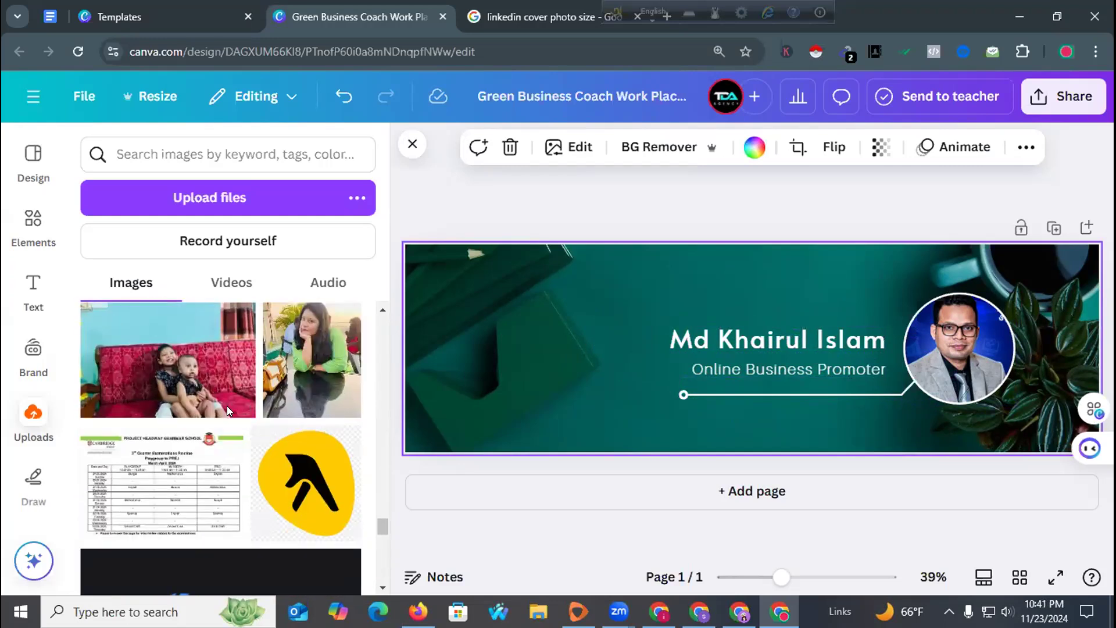
scroll(228, 411, down, 10)
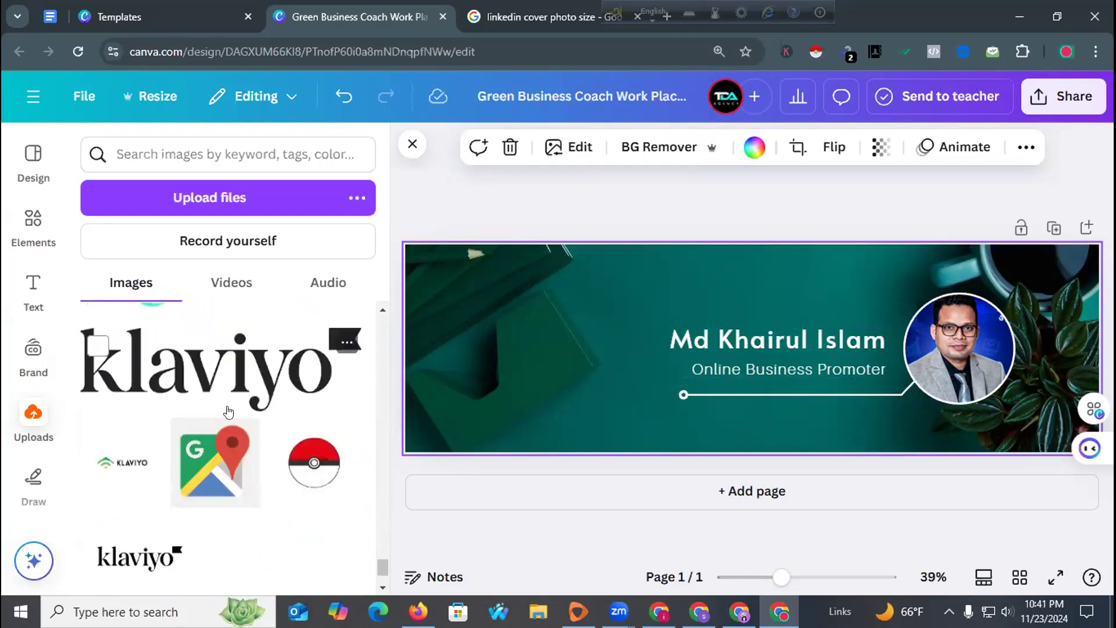
scroll(284, 414, down, 3)
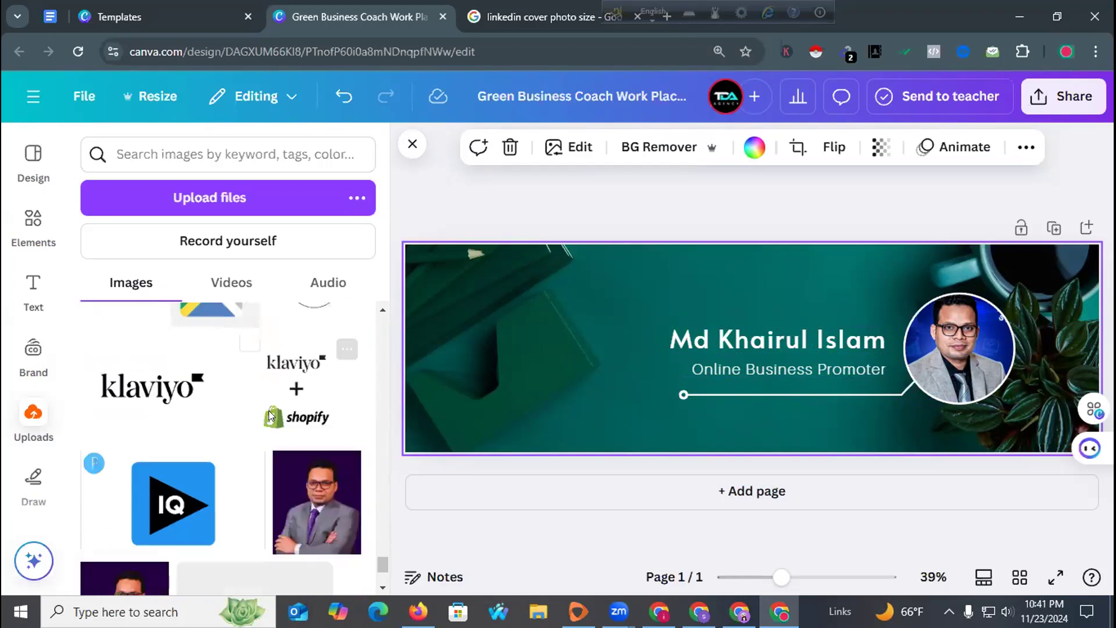
click(802, 211)
click(1041, 99)
scroll(848, 356, down, 3)
click(554, 177)
Create a resized copy of the banner at a custom 1584 × 396 px, LinkedIn's cover size.
click(146, 99)
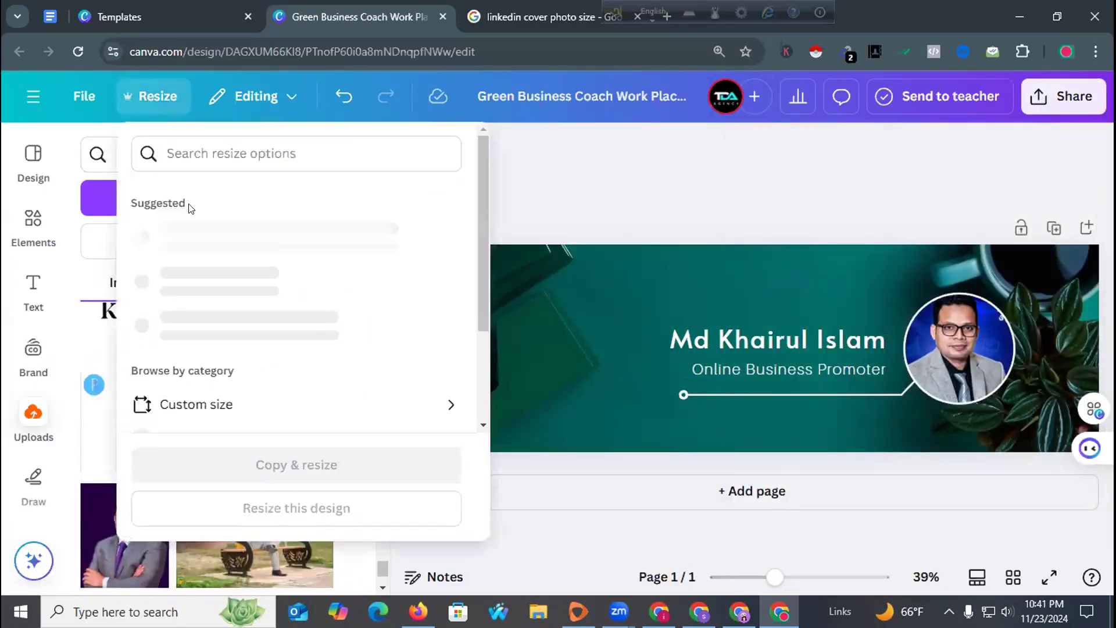
click(167, 379)
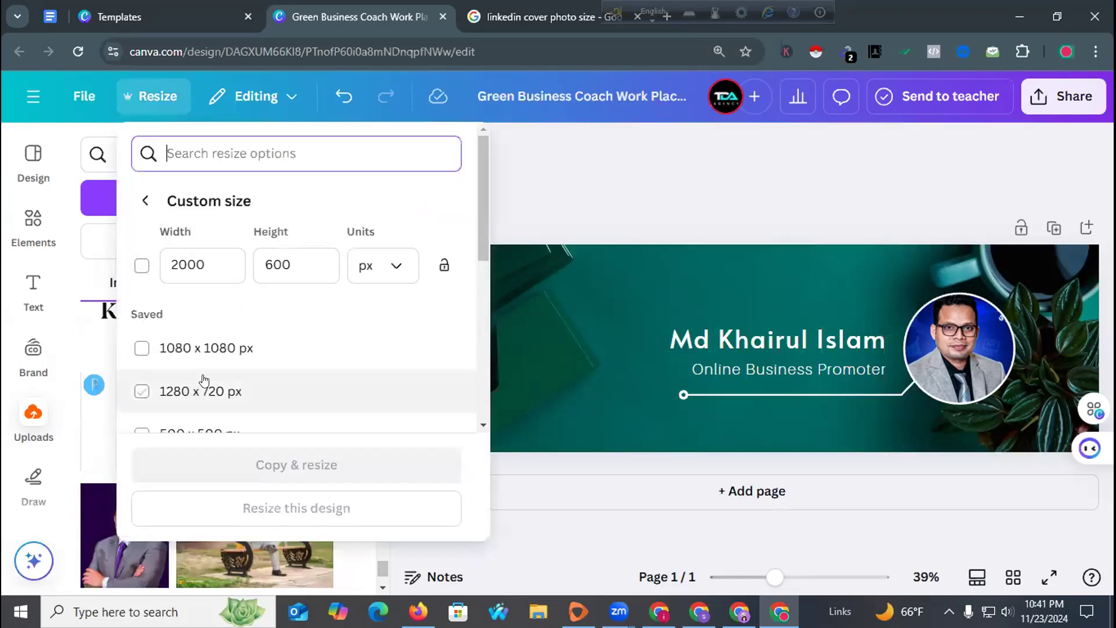
double_click(205, 267)
click(579, 6)
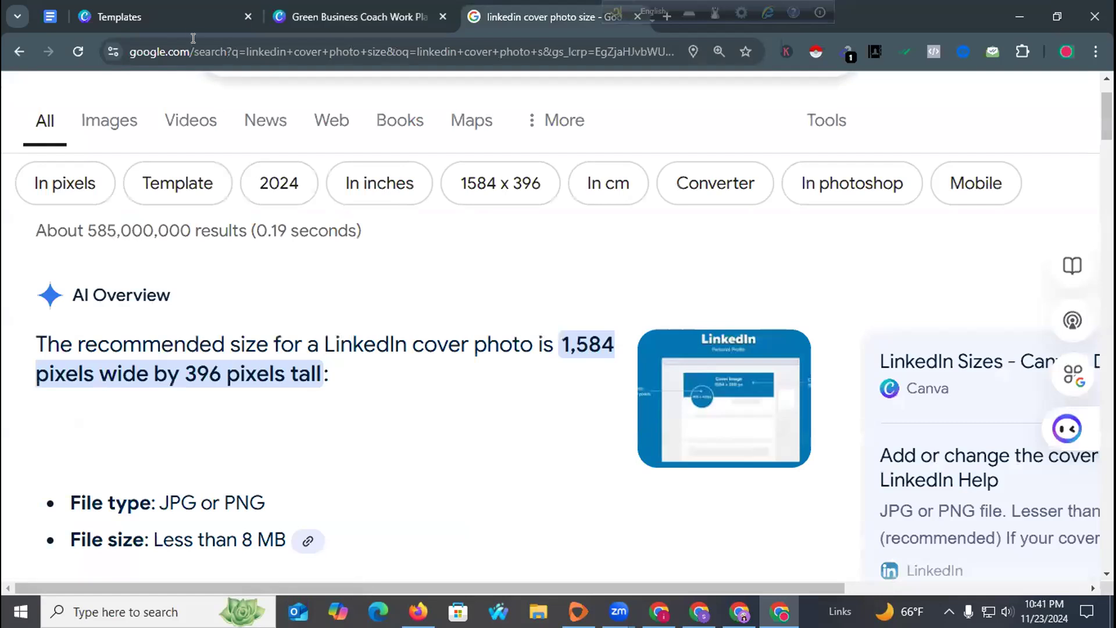
click(355, 16)
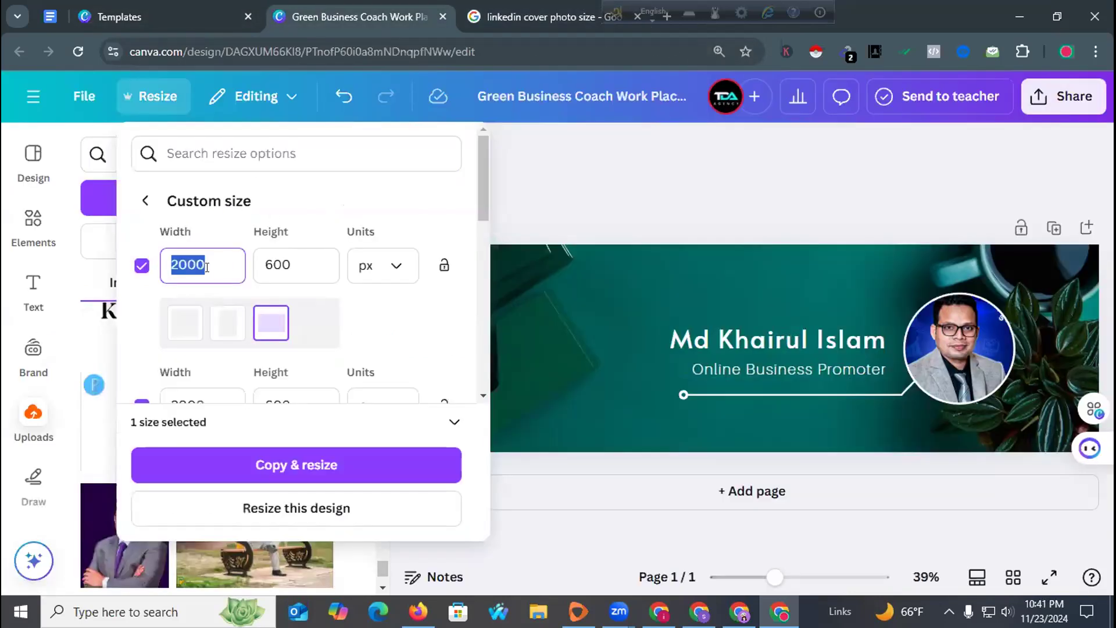
text(15)
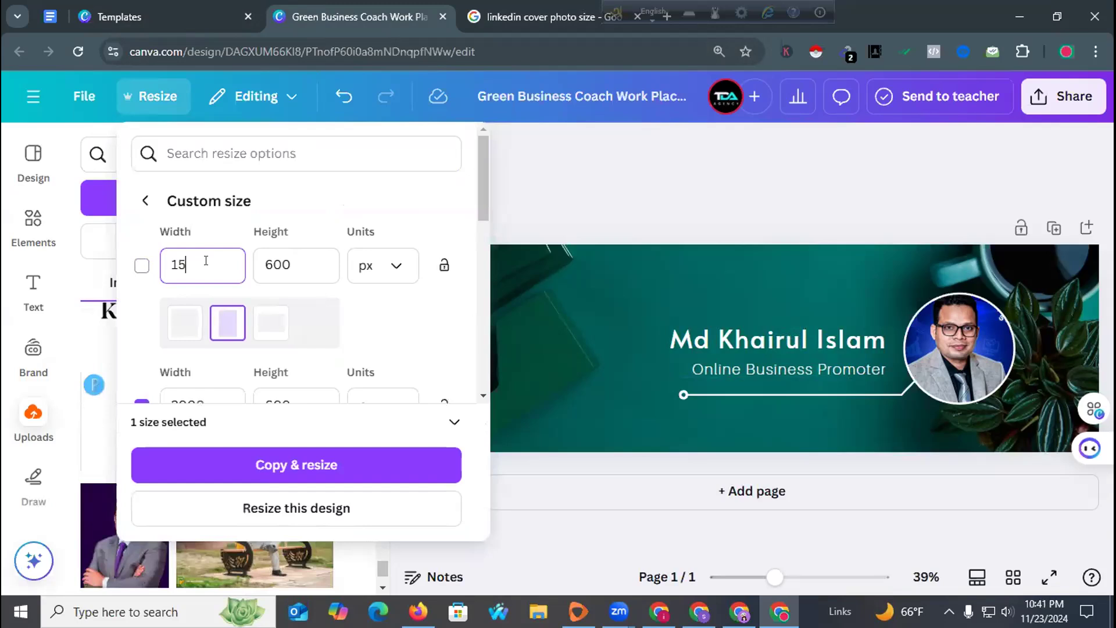
text(4)
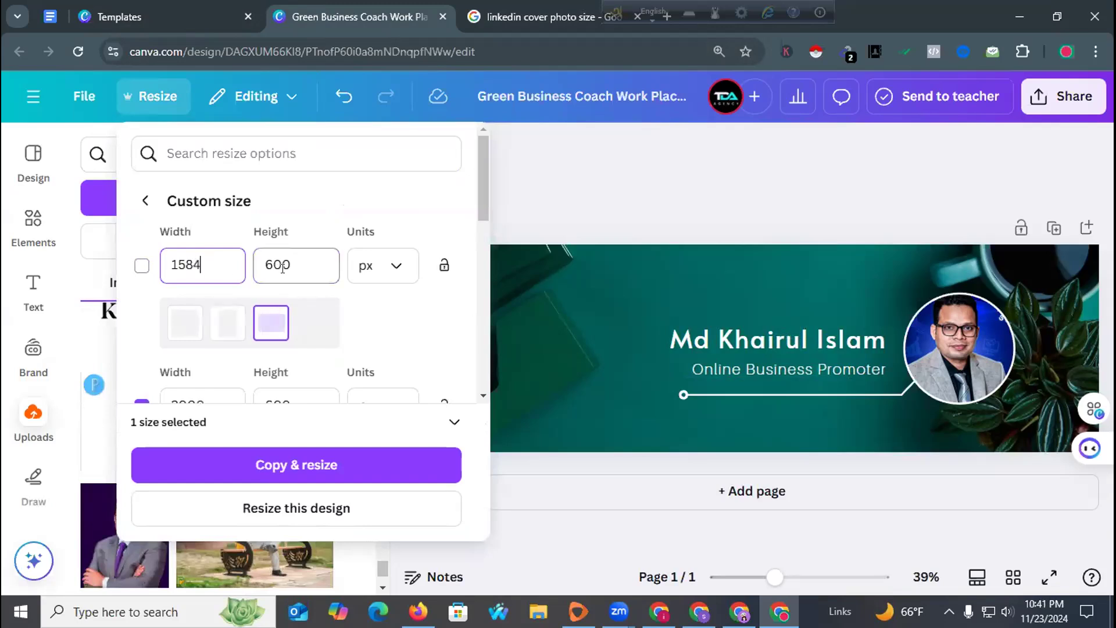
key(Tab)
text(3)
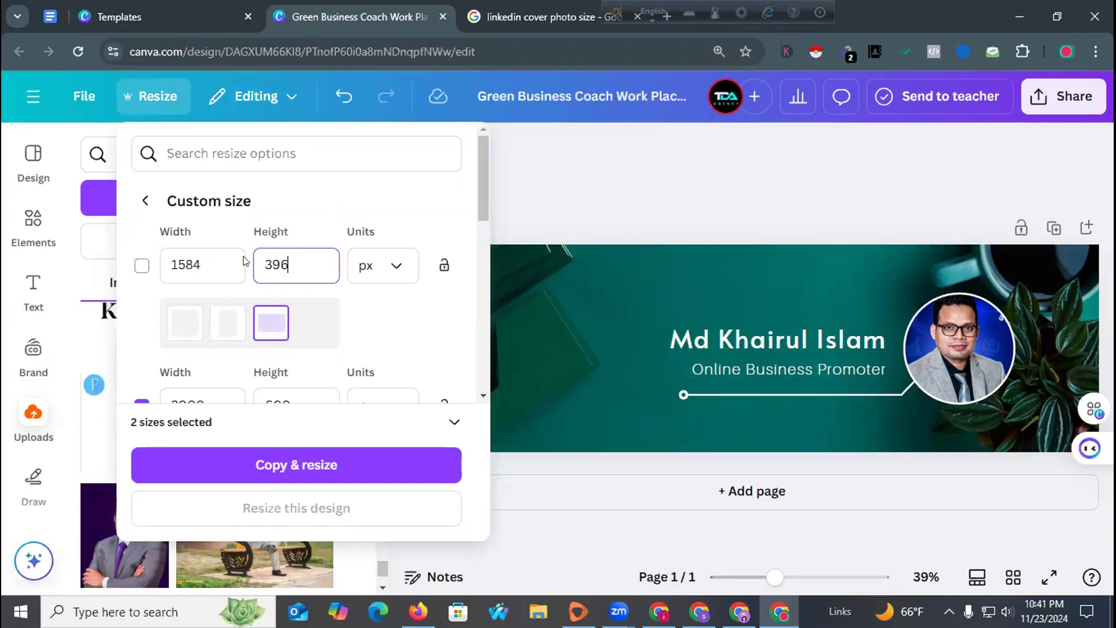
click(294, 467)
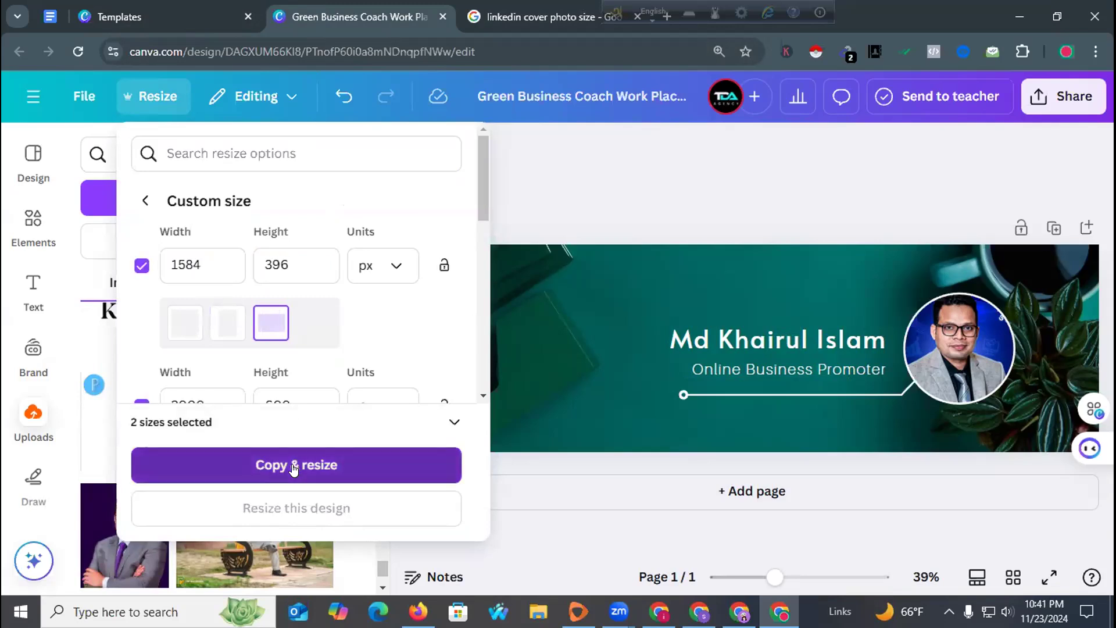
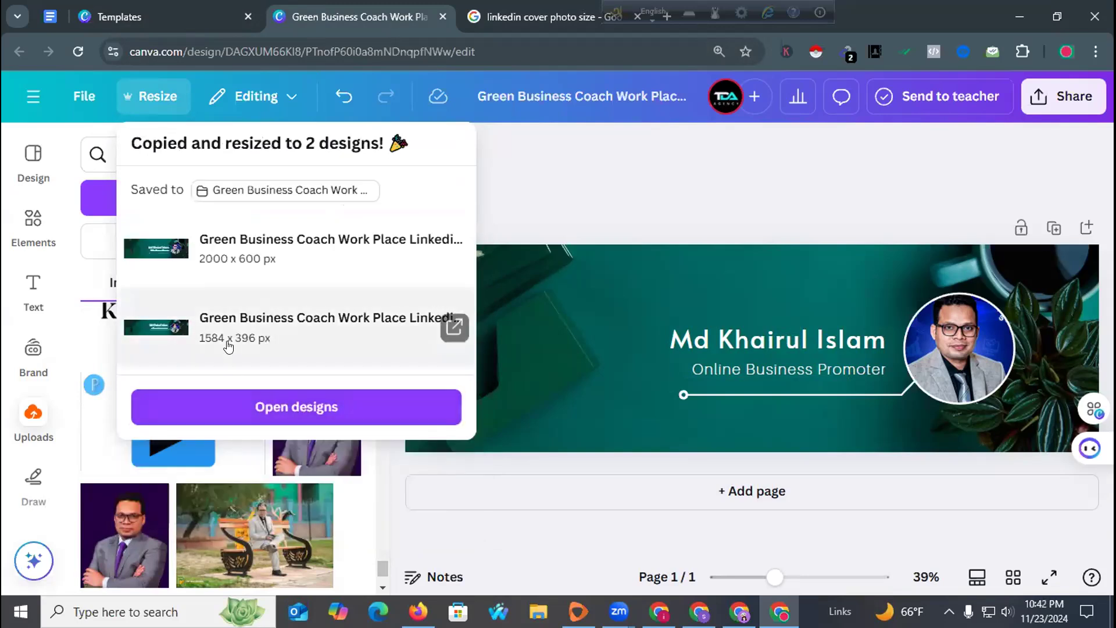
Always allow Canva's pop-ups so the 2000 × 600 and 1584 × 396 px copies can open.
click(224, 406)
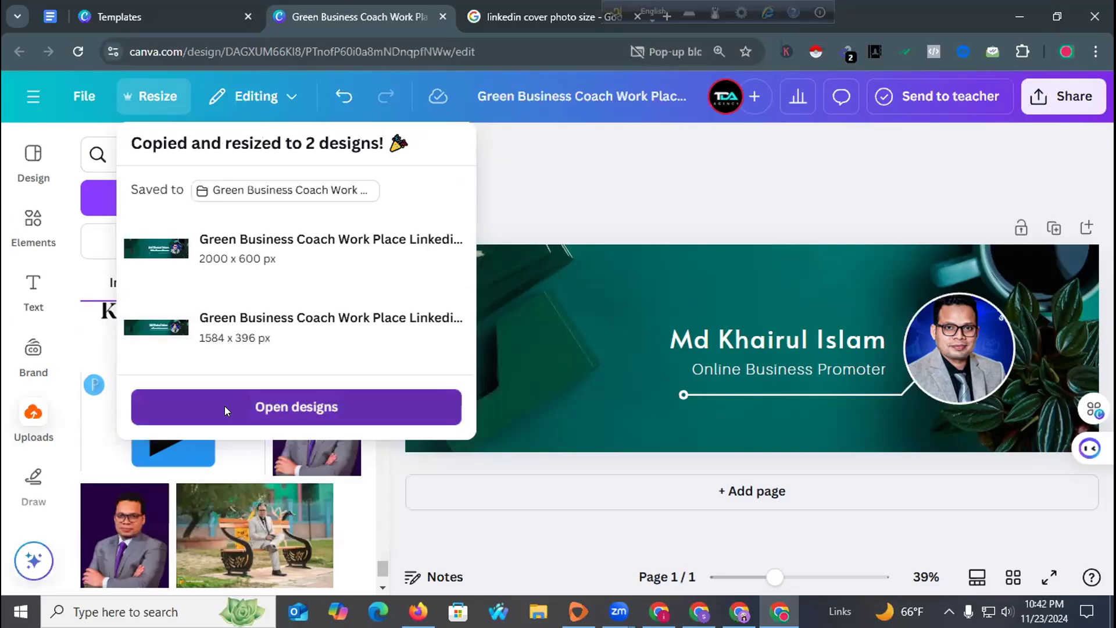
click(381, 459)
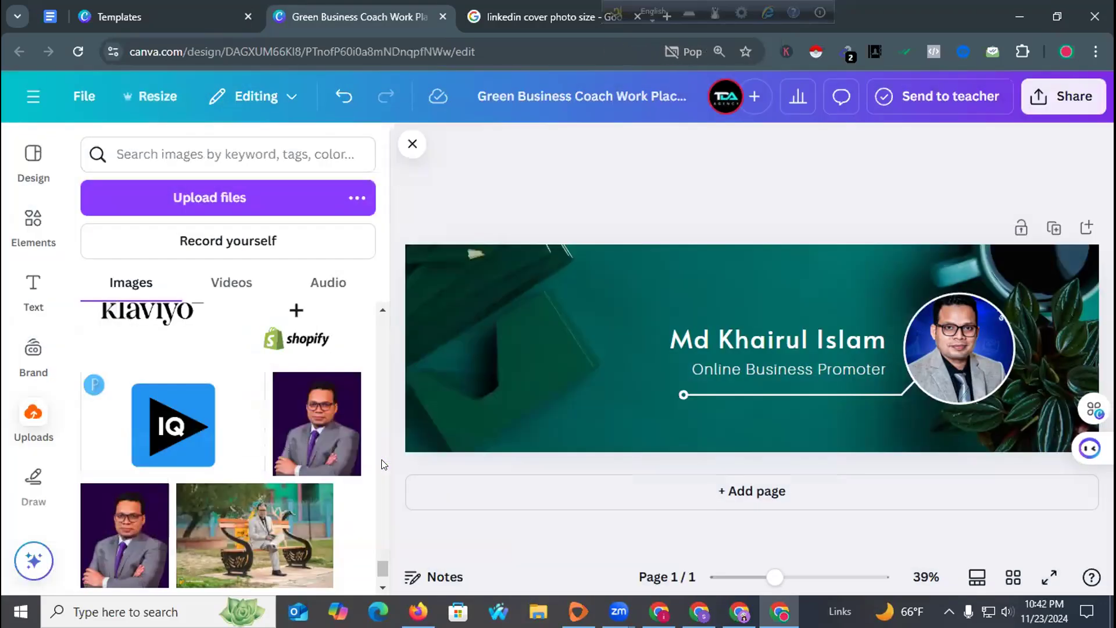
click(691, 50)
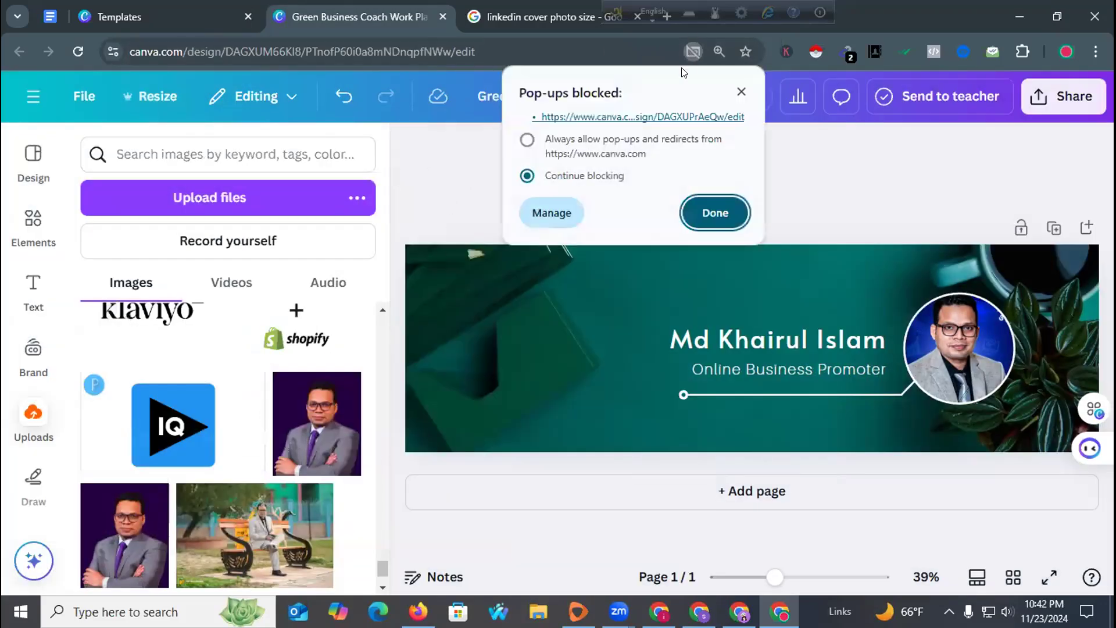
click(540, 146)
click(695, 214)
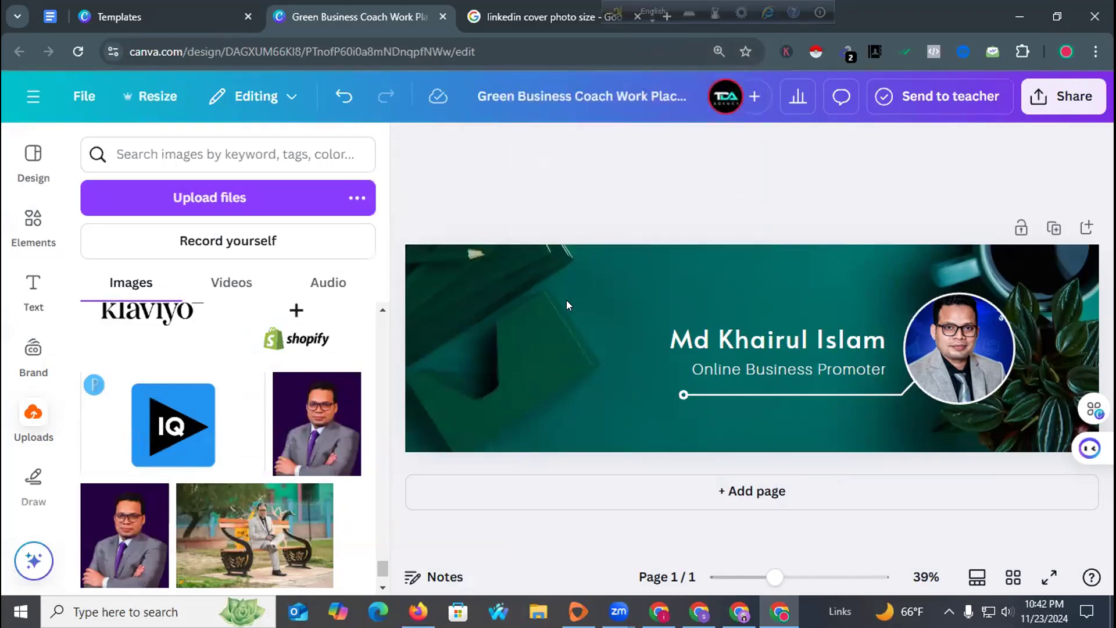
In Resize, enter a custom width of 1584 px for the banner.
click(139, 99)
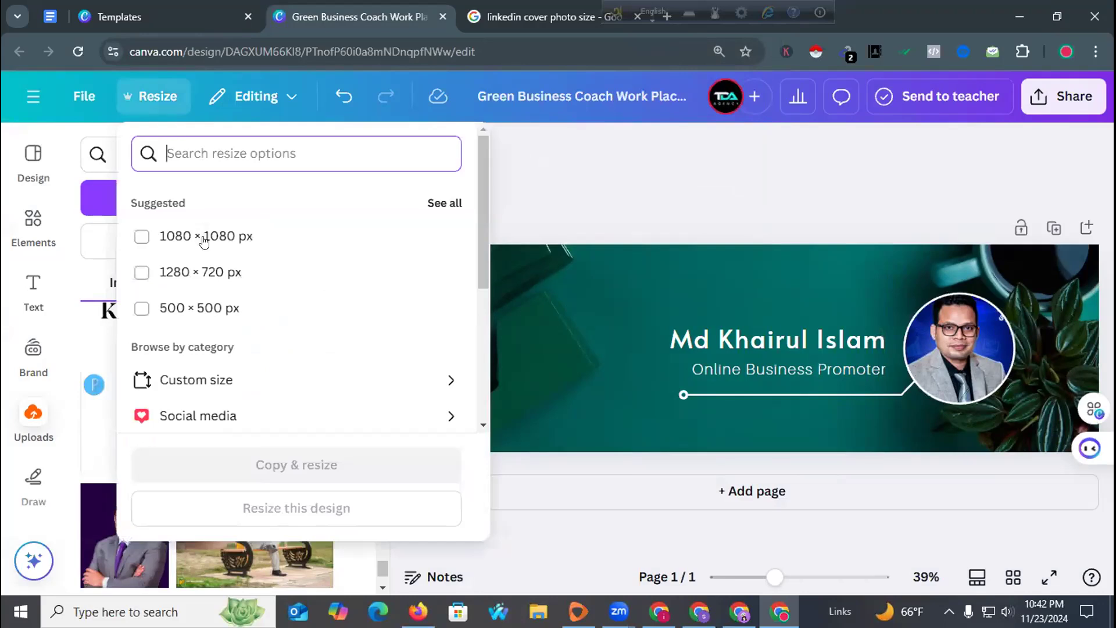
scroll(217, 326, down, 4)
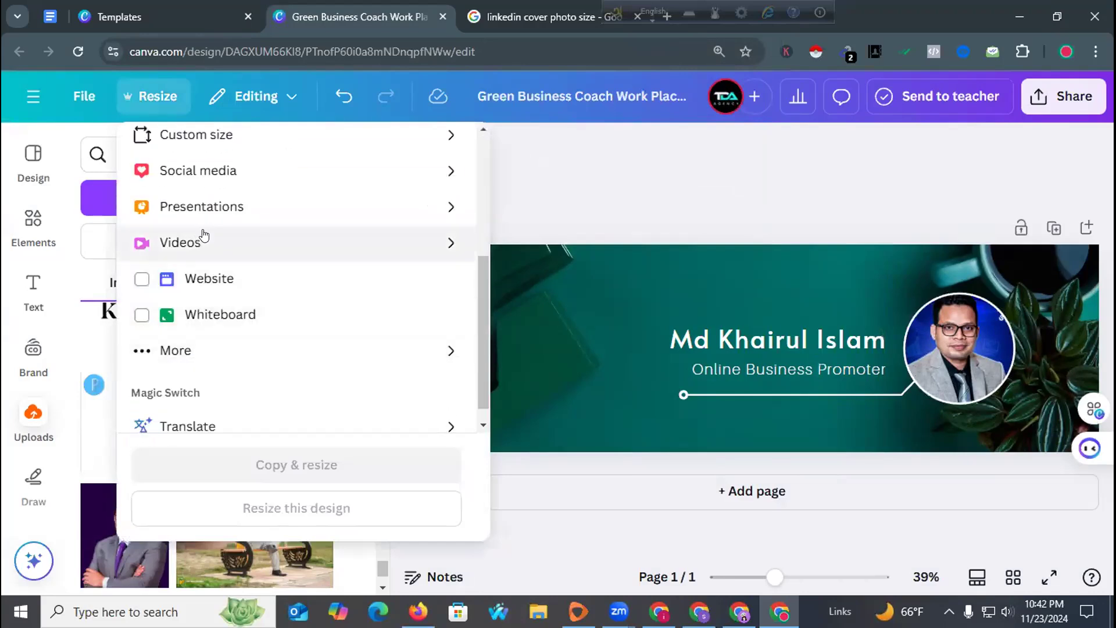
scroll(204, 239, up, 4)
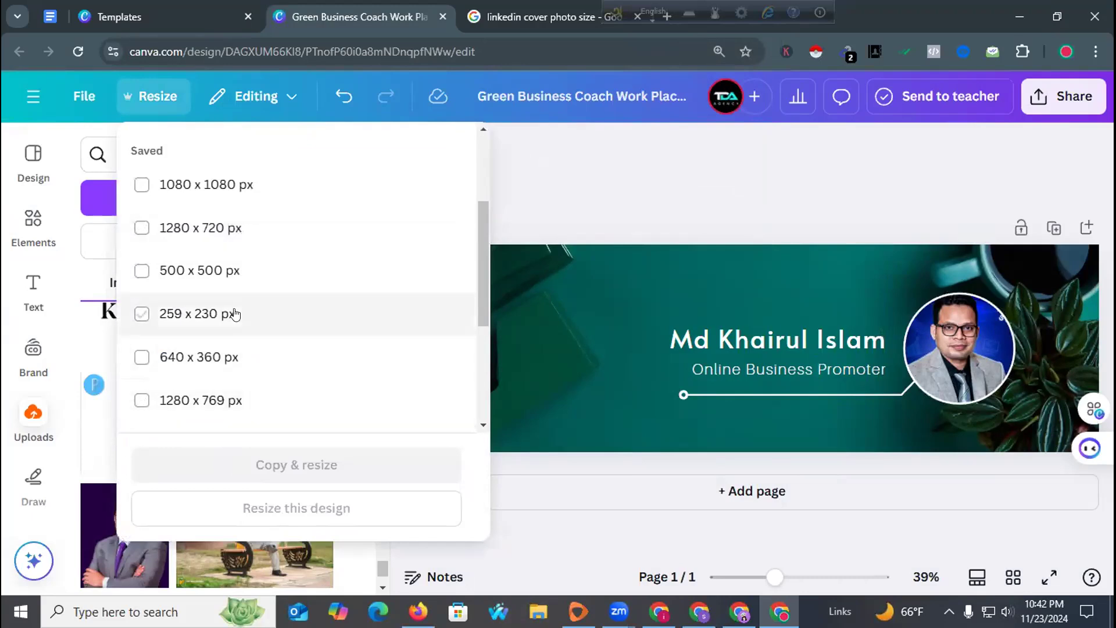
scroll(234, 314, down, 4)
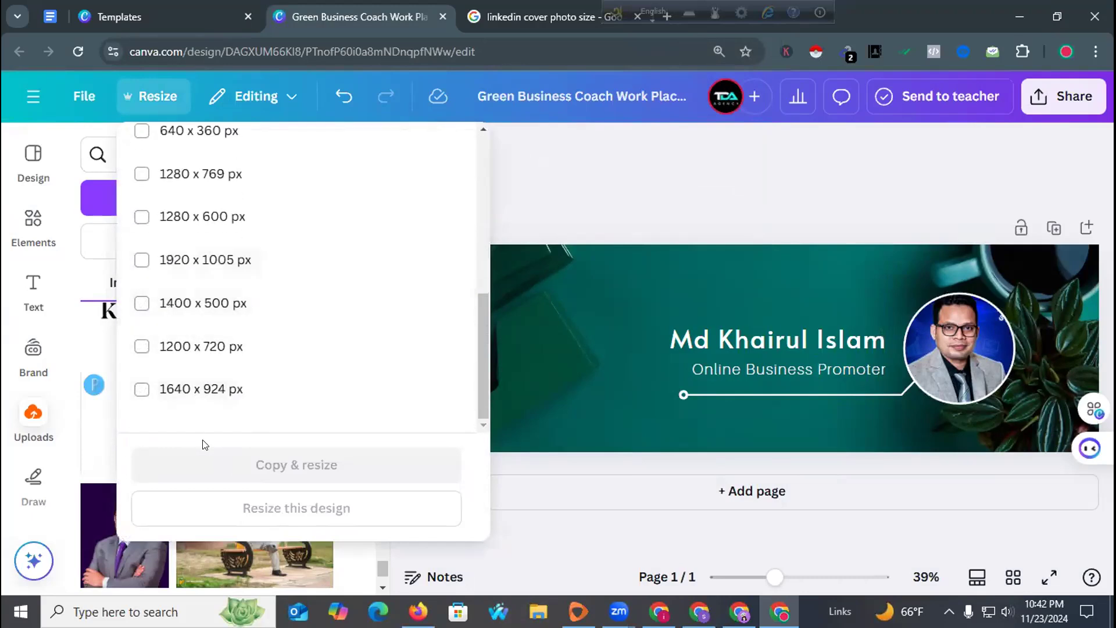
scroll(254, 372, up, 5)
click(191, 263)
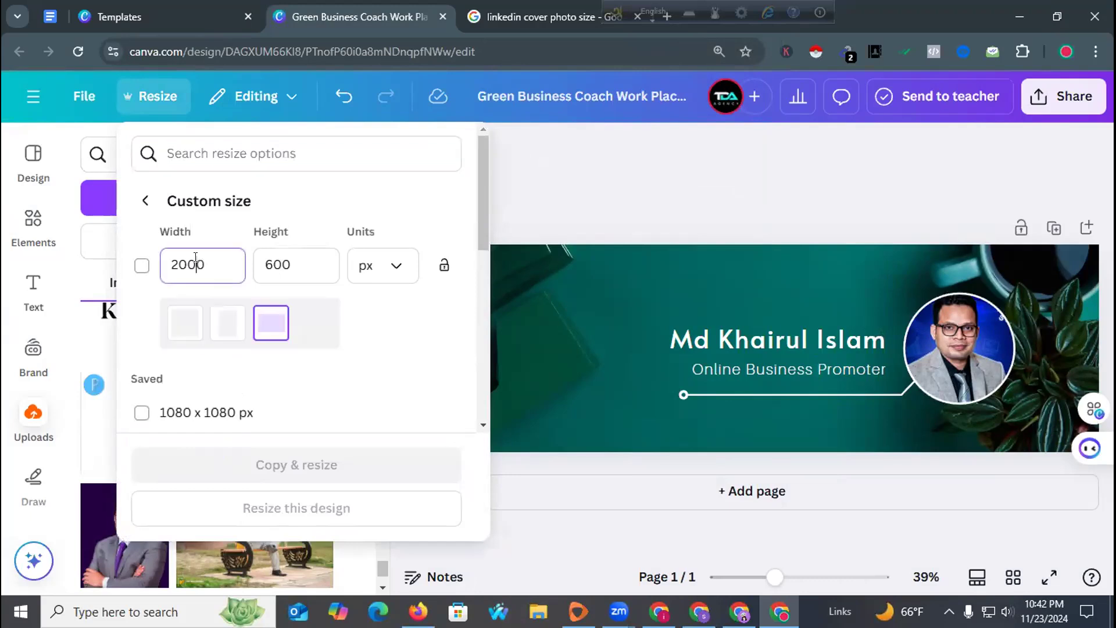
key(ctrl+a)
text(1)
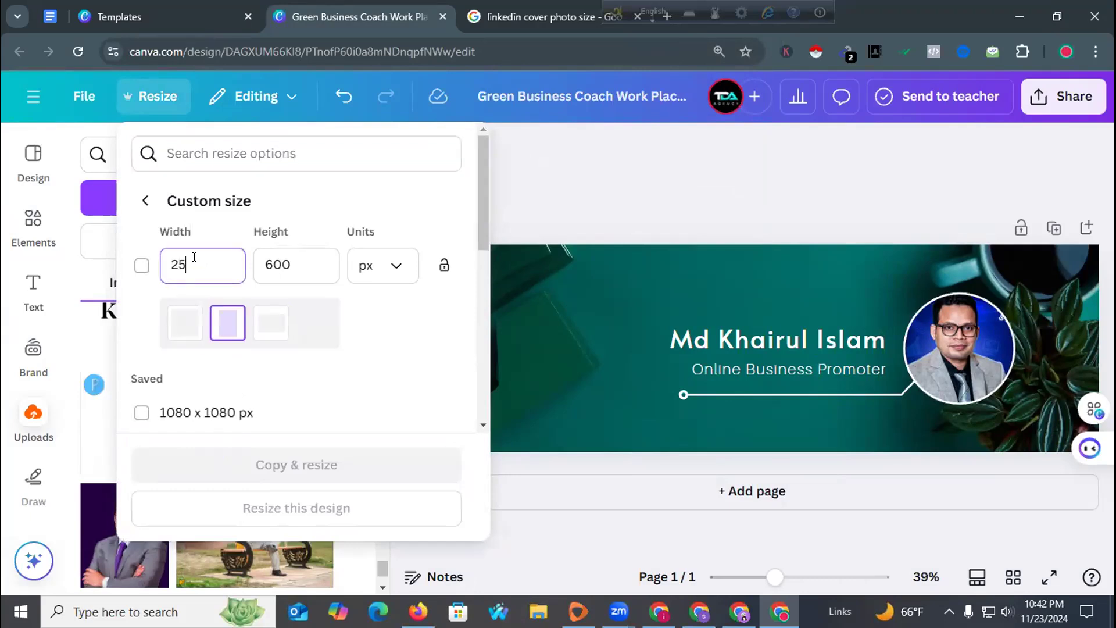
text(584)
drag(176, 268, 170, 268)
text(1)
Set the height to 396 px and resize this design, confirming after the preview.
key(Tab)
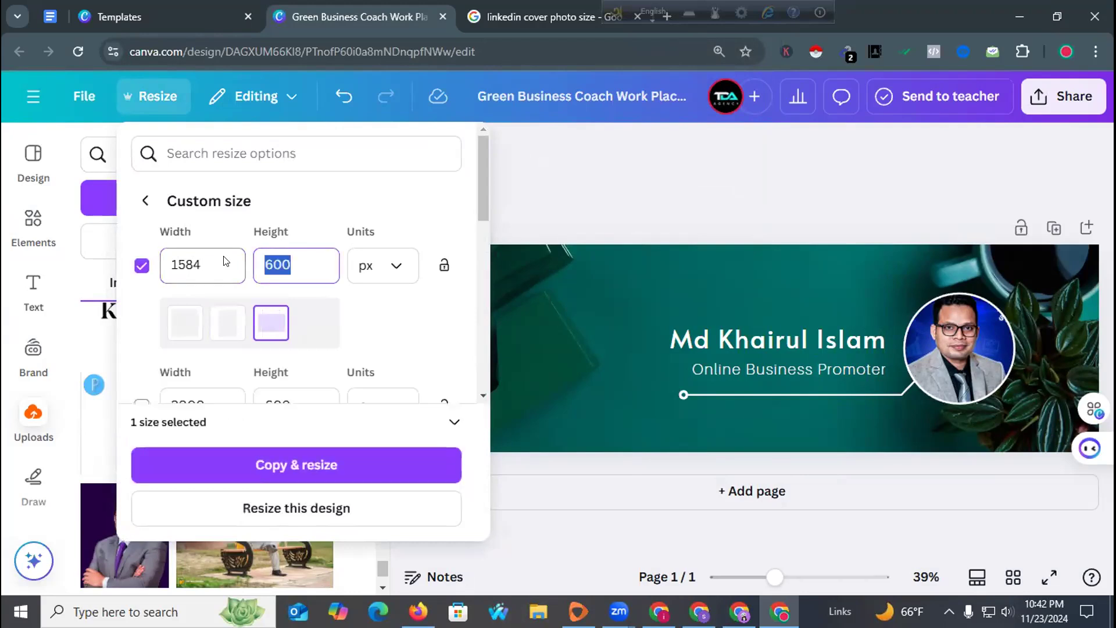
text(396)
click(270, 505)
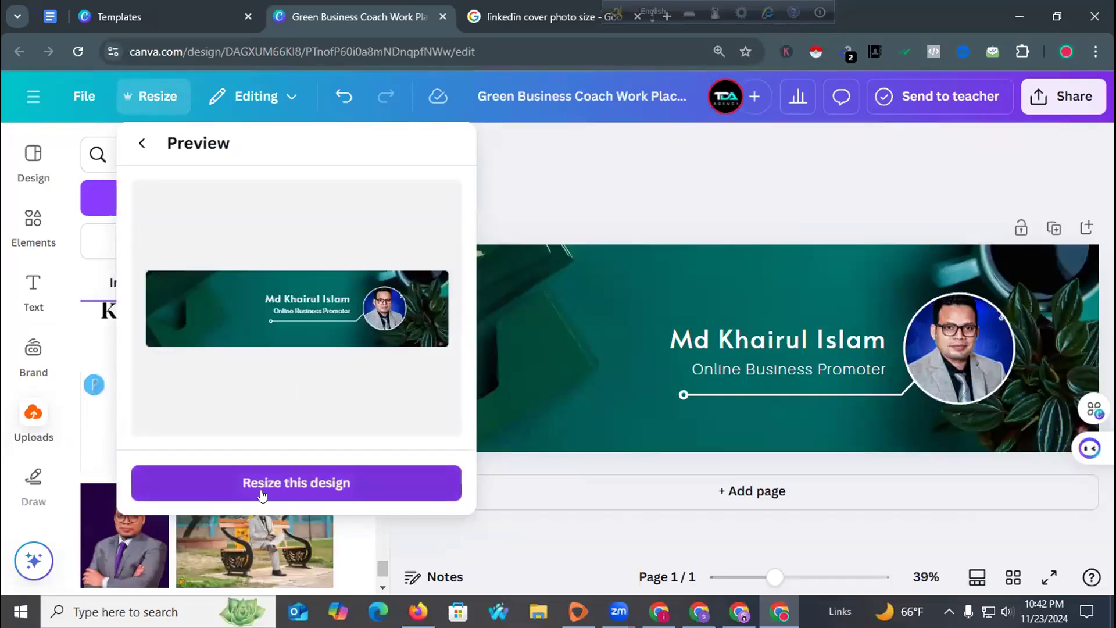
click(263, 491)
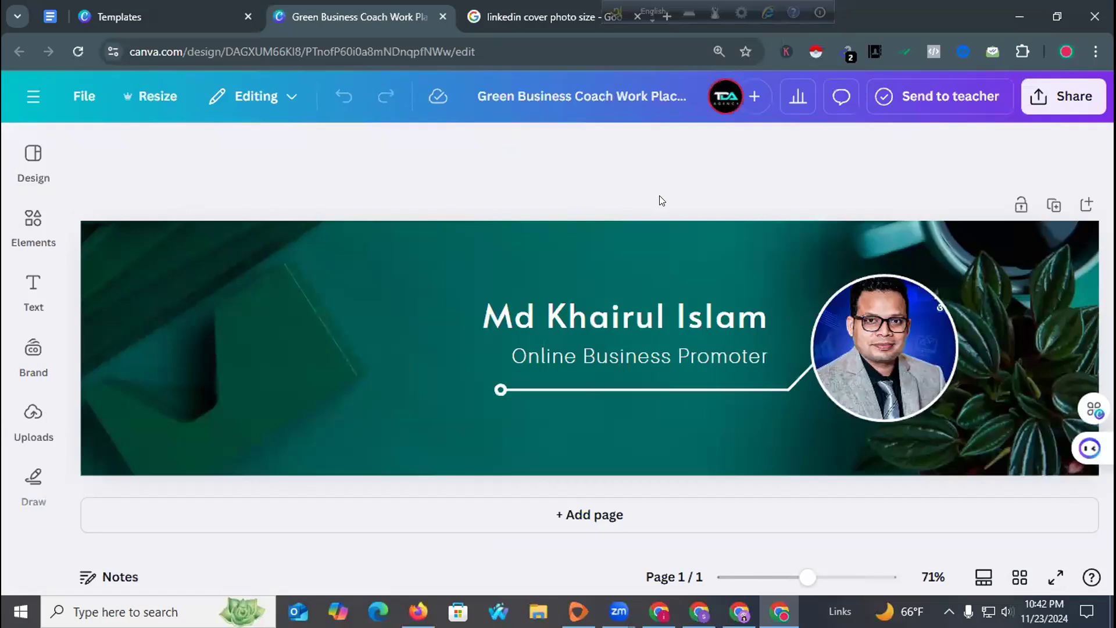
Download the resized banner as a PNG, then switch to LinkedIn's Add background image prompt.
click(1045, 112)
scroll(872, 407, down, 2)
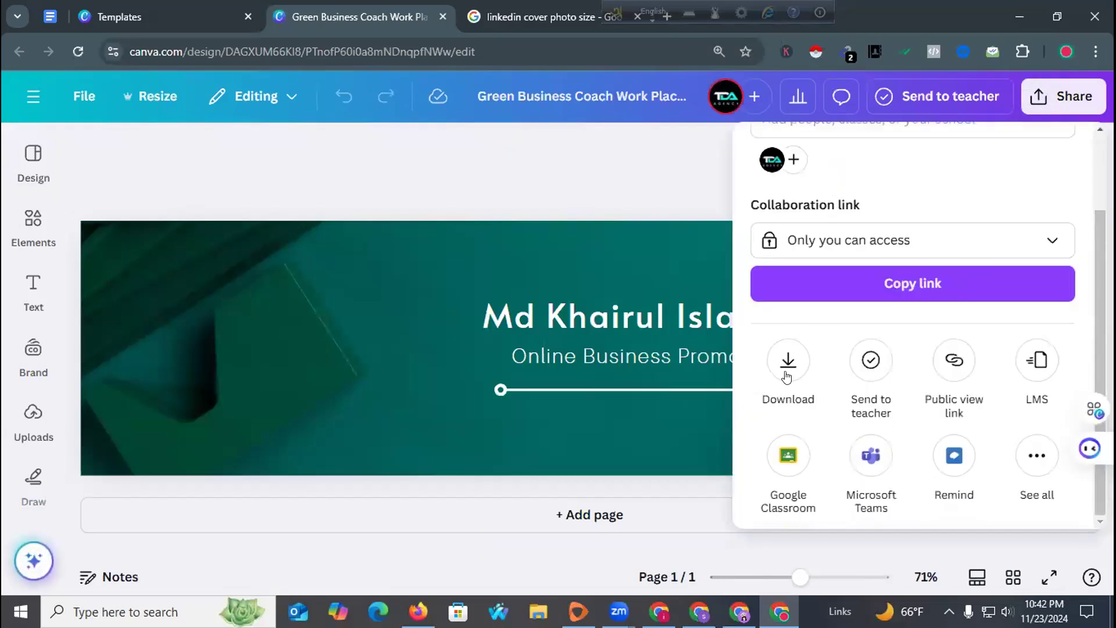
click(785, 372)
click(855, 494)
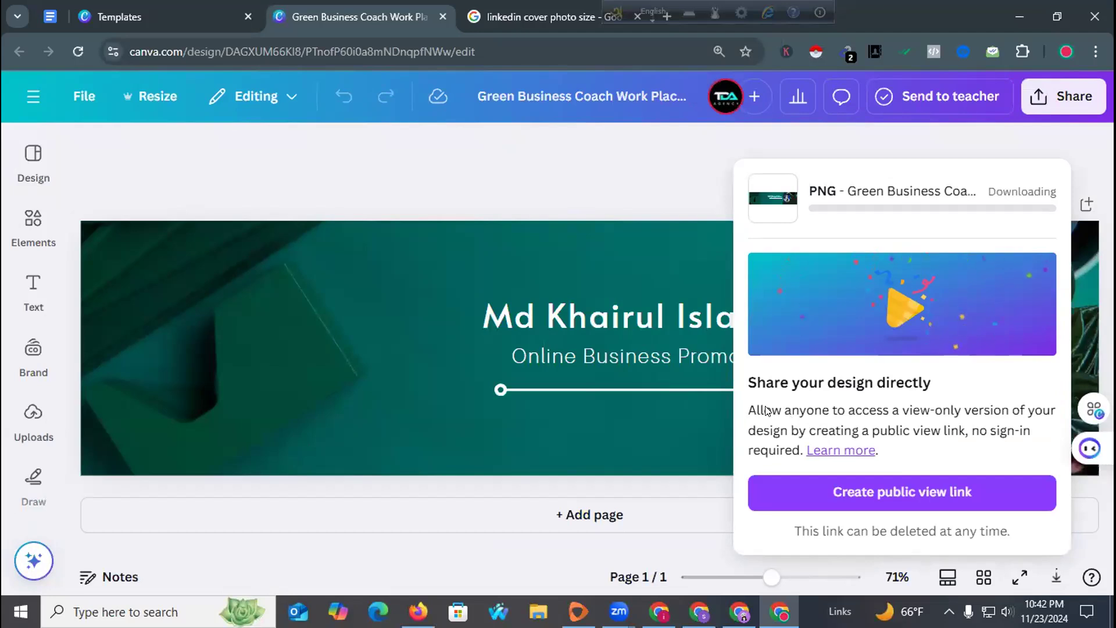
click(541, 171)
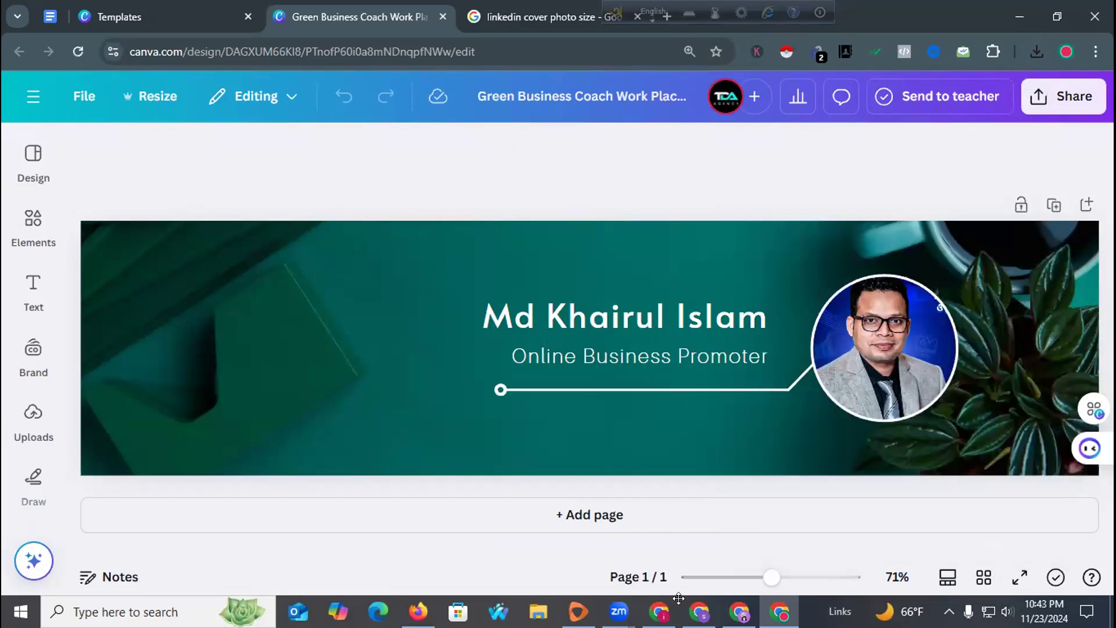
click(731, 203)
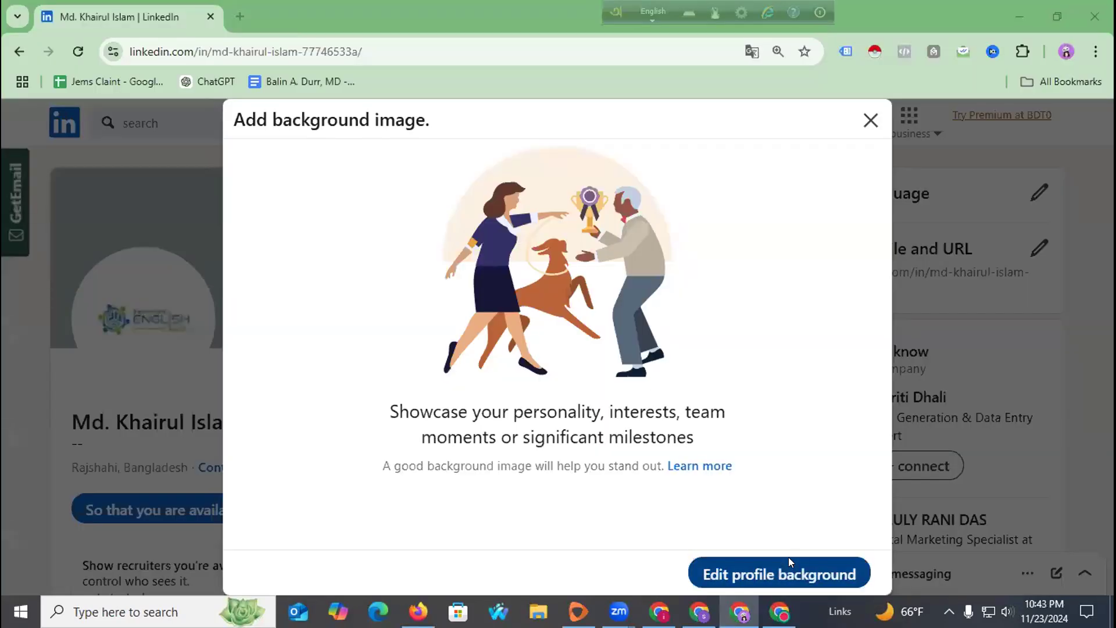
Upload 'Green Business Coach Work Place Linkedin Banner' as the profile background, apply it, and reload.
click(788, 558)
click(213, 174)
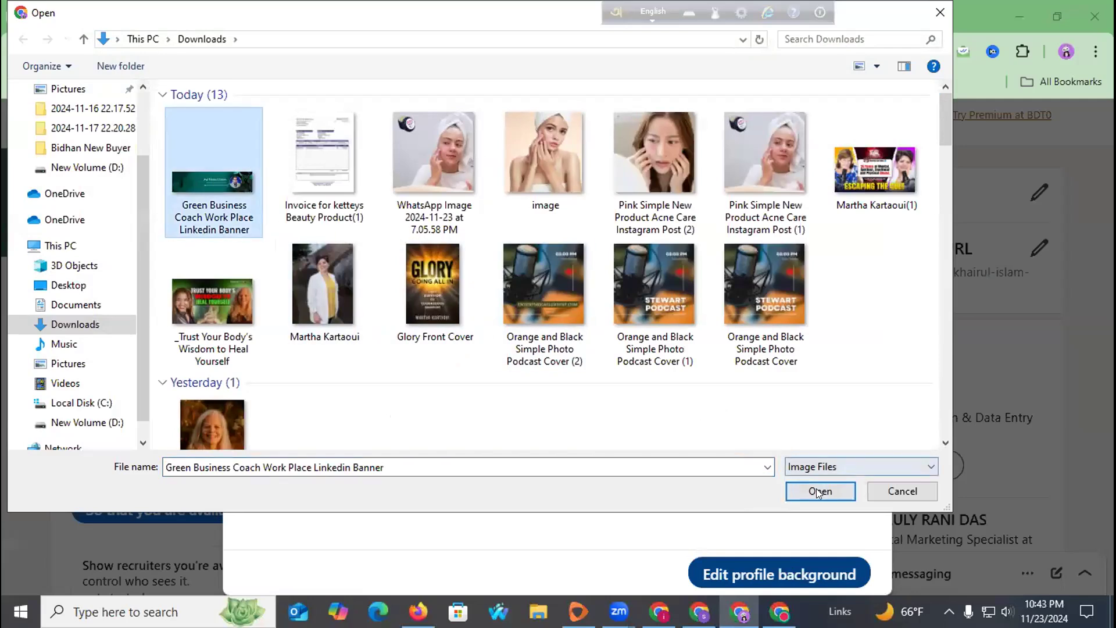
click(818, 492)
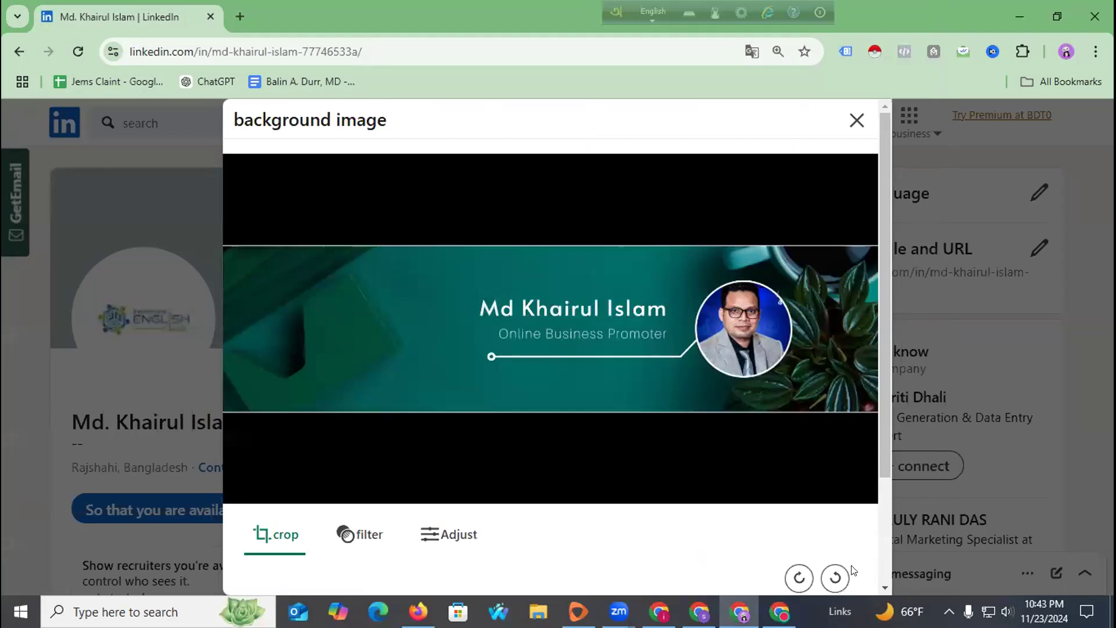
scroll(540, 386, down, 3)
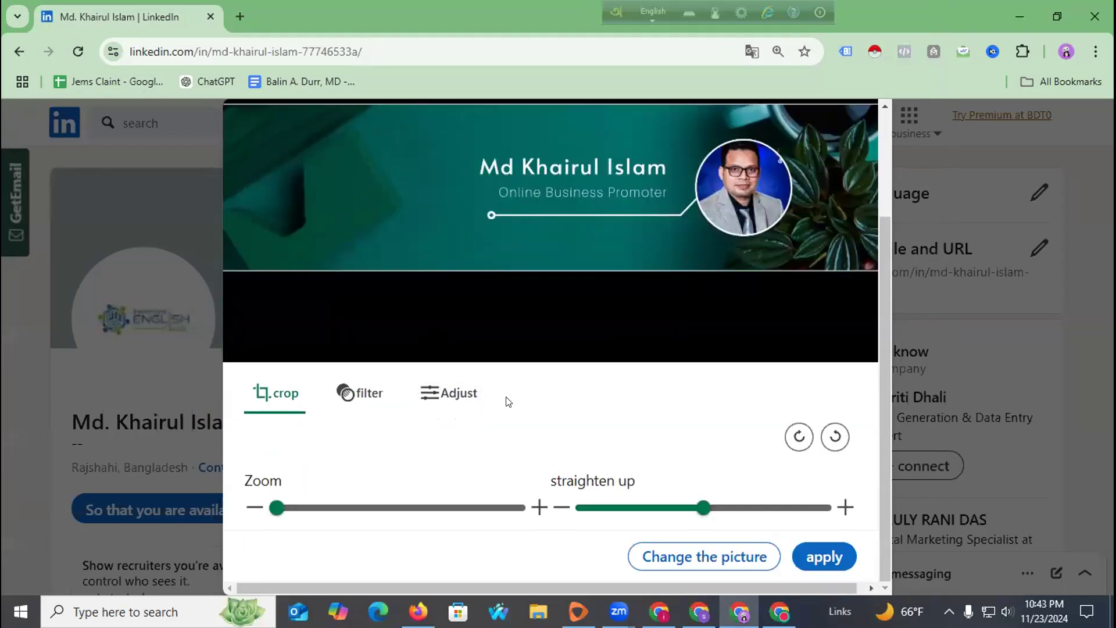
scroll(624, 355, up, 3)
scroll(674, 344, down, 3)
click(831, 555)
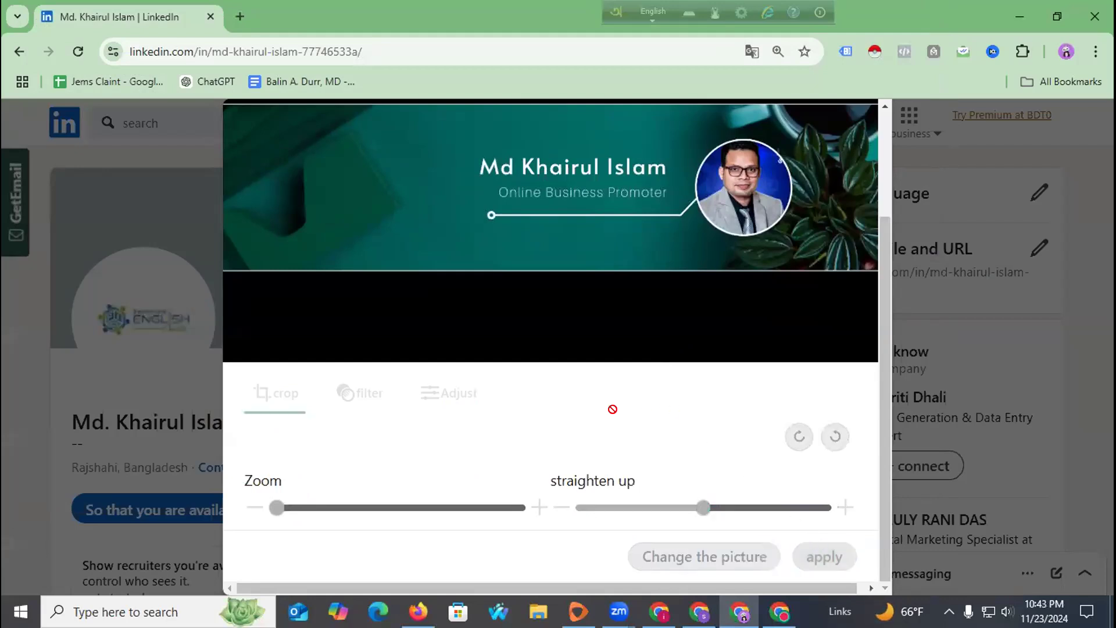
click(828, 557)
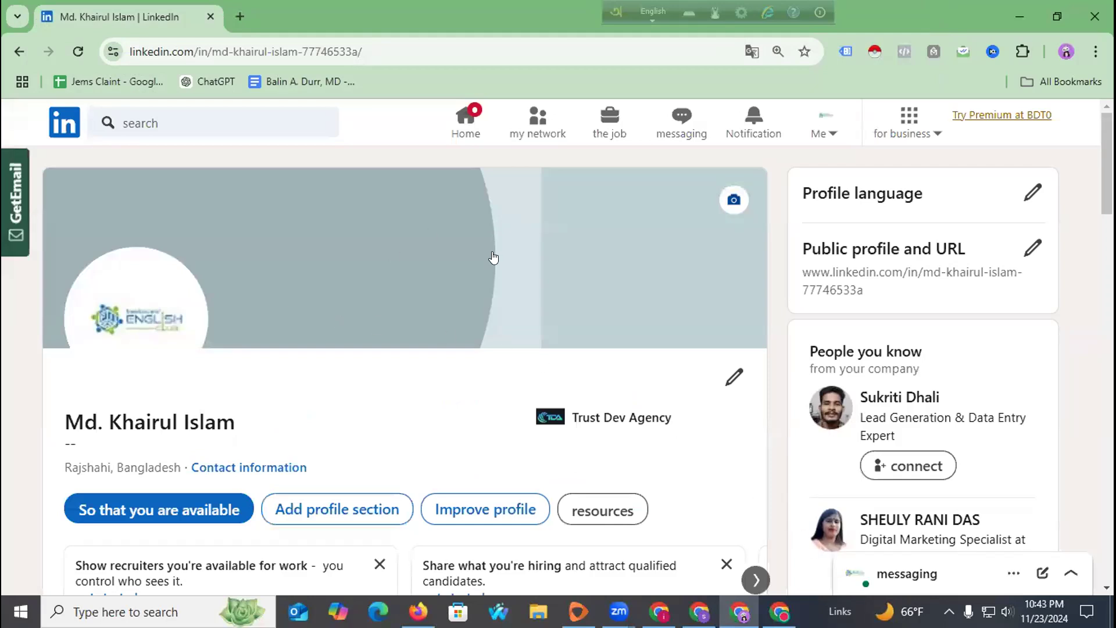
scroll(459, 270, down, 4)
scroll(460, 270, up, 4)
click(72, 51)
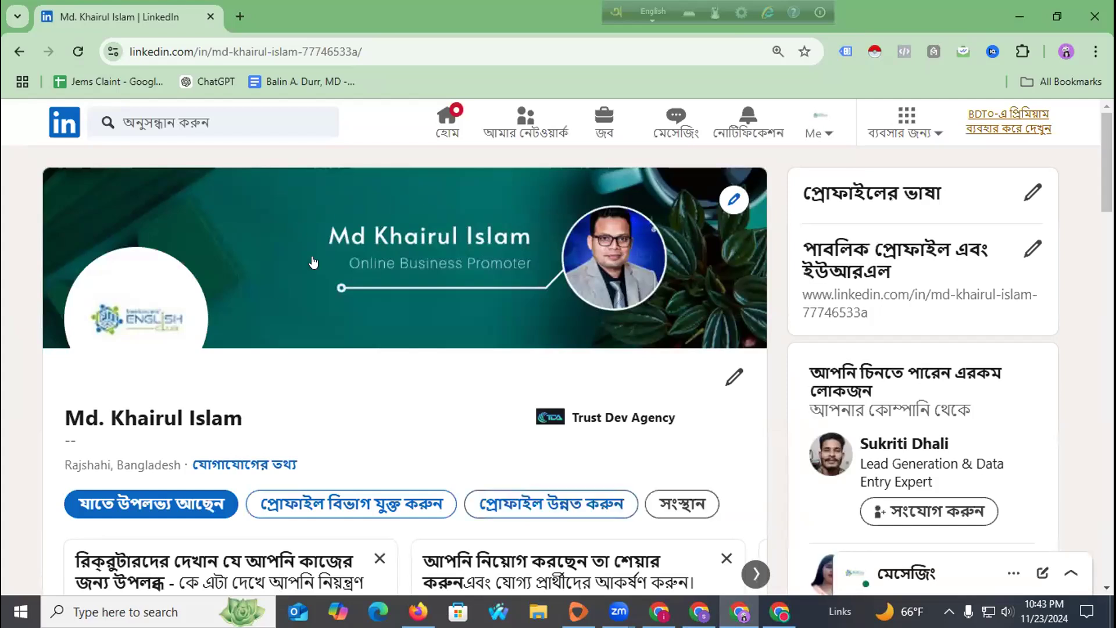
Delete the current LinkedIn profile photo.
click(137, 335)
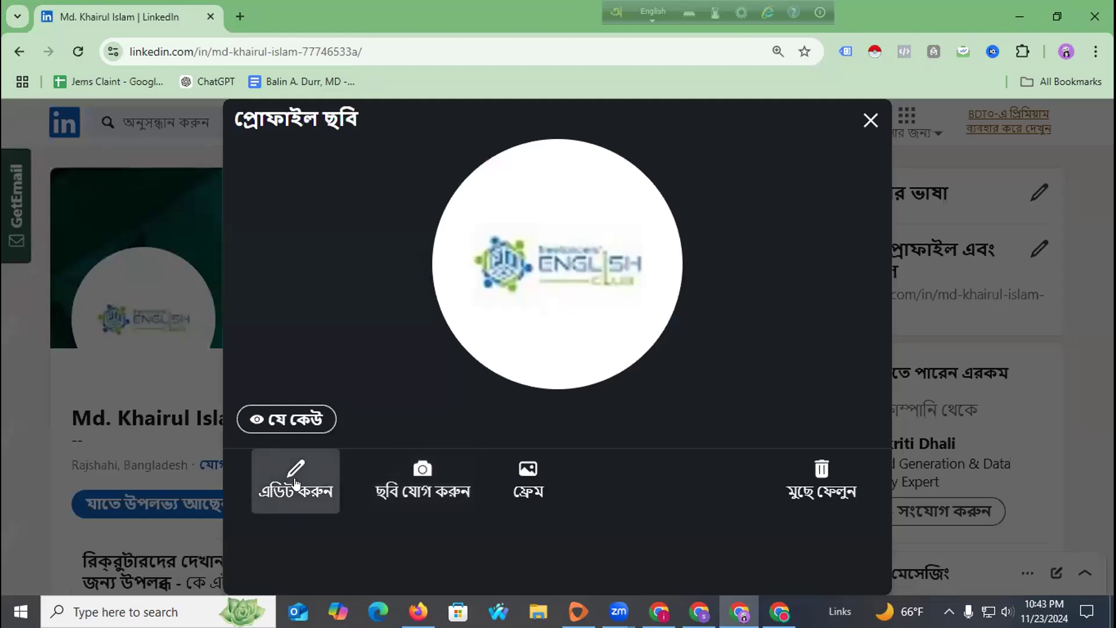
click(820, 480)
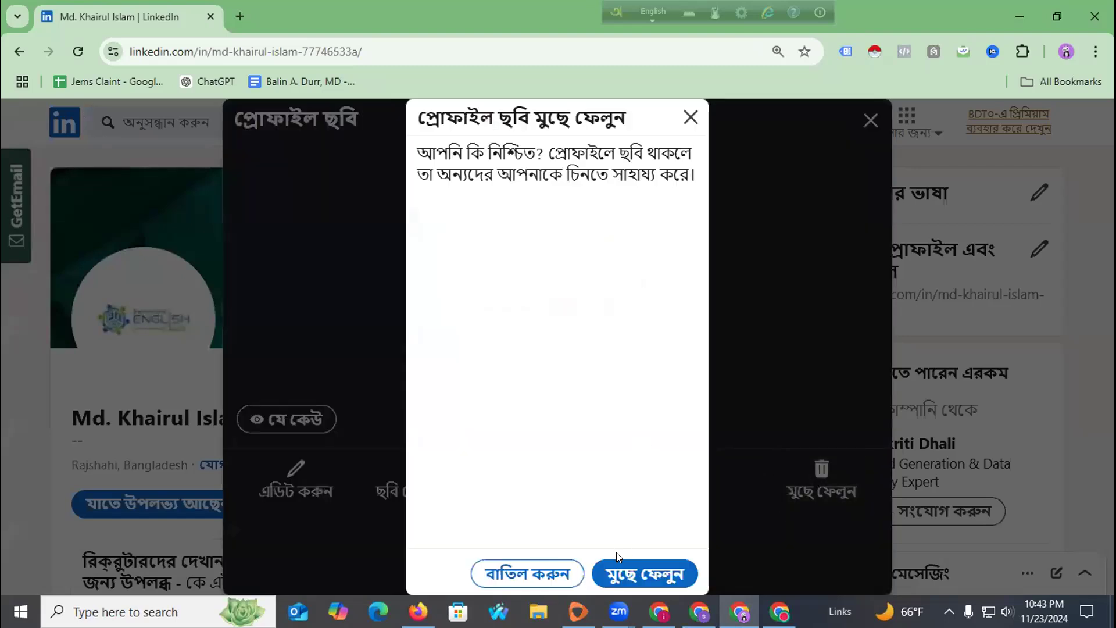
click(611, 570)
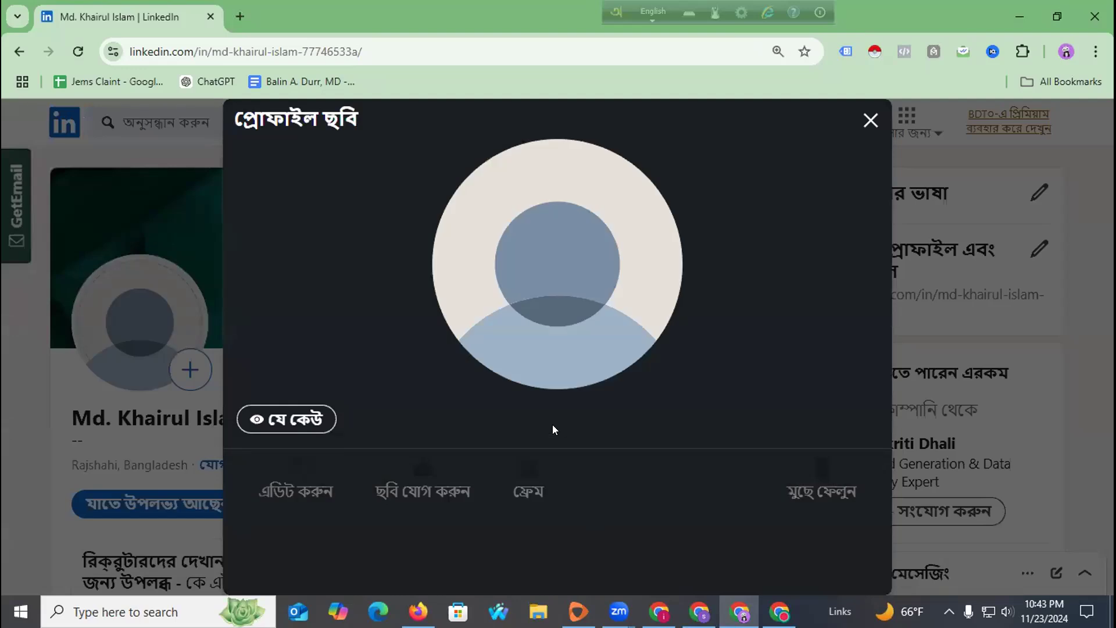
Upload the 'trust dev agency' image from the computer as the new profile photo.
click(168, 371)
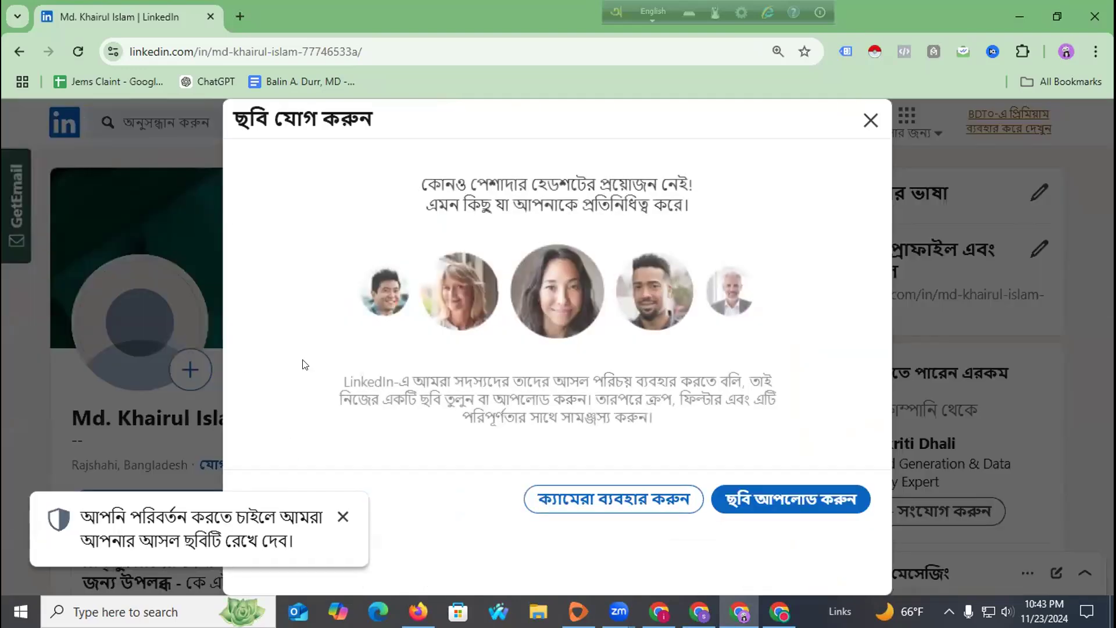
click(754, 492)
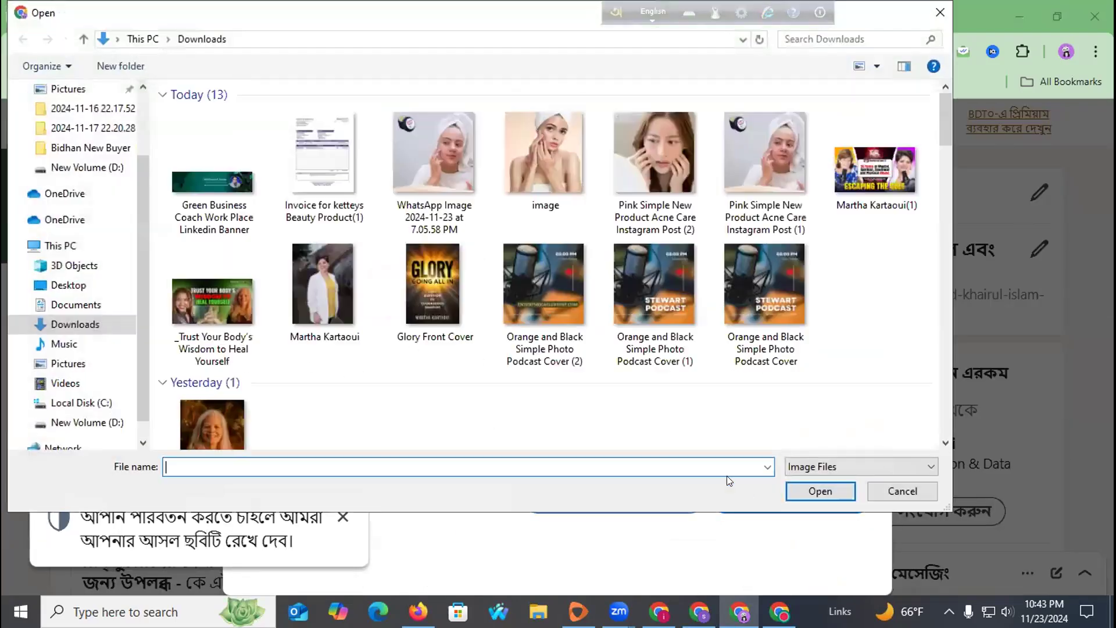
scroll(345, 293, down, 5)
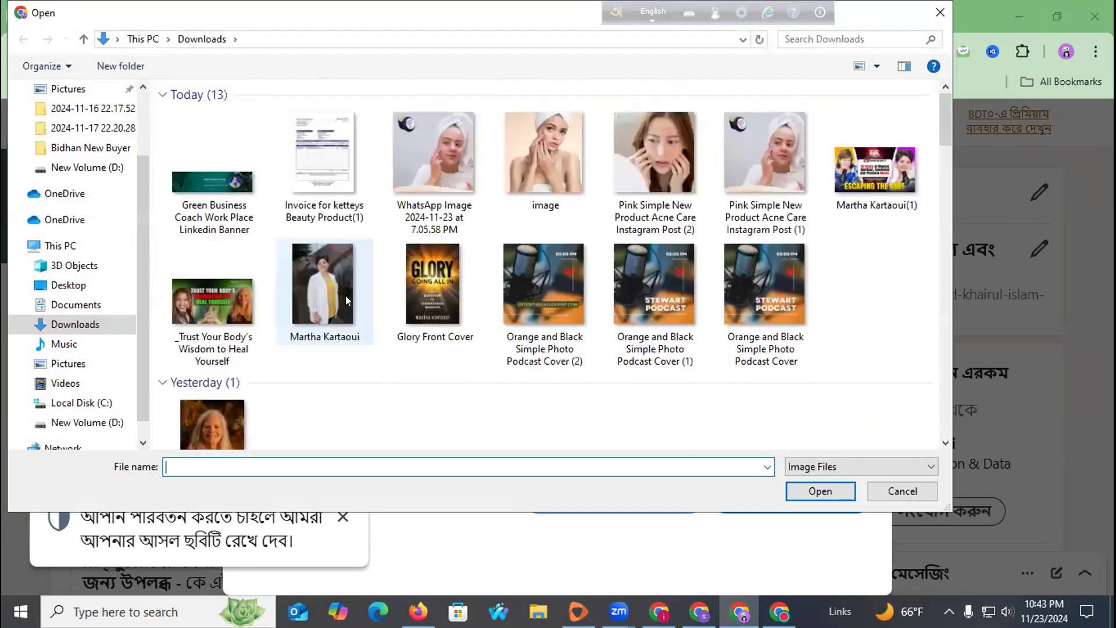
scroll(346, 296, down, 7)
scroll(346, 300, down, 8)
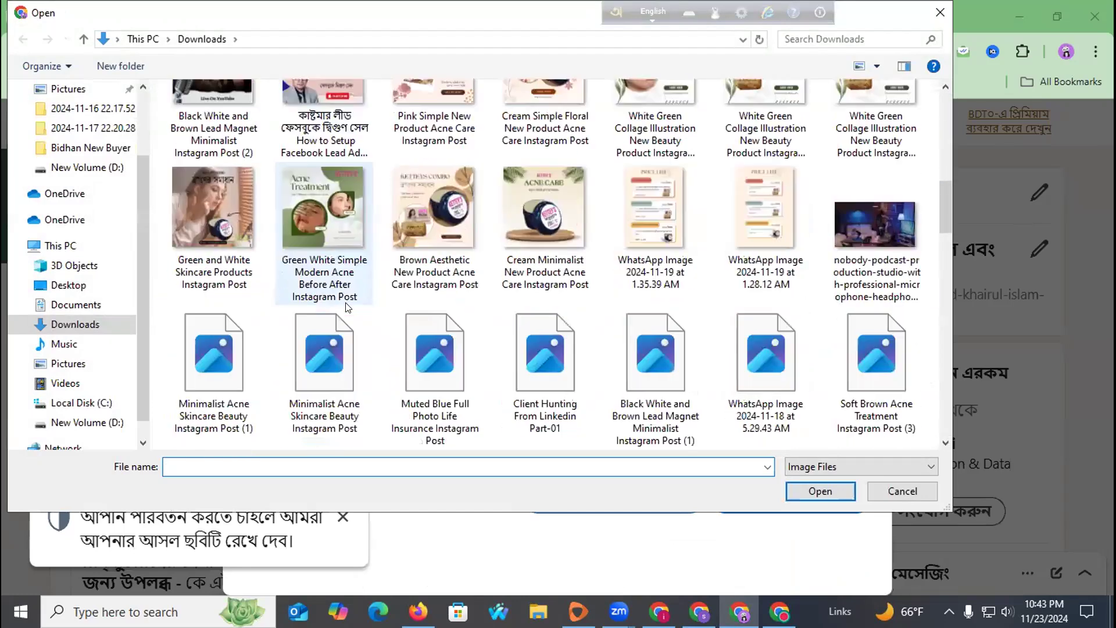
scroll(347, 307, down, 6)
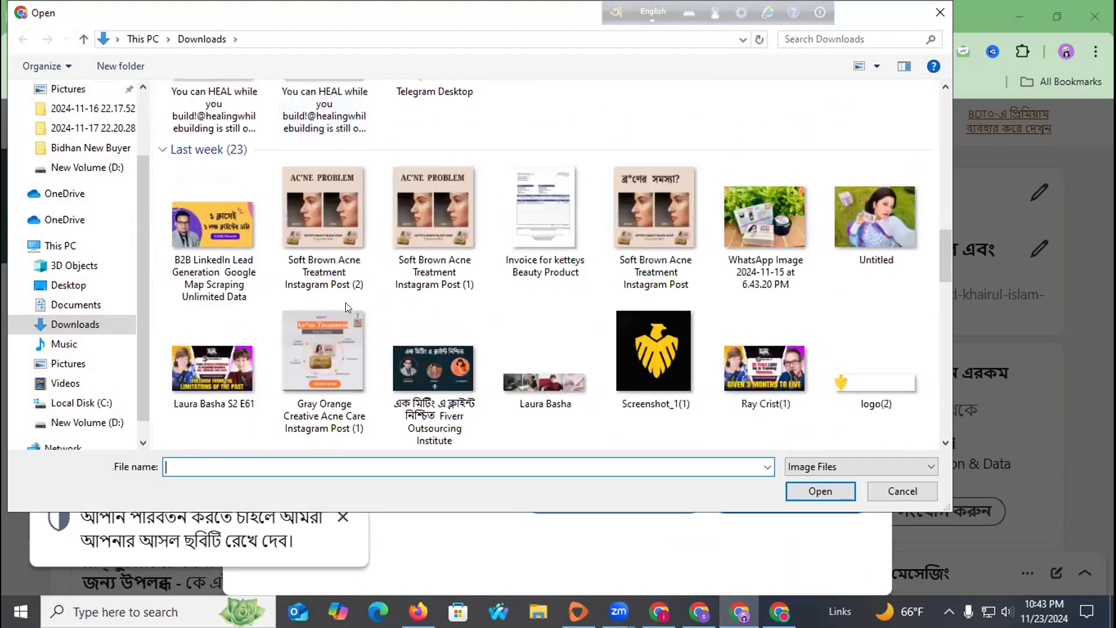
scroll(347, 307, down, 2)
scroll(347, 307, down, 3)
scroll(346, 303, up, 3)
scroll(346, 304, down, 7)
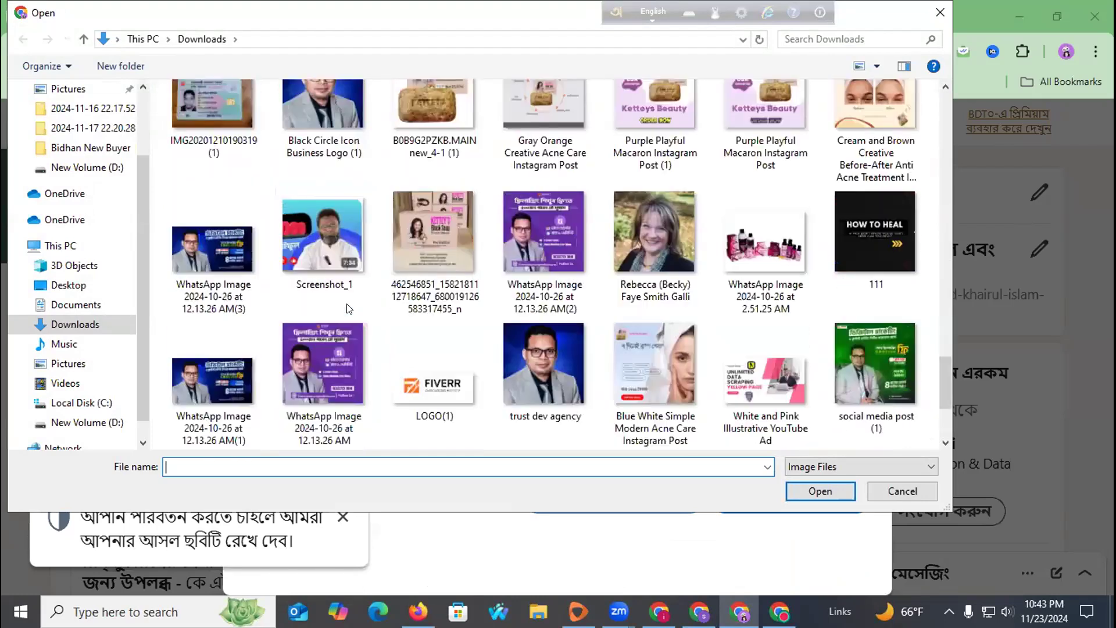
scroll(347, 308, down, 2)
click(531, 214)
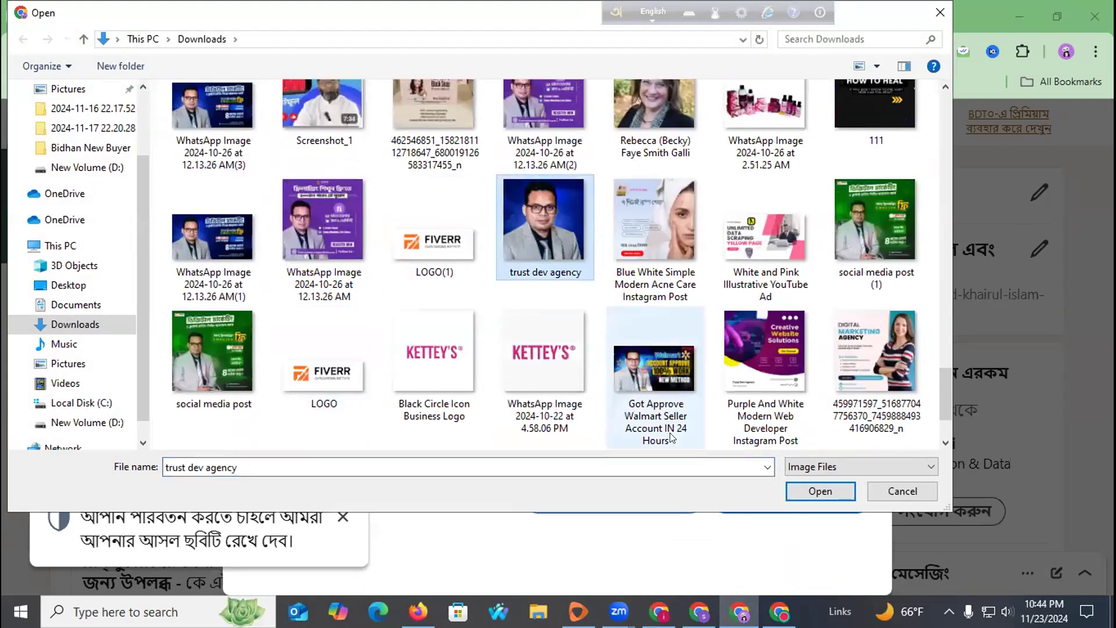
click(797, 491)
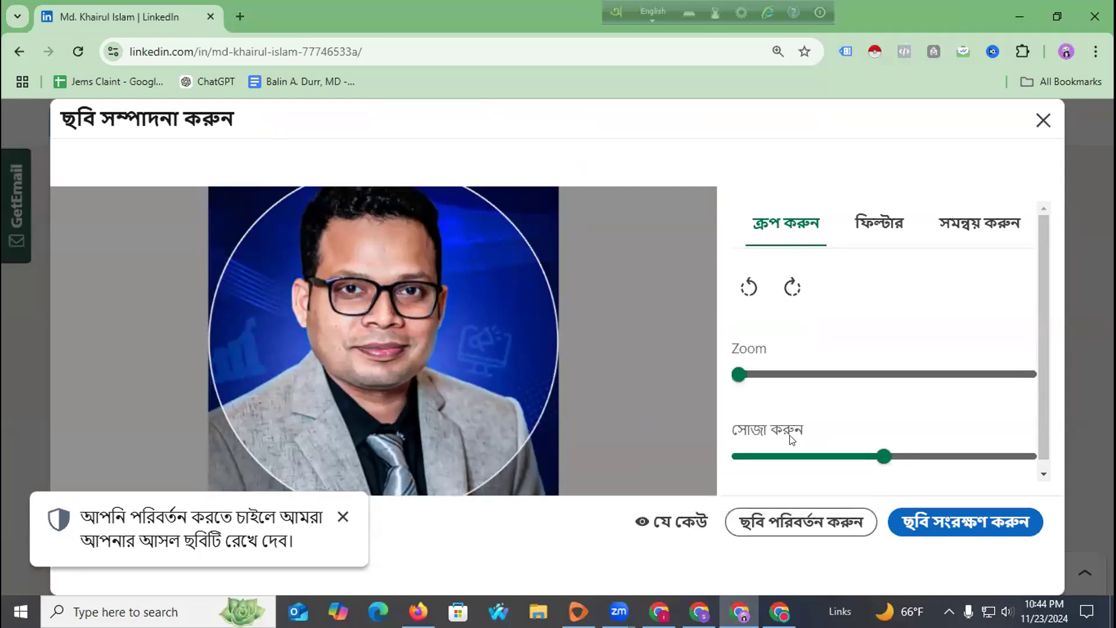
Keep the photo at Straighten 0 and Zoom 1, save it, and dismiss the notice.
mouse_move(884, 457)
mouse_down()
mouse_move(851, 457)
mouse_move(883, 460)
mouse_up()
click(741, 375)
drag(745, 377, 700, 376)
click(910, 519)
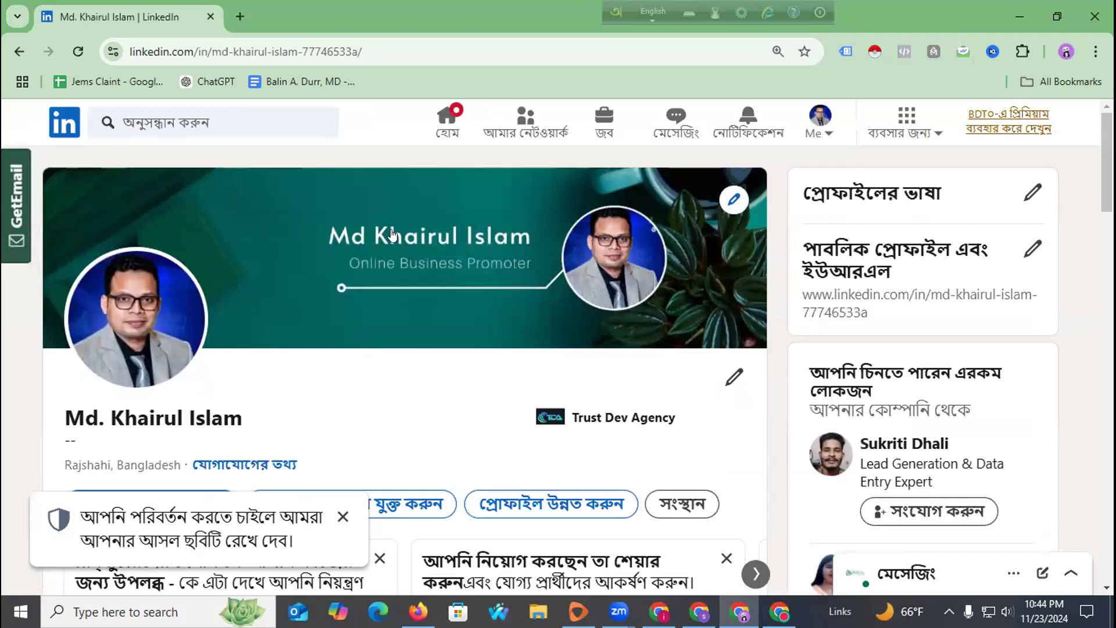
click(343, 517)
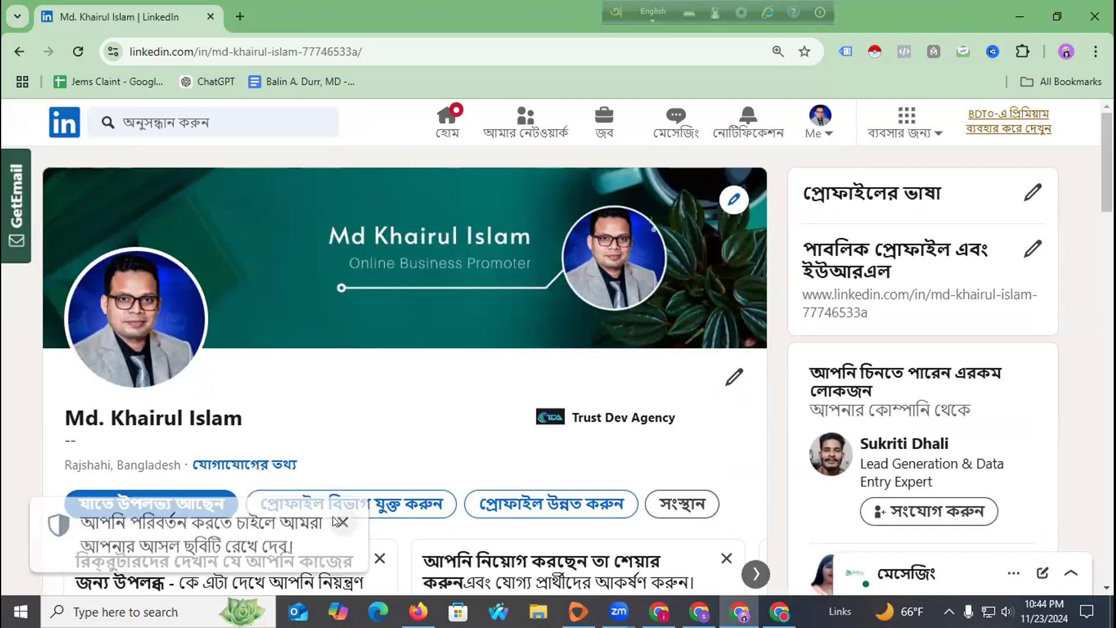
scroll(363, 411, down, 3)
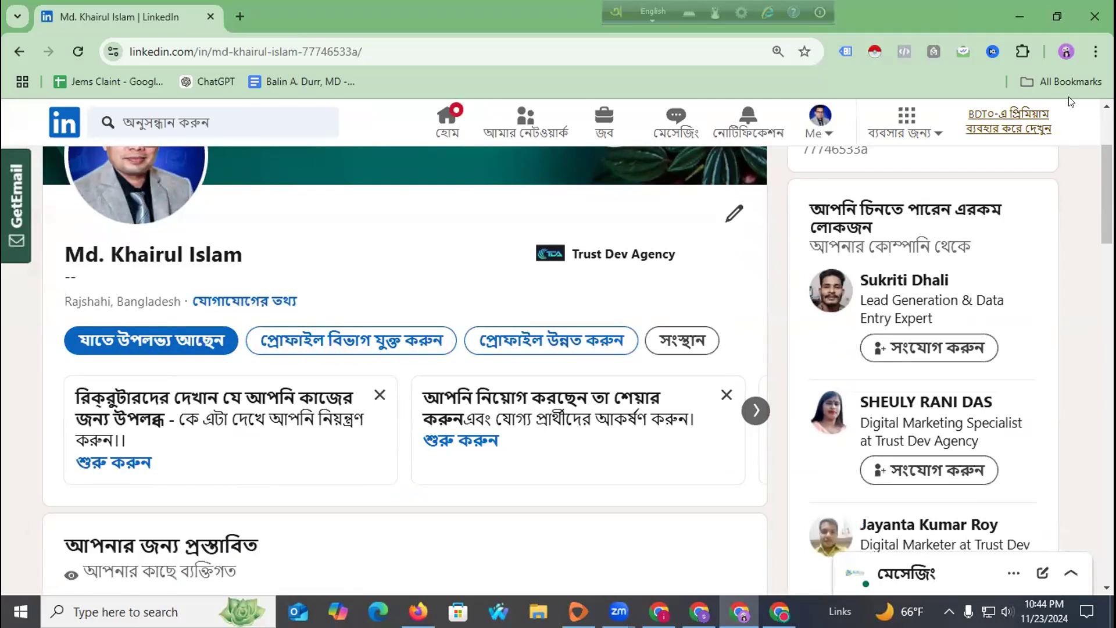
Translate the LinkedIn profile from Bangla into English through Chrome's menu.
click(1088, 57)
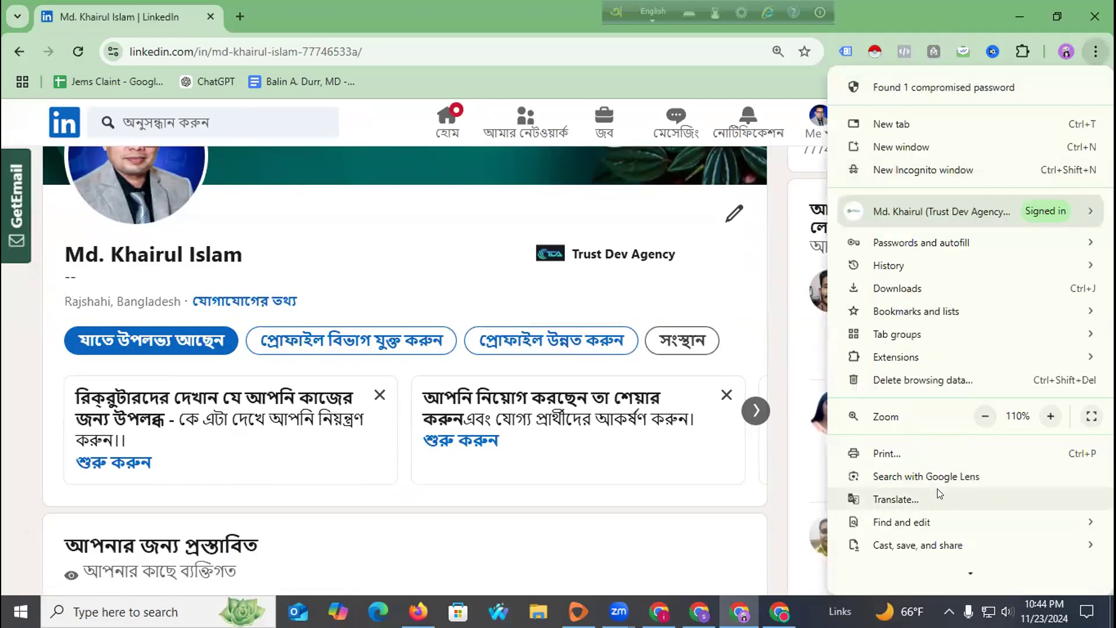
click(937, 491)
click(714, 82)
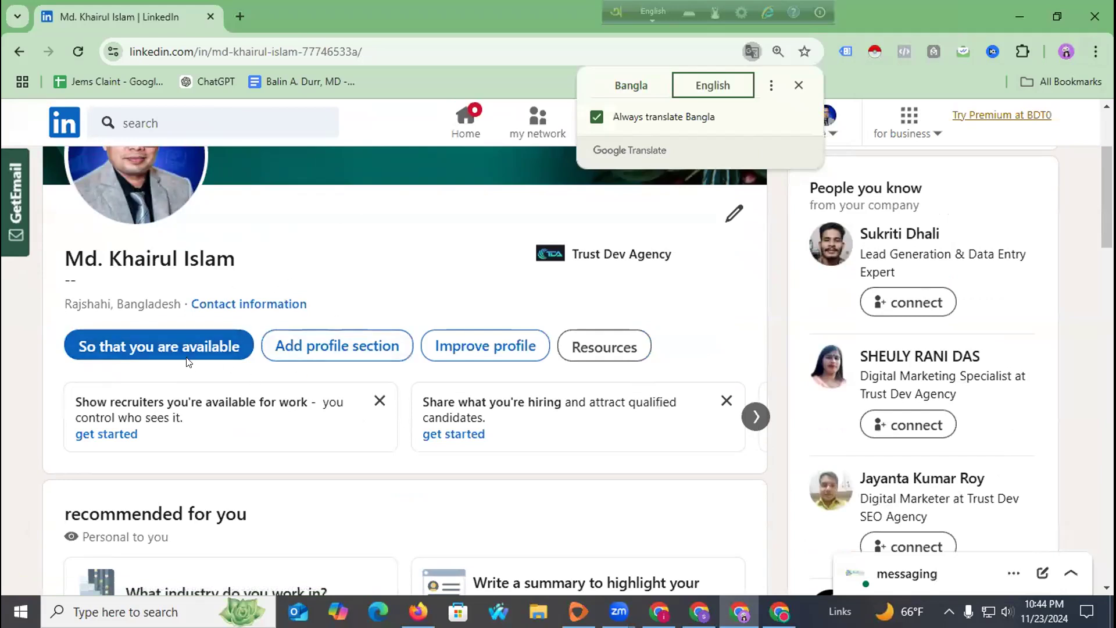
scroll(345, 266, up, 3)
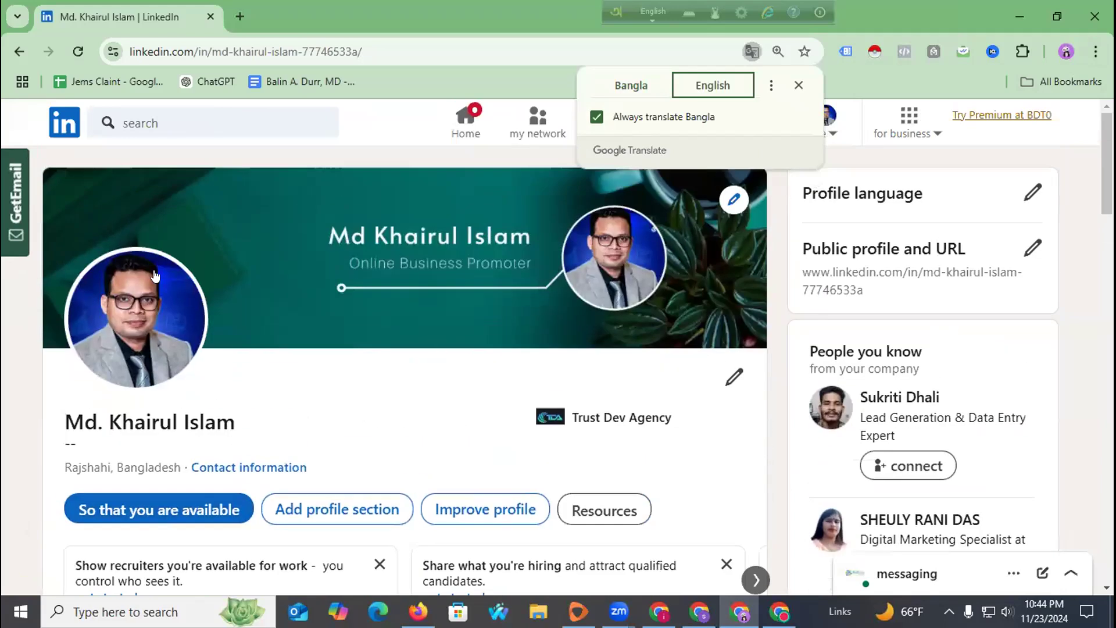
click(440, 402)
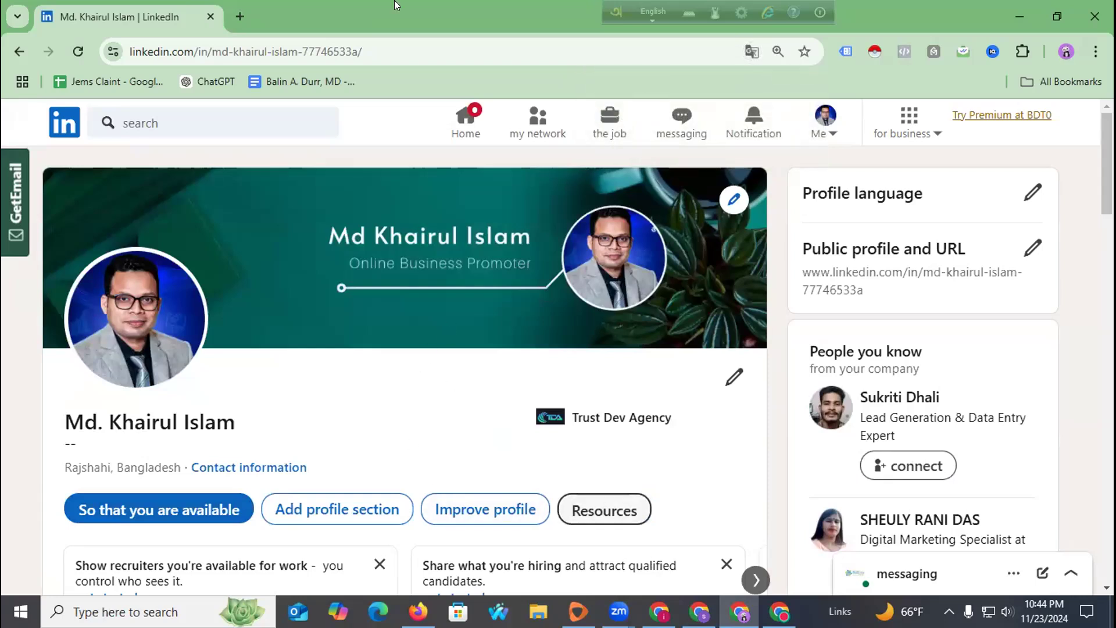
key(alt+Tab)
Search Canva templates for 'linkedin banner' using the Explore more suggestion.
scroll(481, 327, down, 4)
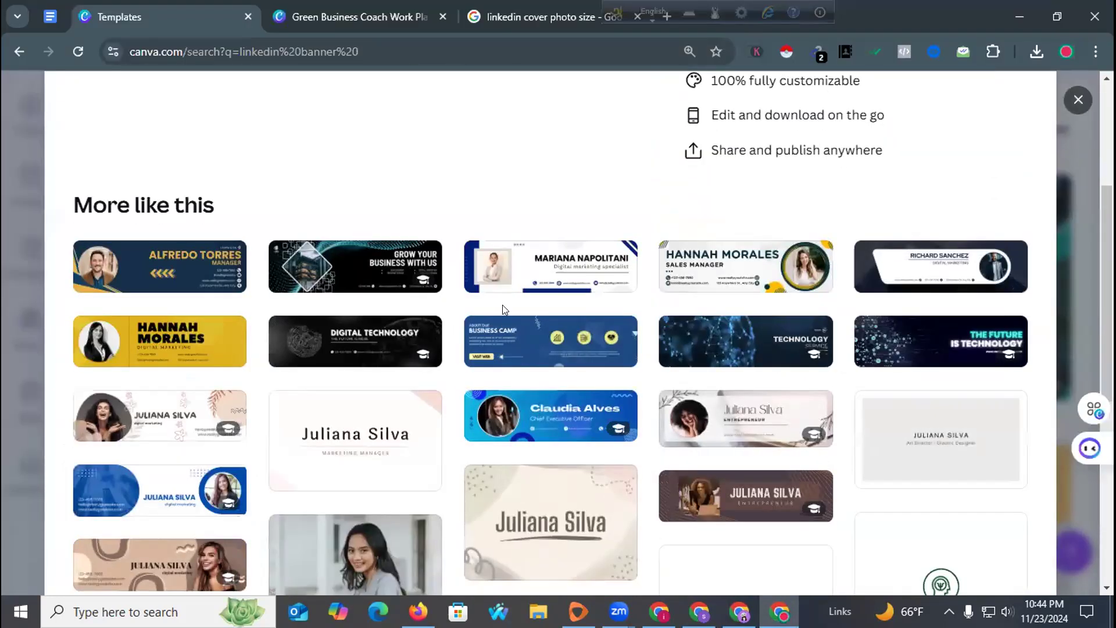
scroll(503, 306, down, 3)
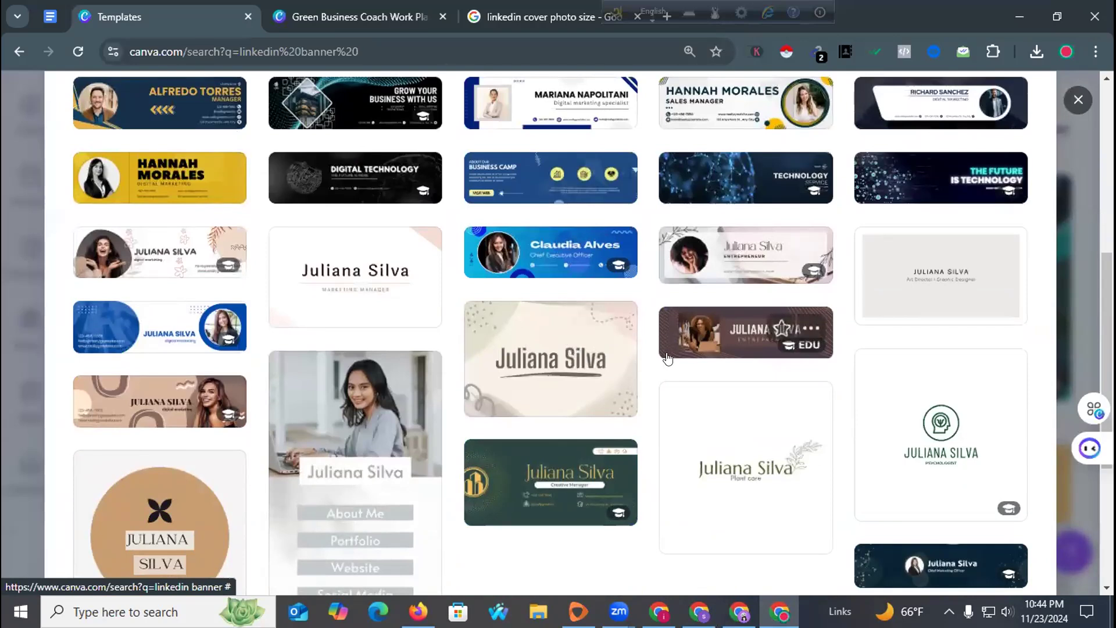
scroll(319, 343, down, 5)
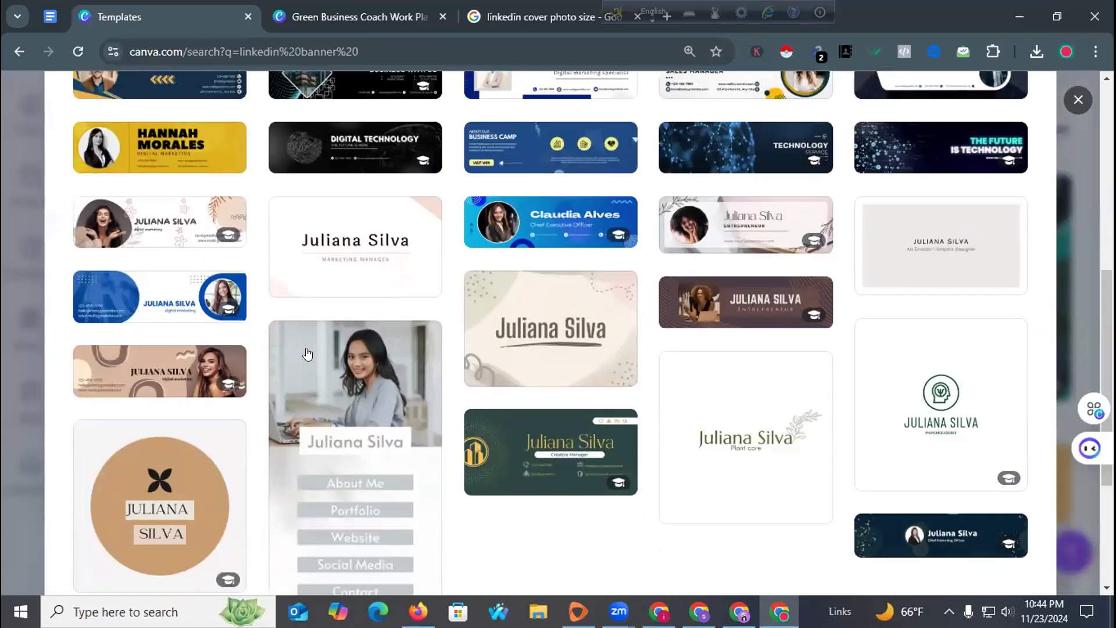
click(336, 519)
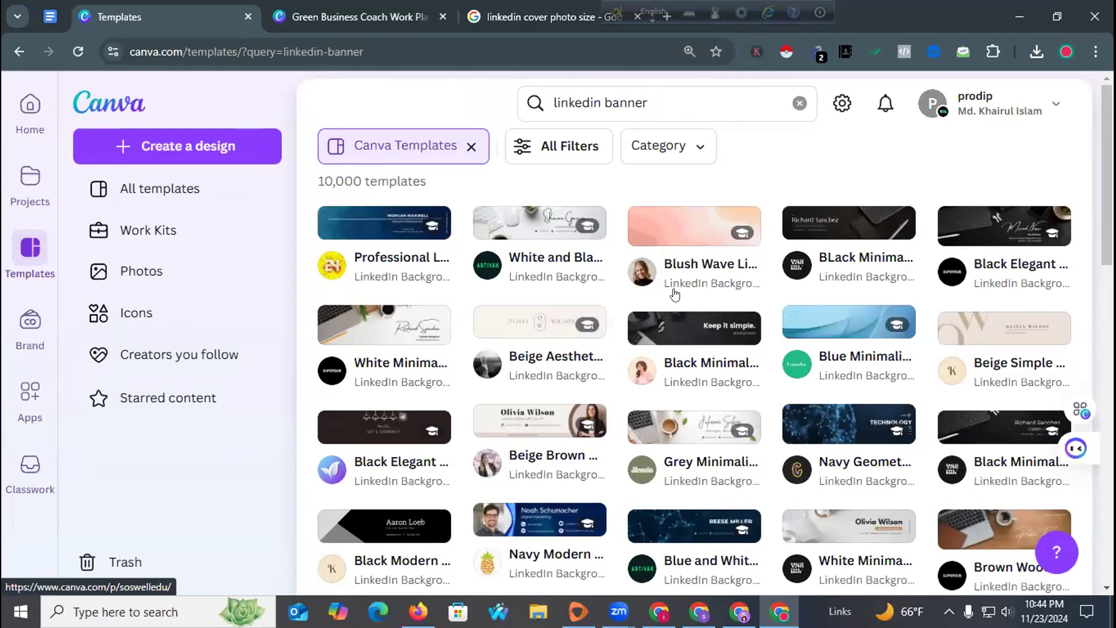
Browse the results and open the Yellow and Blue Bold Marketing Agency with Hexagon Frame template.
scroll(674, 295, down, 15)
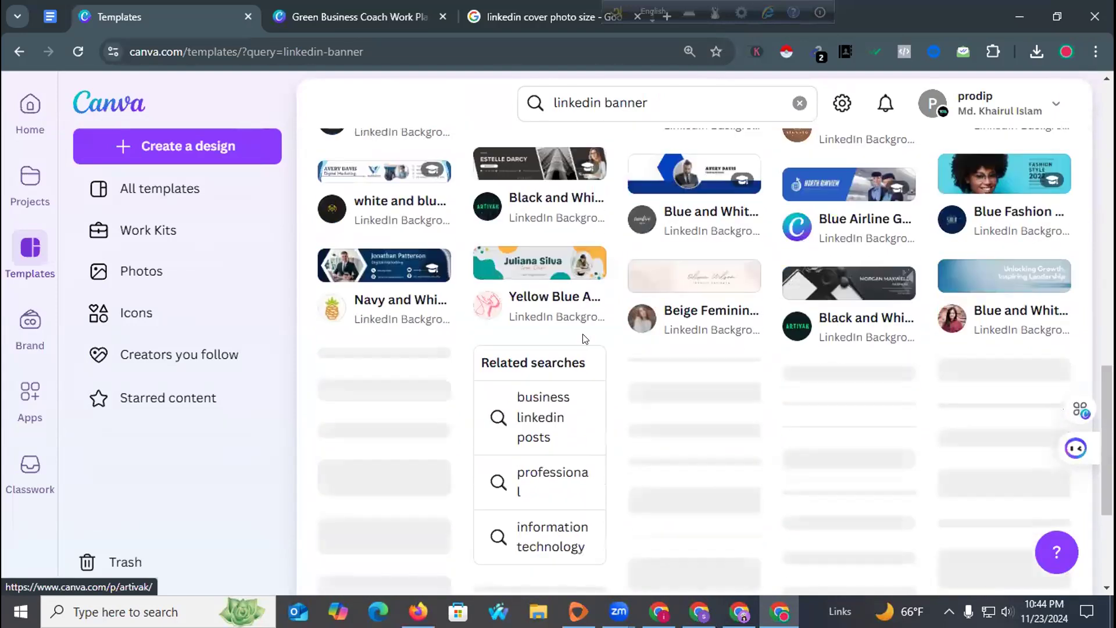
scroll(584, 339, down, 10)
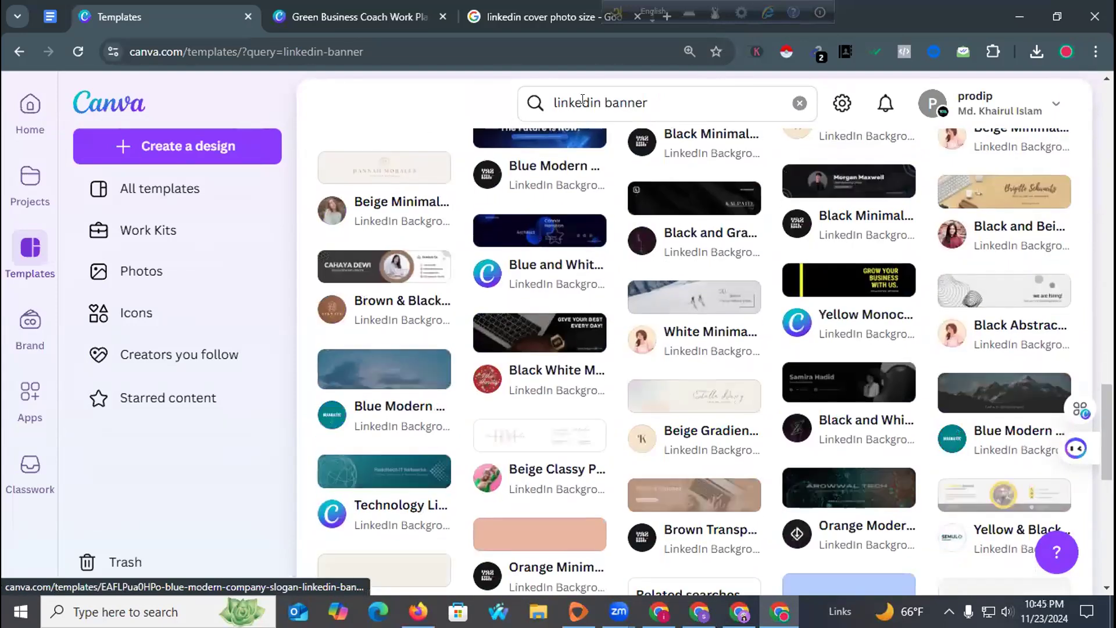
scroll(548, 340, down, 4)
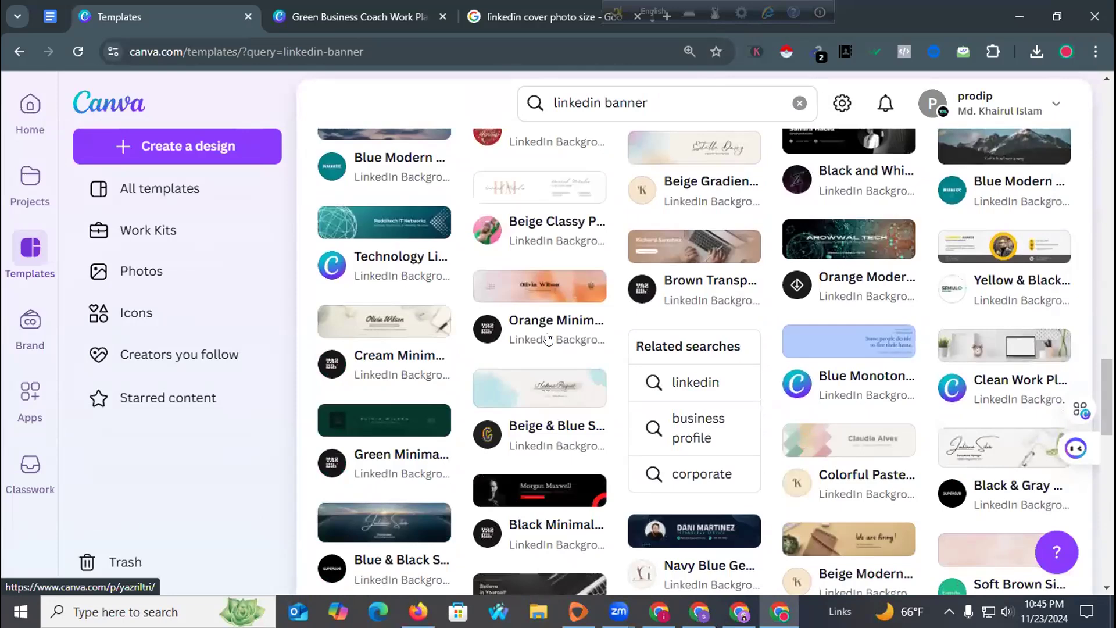
scroll(547, 338, down, 8)
scroll(544, 336, down, 6)
scroll(544, 336, down, 15)
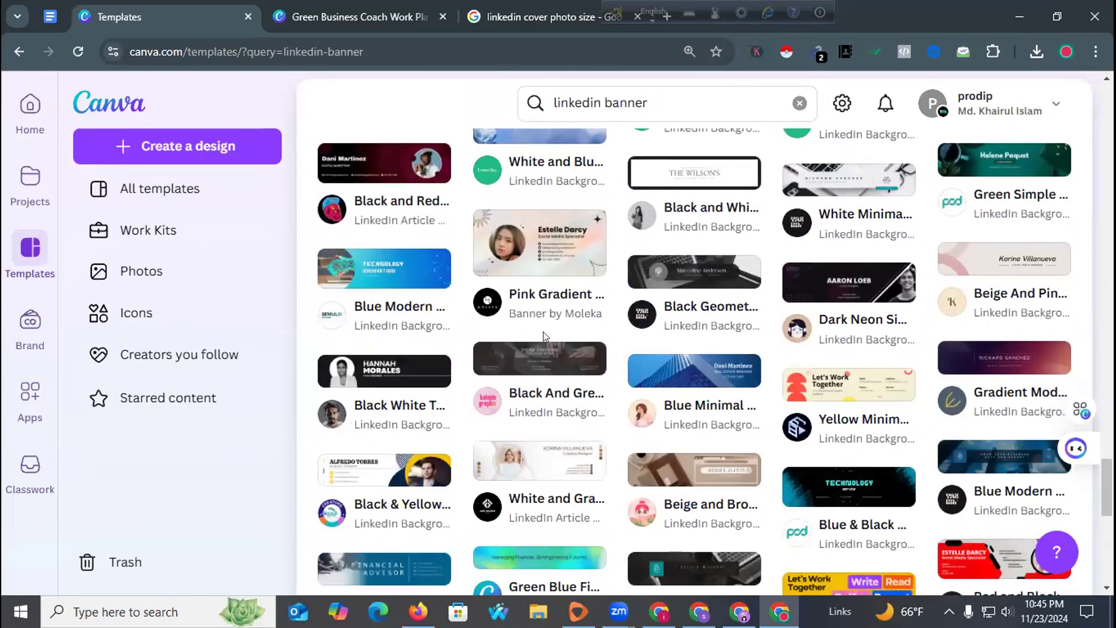
scroll(544, 336, down, 12)
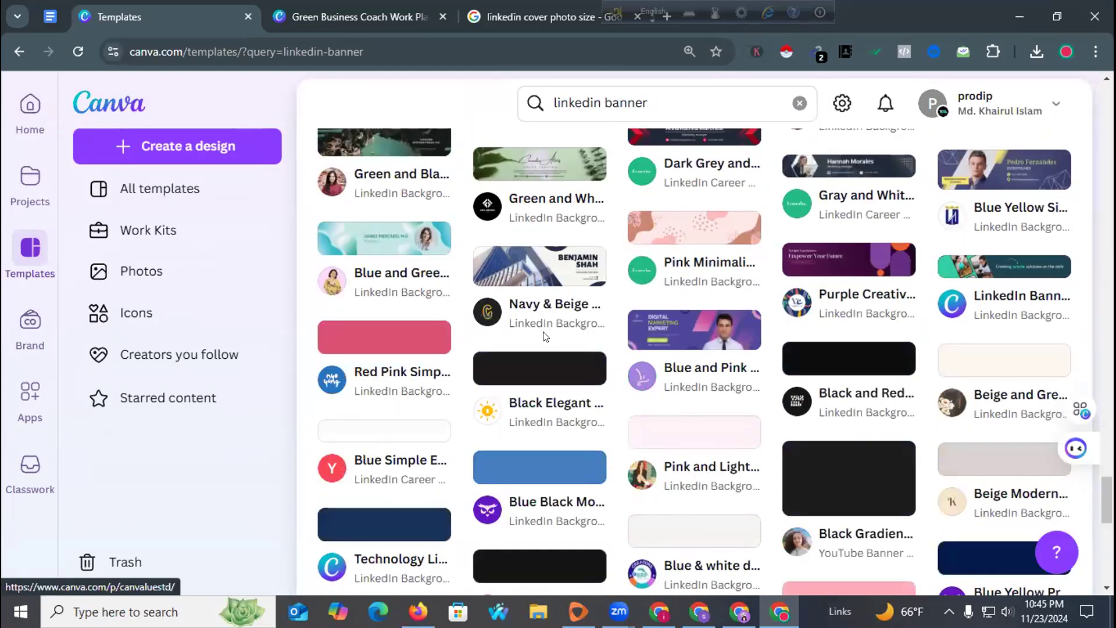
scroll(544, 336, up, 15)
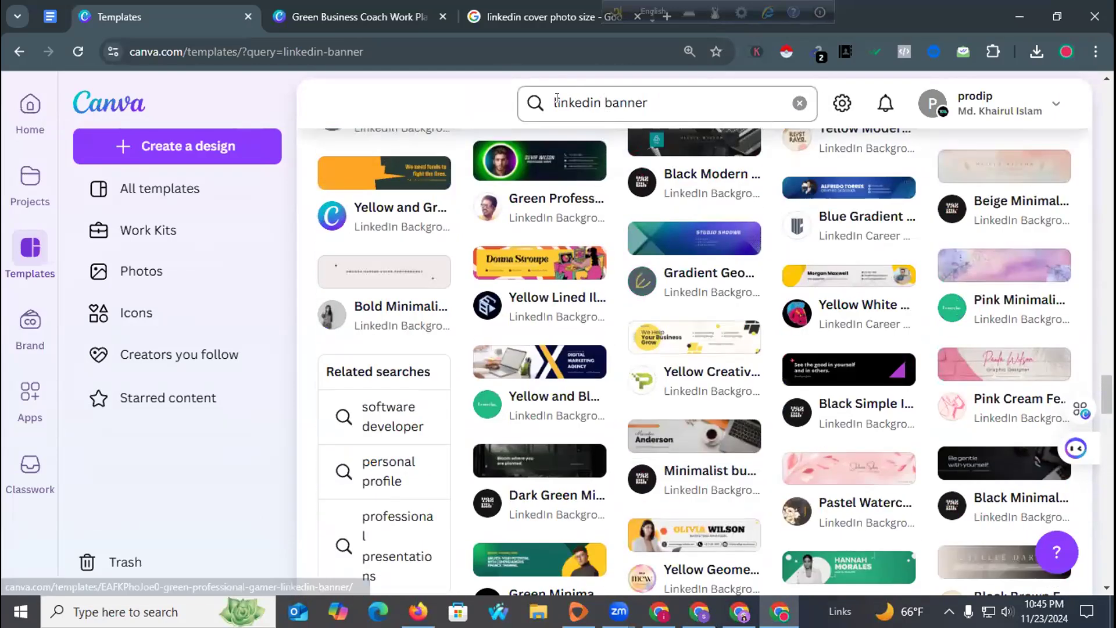
click(556, 100)
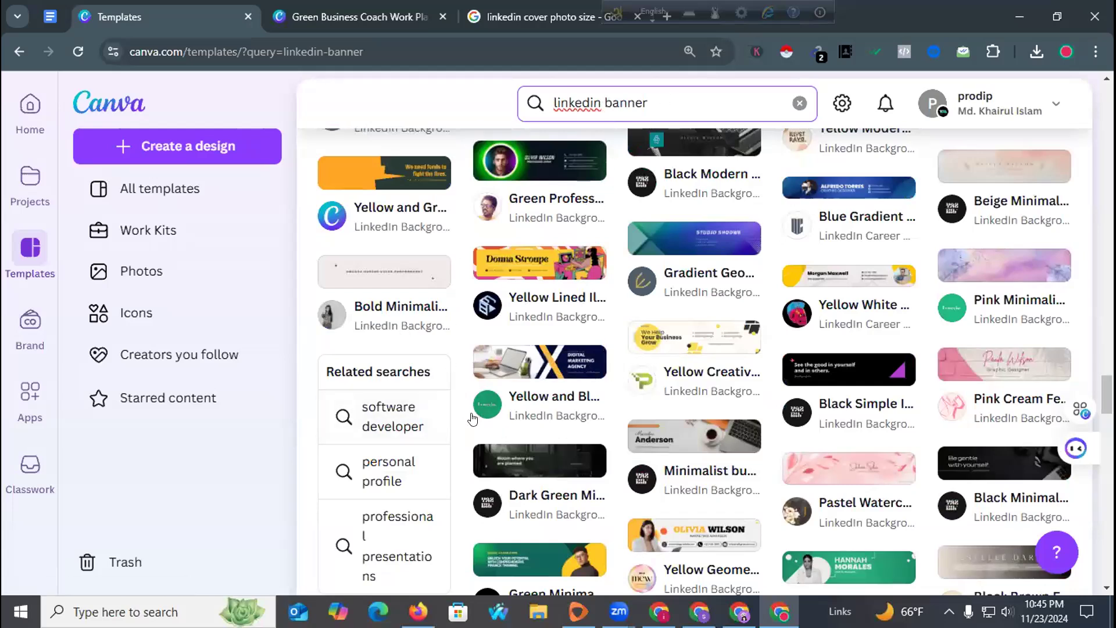
click(480, 361)
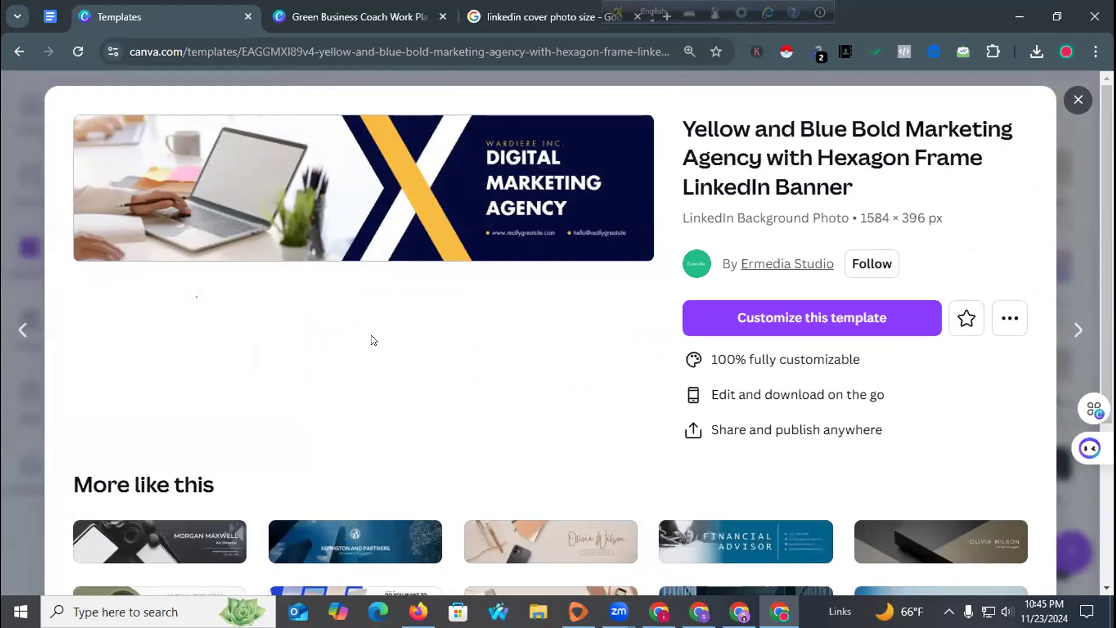
Close the template preview, glance at the design tab, and return to the LinkedIn profile.
scroll(373, 340, down, 7)
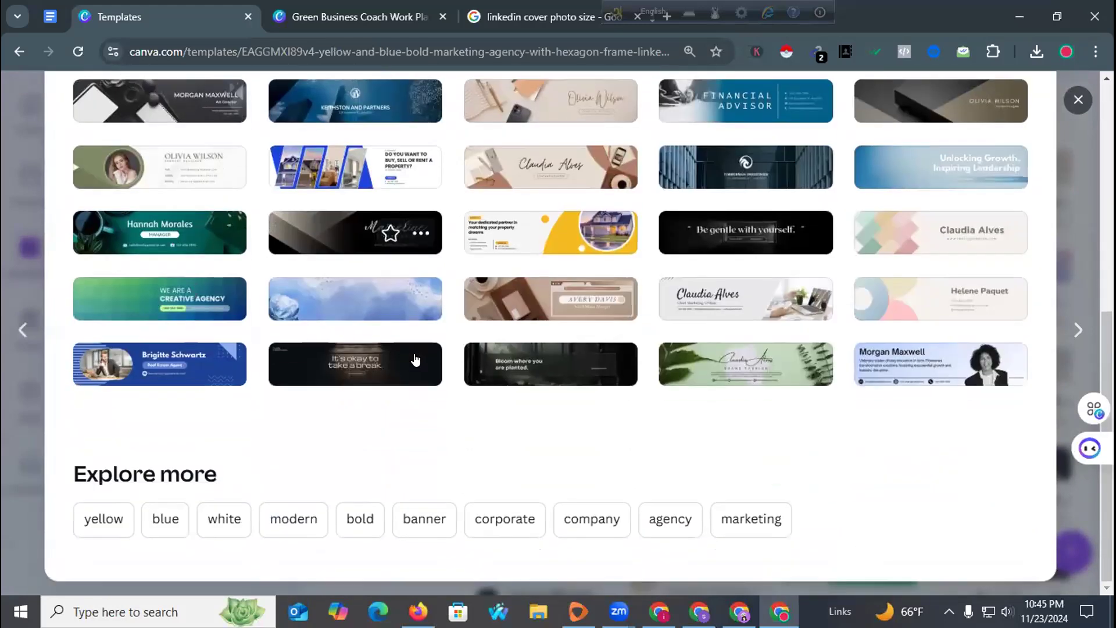
scroll(415, 360, up, 8)
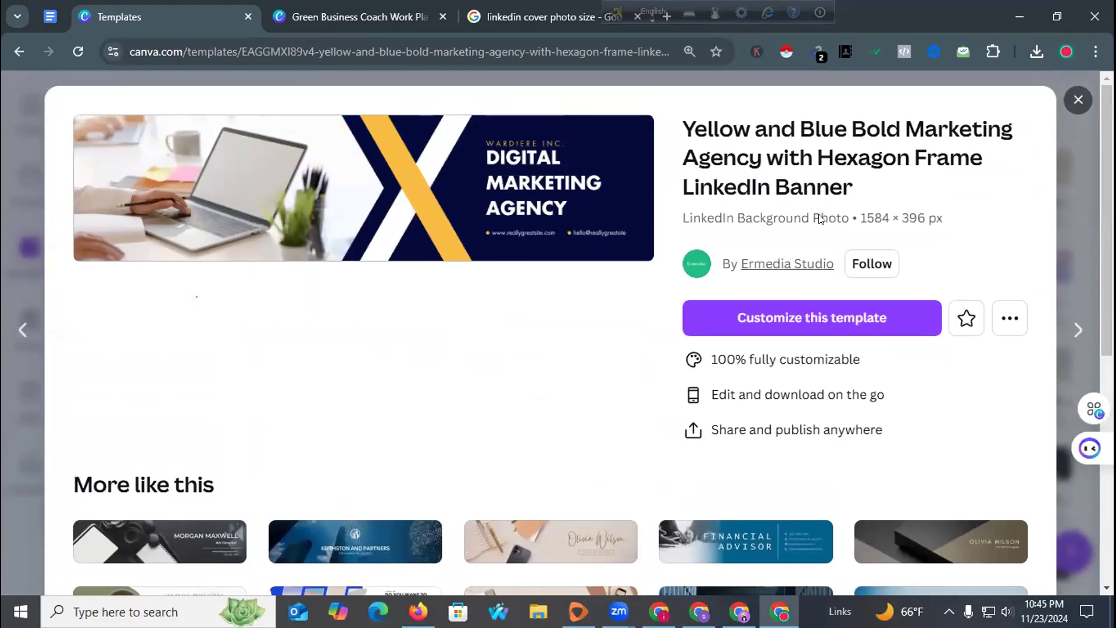
click(1079, 100)
scroll(533, 273, down, 5)
scroll(533, 273, down, 15)
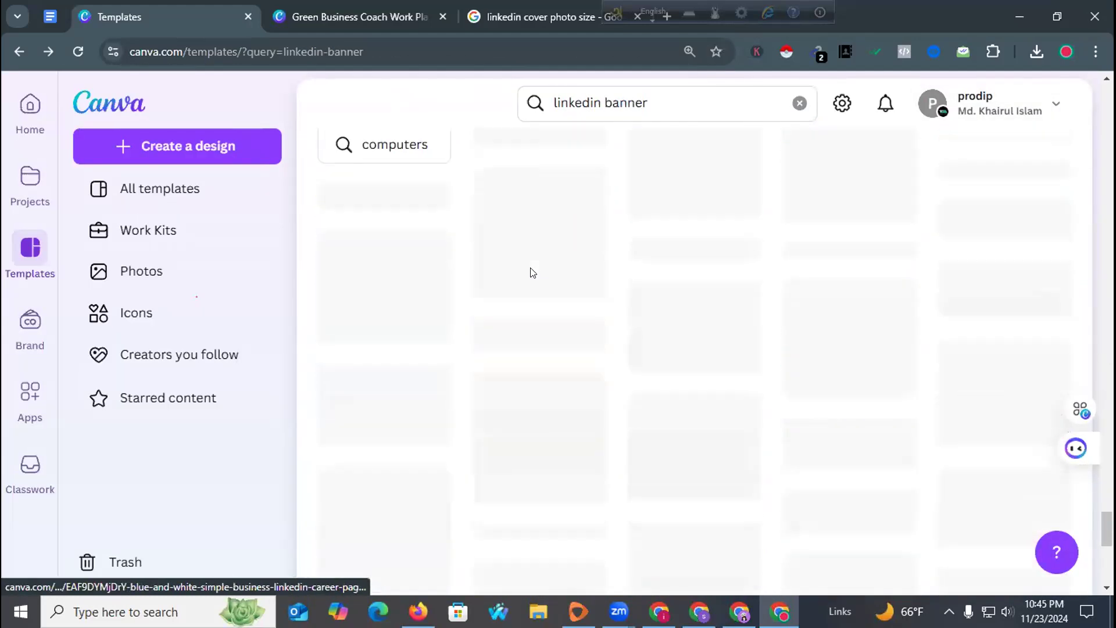
scroll(530, 268, down, 5)
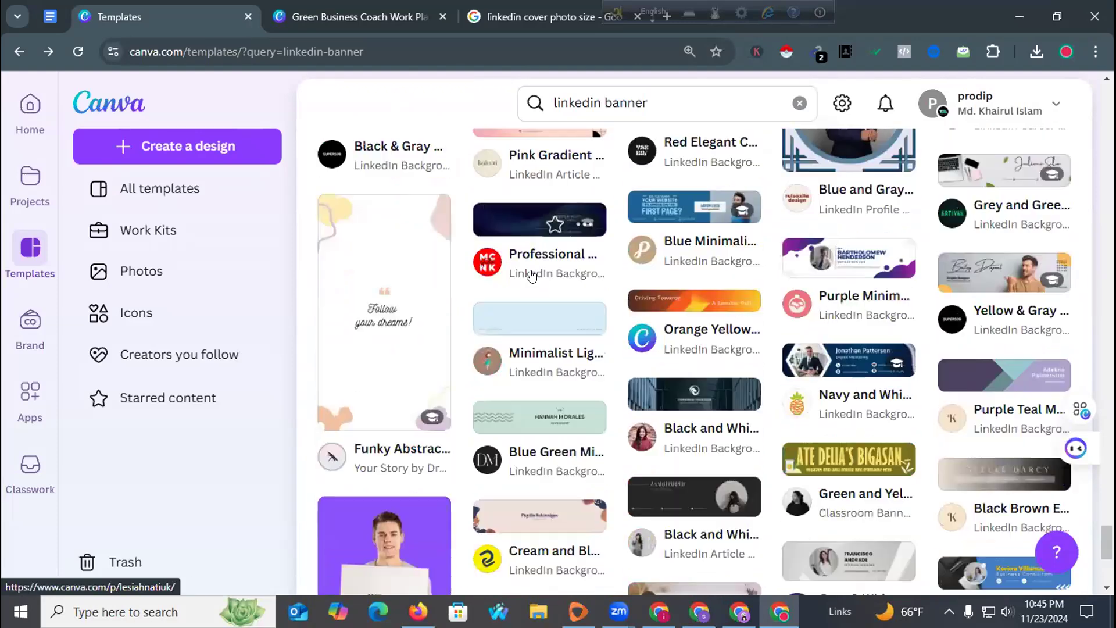
scroll(532, 276, down, 5)
scroll(532, 275, up, 7)
scroll(531, 275, down, 10)
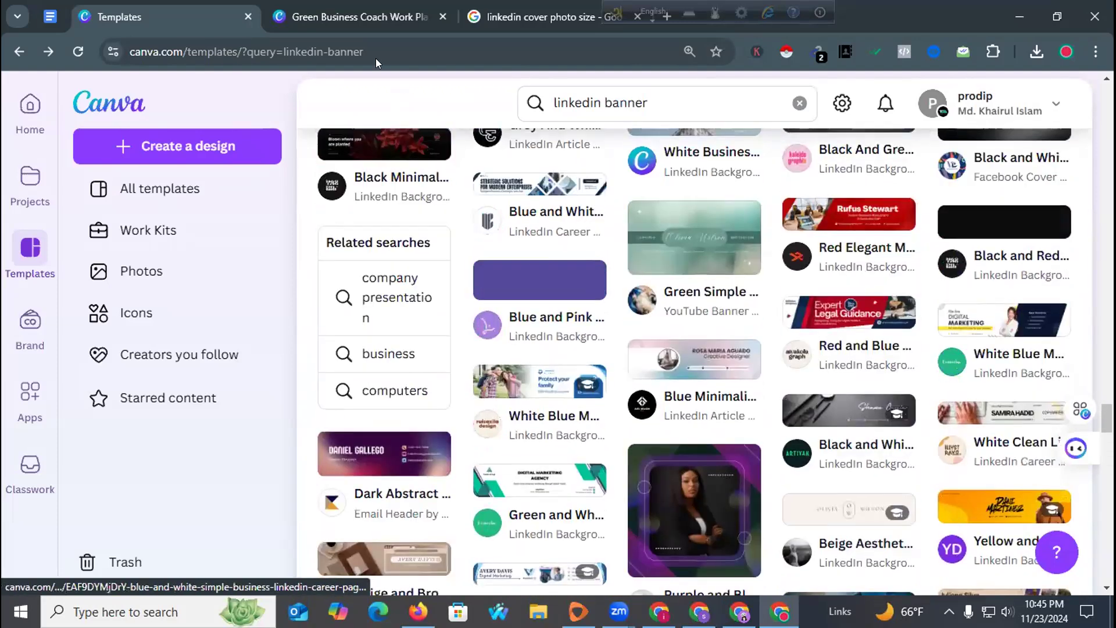
click(337, 8)
click(176, 10)
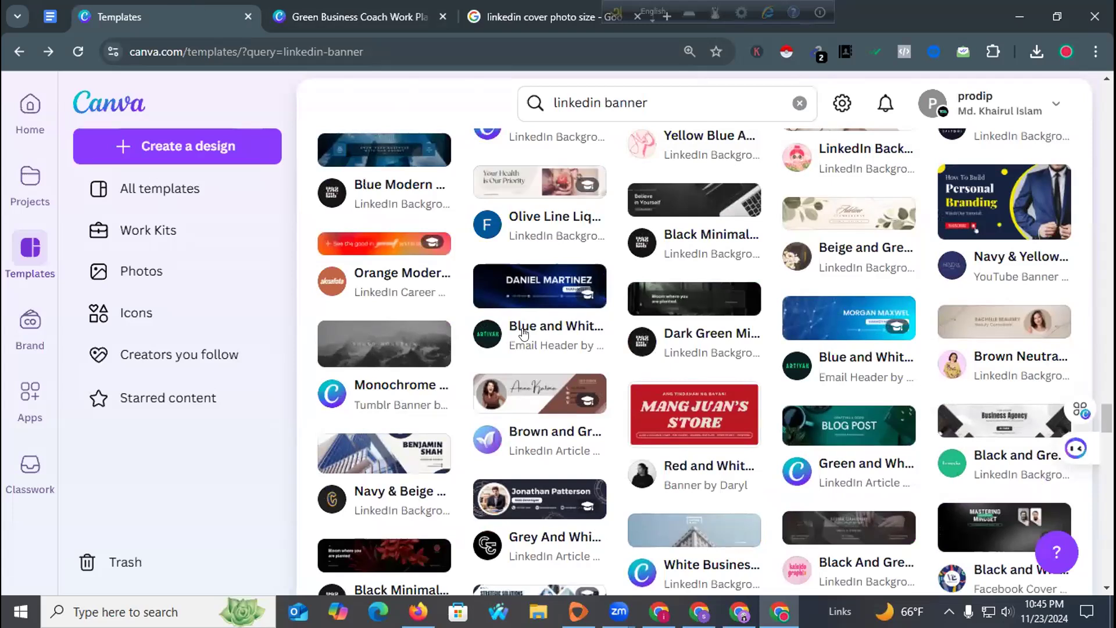
key(alt+Tab)
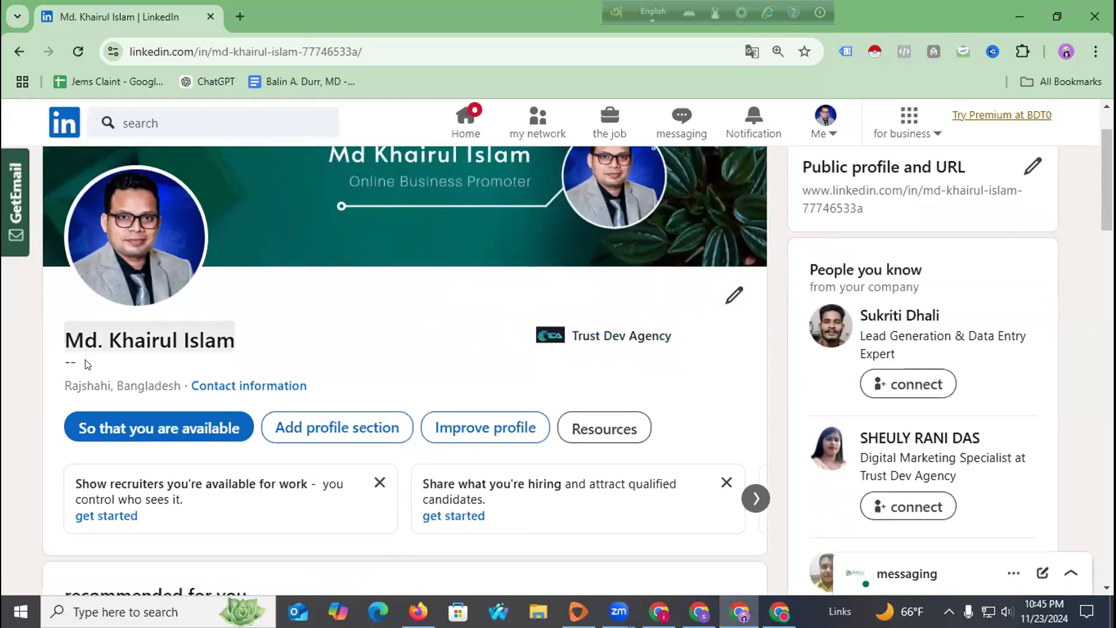
Explore the Add profile section options, trying the summary, education and intro forms.
scroll(221, 333, down, 3)
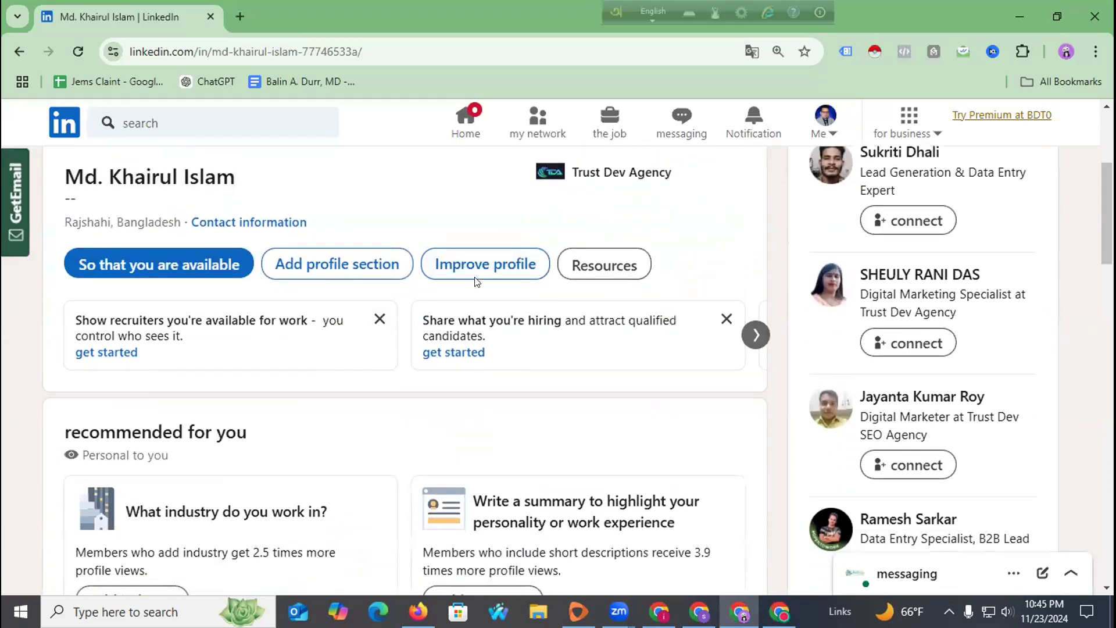
click(313, 262)
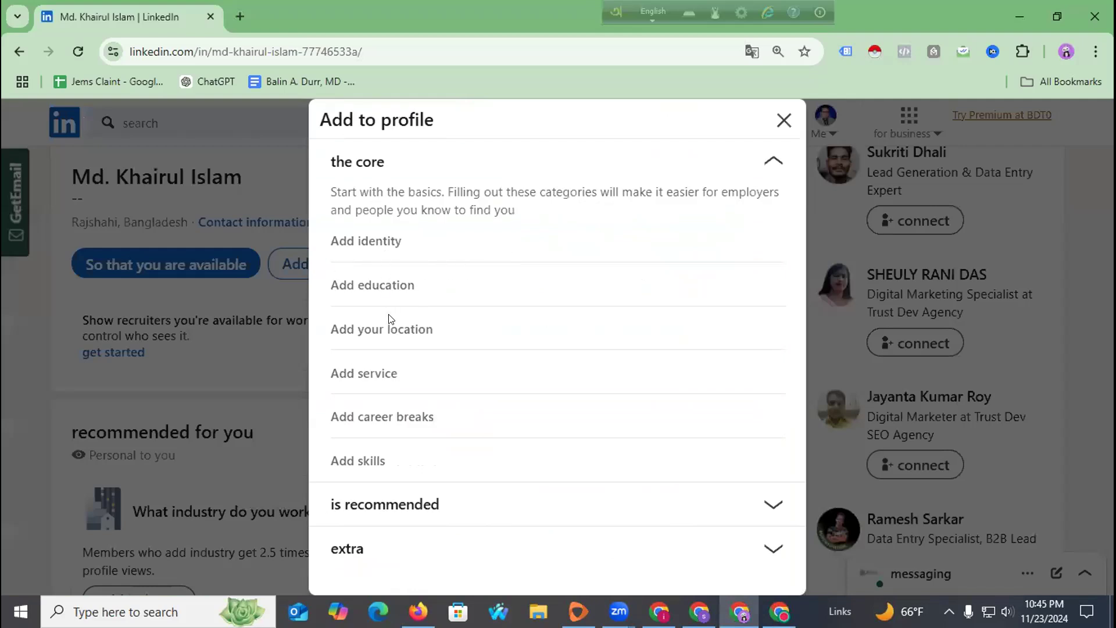
click(375, 243)
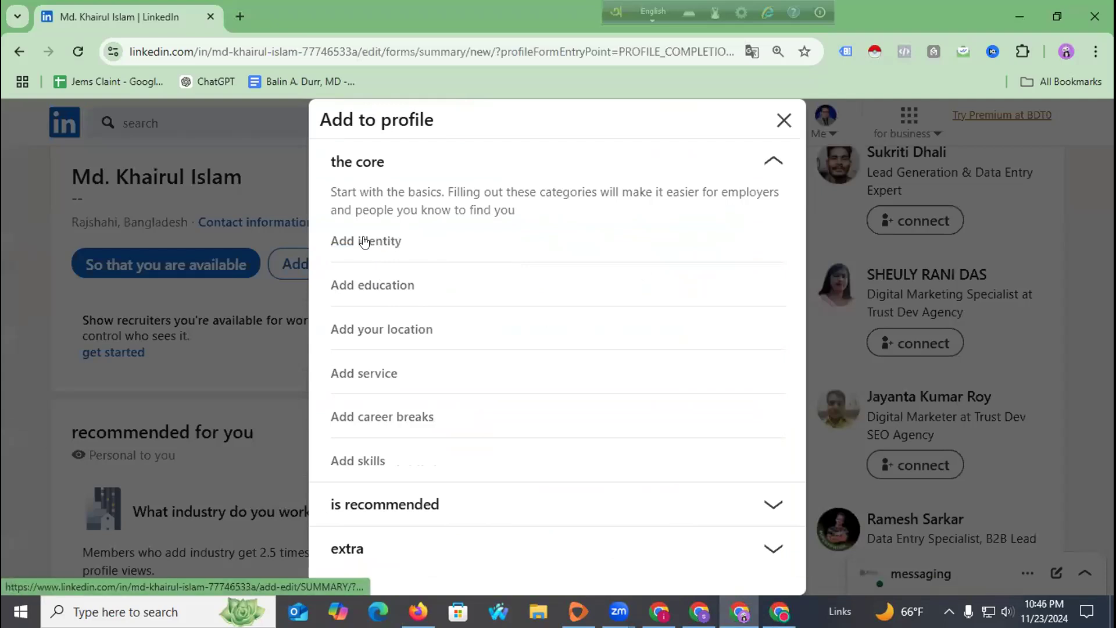
click(376, 286)
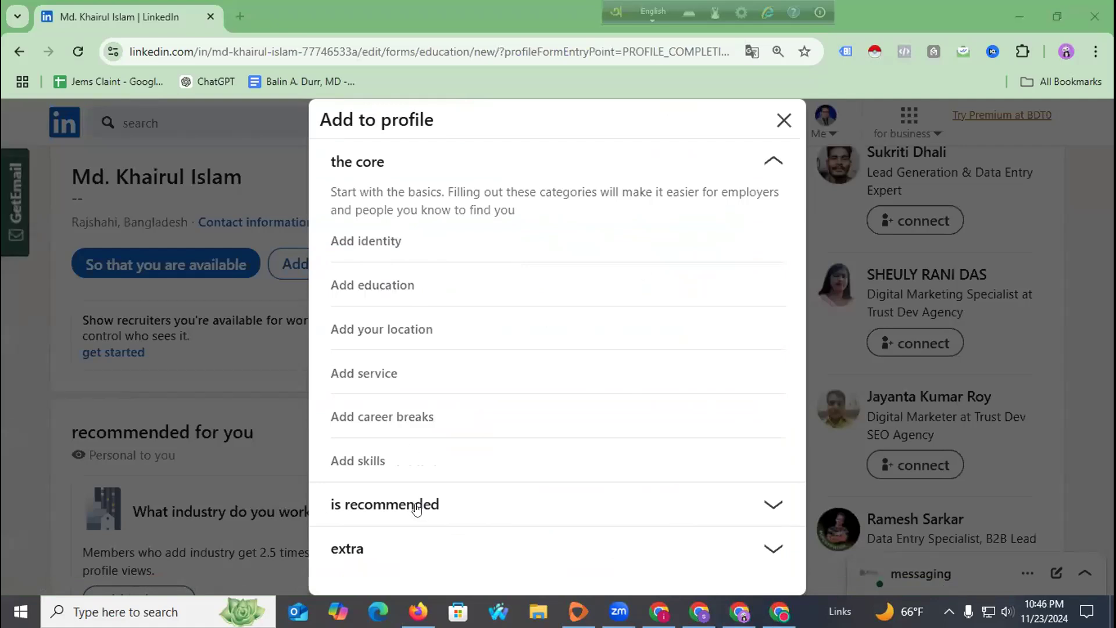
click(375, 242)
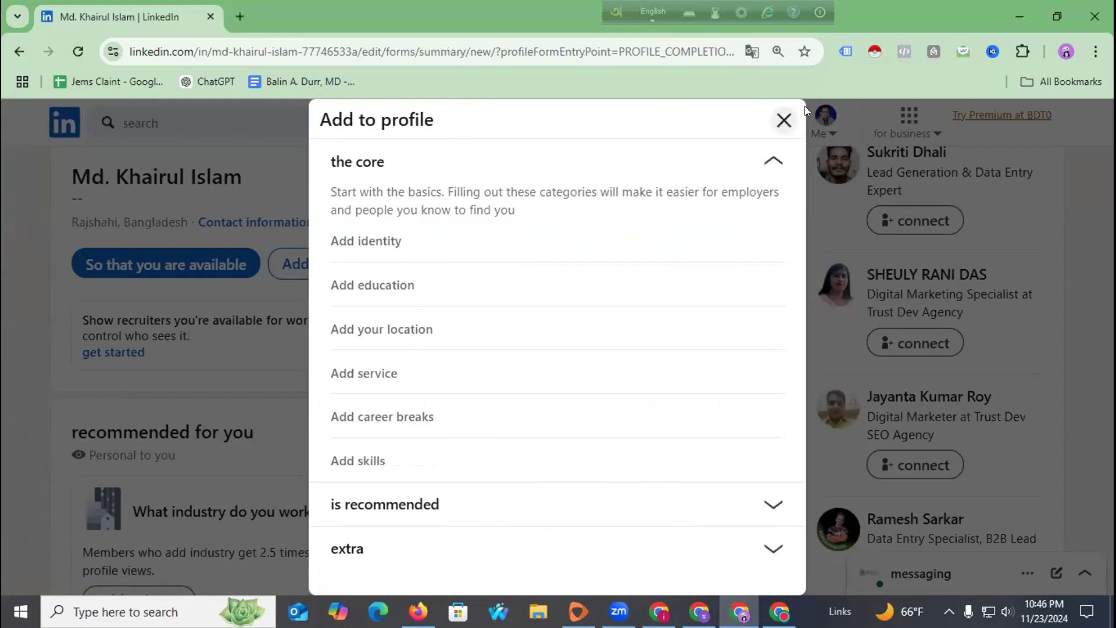
Reload the profile page and close the intro editor.
click(82, 41)
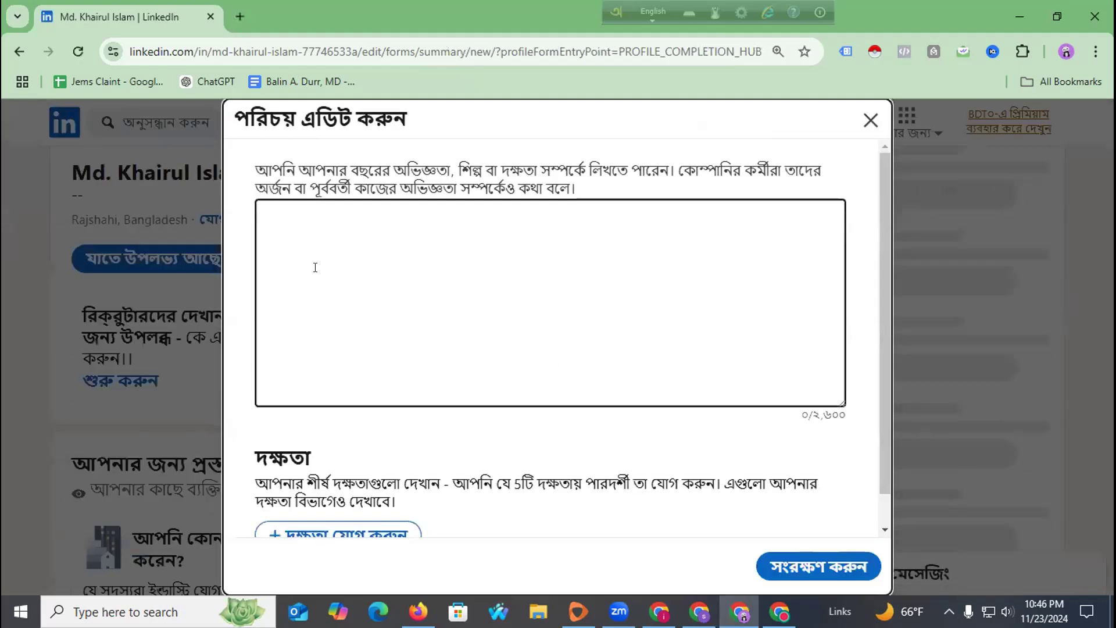
scroll(329, 321, down, 1)
scroll(855, 150, up, 1)
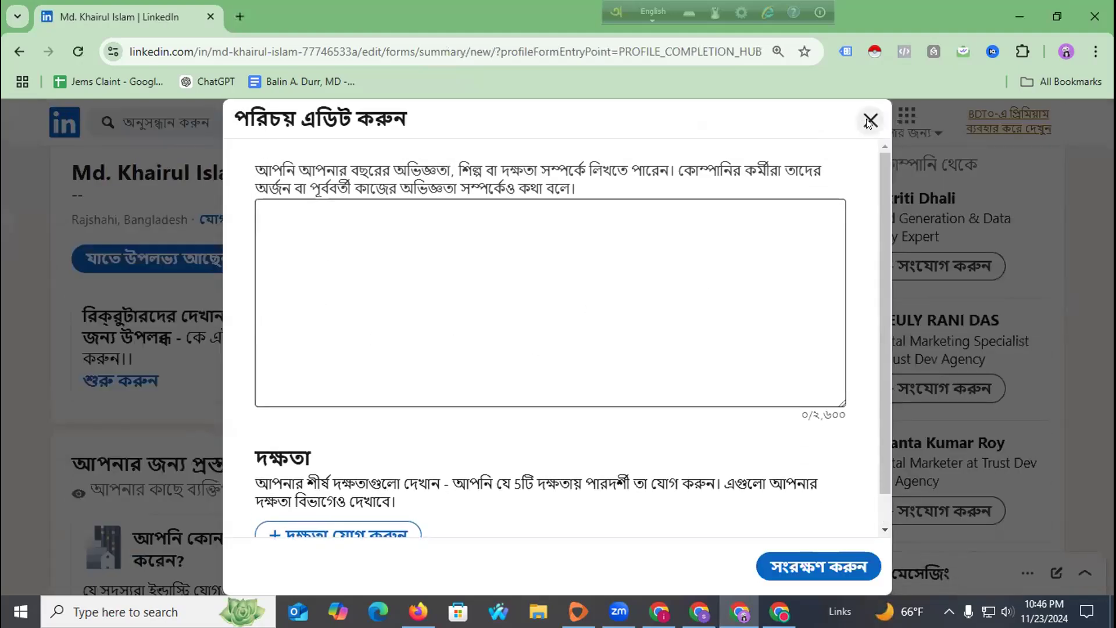
click(870, 120)
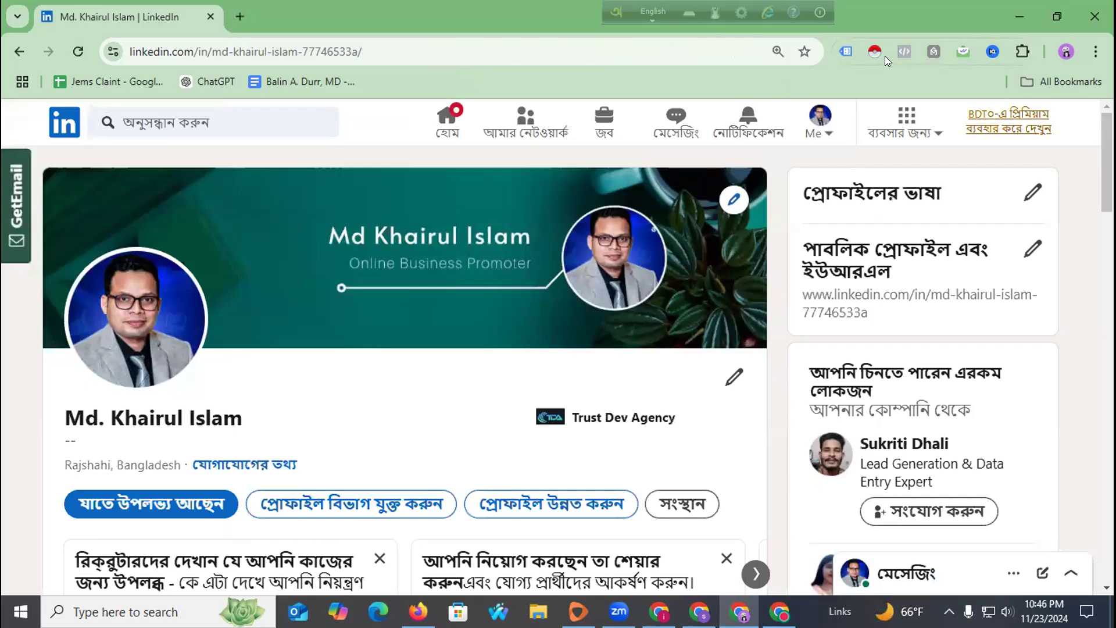
Translate the LinkedIn profile page into English again via Chrome's menu.
click(1095, 52)
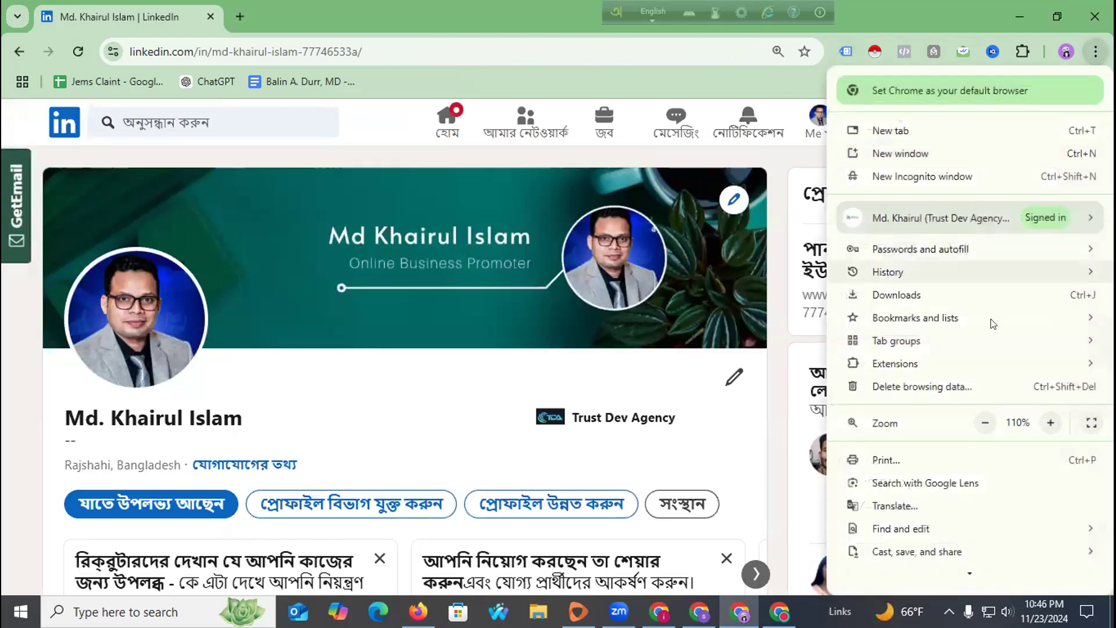
click(924, 508)
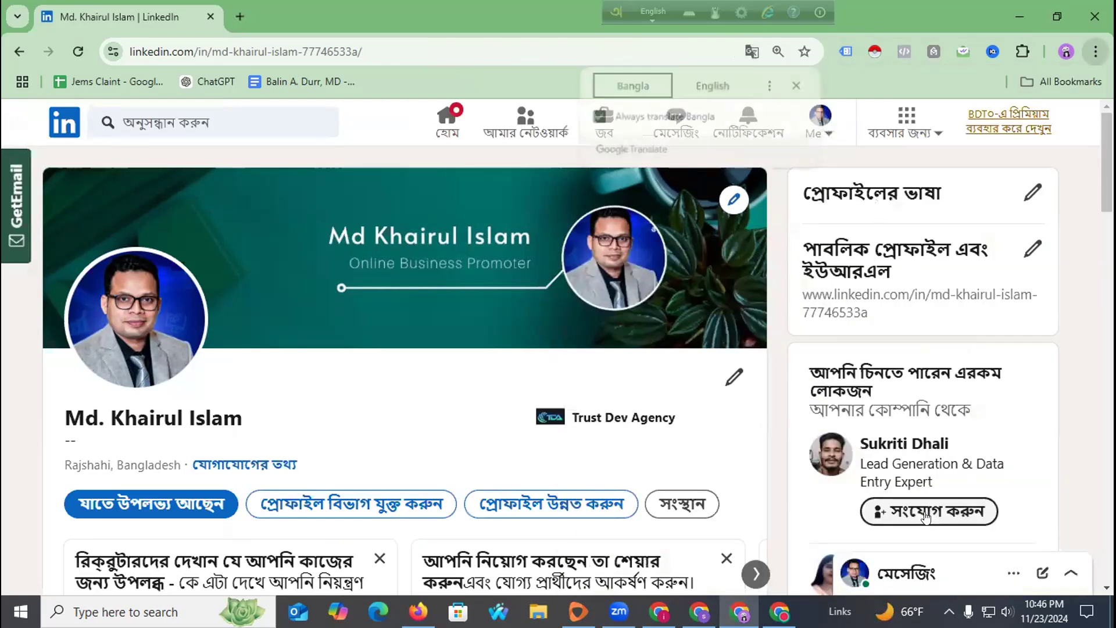
click(703, 85)
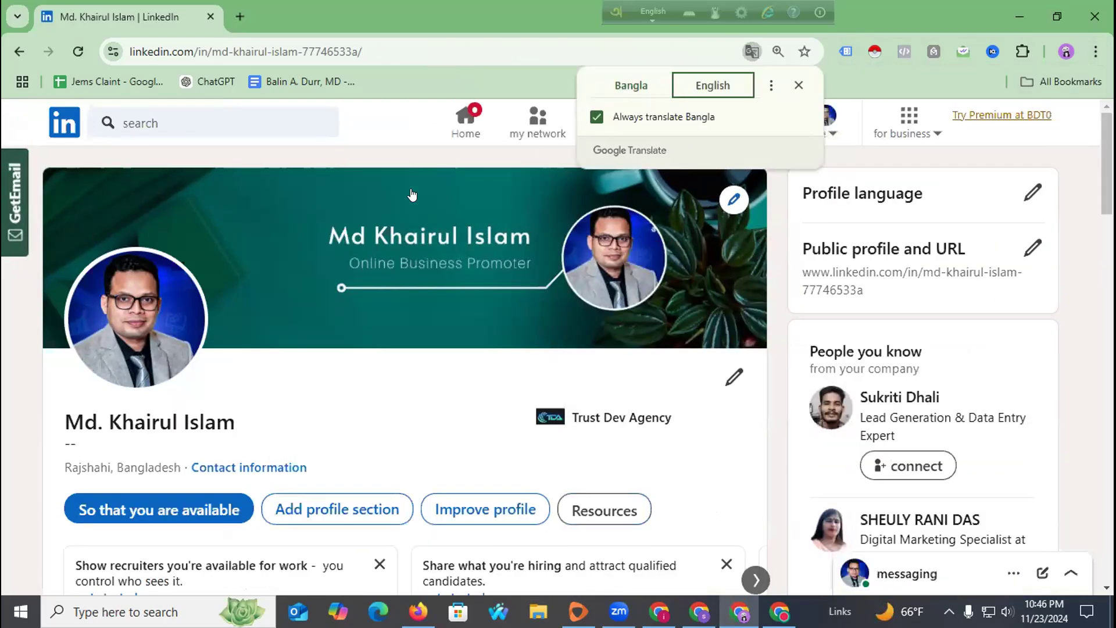
Scroll down to the Education section and start adding a new education entry.
scroll(291, 319, down, 3)
scroll(372, 321, down, 2)
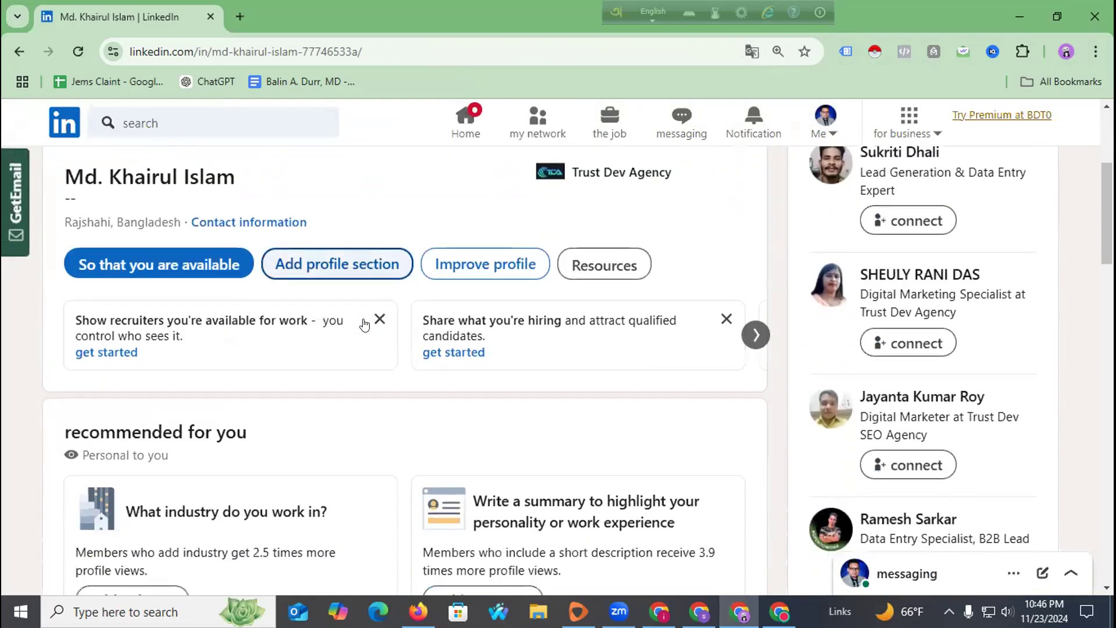
scroll(179, 344, down, 6)
scroll(227, 365, down, 6)
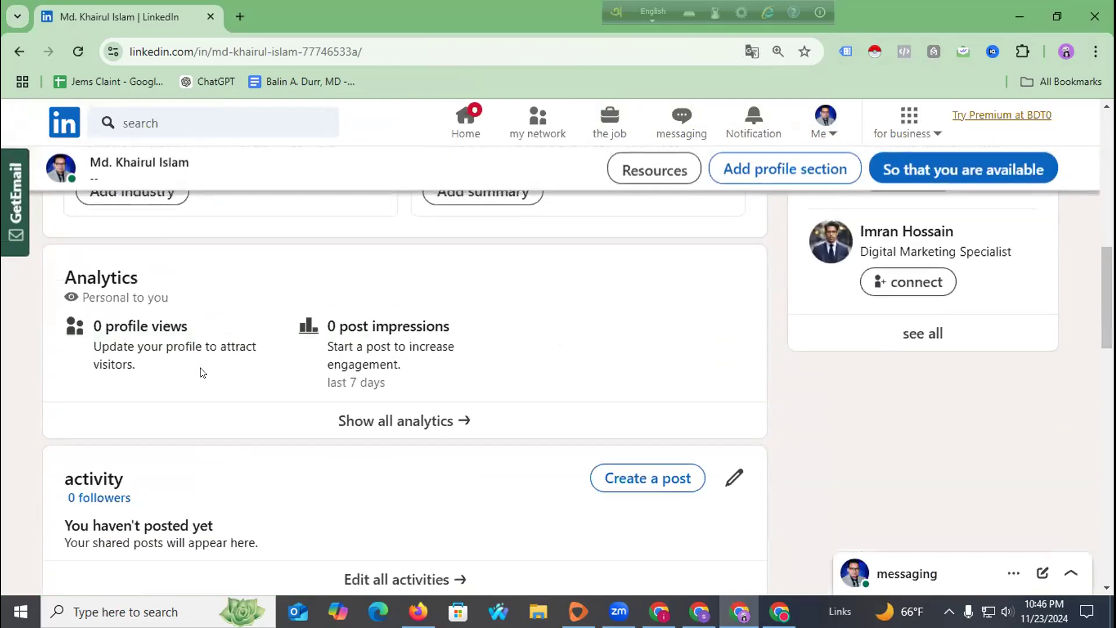
scroll(268, 374, down, 3)
scroll(172, 375, down, 3)
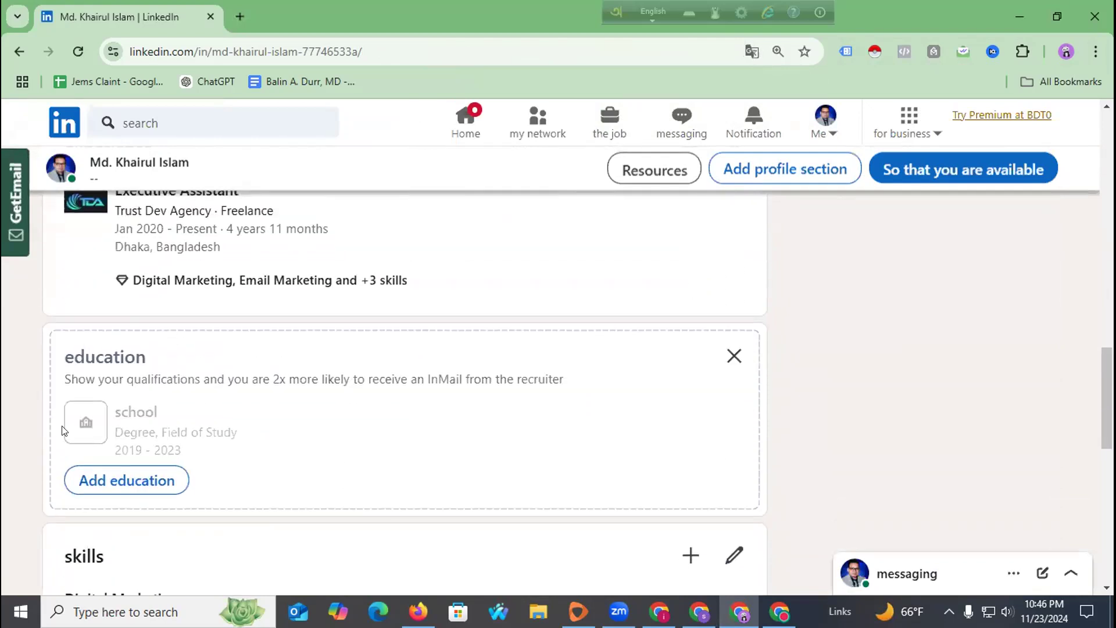
scroll(200, 461, down, 6)
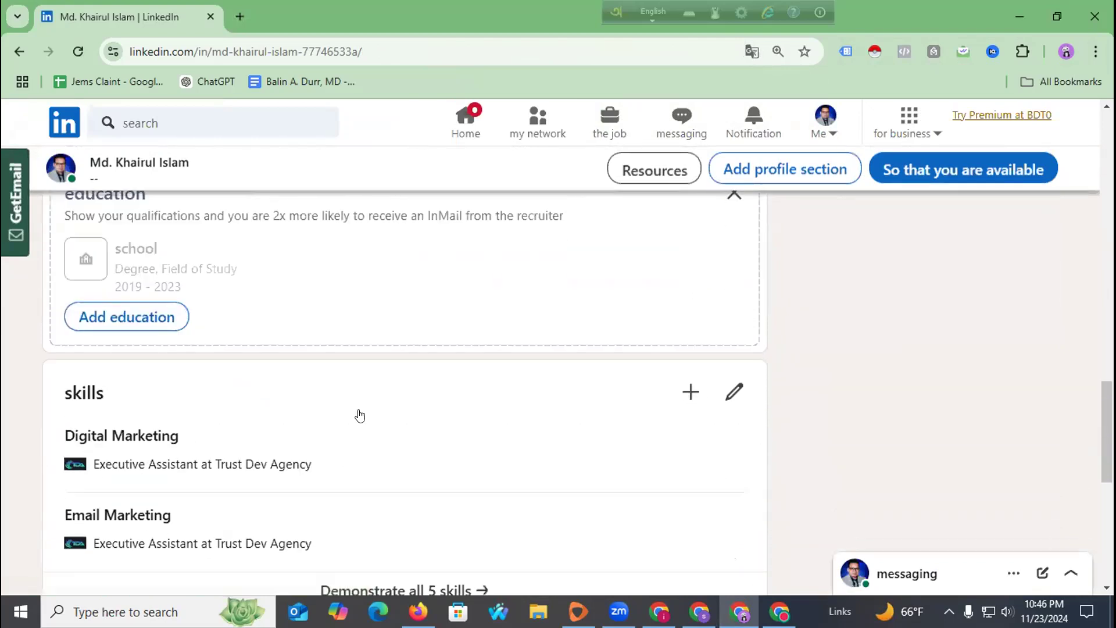
scroll(274, 416, down, 4)
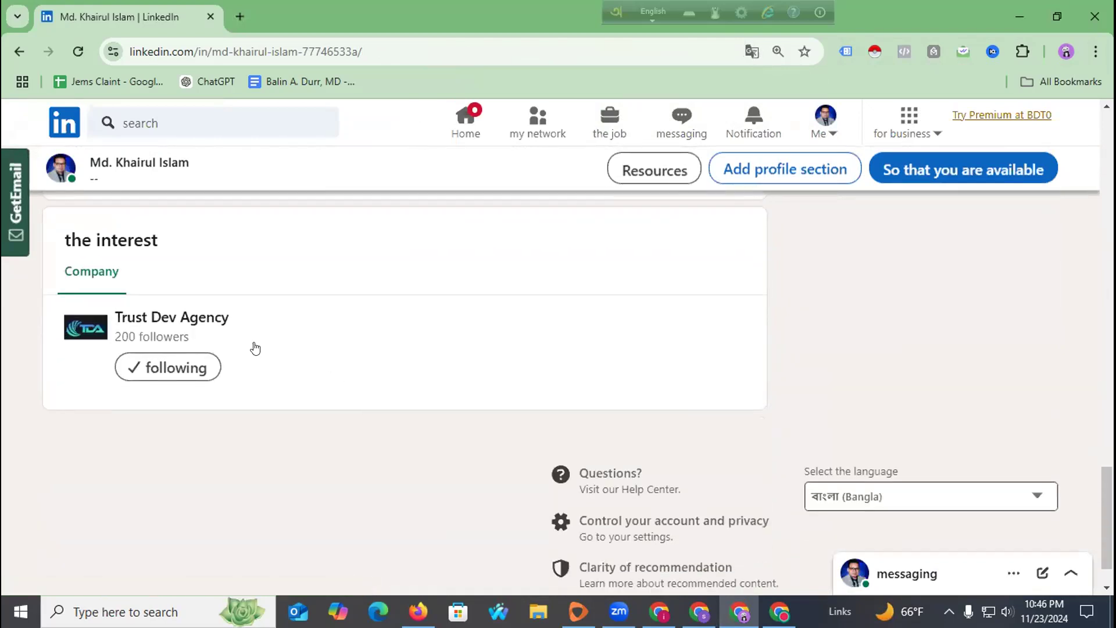
scroll(252, 349, up, 6)
scroll(177, 366, up, 2)
click(151, 323)
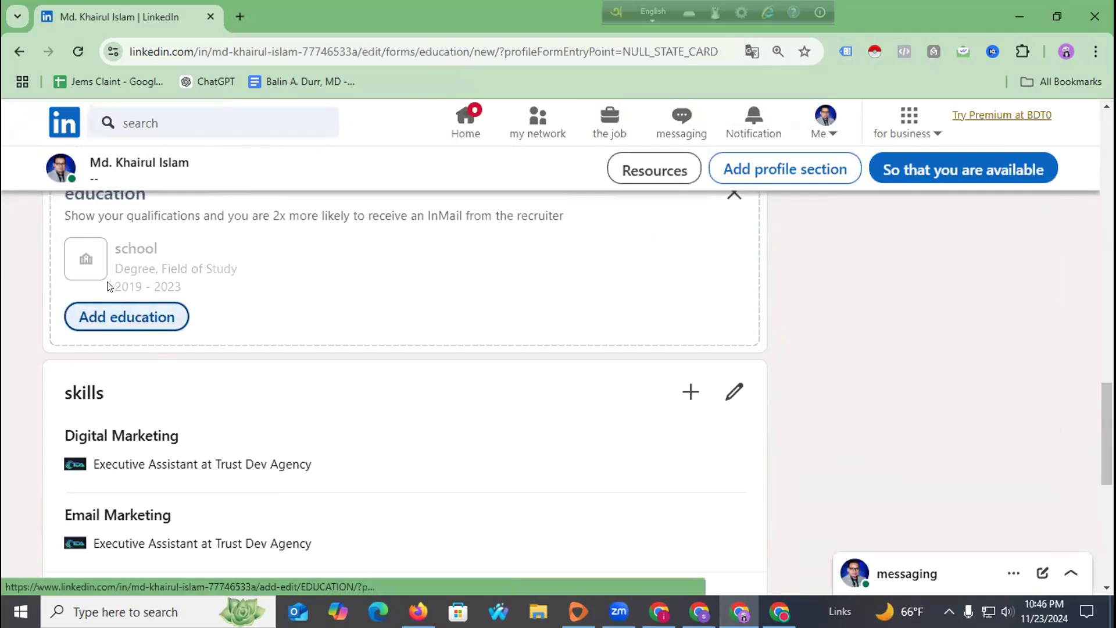
scroll(108, 286, up, 4)
scroll(107, 286, down, 3)
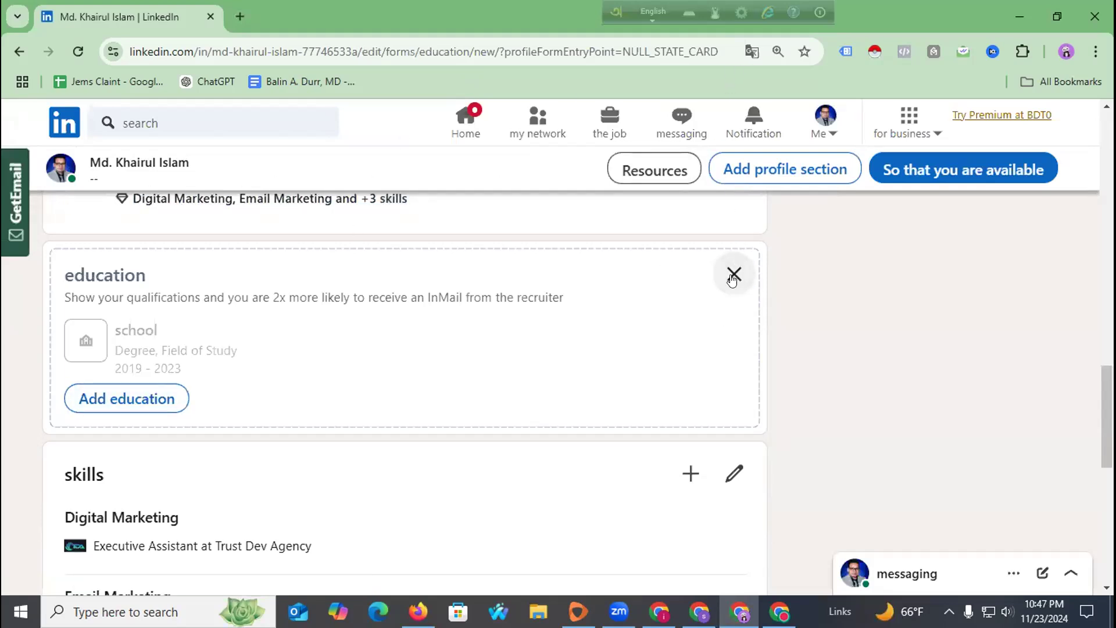
scroll(232, 250, up, 10)
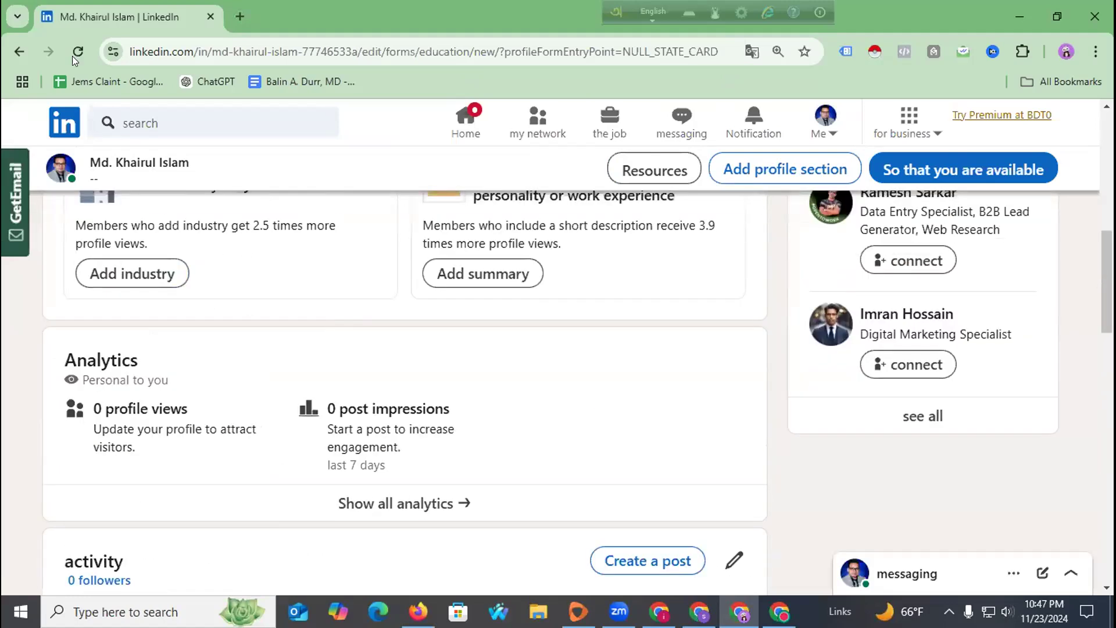
Reload the profile, then open LinkedIn in a new tab via a Google search for 'link'.
click(75, 53)
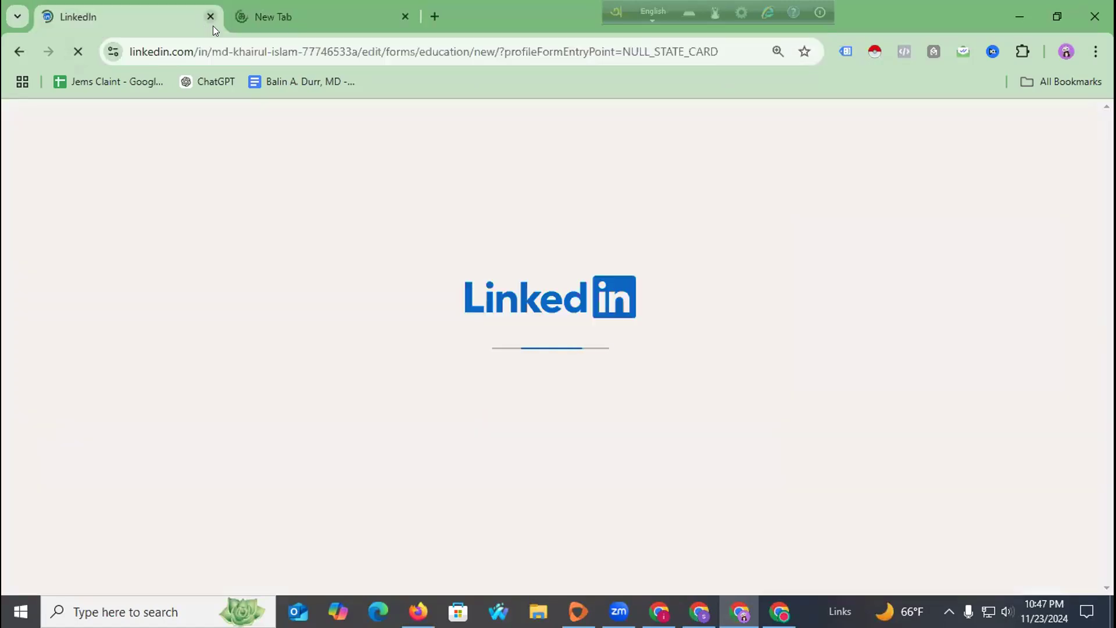
click(234, 23)
click(242, 45)
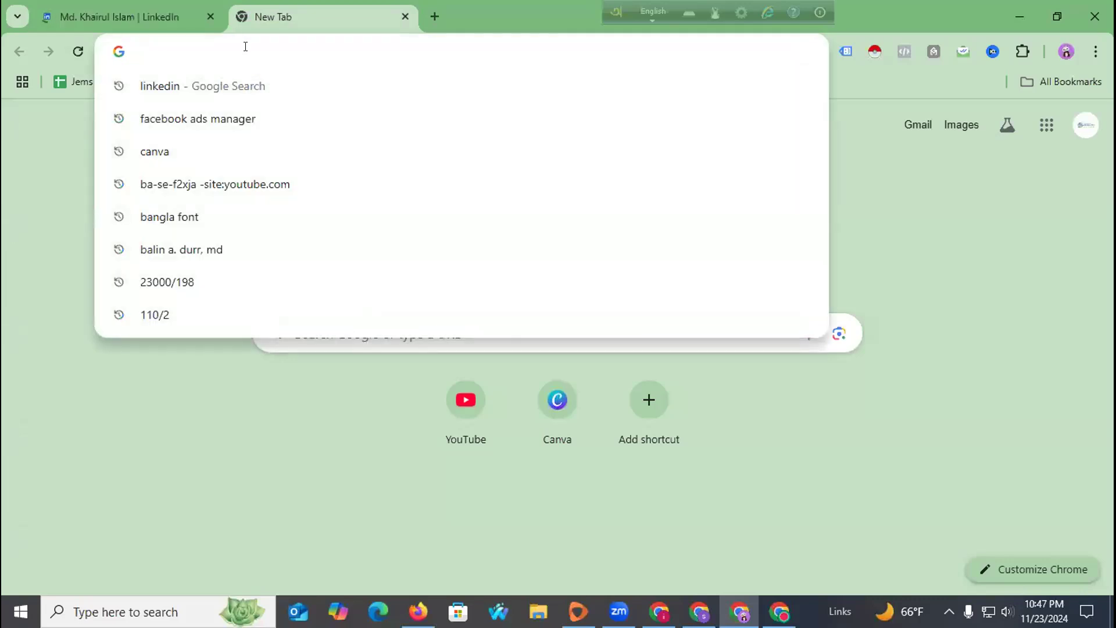
text(link)
key(Return)
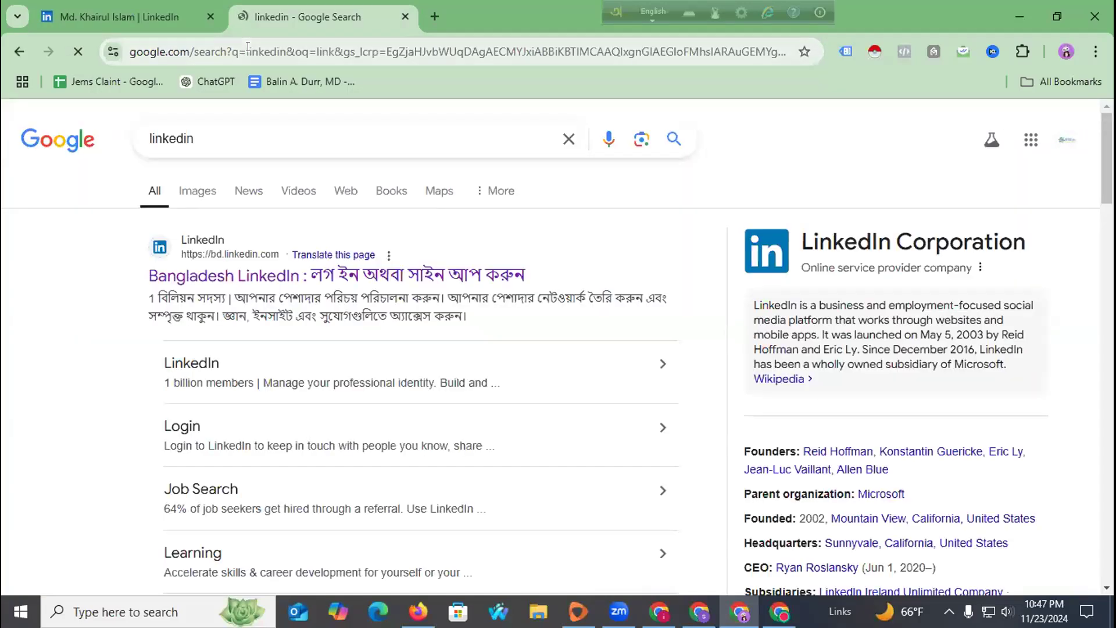
click(245, 282)
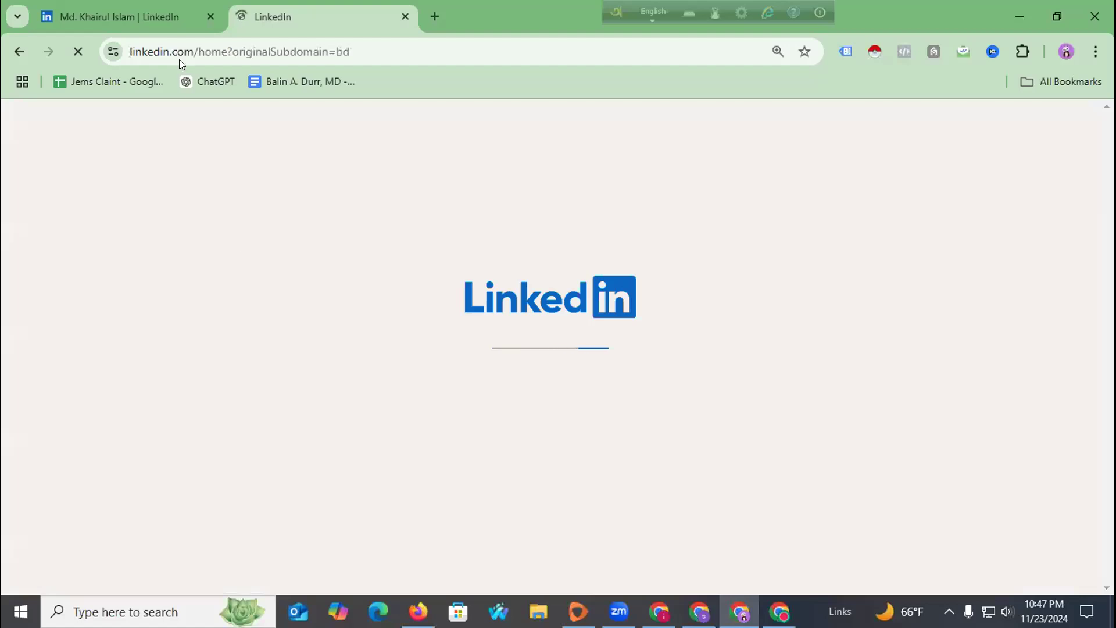
click(168, 5)
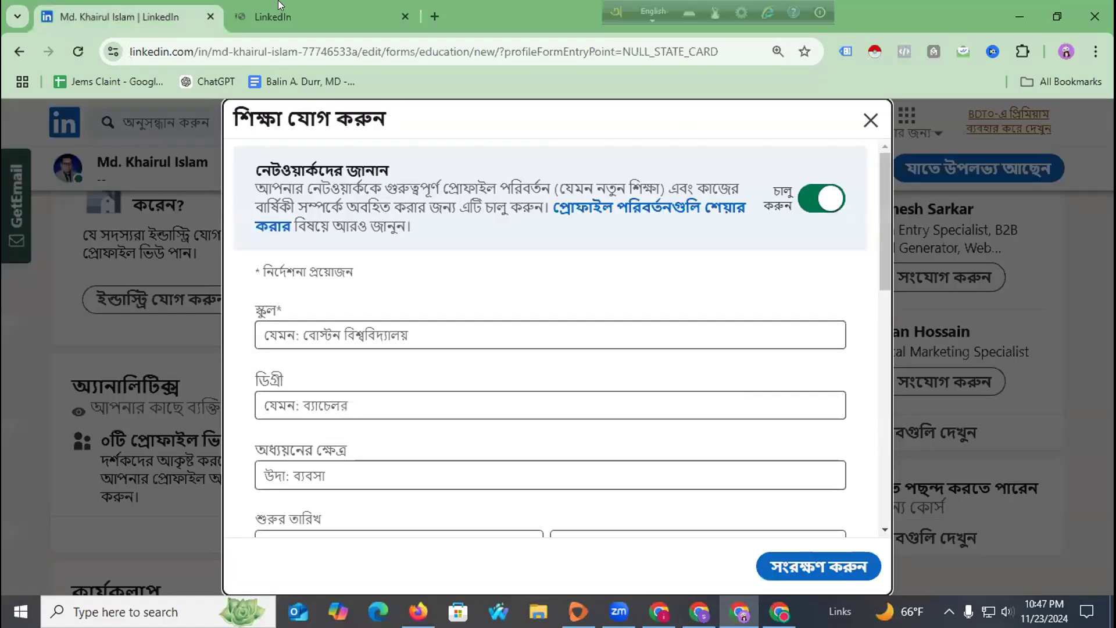
Enter 'Mohipur S,A,M High School' in the School field of the Add education form.
click(338, 326)
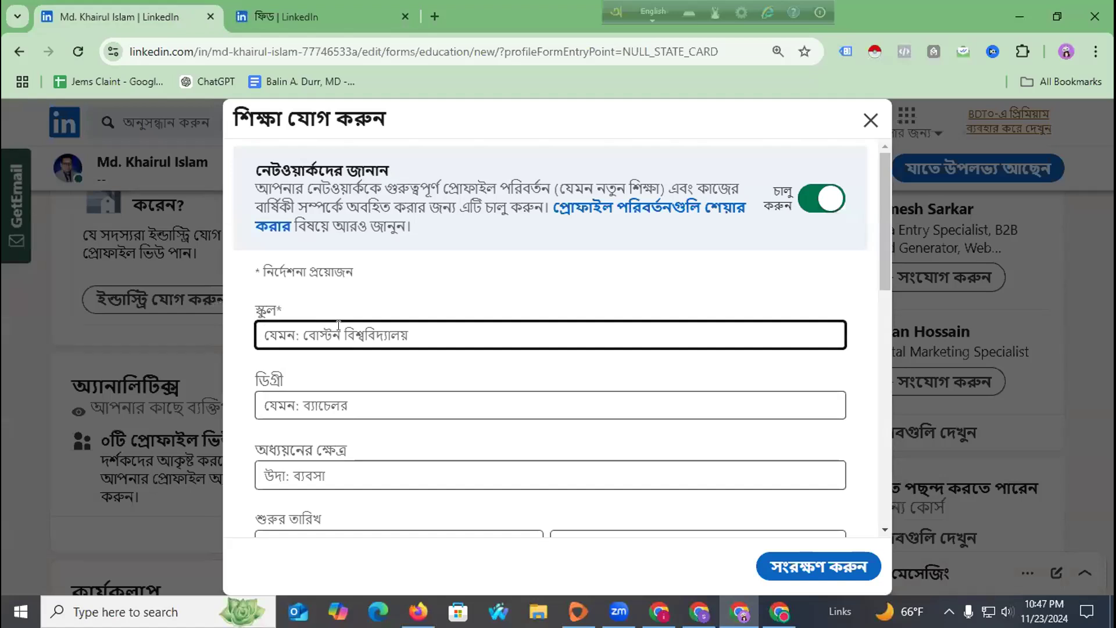
text(Mohipur S,A,M High School)
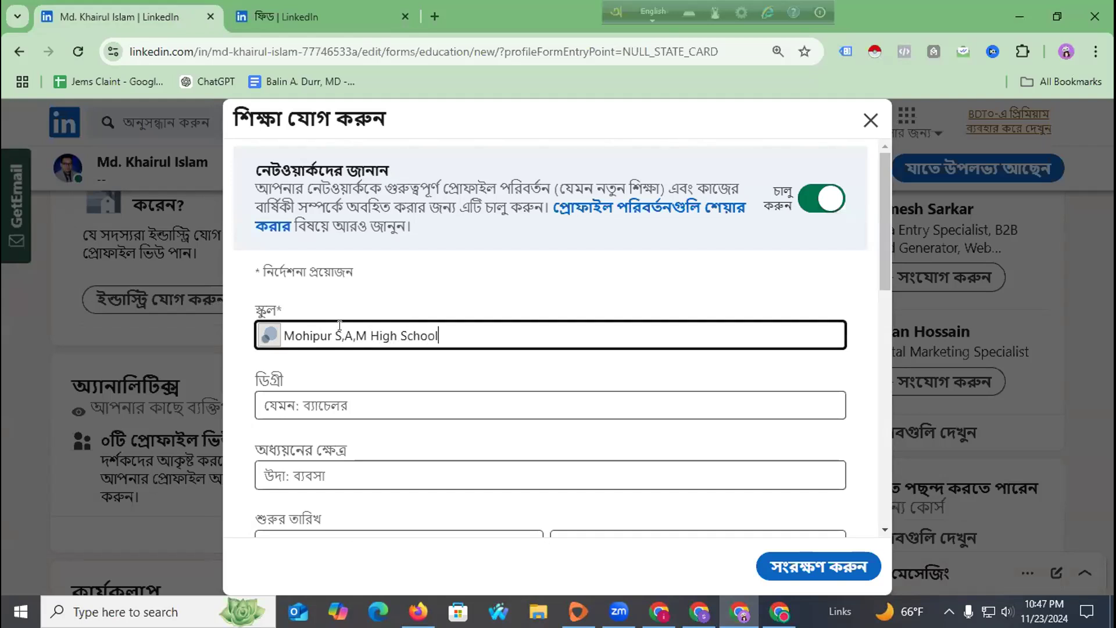
click(354, 406)
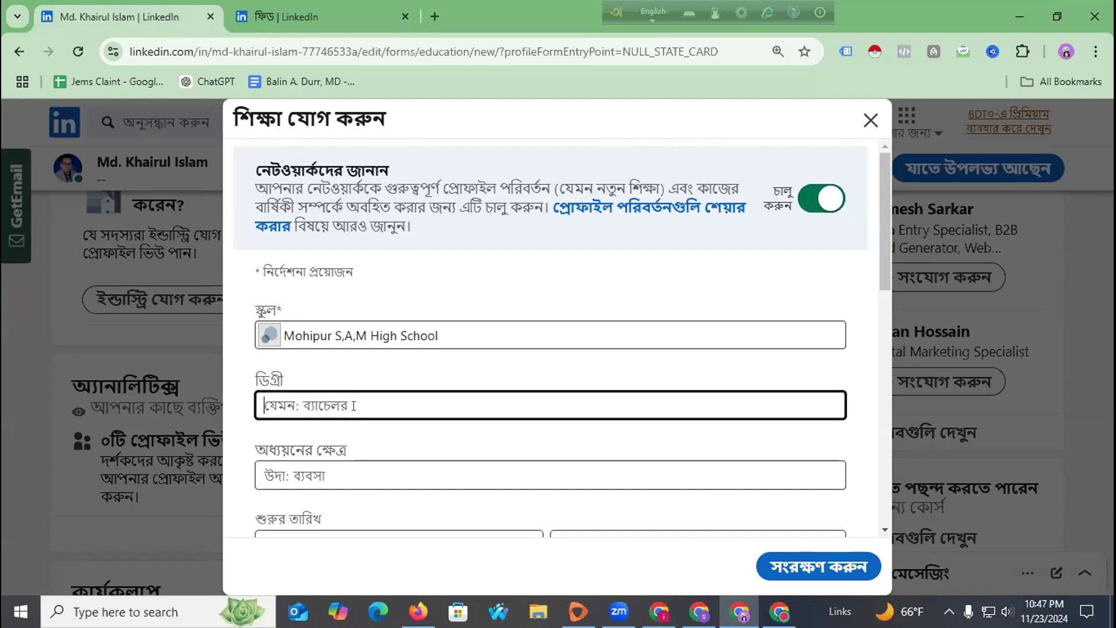
scroll(354, 400, down, 3)
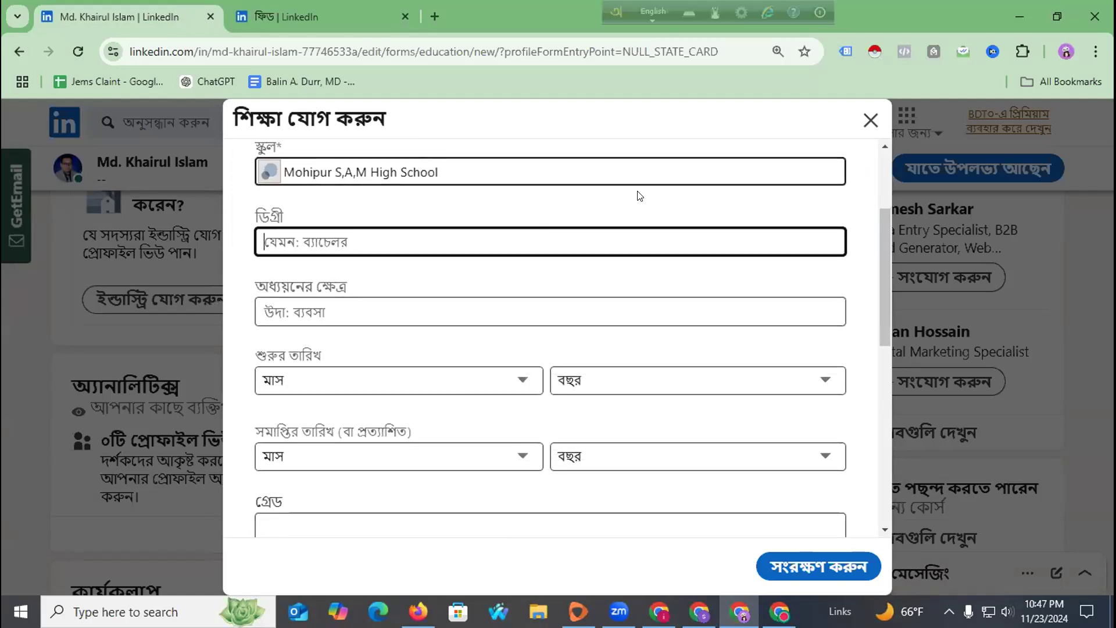
scroll(637, 194, up, 3)
click(1095, 51)
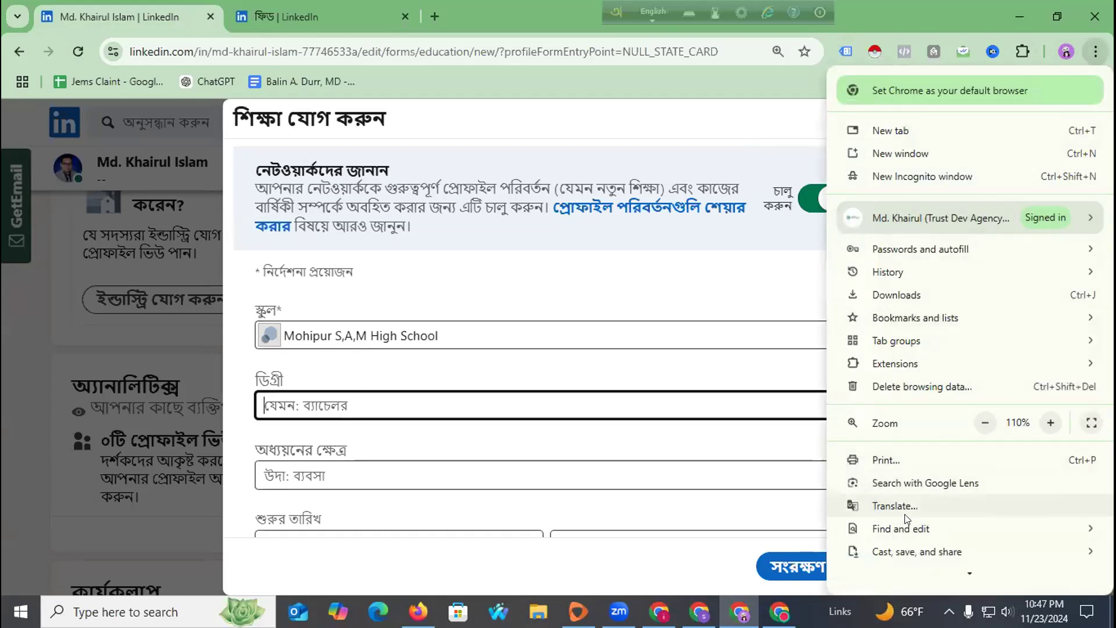
Translate the form into English and set the degree to Bachelor of Business Administration - BBA.
click(905, 500)
click(711, 86)
click(326, 384)
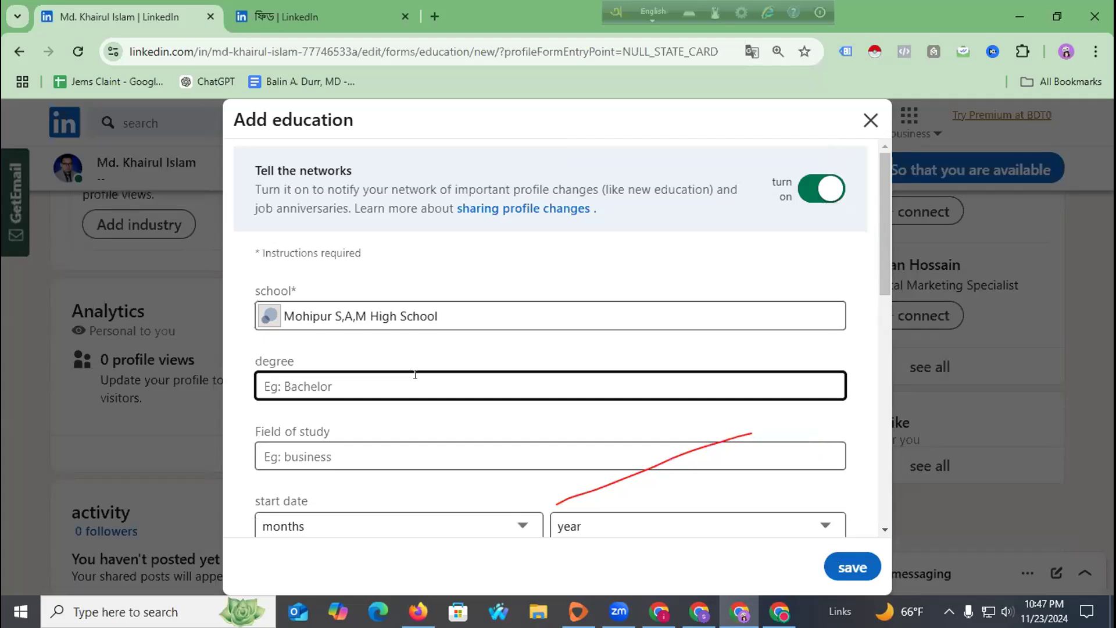
text(BBA)
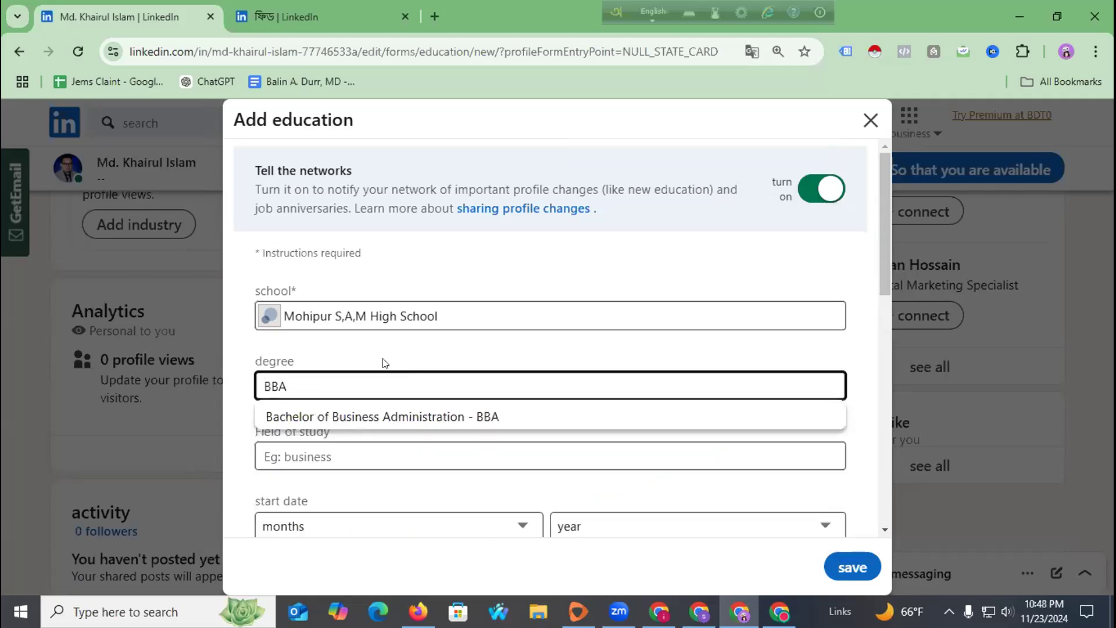
click(372, 415)
Start entering 'MARK' as the field of study.
click(343, 457)
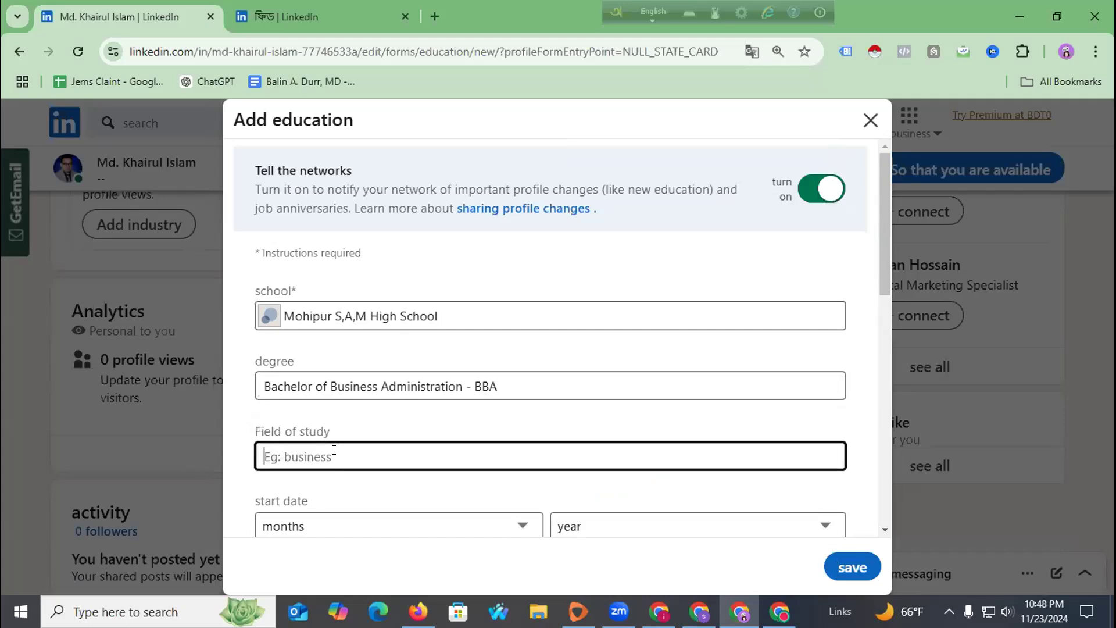
scroll(346, 433, down, 3)
text(MARKE)
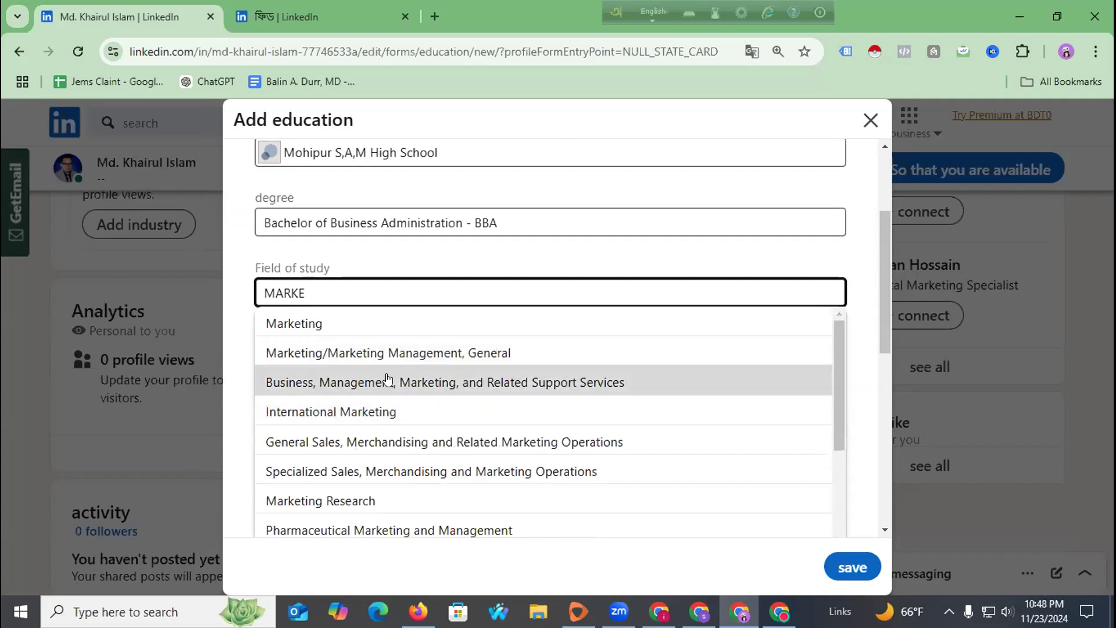
Choose Business, Management, Marketing, and Related Support Services and set the start date to January 2011.
click(388, 382)
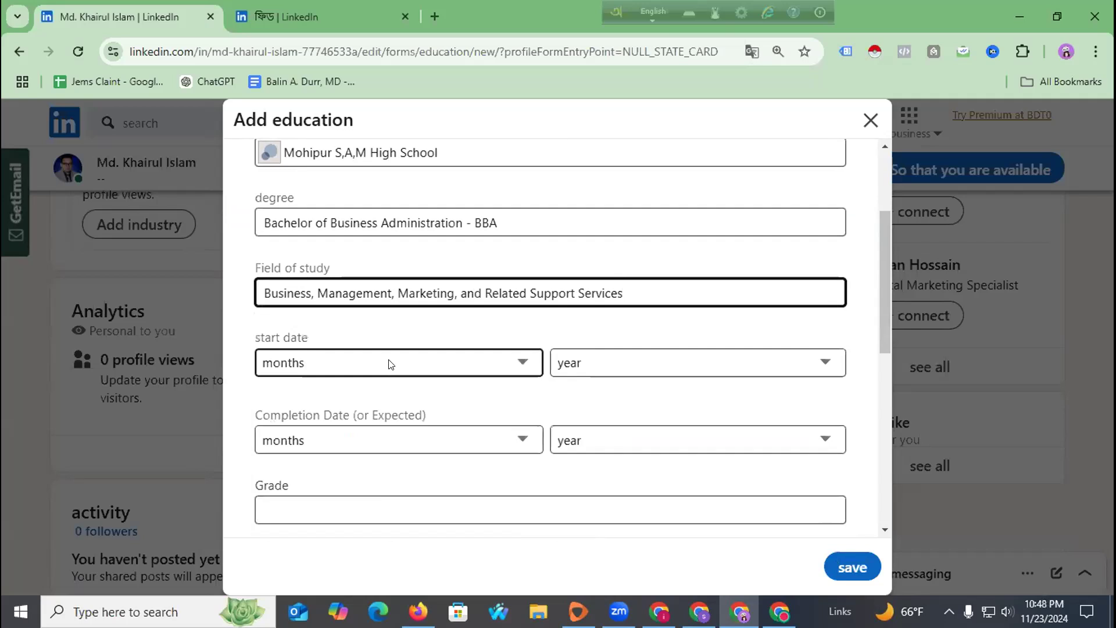
click(389, 362)
click(335, 82)
click(595, 363)
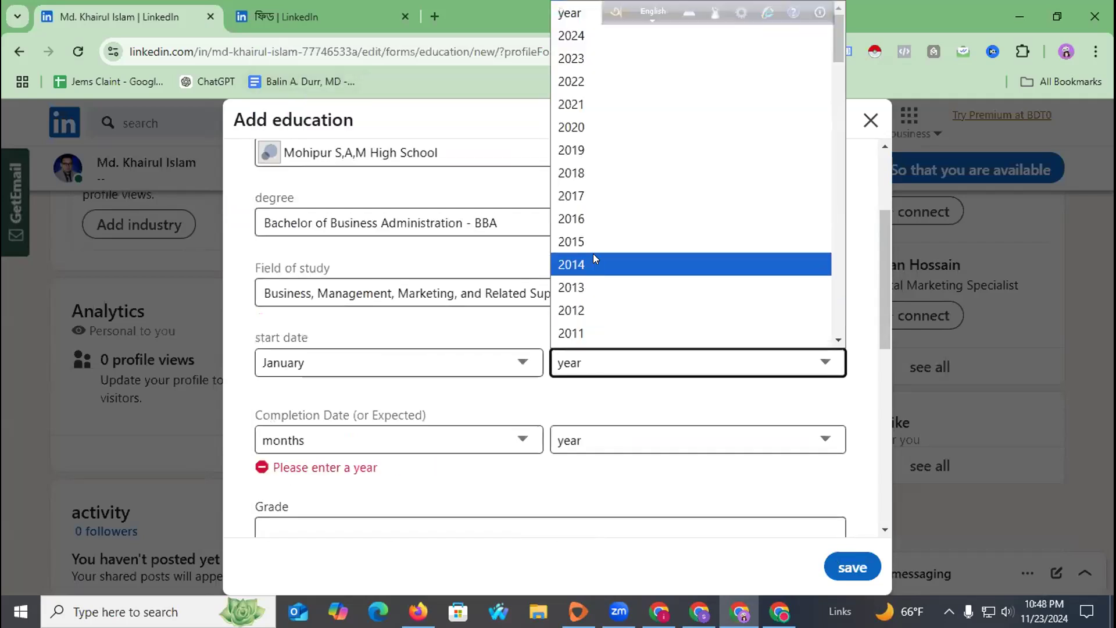
click(594, 329)
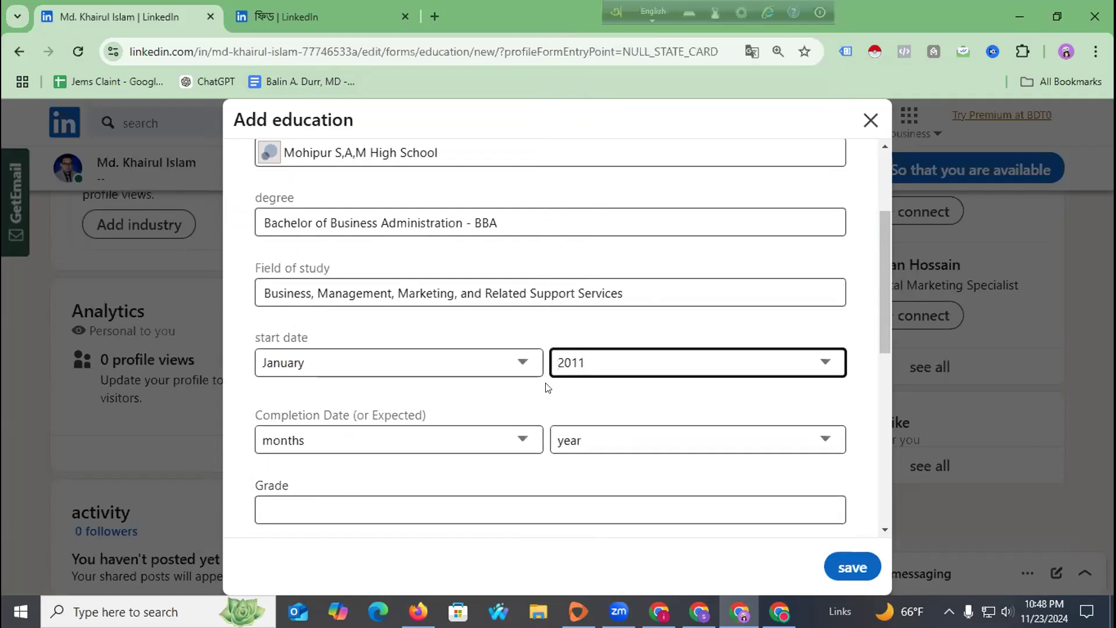
Set the completion date to May 2017.
click(452, 440)
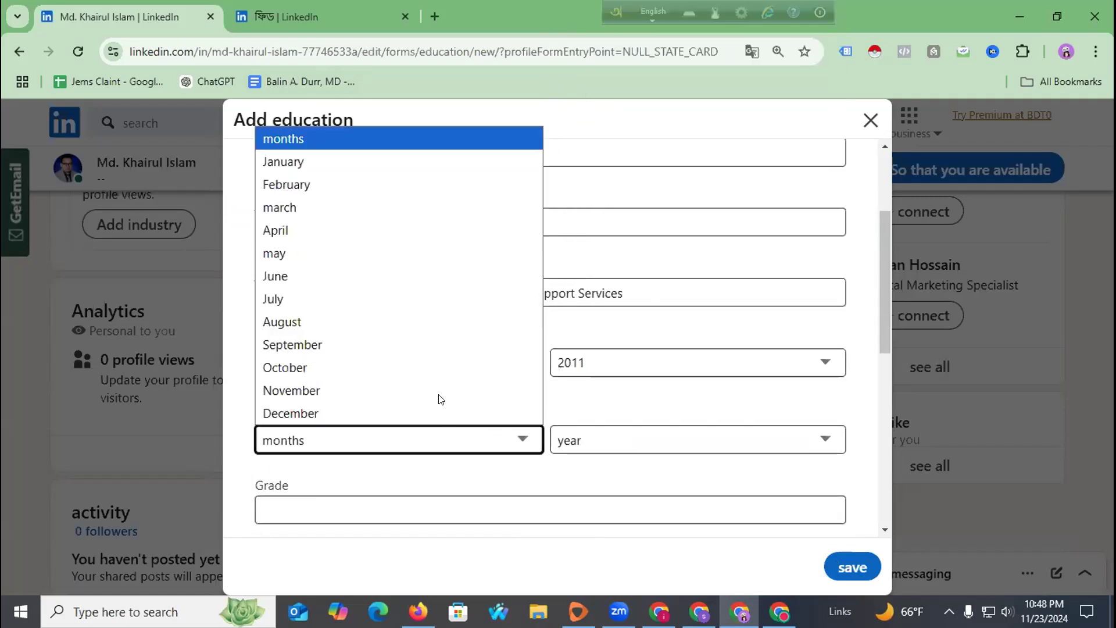
click(400, 254)
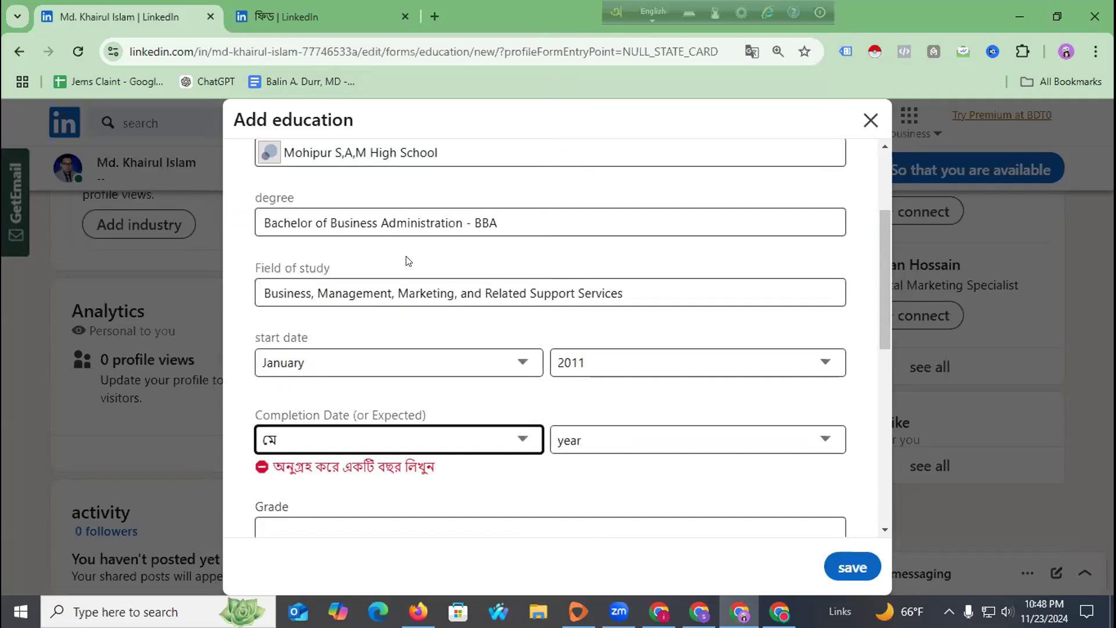
click(581, 441)
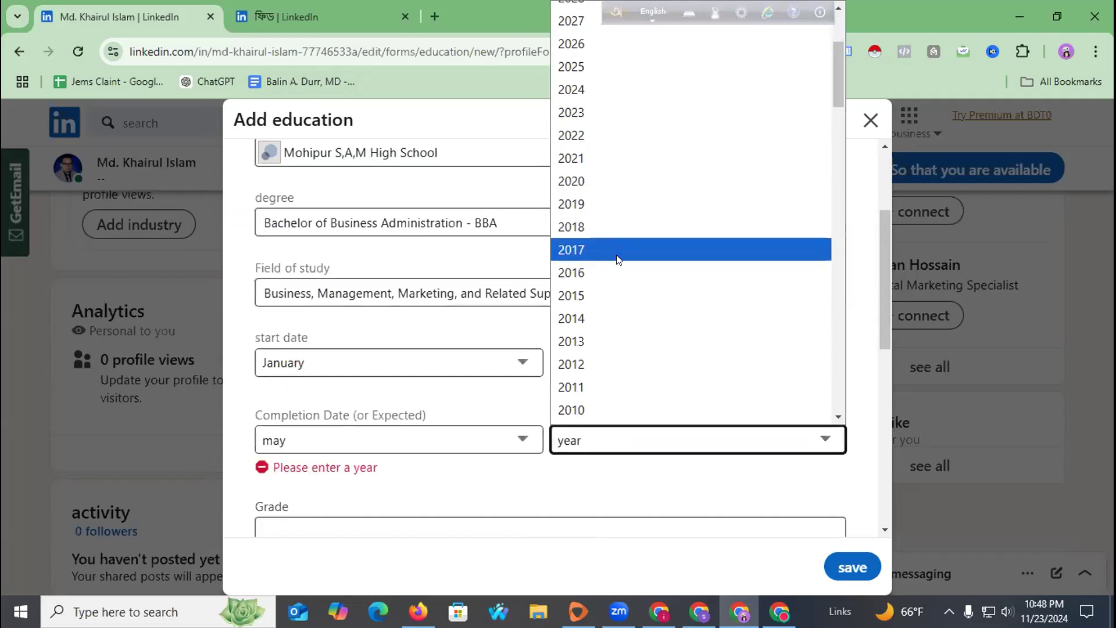
click(616, 255)
Enter grade A+ and save the new education entry.
scroll(547, 297, down, 3)
click(338, 345)
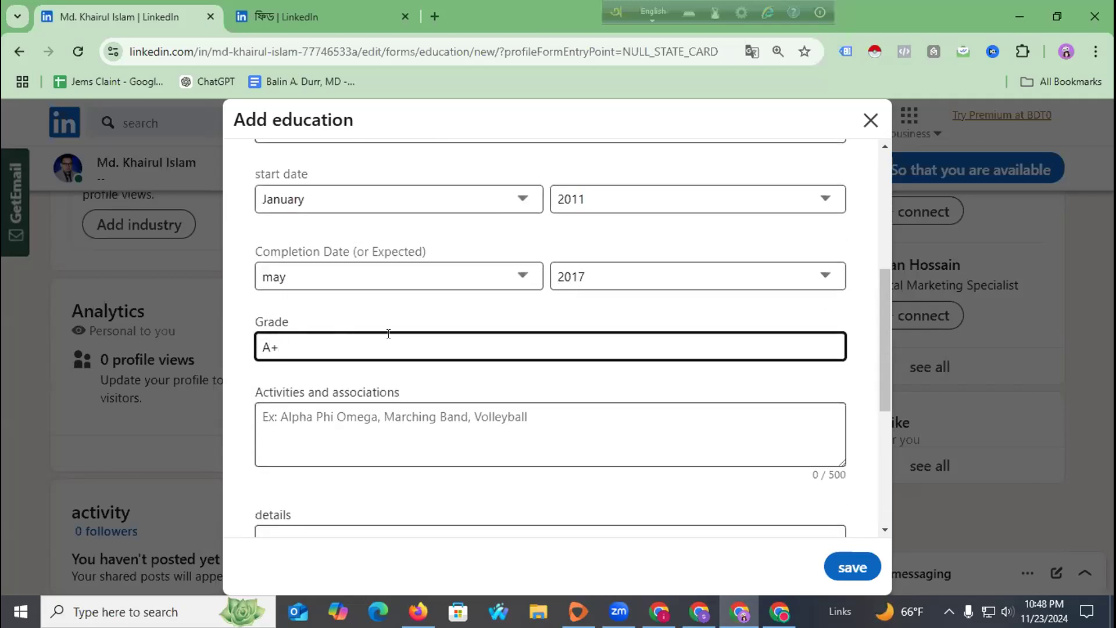
scroll(414, 343, down, 3)
scroll(444, 349, down, 1)
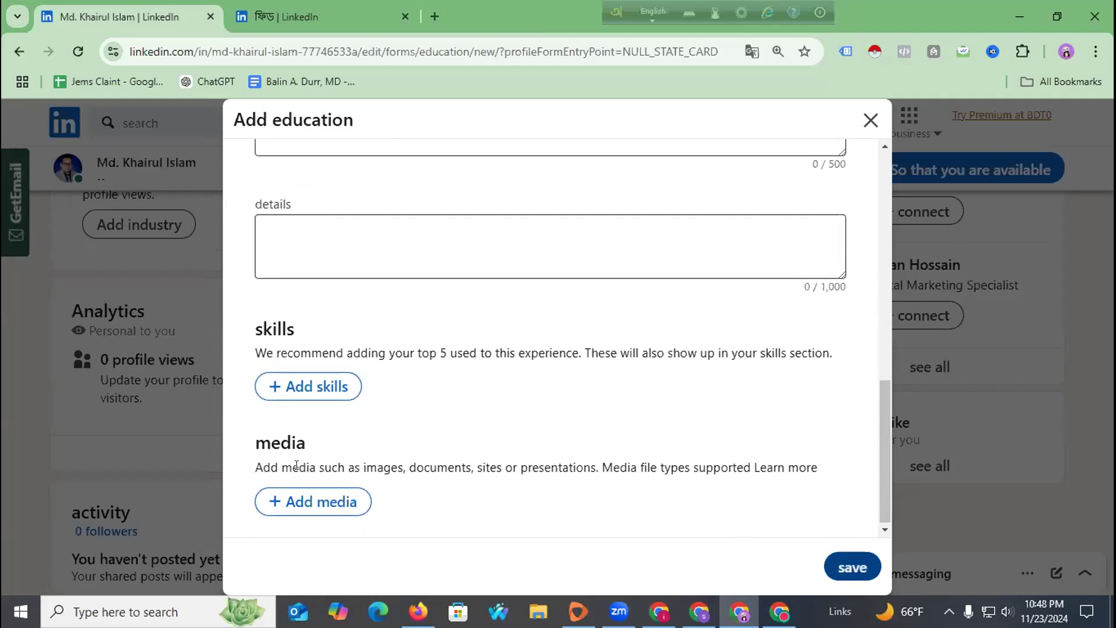
drag(258, 463, 822, 468)
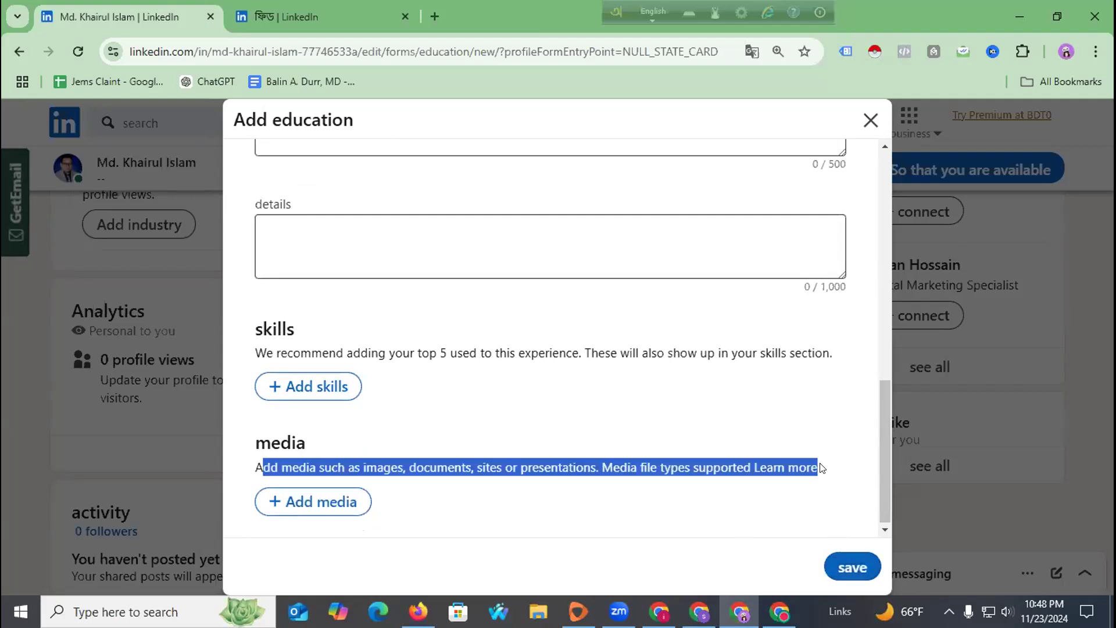
click(528, 508)
click(834, 560)
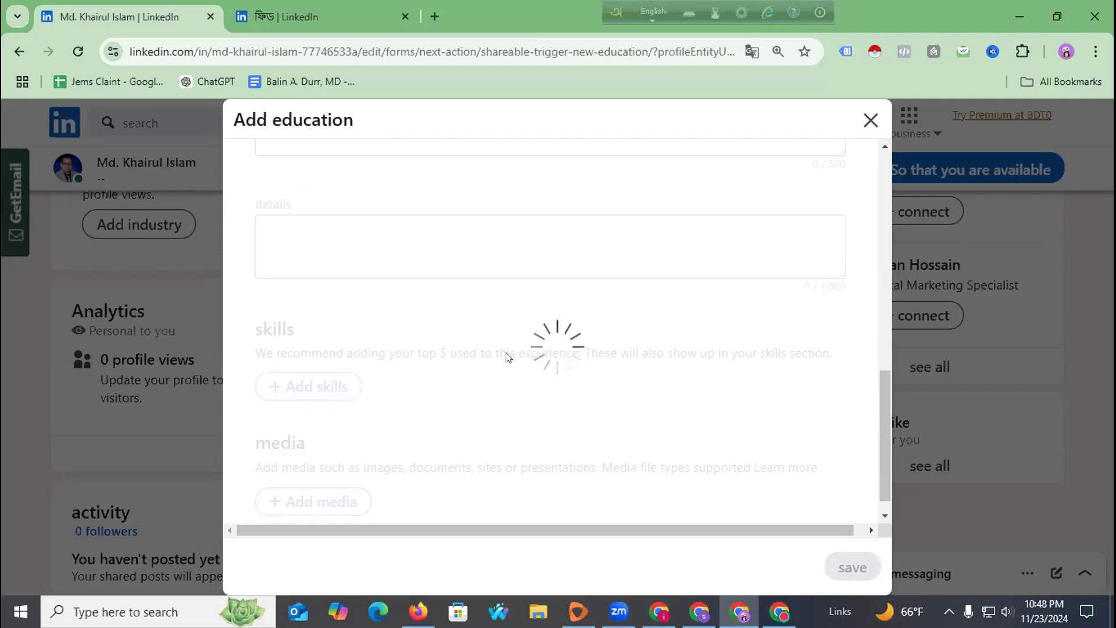
Leave the loading education dialog and switch to the tab with the LinkedIn home feed.
scroll(517, 360, down, 1)
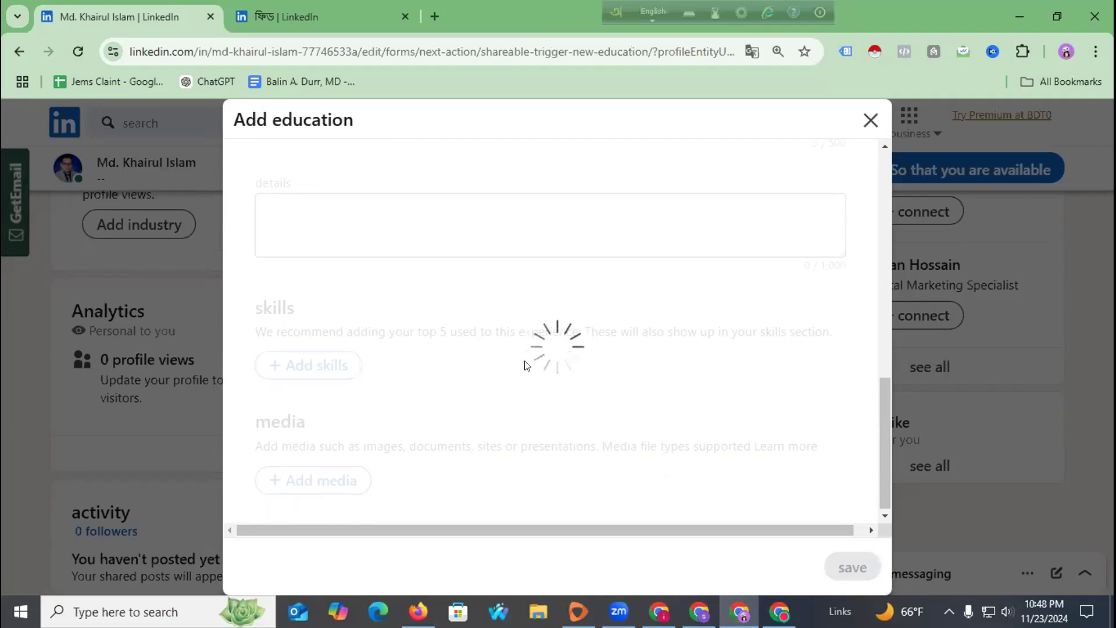
scroll(526, 360, up, 10)
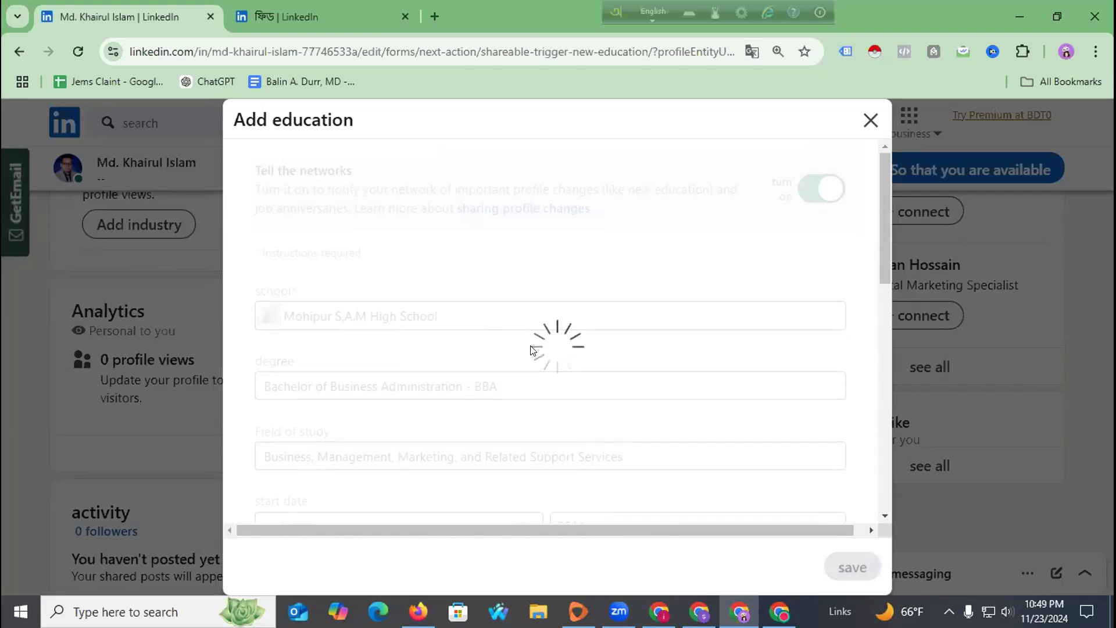
scroll(611, 344, down, 10)
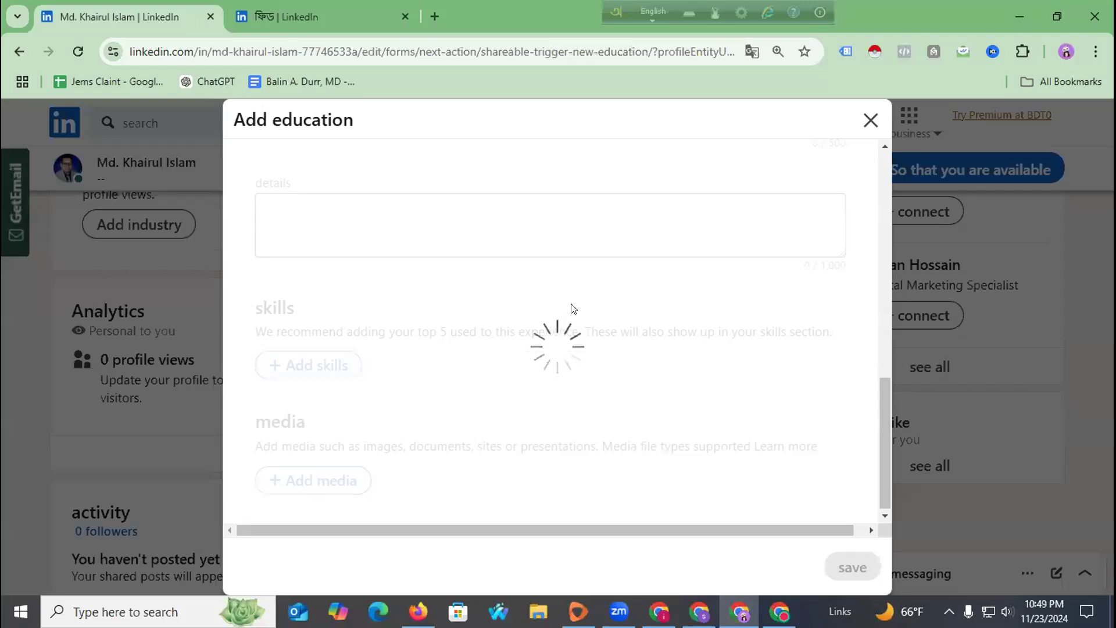
scroll(587, 291, up, 5)
scroll(624, 235, up, 5)
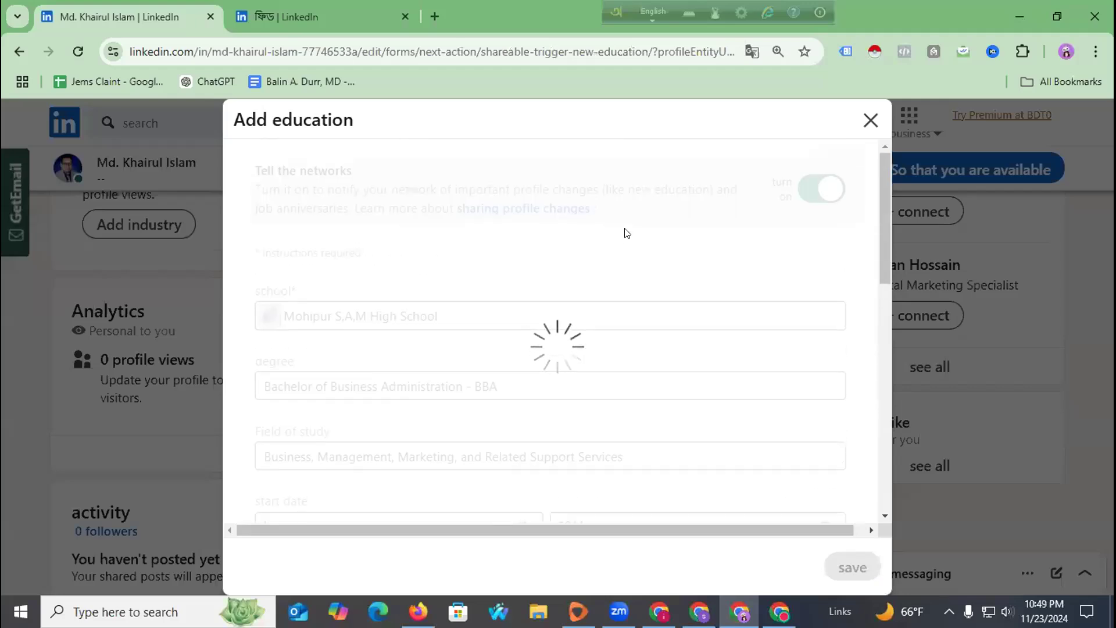
scroll(625, 234, down, 8)
scroll(639, 231, down, 2)
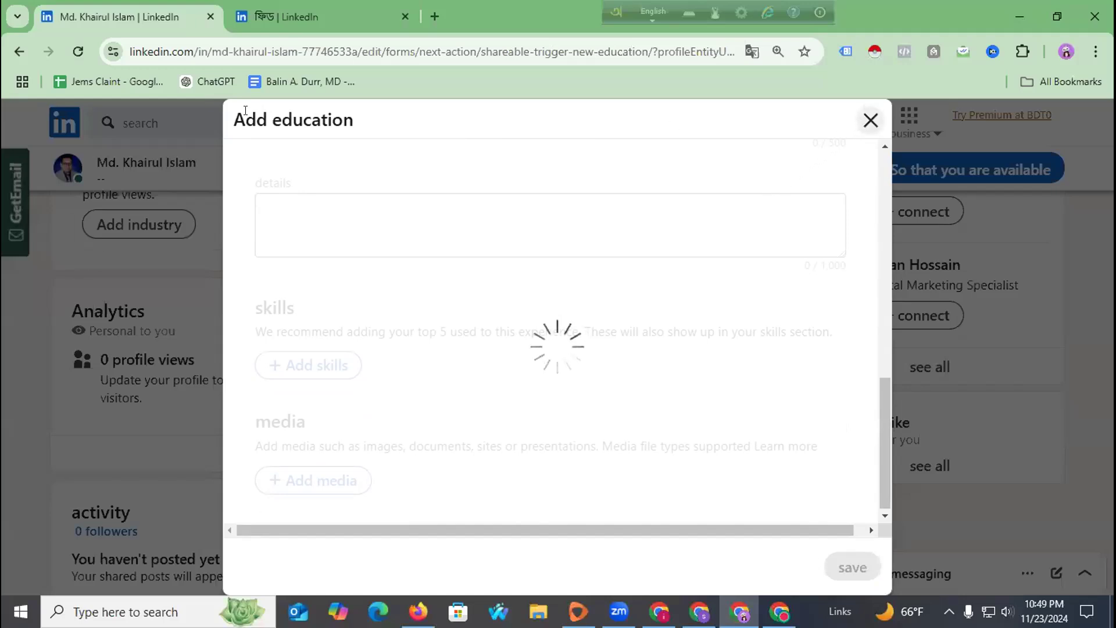
click(280, 8)
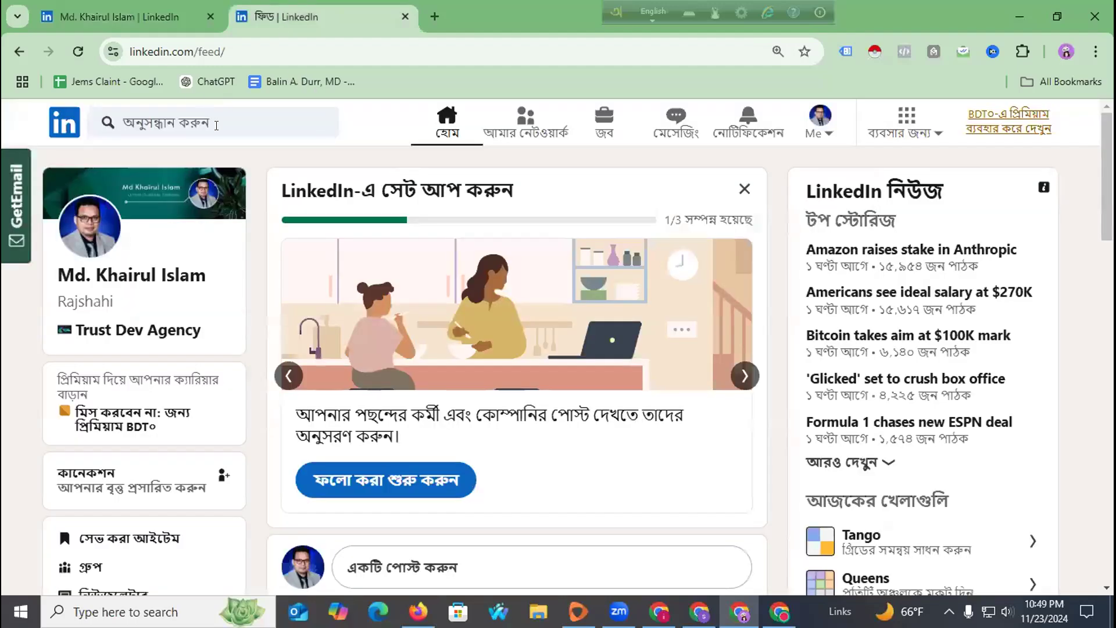
click(82, 4)
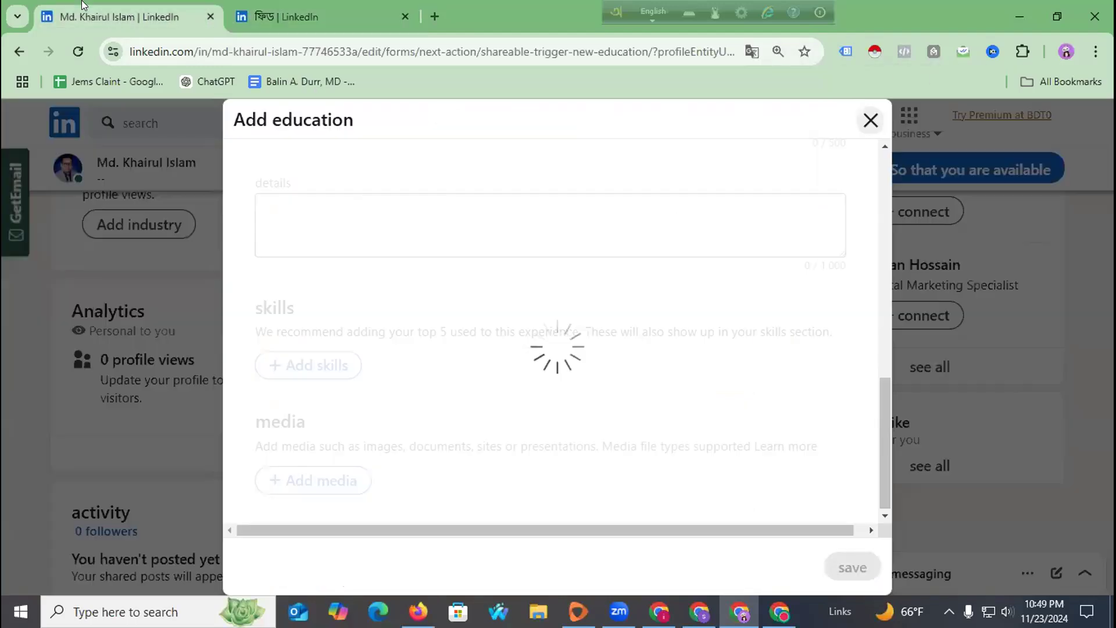
click(265, 4)
click(127, 7)
click(284, 11)
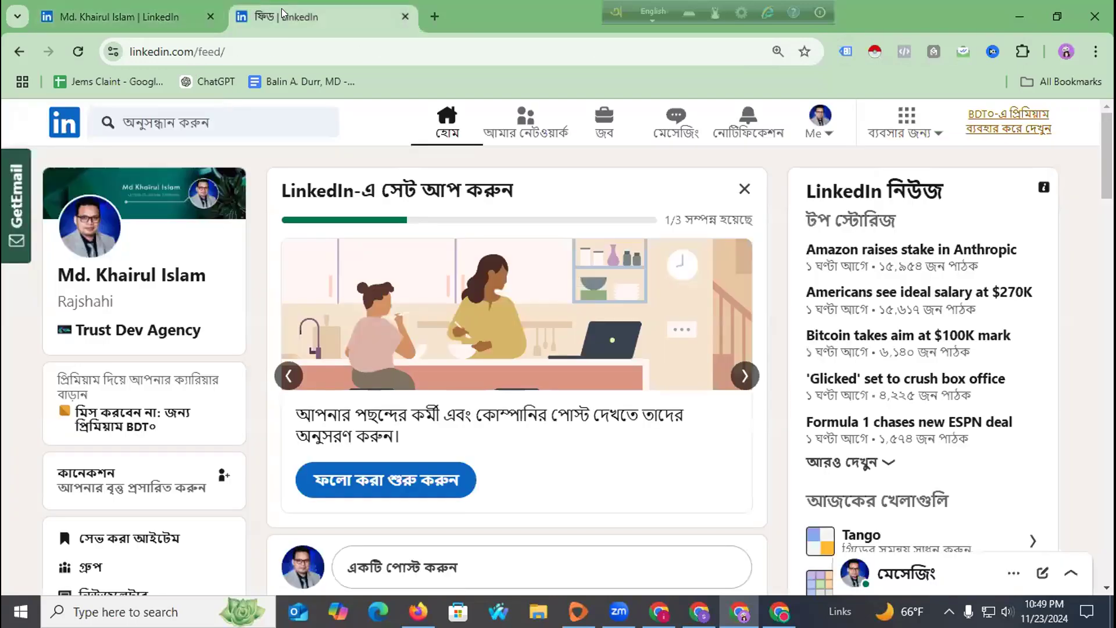
click(1096, 51)
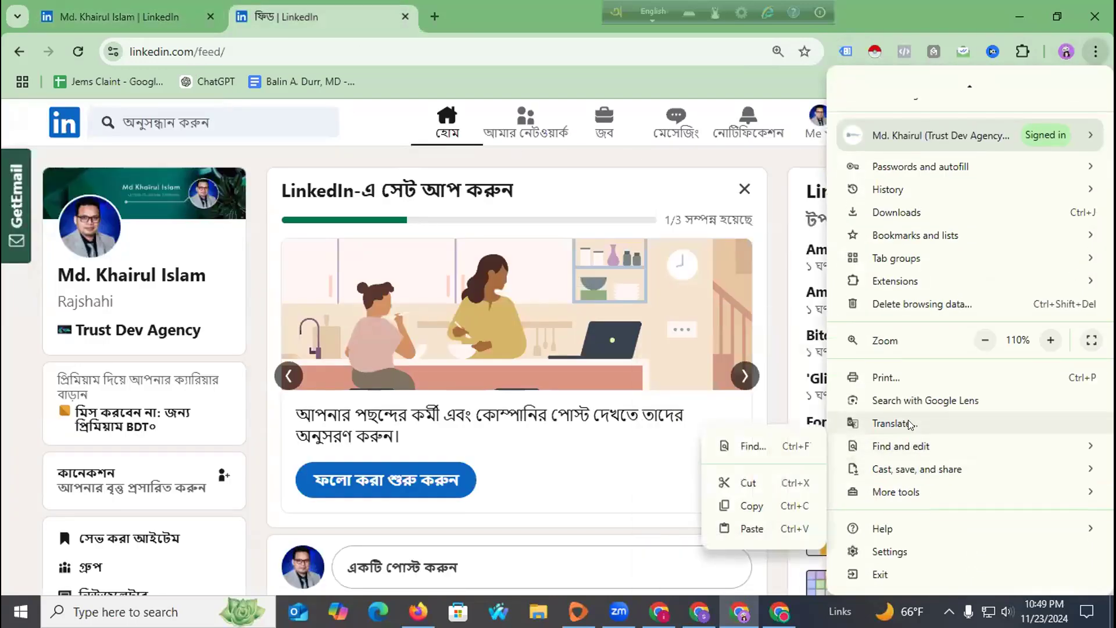
click(888, 425)
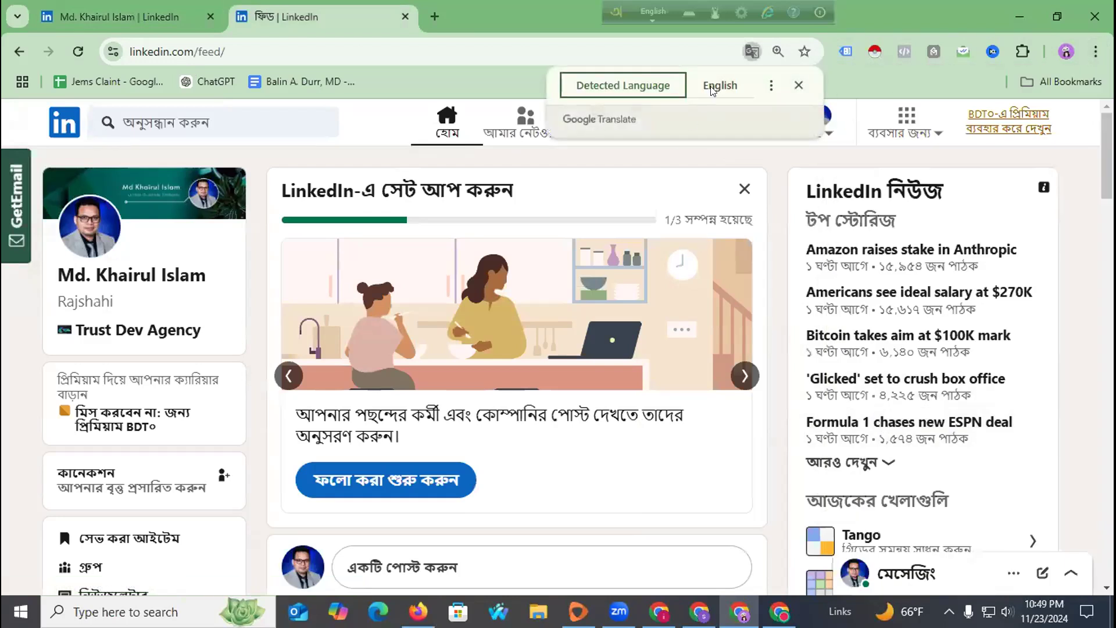
click(721, 86)
click(769, 86)
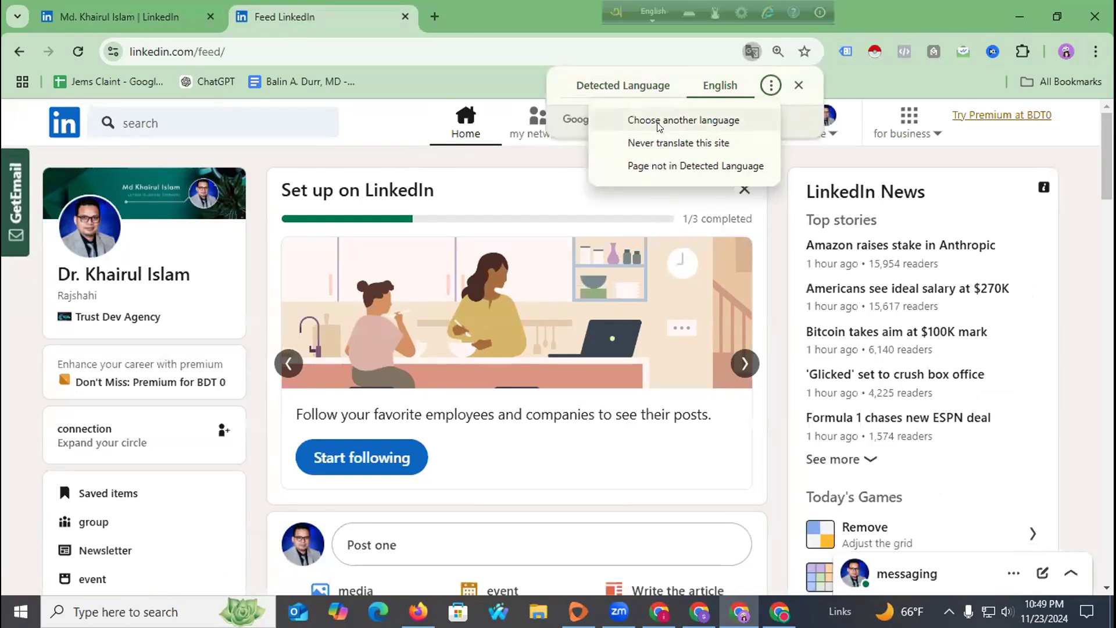
click(392, 127)
scroll(349, 306, down, 4)
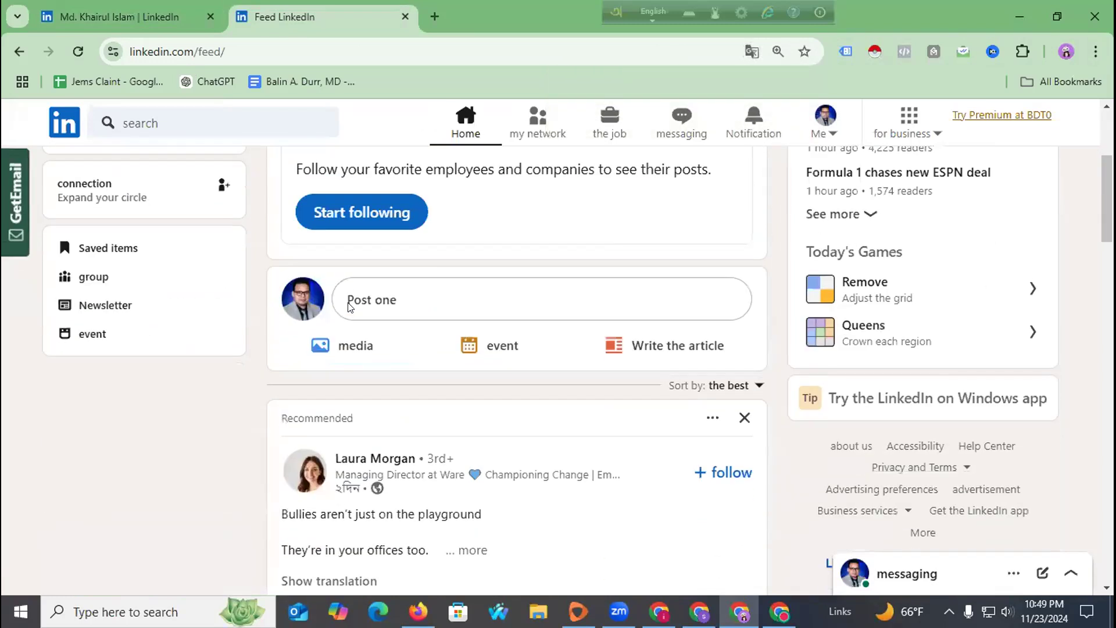
scroll(348, 307, down, 4)
scroll(119, 273, up, 9)
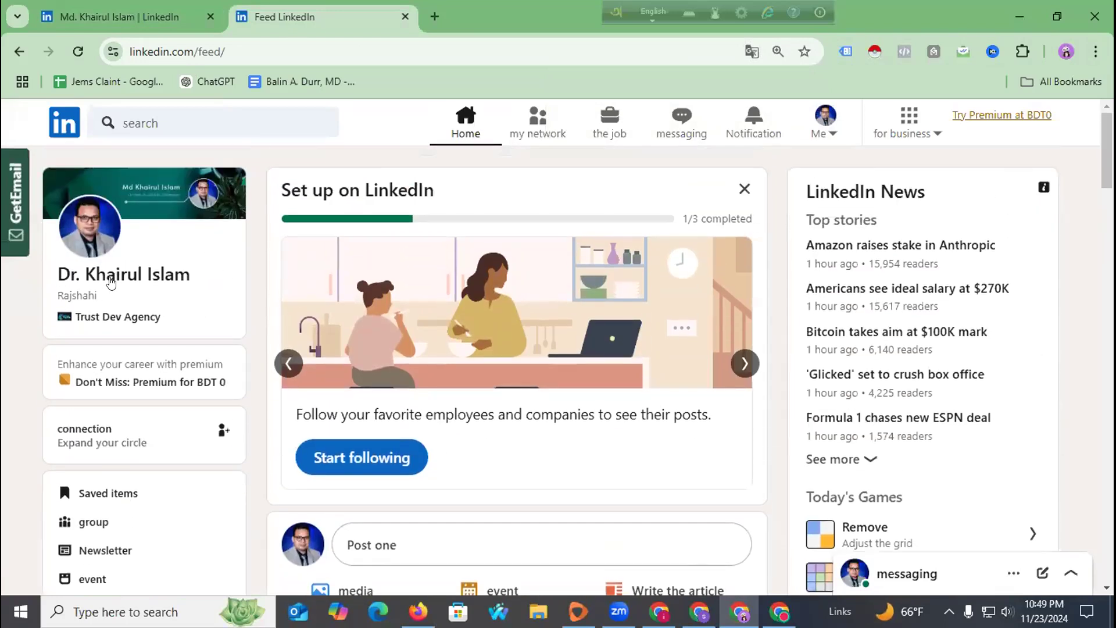
click(77, 52)
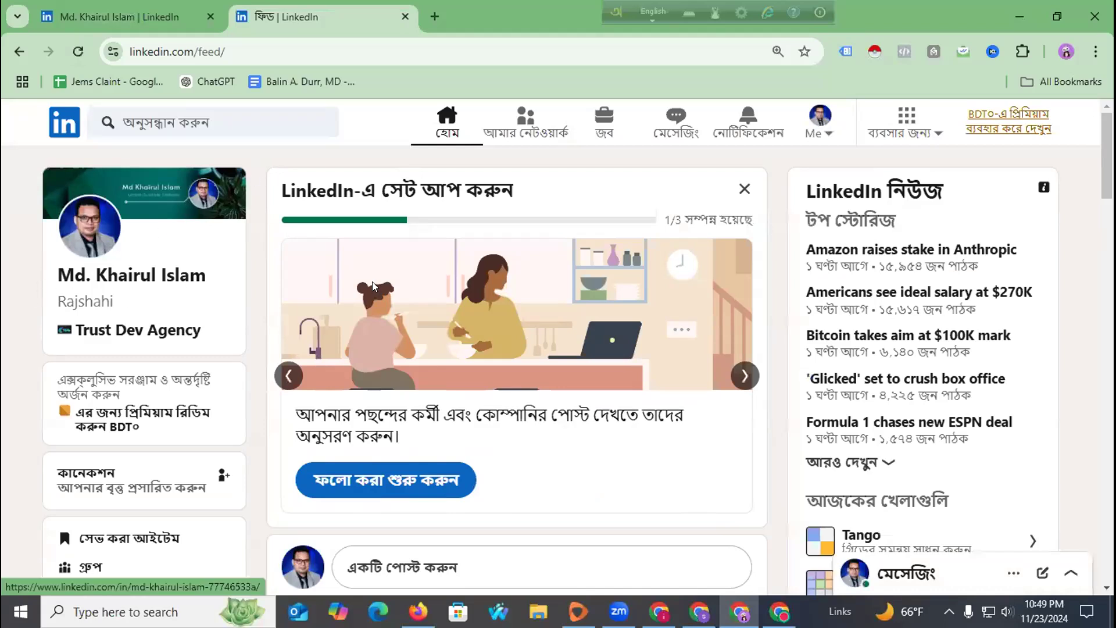
scroll(145, 320, down, 4)
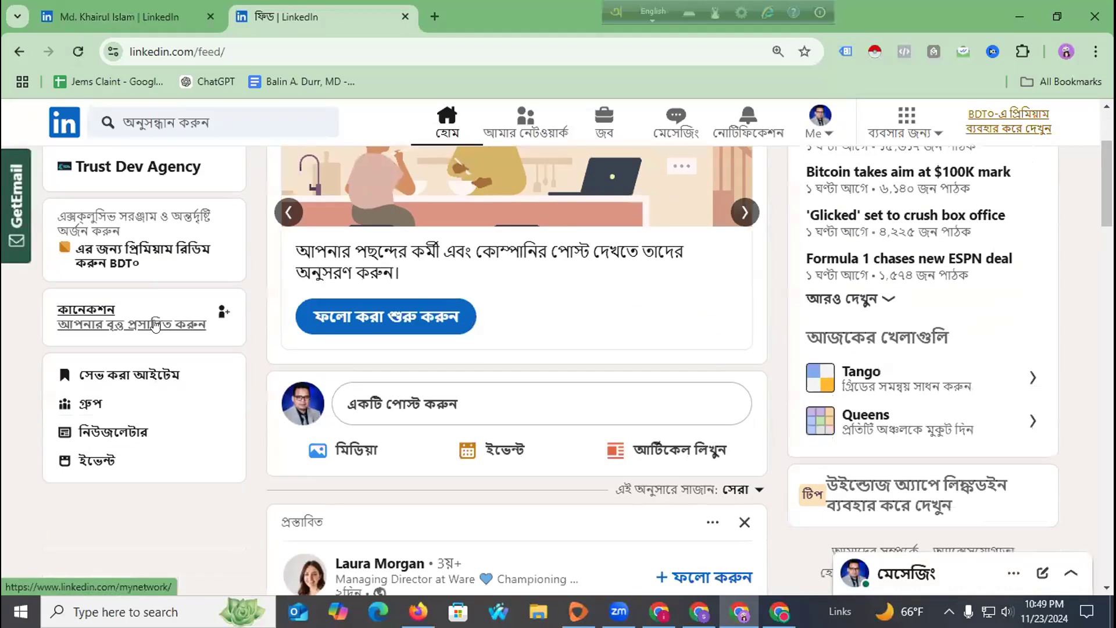
scroll(907, 151, down, 1)
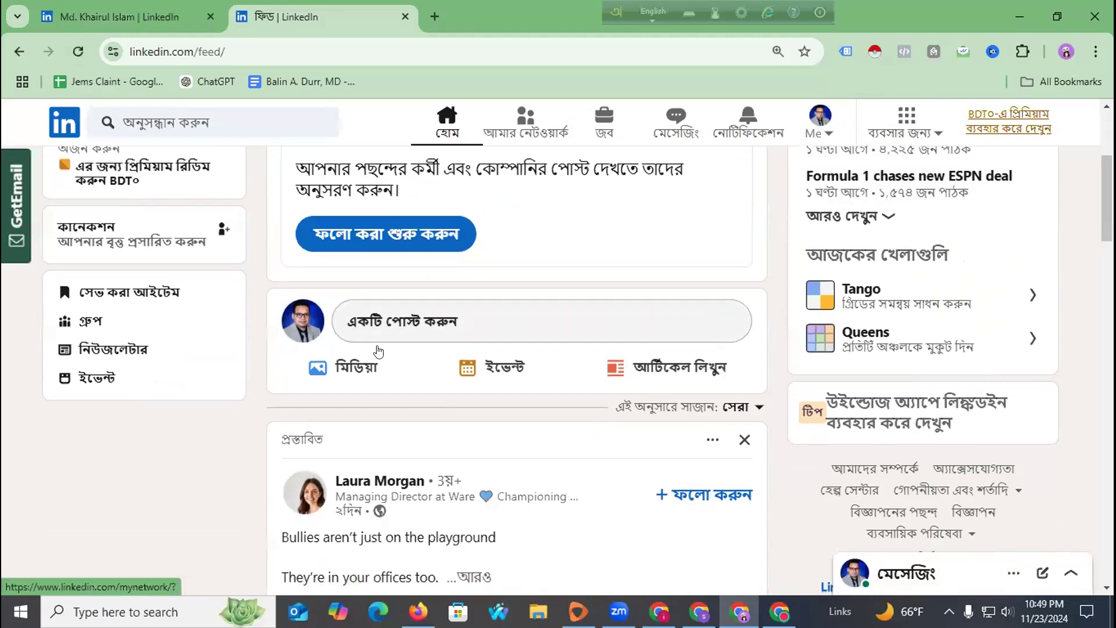
scroll(399, 349, down, 3)
scroll(227, 303, up, 8)
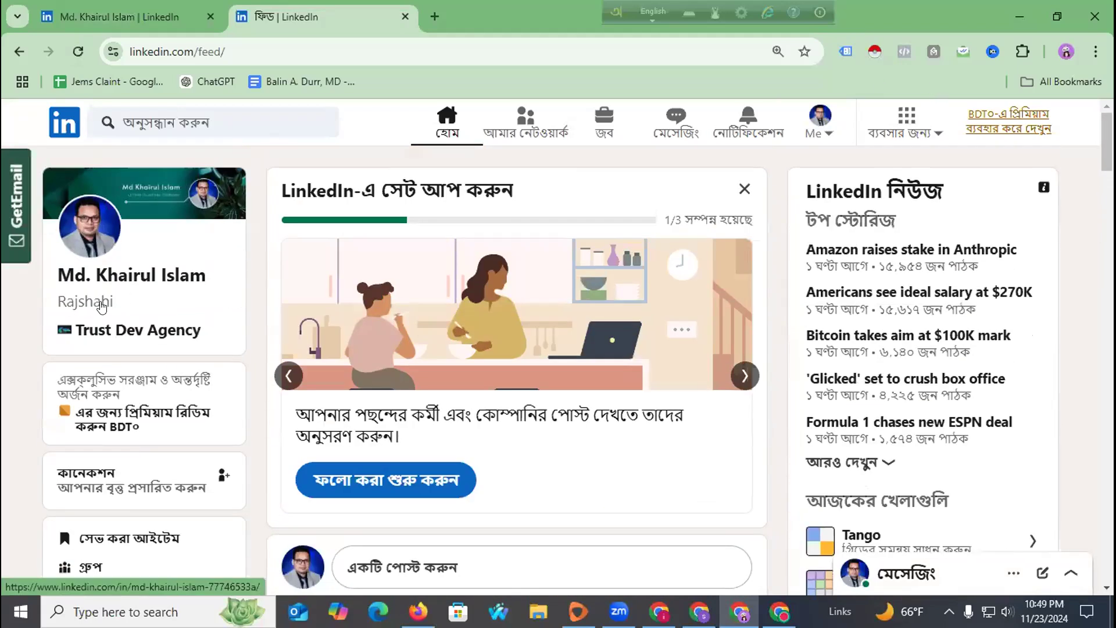
scroll(174, 354, down, 4)
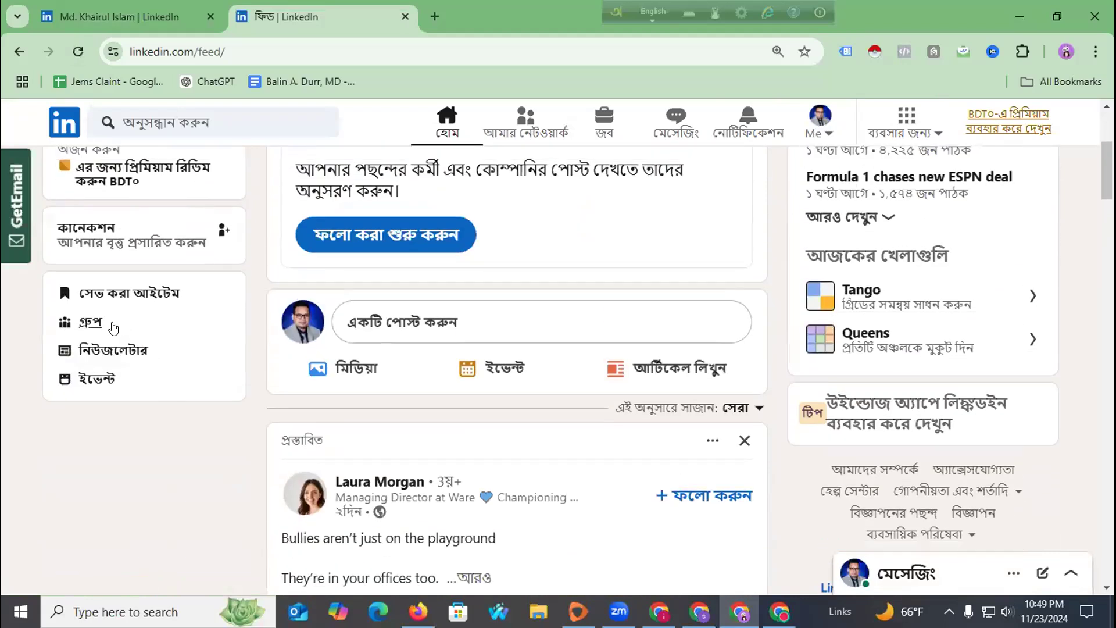
scroll(150, 352, up, 2)
scroll(150, 352, up, 2)
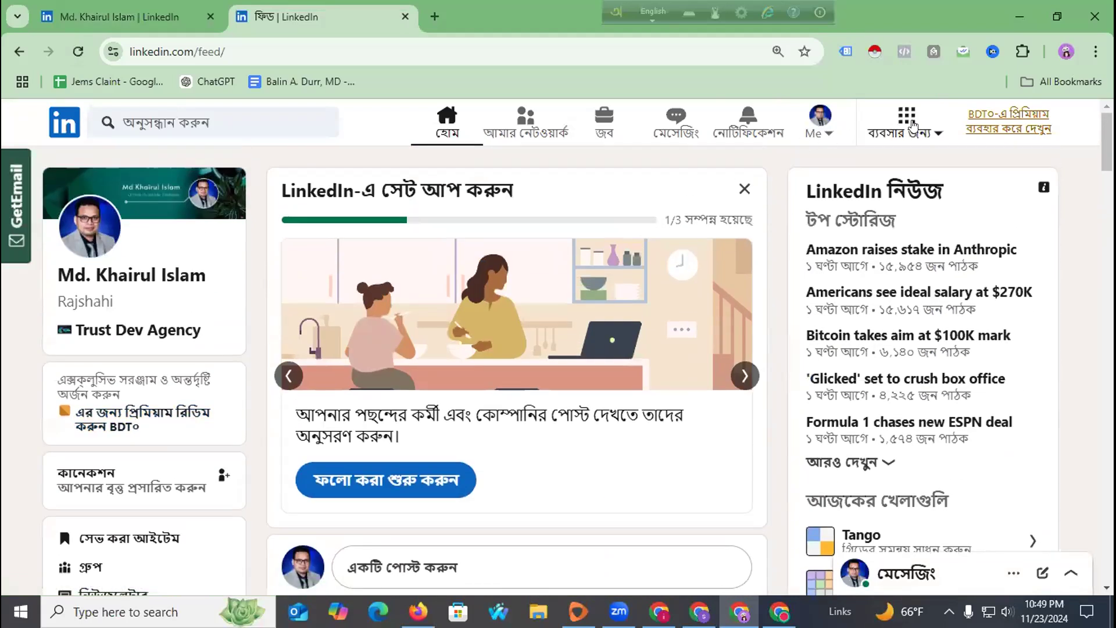
Open Chrome Settings at the Languages page.
click(1095, 51)
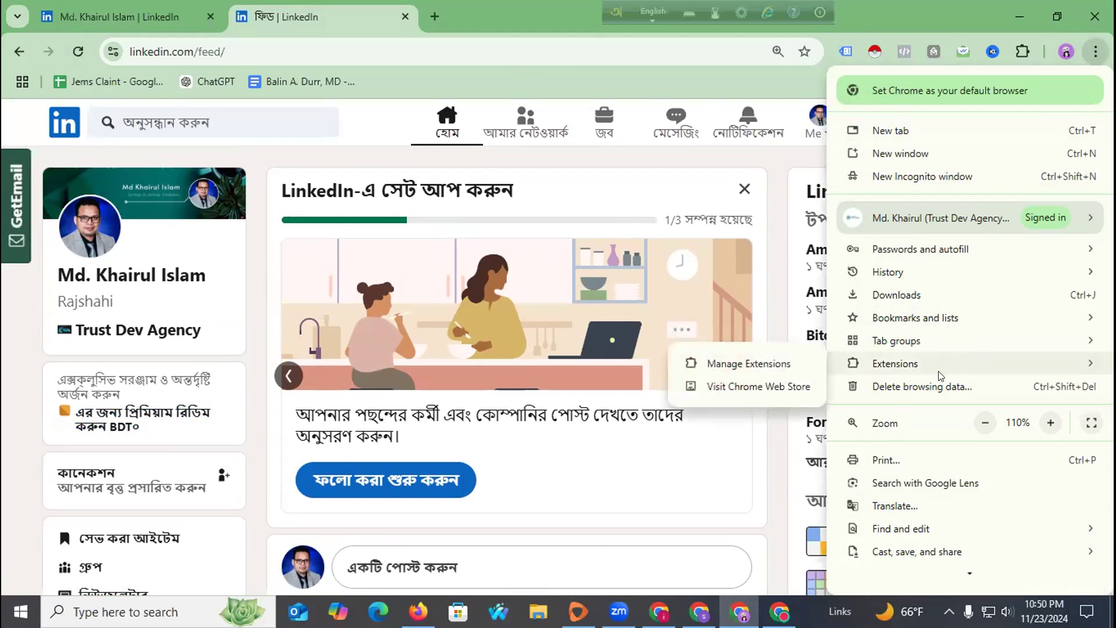
scroll(922, 326, down, 3)
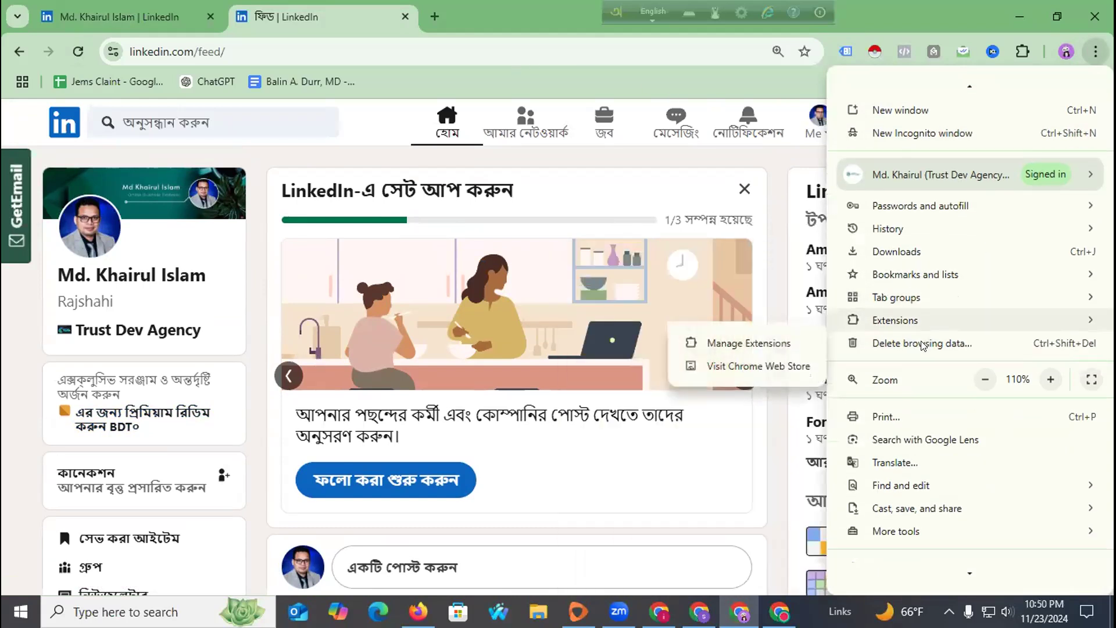
scroll(923, 346, down, 1)
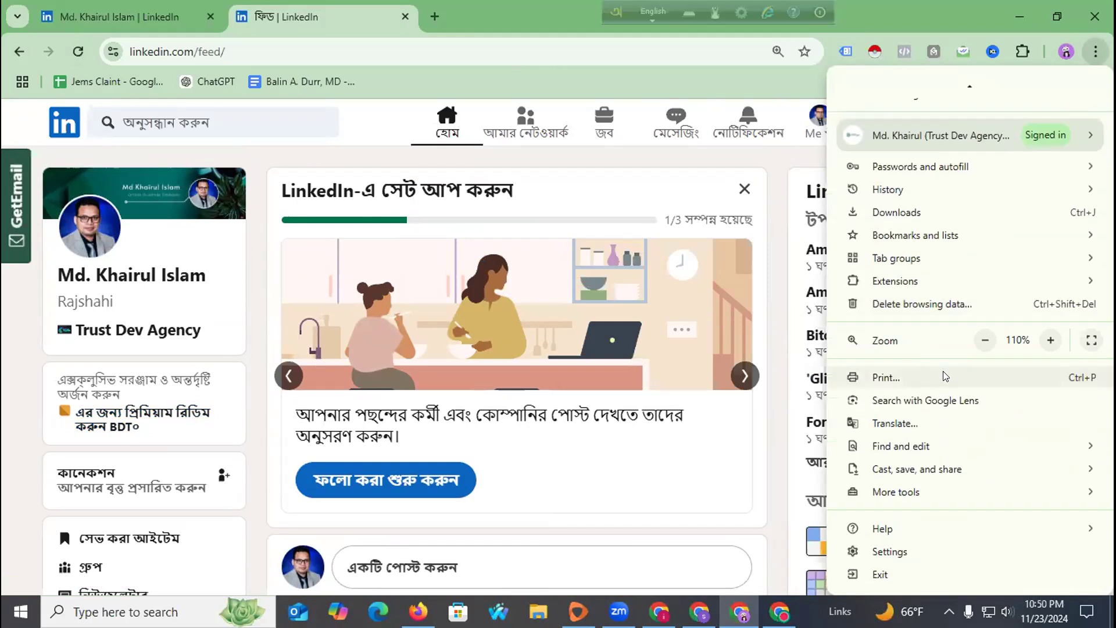
click(930, 544)
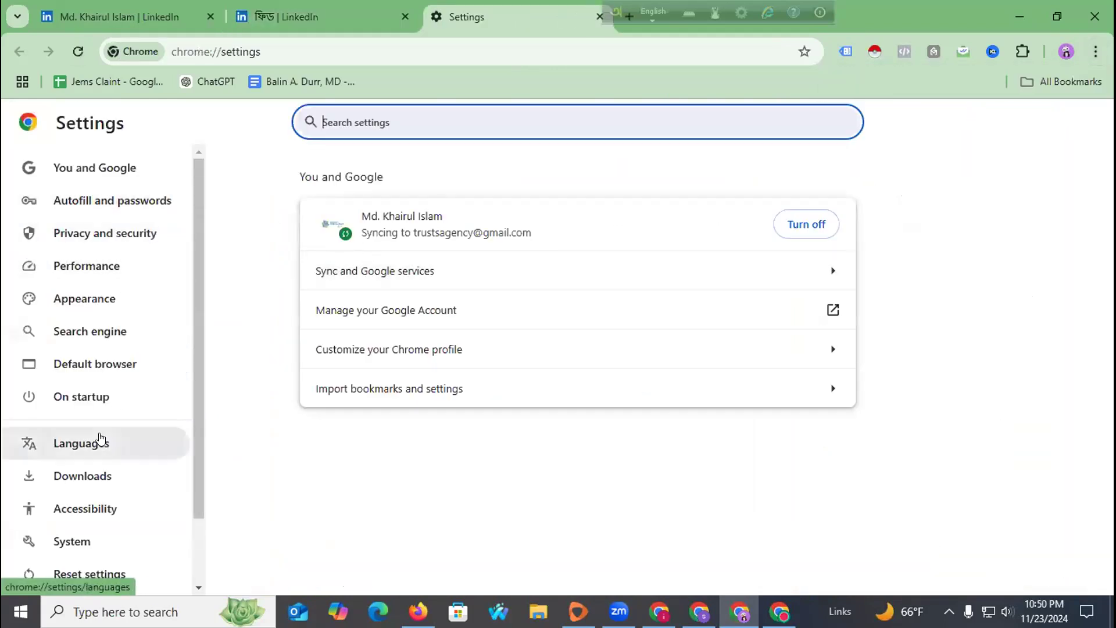
click(100, 442)
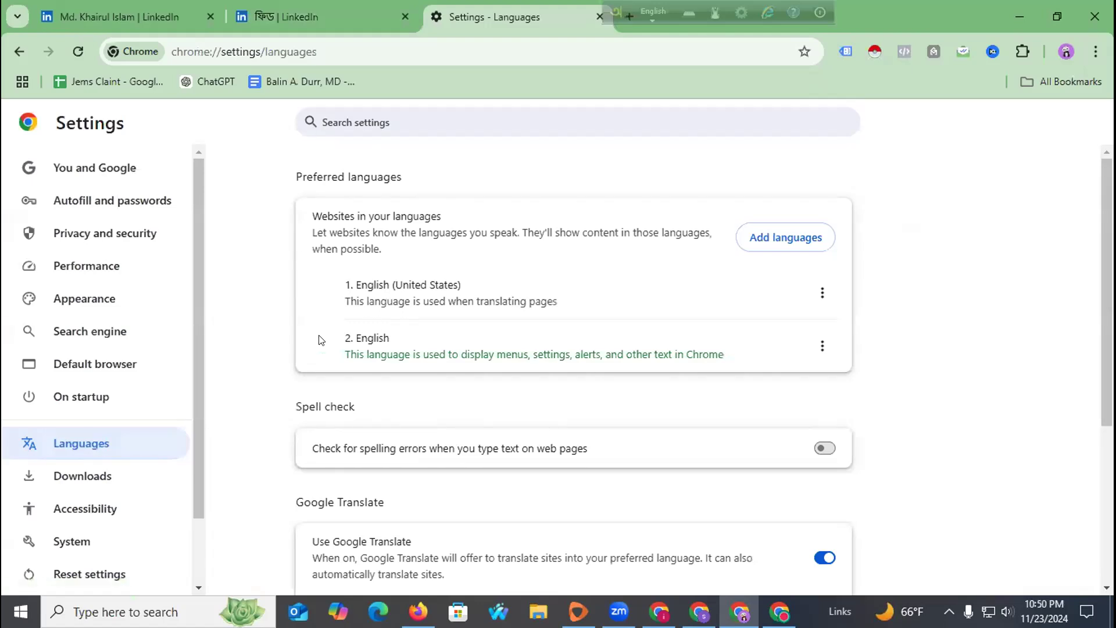
scroll(469, 272, down, 1)
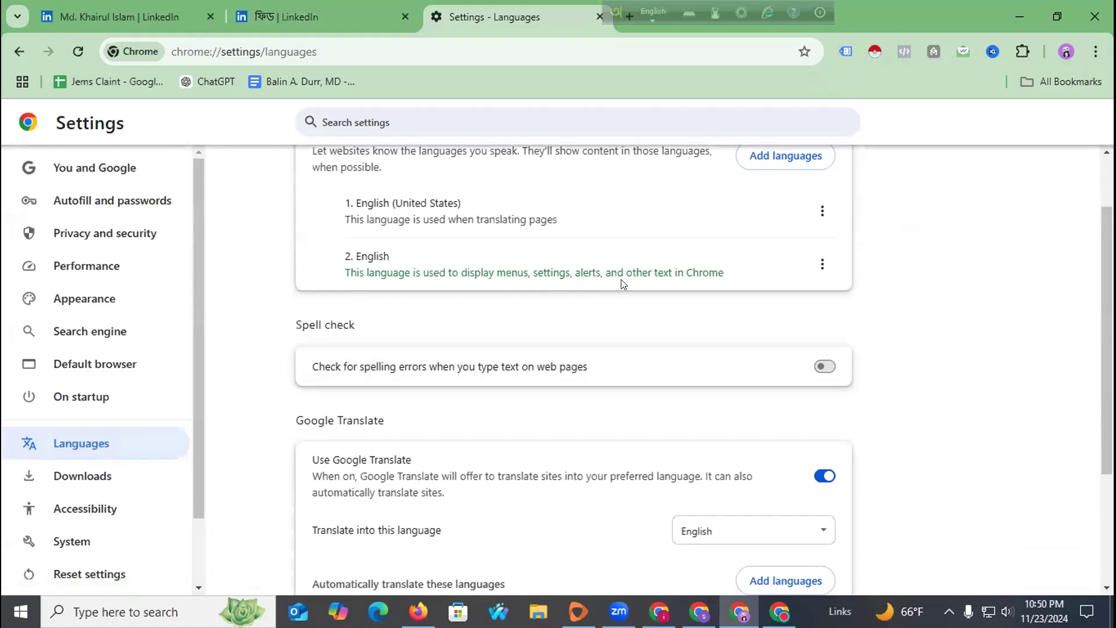
scroll(687, 268, up, 1)
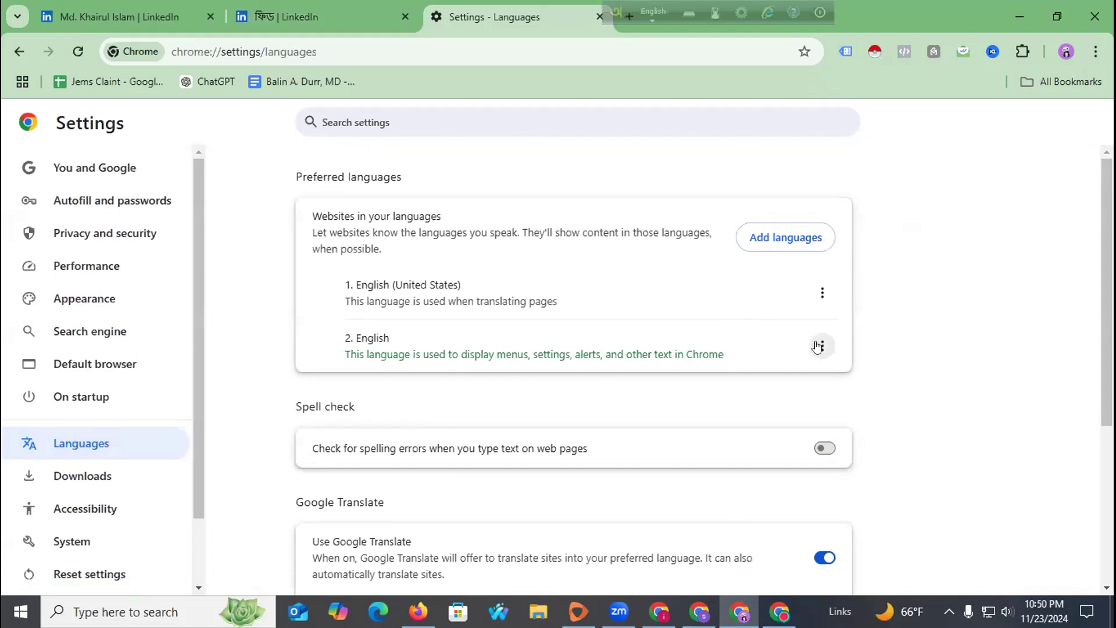
Remove Bangla from the auto-translate languages and return to the LinkedIn profile tab.
click(819, 347)
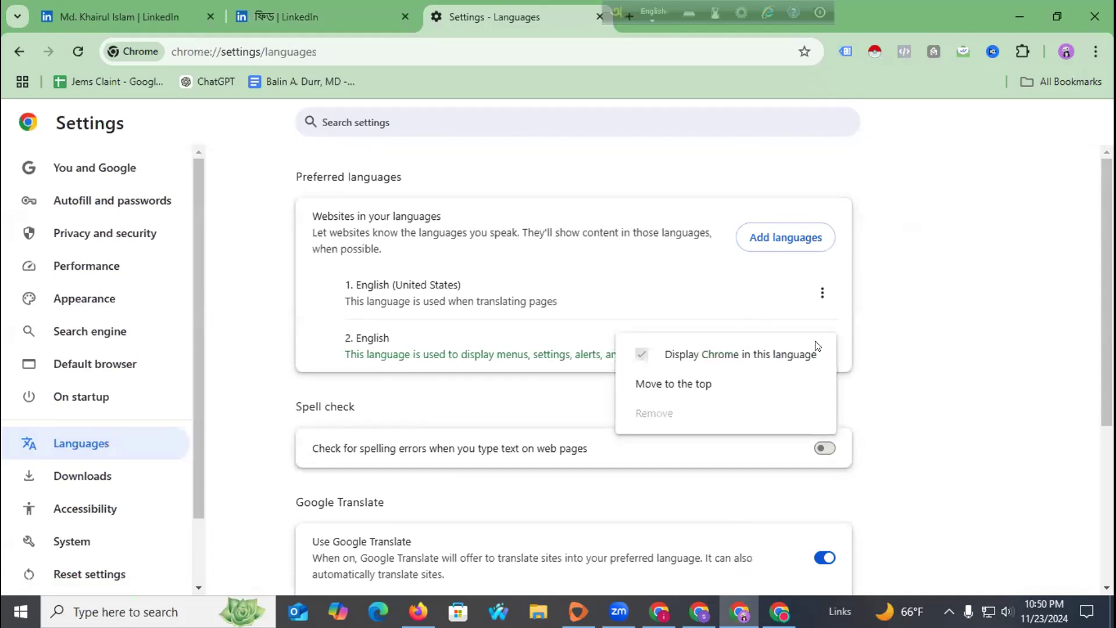
click(822, 294)
click(822, 294)
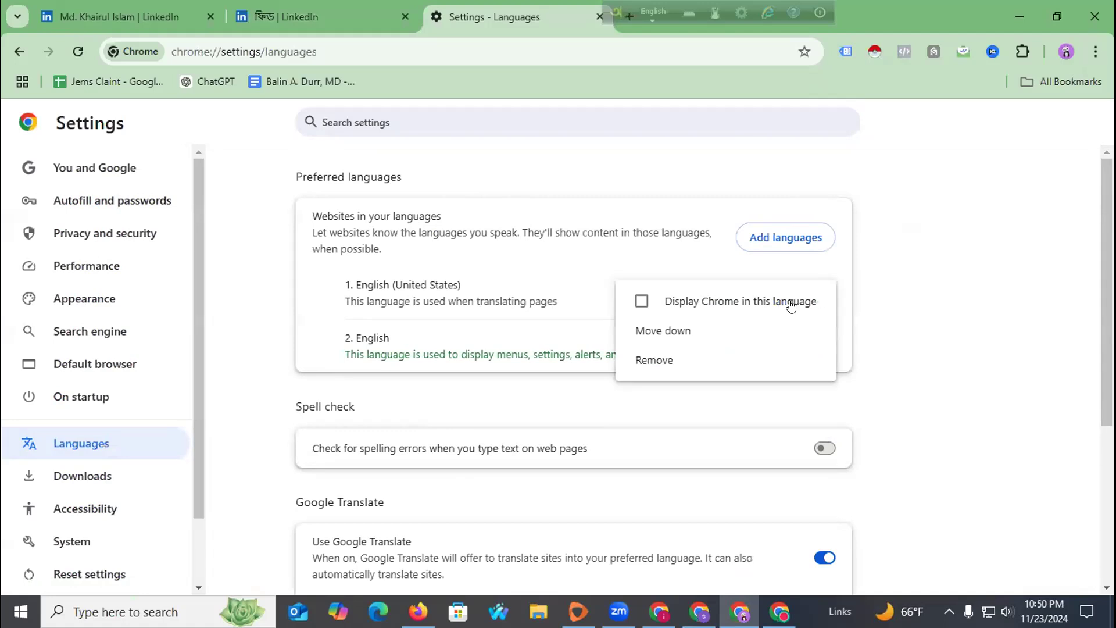
click(937, 301)
scroll(441, 300, down, 4)
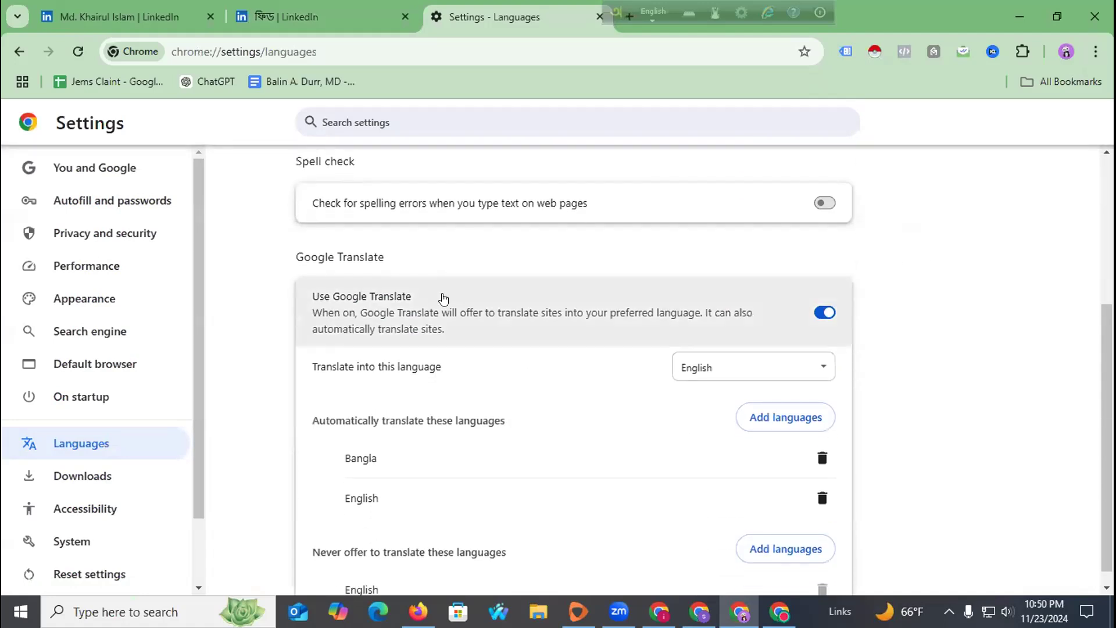
click(820, 441)
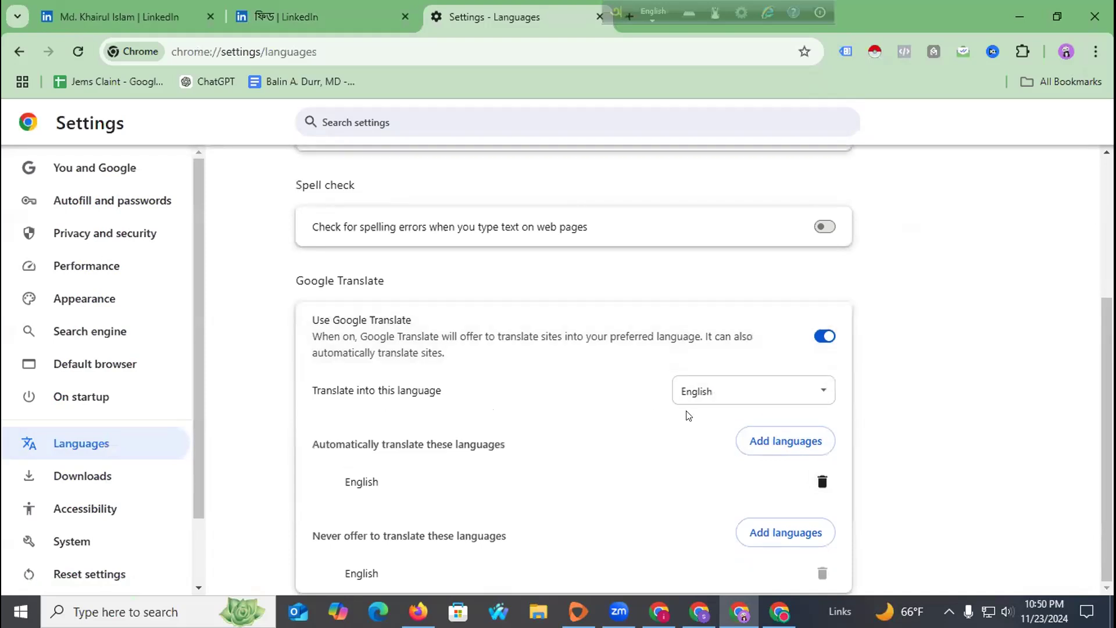
scroll(453, 246, up, 4)
click(320, 7)
click(165, 7)
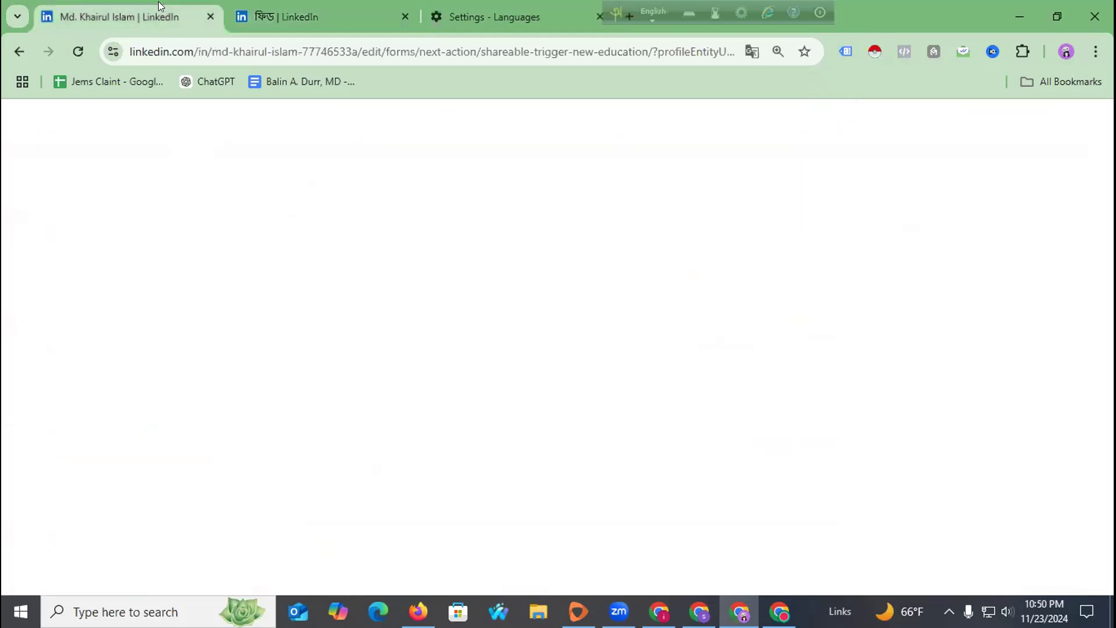
Reload the profile, close the Feed and Settings tabs, and dismiss the share-education prompt.
click(79, 47)
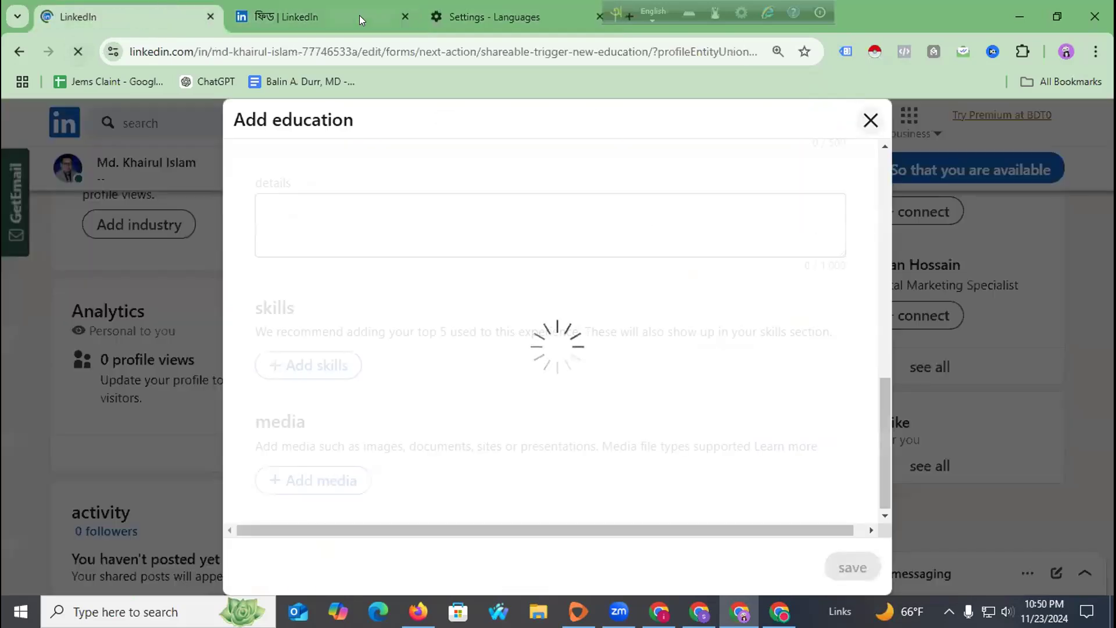
click(405, 16)
click(405, 17)
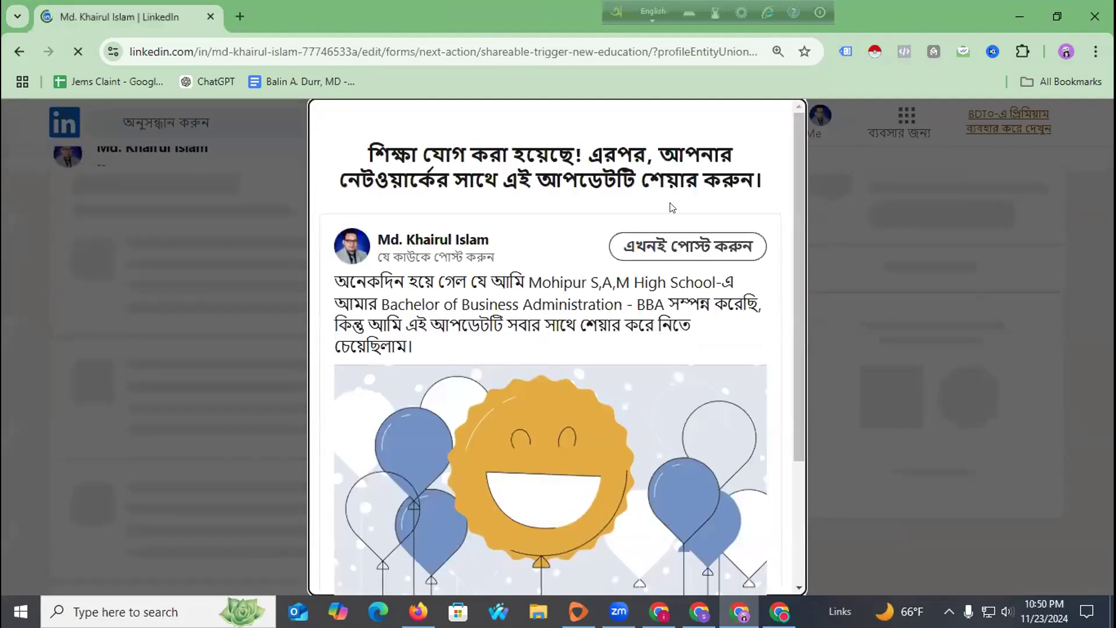
click(867, 150)
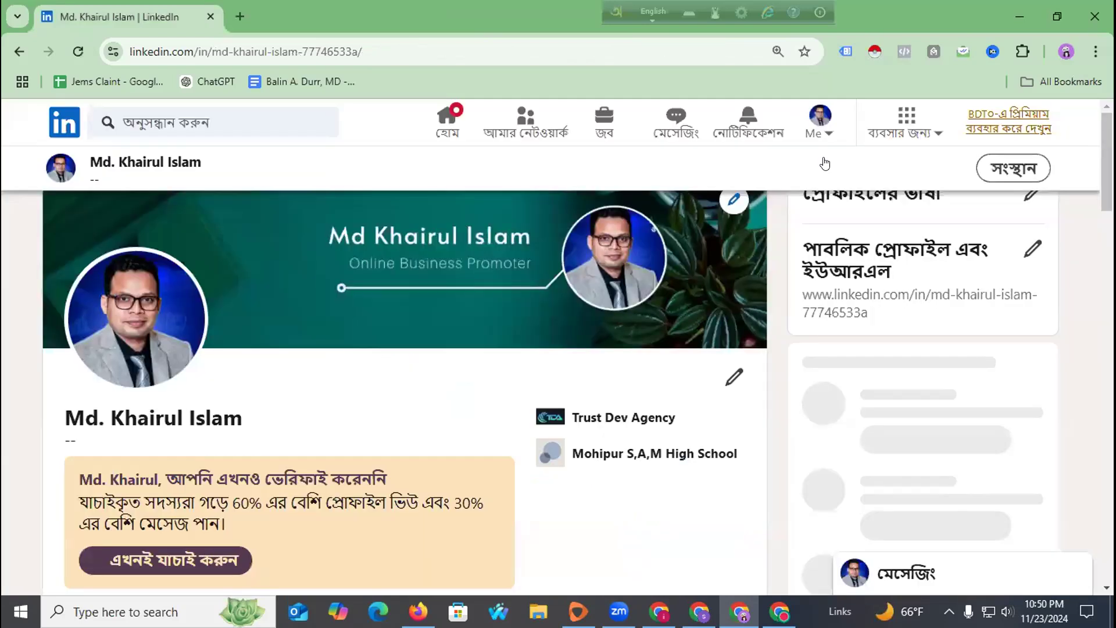
scroll(359, 376, down, 2)
scroll(349, 381, up, 2)
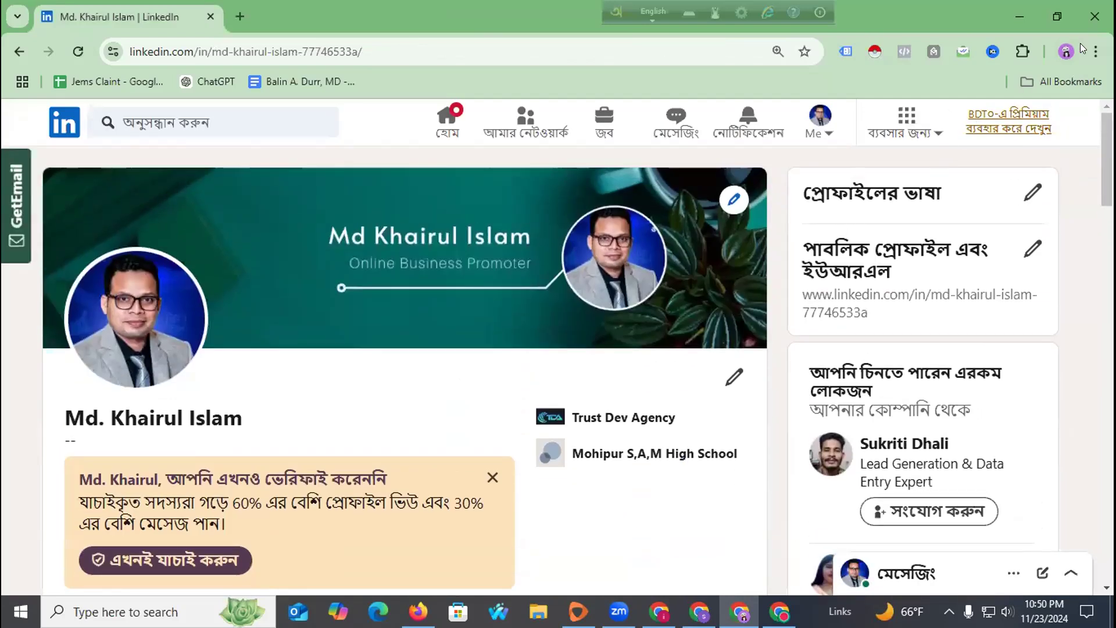
Translate the LinkedIn page into English with Chrome's Translate.
click(1094, 51)
scroll(959, 477, down, 1)
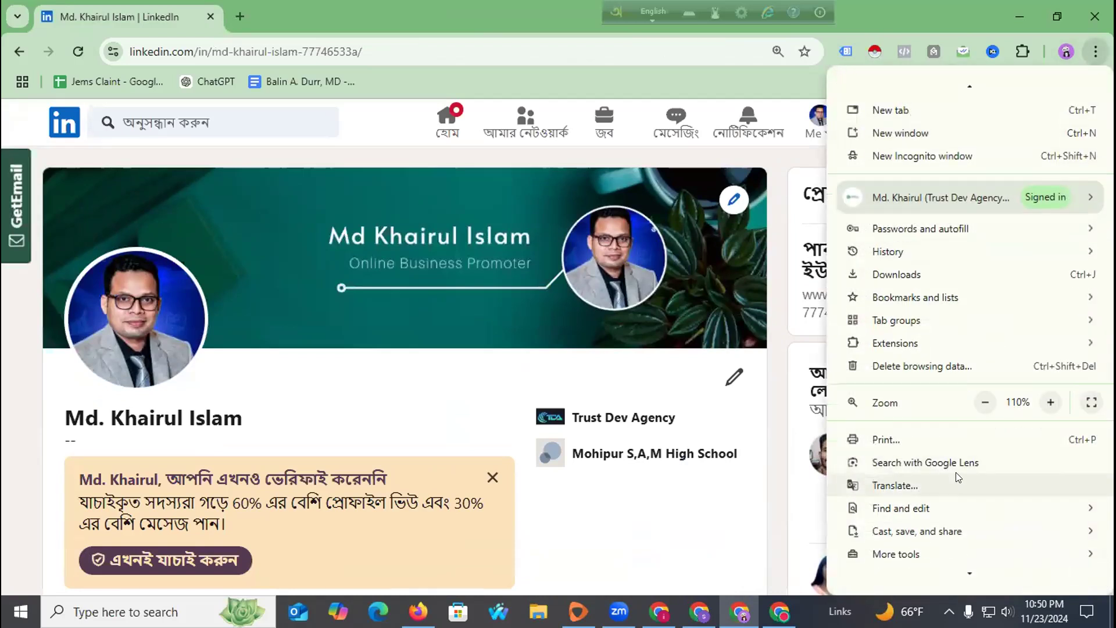
click(947, 485)
click(725, 84)
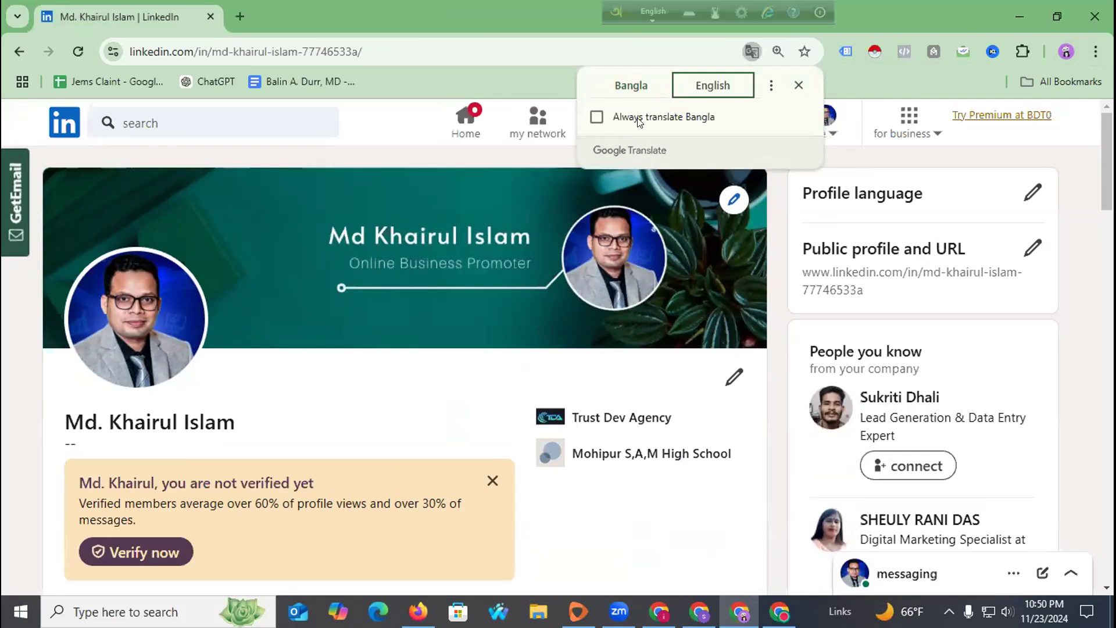
click(771, 85)
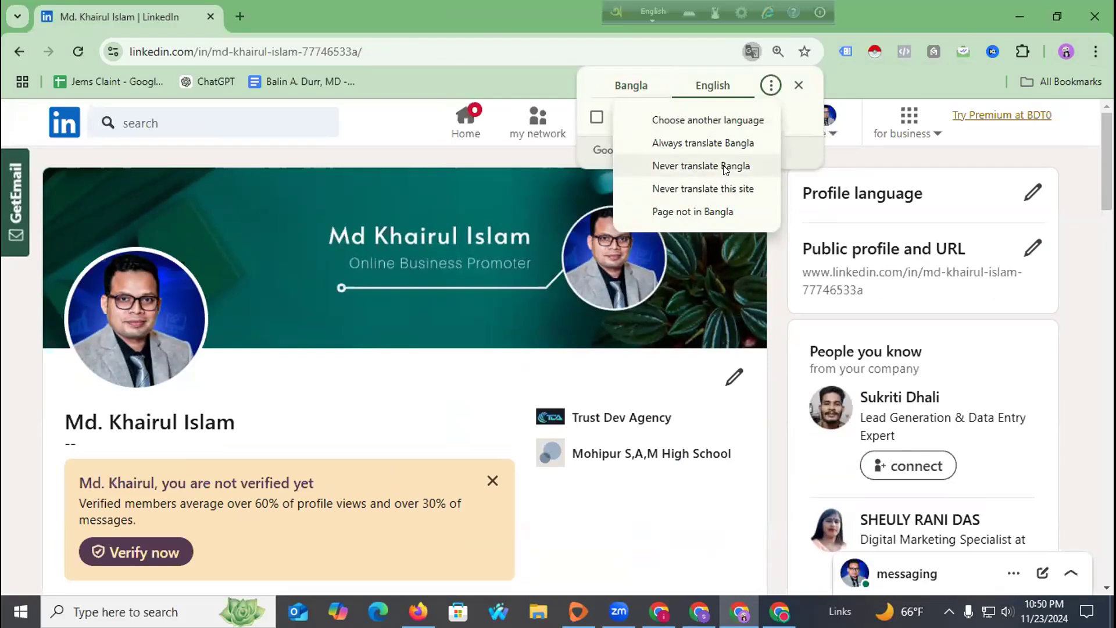
Open LinkedIn's Language settings from the Me account menu.
click(856, 110)
scroll(292, 383, down, 3)
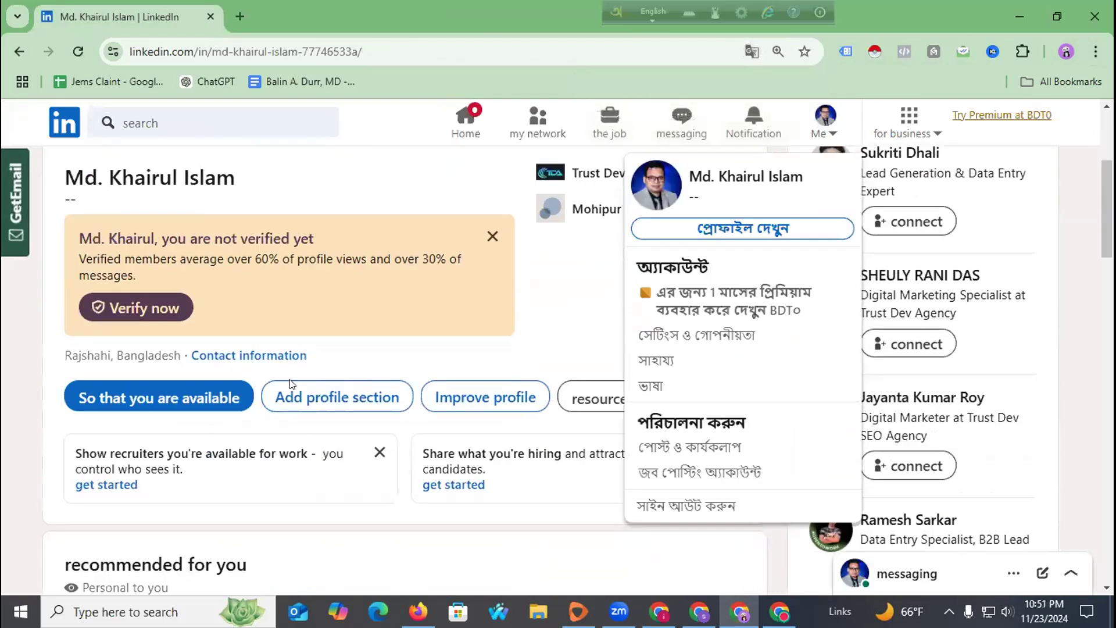
scroll(207, 380, up, 2)
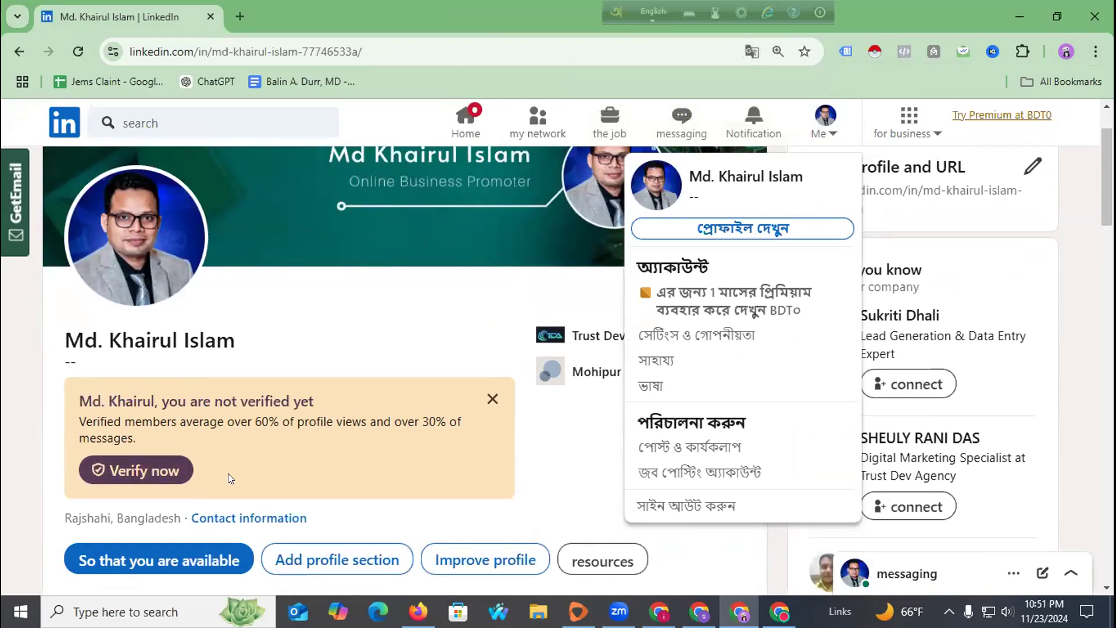
click(649, 386)
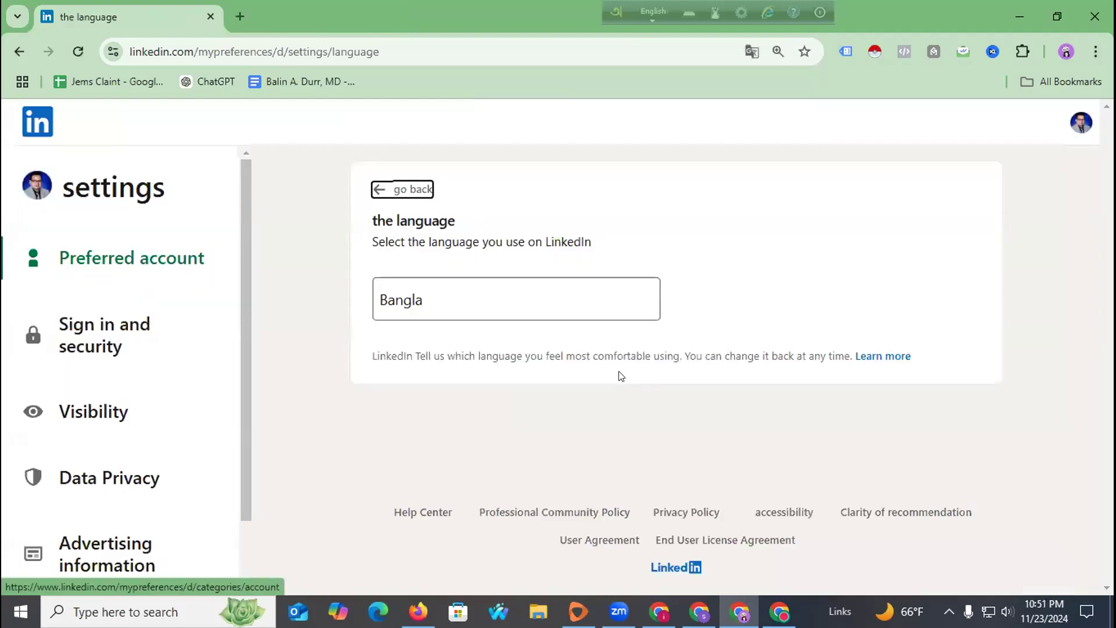
Set LinkedIn's site language to English.
click(518, 298)
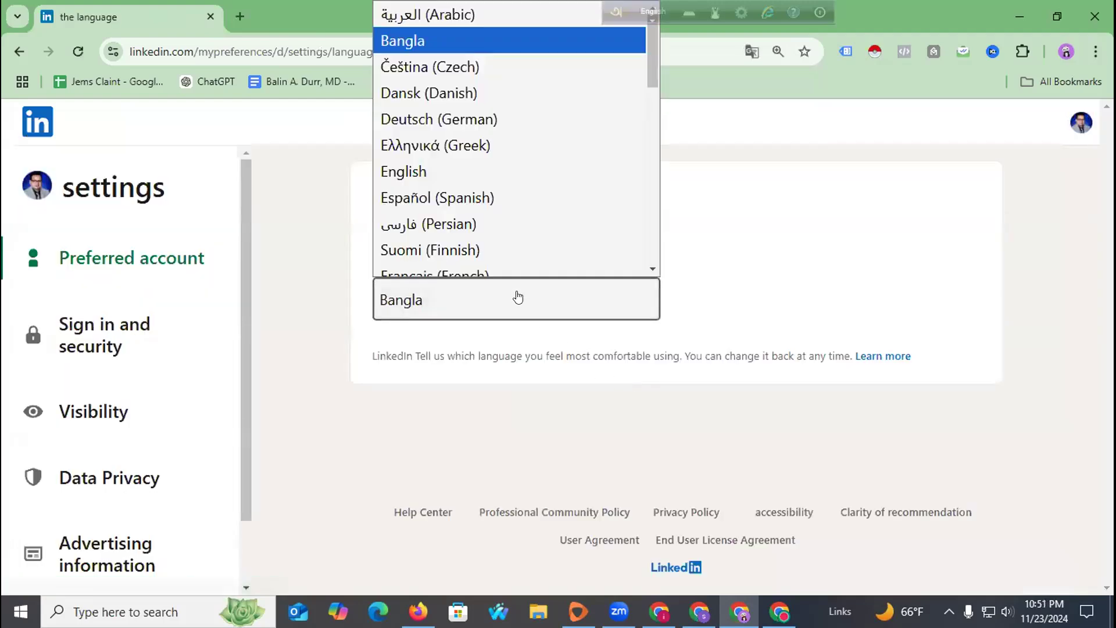
scroll(501, 165, down, 2)
scroll(501, 165, up, 3)
scroll(493, 151, down, 8)
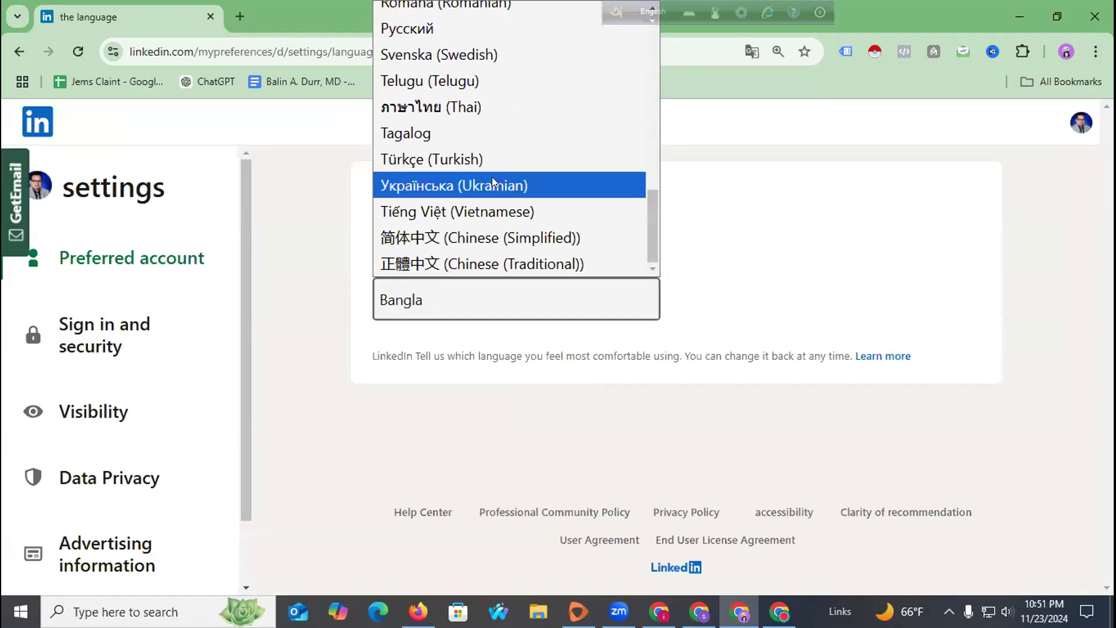
scroll(492, 176, up, 6)
scroll(492, 179, up, 3)
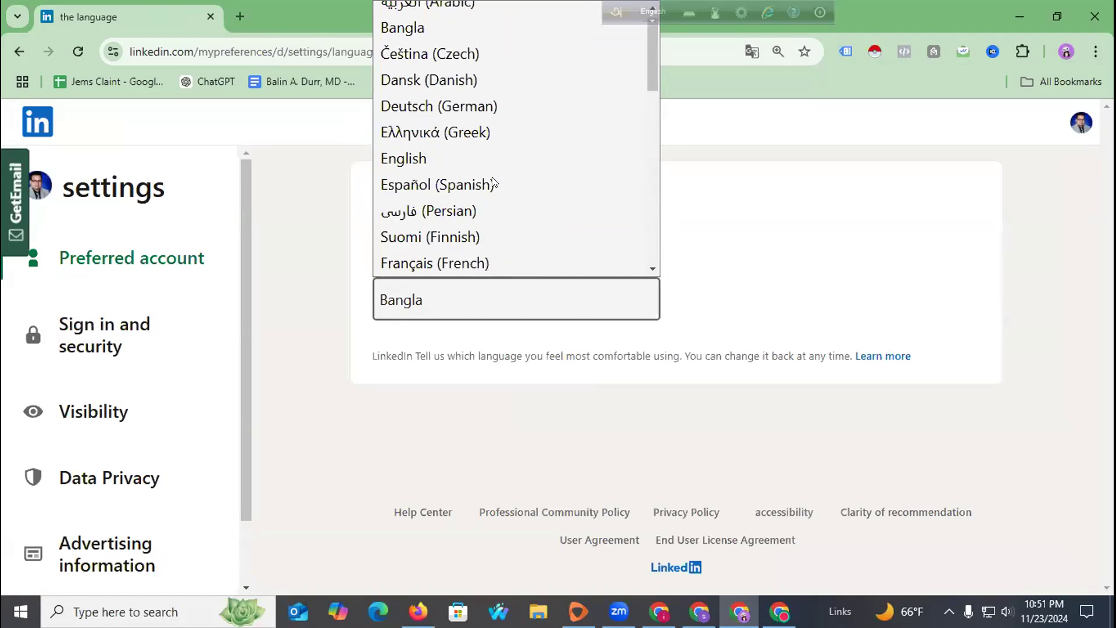
click(491, 165)
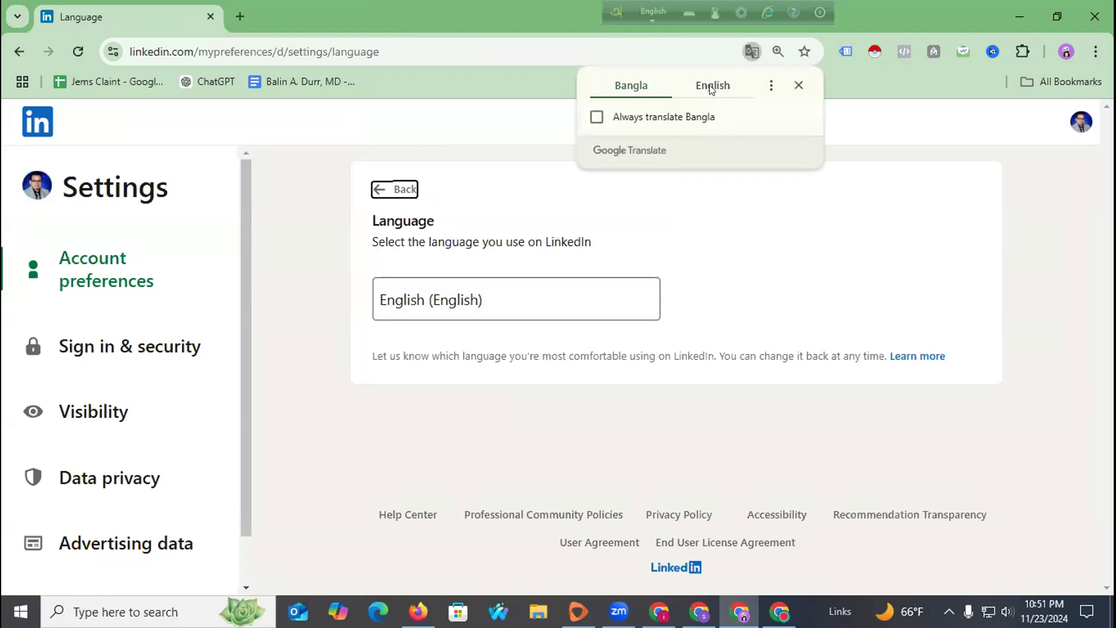
Close the translation prompt and return to the profile via Me > View Profile.
click(799, 85)
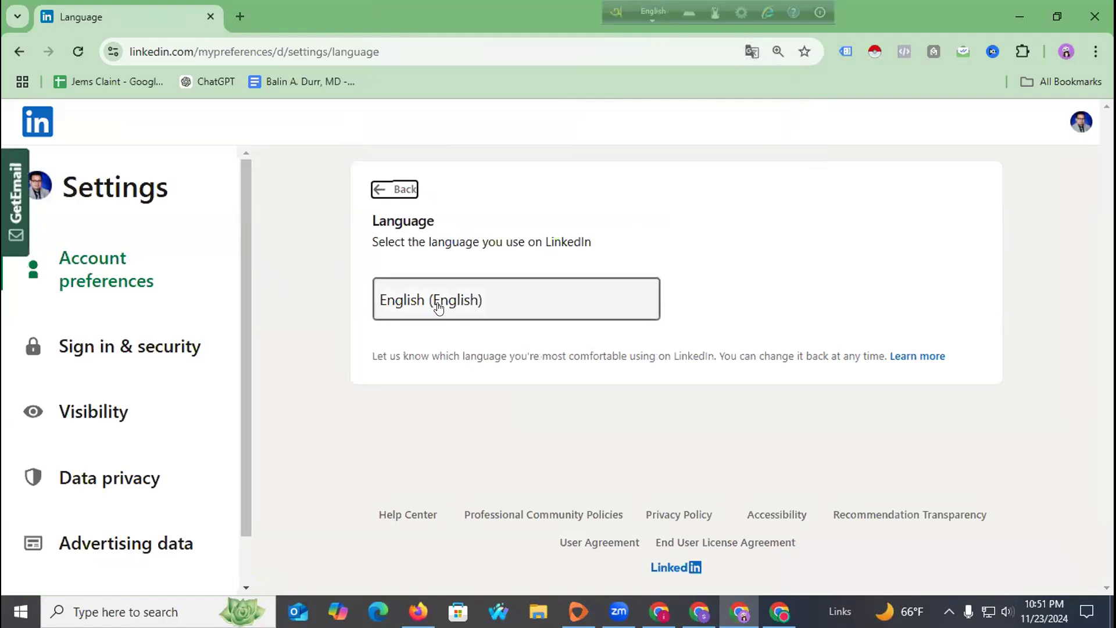
click(377, 189)
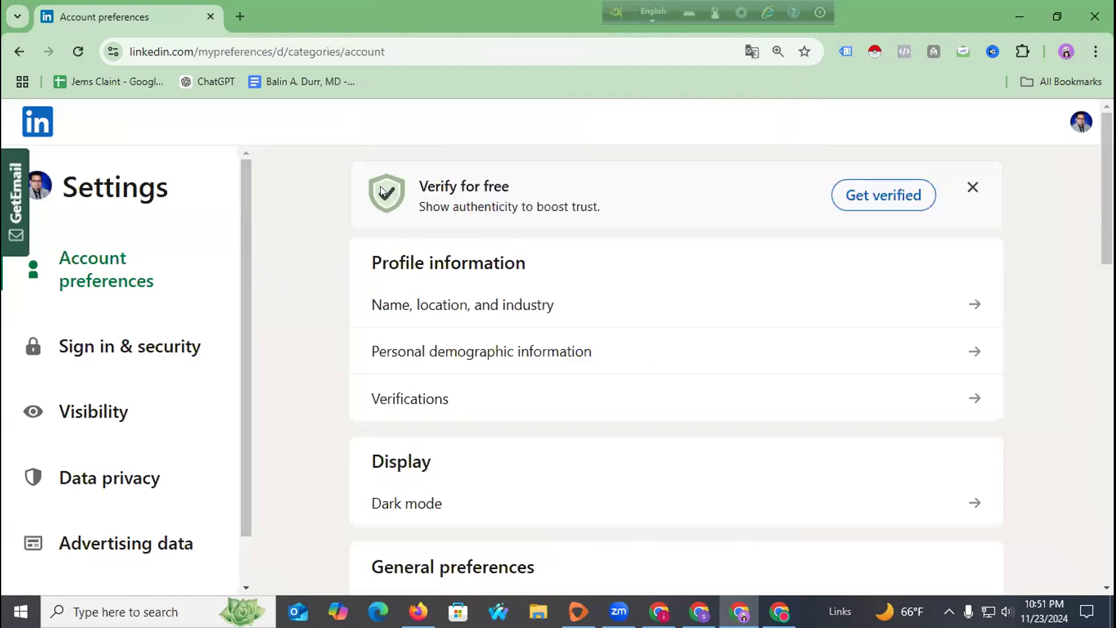
click(1069, 123)
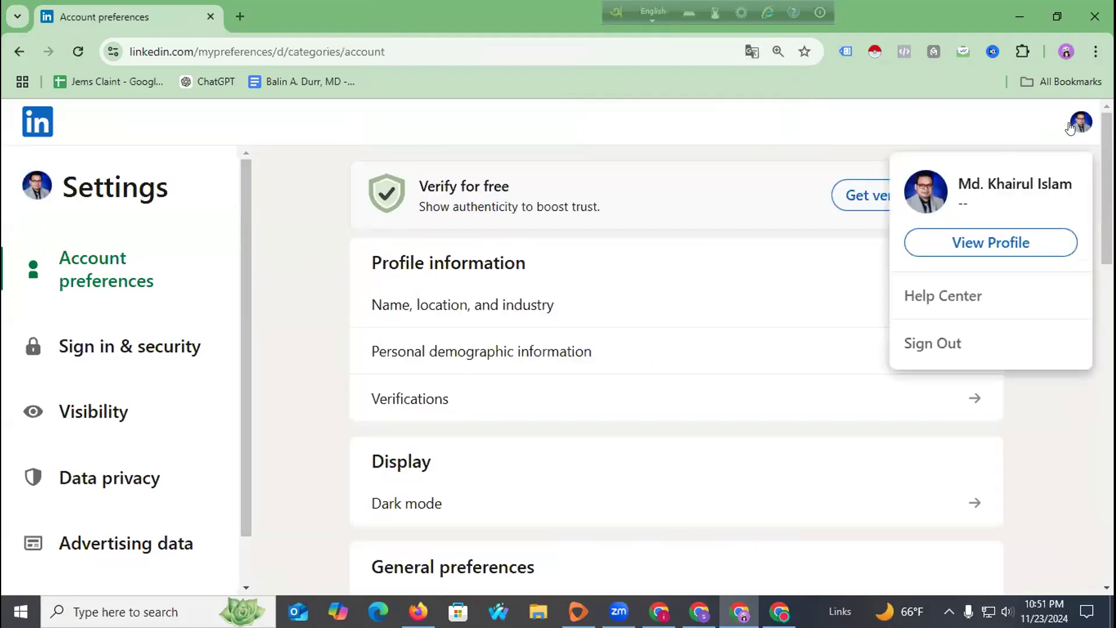
click(977, 242)
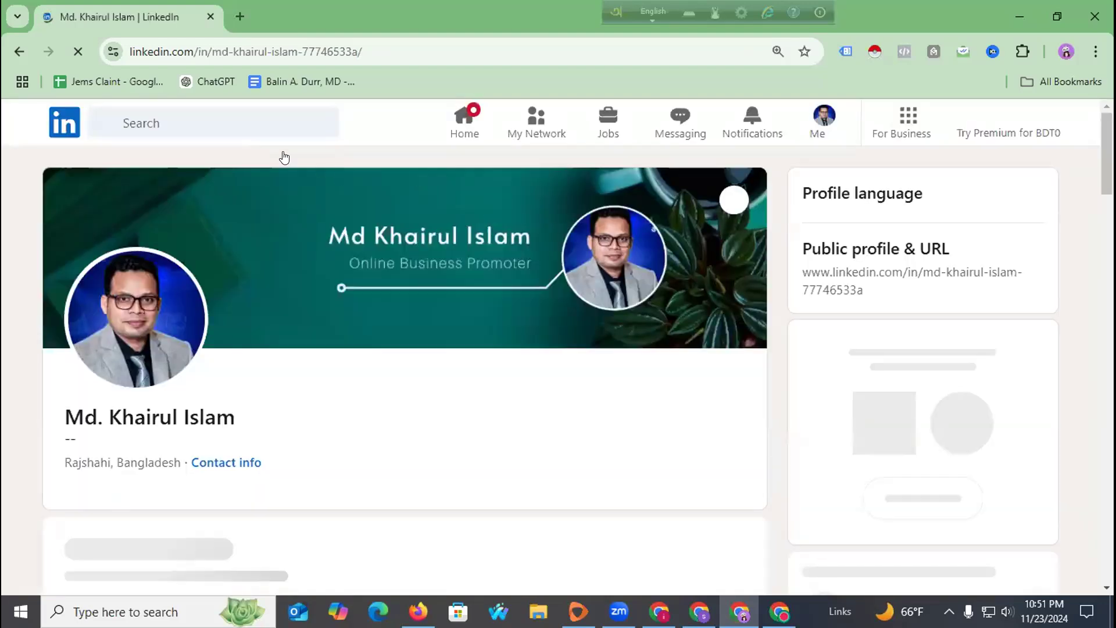
Highlight the profile's URL slug in the address bar.
drag(212, 48, 406, 53)
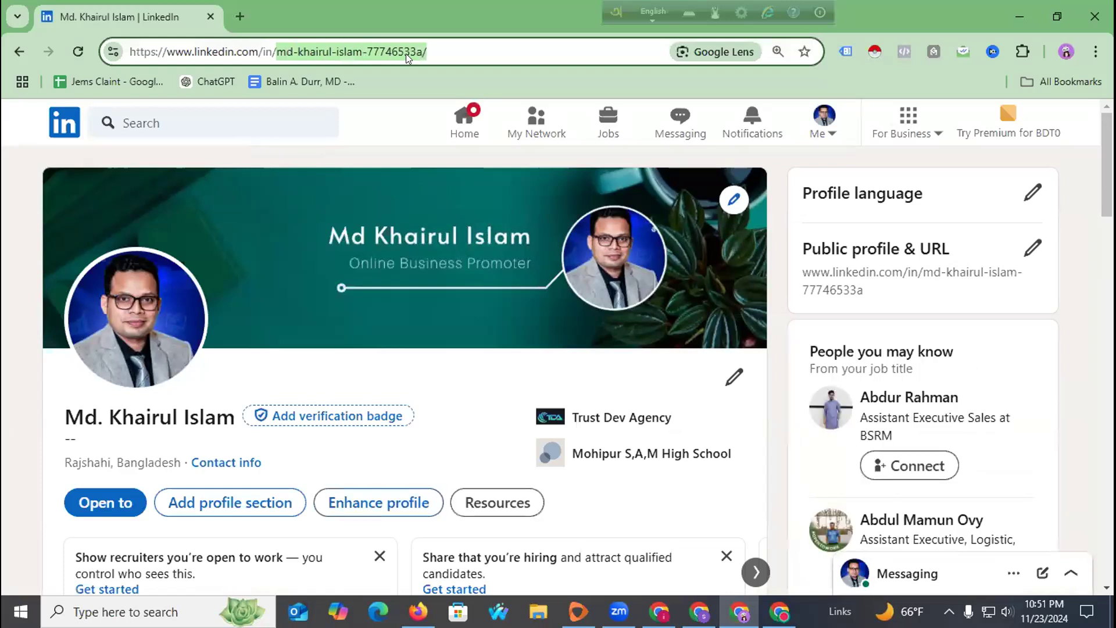
click(373, 126)
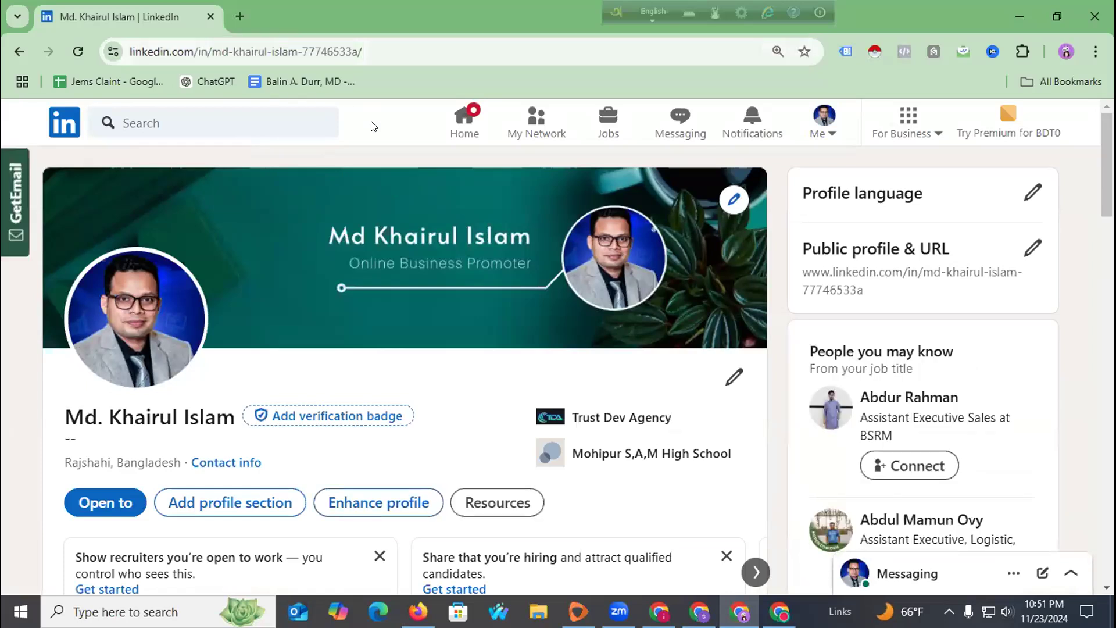
drag(212, 51, 365, 51)
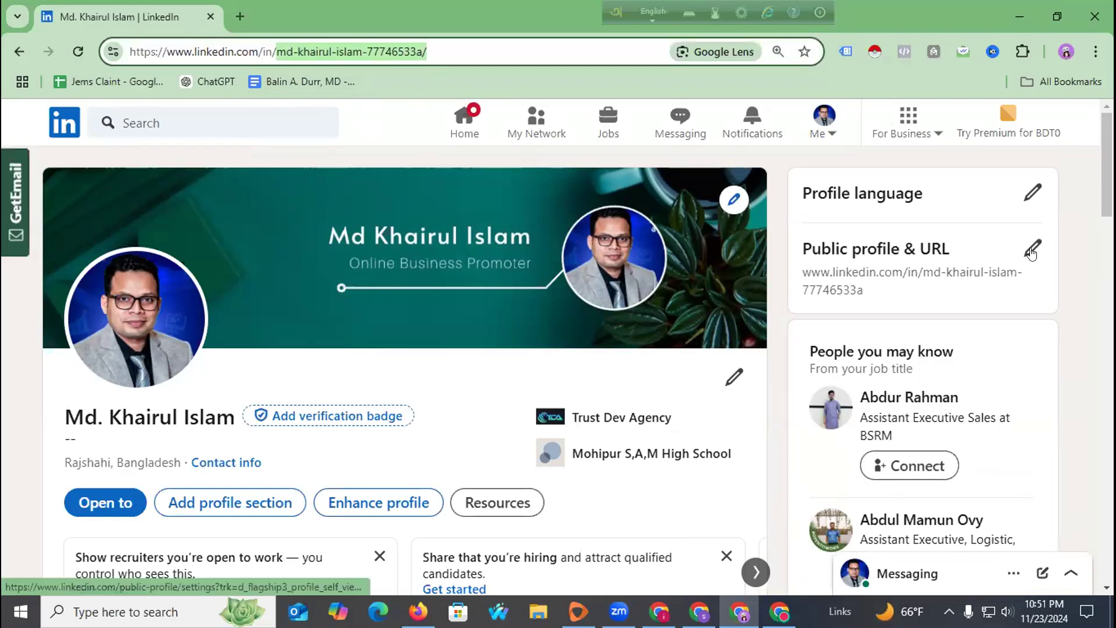
Replace the custom profile URL slug in public profile settings and save it.
click(1032, 250)
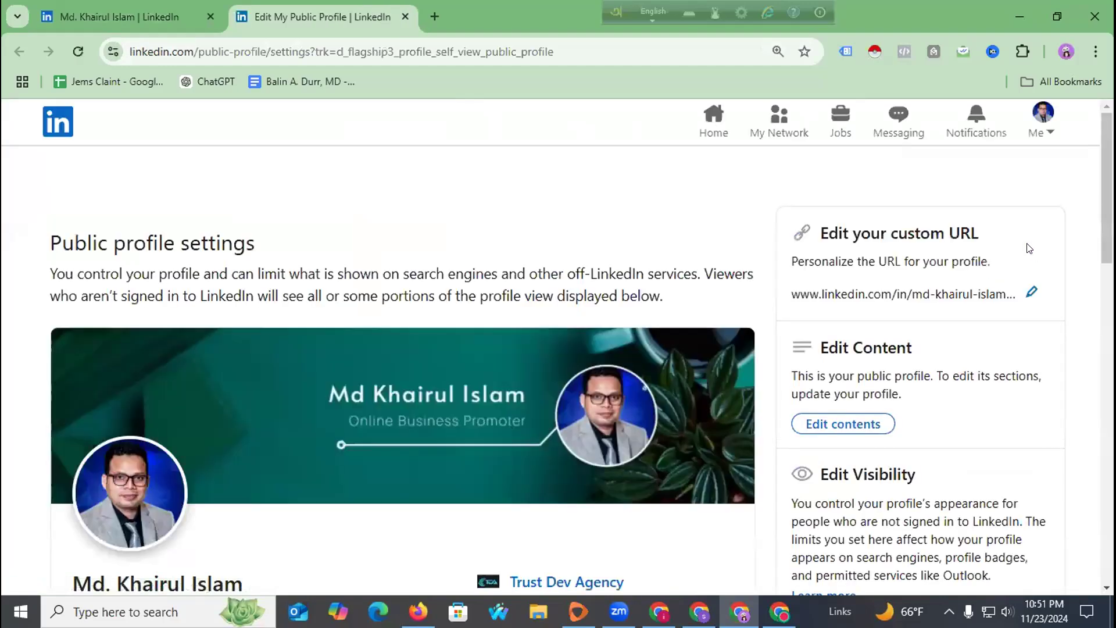
click(1031, 291)
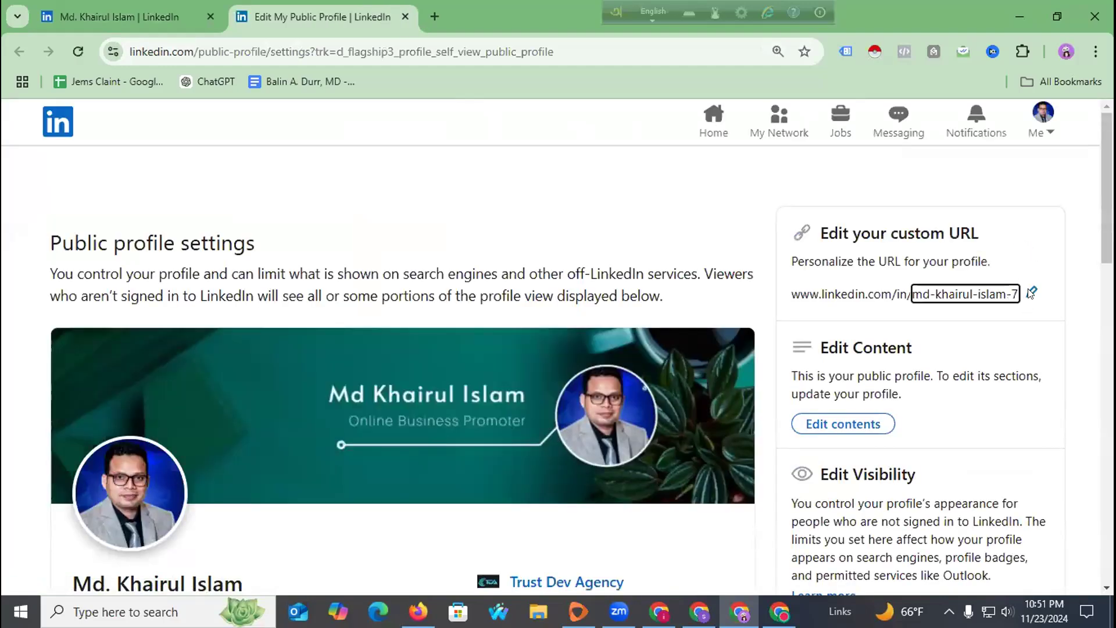
triple_click(978, 285)
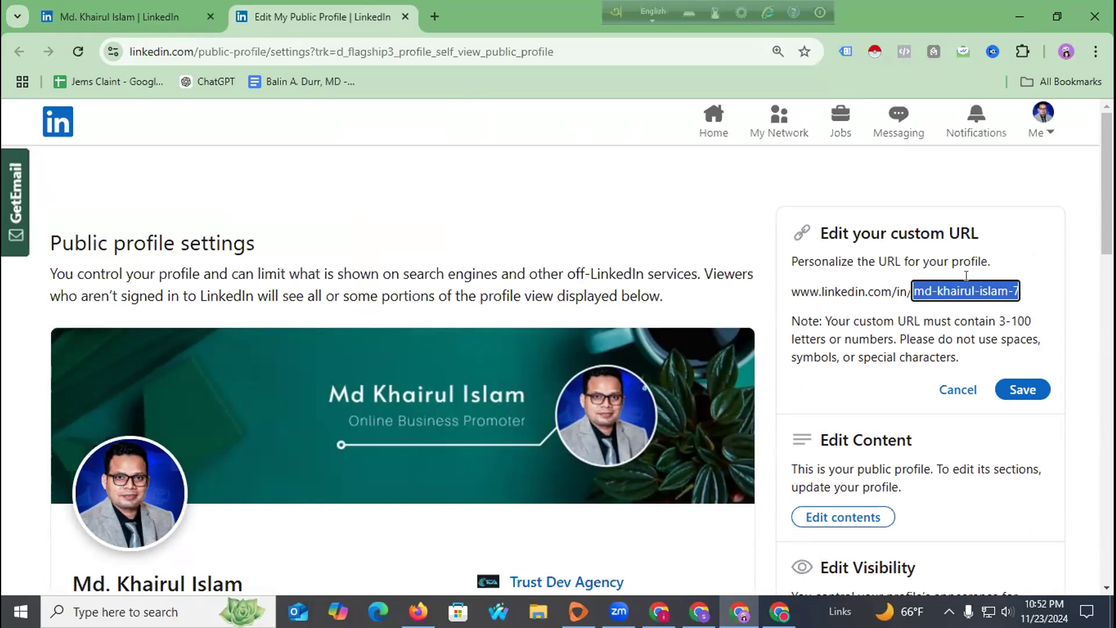
text(Freel)
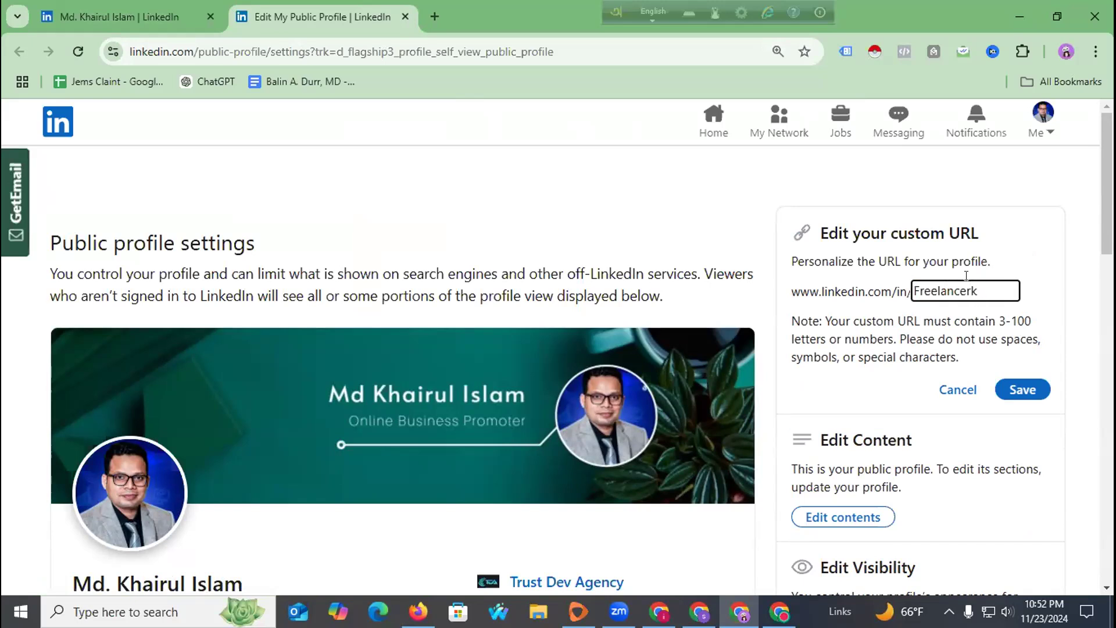
text(an)
click(1024, 389)
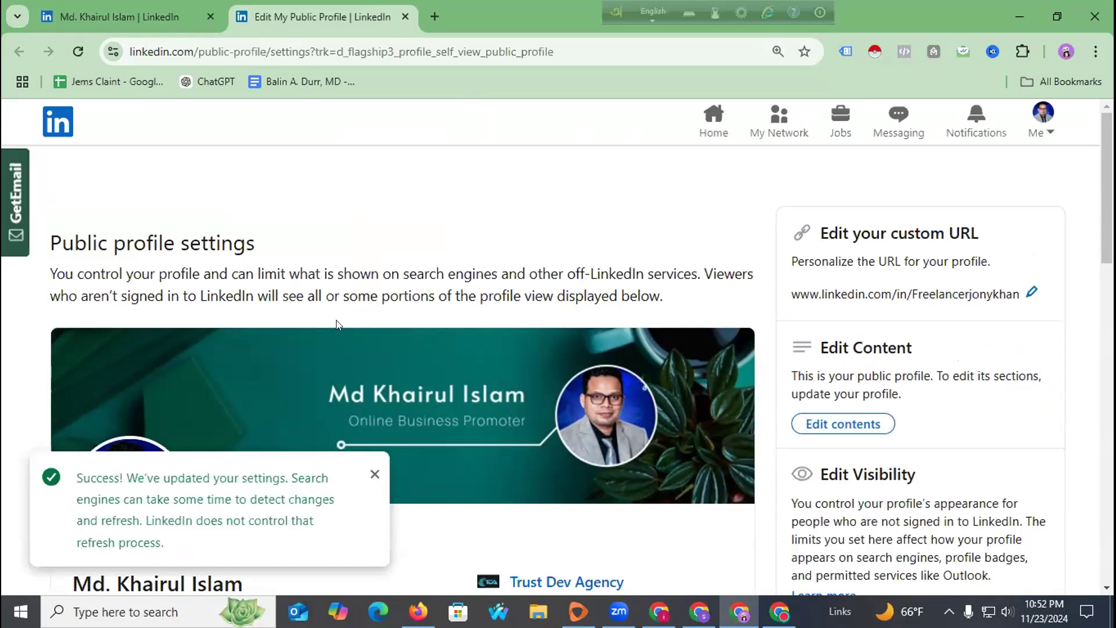
Reload, open the profile from the Me menu, and check the new custom URL.
click(78, 51)
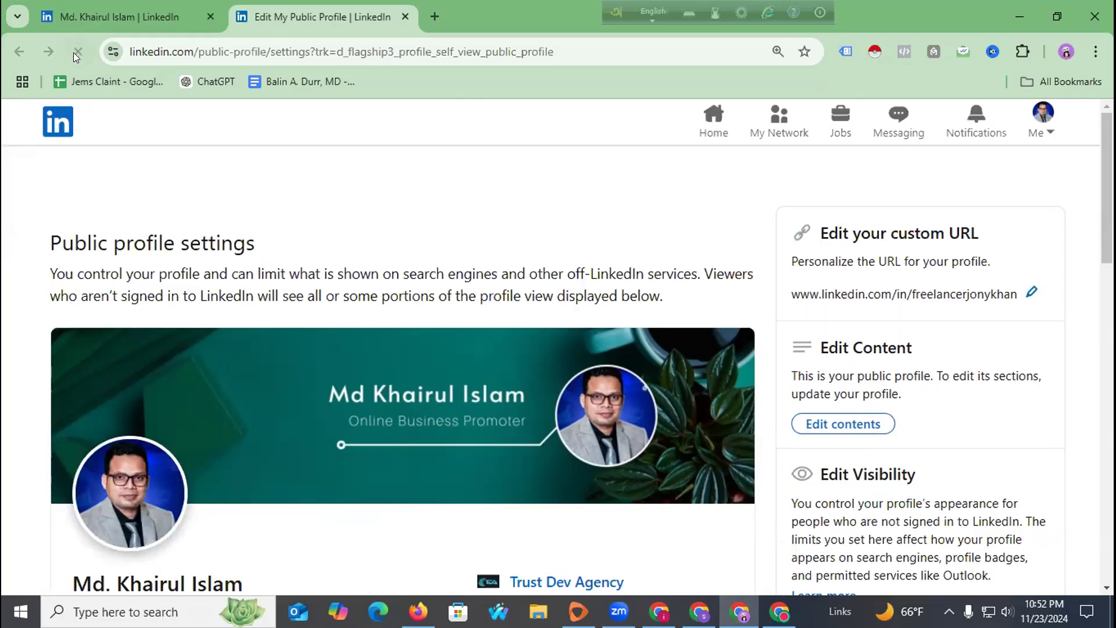
click(1054, 117)
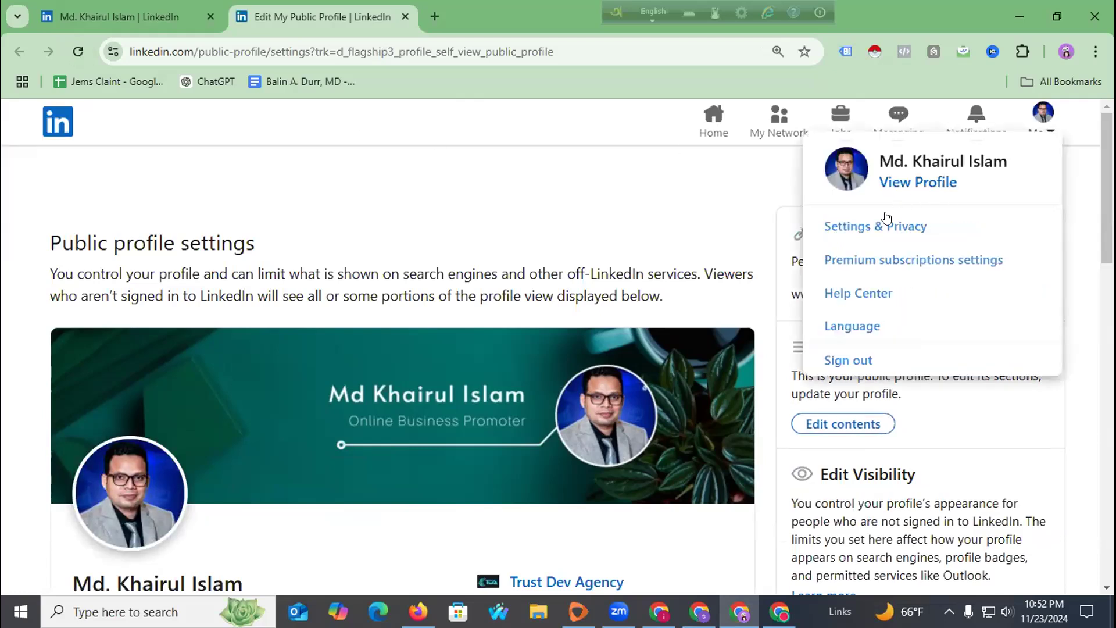
click(906, 180)
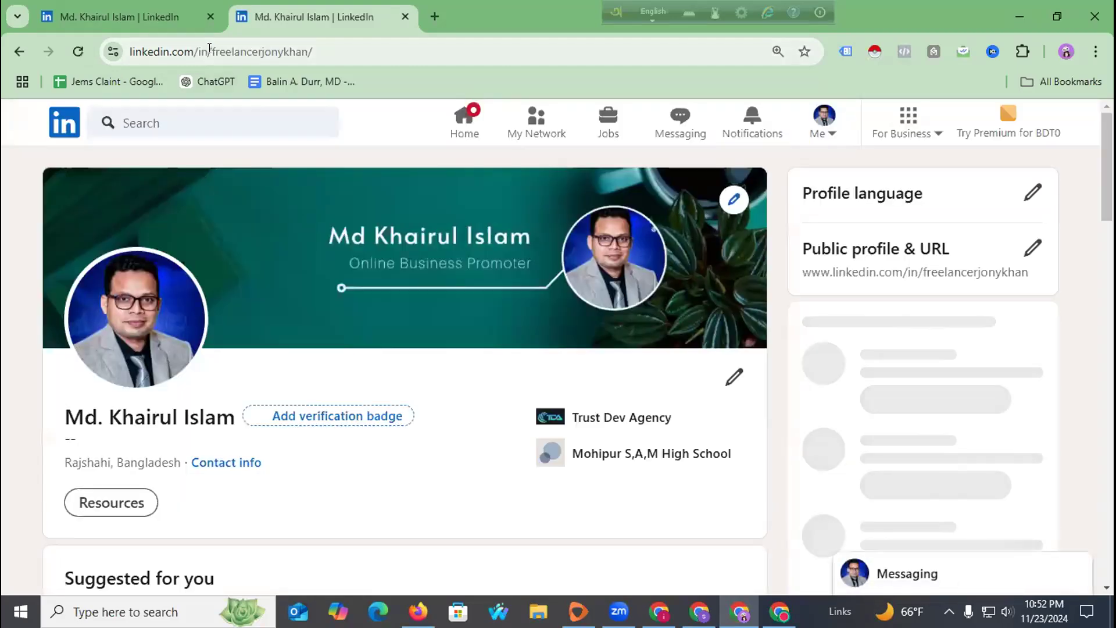
drag(212, 52, 355, 54)
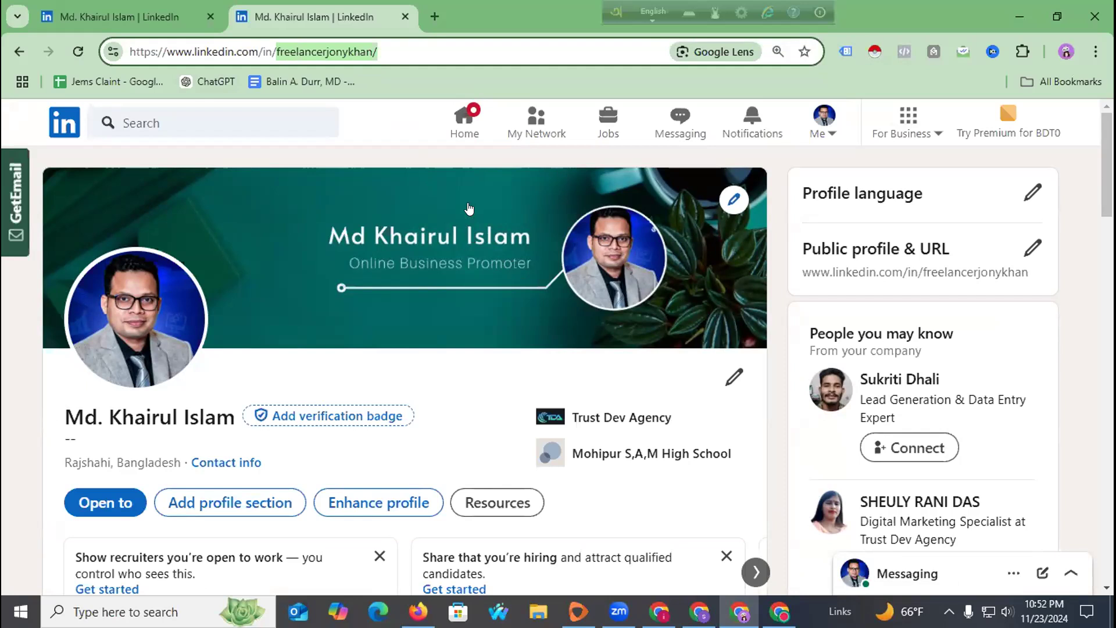
scroll(326, 165, down, 3)
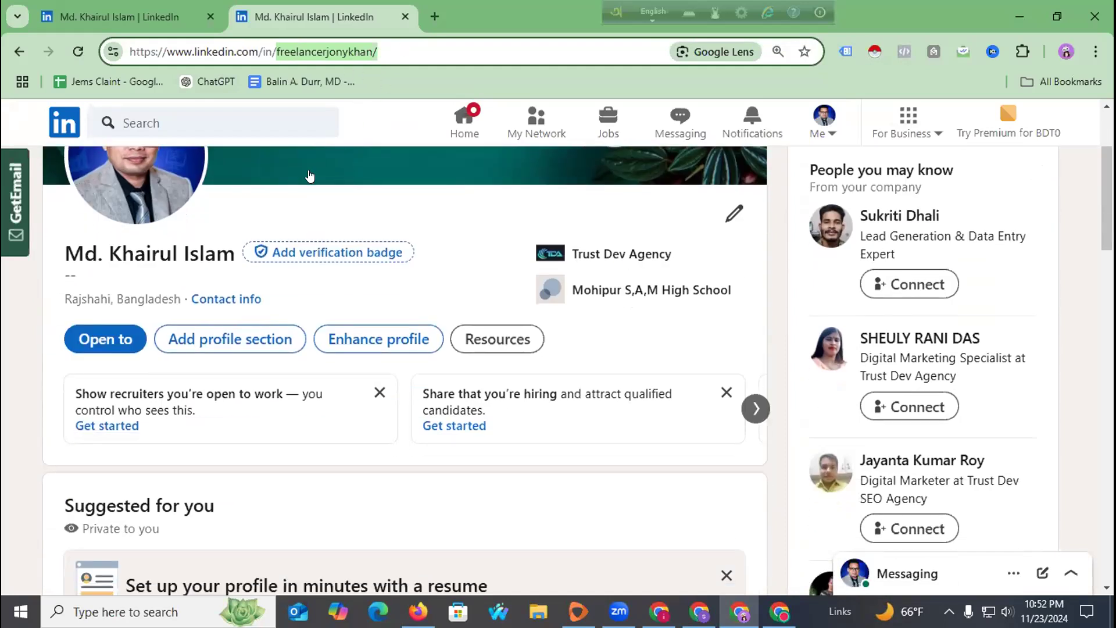
scroll(229, 242, up, 3)
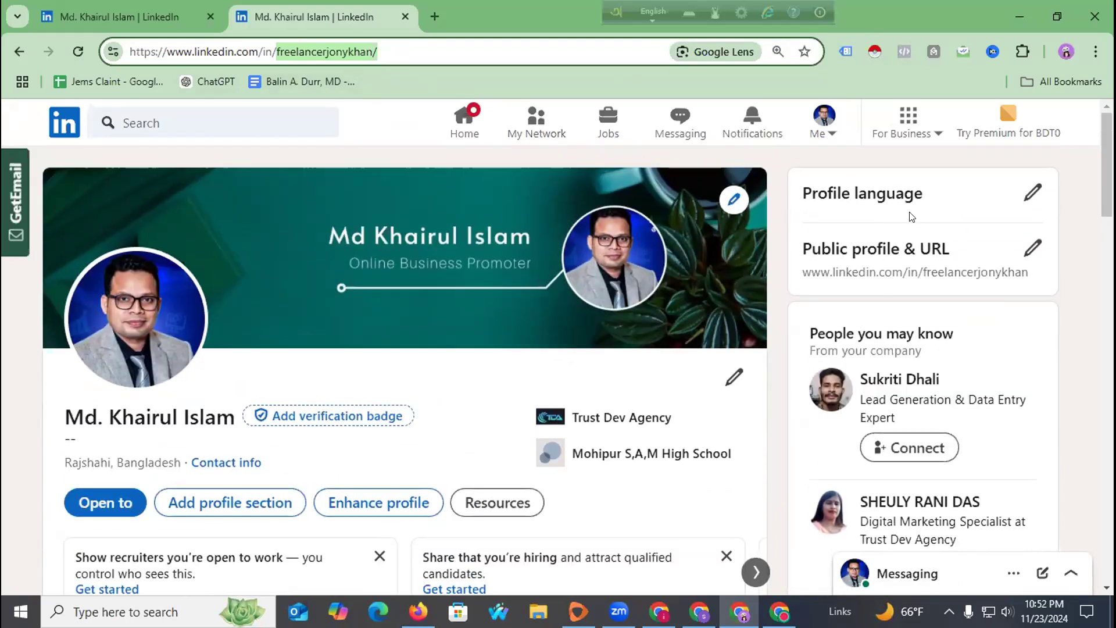
scroll(411, 324, down, 6)
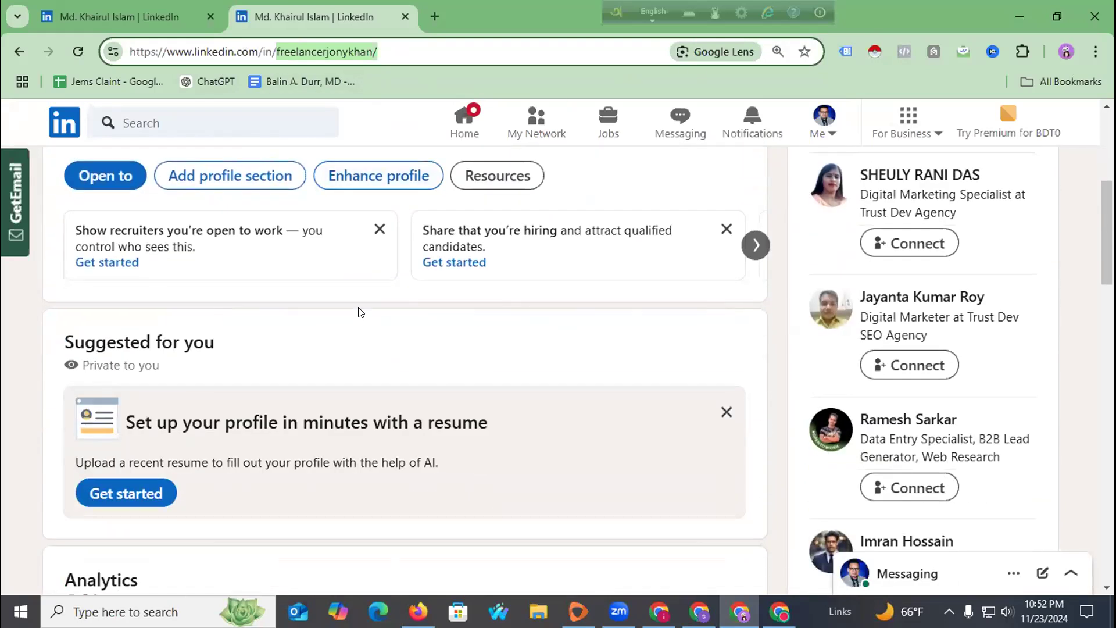
scroll(356, 312, up, 3)
scroll(523, 291, up, 3)
scroll(393, 295, down, 3)
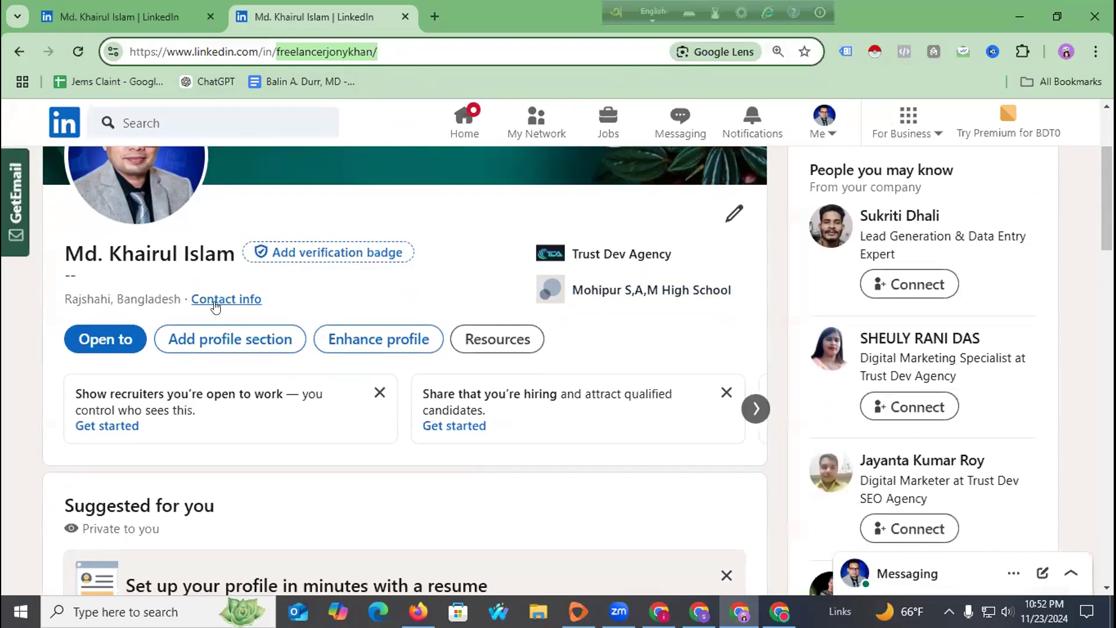
Open the Mohipur S,A,M High School education entry for editing.
scroll(476, 294, down, 2)
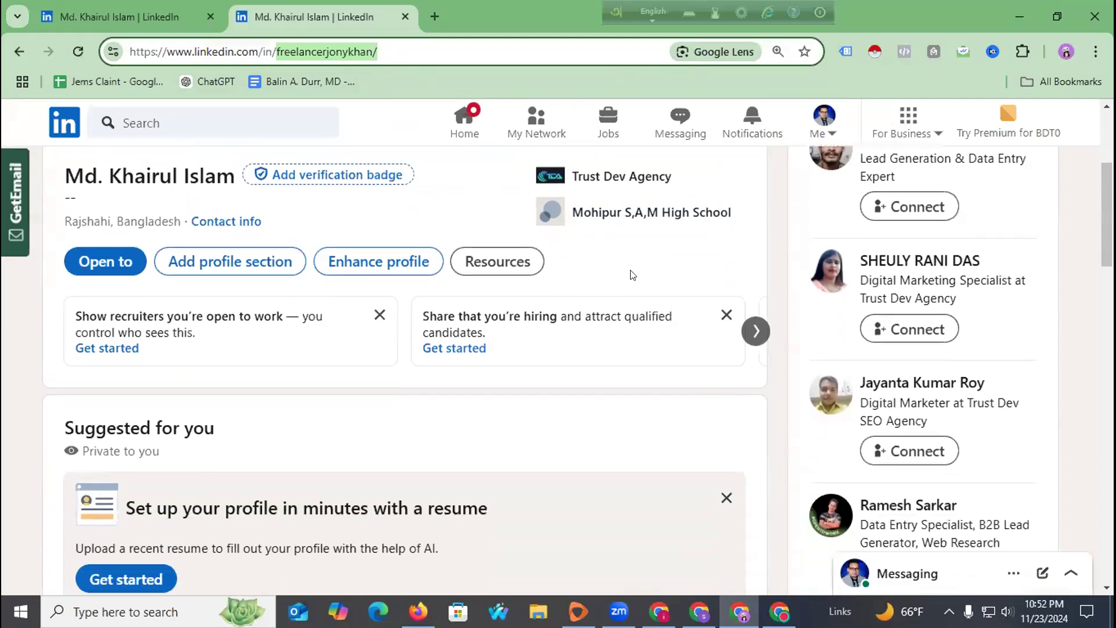
click(633, 213)
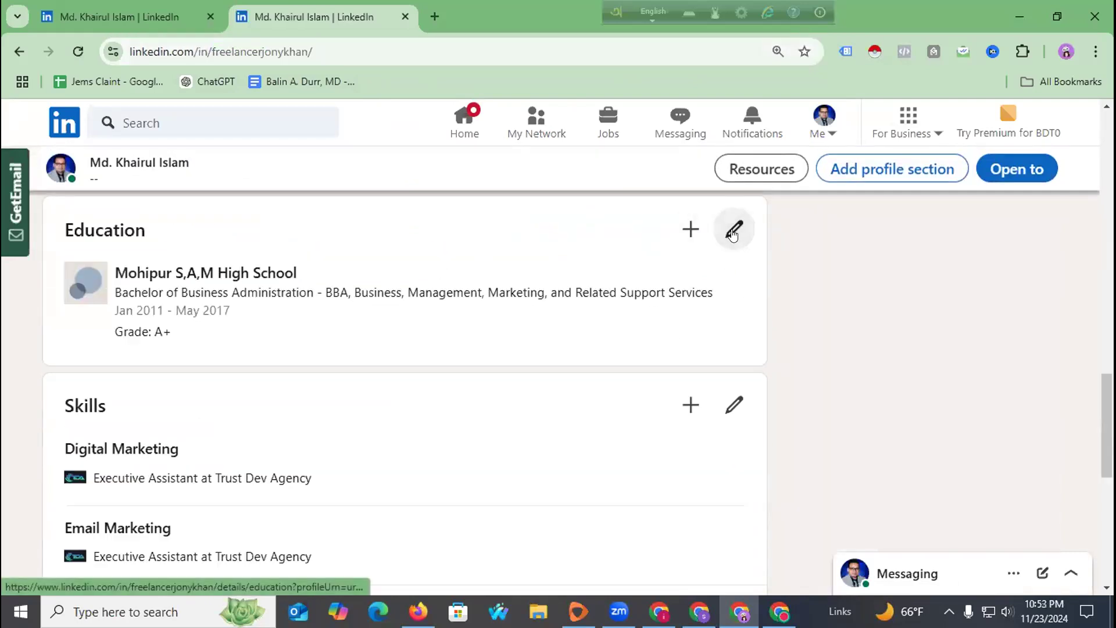
click(705, 234)
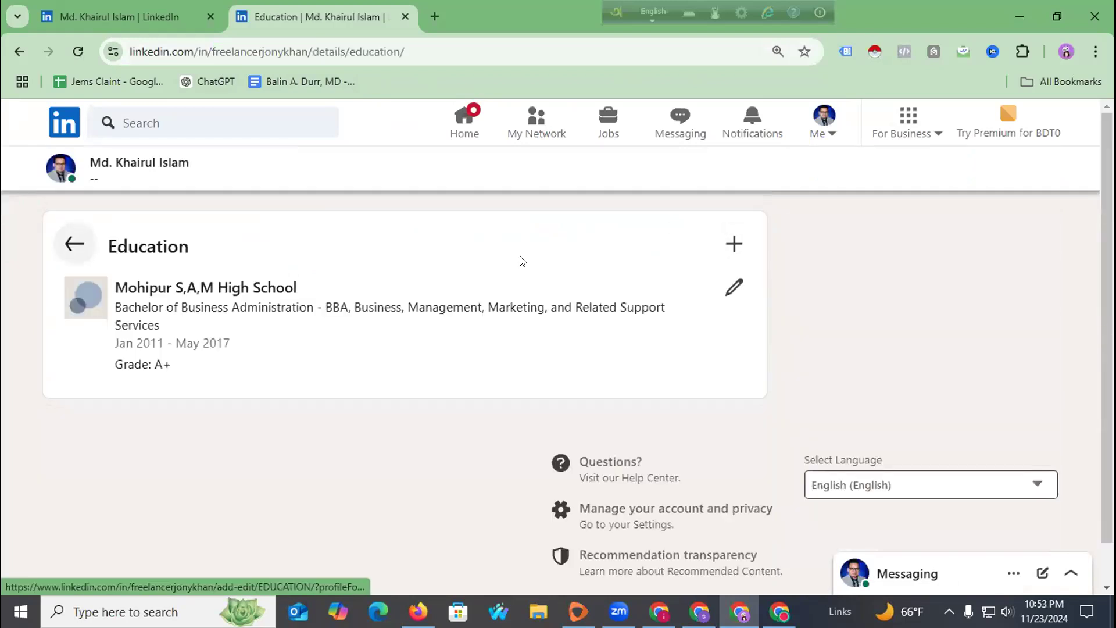
click(733, 286)
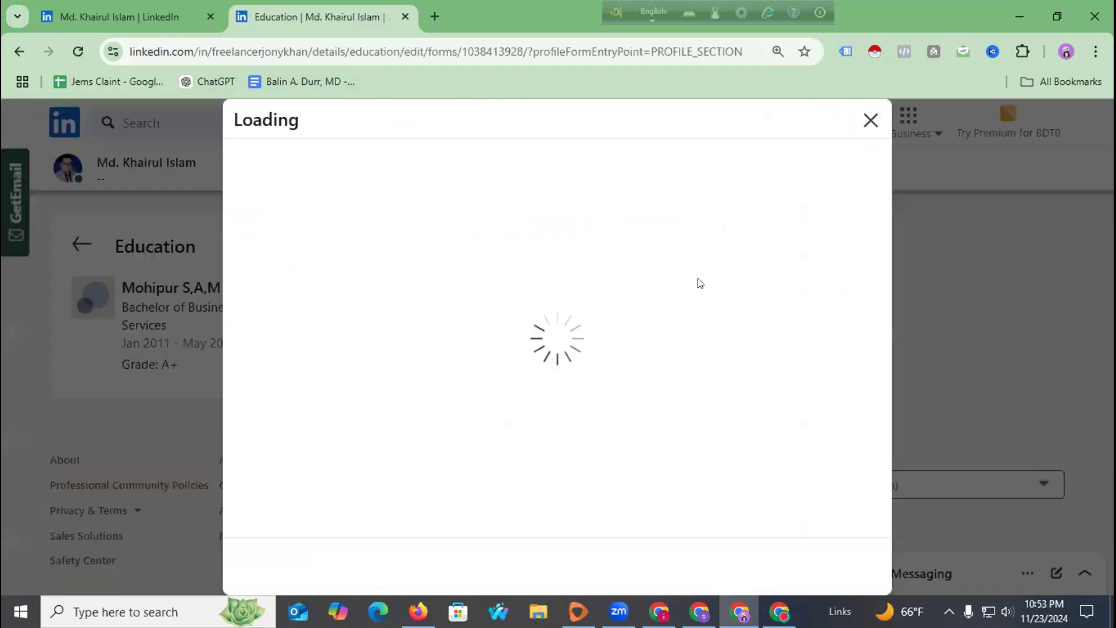
click(473, 307)
Replace the school name with Boston University from the suggestions.
key(ctrl+a)
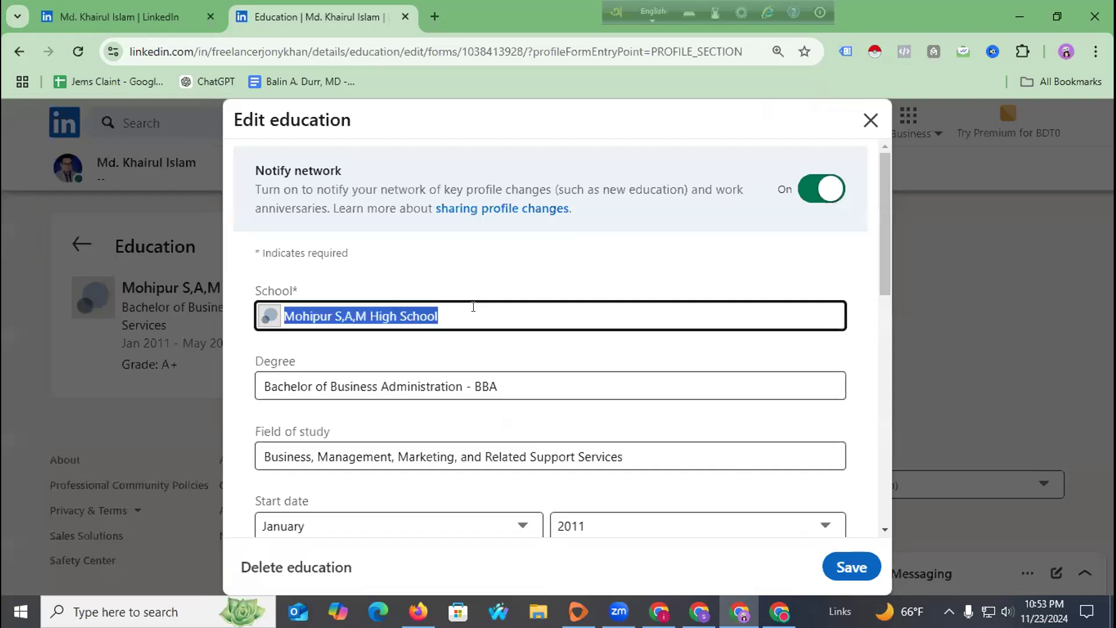
text(Rajsha)
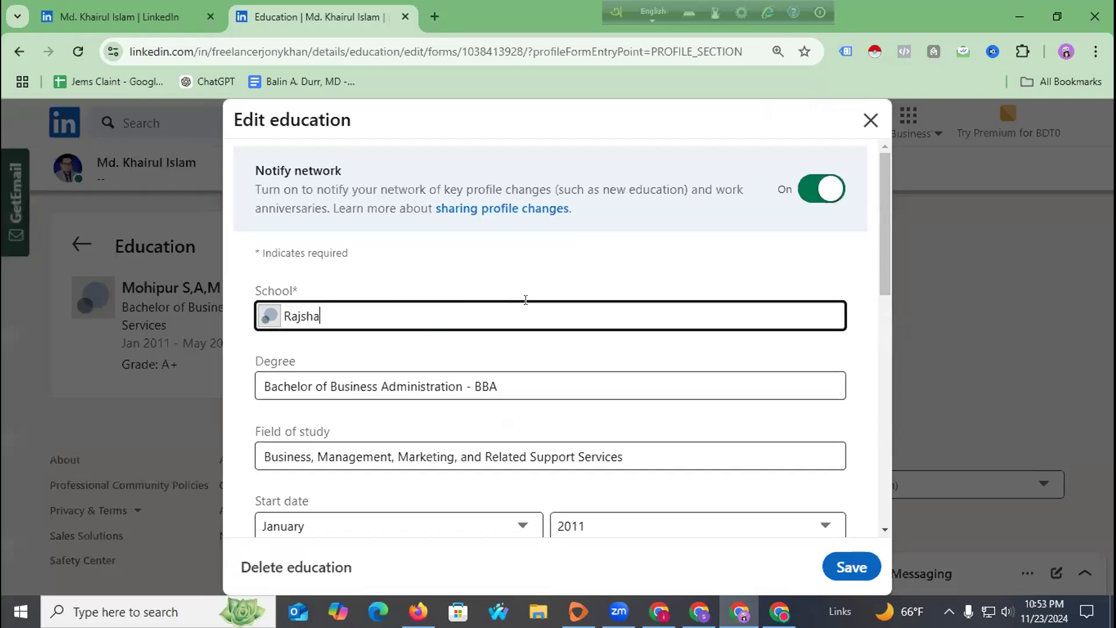
key(BackSpace)
key(BackSpace)
key(BackSpace)
key(BackSpace)
key(BackSpace)
text(M)
key(BackSpace)
text(M)
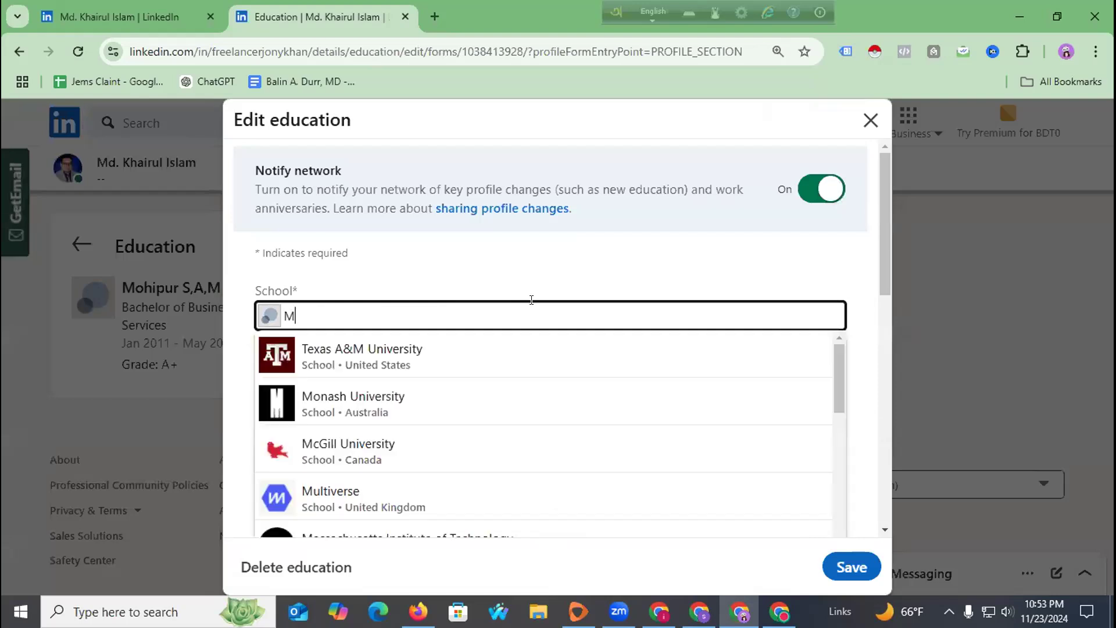
key(BackSpace)
text(Nat)
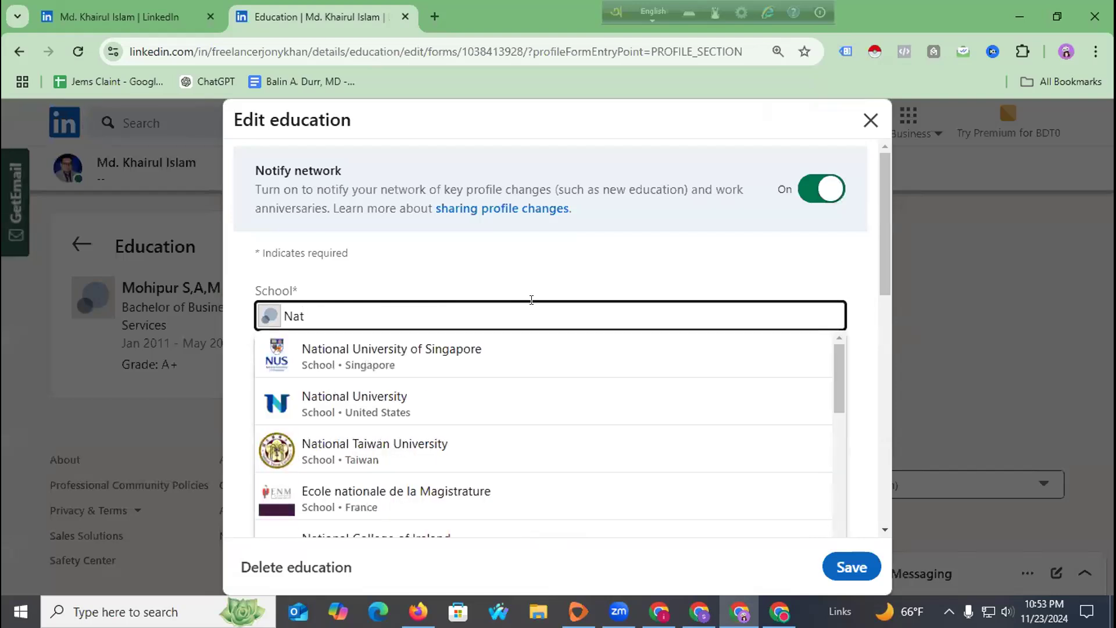
text(i)
key(BackSpace)
key(BackSpace)
key(BackSpace)
key(BackSpace)
text(Bo)
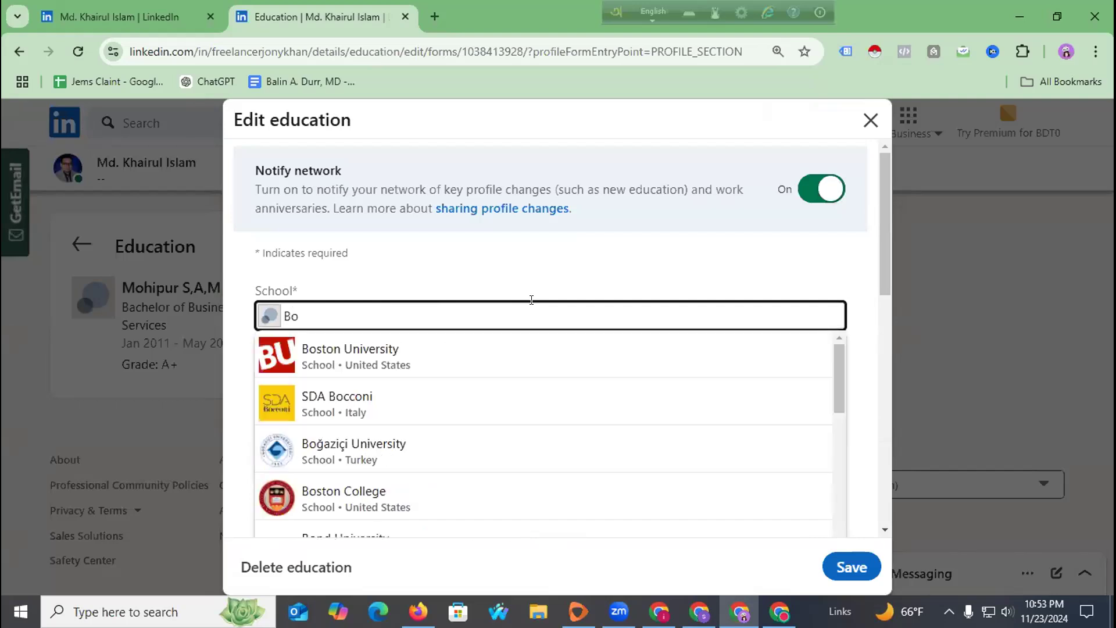
click(413, 351)
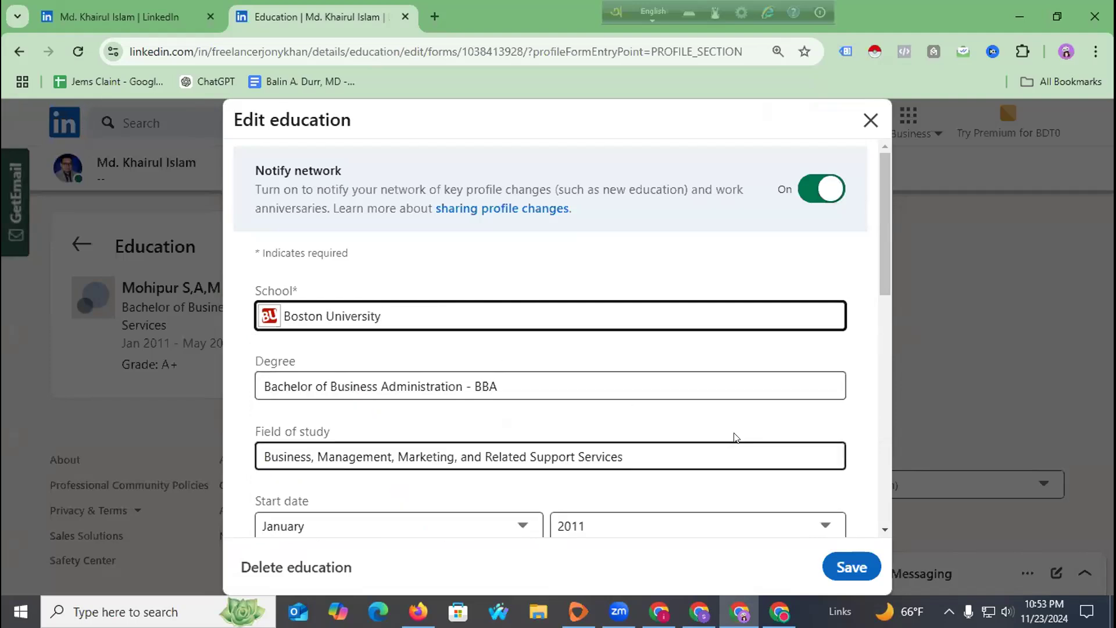
Save the edited entry, skip sharing the update, and dismiss the suggestions.
scroll(734, 433, down, 5)
scroll(692, 468, down, 3)
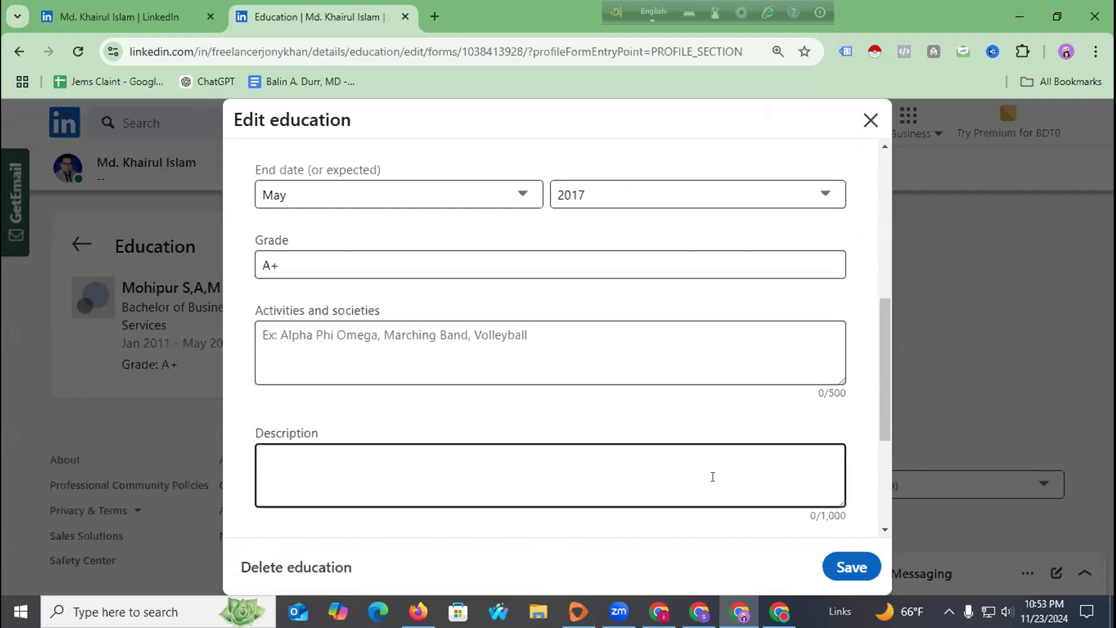
click(848, 567)
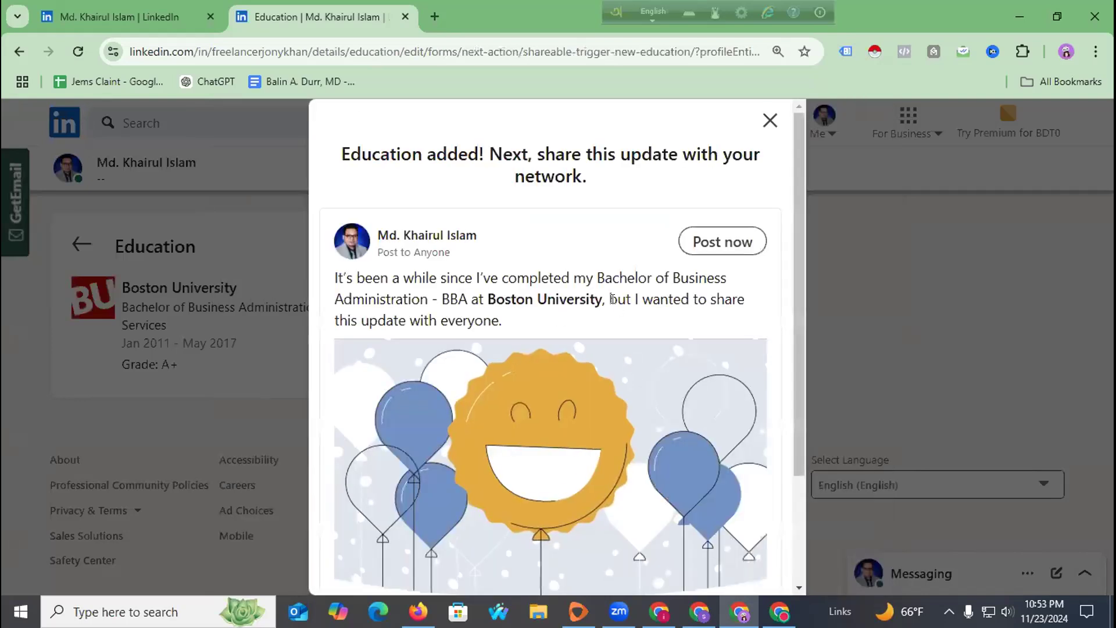
scroll(629, 281, down, 3)
scroll(639, 466, up, 3)
scroll(478, 465, down, 3)
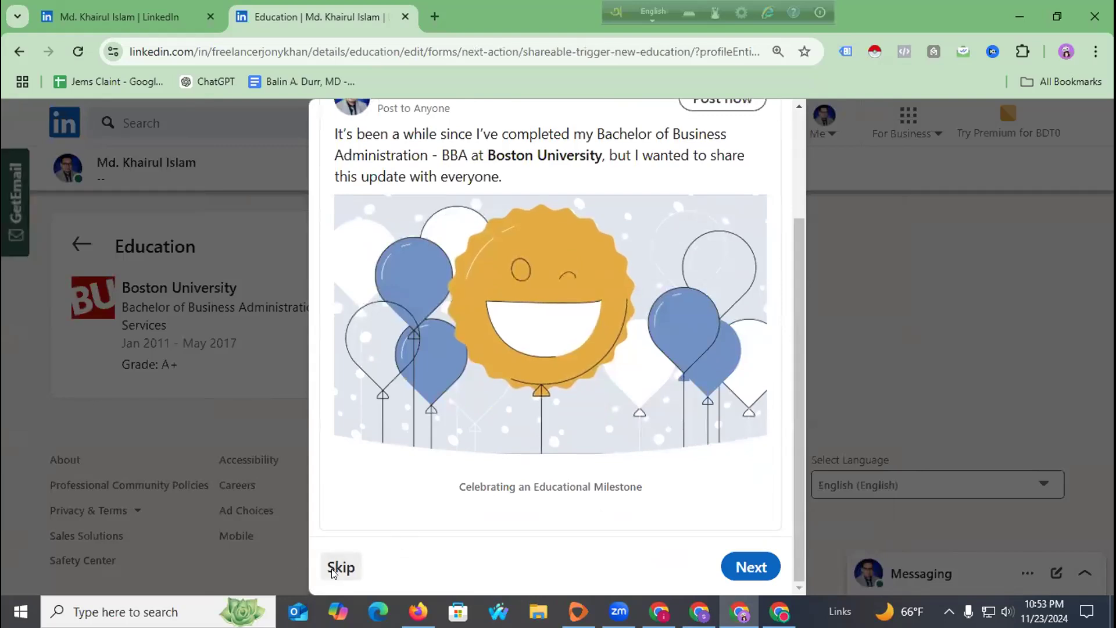
click(340, 567)
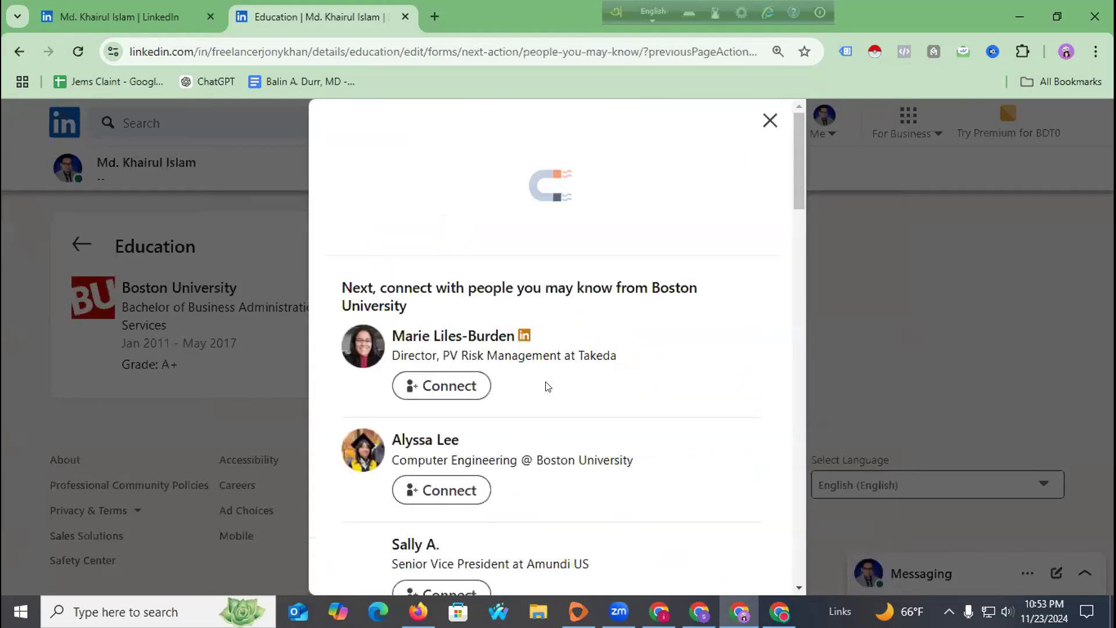
click(769, 119)
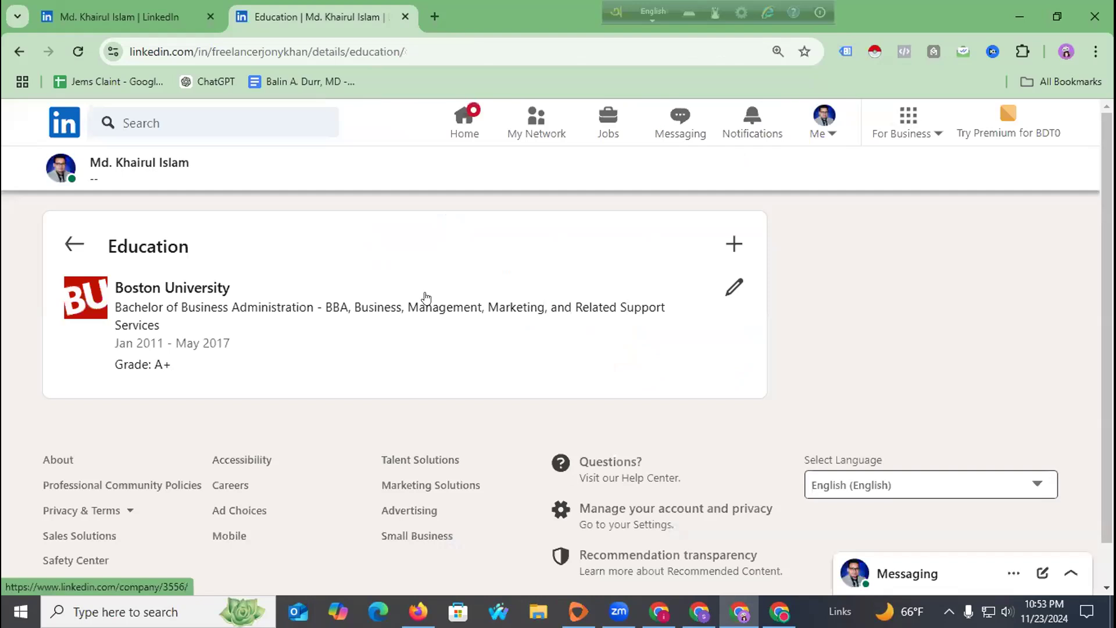
Go to your own LinkedIn profile page from the Me menu and scroll through it.
click(824, 115)
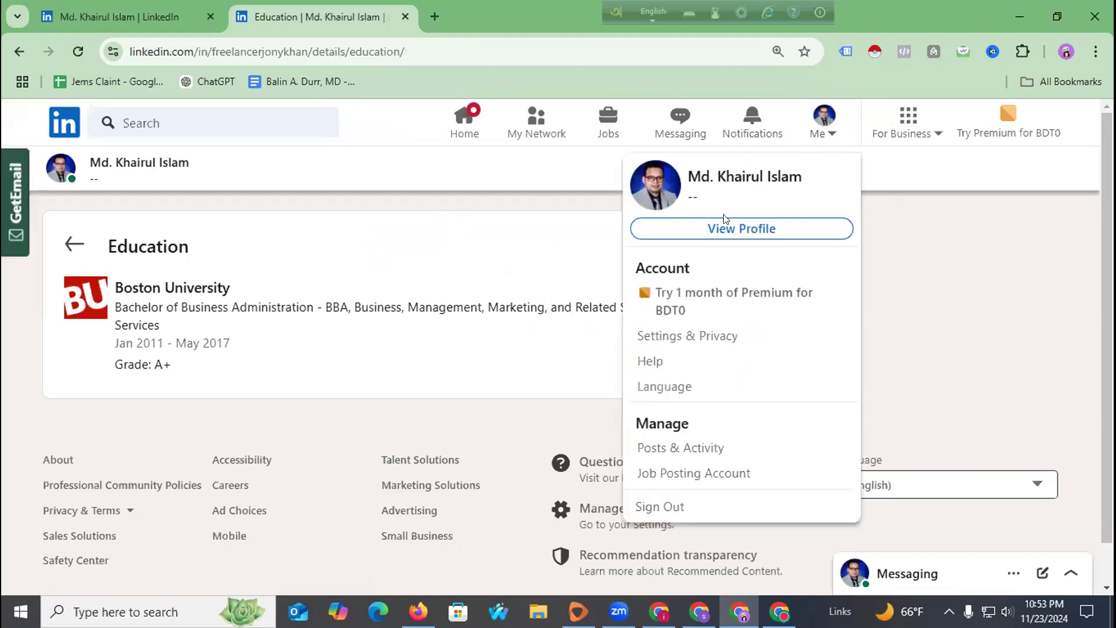
click(712, 228)
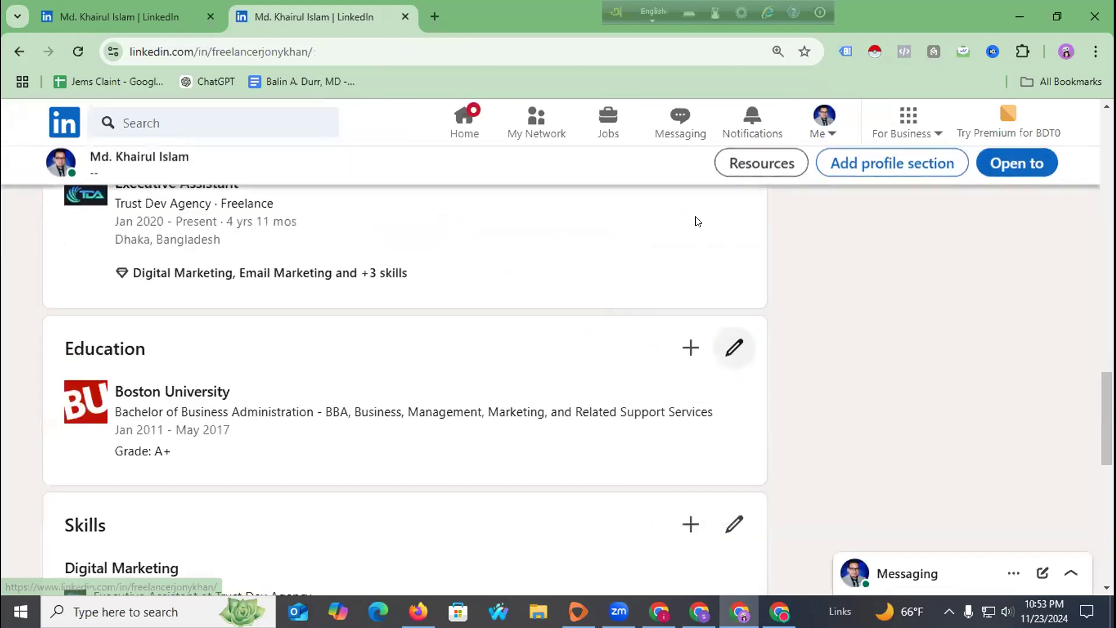
scroll(329, 309, up, 10)
scroll(329, 309, up, 5)
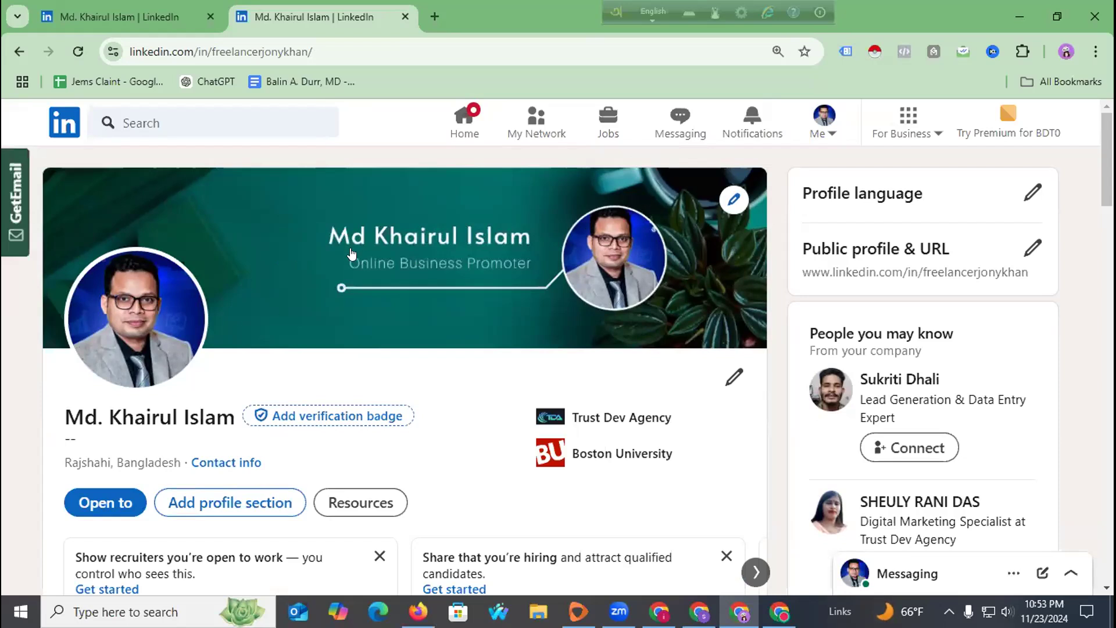
scroll(350, 249, down, 3)
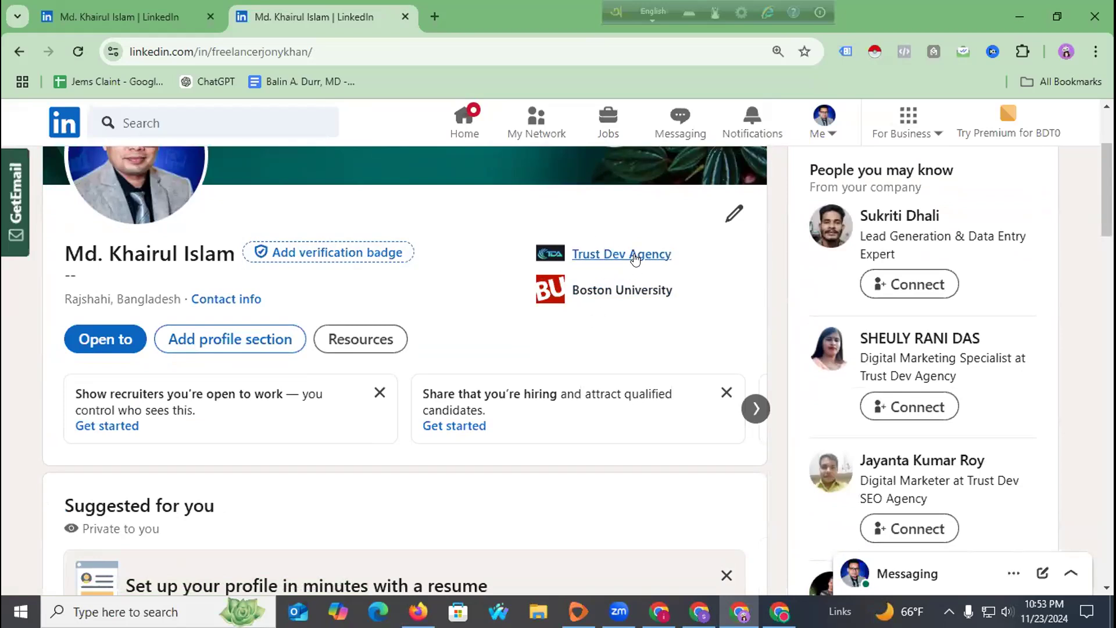
scroll(493, 307, down, 3)
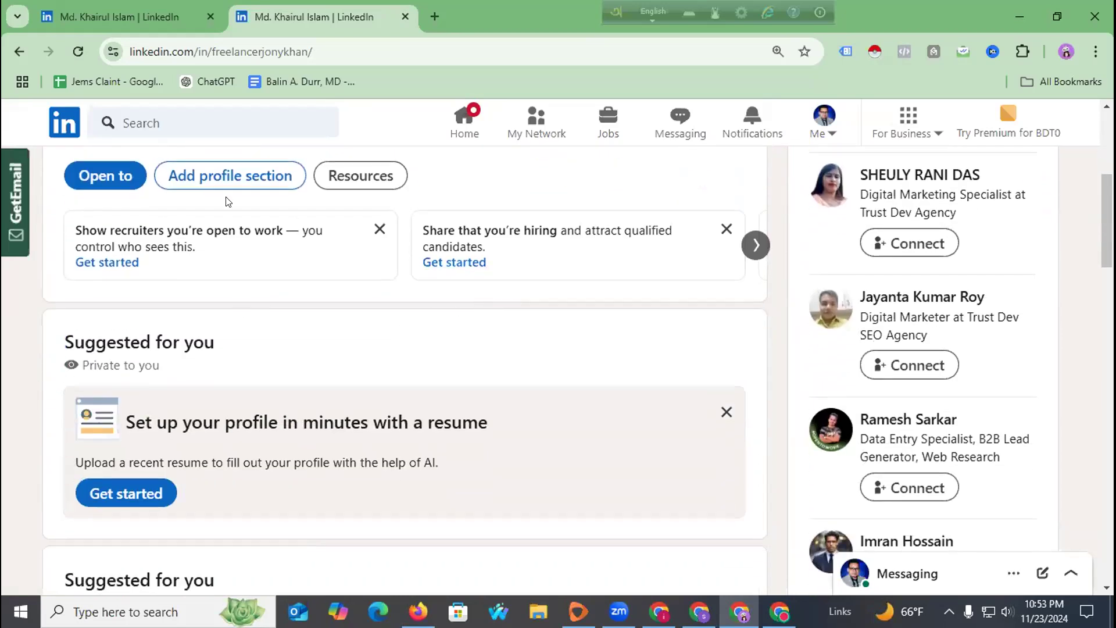
Start the resume-based profile setup, continue to the resume upload step, then return to the profile.
click(227, 177)
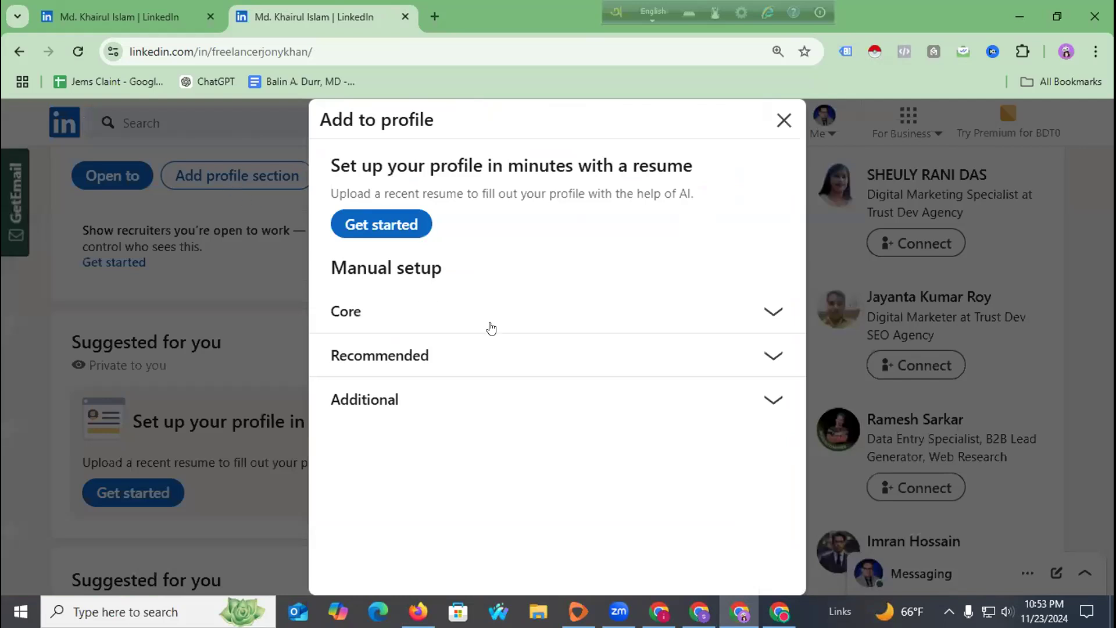
click(386, 228)
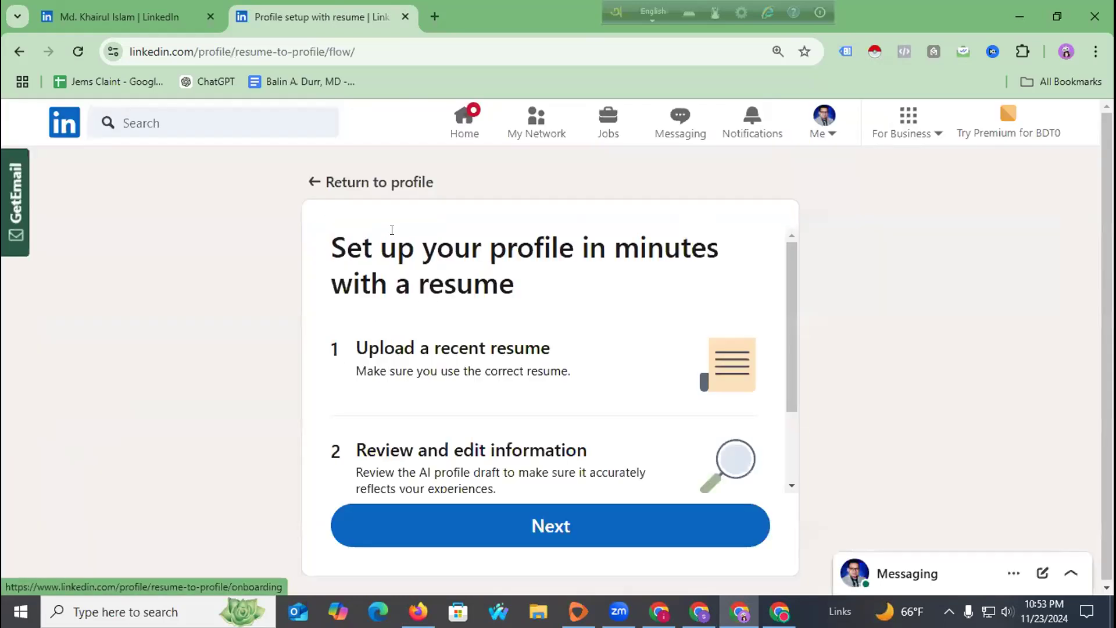
click(493, 515)
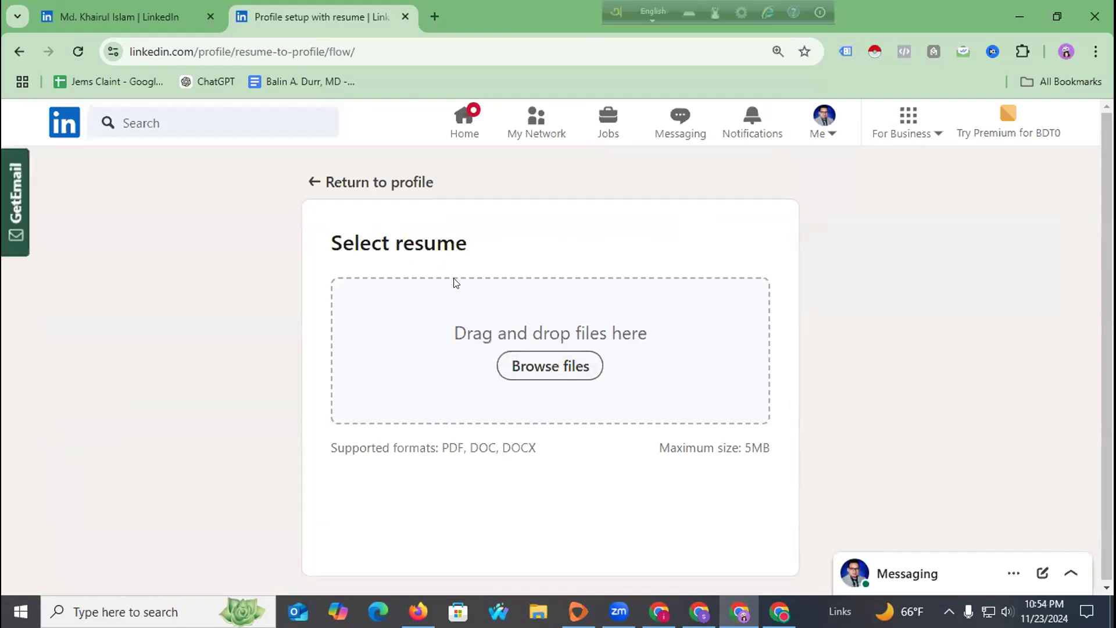
click(315, 183)
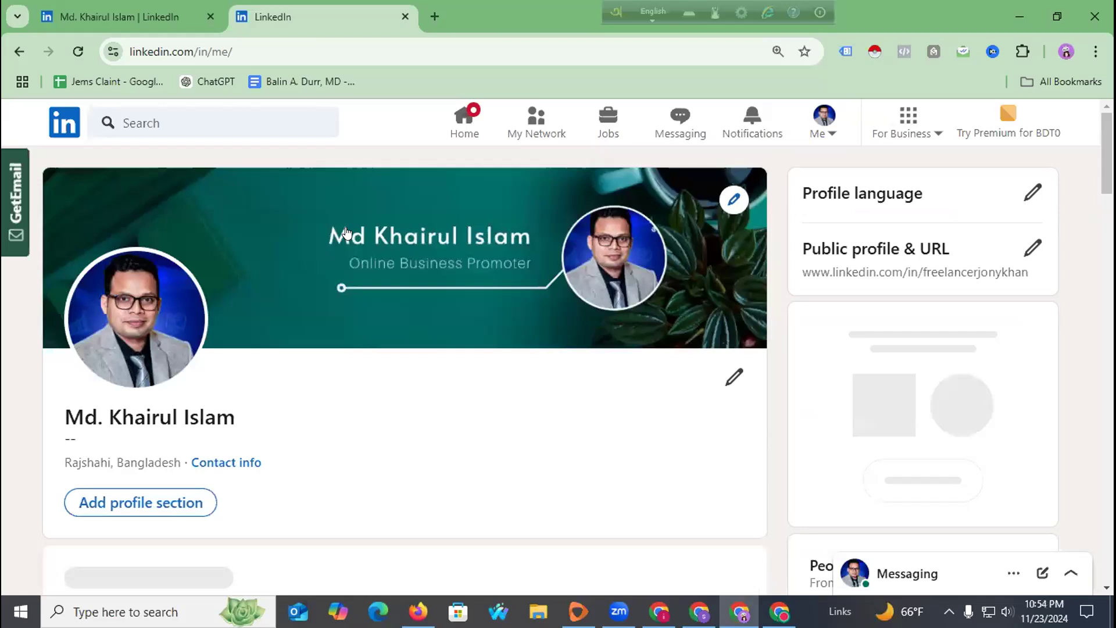
scroll(347, 281, down, 3)
scroll(348, 281, down, 1)
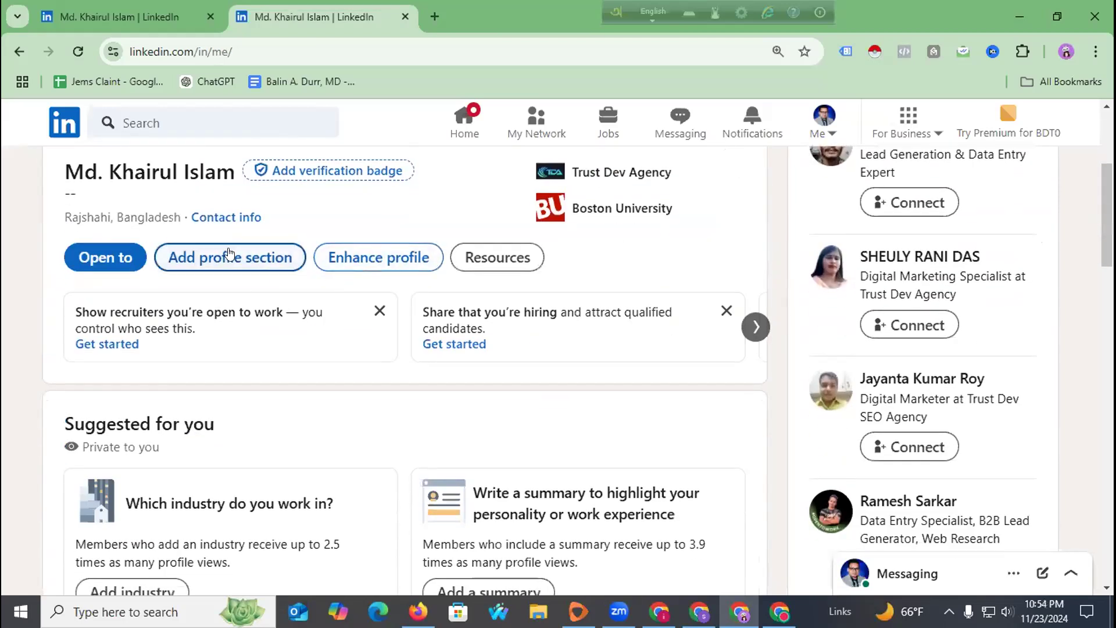
click(361, 265)
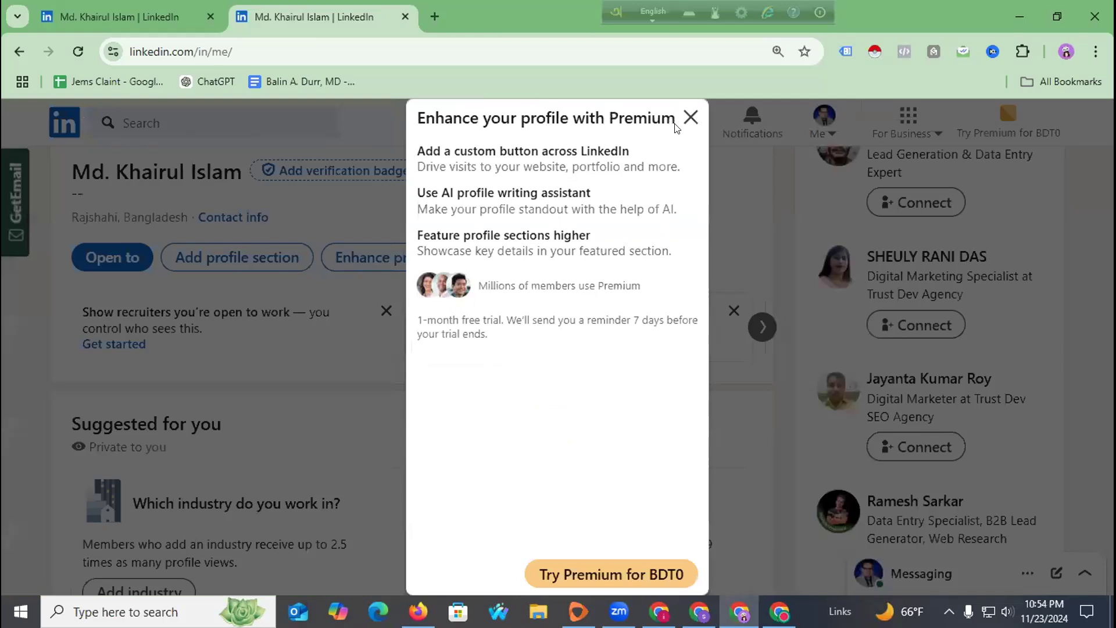
click(690, 118)
scroll(273, 320, down, 3)
scroll(274, 320, up, 2)
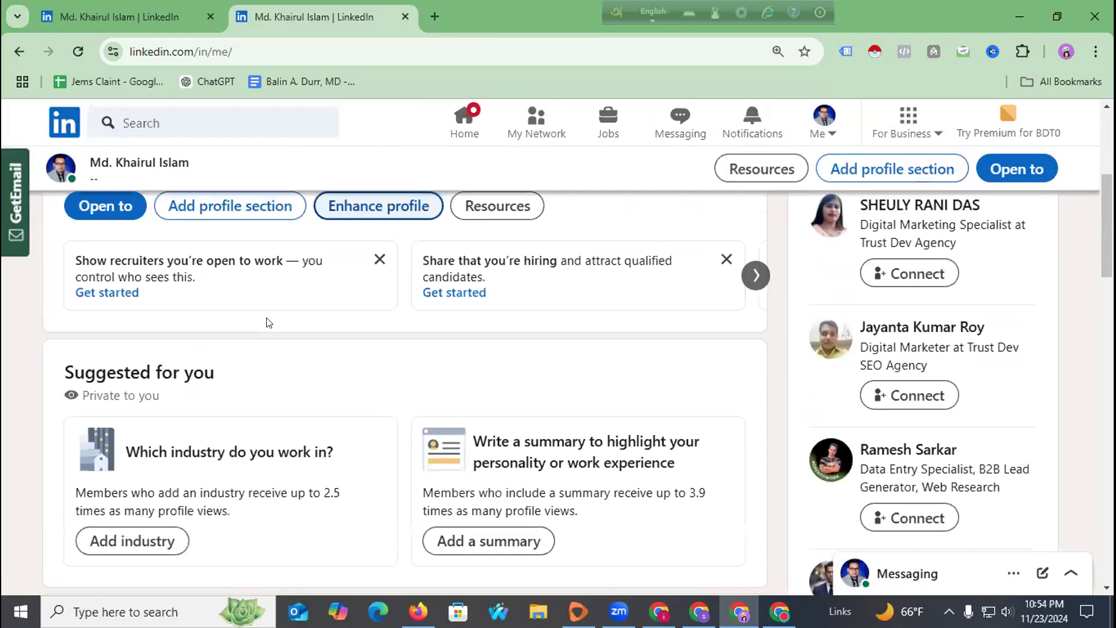
scroll(273, 302, up, 2)
scroll(154, 337, down, 1)
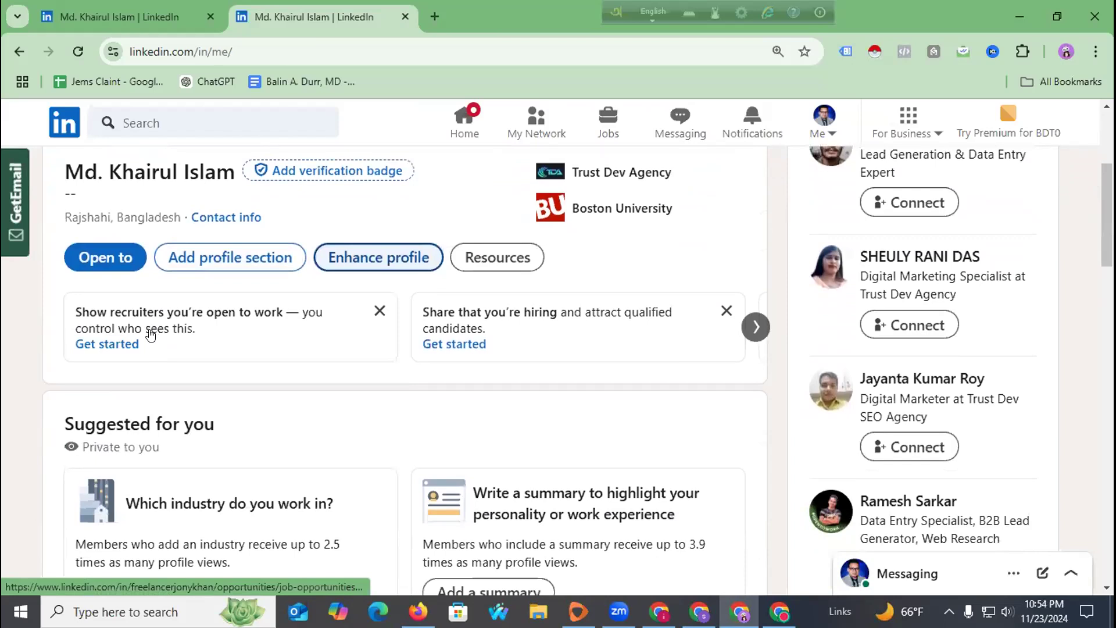
click(223, 217)
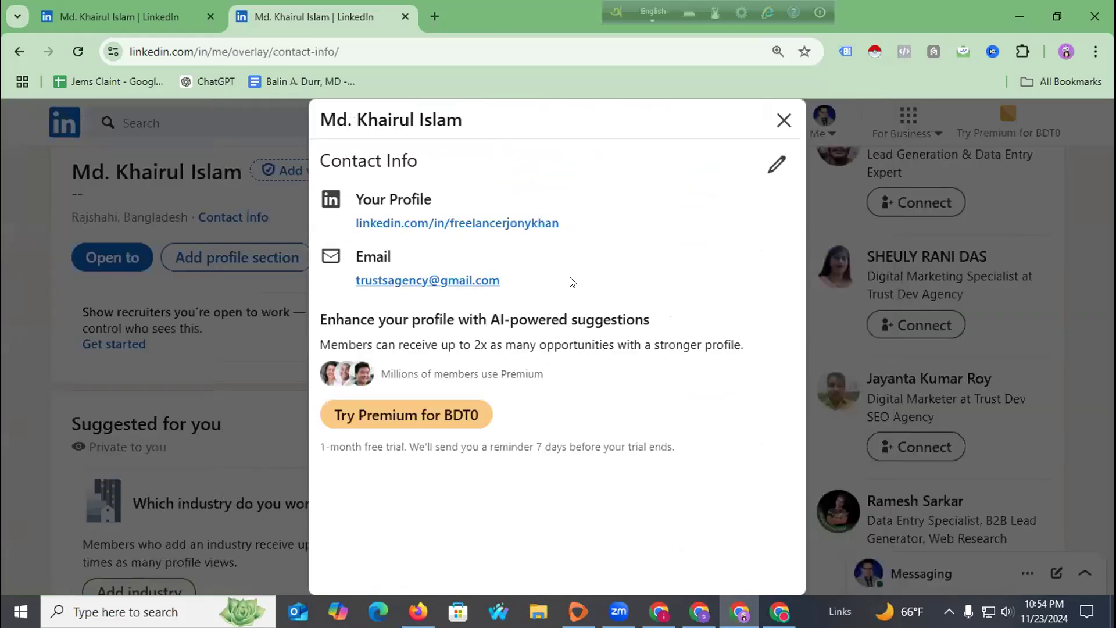
click(782, 121)
scroll(264, 354, down, 10)
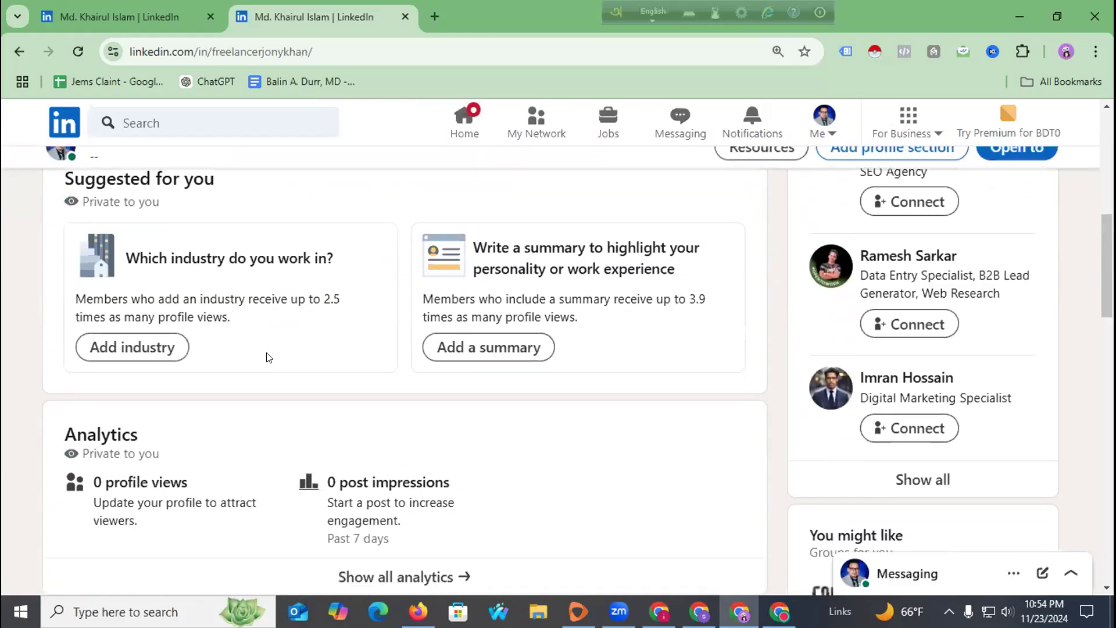
scroll(263, 358, down, 7)
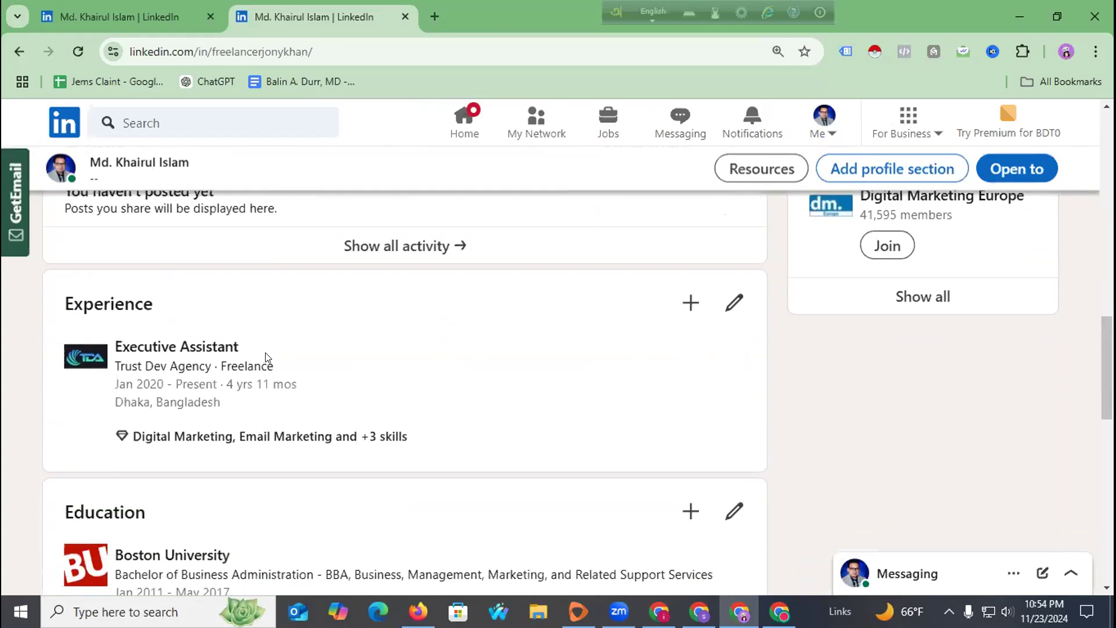
scroll(265, 356, down, 5)
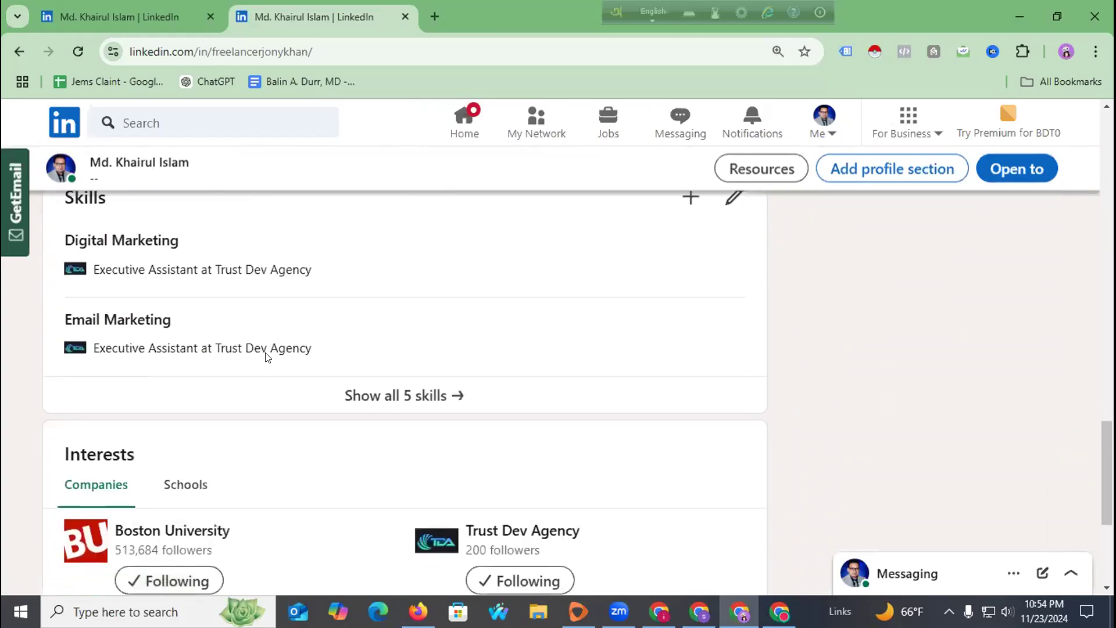
scroll(268, 349, down, 3)
scroll(268, 349, up, 11)
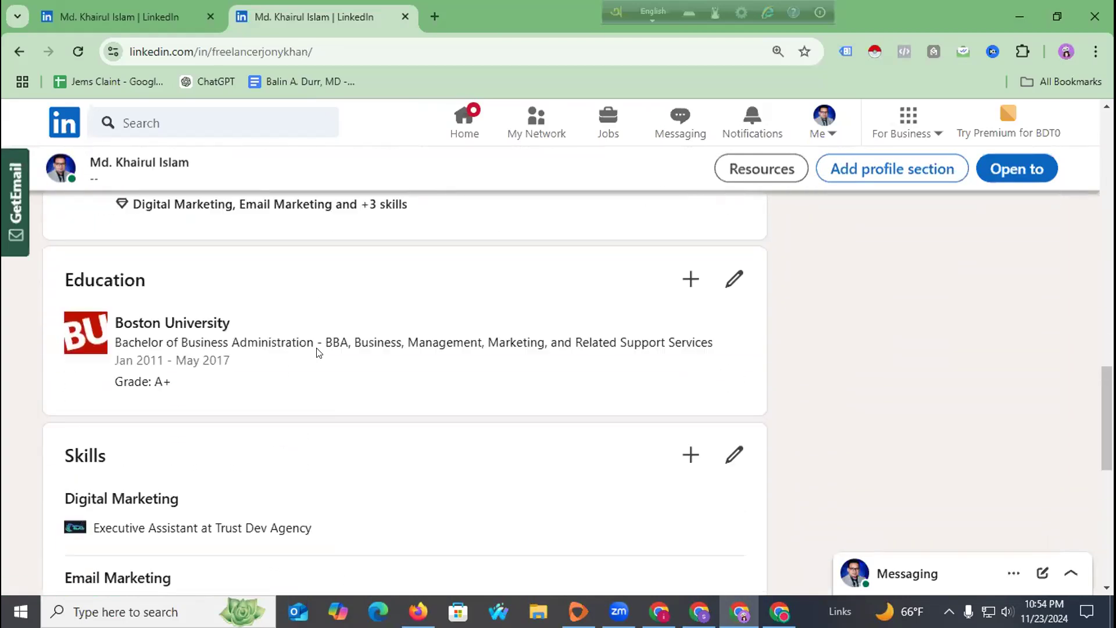
scroll(313, 354, up, 5)
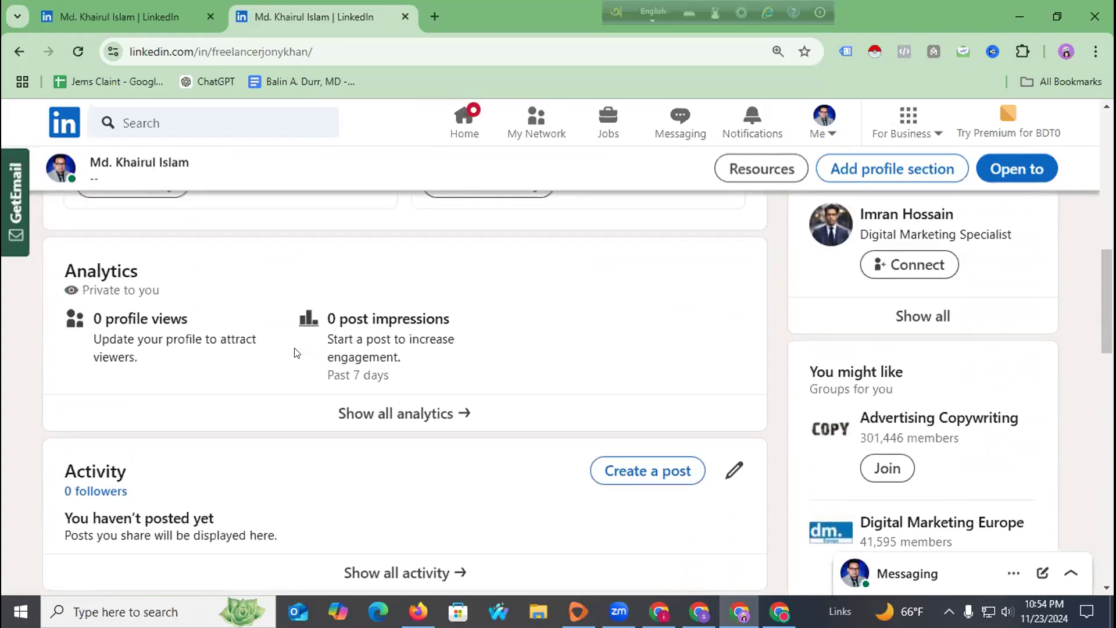
scroll(302, 360, up, 5)
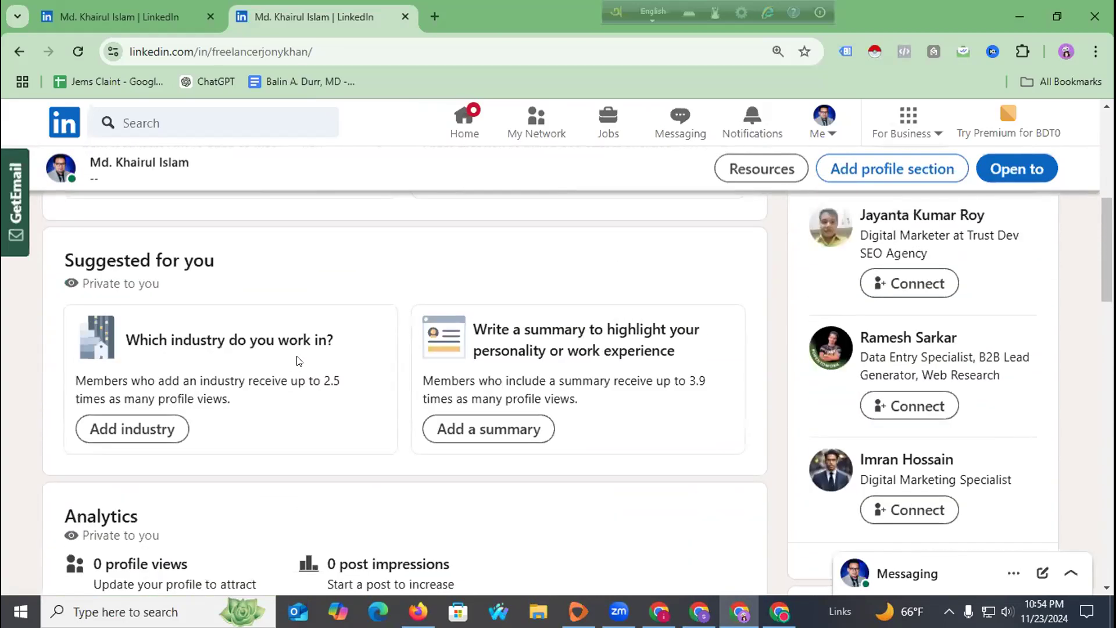
scroll(298, 361, down, 1)
scroll(349, 364, up, 1)
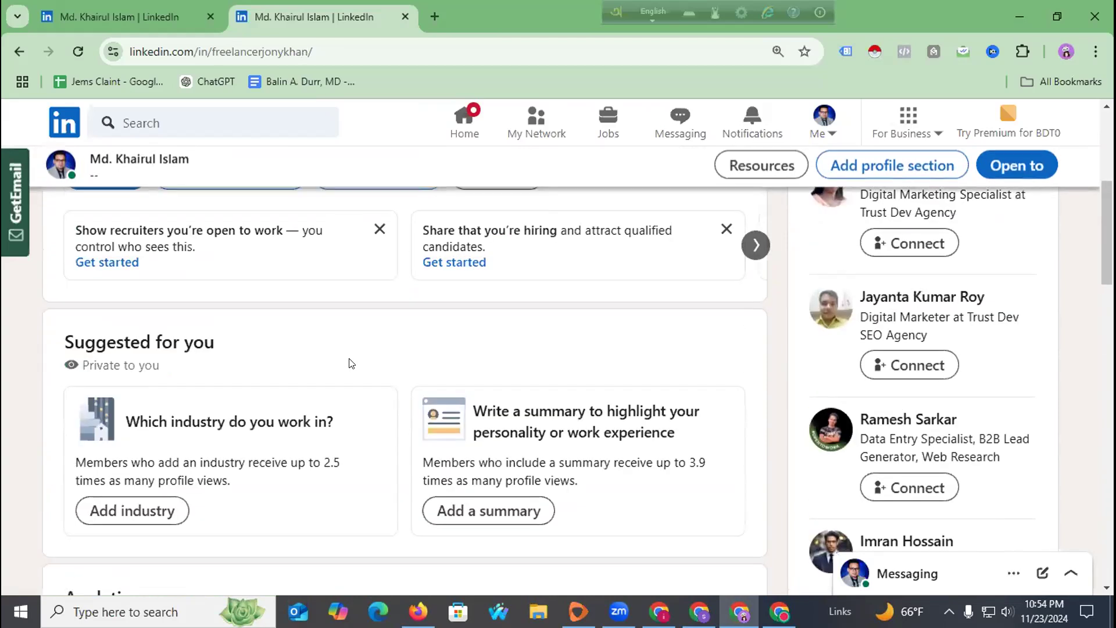
drag(478, 406, 710, 410)
drag(480, 432, 680, 432)
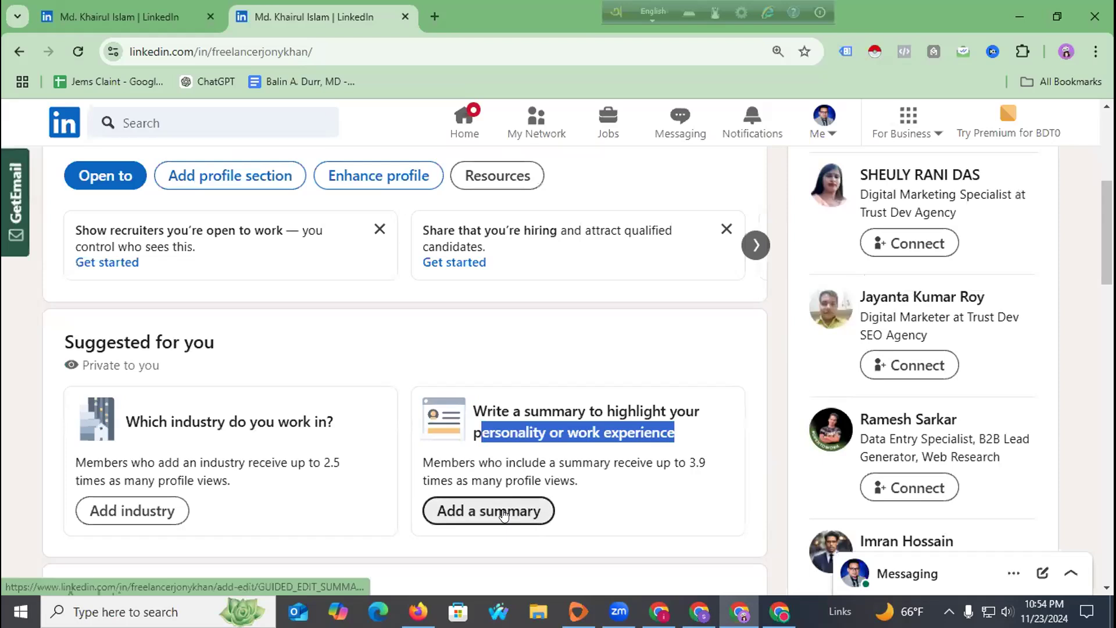
Open LinkedIn's Add summary form with the summary box focused, and open a blank new browser tab.
click(503, 514)
click(340, 268)
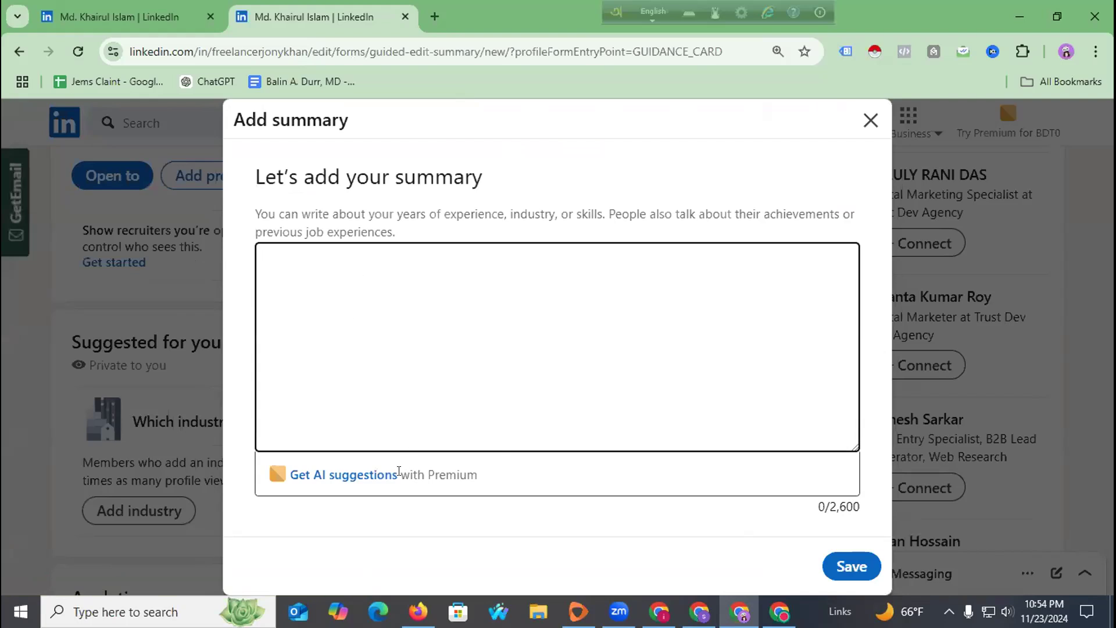
drag(399, 471, 503, 476)
click(375, 325)
click(434, 16)
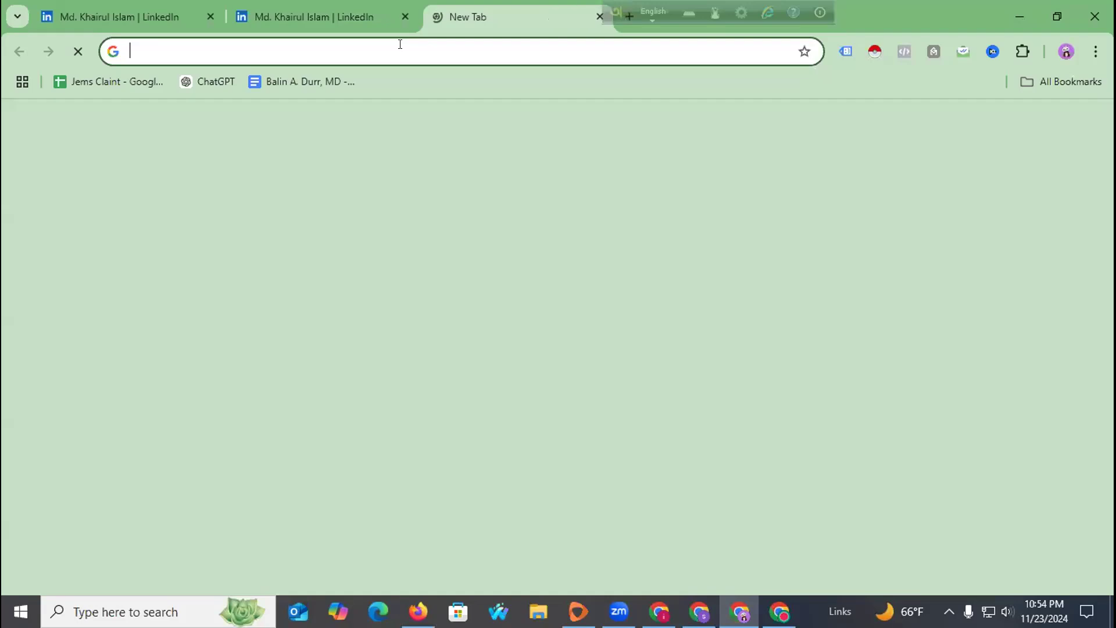
Run a Google search for 'chatgpt' in the other Chrome window.
click(400, 46)
text(chatgpt.com)
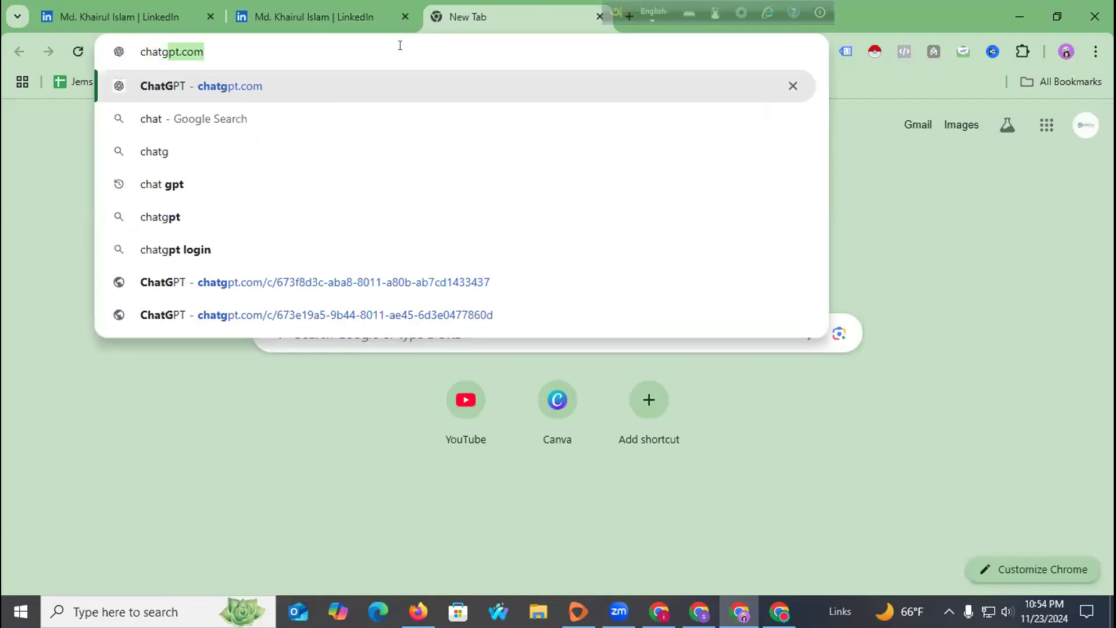
click(699, 611)
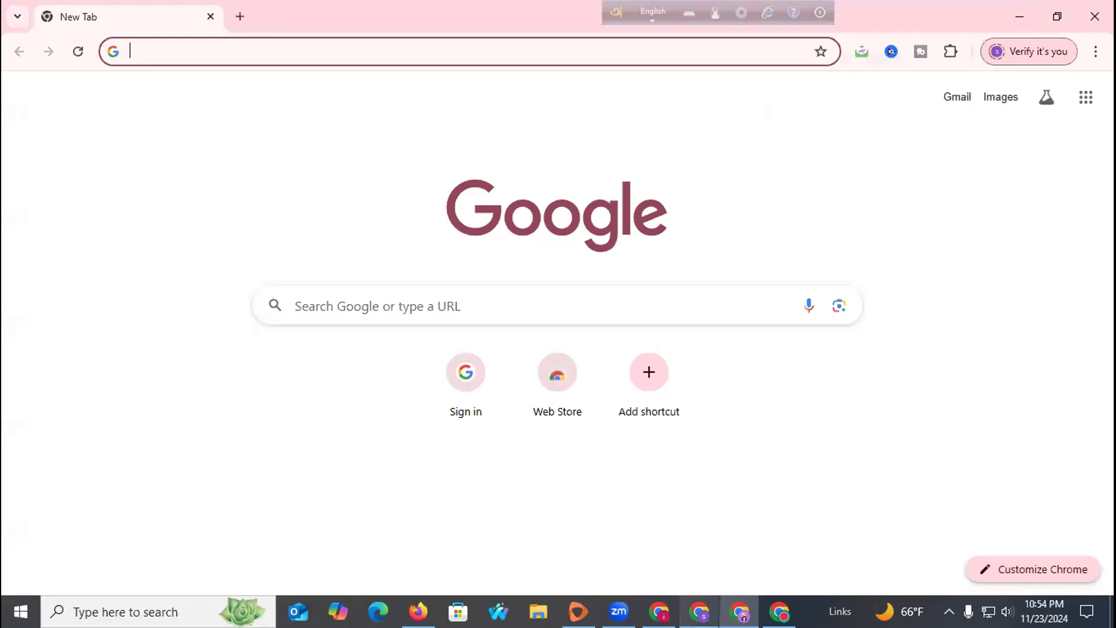
click(249, 51)
text(c)
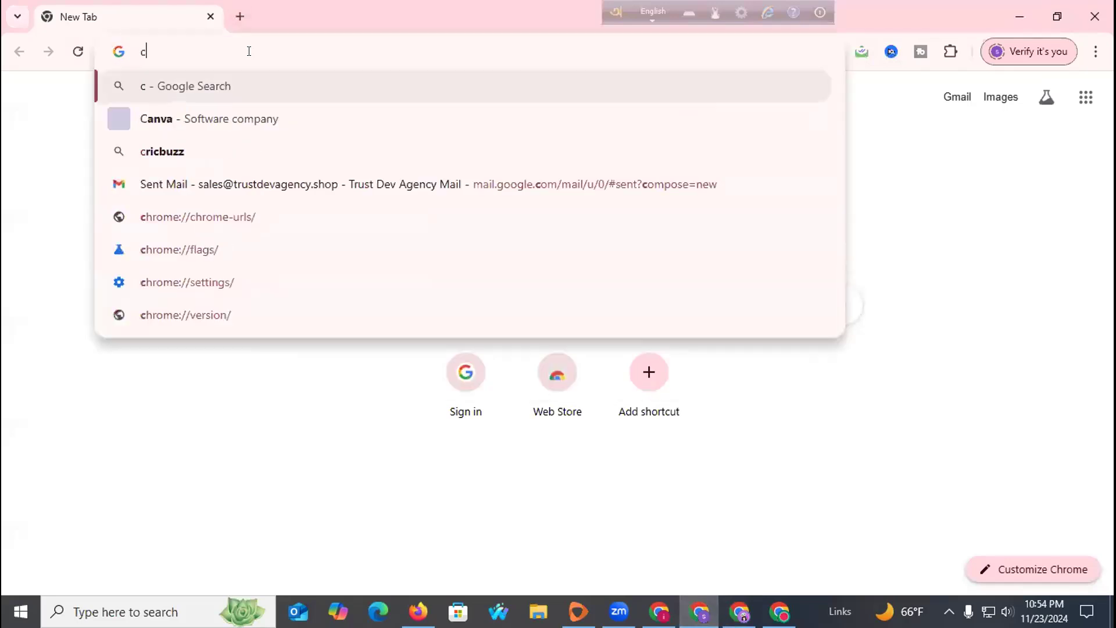
text(hatgpt)
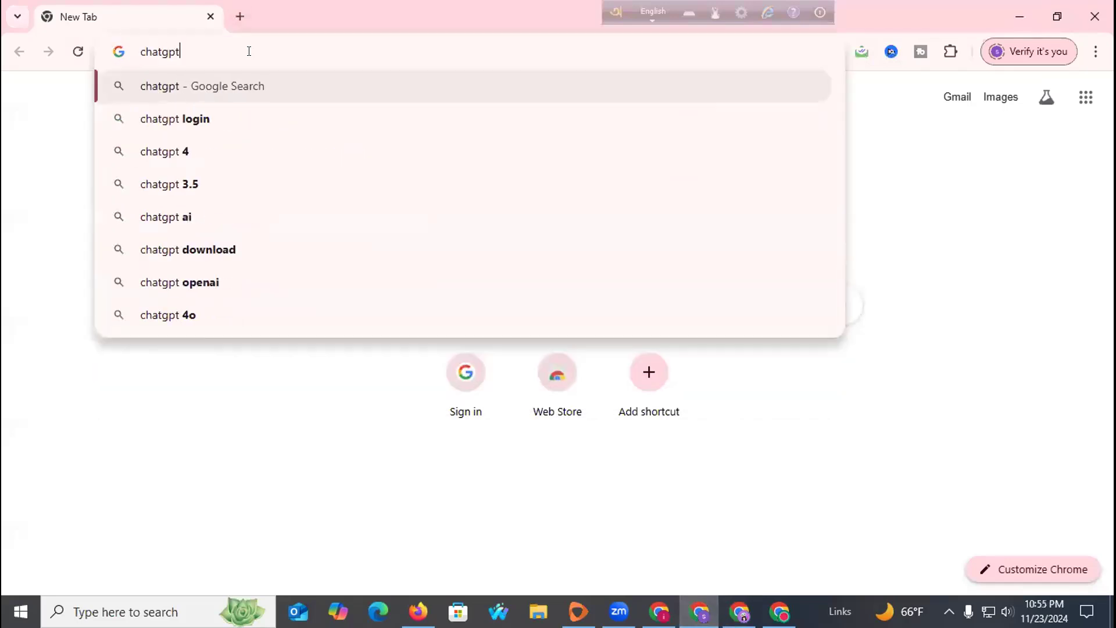
key(Return)
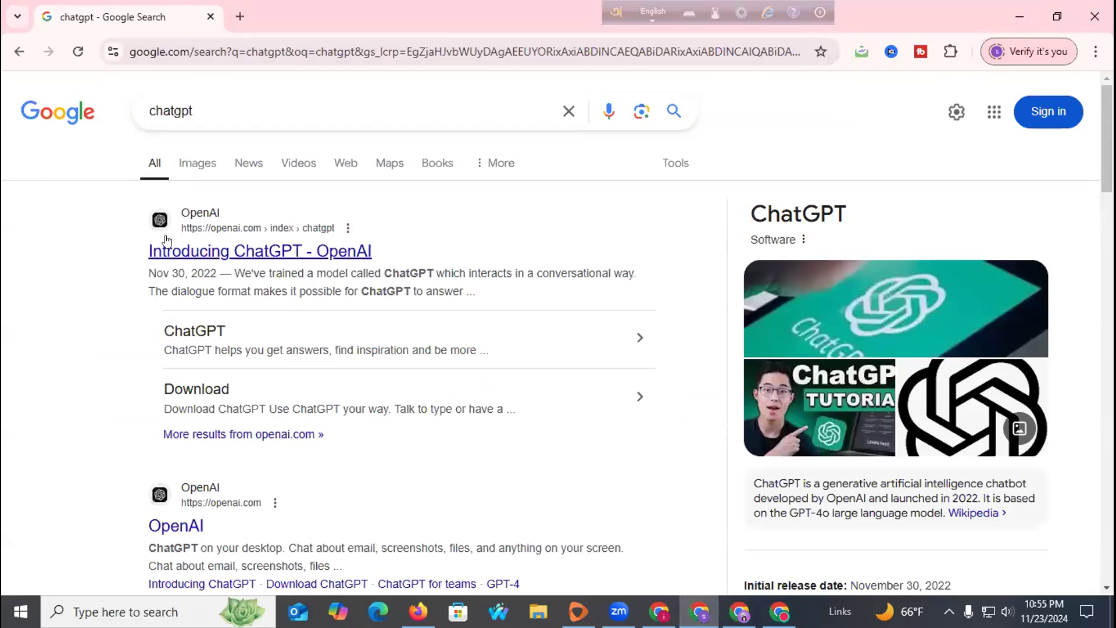
Open chatgpt.com from the search results and reach ChatGPT's Log in page.
scroll(197, 277, down, 1)
scroll(198, 277, down, 7)
click(169, 254)
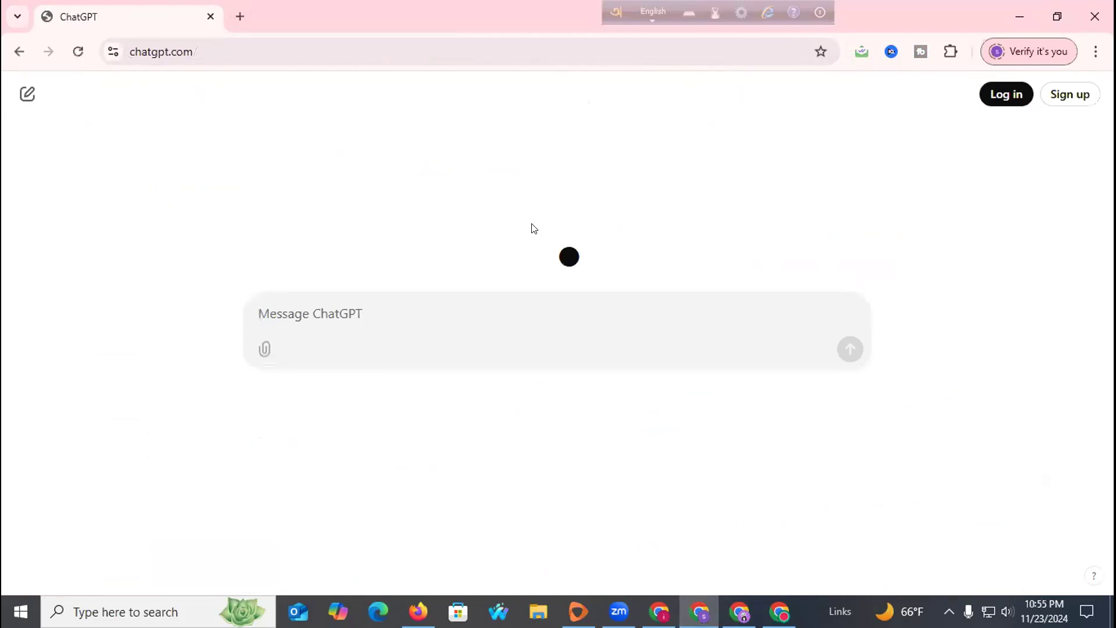
click(1001, 97)
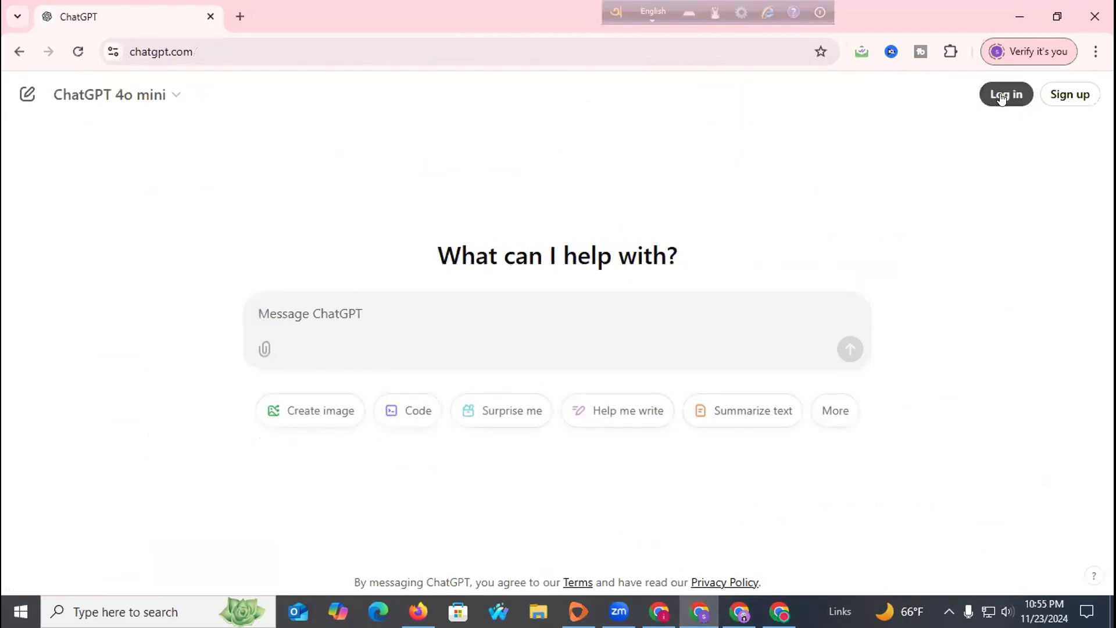
click(1014, 55)
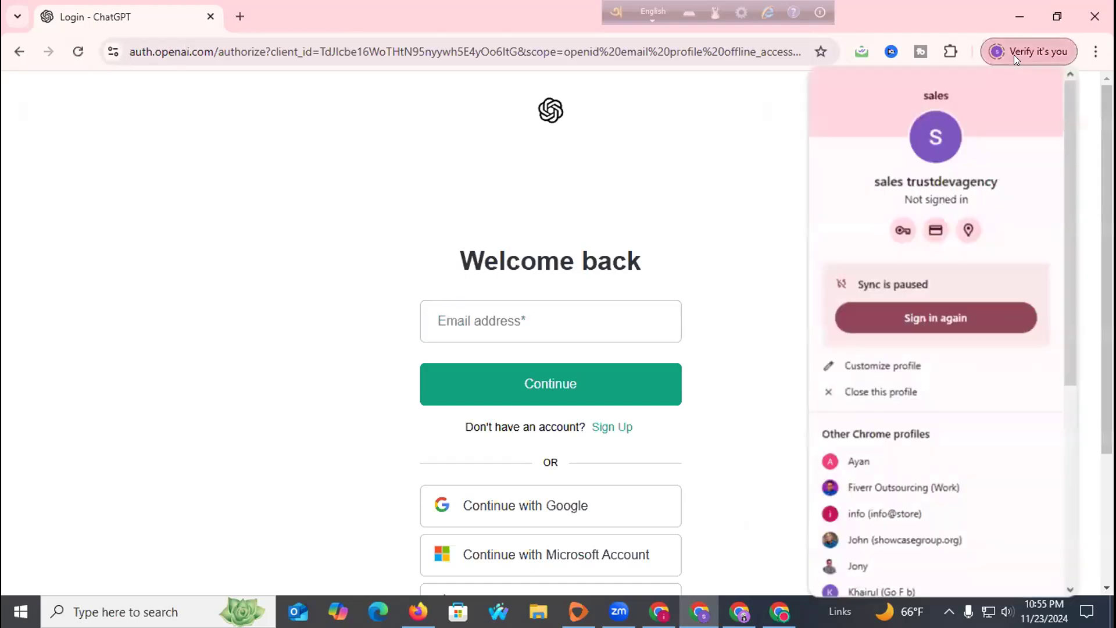
click(759, 138)
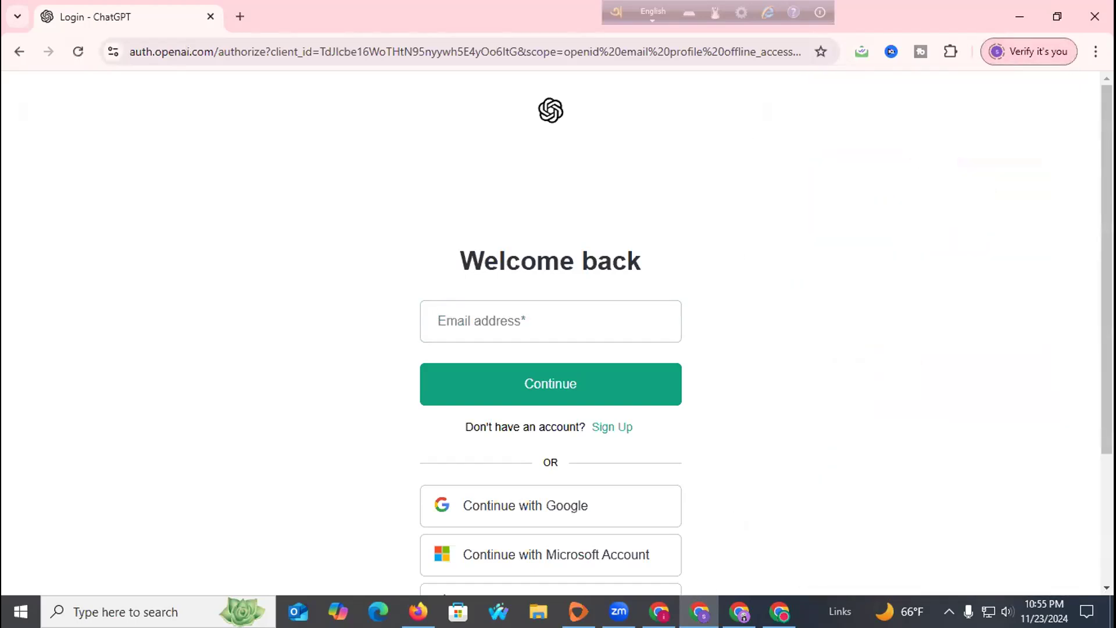
click(660, 612)
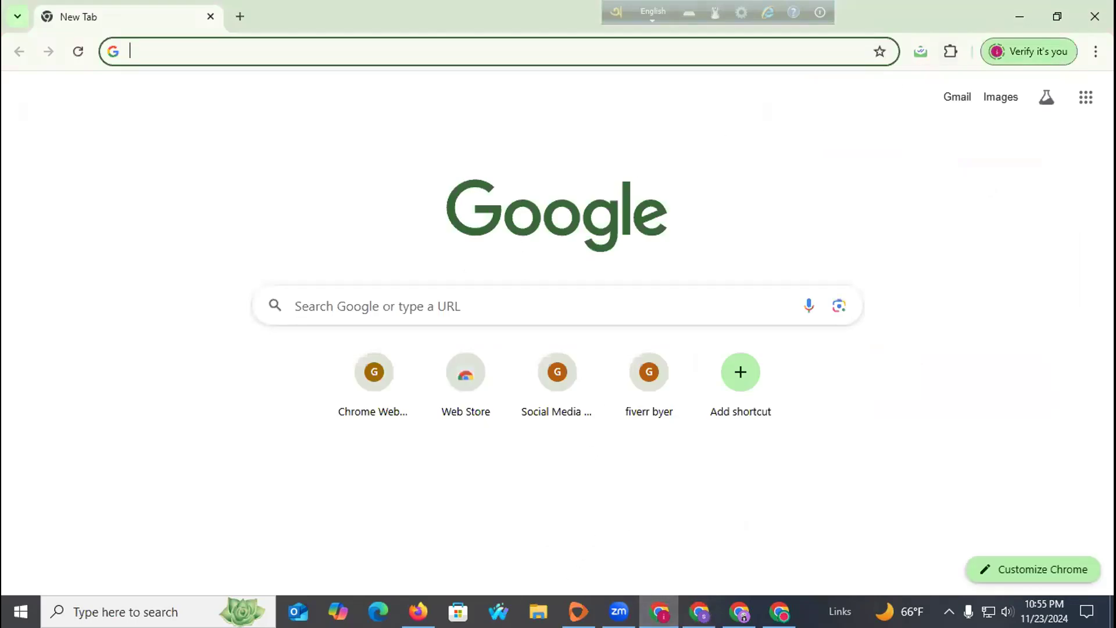
Return to the Chrome window holding the LinkedIn tabs.
click(779, 611)
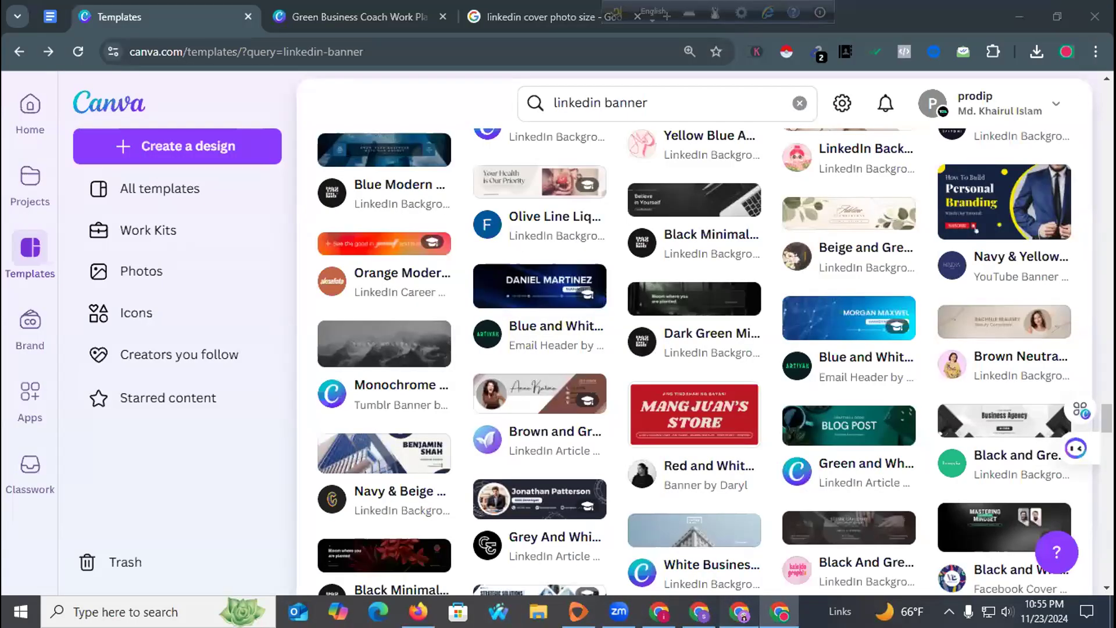
click(739, 612)
click(1066, 50)
click(1067, 50)
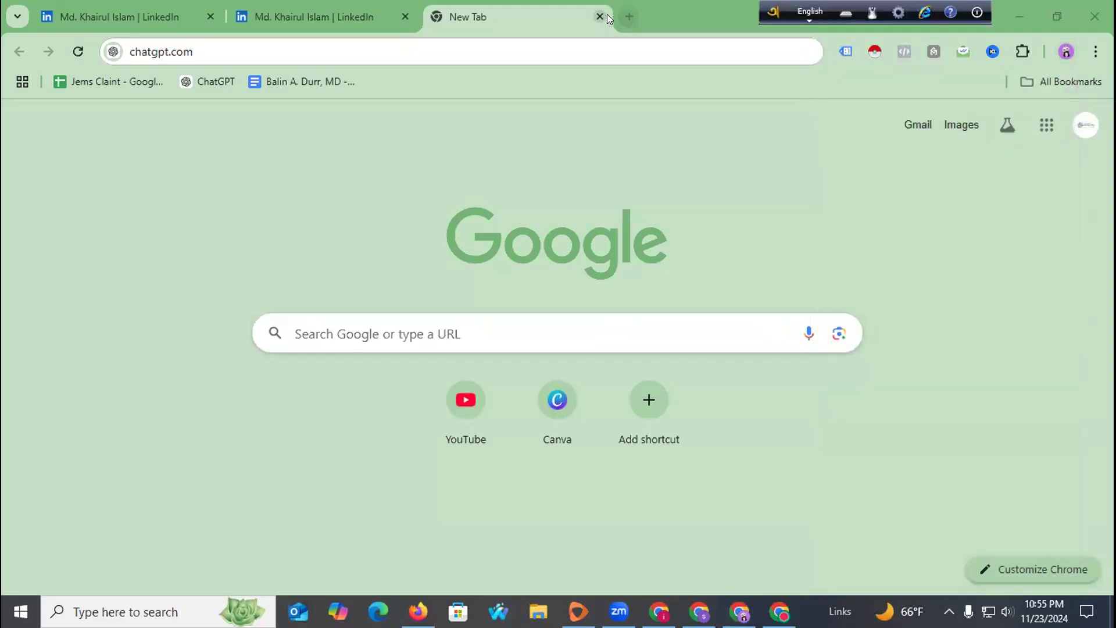
Load chatgpt.com in the new tab, choose Log in, and continue with Google.
click(545, 37)
key(Return)
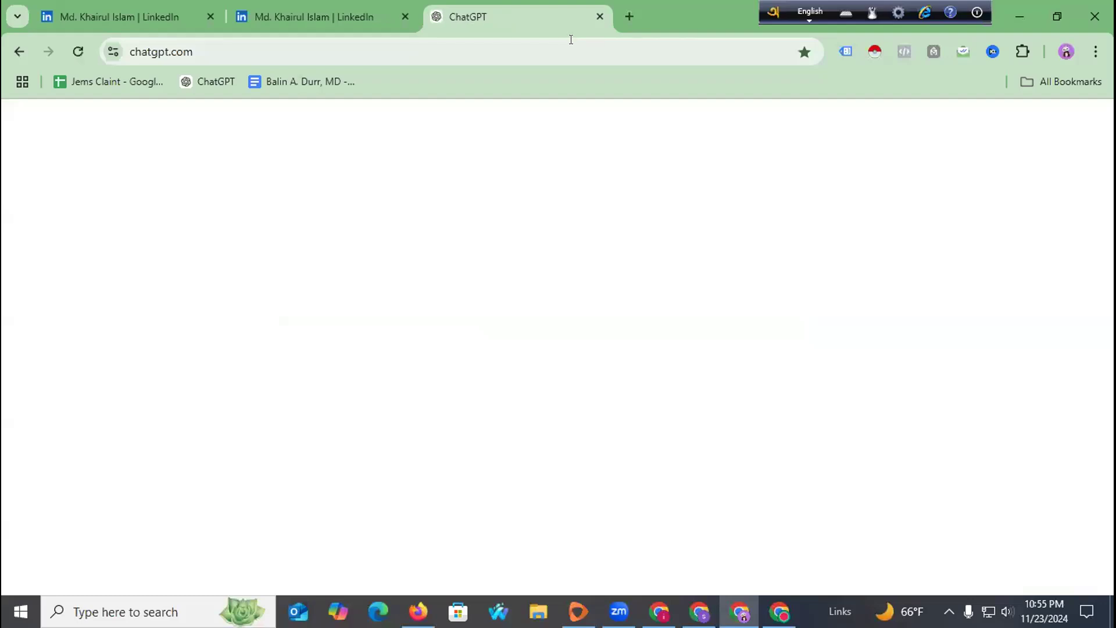
click(1004, 120)
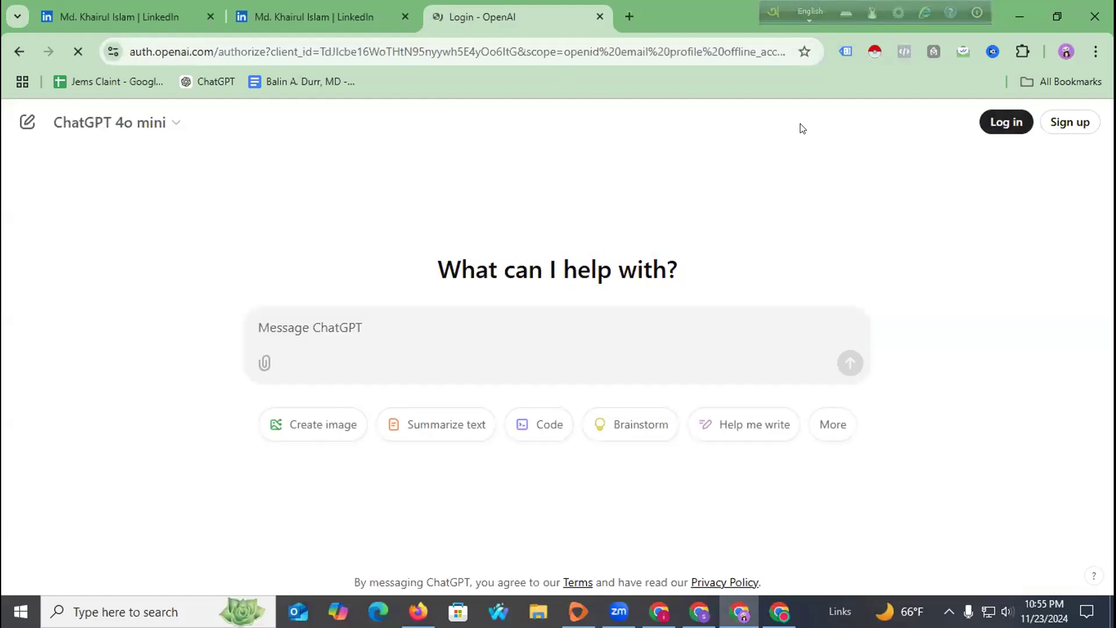
scroll(525, 387, down, 2)
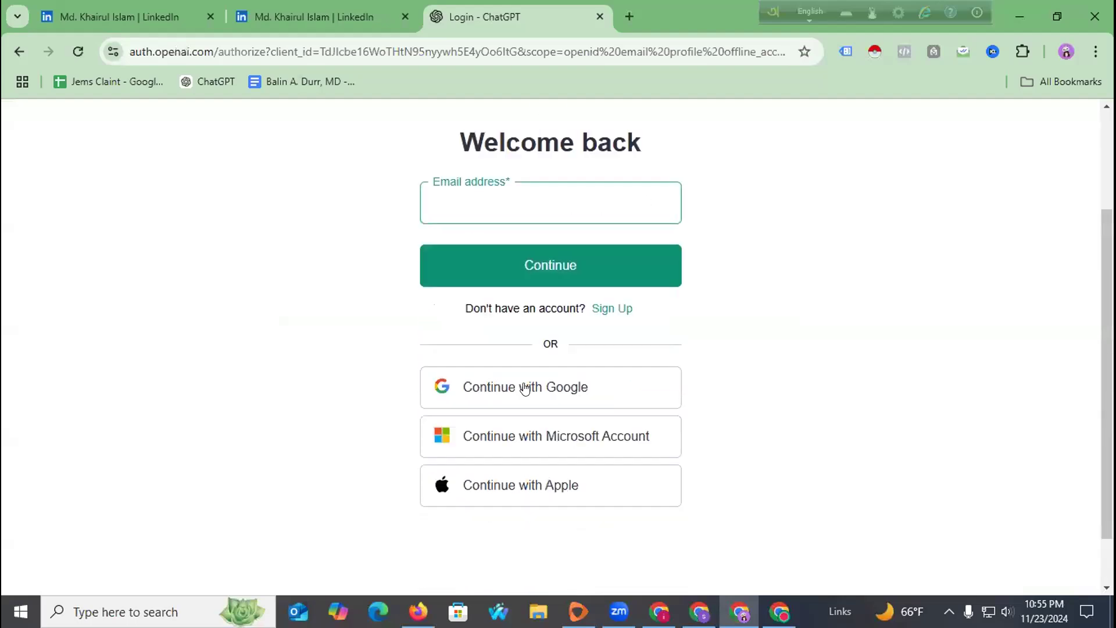
click(497, 363)
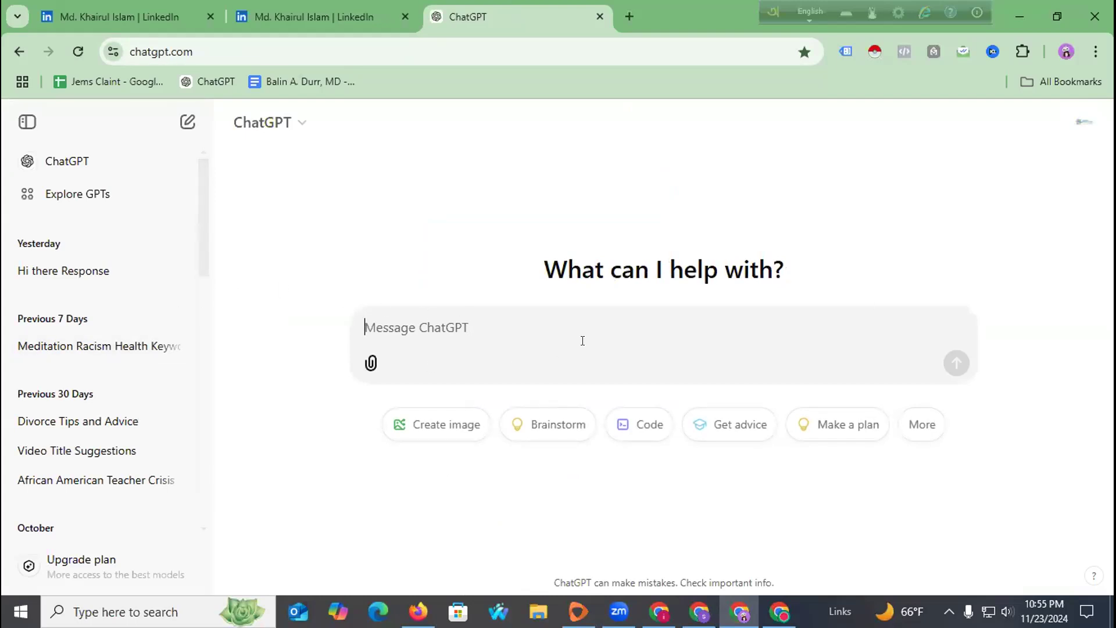
Type the intro: a digital marketing expert working the last 5 years as a brand promoter.
text(Hi I a)
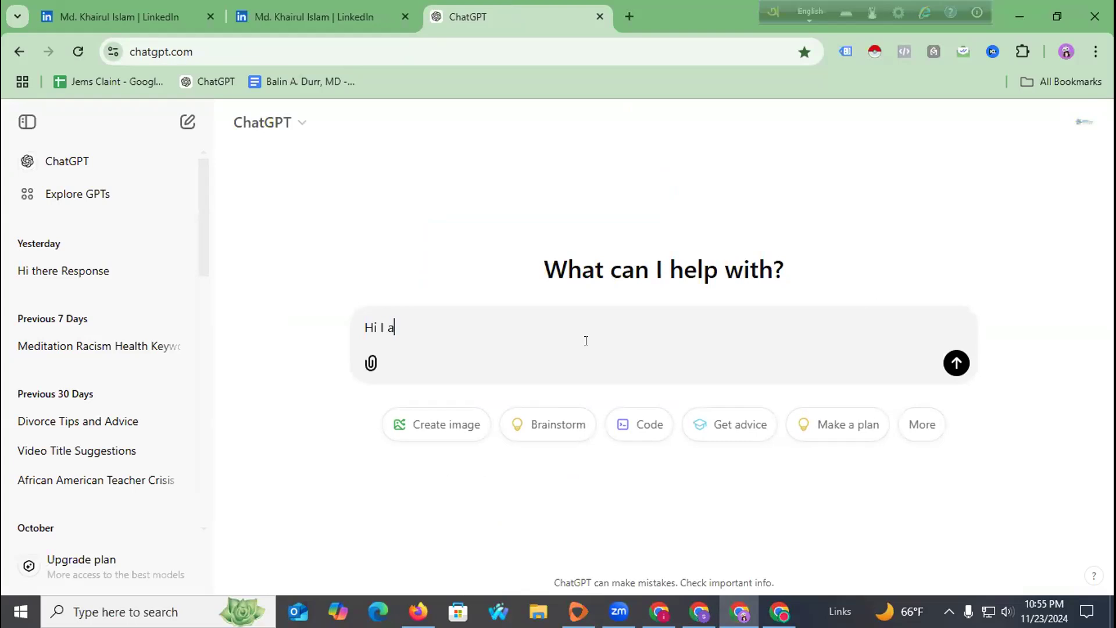
text(m dog)
key(BackSpace)
key(BackSpace)
text(o)
key(BackSpace)
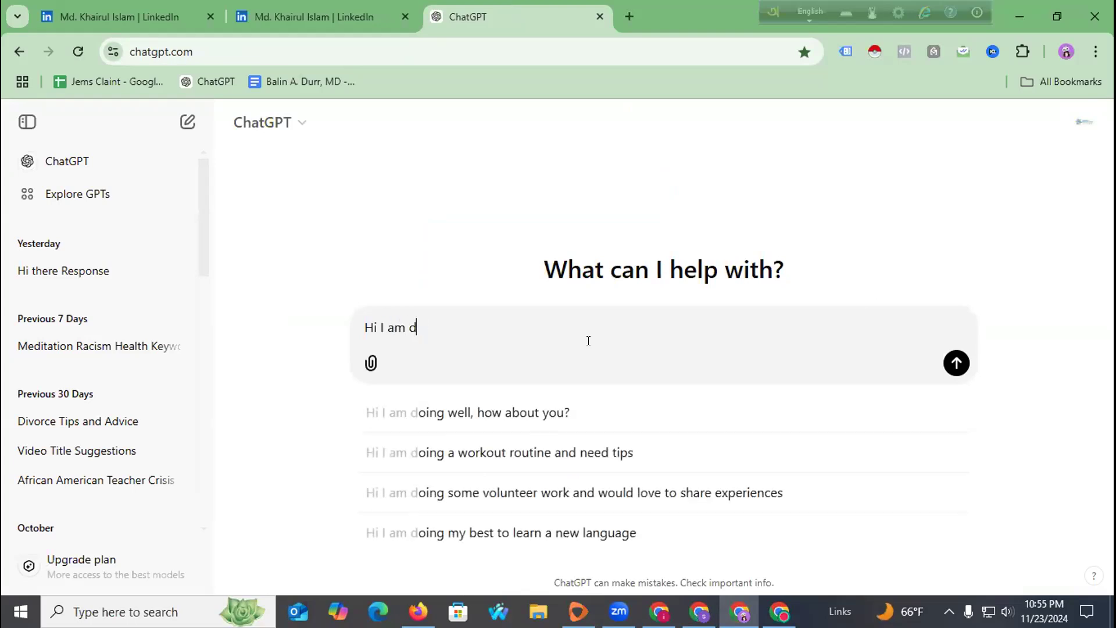
text(igital marketin)
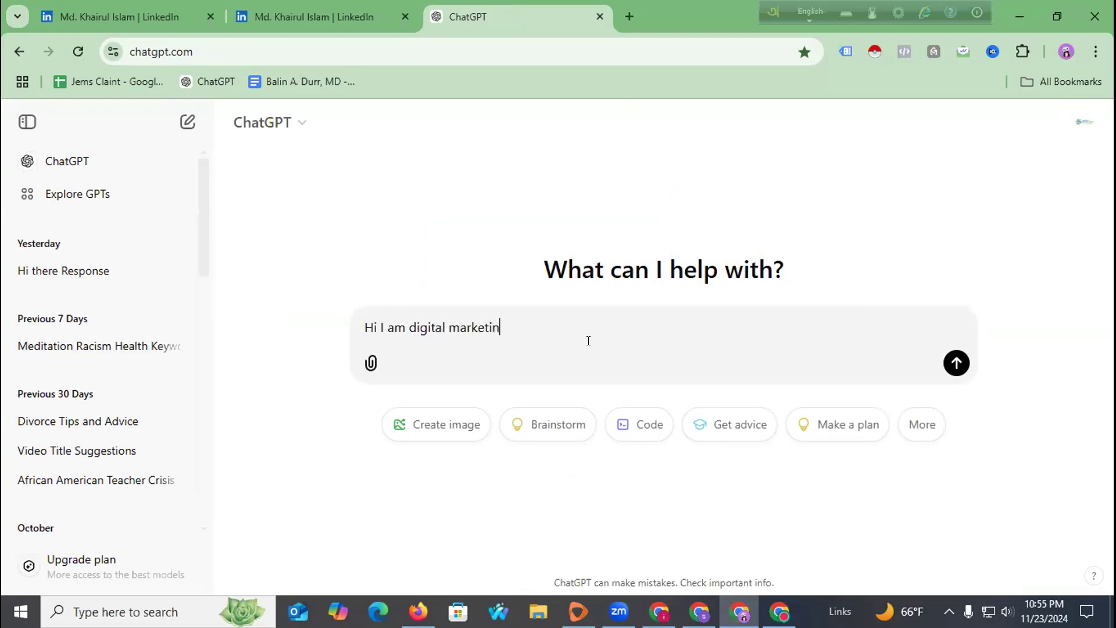
text(g expert working last 5 years)
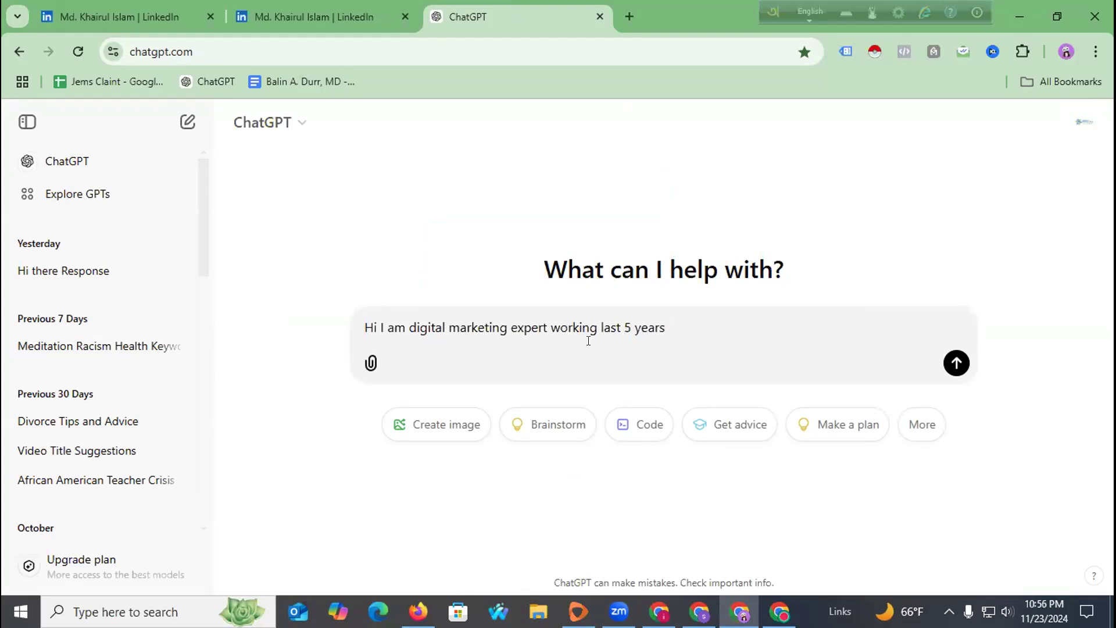
text(as a brand promo)
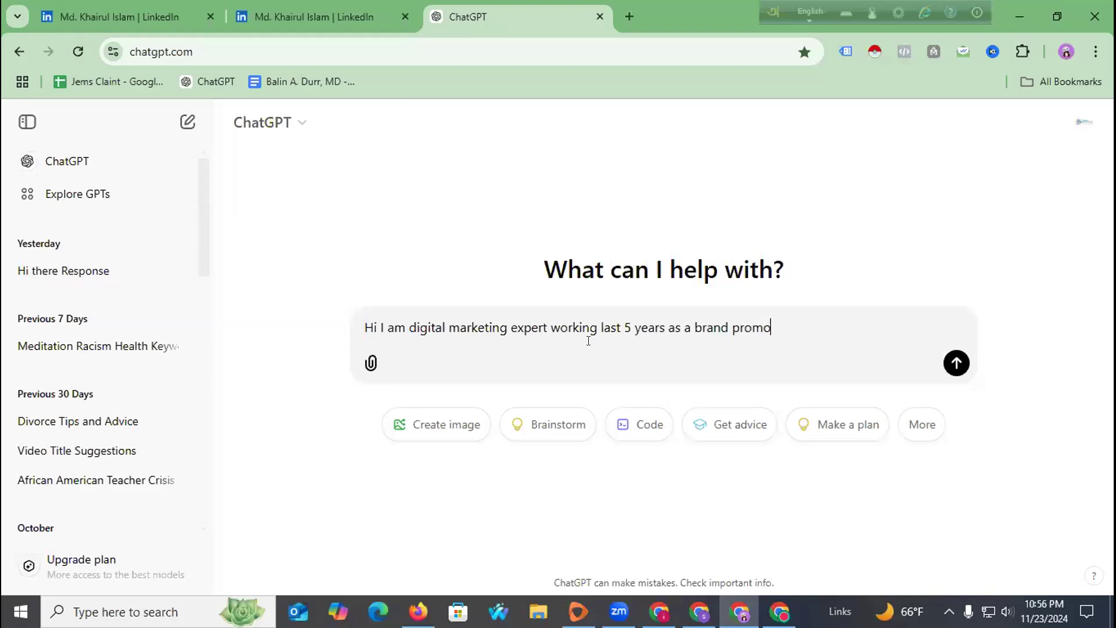
text(tere n)
key(BackSpace)
key(BackSpace)
key(BackSpace)
List the experience areas: social media growth, email marketing, Sales Lead Increase, YouTube Promotion.
text(my wro)
key(BackSpace)
key(BackSpace)
text(orking experience is)
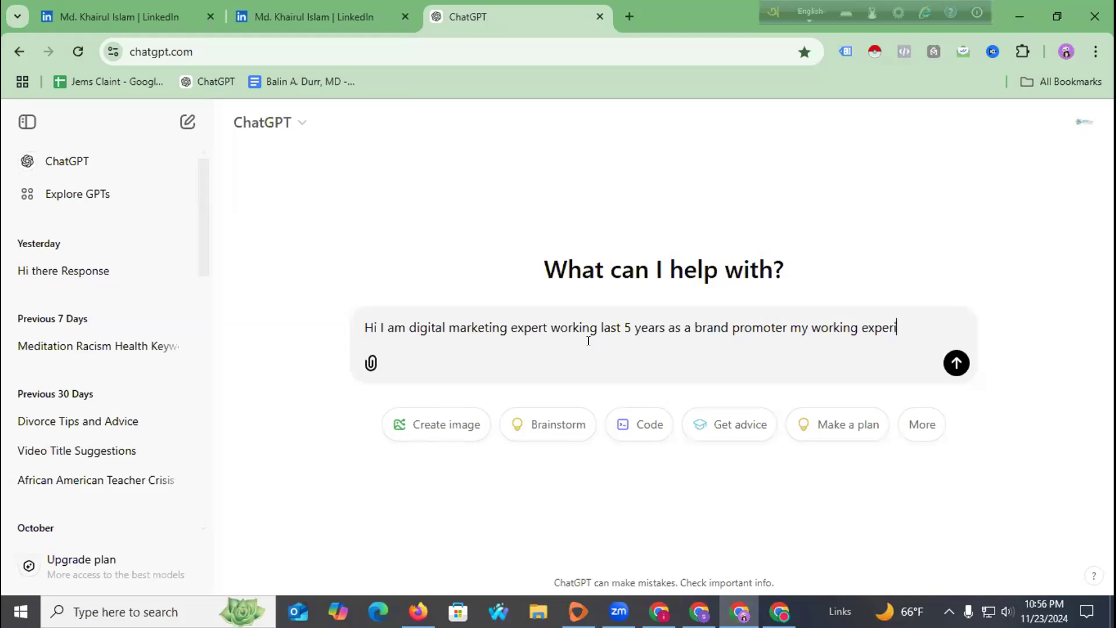
key(BackSpace)
key(BackSpace)
text(are socia)
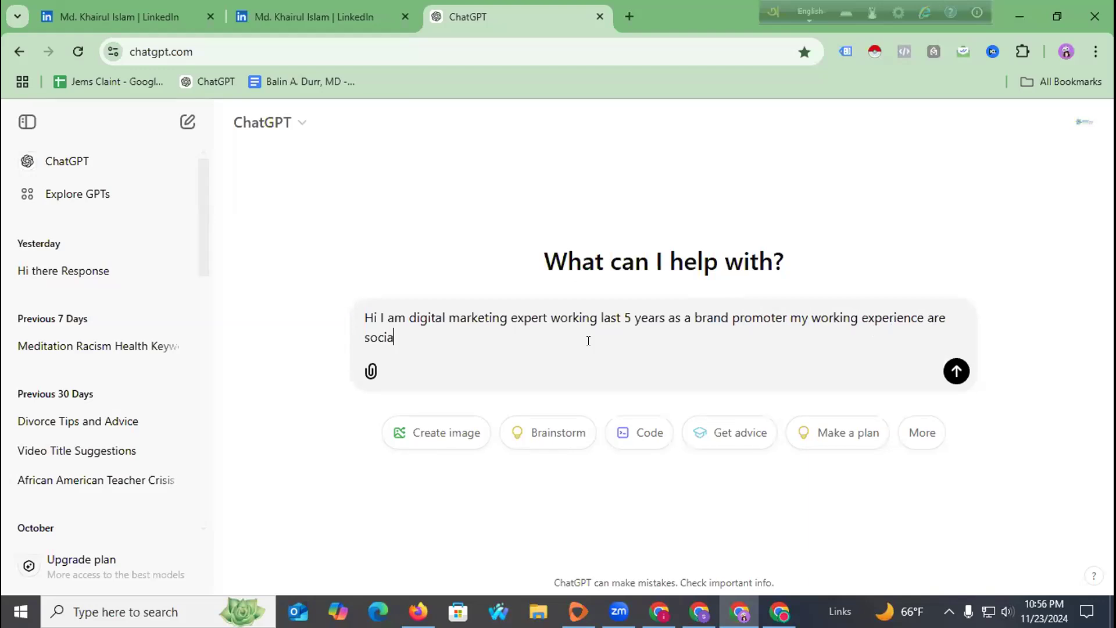
text(l media growth, email marketing,)
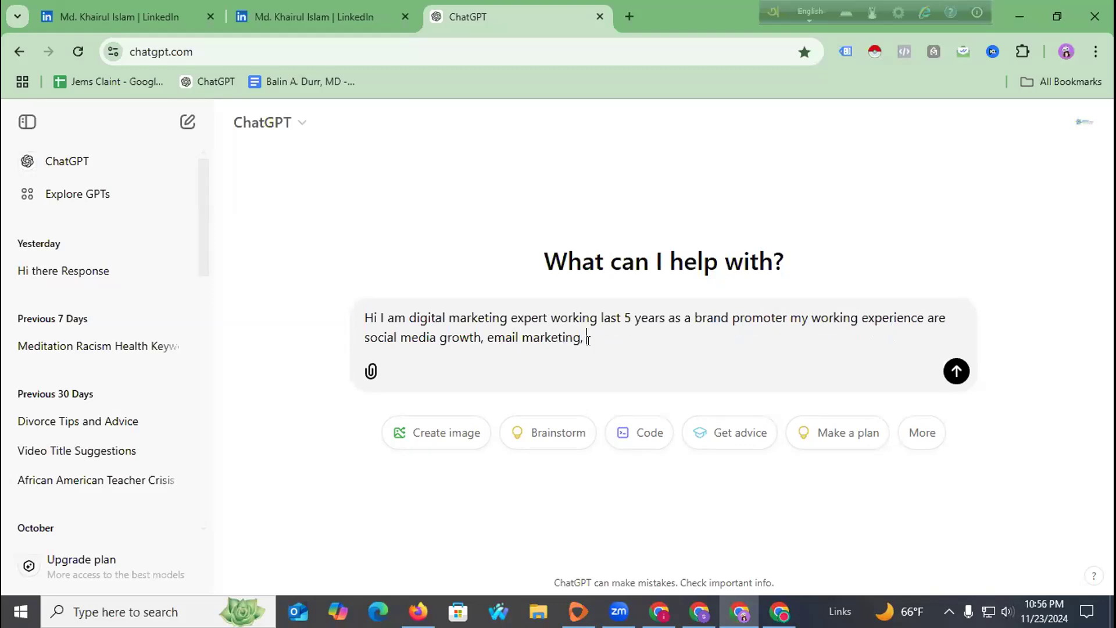
text( Sales Lead Increase, Youtube Promotion)
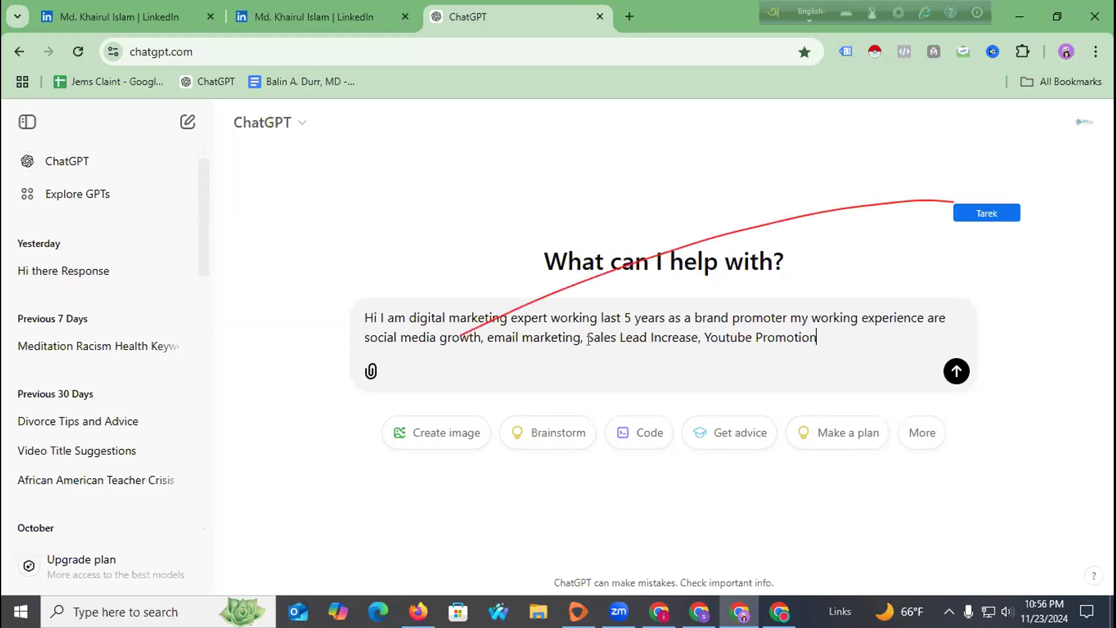
text(,)
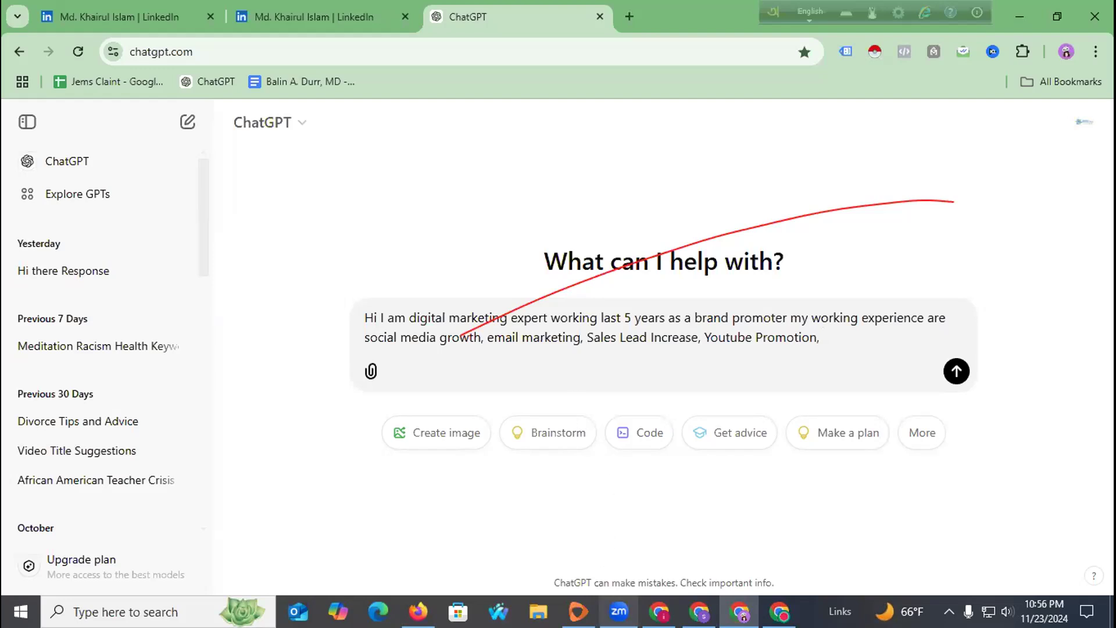
click(618, 611)
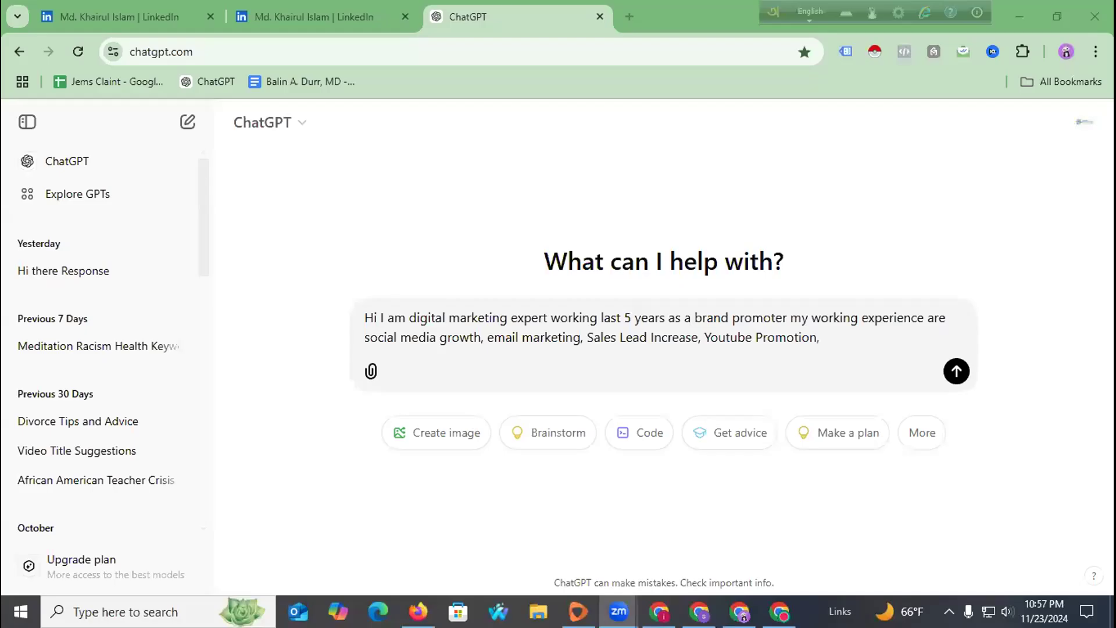
Add 'Email Marketing etc.' to the prompt and begin asking ChatGPT to use this information.
click(848, 335)
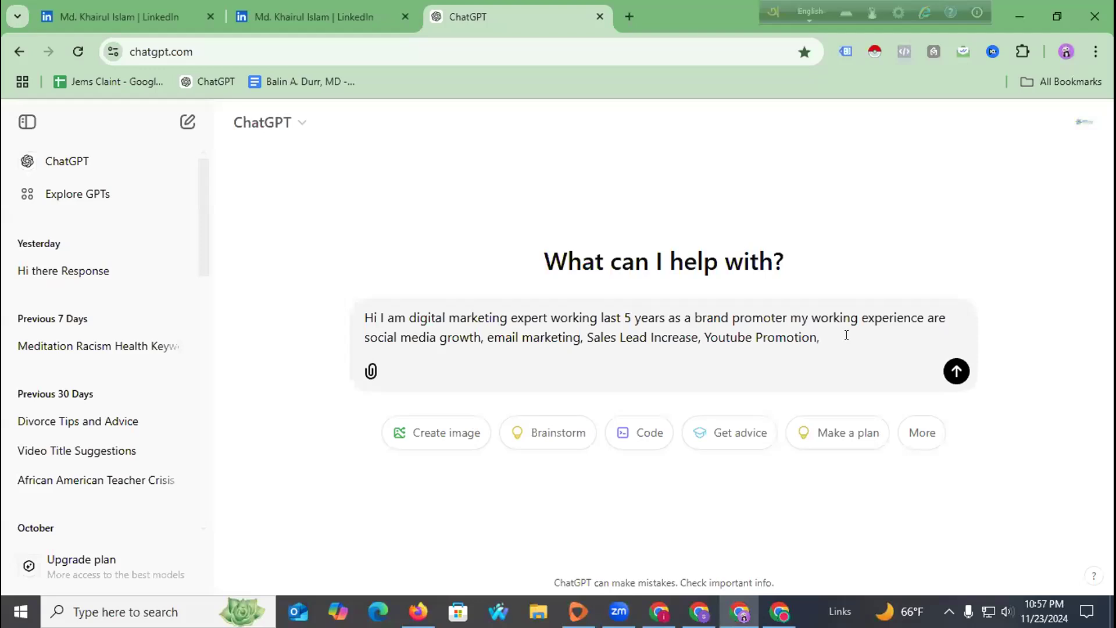
text(Email Marketing and overwa)
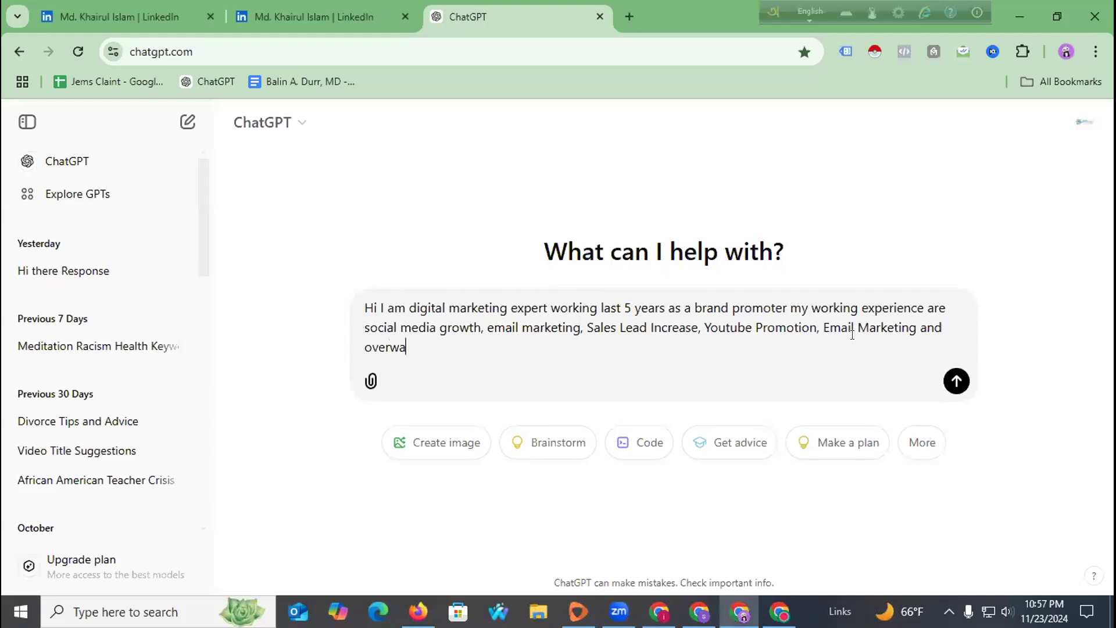
text(l s)
key(BackSpace)
key(BackSpace)
key(BackSpace)
key(BackSpace)
key(BackSpace)
key(BackSpace)
key(BackSpace)
key(BackSpace)
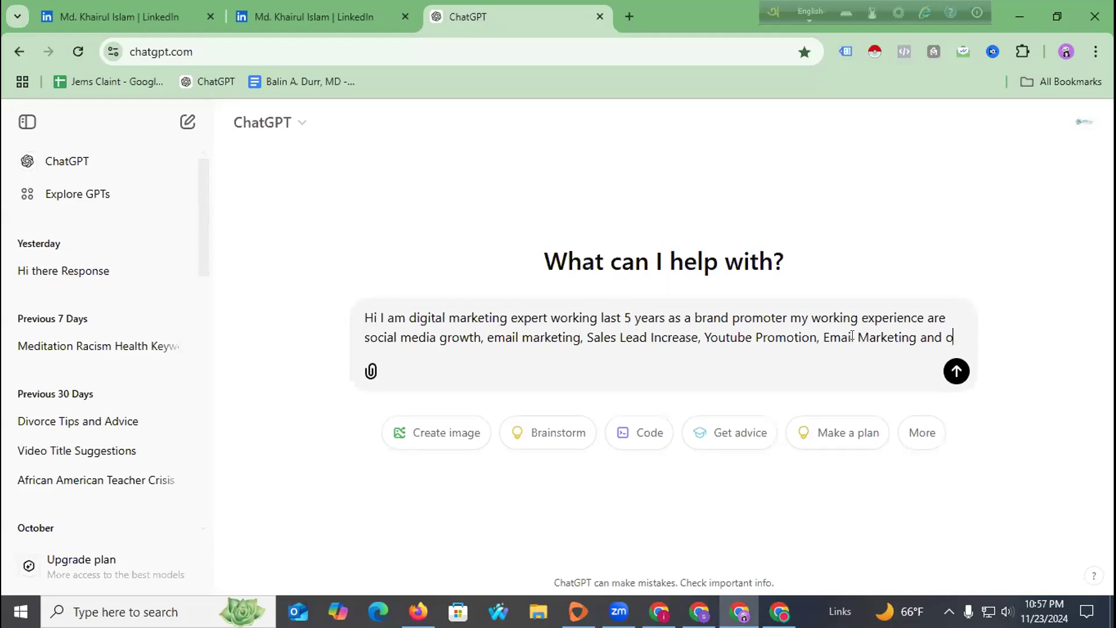
key(BackSpace)
key(BackSpace)
key(BackSpace)
text(e)
text(tc, pleas)
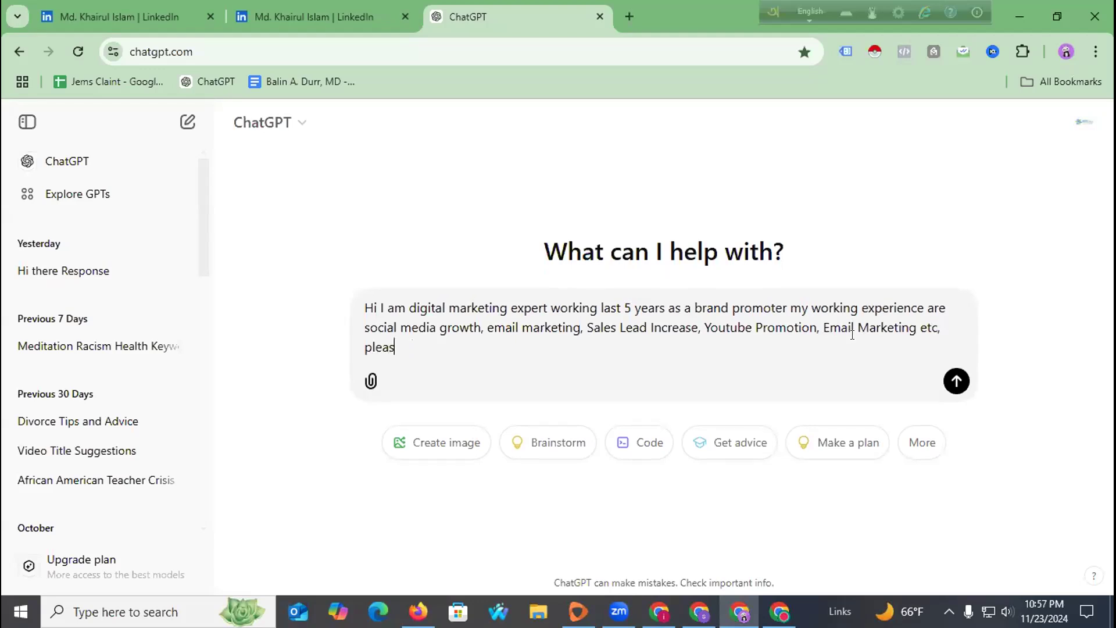
text(e use this information adn)
key(BackSpace)
key(BackSpace)
key(BackSpace)
Request a short, smart, American-style LinkedIn bio with emoji, and send the prompt.
text(nd make an)
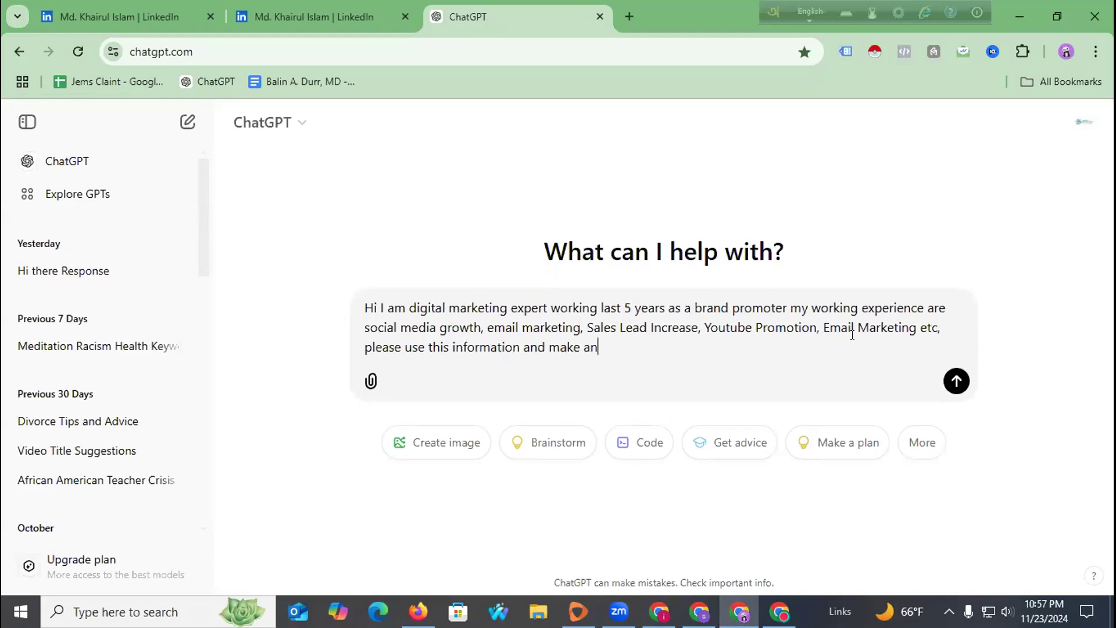
text( short vi)
text(d)
key(BackSpace)
key(BackSpace)
key(BackSpace)
key(BackSpace)
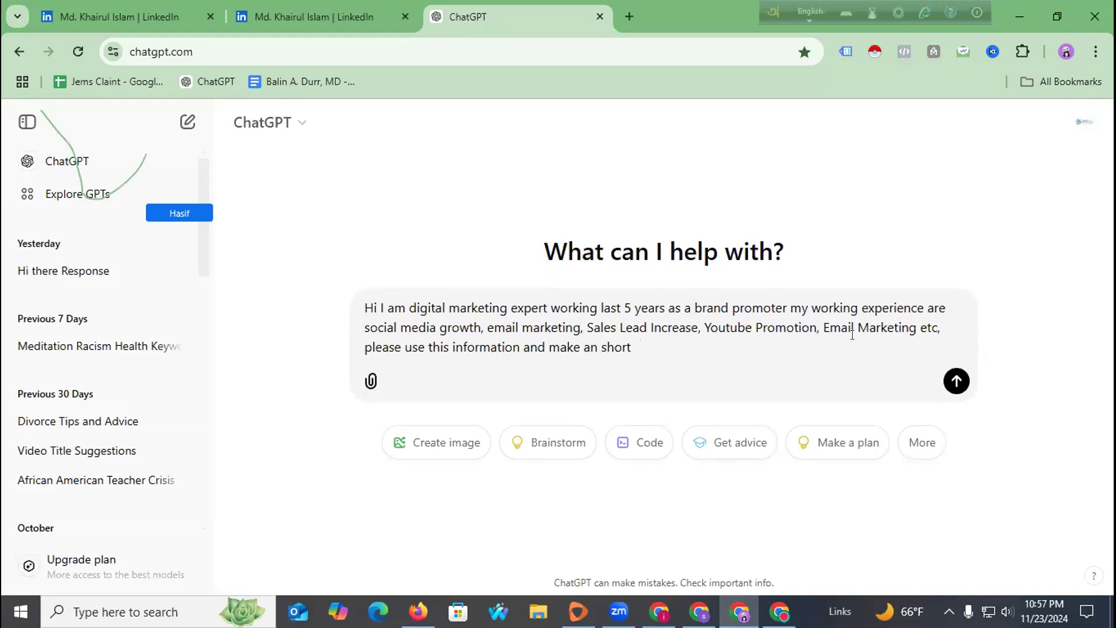
text(ir)
key(BackSpace)
key(BackSpace)
key(BackSpace)
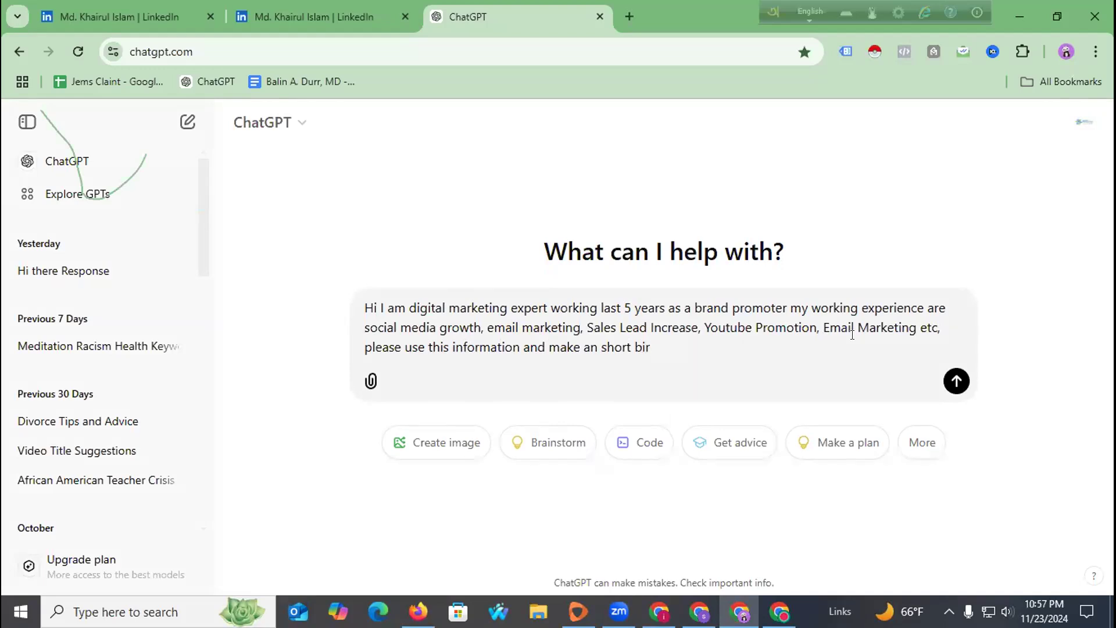
text(vio)
key(BackSpace)
key(BackSpace)
key(BackSpace)
text(bio for linkedin us)
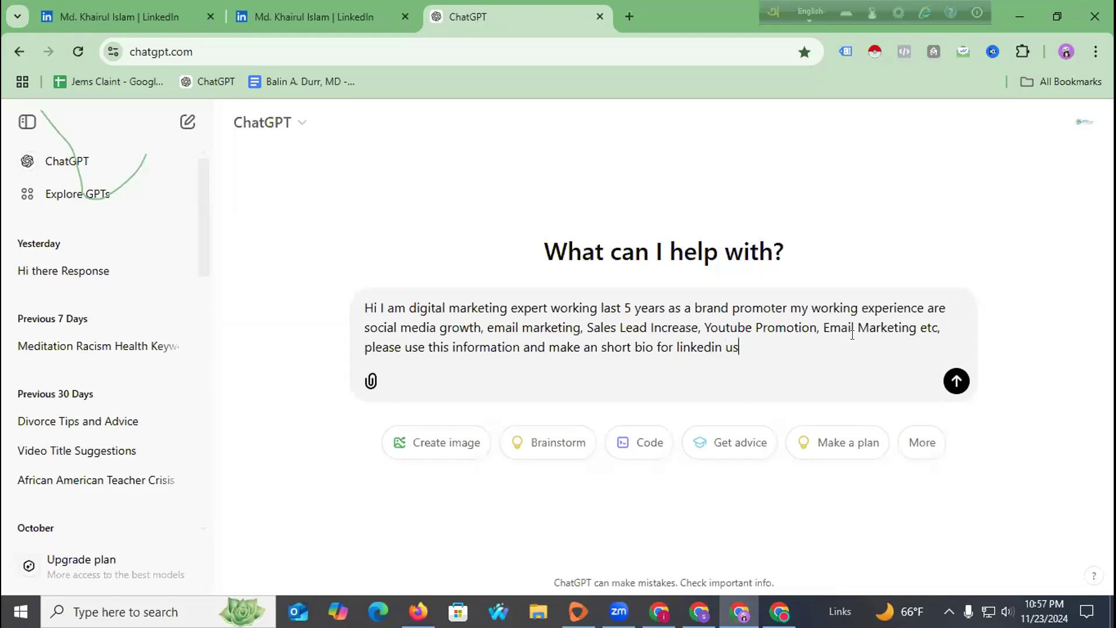
text(e emoji so that I)
text(ooks good and)
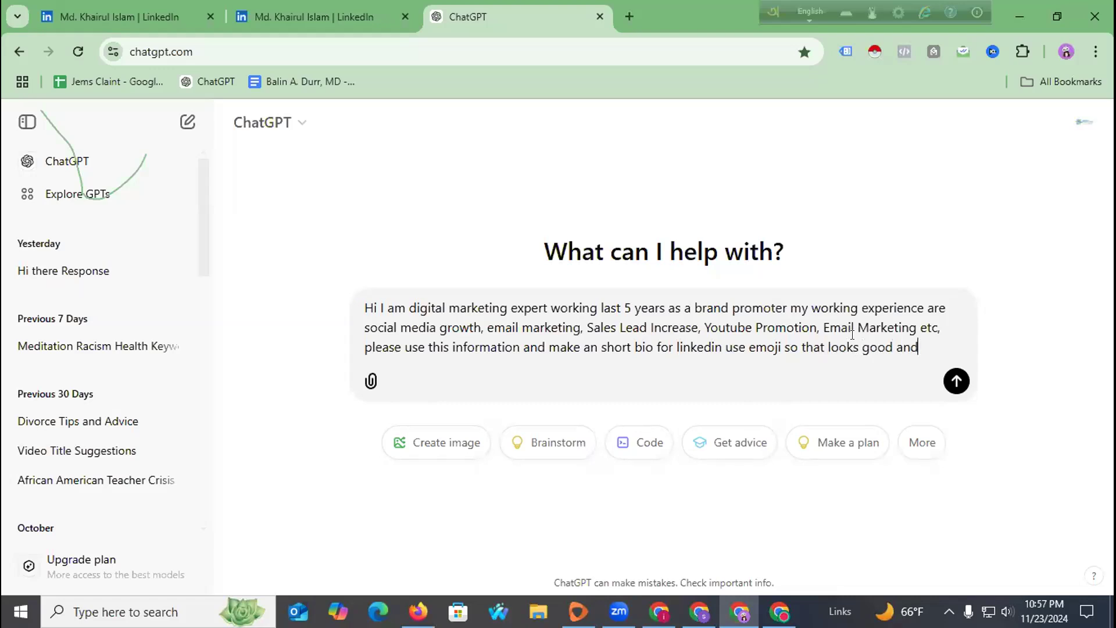
text( focus ameri)
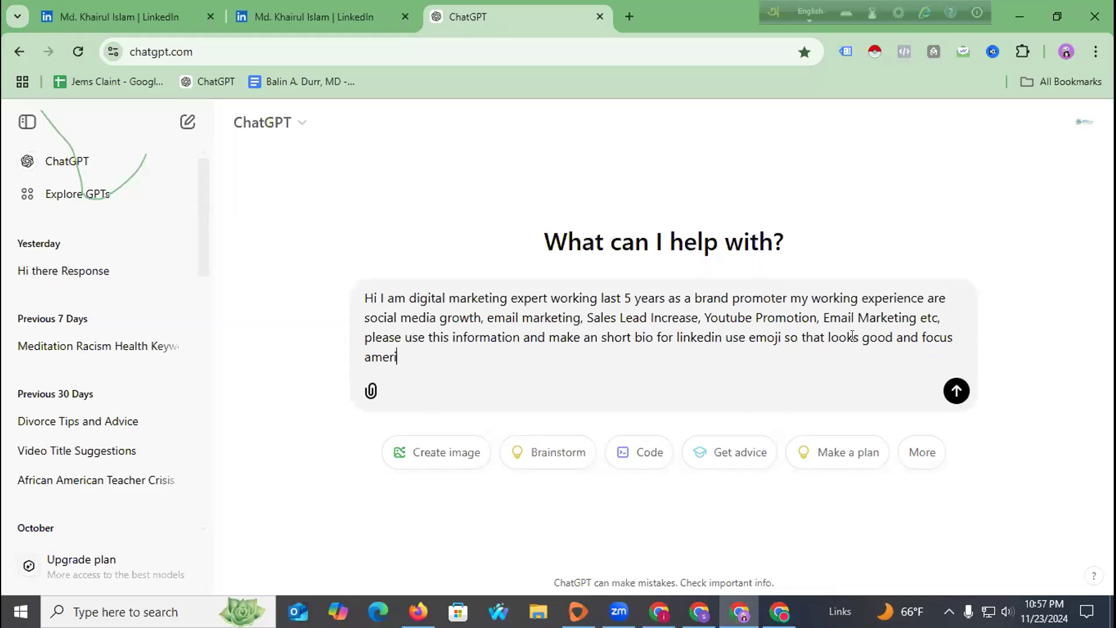
text(can style cont)
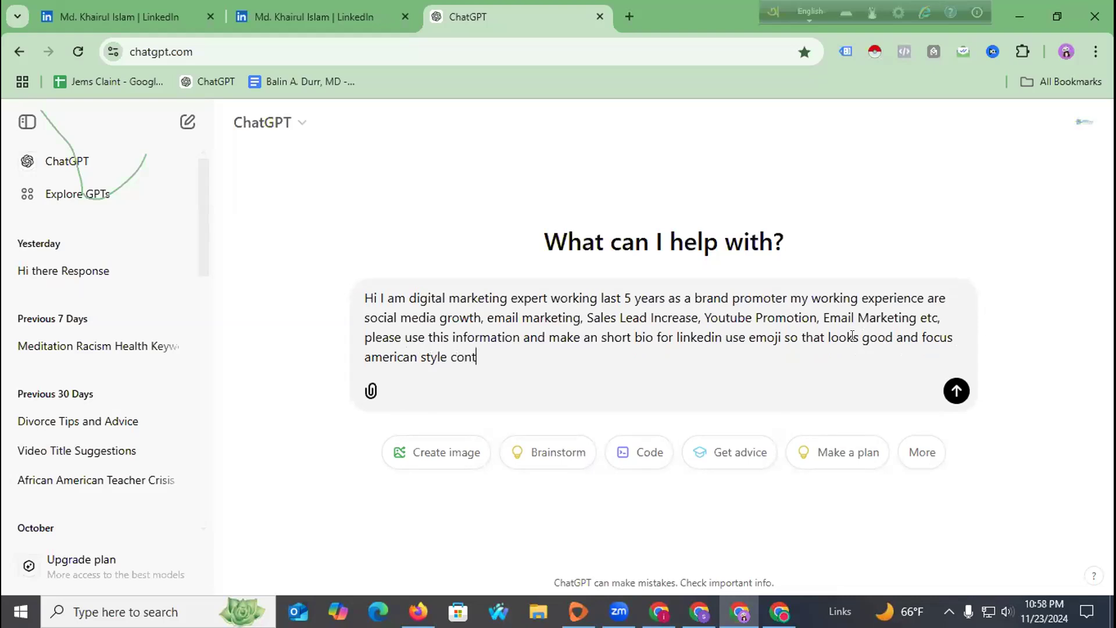
text(ent short)
key(BackSpace)
key(BackSpace)
key(BackSpace)
text(rt but smart)
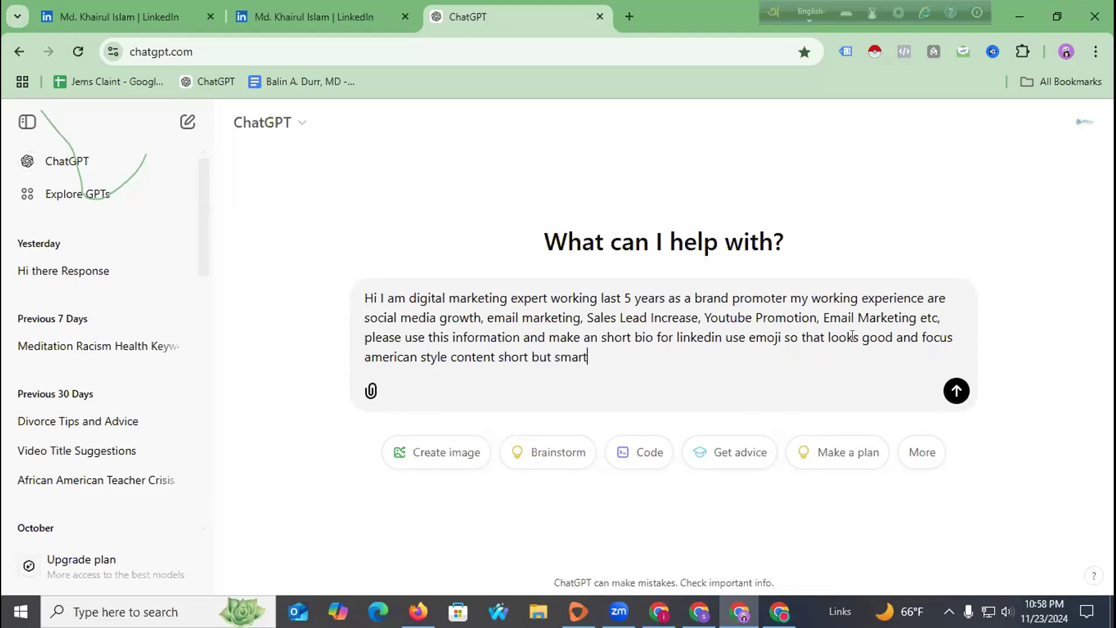
key(Return)
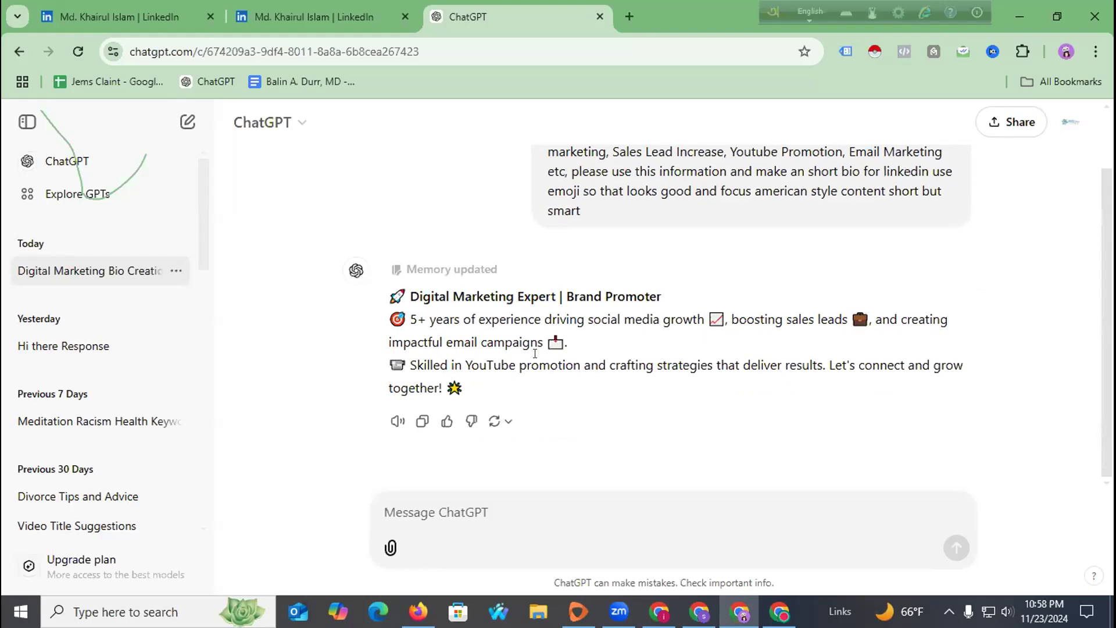
Send ChatGPT the follow-up 'write down in 1000 words'.
click(497, 514)
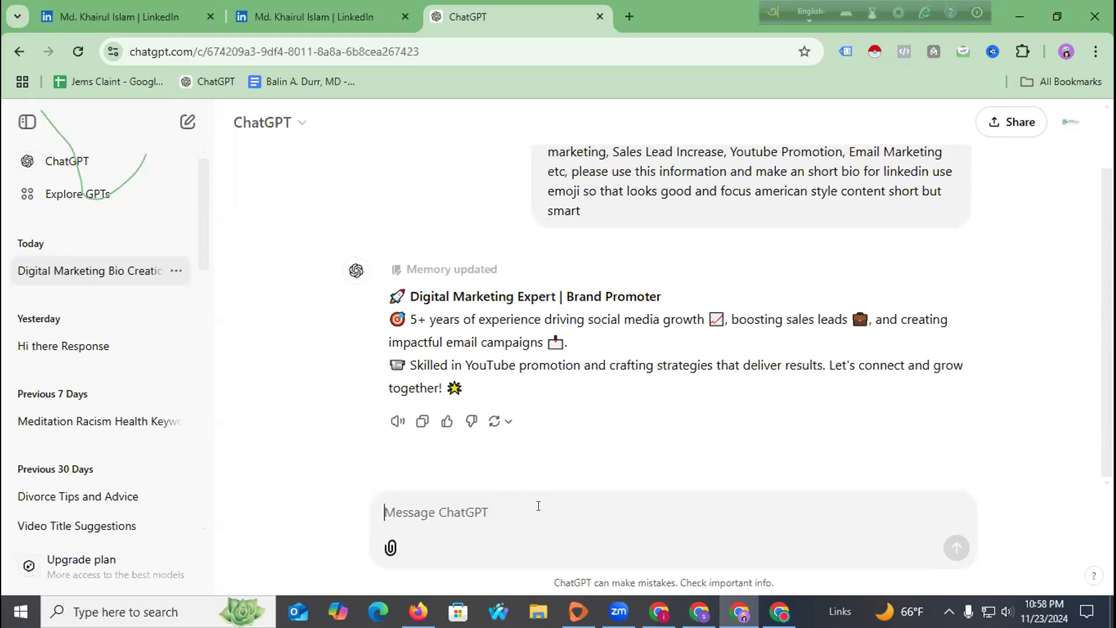
text(write)
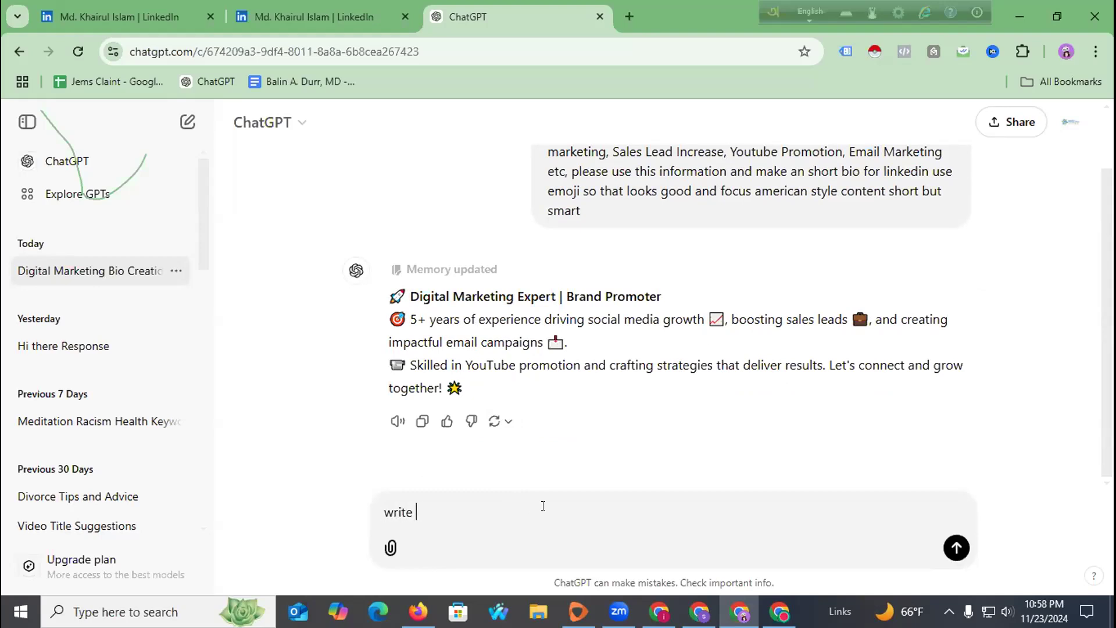
text( down in 1000 words)
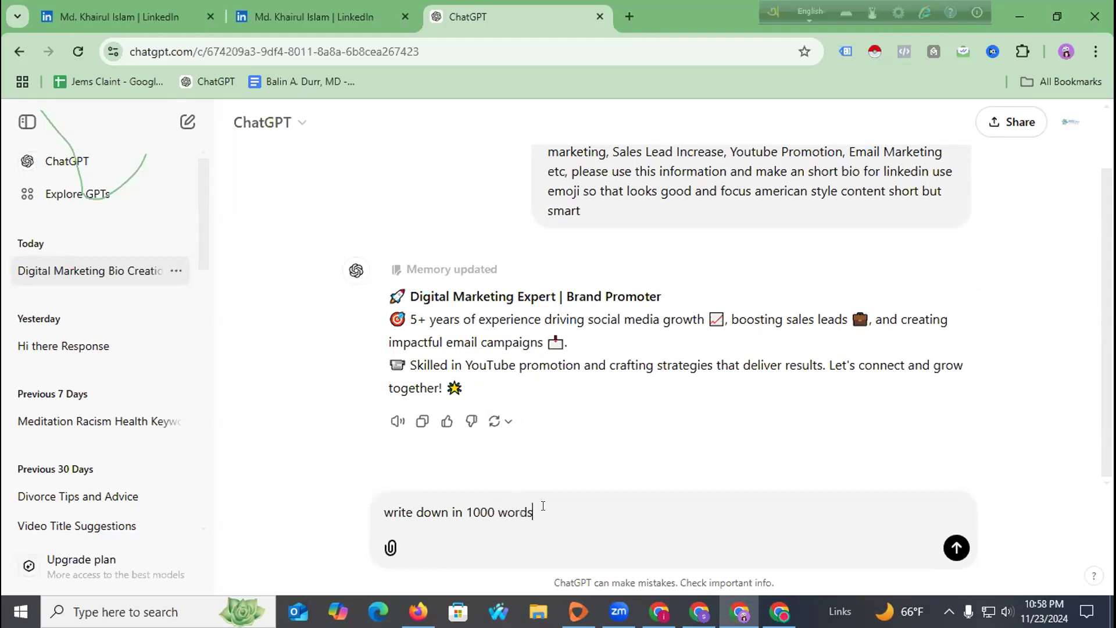
key(Return)
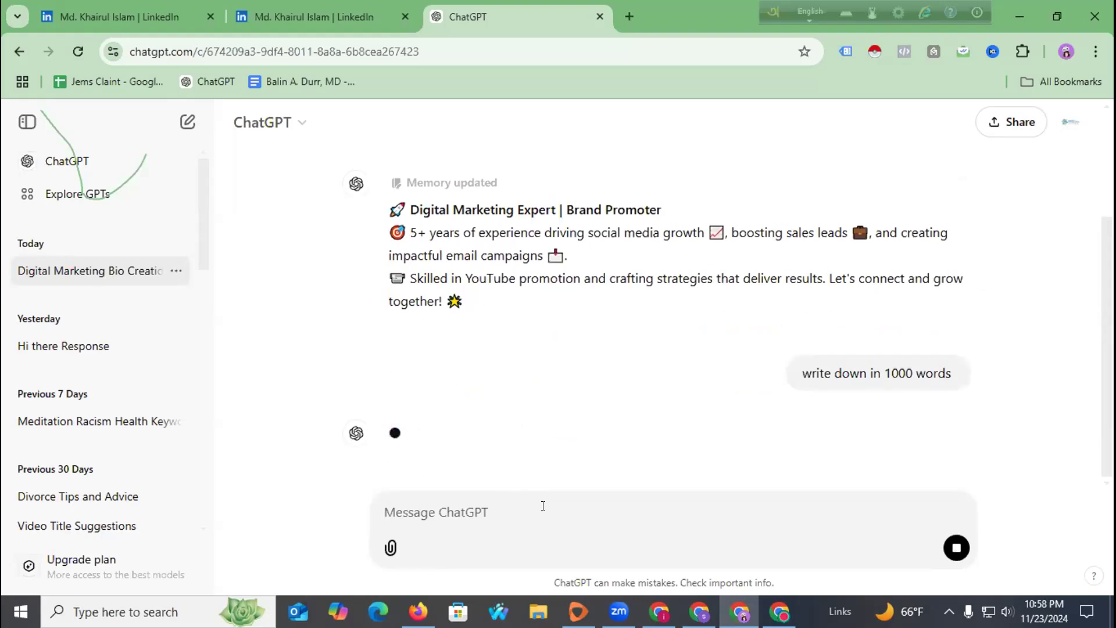
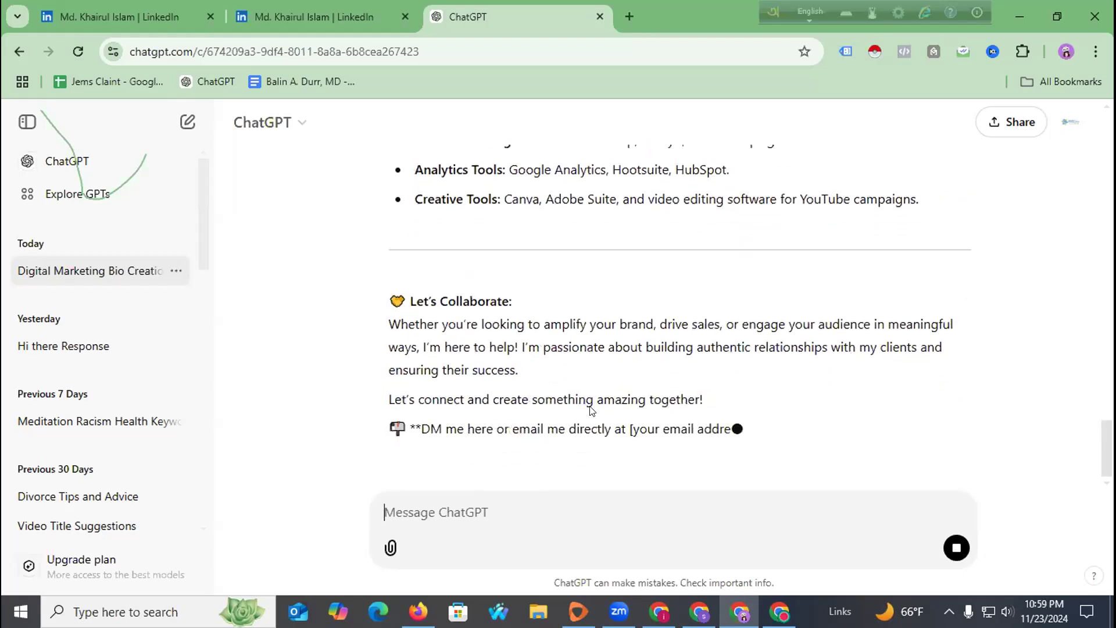
Copy the Digital Marketing Expert heading and intro paragraph from ChatGPT's generated bio.
scroll(540, 406, up, 20)
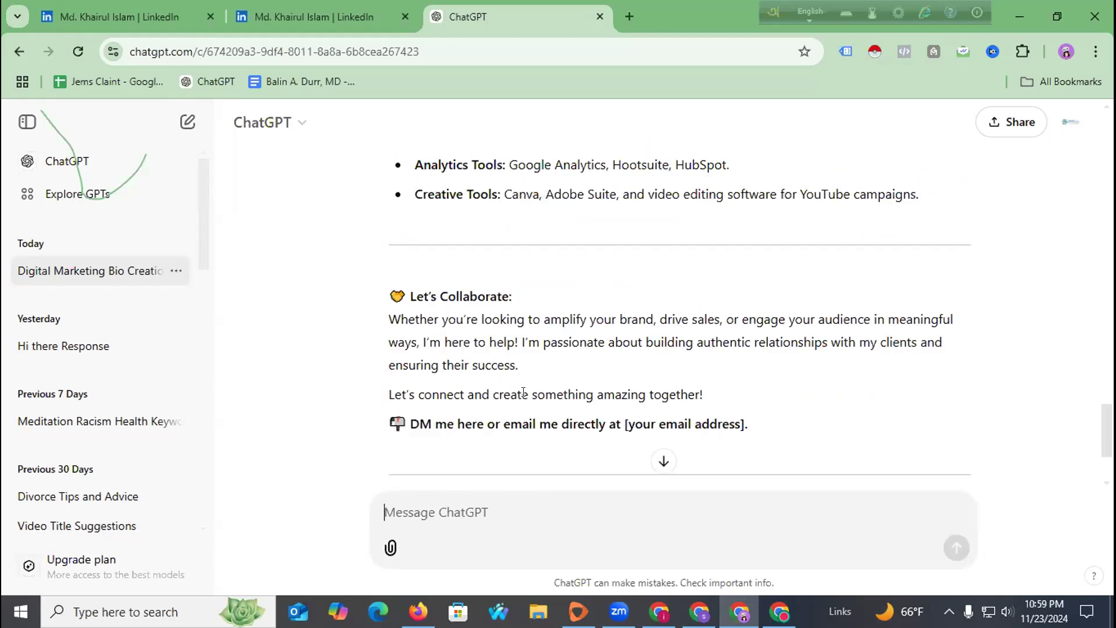
scroll(471, 360, up, 10)
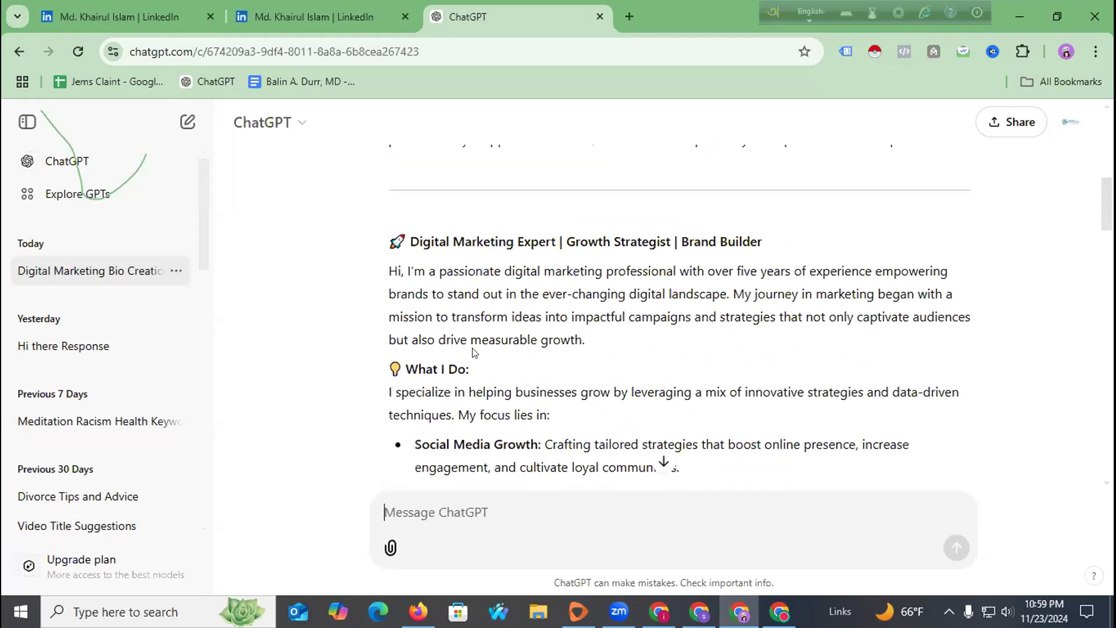
drag(387, 231, 600, 336)
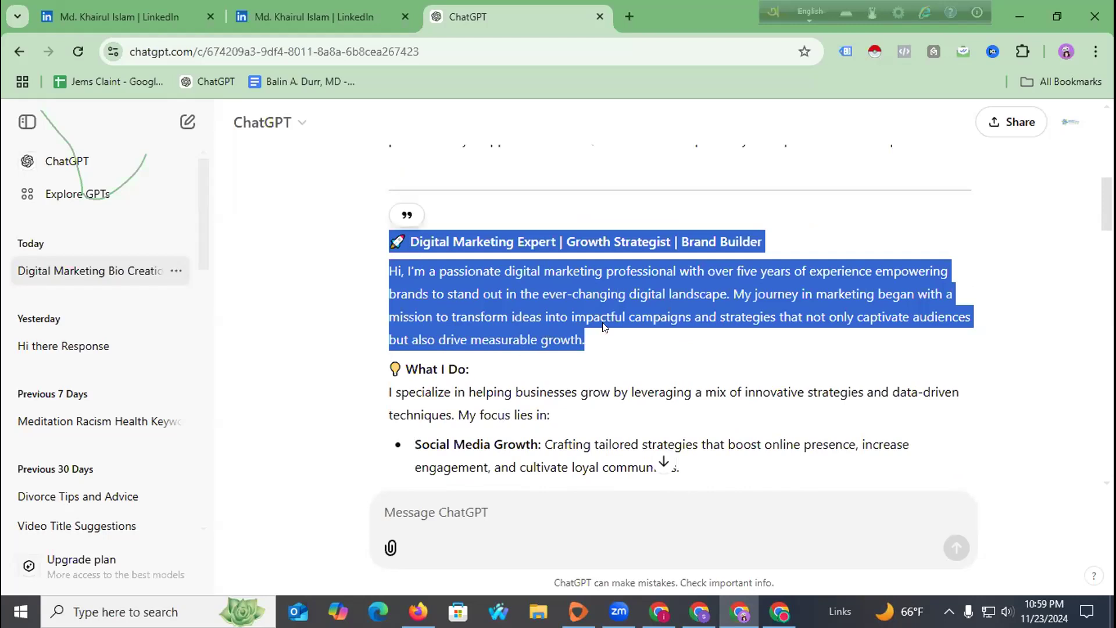
right_click(578, 265)
click(596, 281)
Paste the bio intro into LinkedIn's Add summary, then add the Industries I've Worked With section.
click(318, 21)
key(ctrl+v)
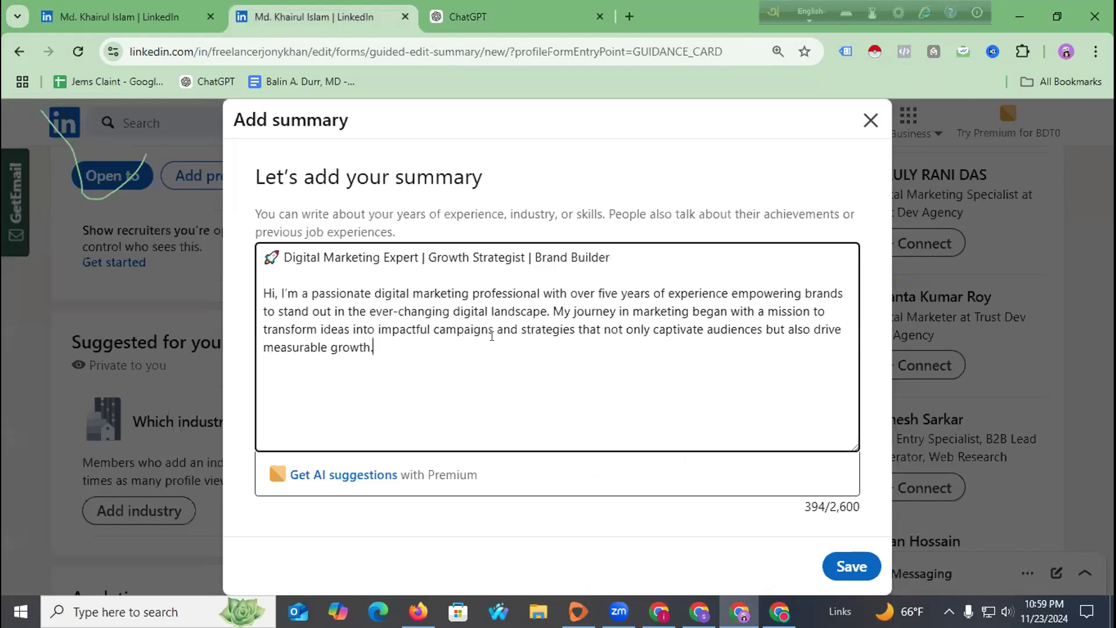
click(465, 17)
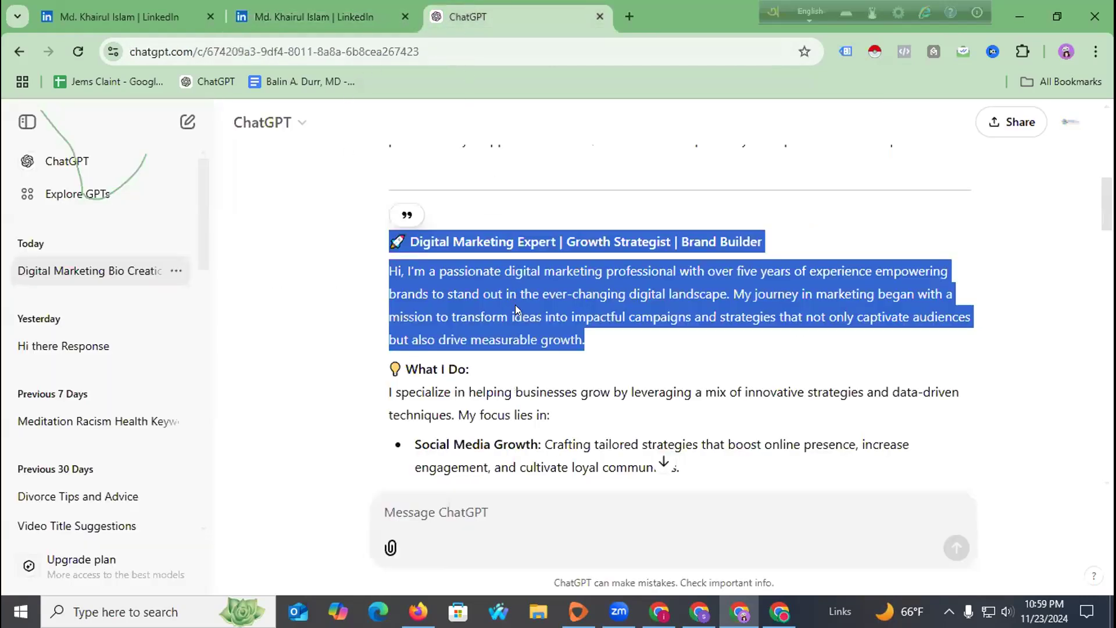
scroll(508, 299, down, 2)
scroll(509, 300, down, 8)
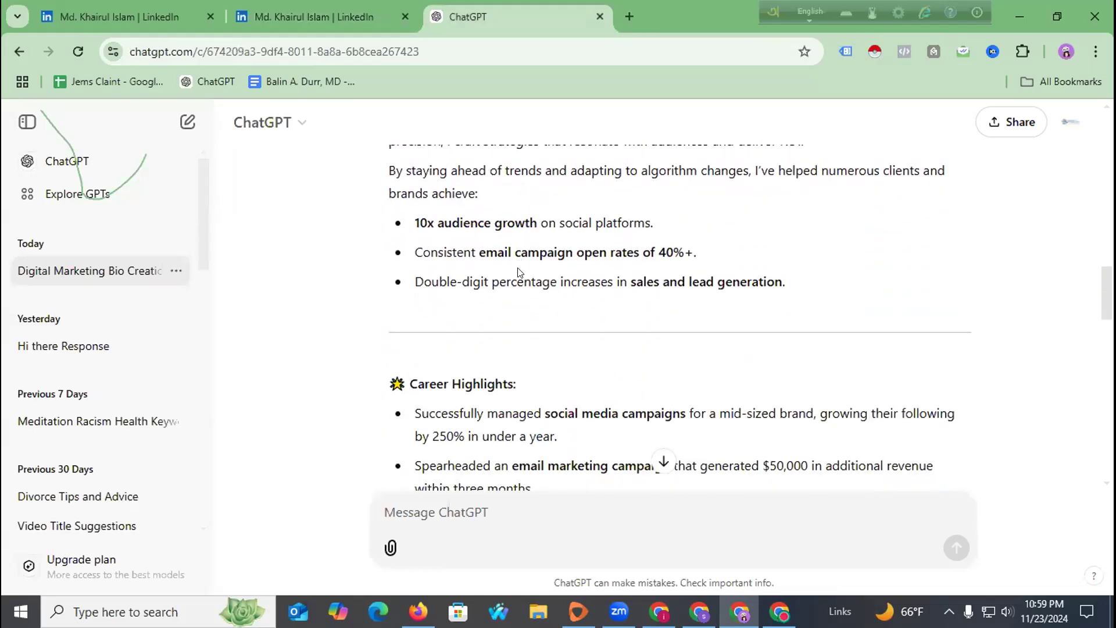
scroll(518, 271, down, 12)
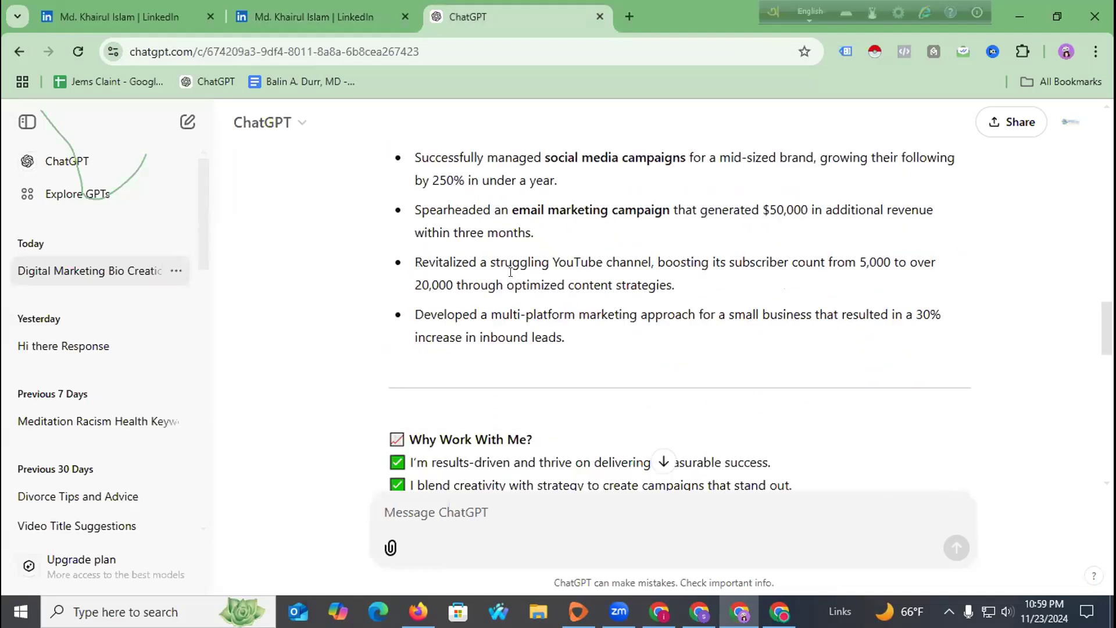
scroll(510, 273, down, 4)
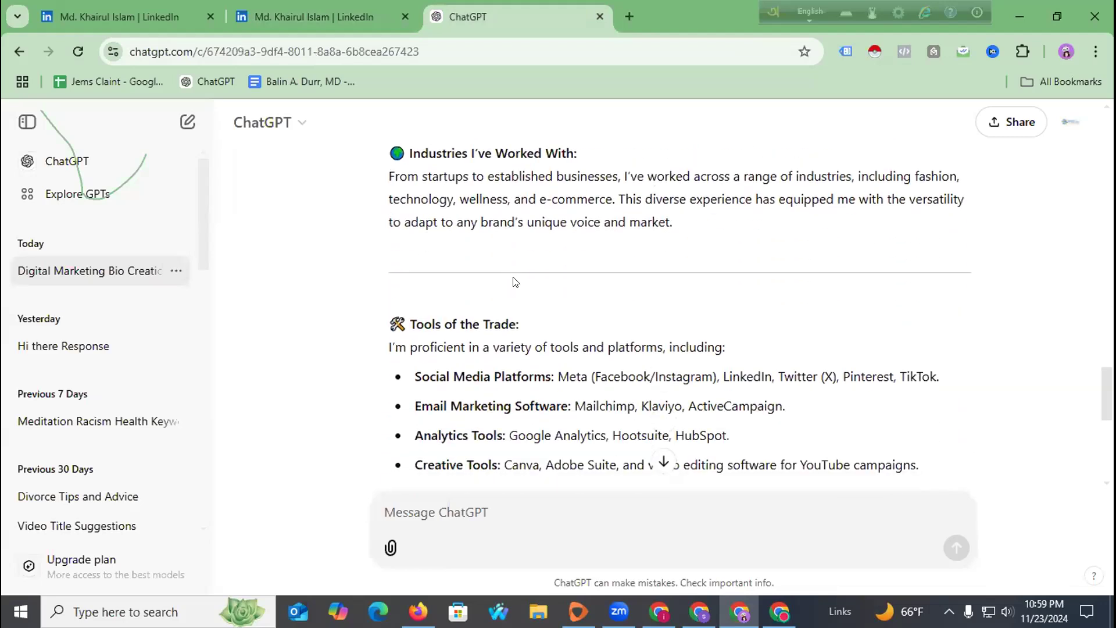
scroll(513, 281, up, 3)
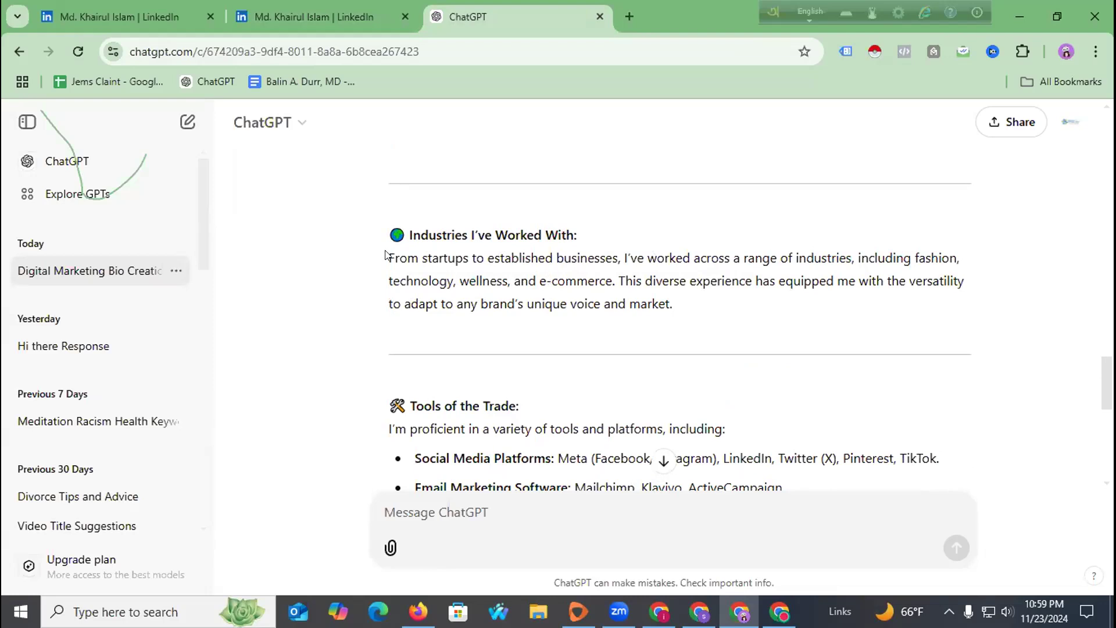
drag(390, 232, 704, 307)
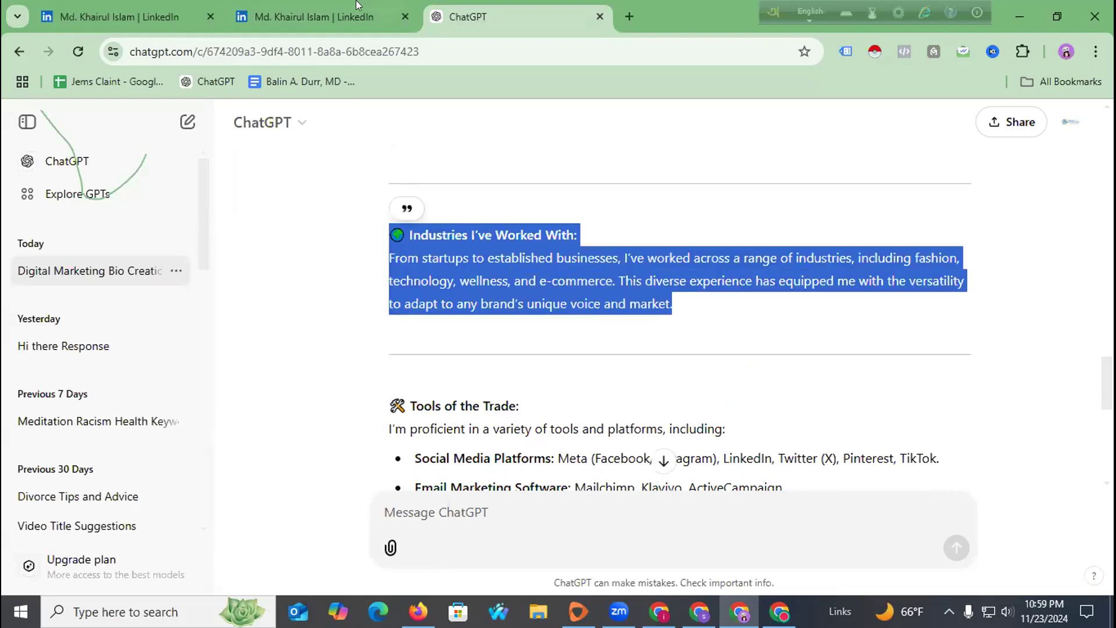
key(ctrl+Page_Up)
key(Return)
key(Return)
key(ctrl+v)
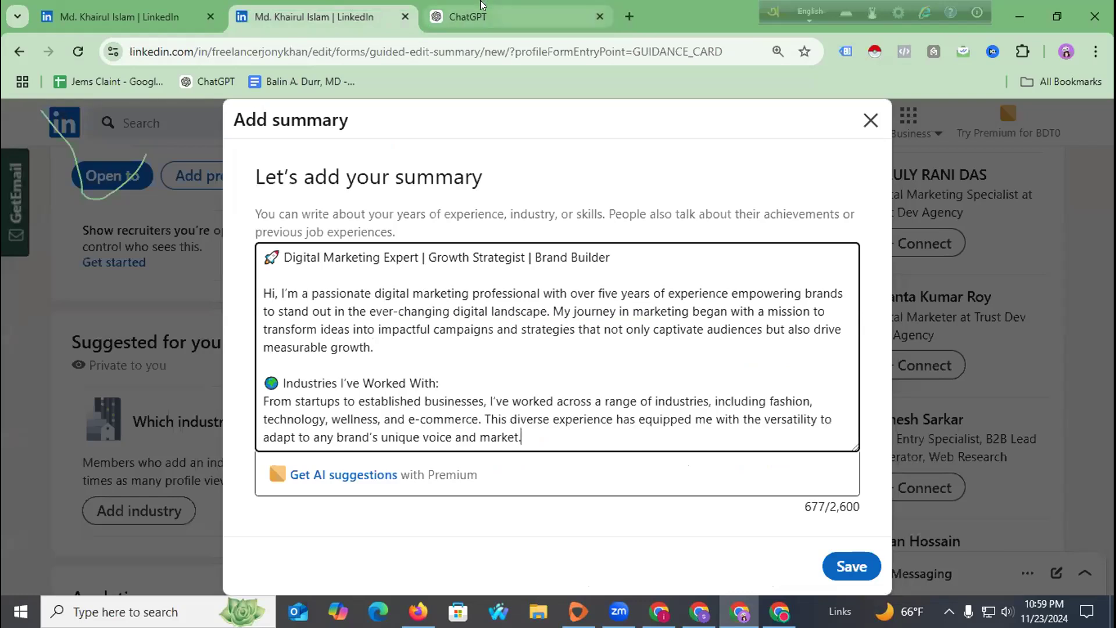
Append the Let's Collaborate block from ChatGPT to the end of the summary.
key(ctrl+Page_Down)
scroll(468, 302, down, 7)
scroll(461, 312, down, 3)
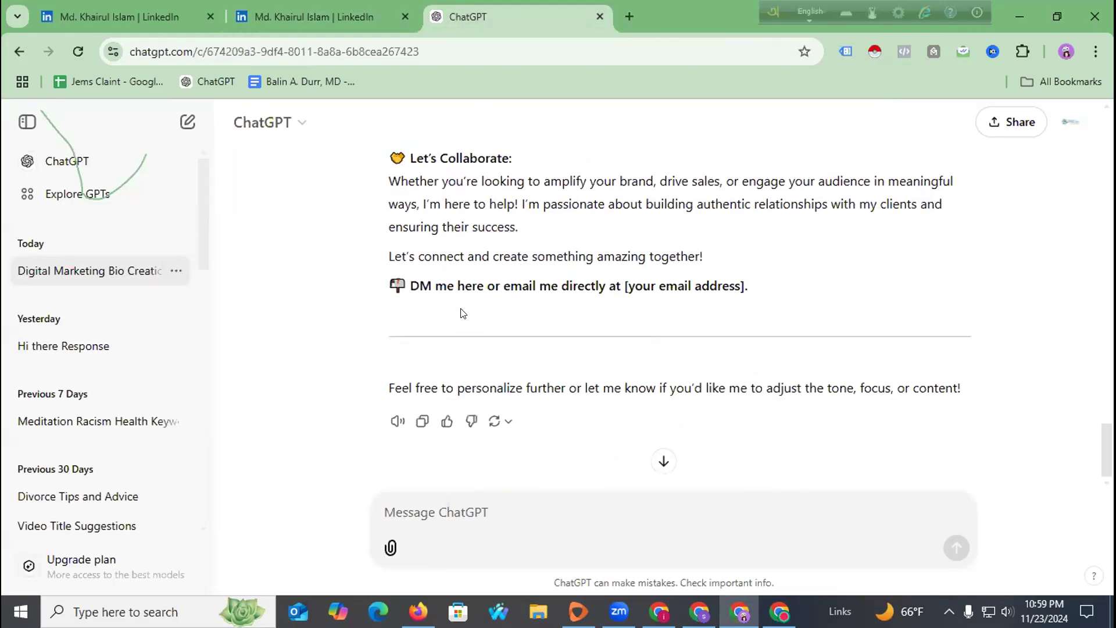
scroll(386, 240, up, 1)
drag(385, 240, 780, 374)
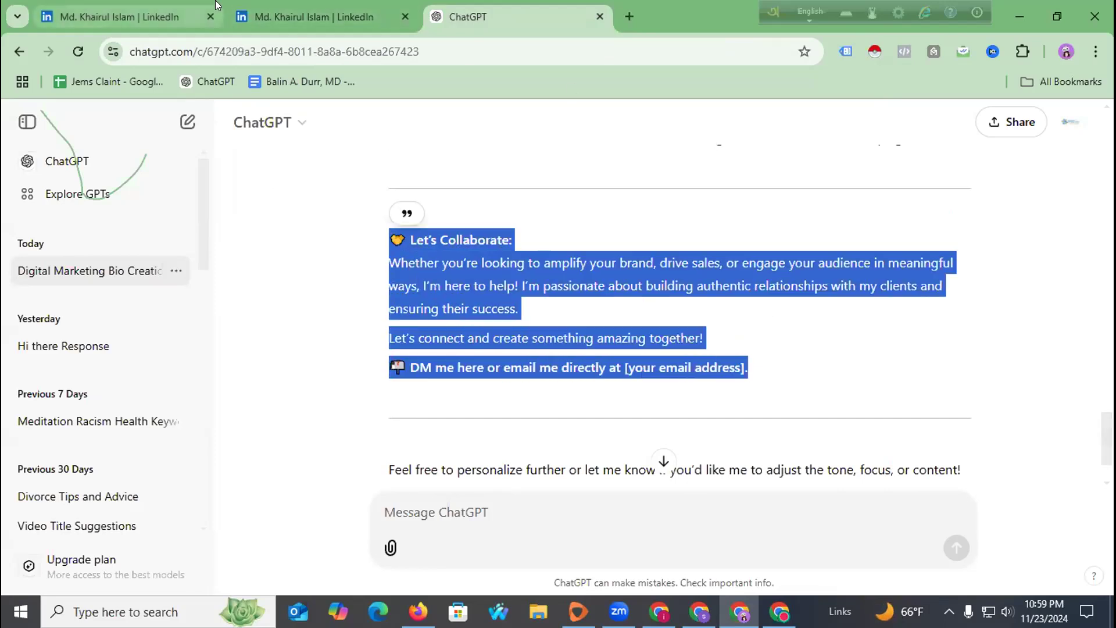
click(215, 7)
click(278, 22)
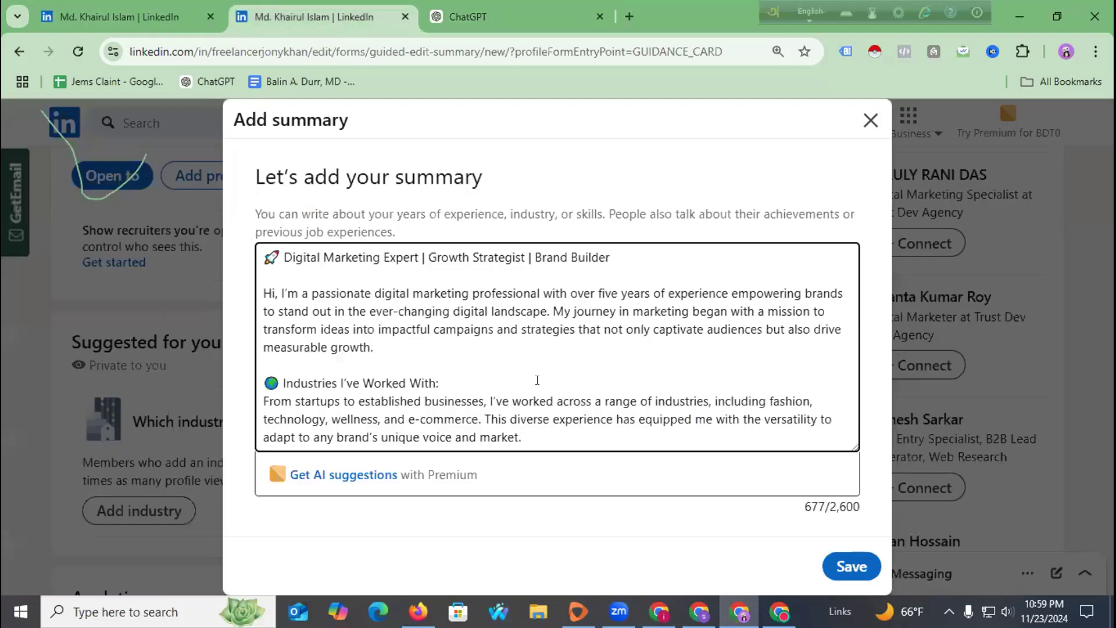
key(Return)
key(Return)
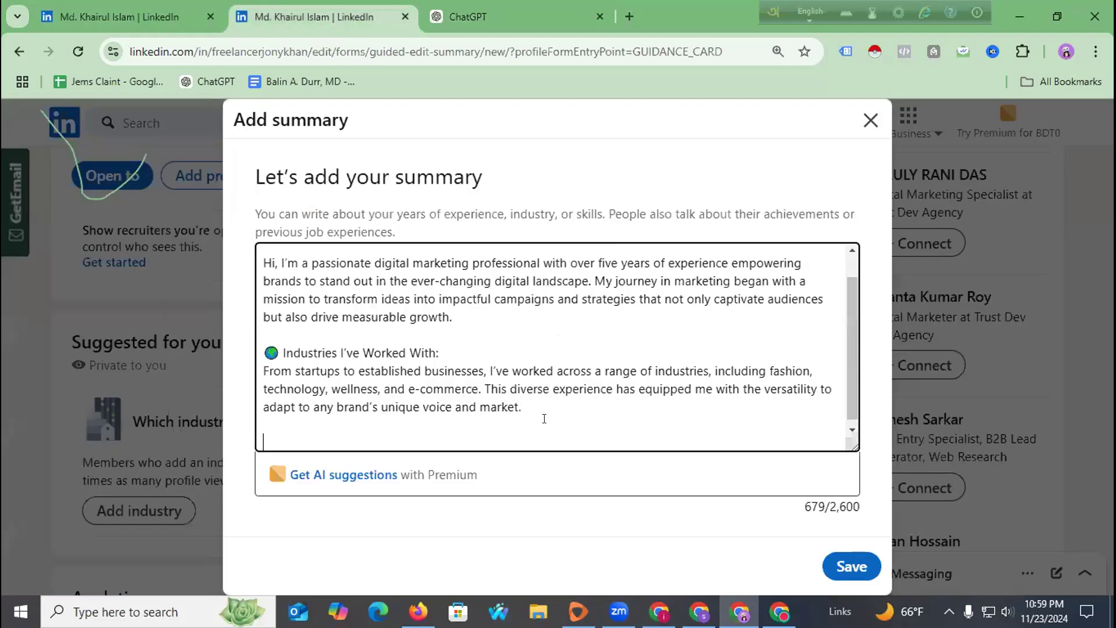
key(ctrl+v)
drag(483, 441, 635, 441)
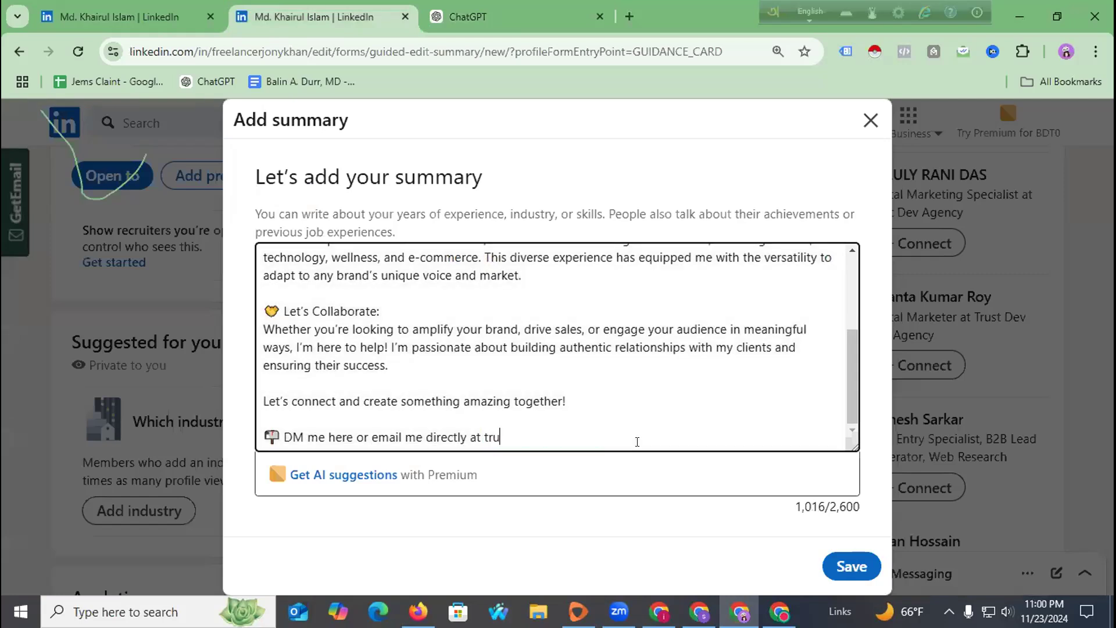
Enter the agency's contact email, add a 'Whatsapp:' number line below it, and save the summary.
key(Return)
text(Whatsapp)
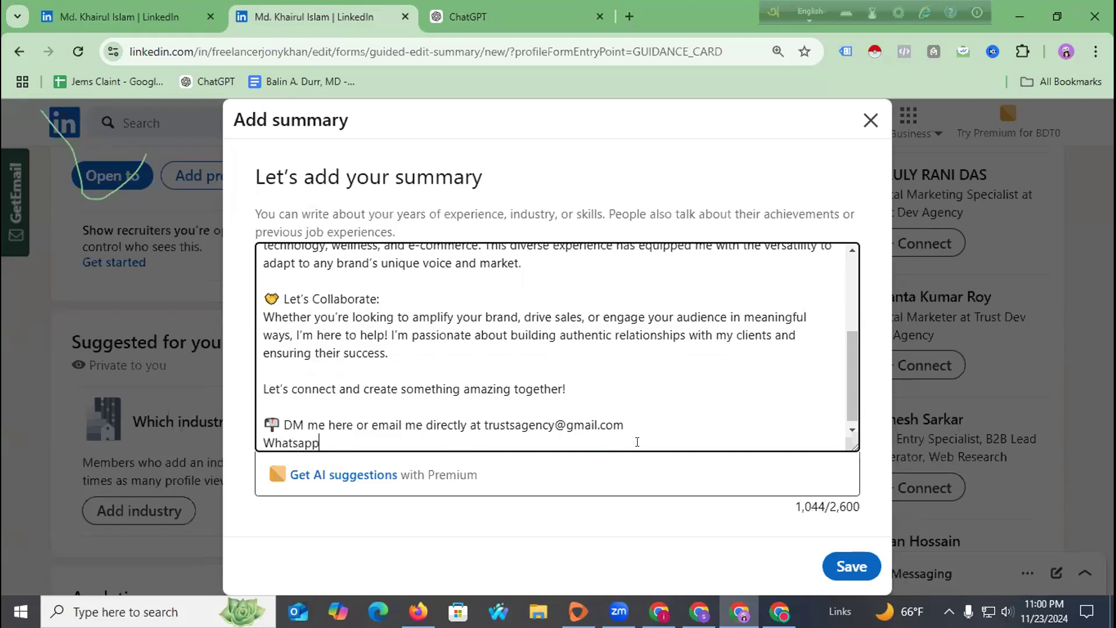
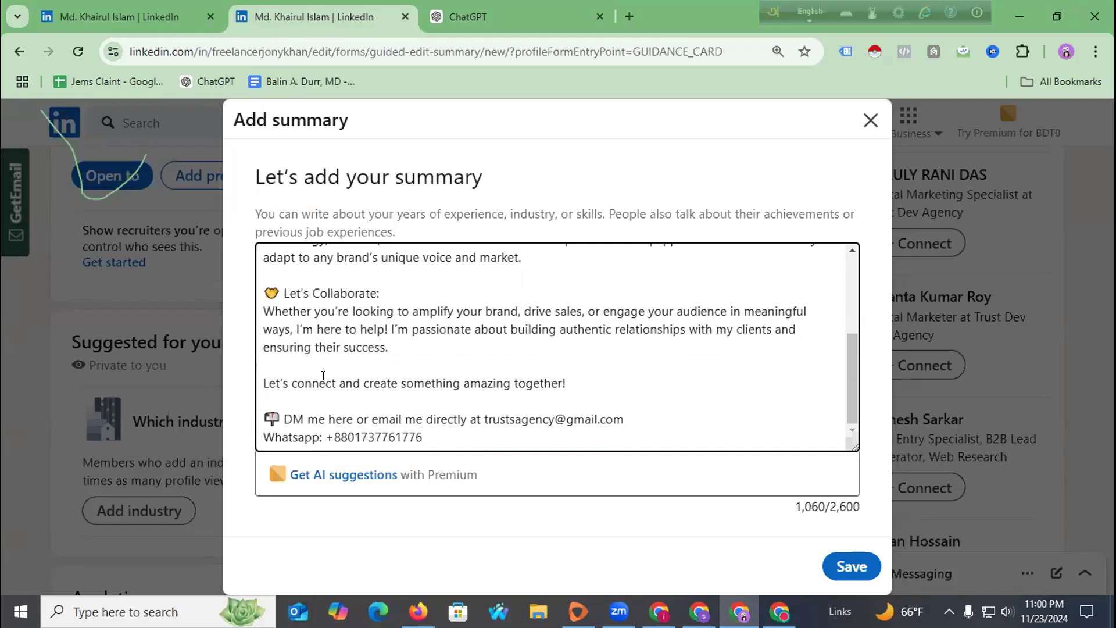
scroll(323, 375, up, 5)
scroll(452, 347, down, 5)
scroll(459, 355, up, 5)
scroll(469, 362, down, 5)
click(837, 562)
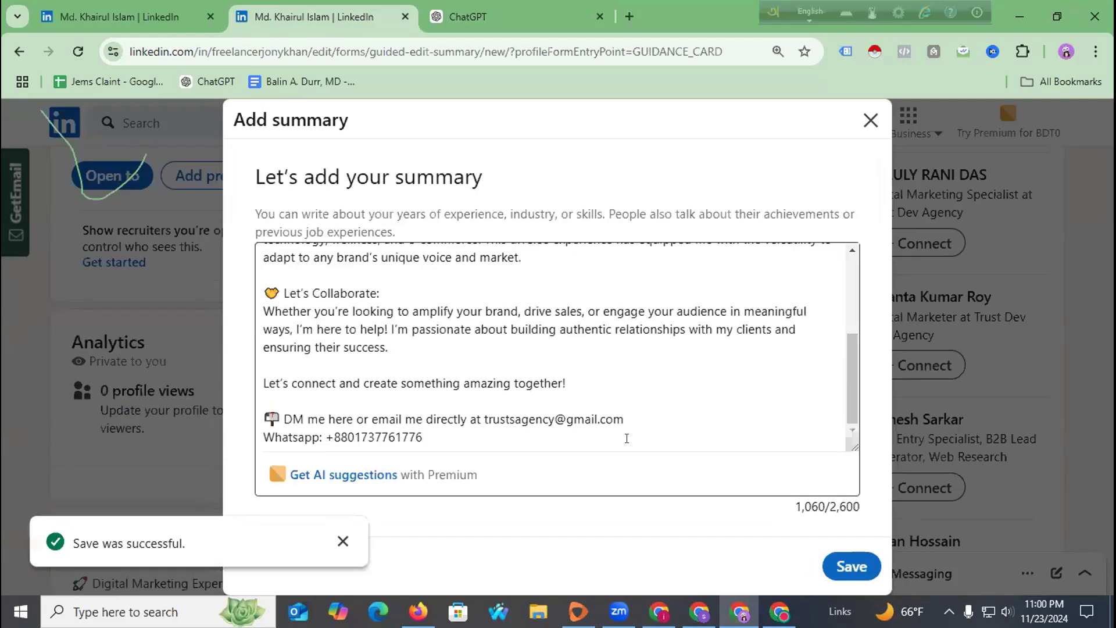
Expand the About section and review the bio from the Digital Marketing Expert headline to the WhatsApp line.
scroll(349, 393, up, 5)
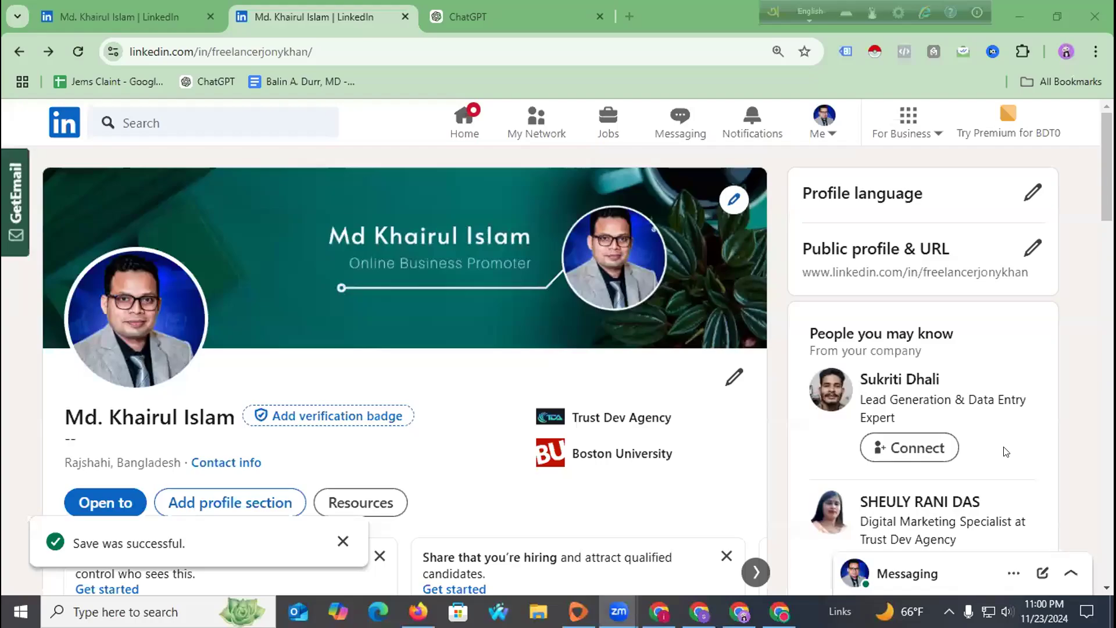
scroll(319, 414, down, 8)
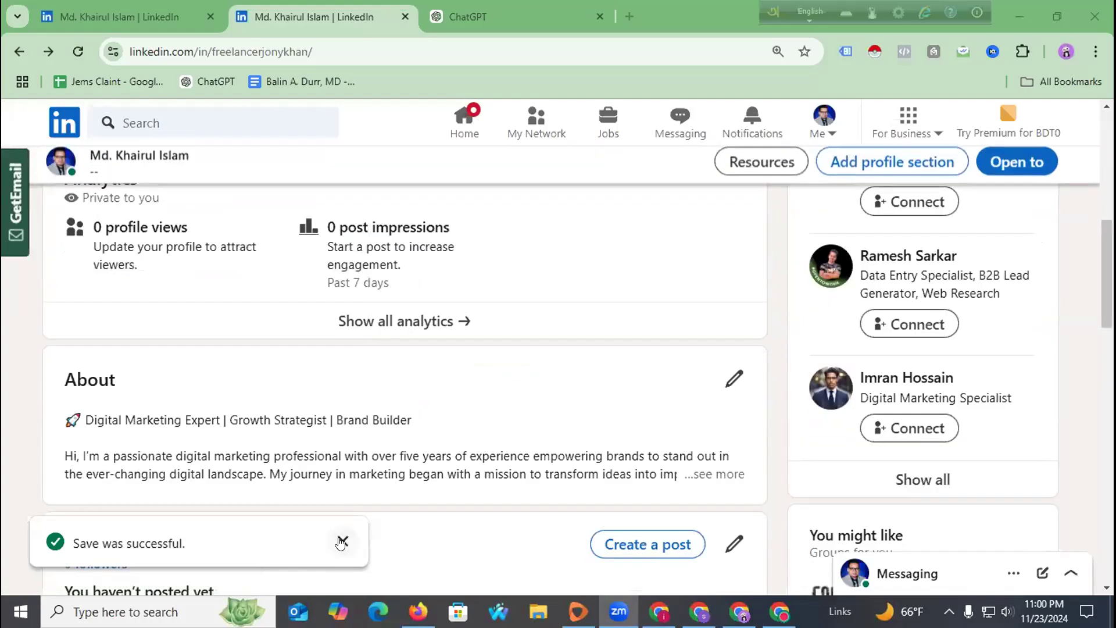
scroll(175, 507, up, 1)
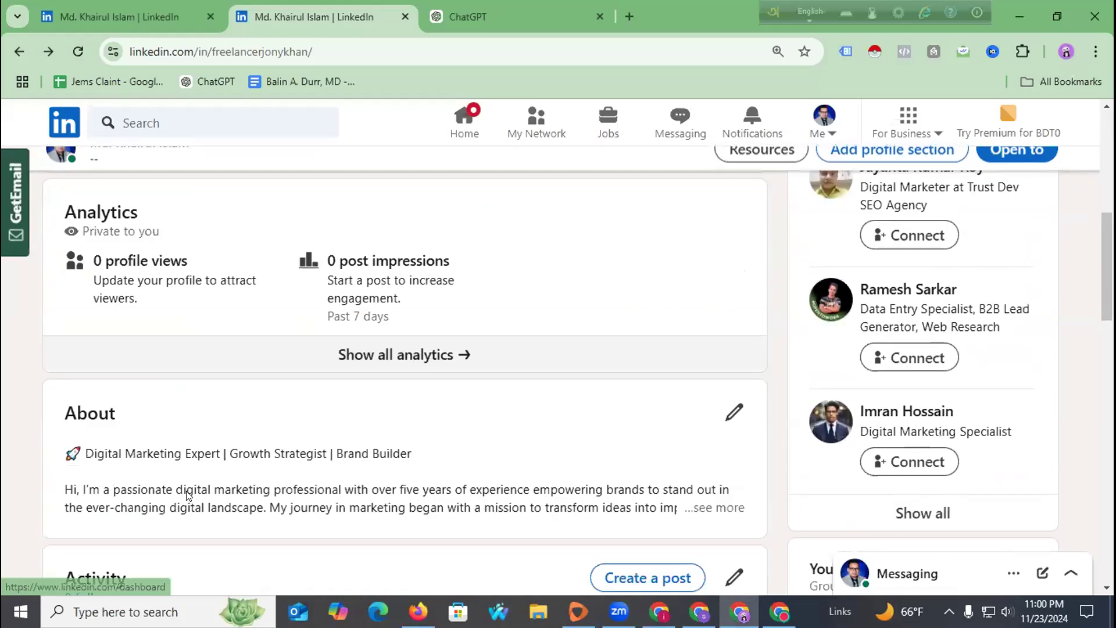
scroll(202, 445, down, 2)
click(701, 392)
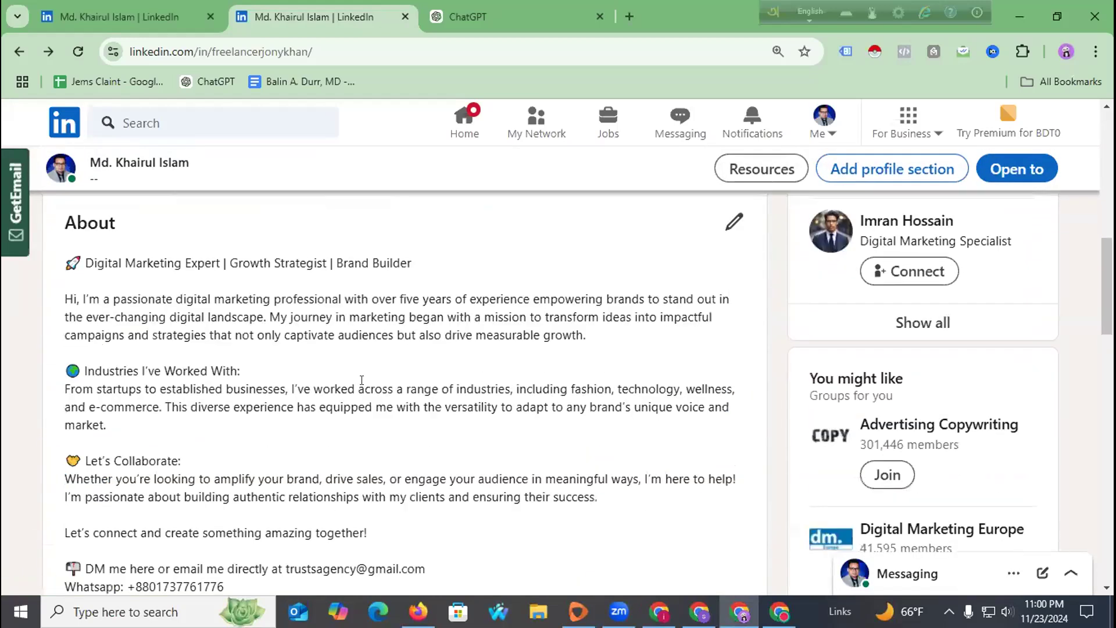
scroll(153, 391, down, 3)
scroll(180, 393, up, 4)
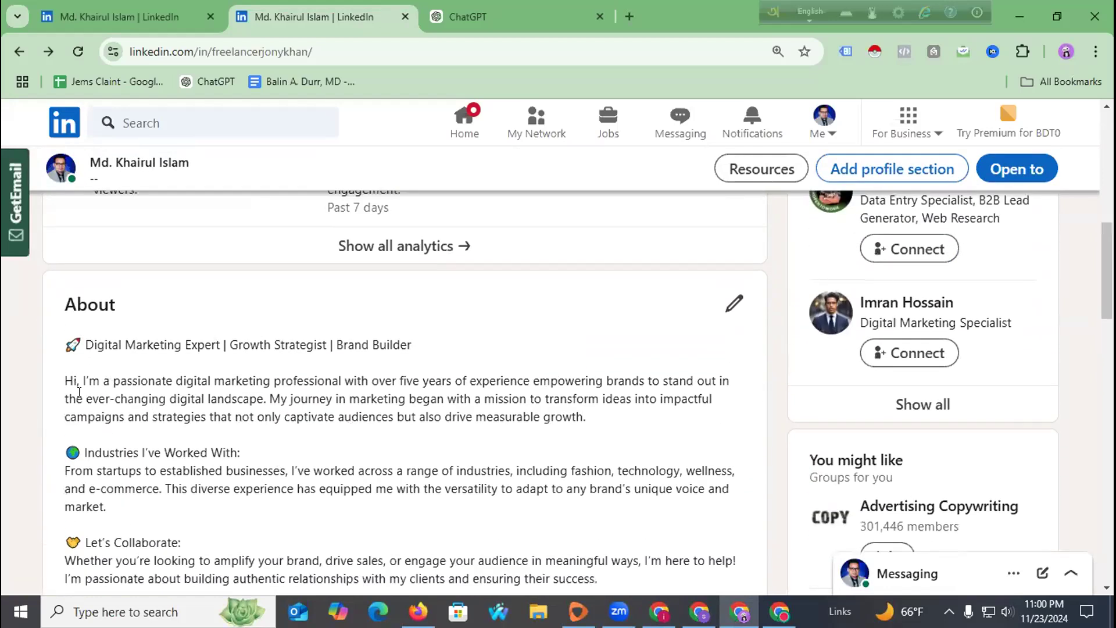
drag(73, 381, 618, 417)
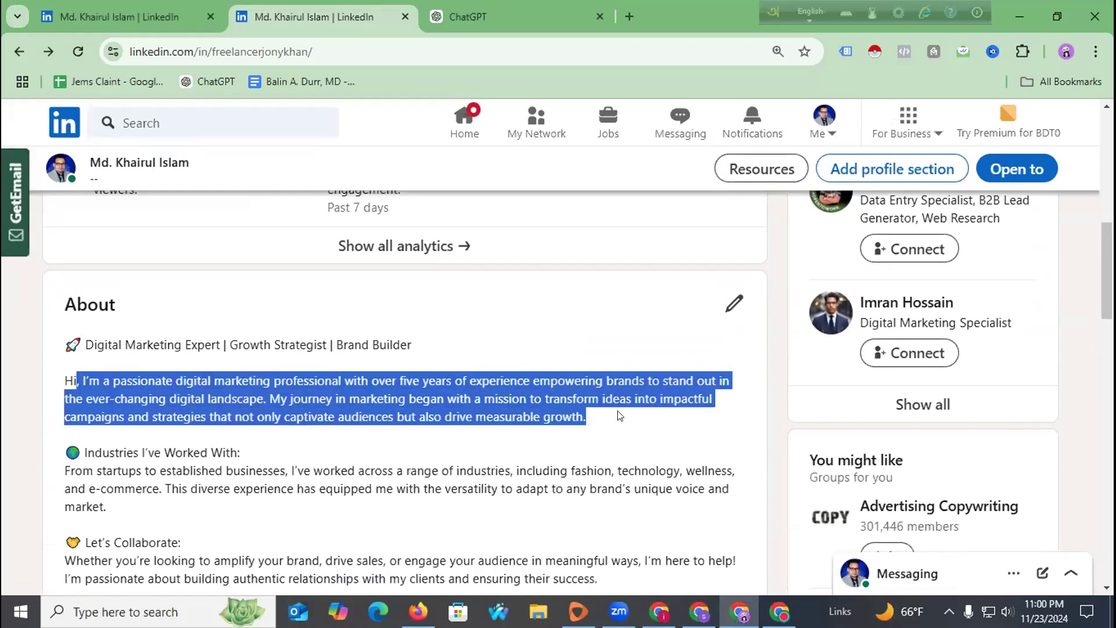
scroll(294, 404, down, 2)
scroll(295, 405, down, 1)
drag(86, 292, 452, 326)
drag(88, 379, 413, 503)
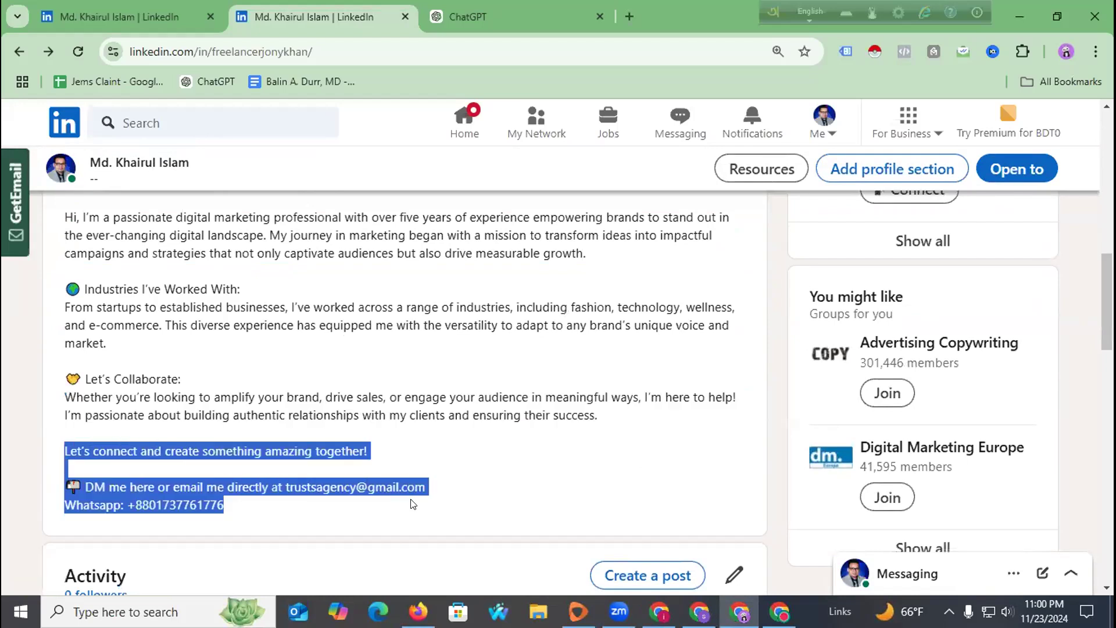
click(231, 513)
scroll(221, 476, up, 8)
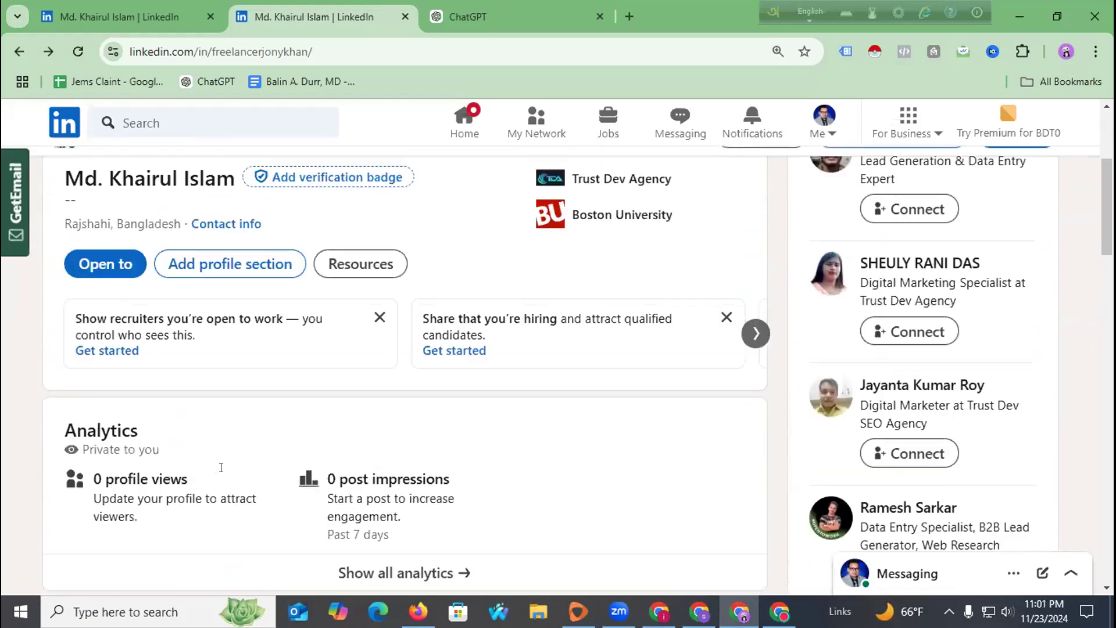
scroll(221, 467, up, 4)
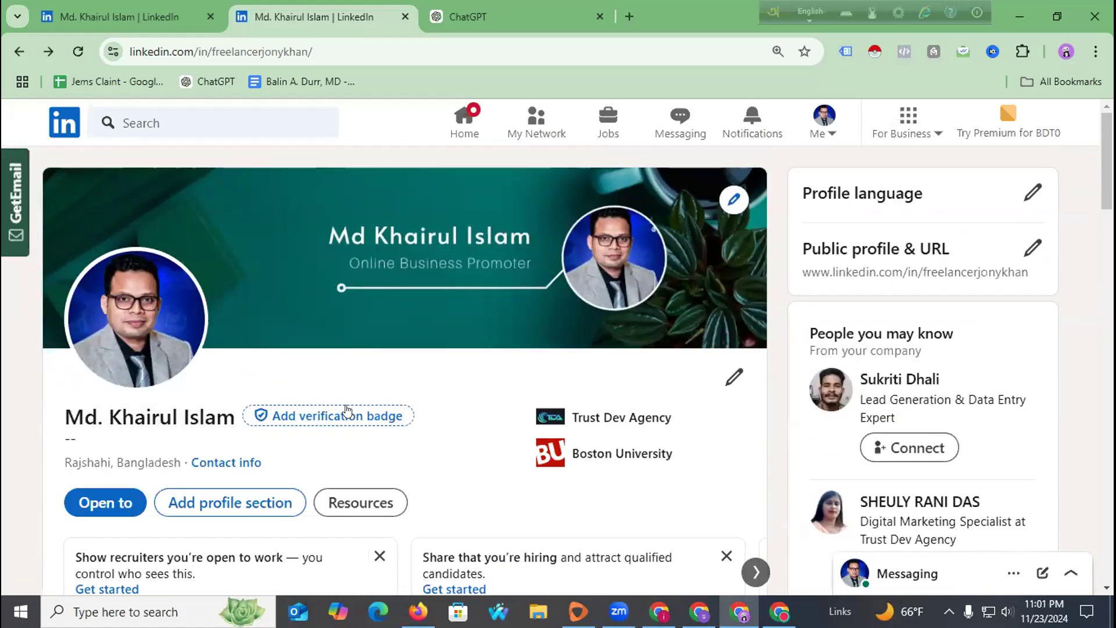
Open the Edit intro form and scroll past the name fields to the Website Link field.
click(730, 377)
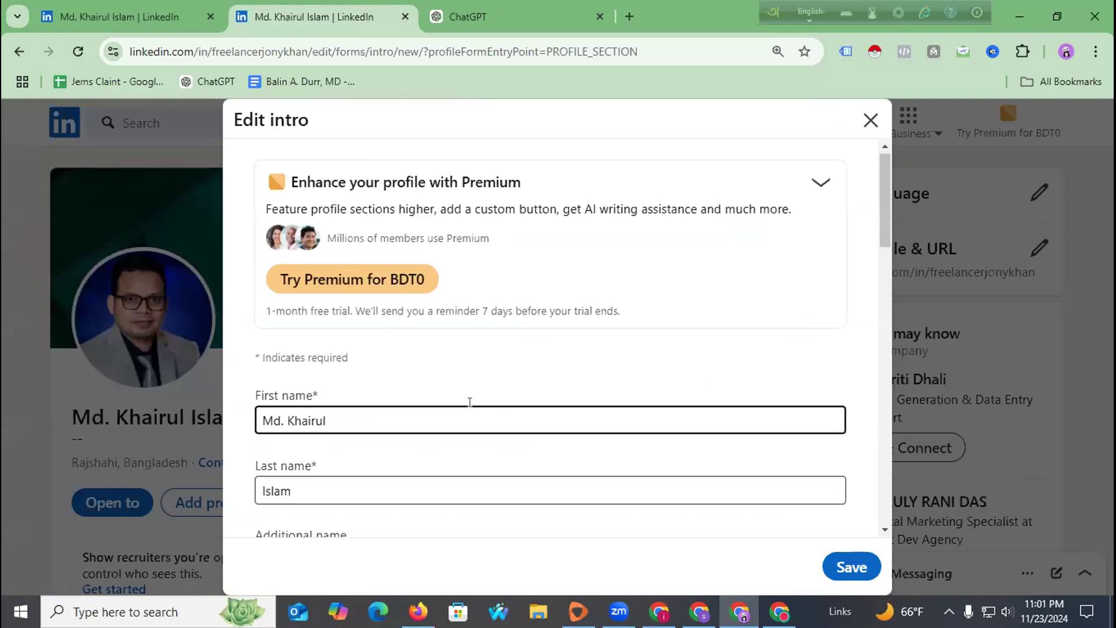
scroll(453, 389, down, 3)
click(294, 333)
scroll(325, 290, up, 2)
scroll(336, 262, down, 3)
click(341, 312)
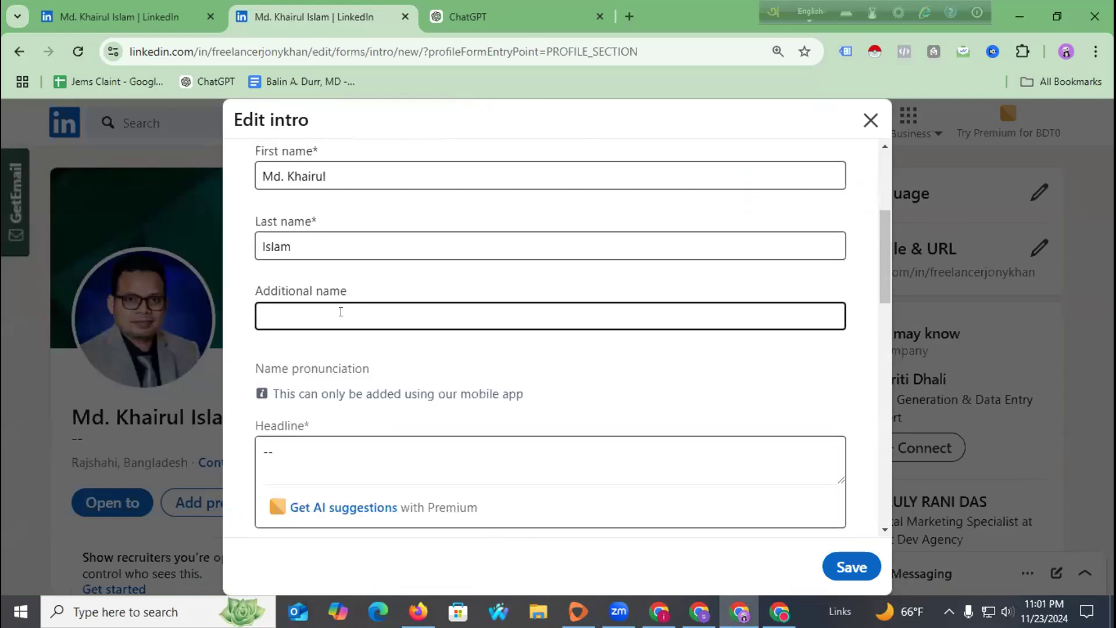
click(338, 312)
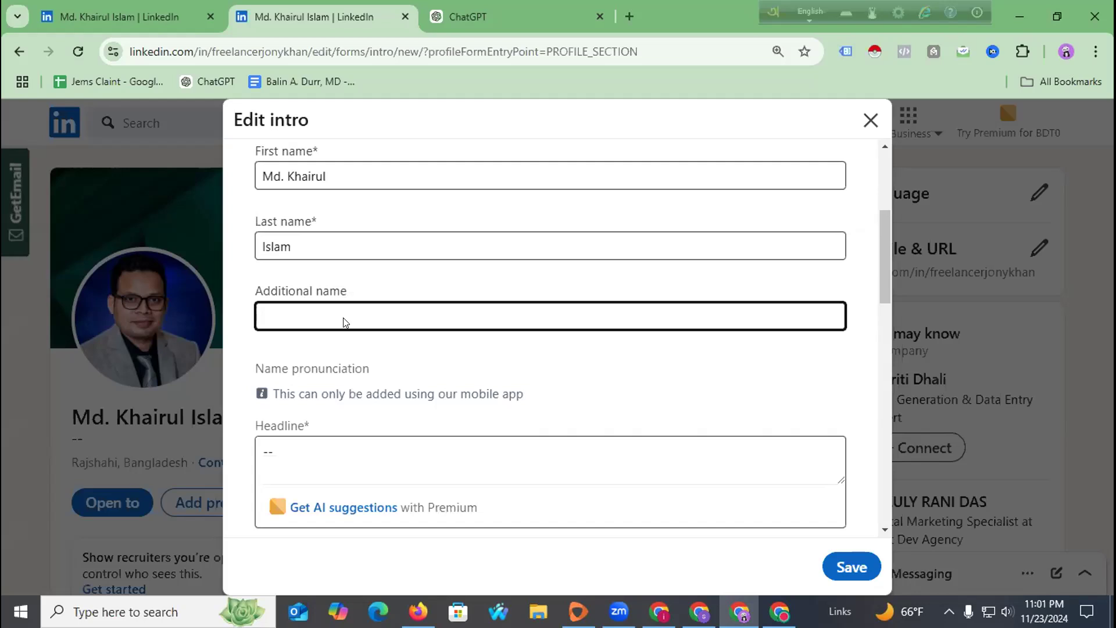
scroll(343, 323, down, 6)
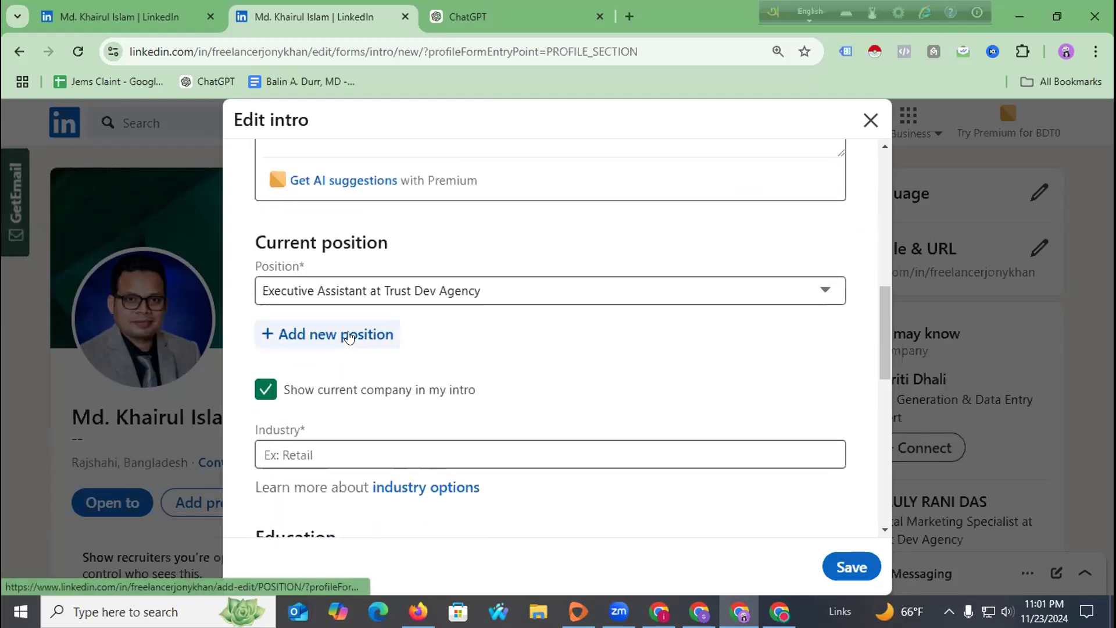
scroll(348, 337, down, 10)
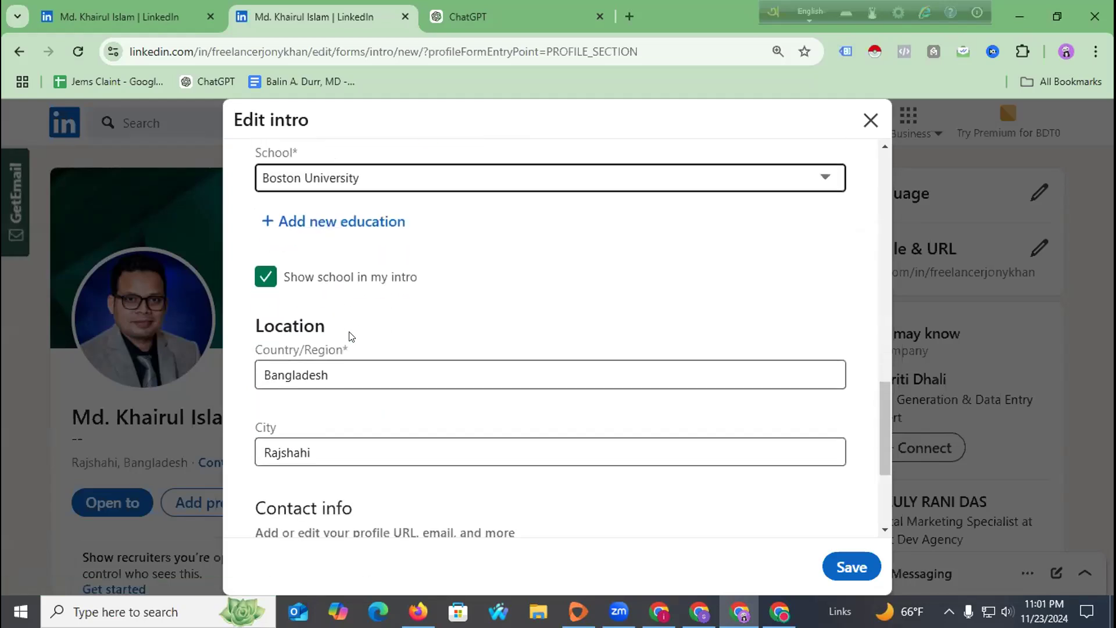
scroll(349, 336, down, 1)
scroll(351, 337, up, 5)
scroll(356, 338, down, 5)
click(300, 495)
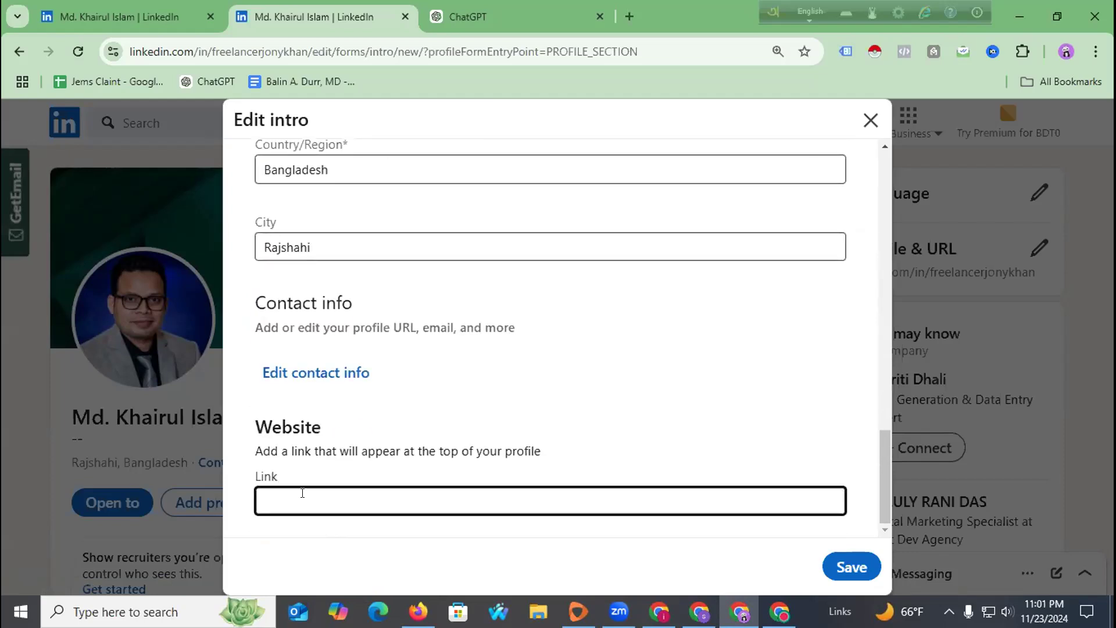
click(629, 17)
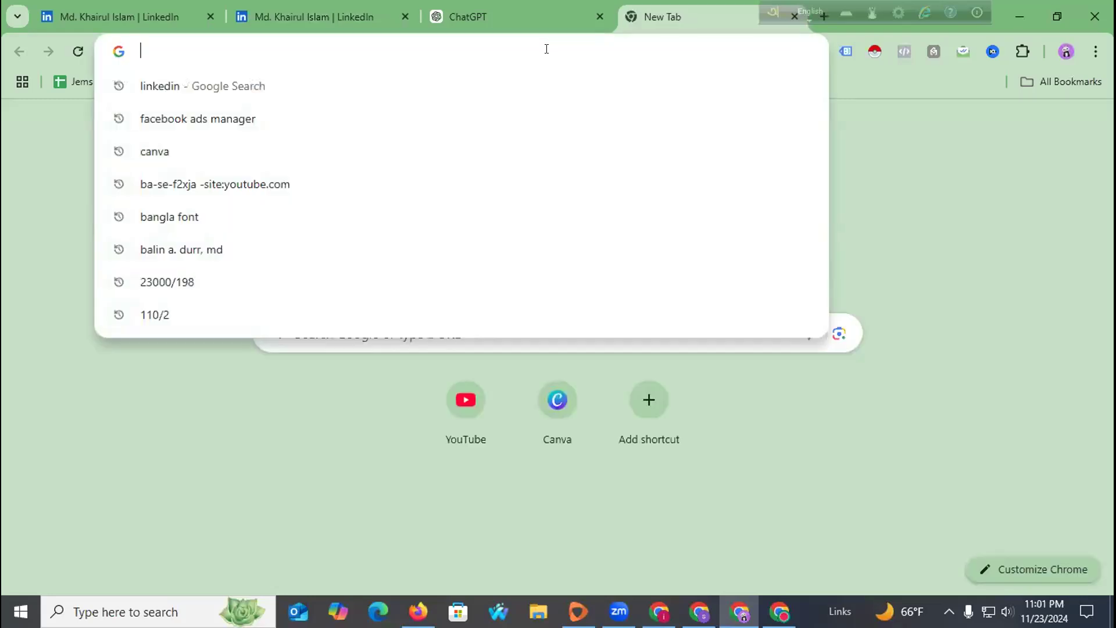
text(trustdevagency.store)
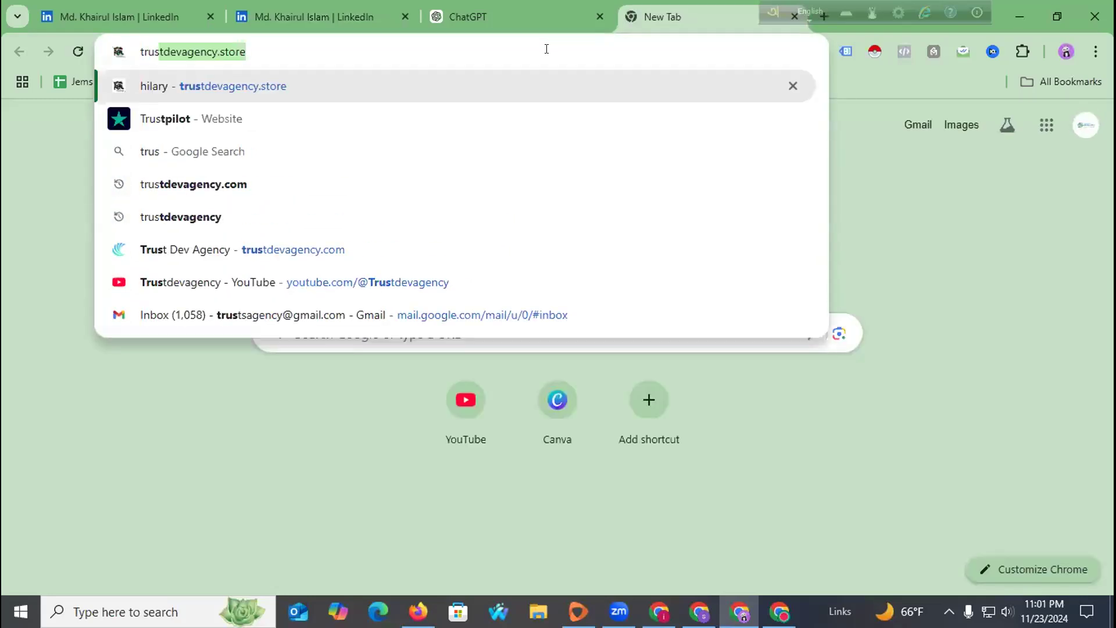
click(204, 249)
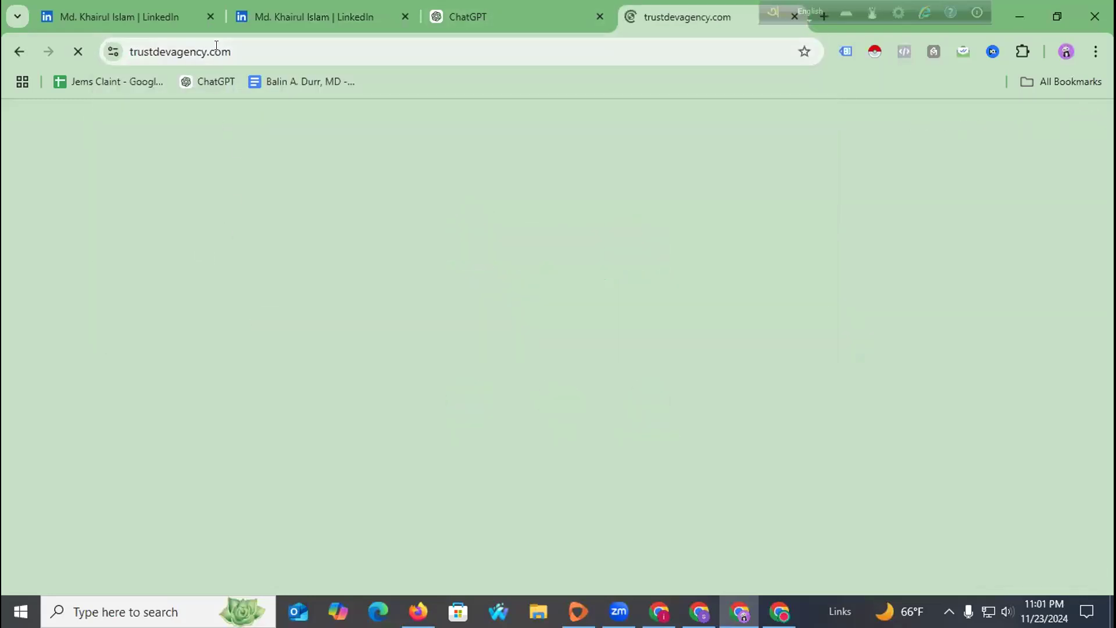
click(215, 45)
key(ctrl+c)
click(293, 26)
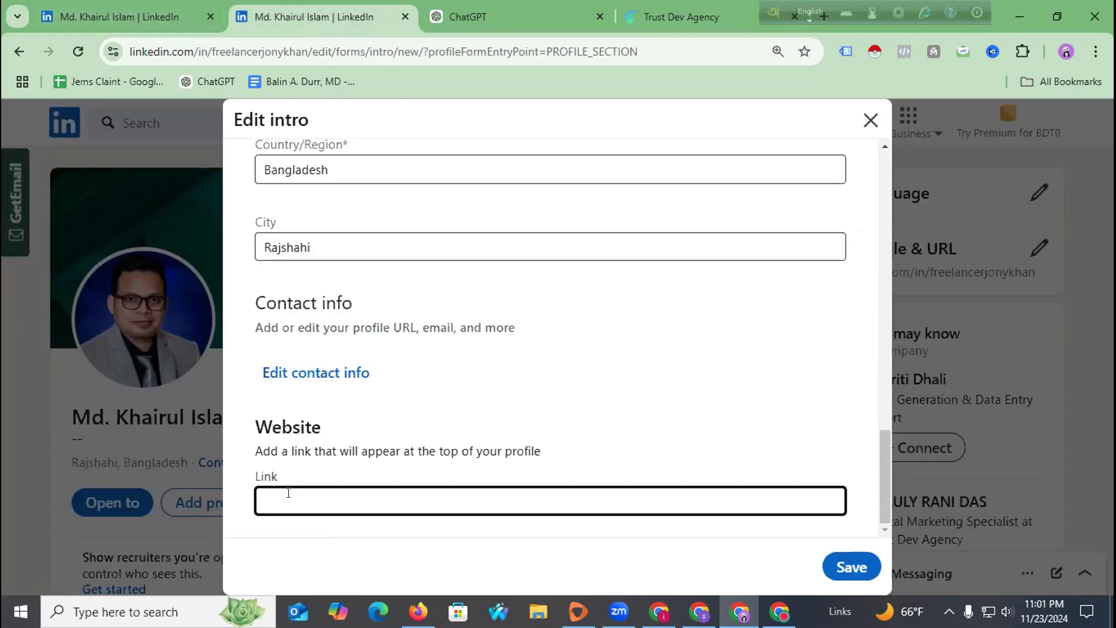
key(ctrl+v)
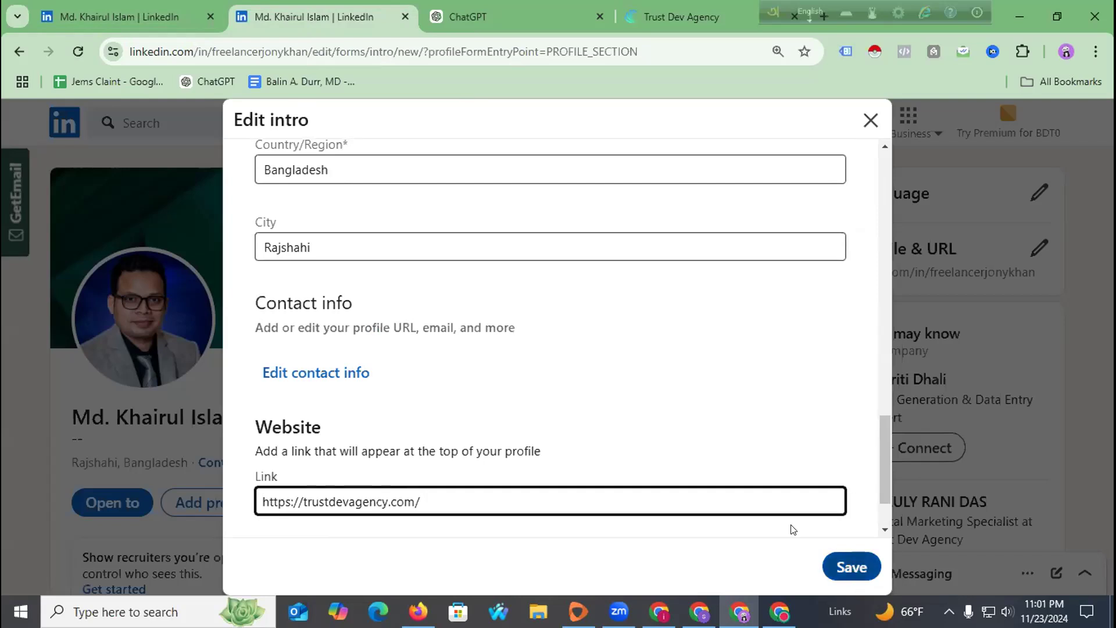
scroll(403, 335, up, 3)
scroll(375, 384, down, 2)
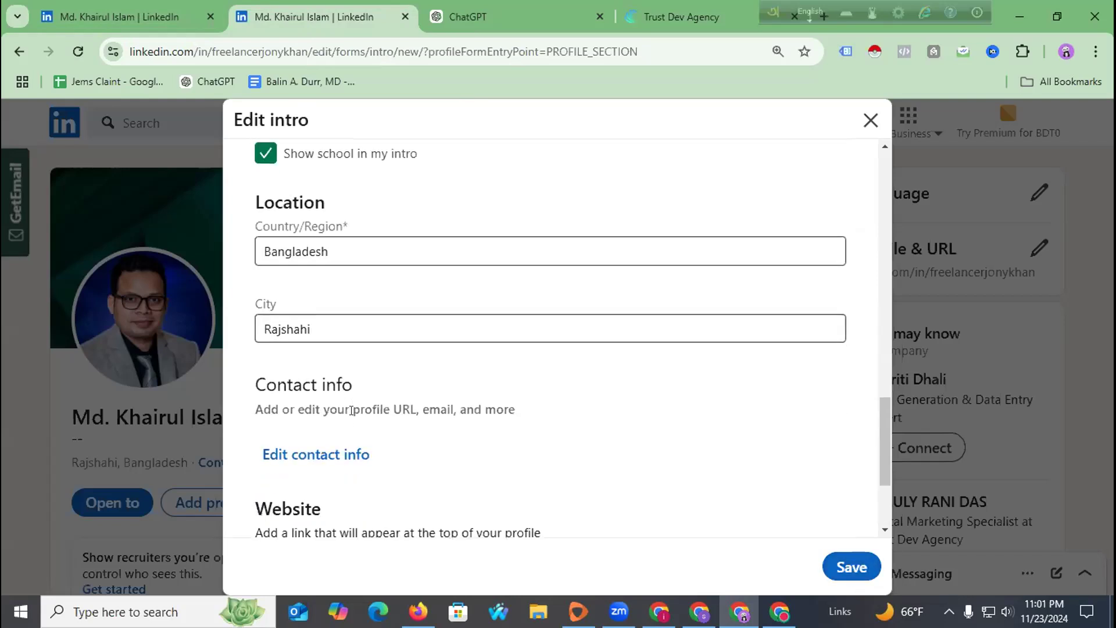
scroll(347, 429, up, 10)
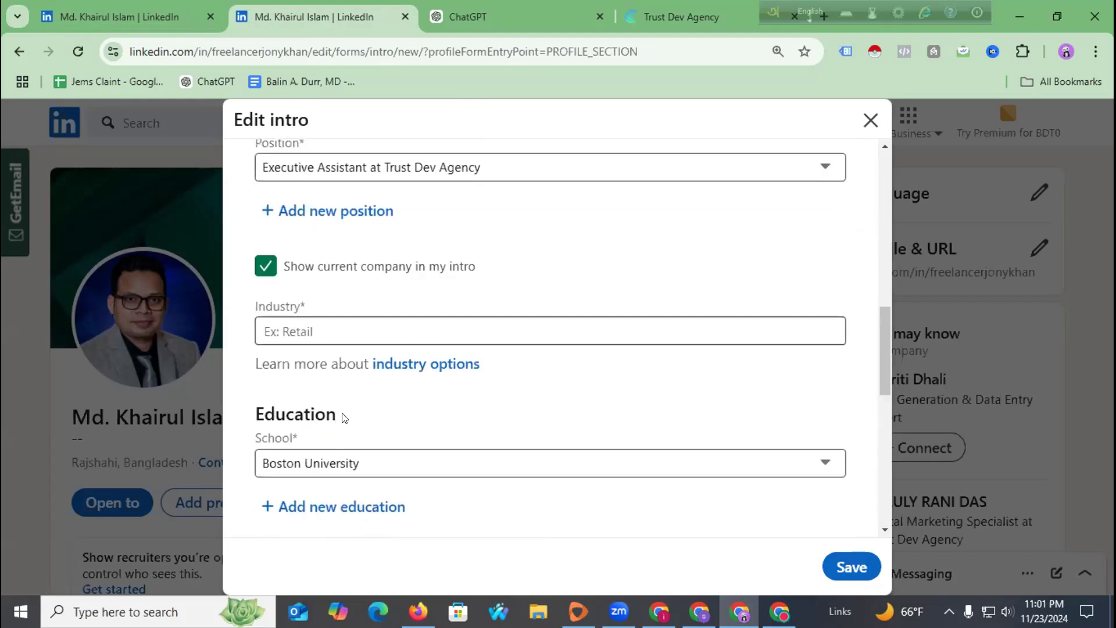
scroll(346, 407, up, 6)
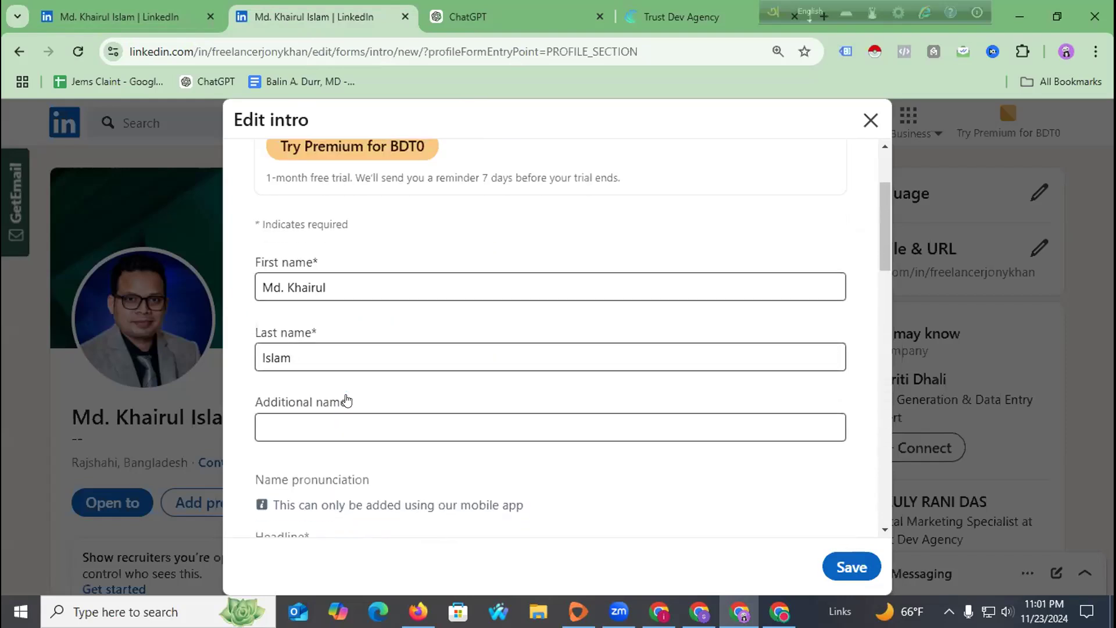
Replace the '--' headline with 'Brand Promoter || Business Growth Expert || Lead Expert || Virtual Assistant' and select it.
scroll(303, 326, down, 4)
click(367, 314)
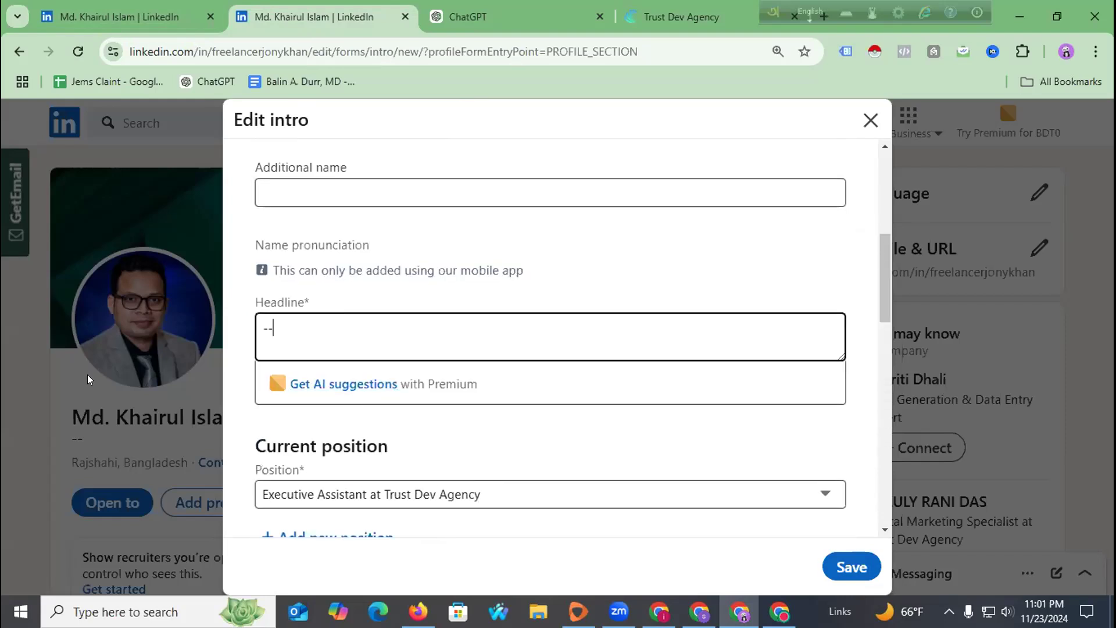
drag(307, 324, 238, 336)
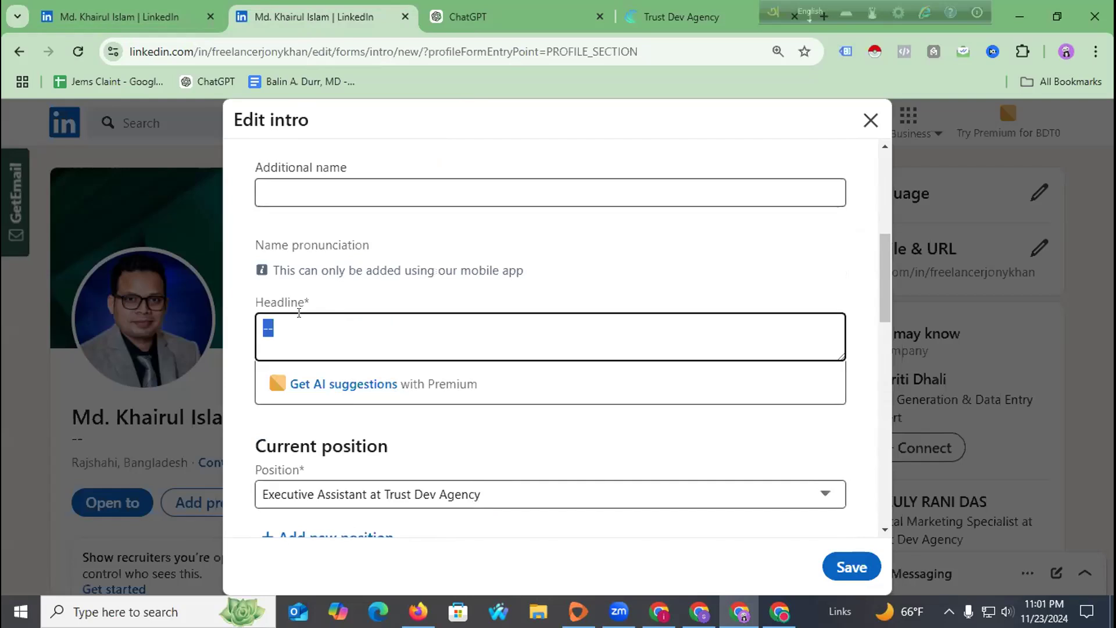
text(Bra)
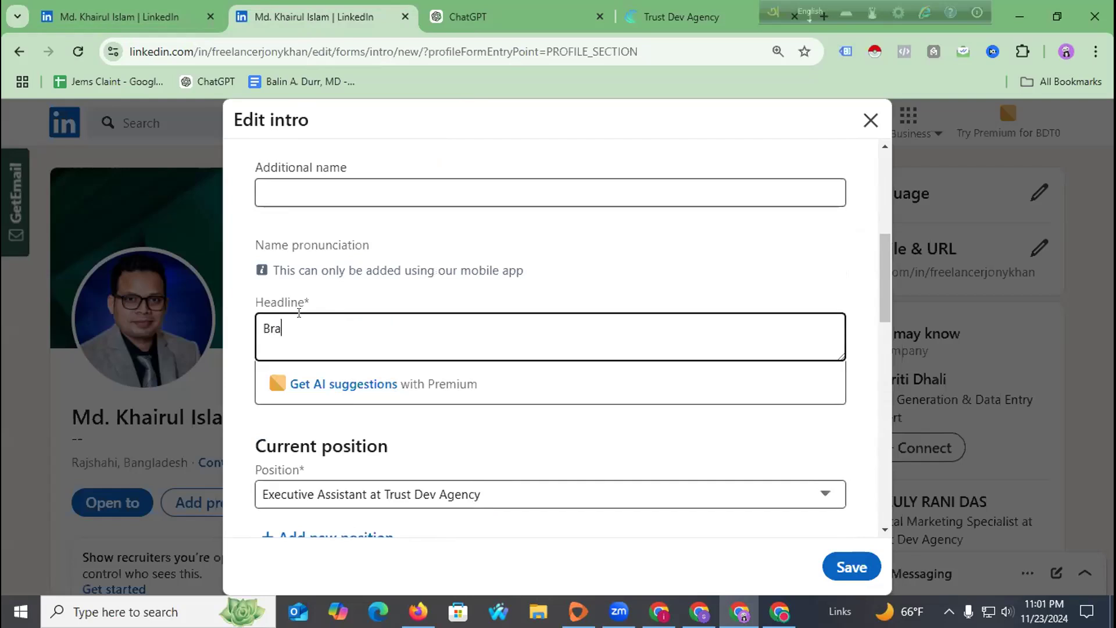
text(nd Promoter || Bus)
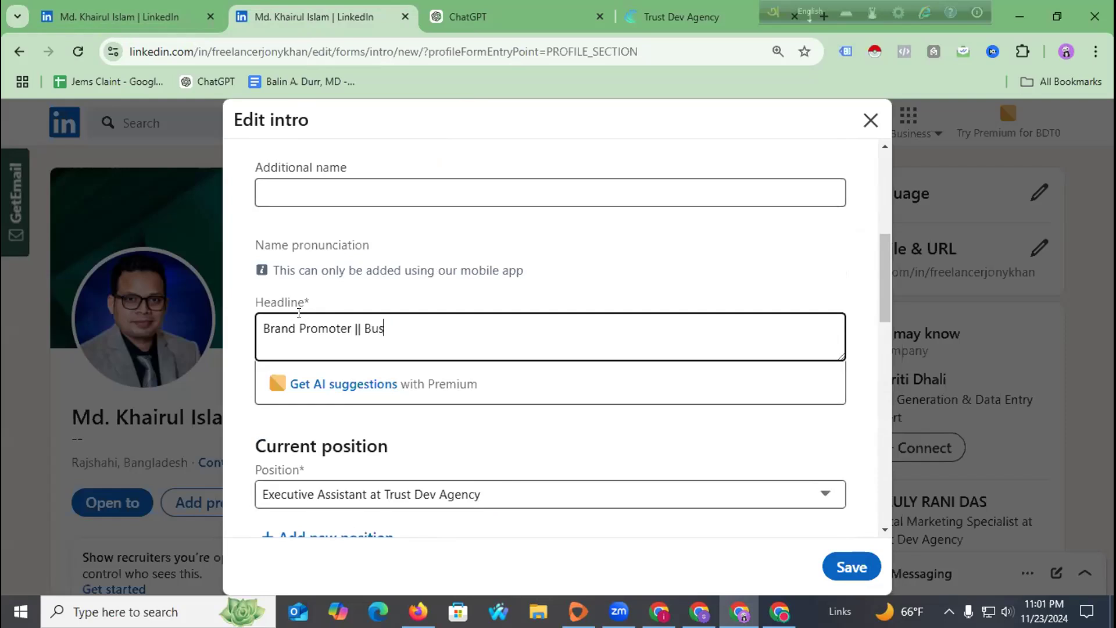
text(iness Growth)
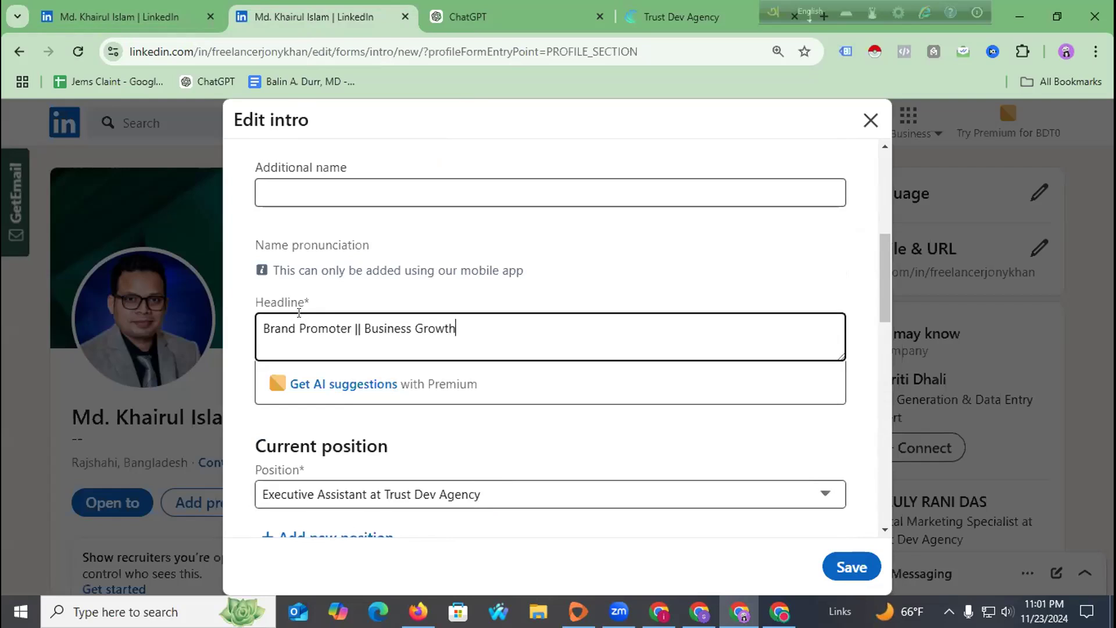
text( Exp)
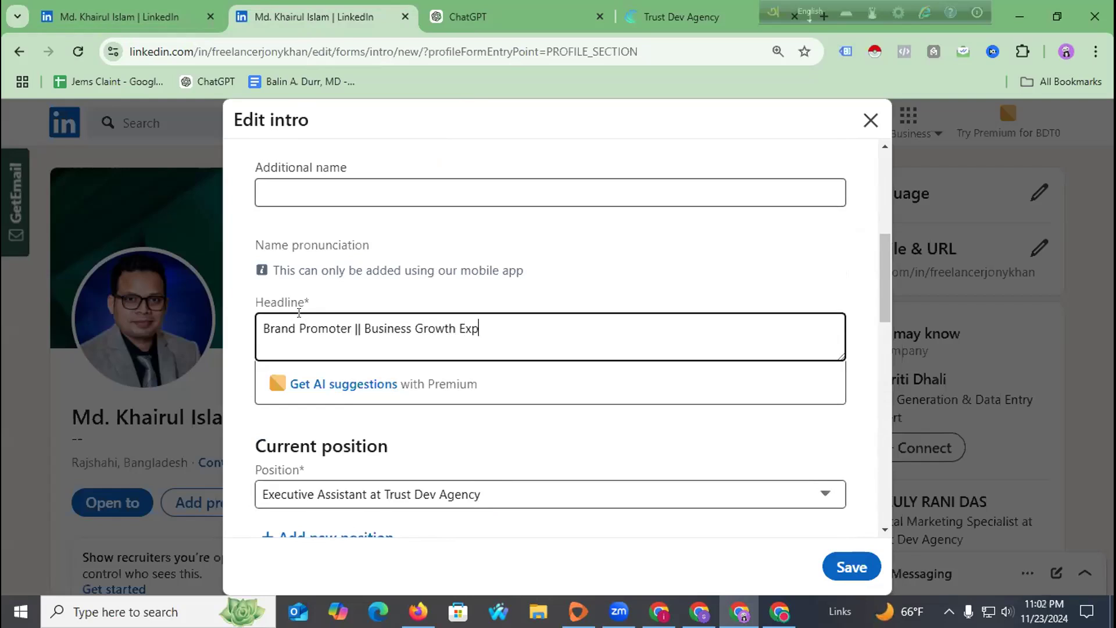
text(ert || Lead Expert ||)
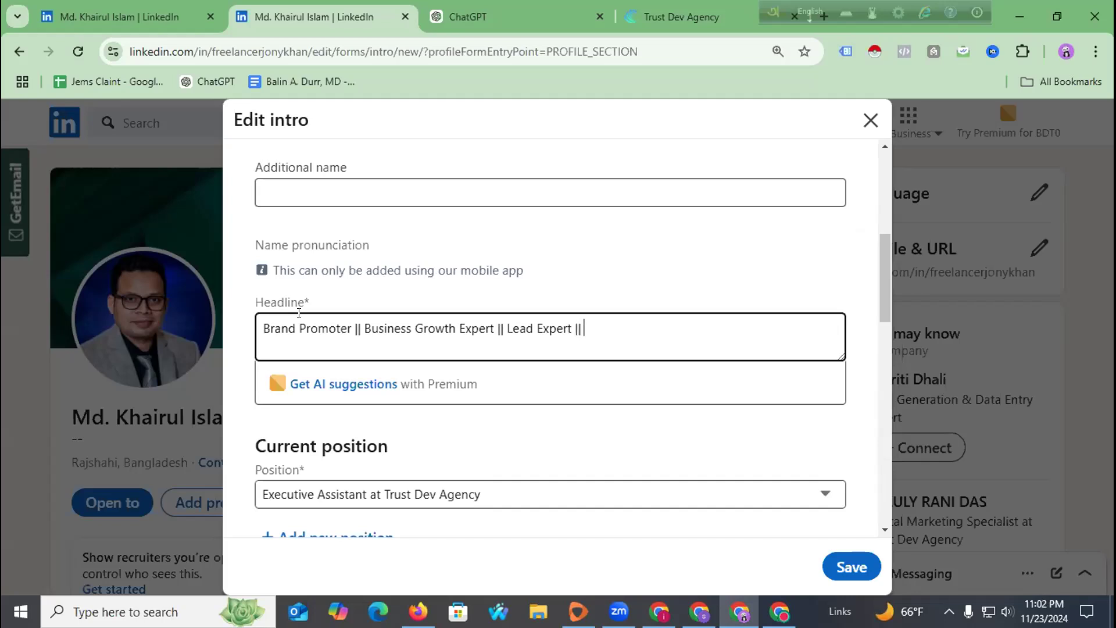
text( Virtual Assistant)
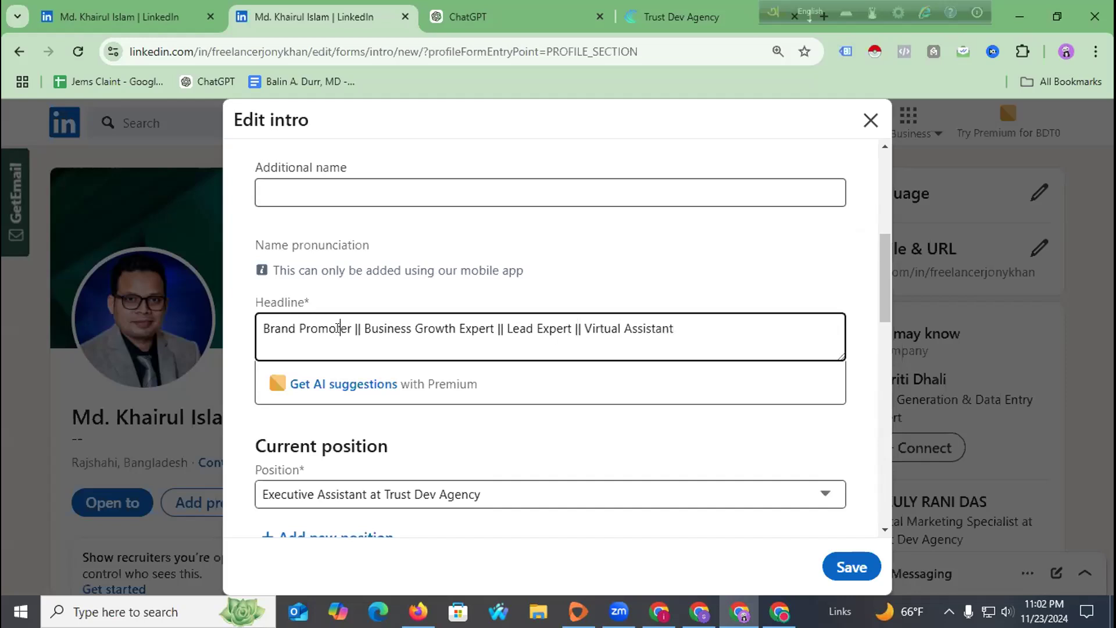
key(ctrl+a)
key(ctrl+c)
Send ChatGPT the headline followed by 'use this and make another 10'.
click(501, 13)
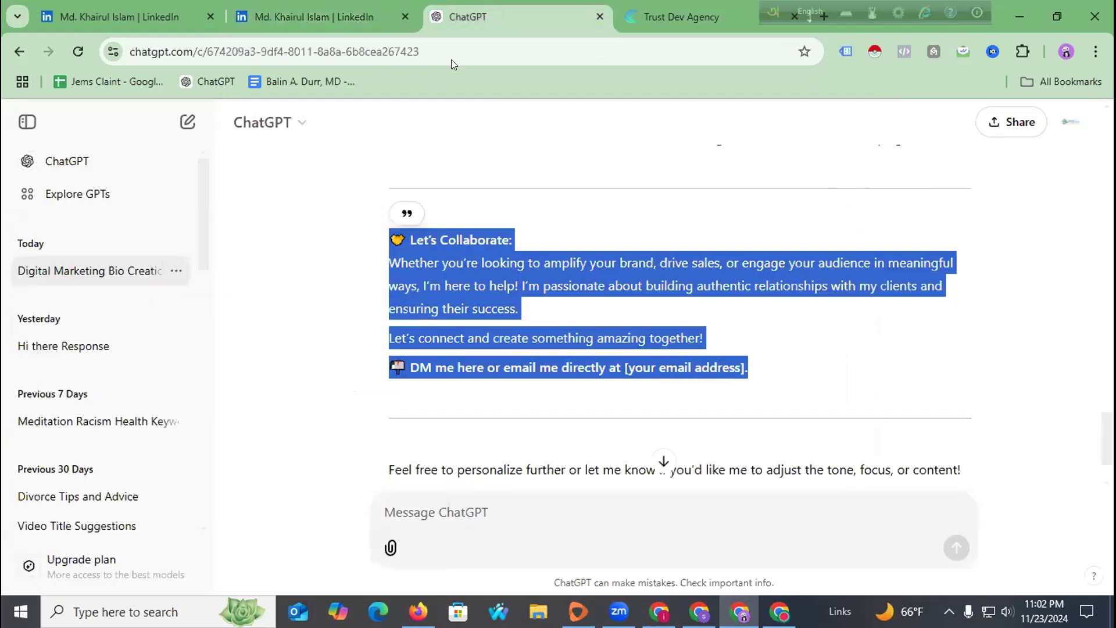
click(419, 496)
key(ctrl+v)
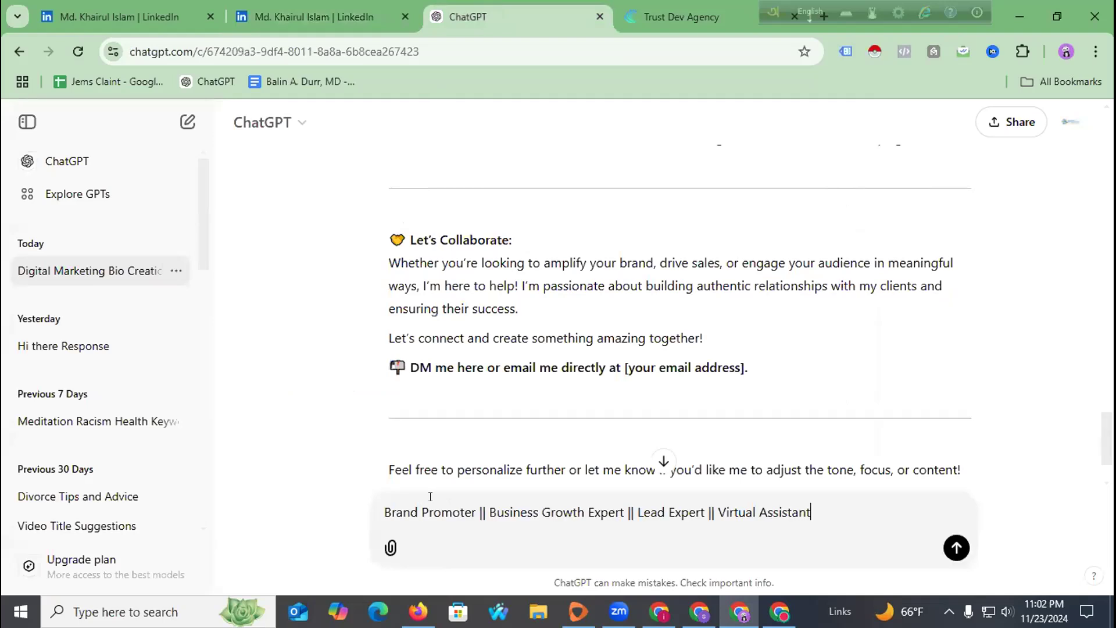
text(sue th)
key(BackSpace)
key(BackSpace)
key(BackSpace)
key(BackSpace)
key(BackSpace)
key(BackSpace)
text(use this and make)
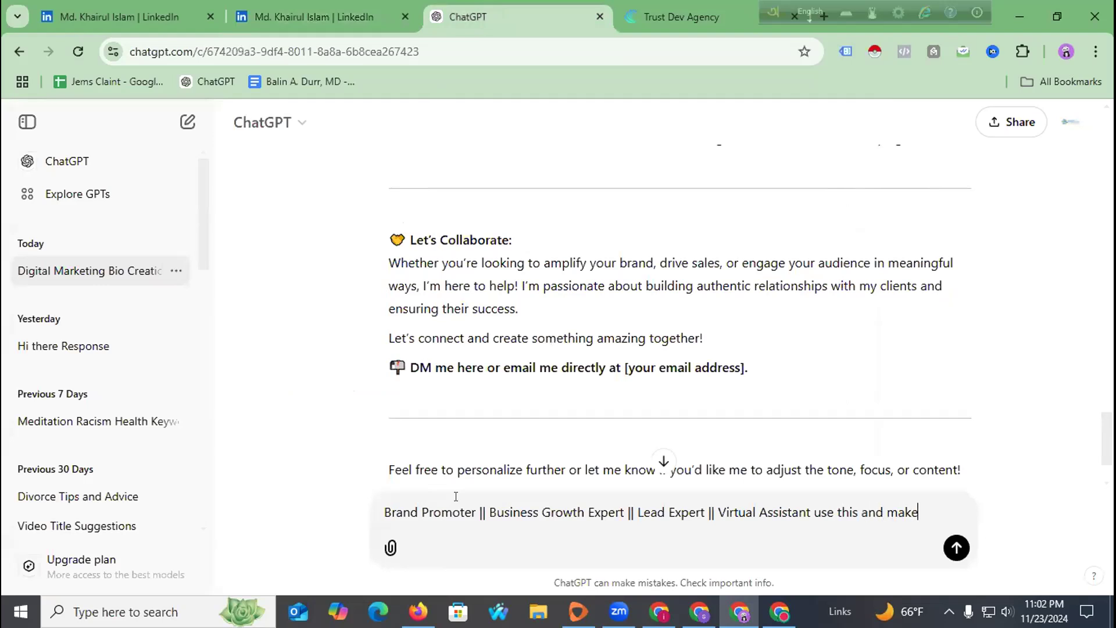
text( another )
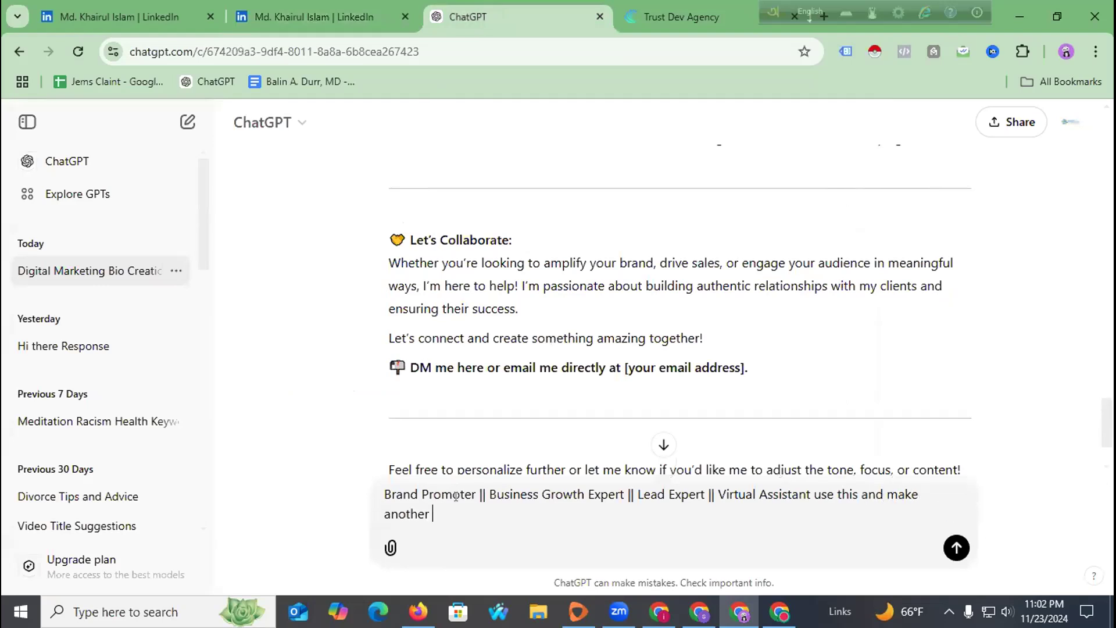
text(10)
key(Return)
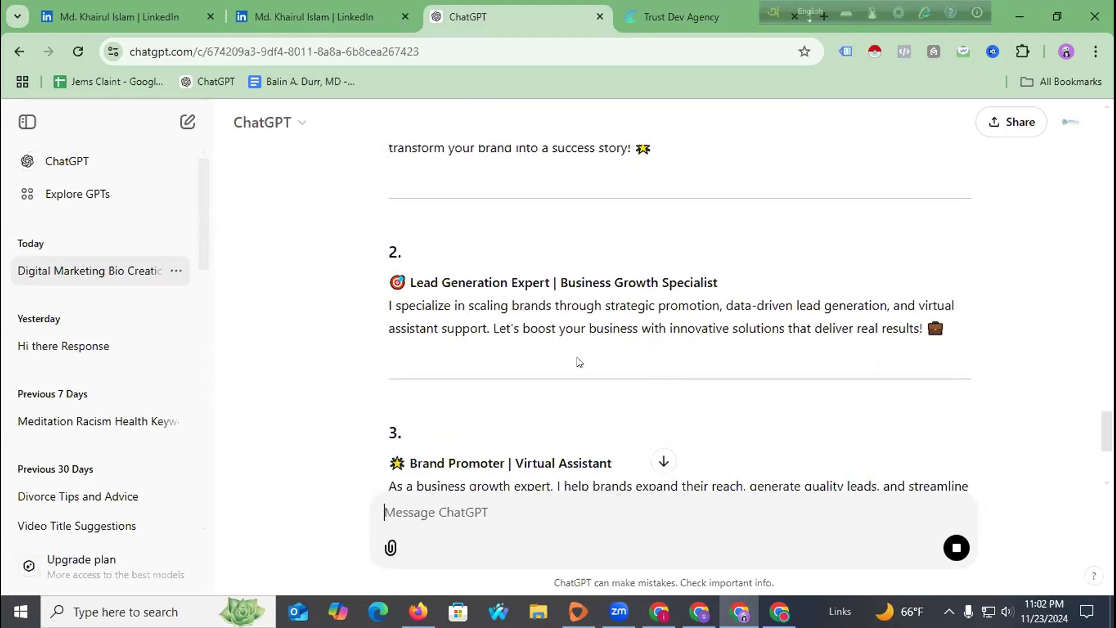
Read through ChatGPT's ten headline options, then return to the LinkedIn intro editor.
scroll(640, 312, up, 3)
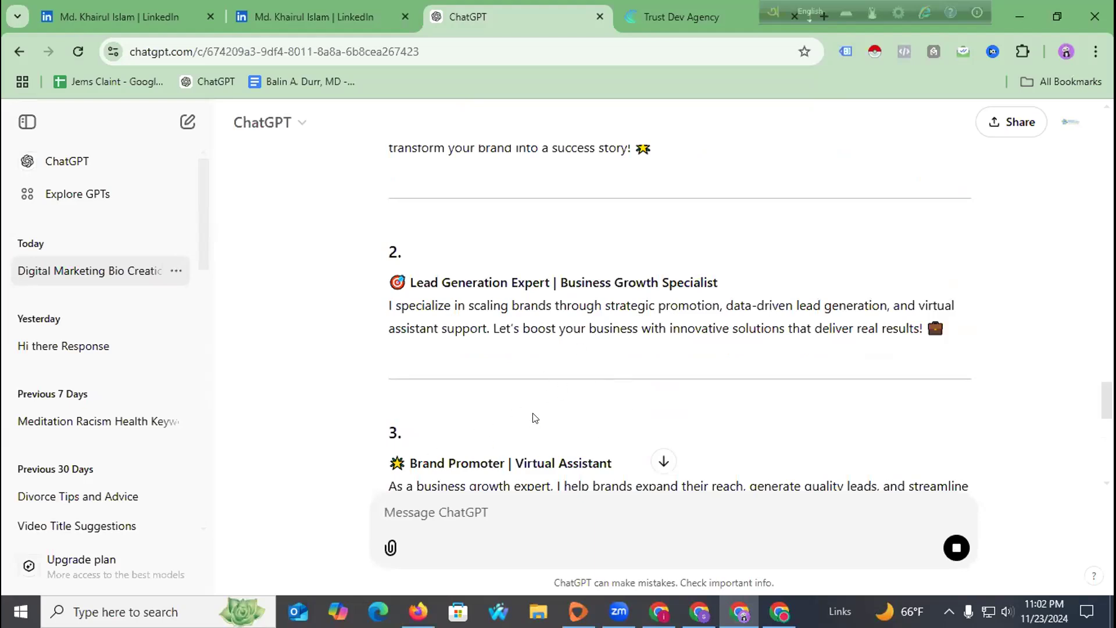
scroll(505, 372, up, 5)
scroll(453, 385, down, 10)
scroll(479, 378, down, 5)
scroll(480, 372, down, 8)
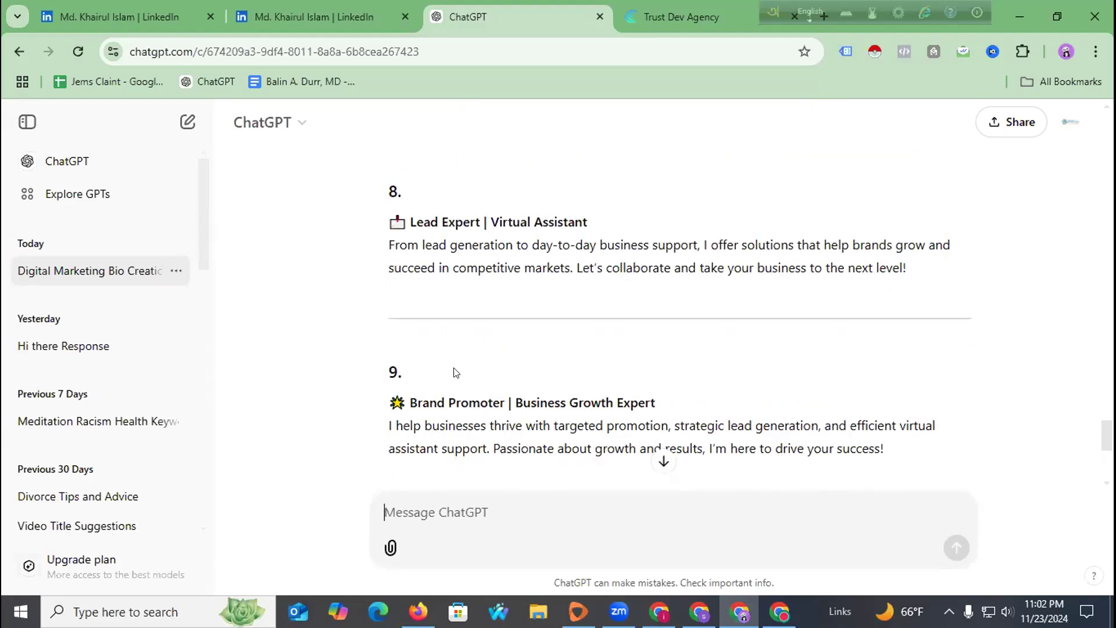
scroll(454, 375, down, 6)
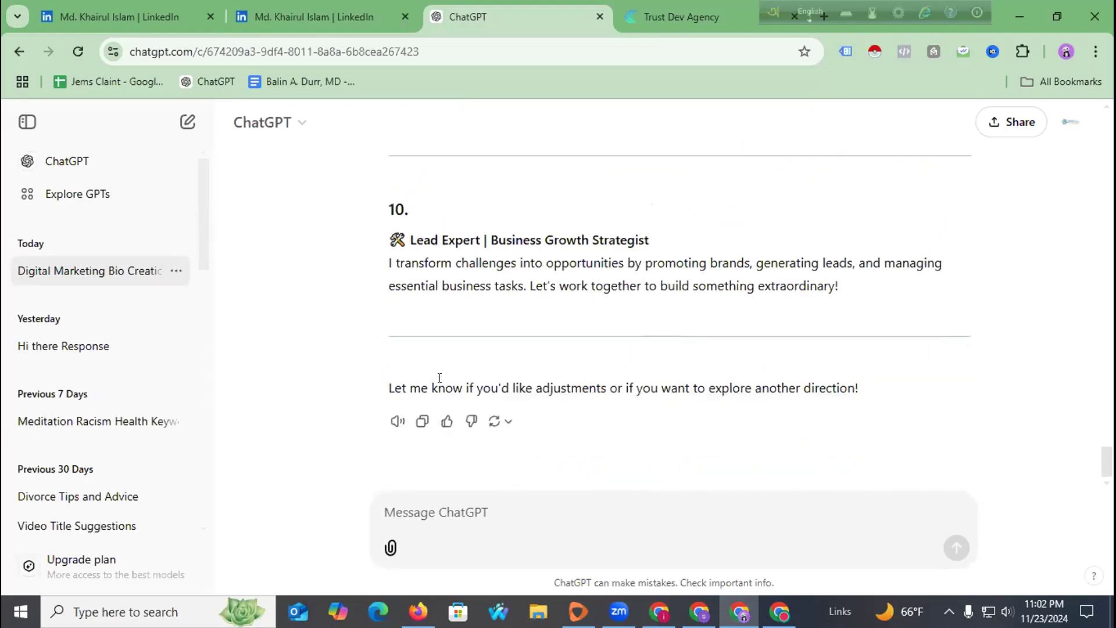
click(344, 3)
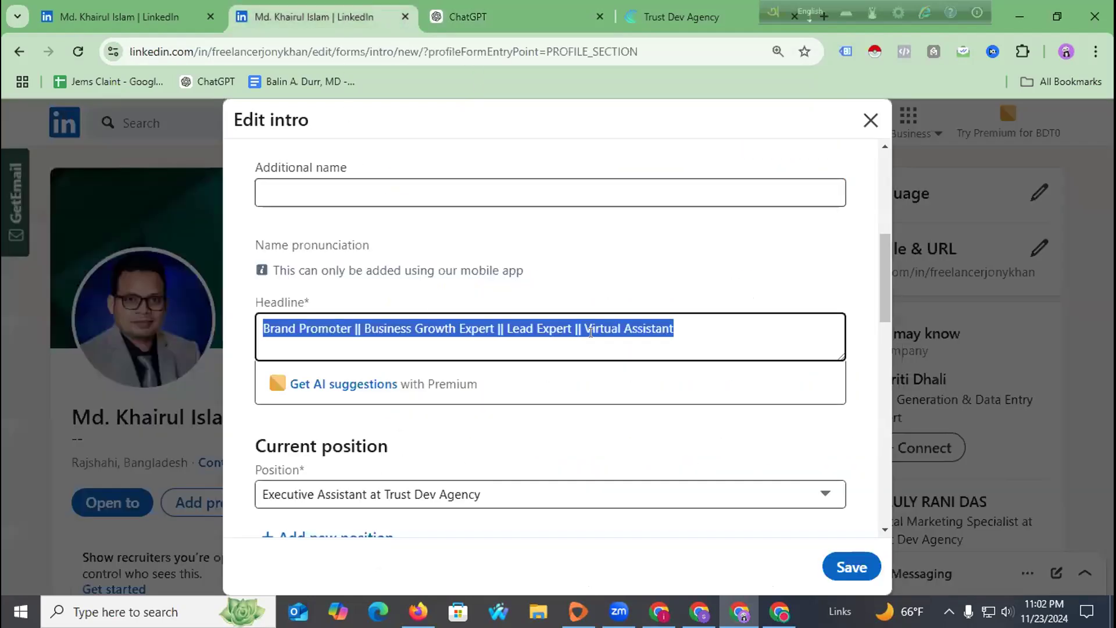
Copy the star, inbox-tray and tools emojis from ChatGPT's suggestions 8 to 10.
click(512, 12)
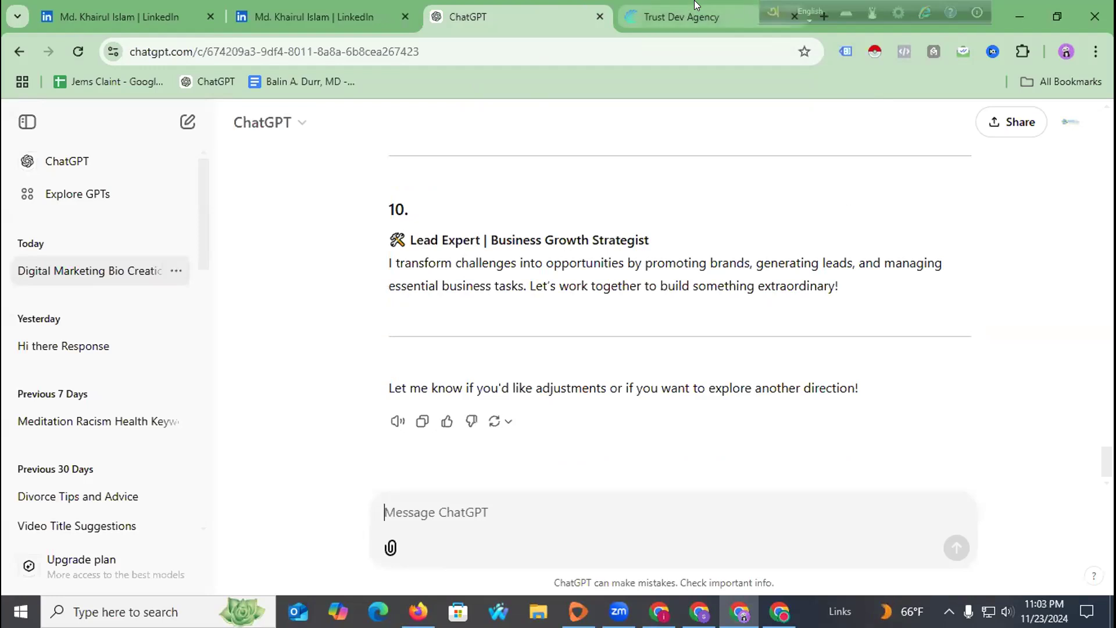
scroll(385, 256, up, 5)
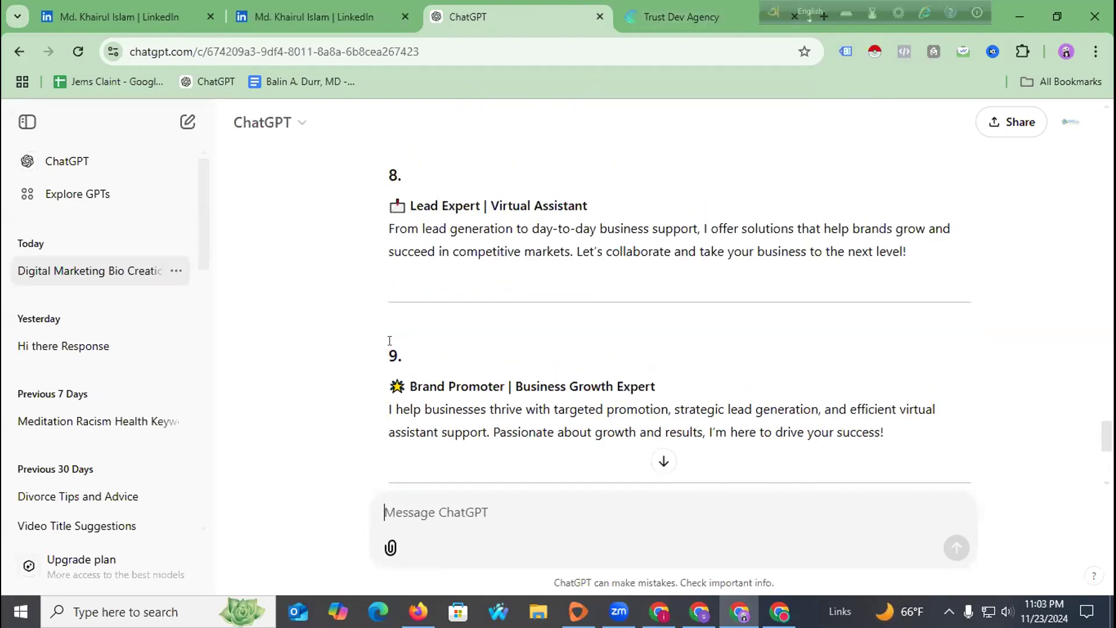
drag(389, 386, 400, 379)
drag(386, 207, 399, 205)
scroll(523, 360, down, 5)
drag(391, 232, 401, 234)
key(super+c)
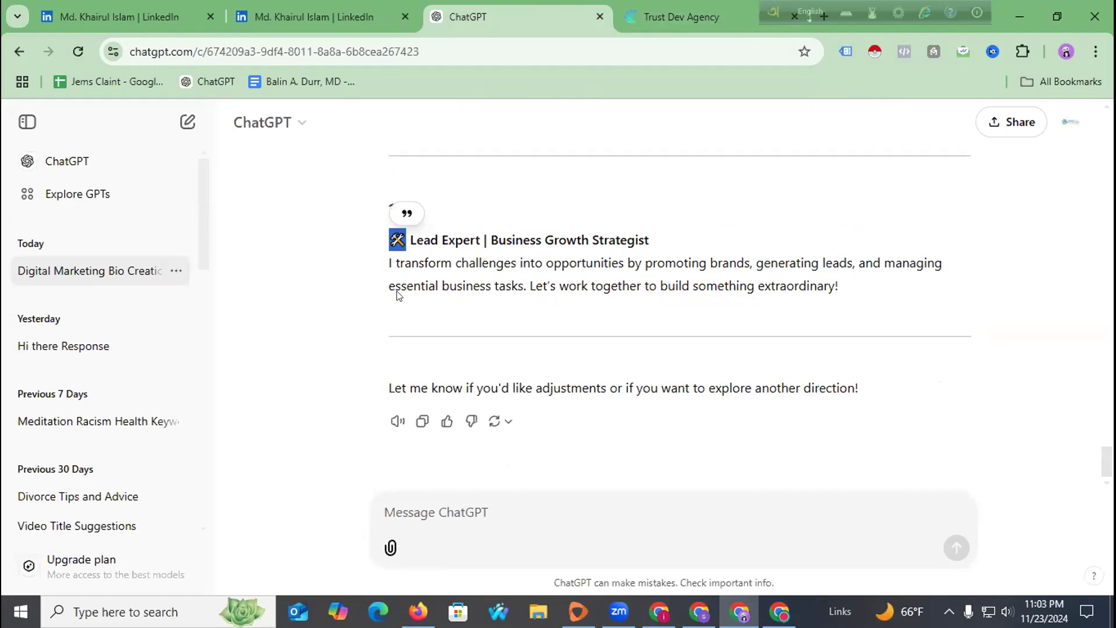
scroll(399, 295, up, 8)
scroll(400, 294, up, 3)
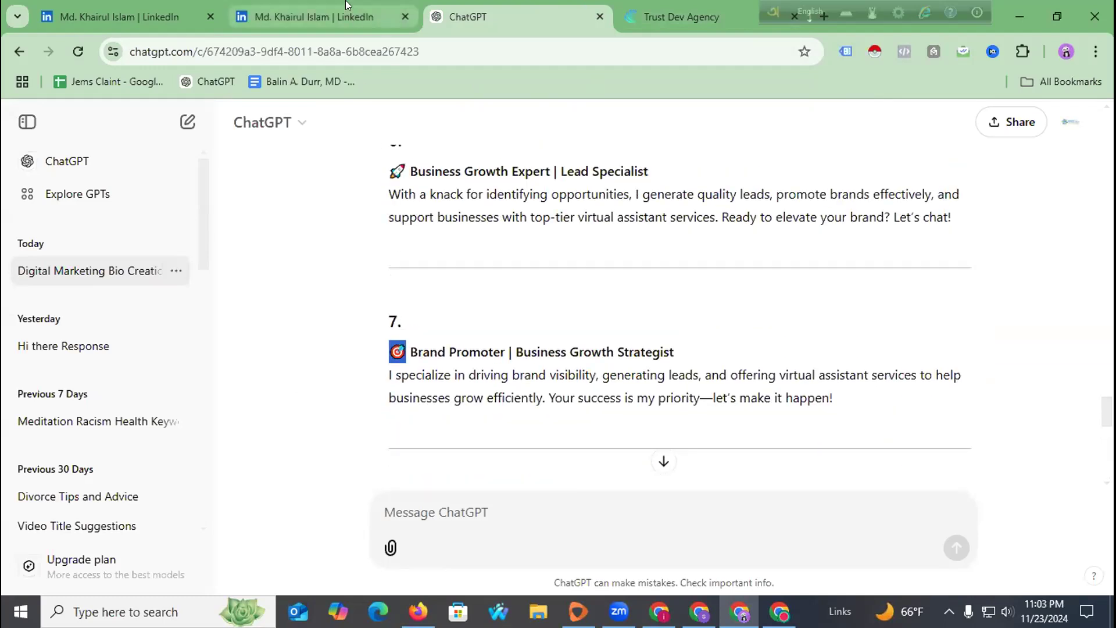
Insert emojis before Brand Promoter, Business Growth Expert, Lead Expert and Virtual Assistant in the headline.
key(ctrl+shift+Tab)
click(299, 328)
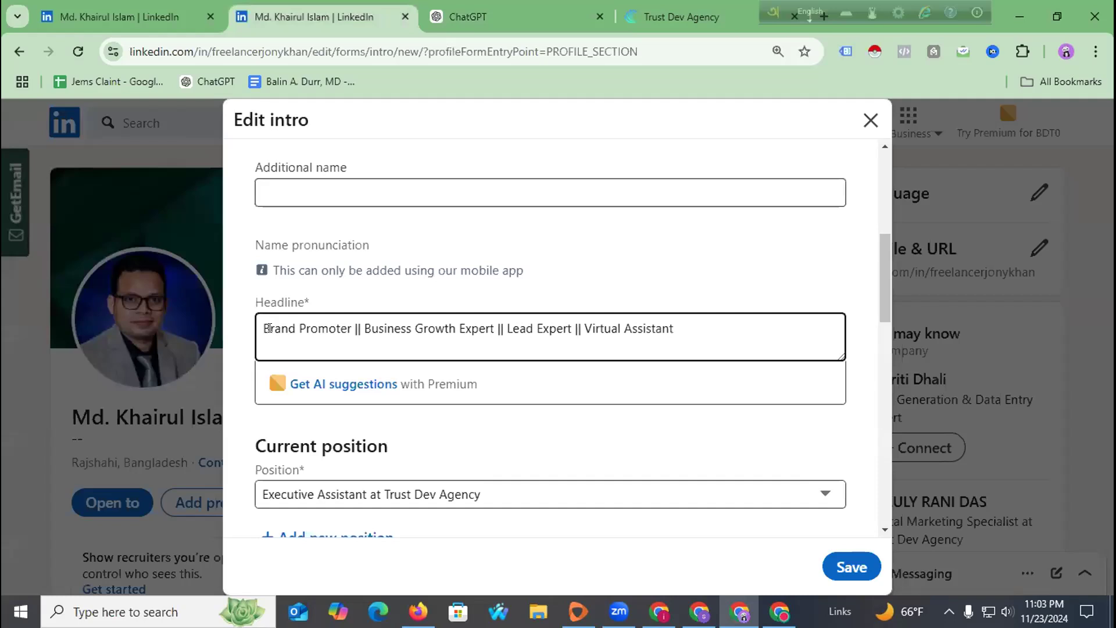
key(super+v)
click(317, 216)
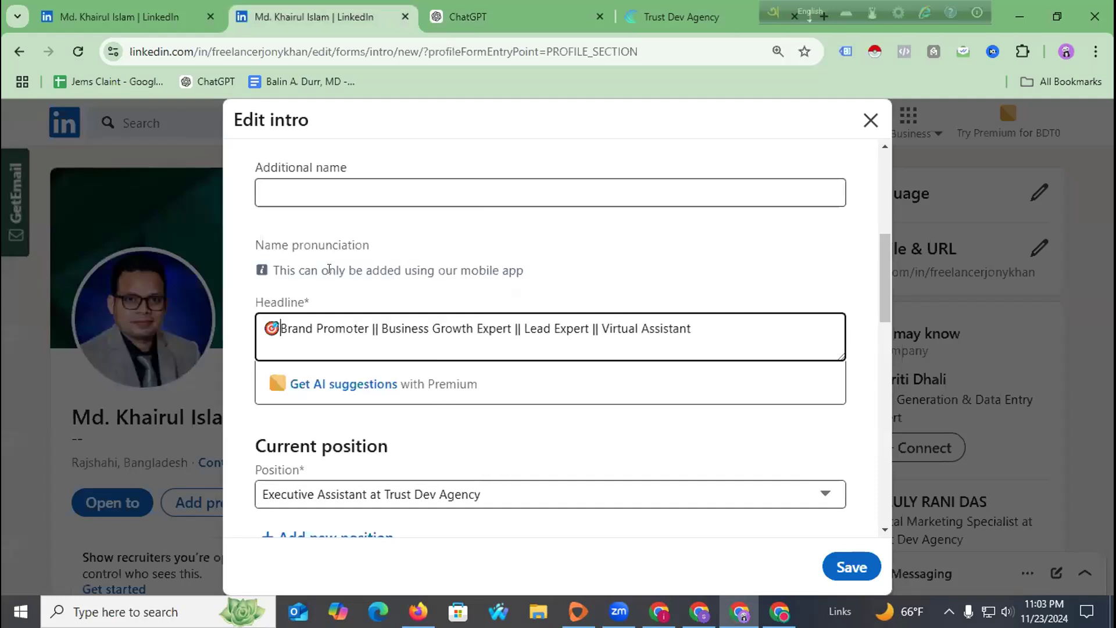
key(super+v)
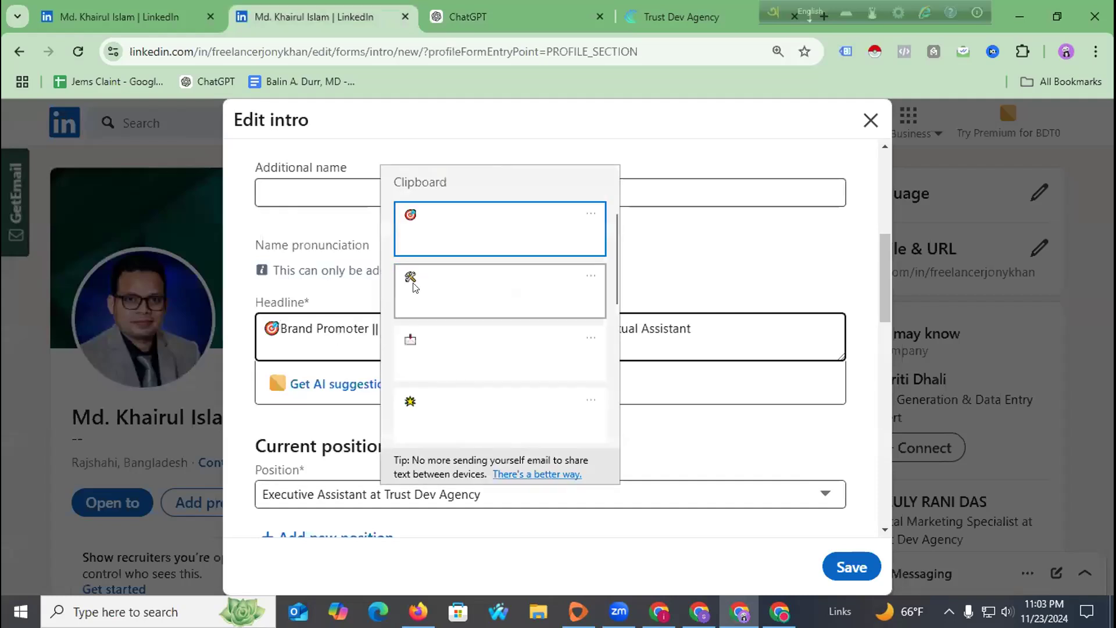
click(415, 286)
click(537, 326)
key(super+v)
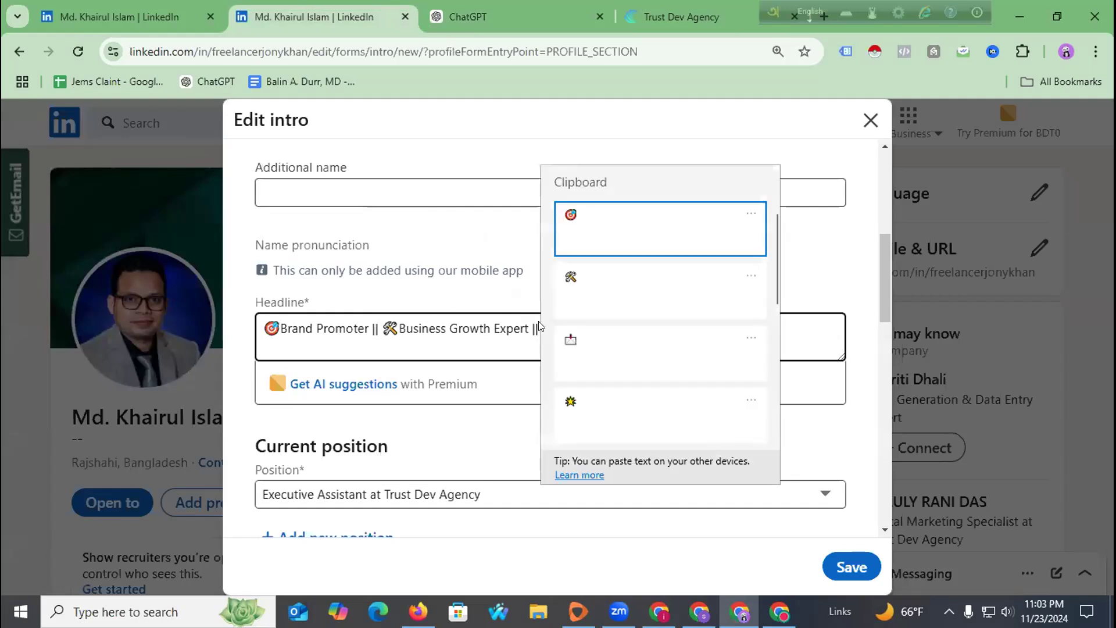
click(583, 347)
click(635, 329)
key(super+v)
click(649, 401)
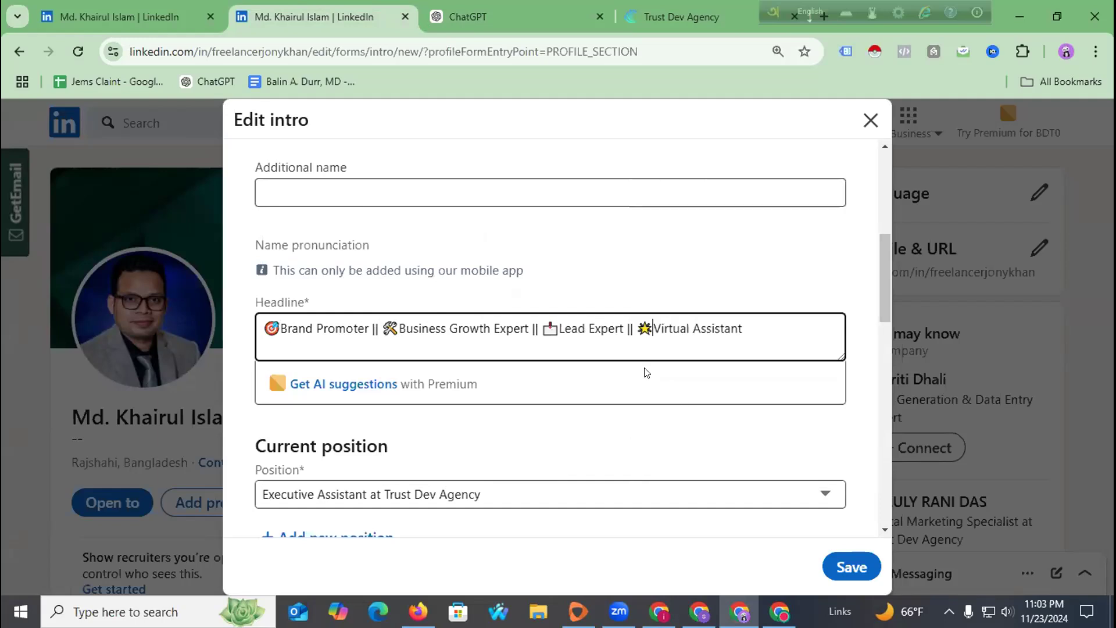
scroll(590, 346, up, 3)
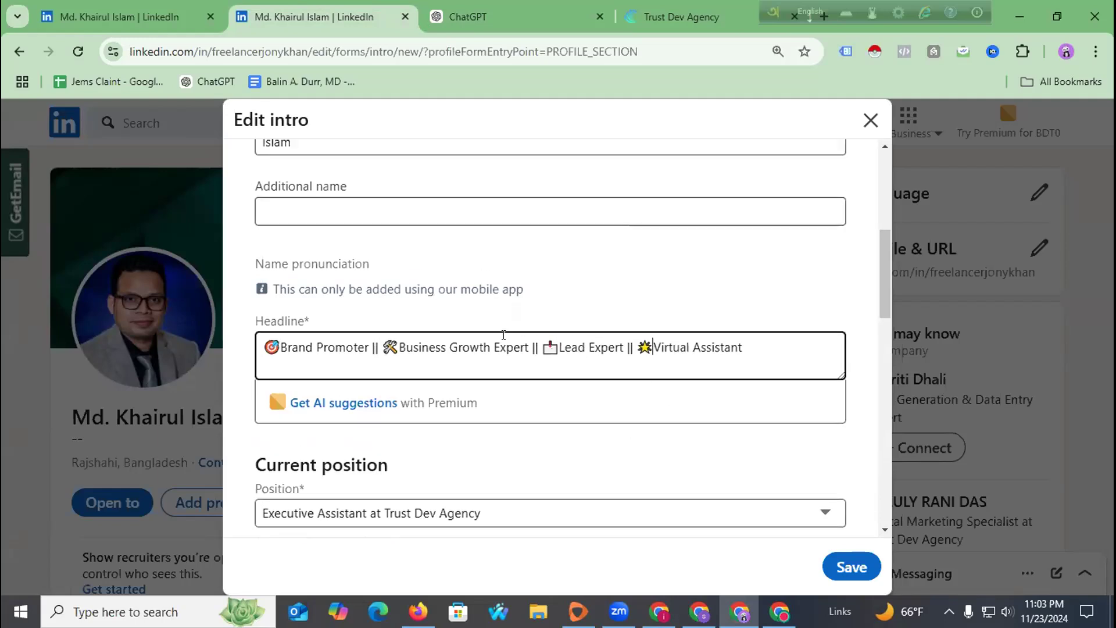
Try saving the intro, then test 'Brand Promoter' and 'Vir' entries in the required Industry field.
scroll(447, 351, up, 3)
scroll(448, 361, up, 1)
scroll(592, 379, down, 5)
scroll(591, 378, down, 10)
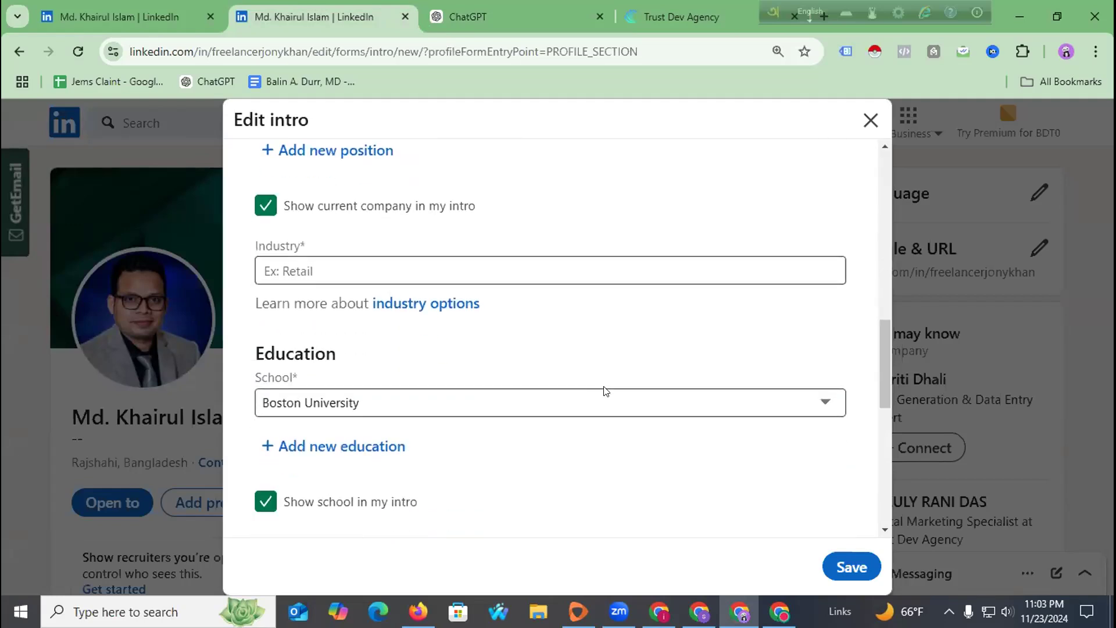
click(847, 563)
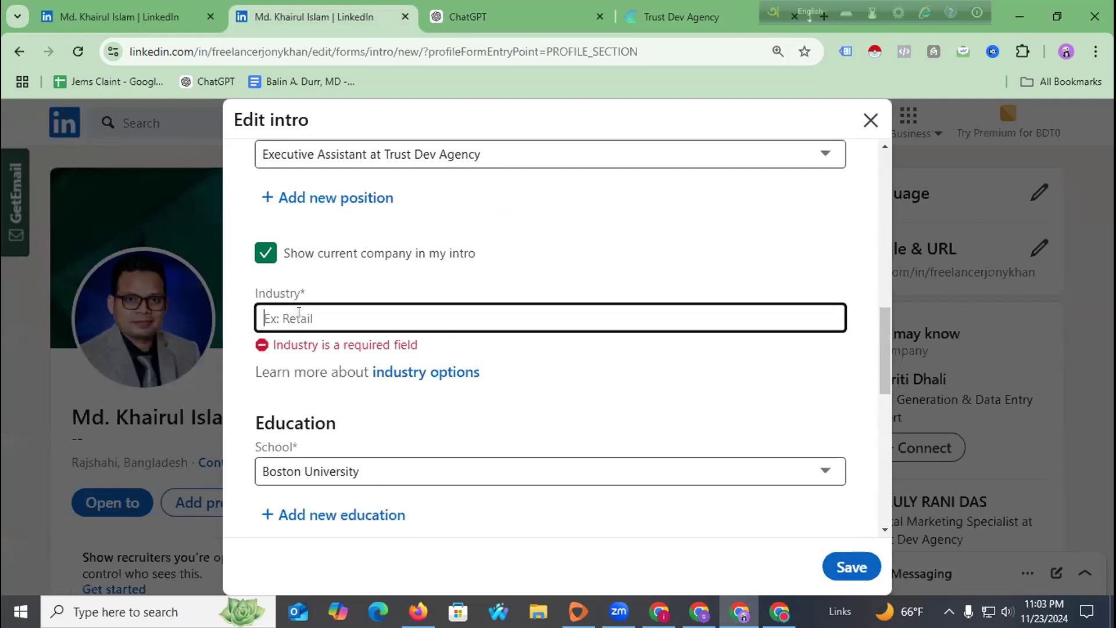
text(Brand)
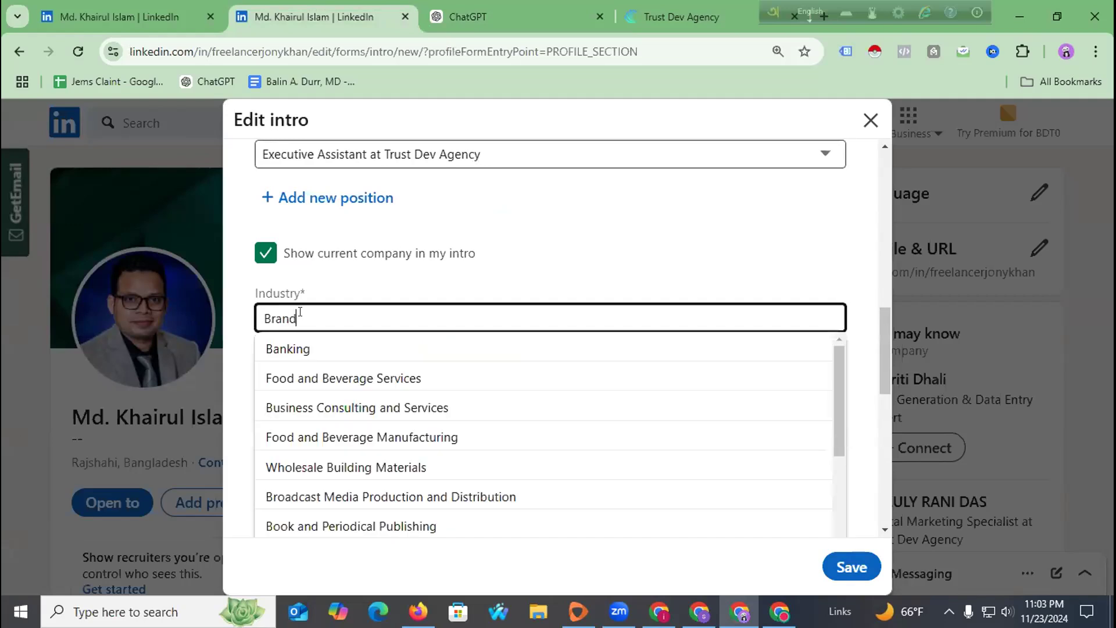
text( Promoter)
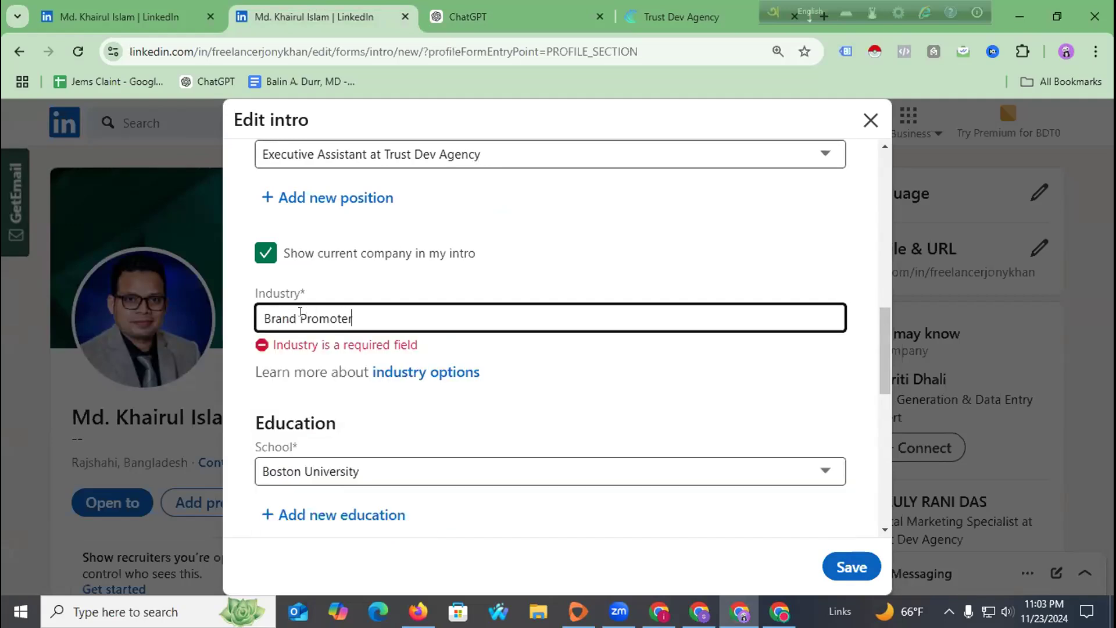
key(BackSpace)
key(BackSpace)
key(BackSpace)
key(BackSpace)
key(BackSpace)
key(BackSpace)
key(BackSpace)
key(BackSpace)
key(BackSpace)
key(BackSpace)
key(BackSpace)
key(BackSpace)
key(BackSpace)
text(Vir)
key(BackSpace)
key(BackSpace)
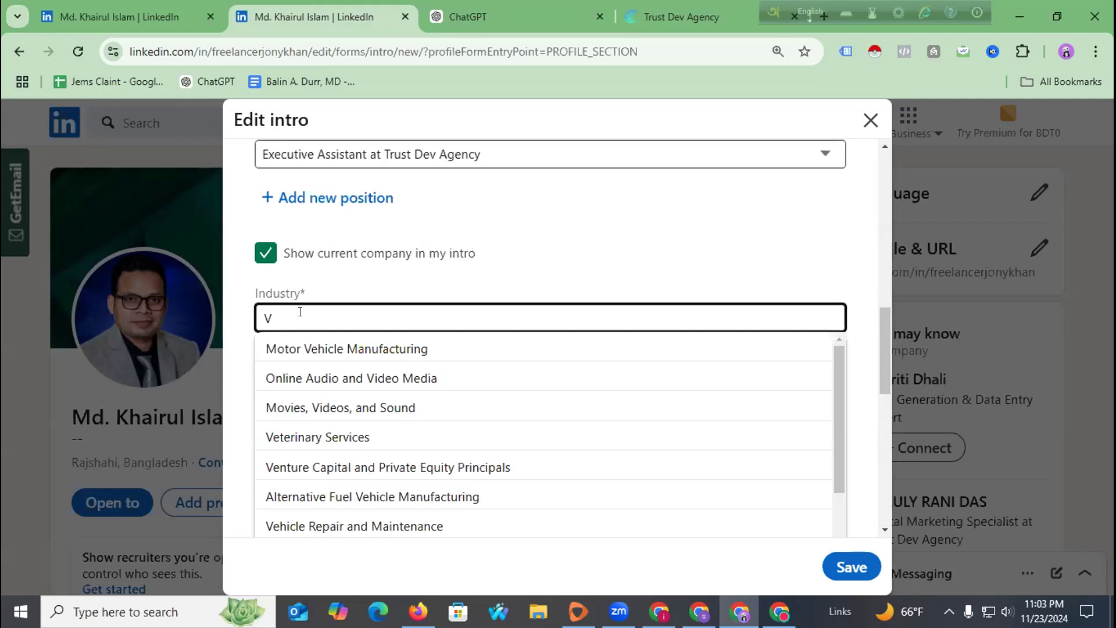
Stop showing current company in the intro, clear Industry, and open the industry options help page.
click(267, 253)
click(308, 319)
key(BackSpace)
text(Virtu)
key(BackSpace)
key(BackSpace)
key(BackSpace)
key(BackSpace)
key(BackSpace)
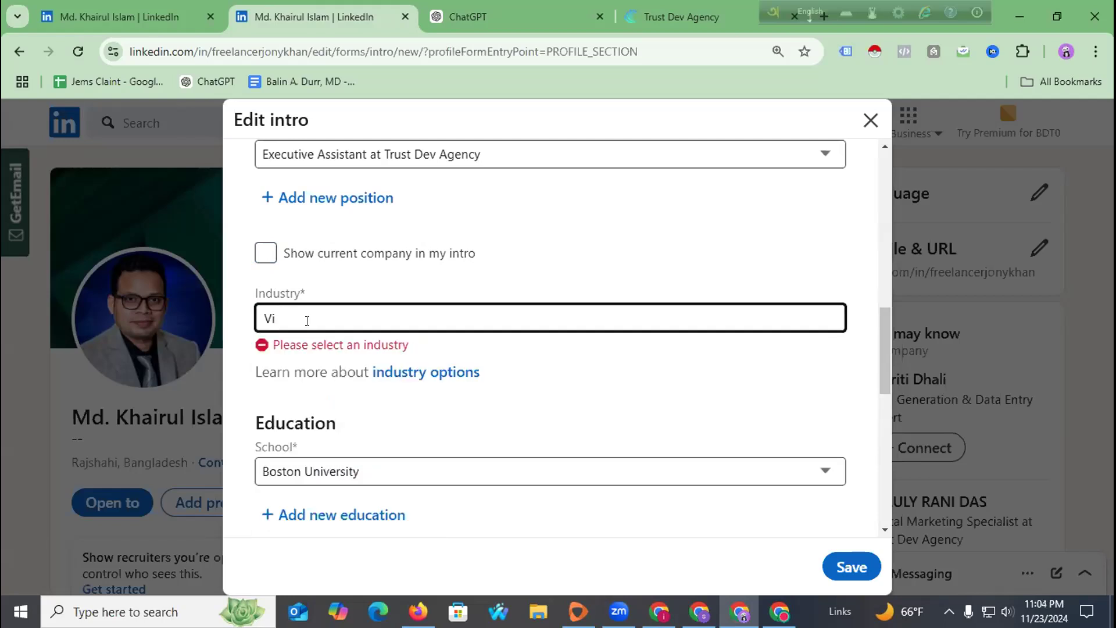
click(649, 393)
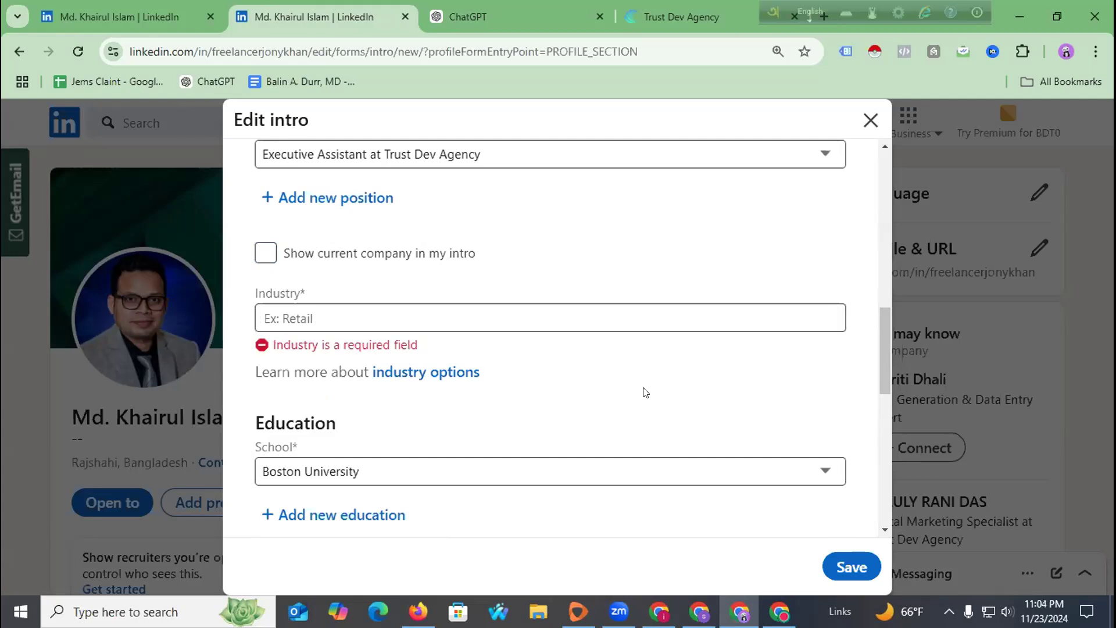
click(460, 373)
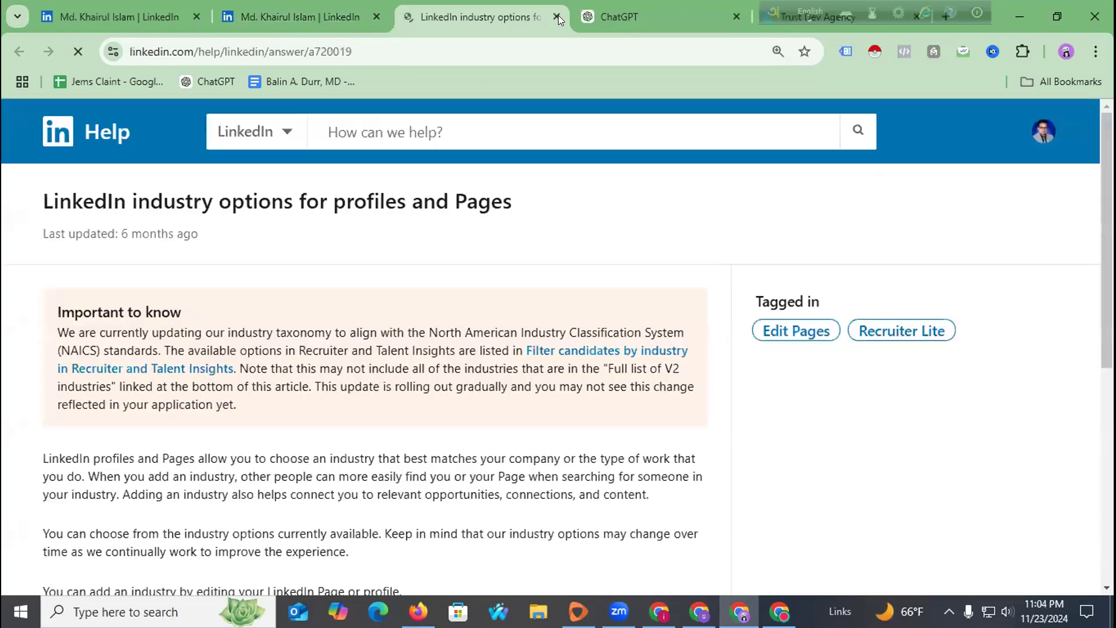
click(567, 16)
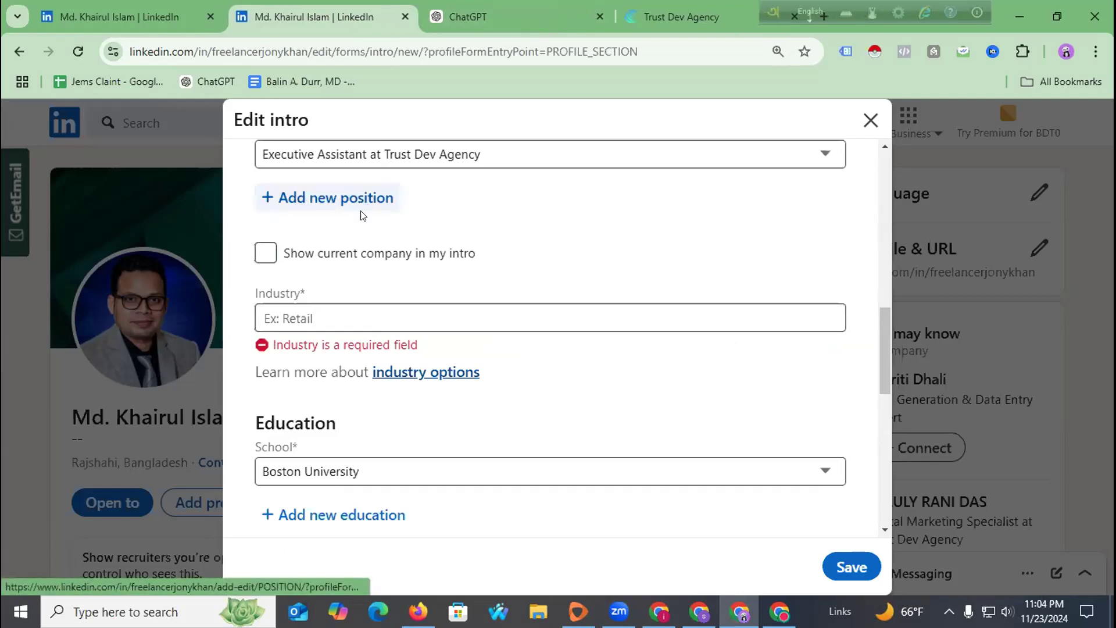
Show the current company in the intro, set industry to Marketing Services, and save.
click(264, 256)
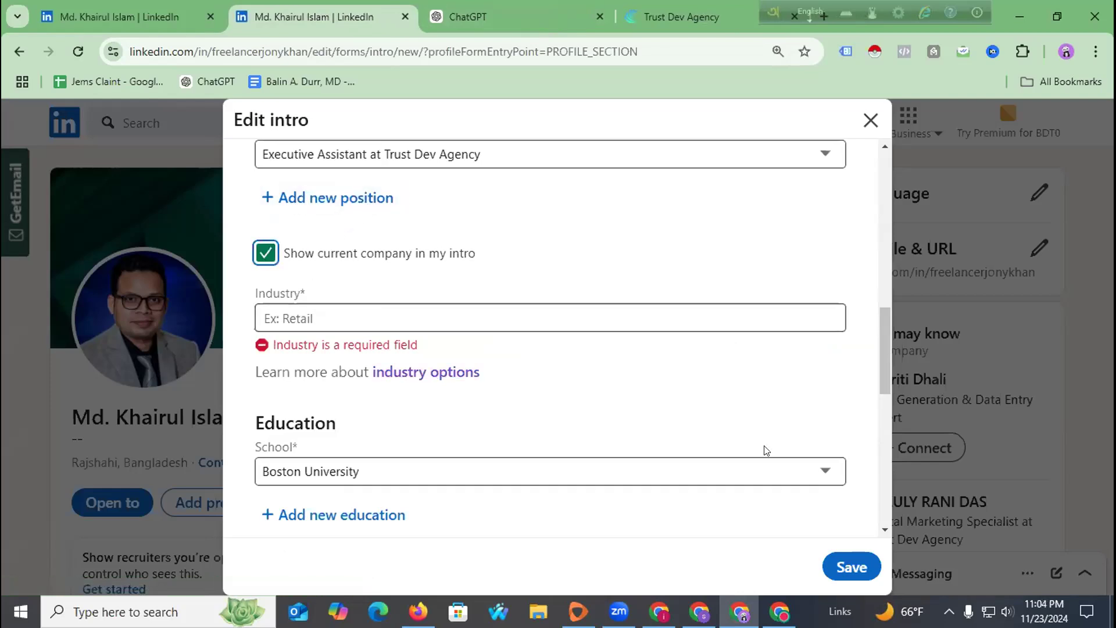
click(839, 568)
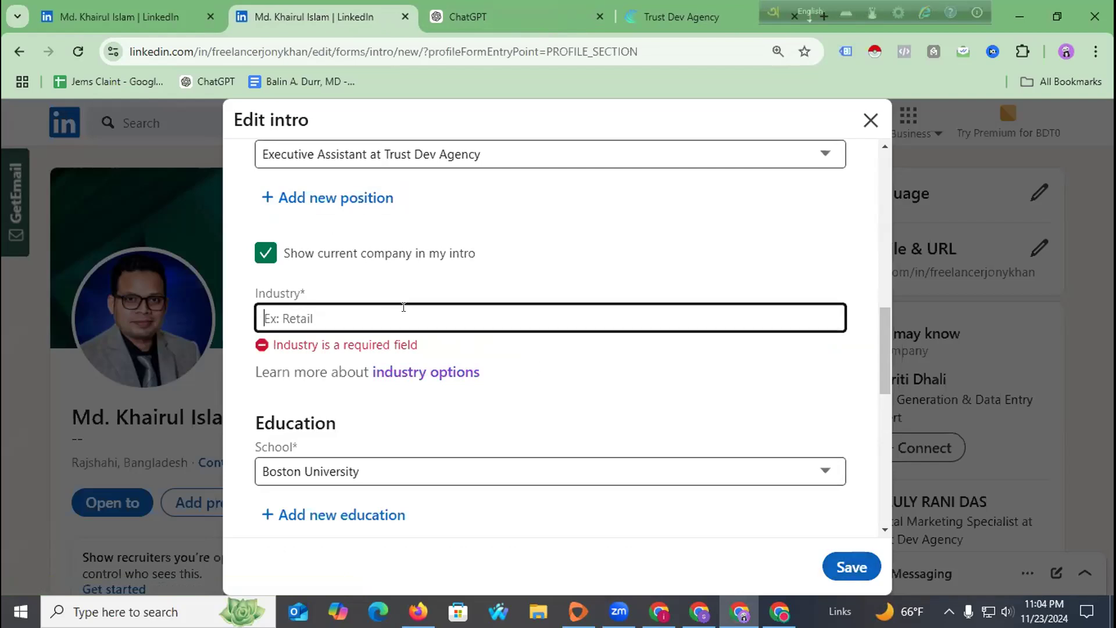
text(Marketing)
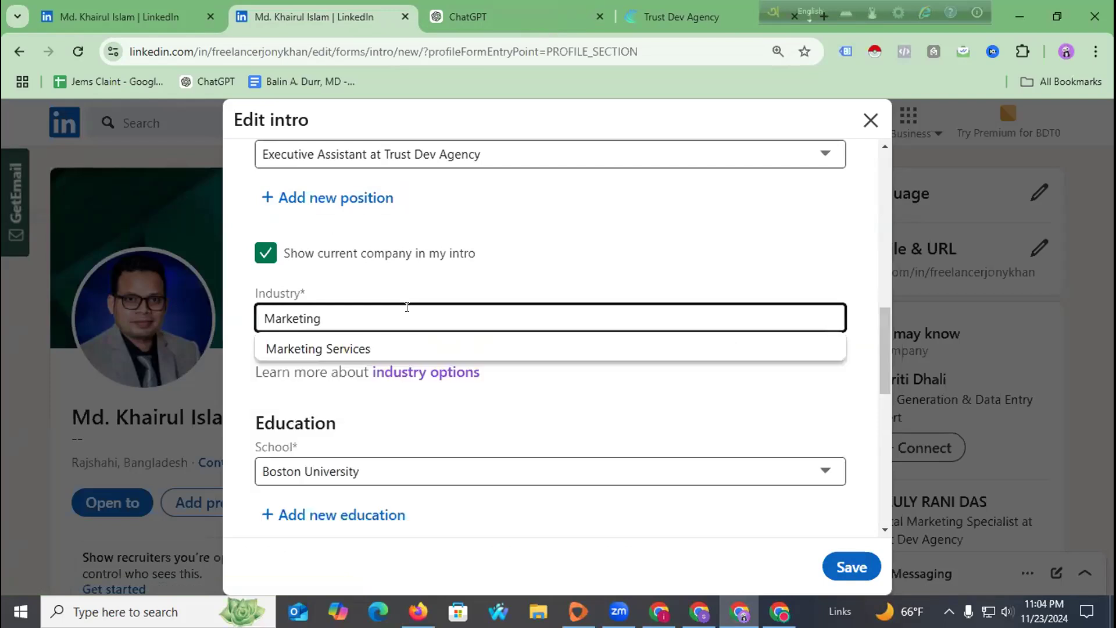
click(414, 348)
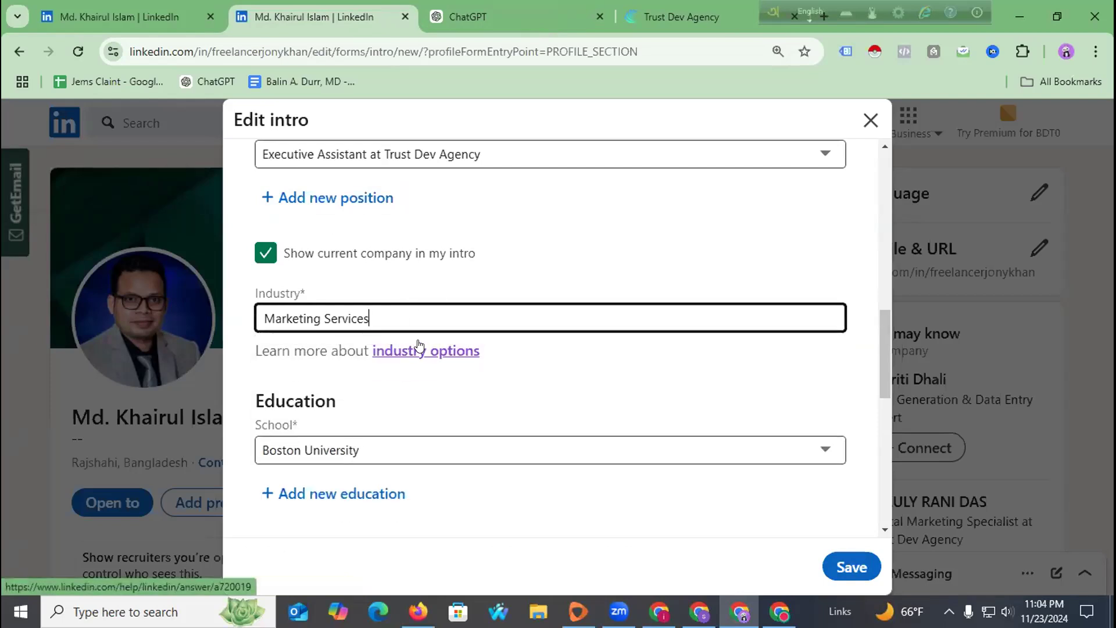
click(850, 569)
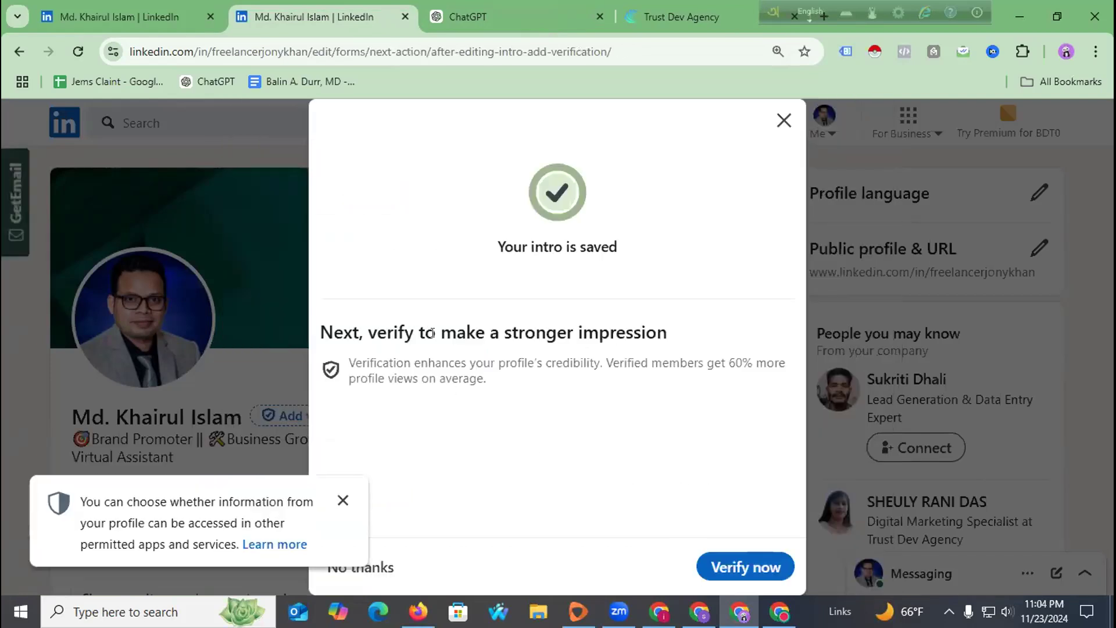
Read the verification benefits, dismiss the profile data access notice, and start identity verification.
drag(530, 329, 700, 334)
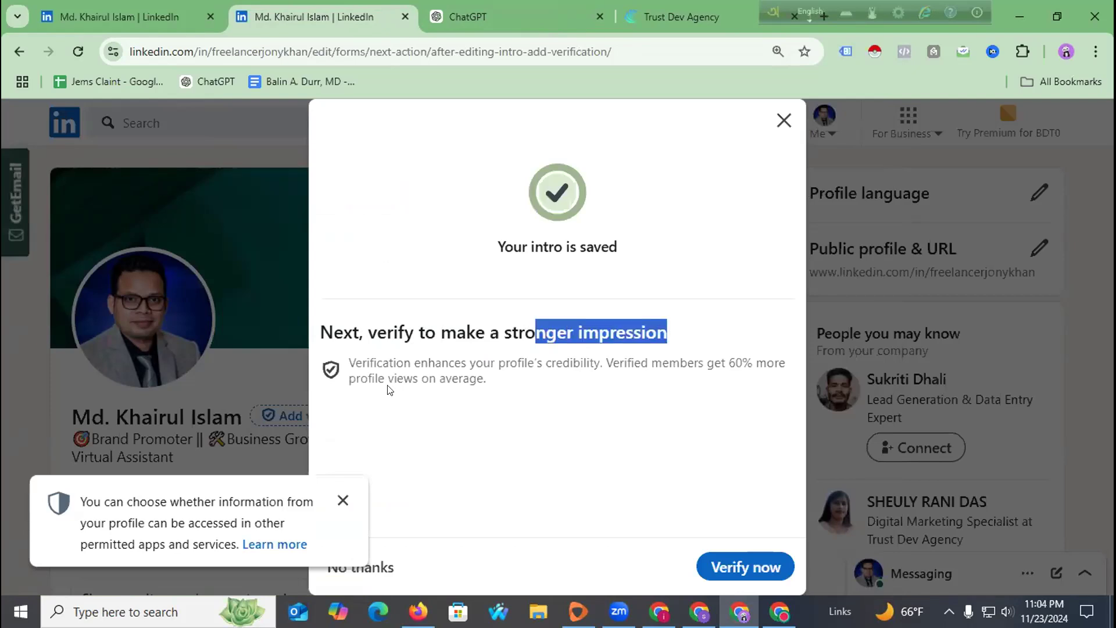
drag(365, 362, 597, 359)
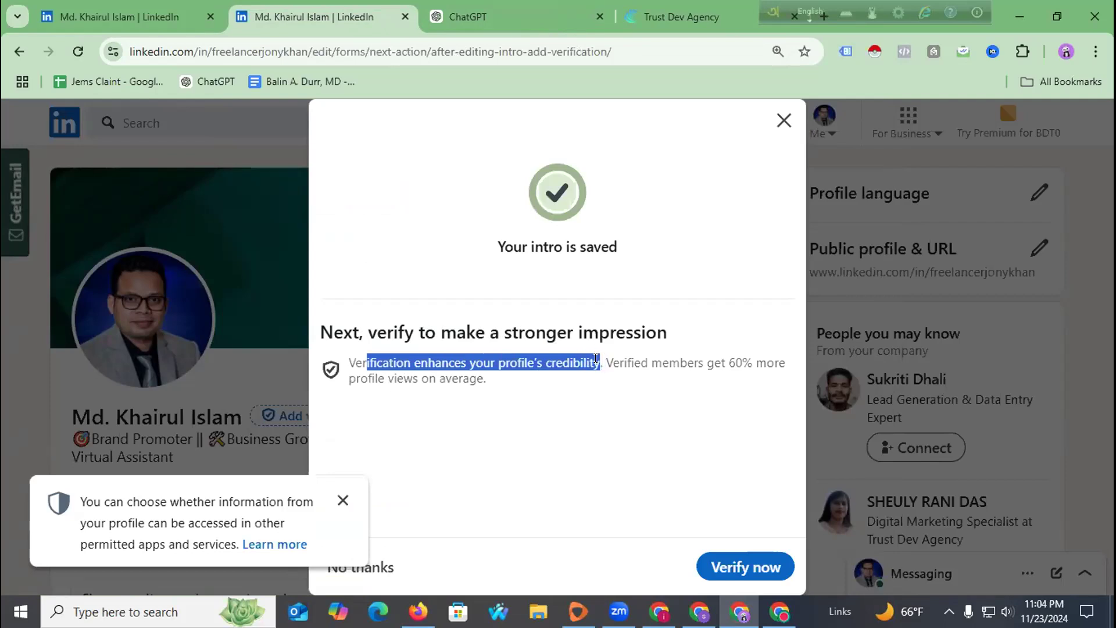
click(597, 358)
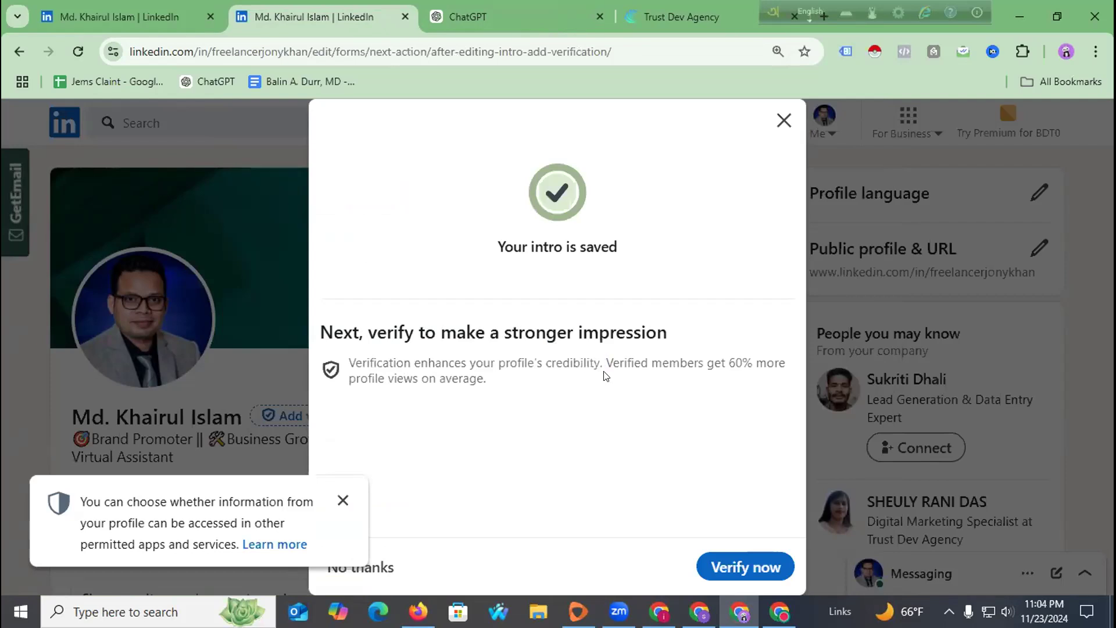
drag(599, 358, 472, 353)
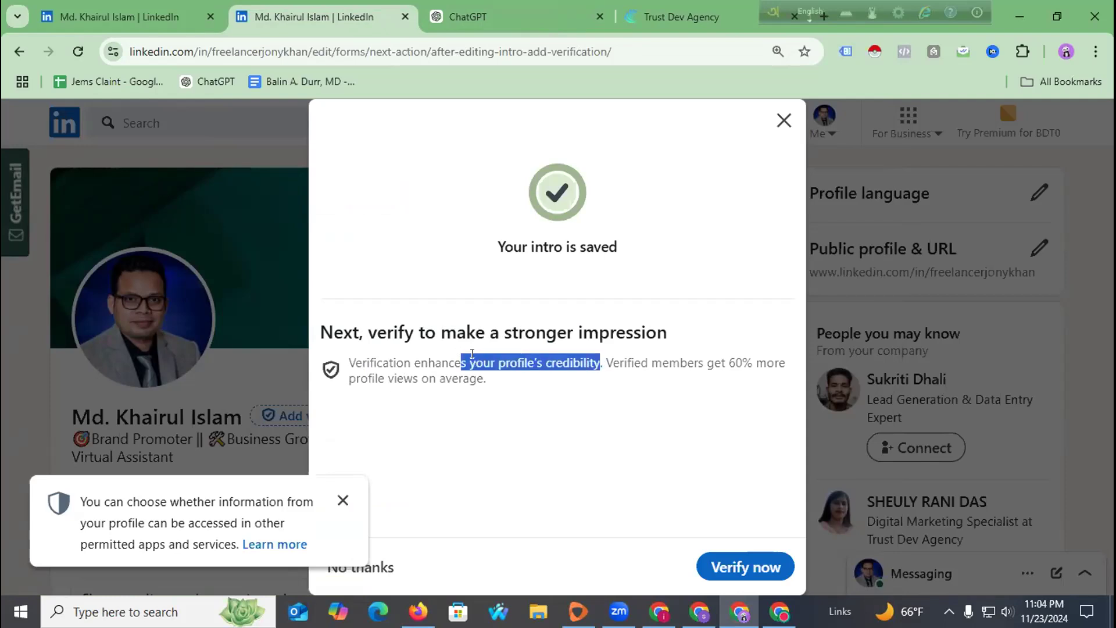
click(603, 359)
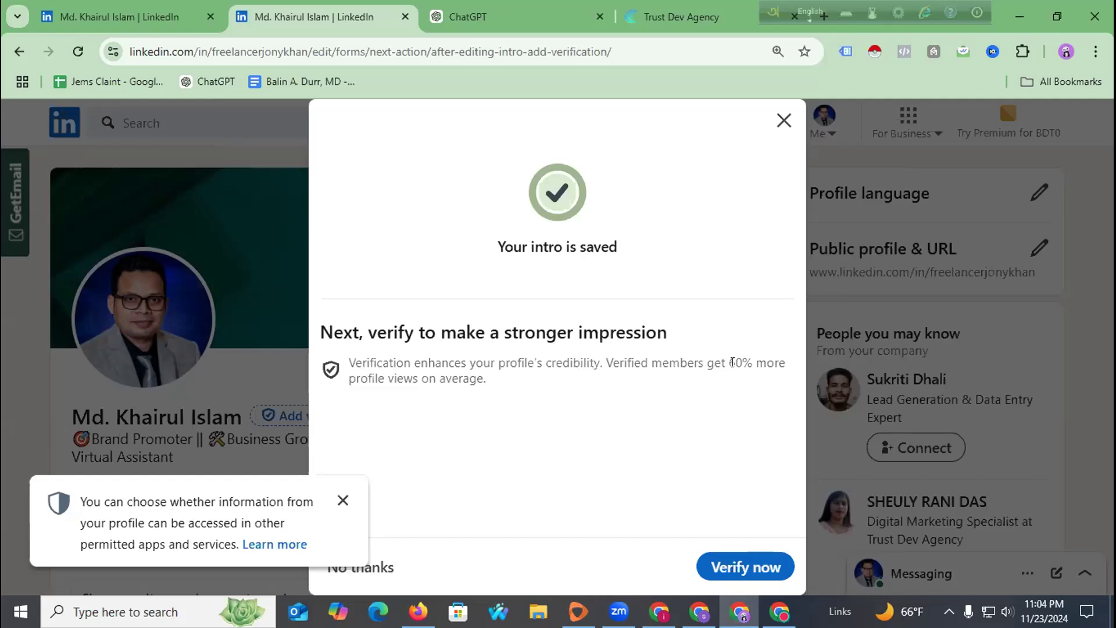
drag(366, 378, 528, 384)
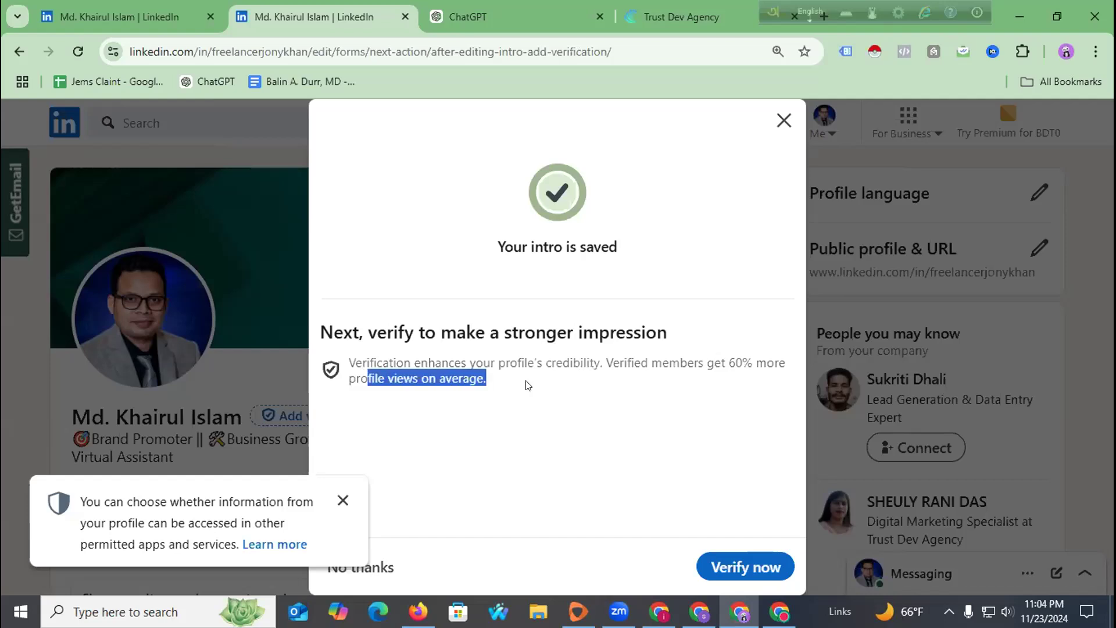
click(341, 500)
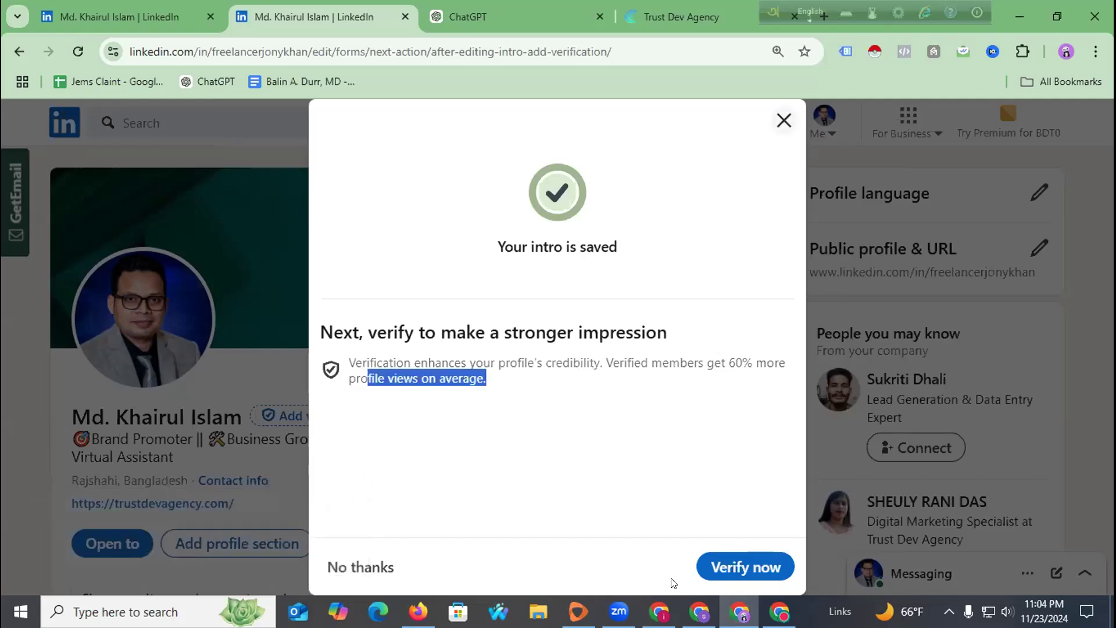
click(702, 571)
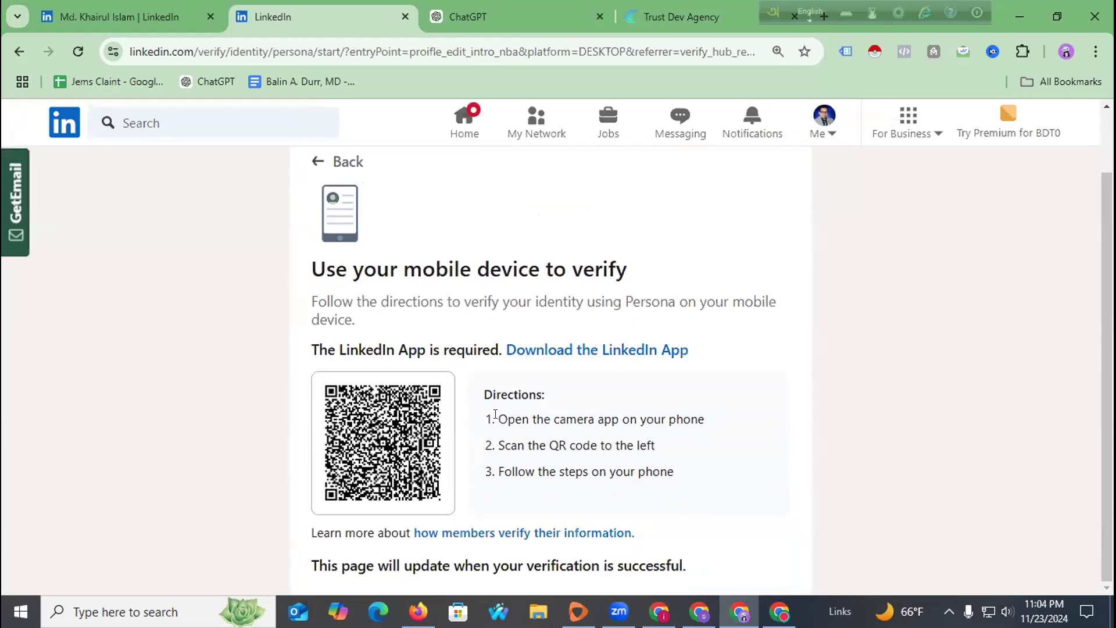
drag(495, 417, 708, 416)
click(612, 404)
drag(497, 416, 711, 420)
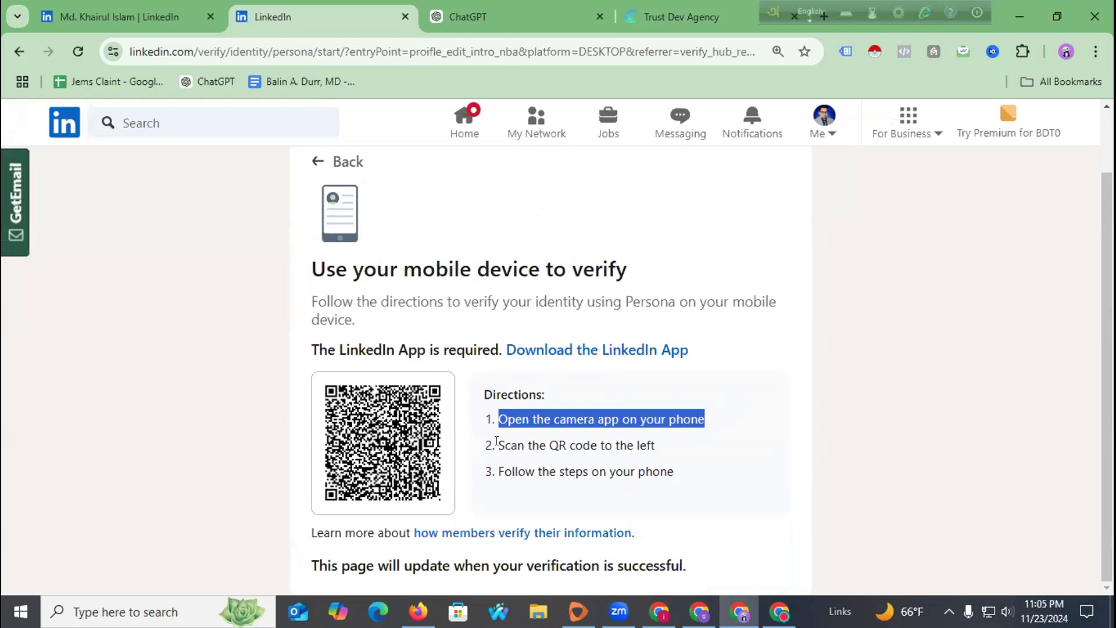
drag(497, 441, 665, 445)
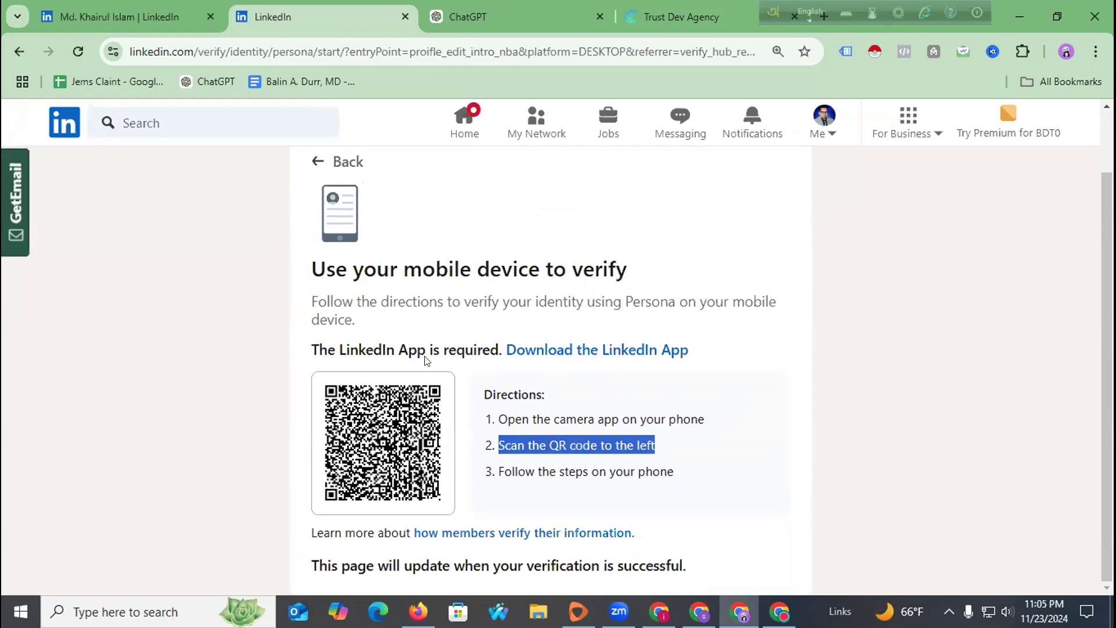
drag(491, 470, 675, 472)
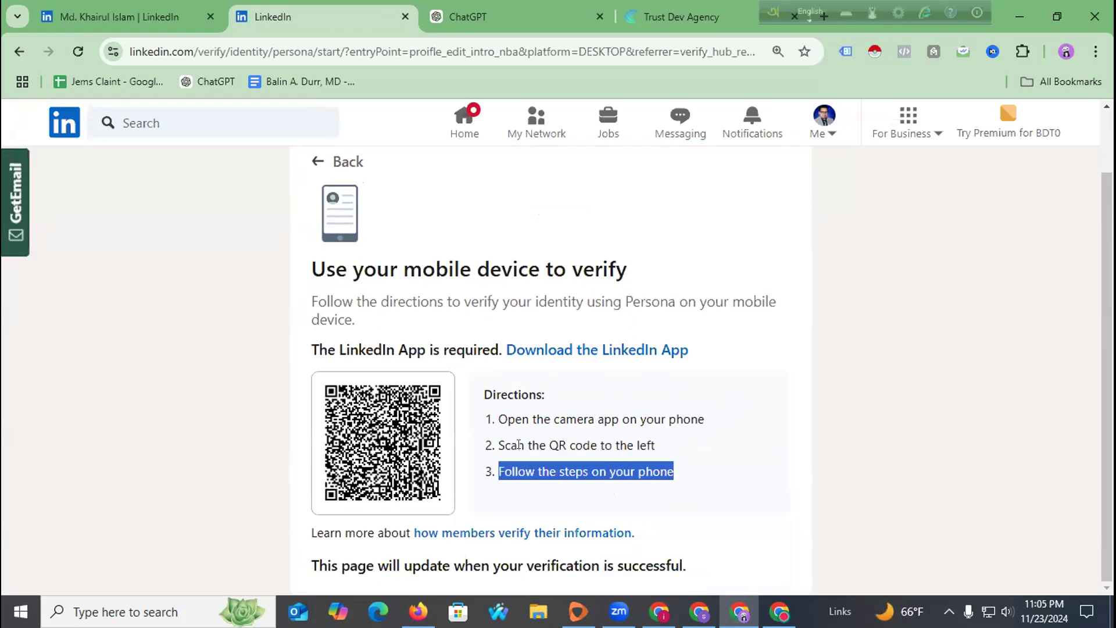
scroll(559, 268, up, 1)
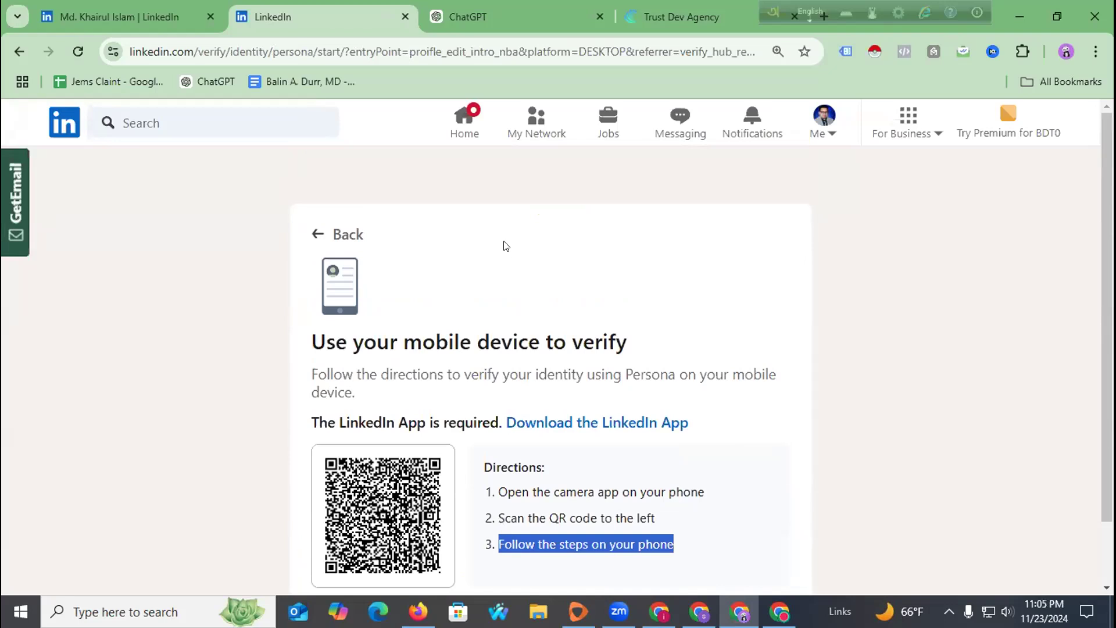
click(821, 115)
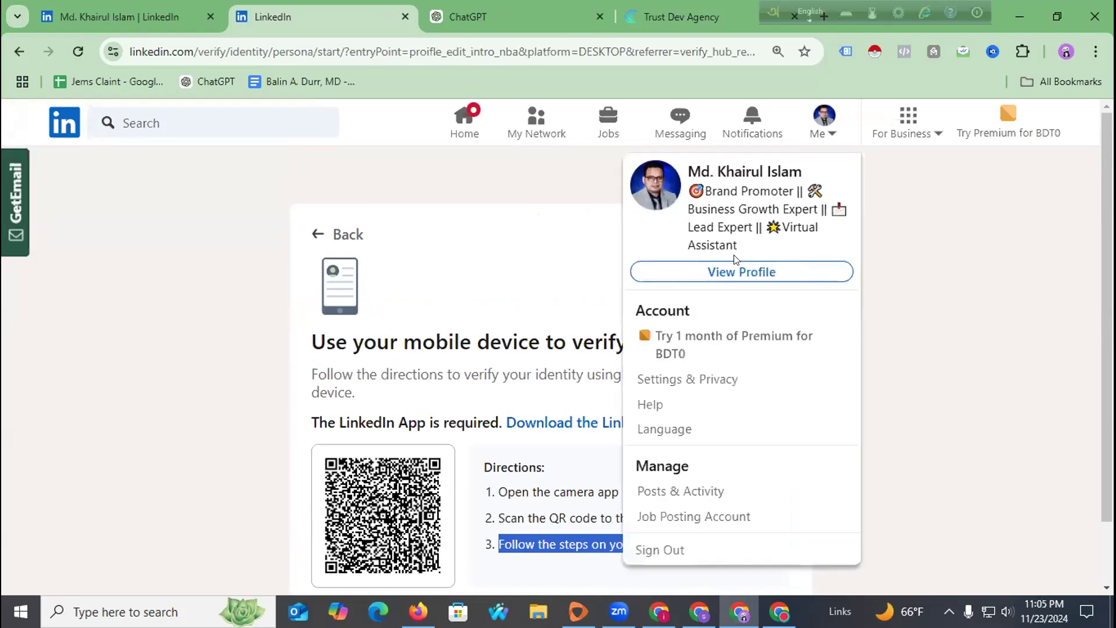
Review the banner, About, Experience, Education, Skills and Interests, then bring up the Add to profile options.
click(735, 272)
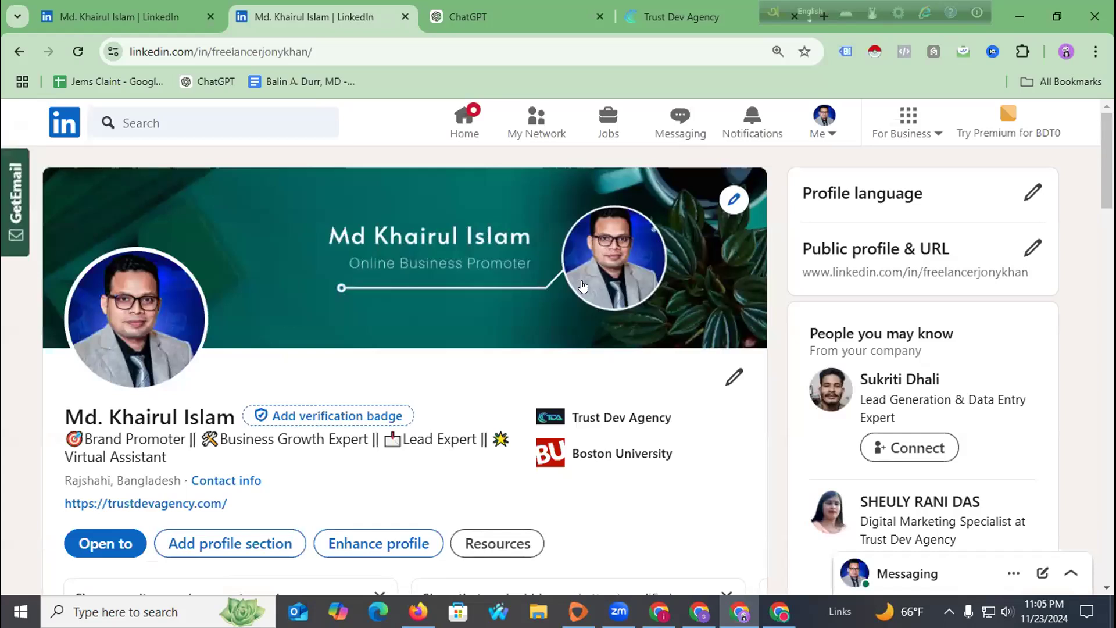
scroll(494, 323, down, 1)
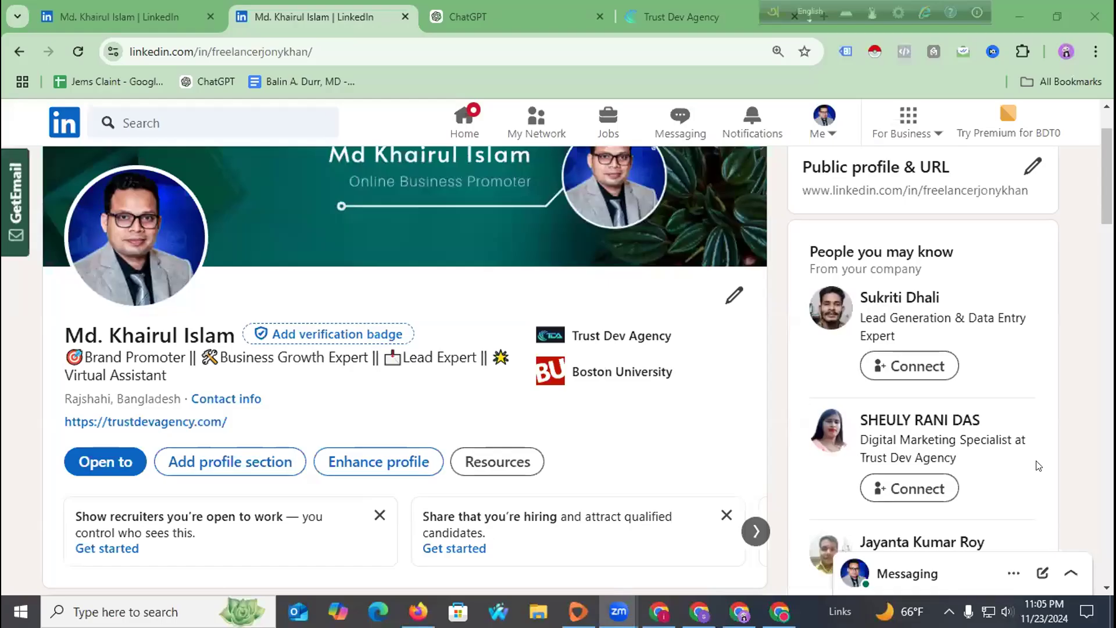
scroll(325, 391, up, 2)
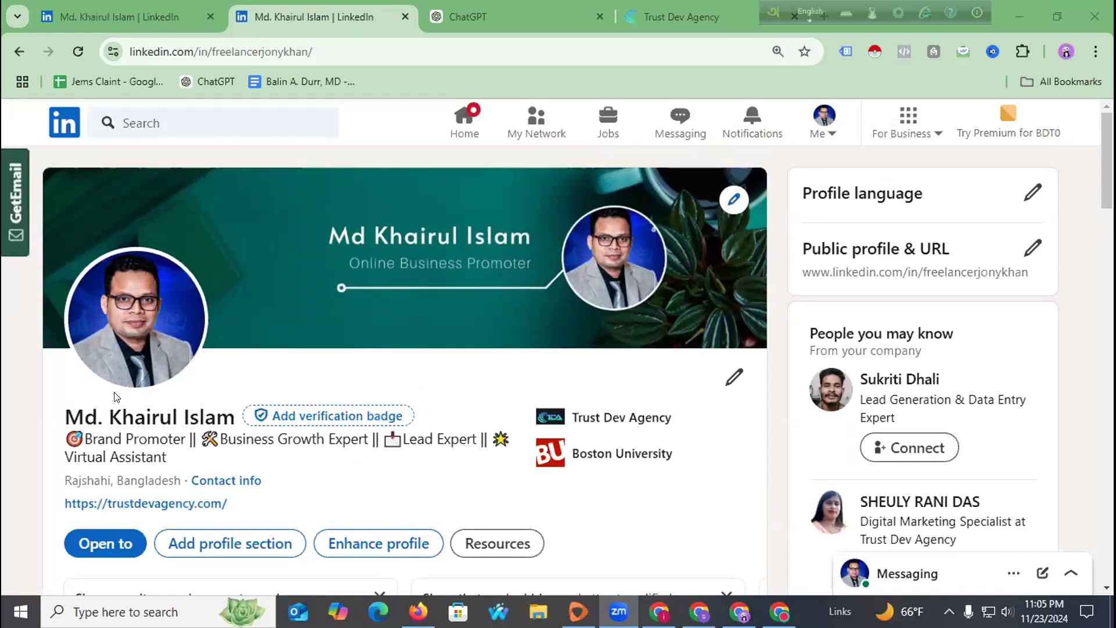
scroll(116, 397, down, 1)
scroll(468, 414, up, 1)
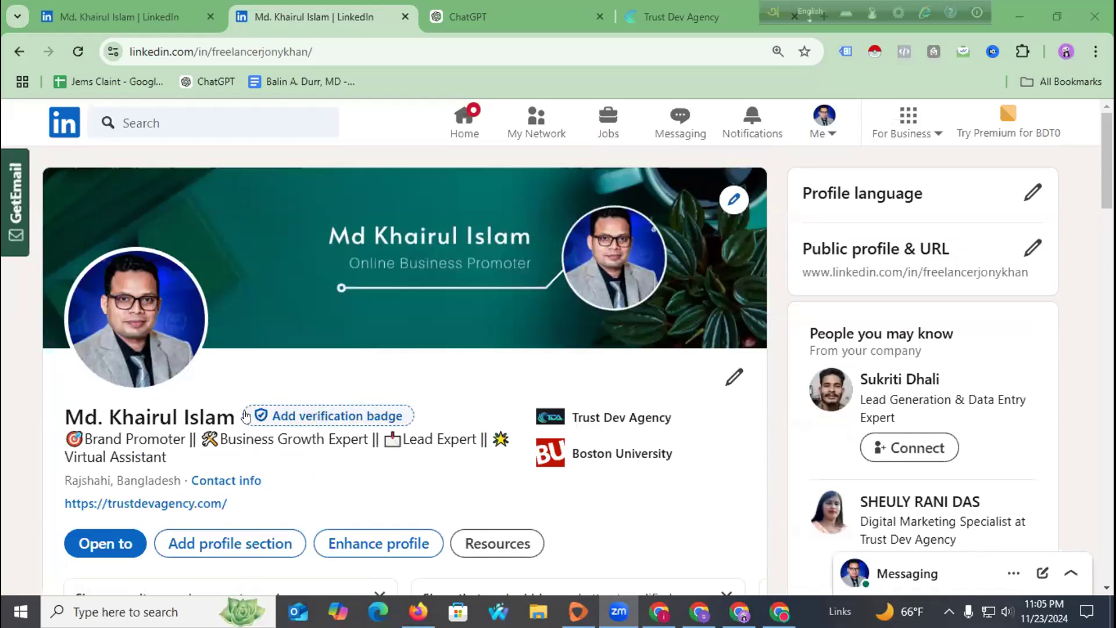
scroll(448, 442, down, 10)
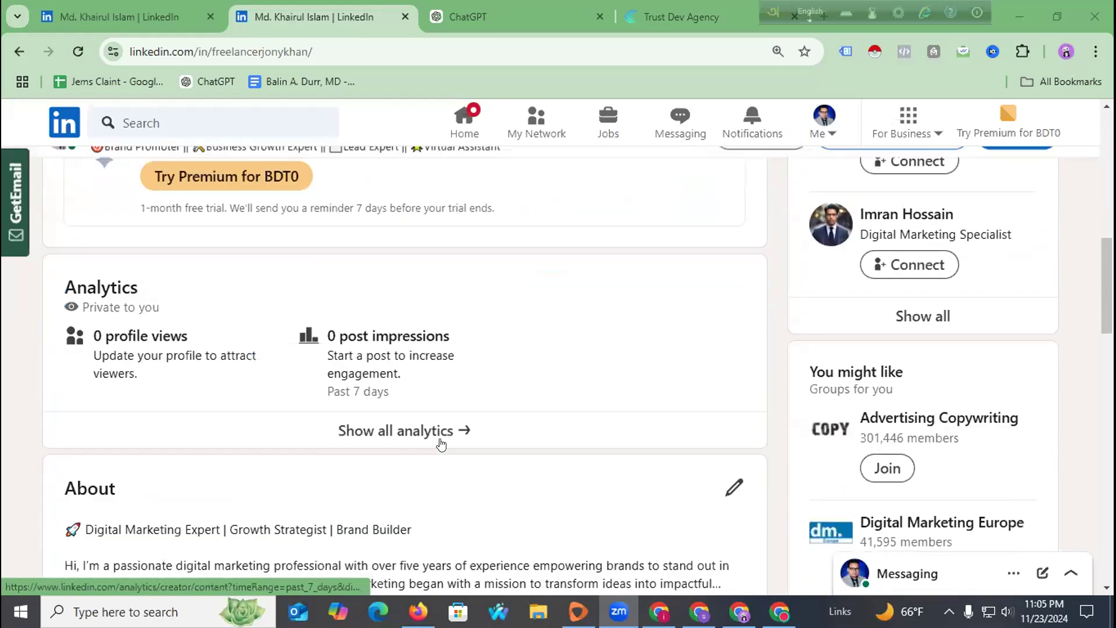
scroll(441, 445, down, 4)
scroll(437, 448, down, 4)
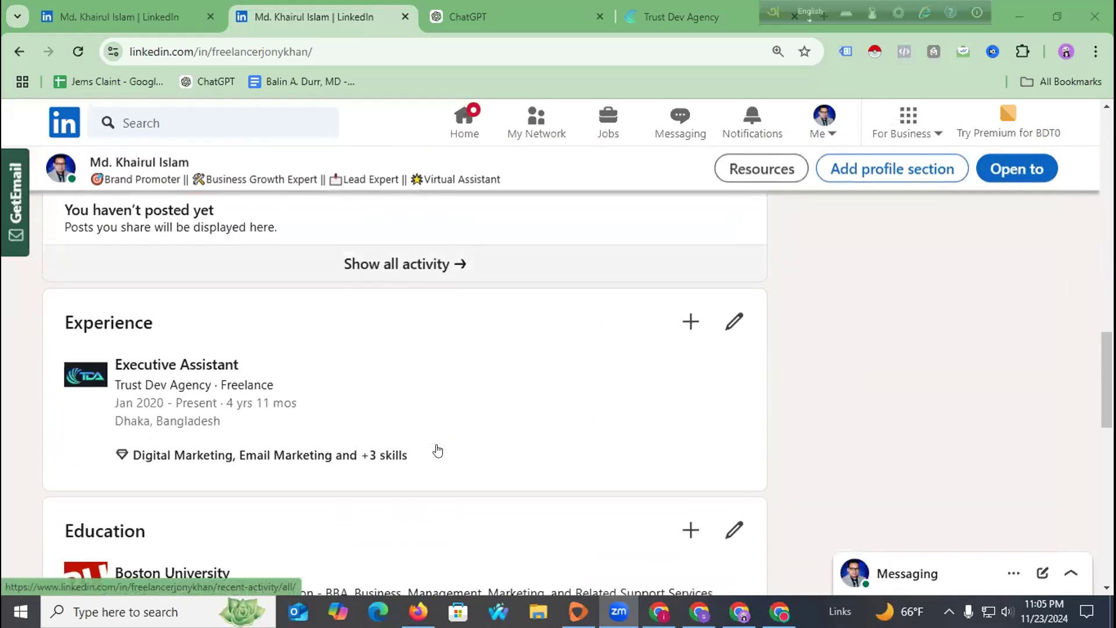
scroll(437, 450, down, 12)
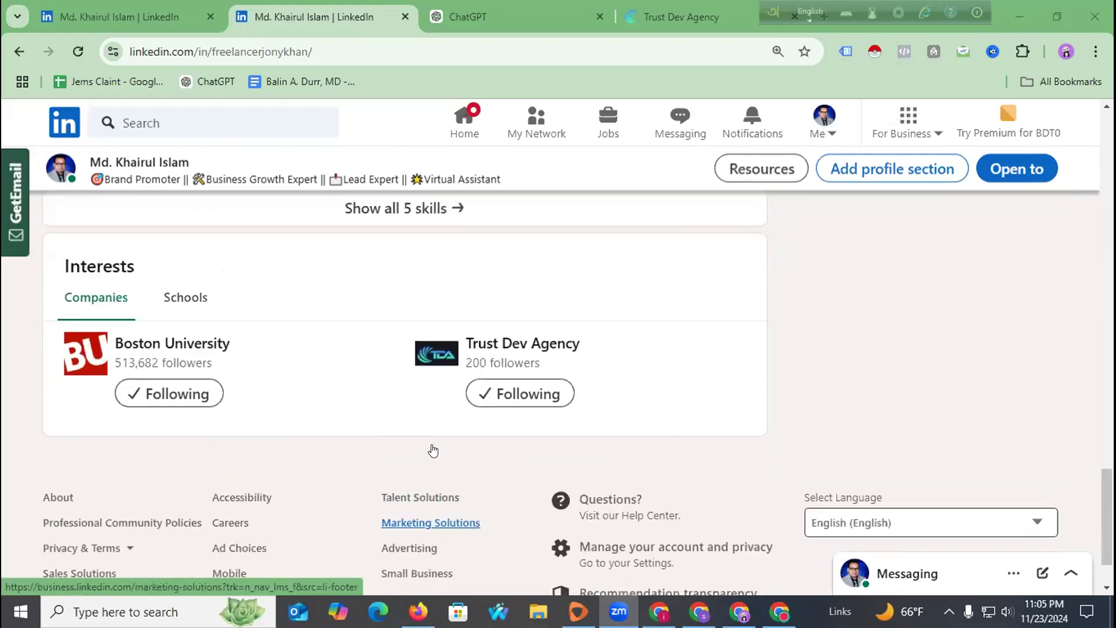
scroll(436, 447, up, 20)
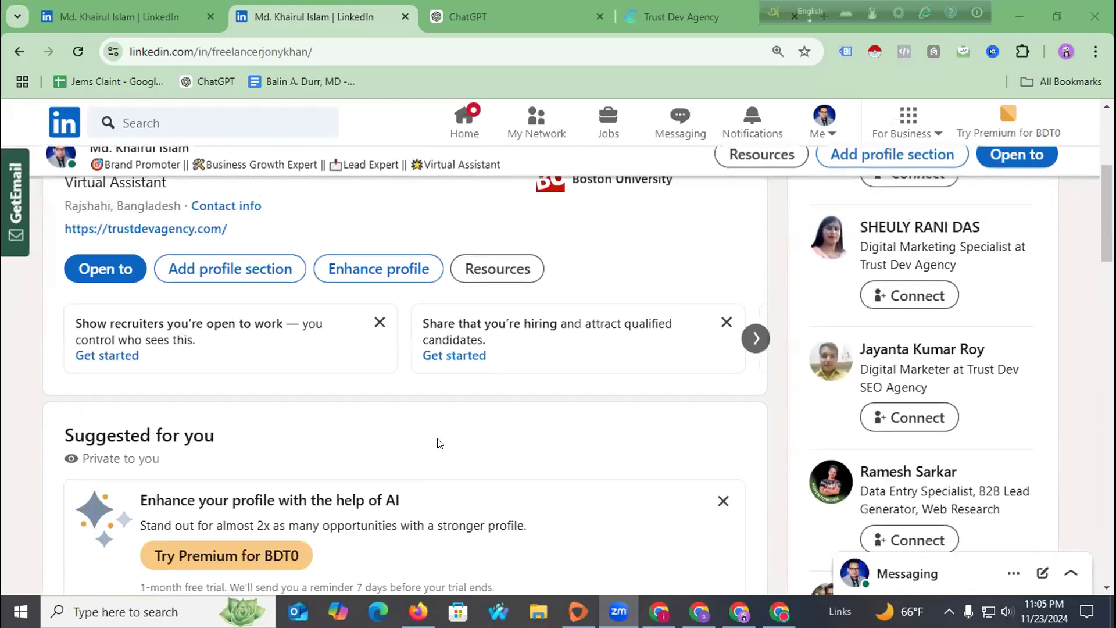
scroll(440, 444, up, 4)
scroll(692, 336, down, 4)
scroll(691, 337, down, 3)
scroll(624, 382, up, 7)
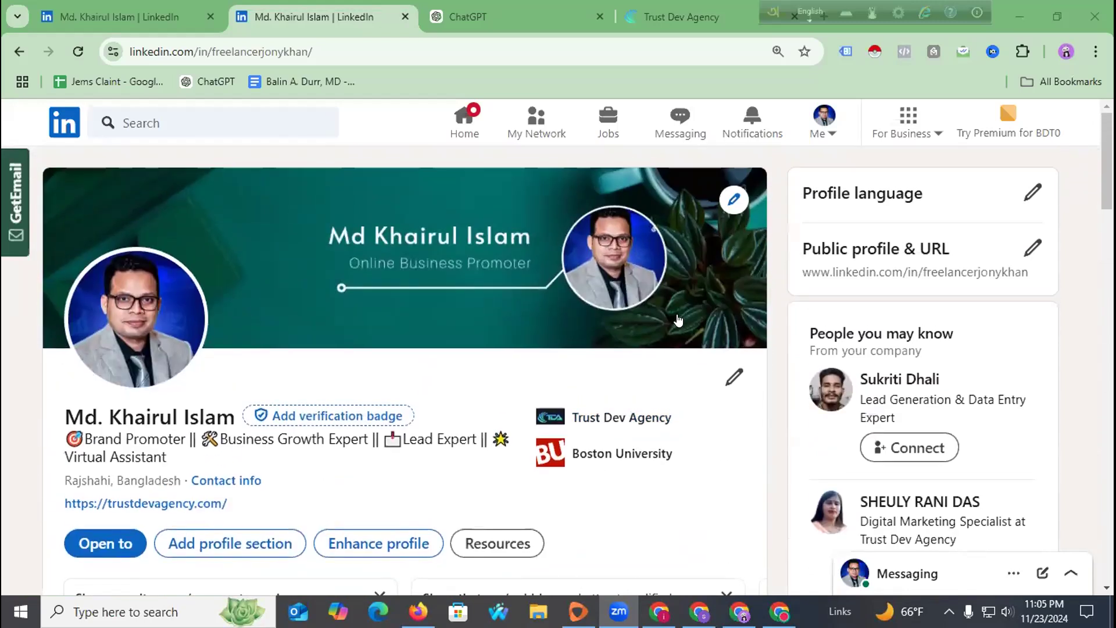
scroll(678, 319, down, 3)
scroll(710, 287, up, 3)
scroll(707, 261, down, 3)
scroll(667, 329, down, 7)
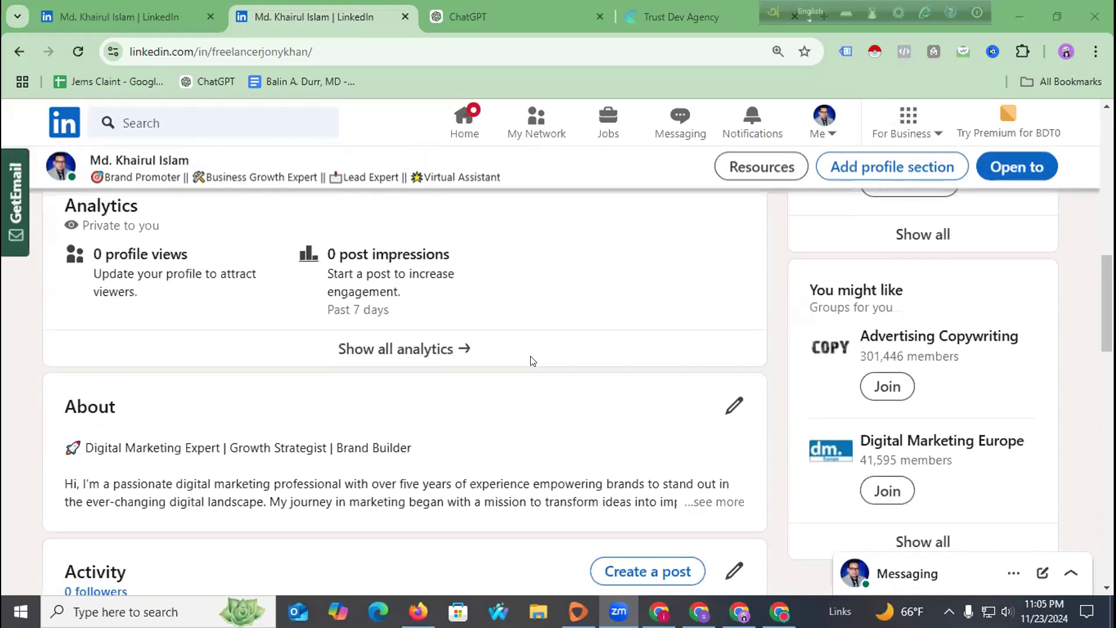
click(842, 170)
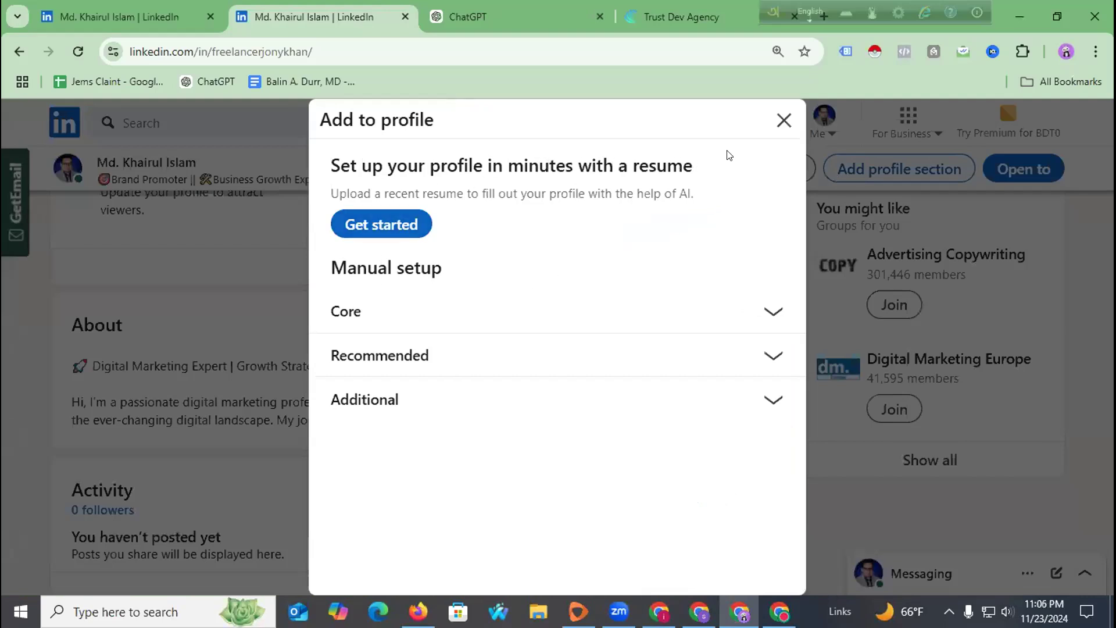
click(771, 123)
scroll(728, 401, up, 7)
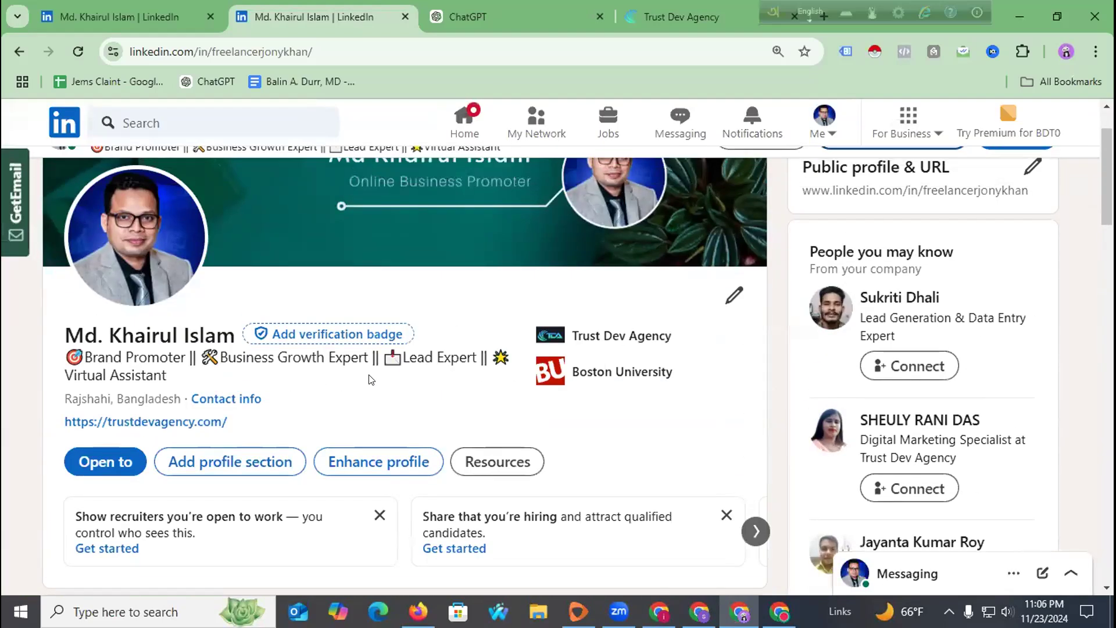
scroll(728, 401, down, 5)
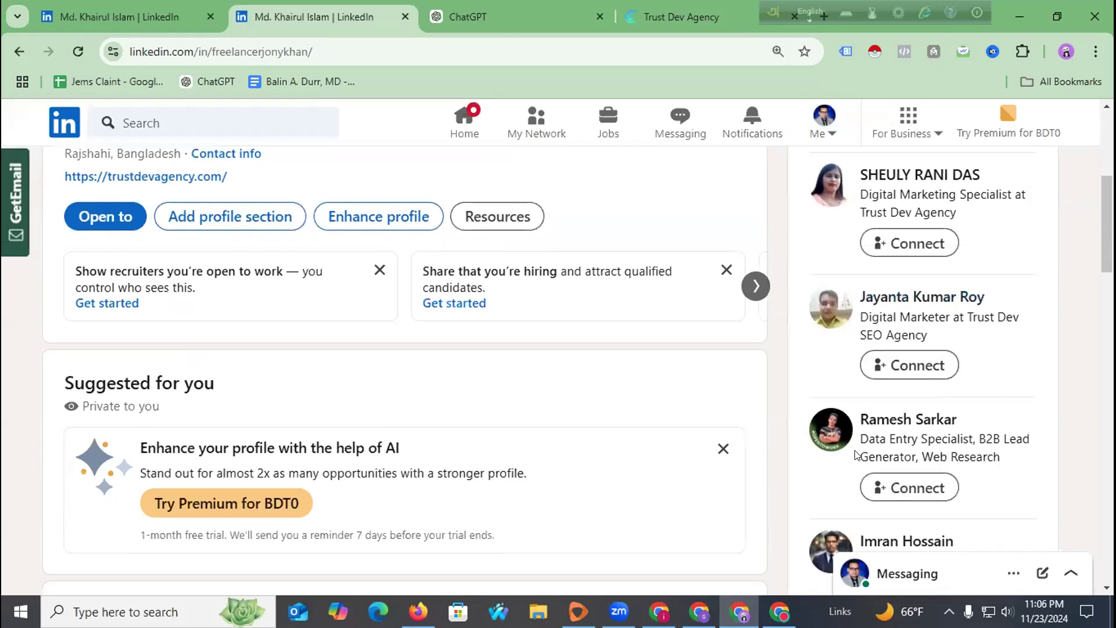
scroll(856, 454, down, 4)
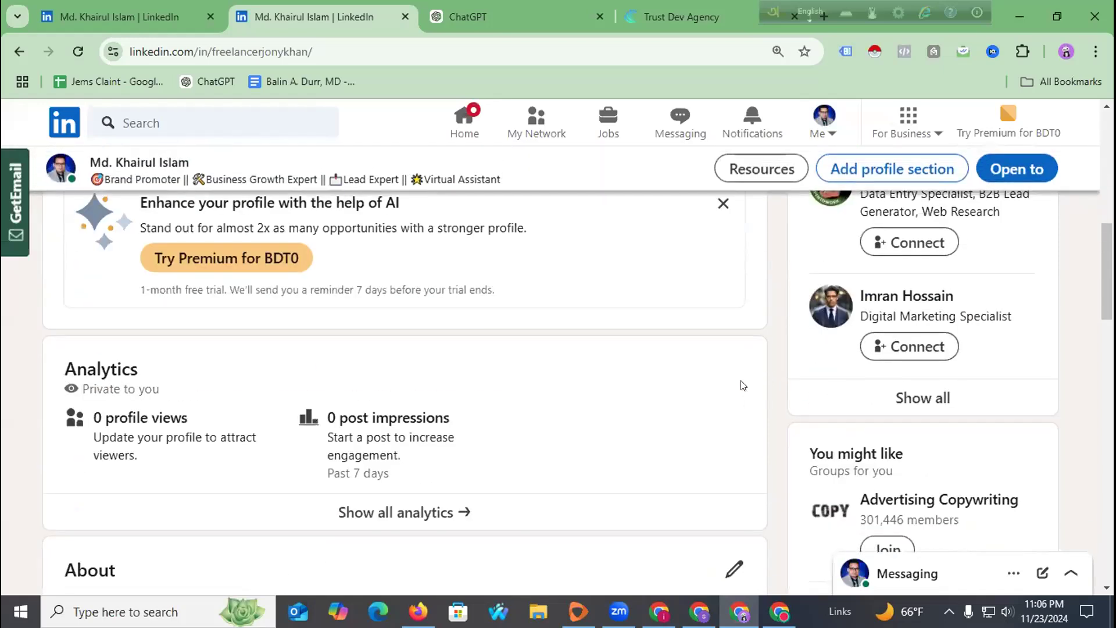
scroll(742, 386, down, 4)
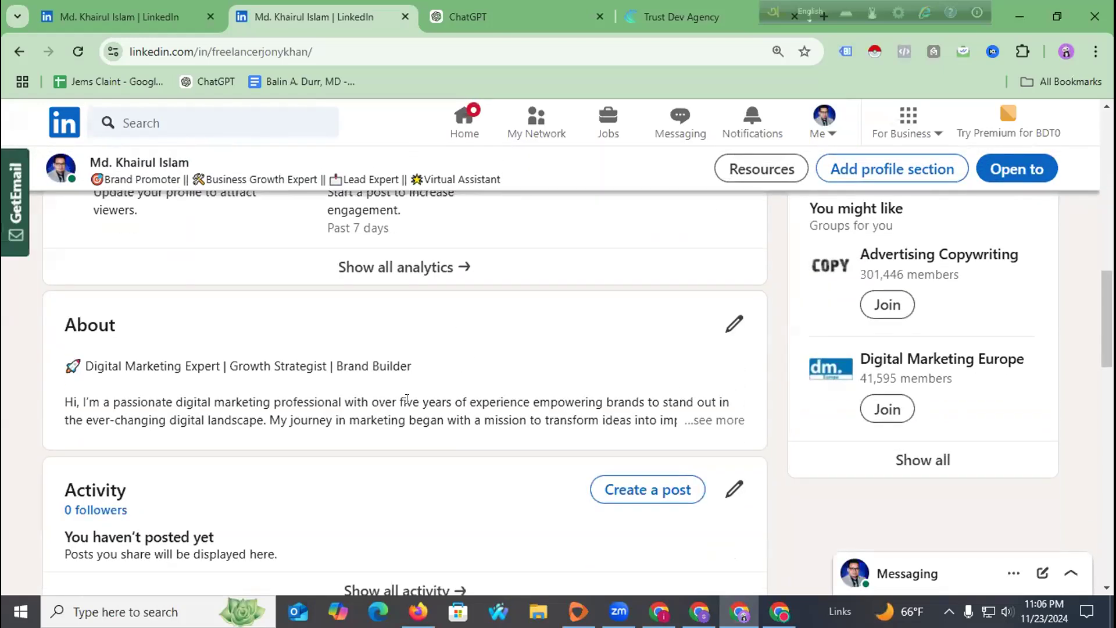
scroll(407, 398, up, 12)
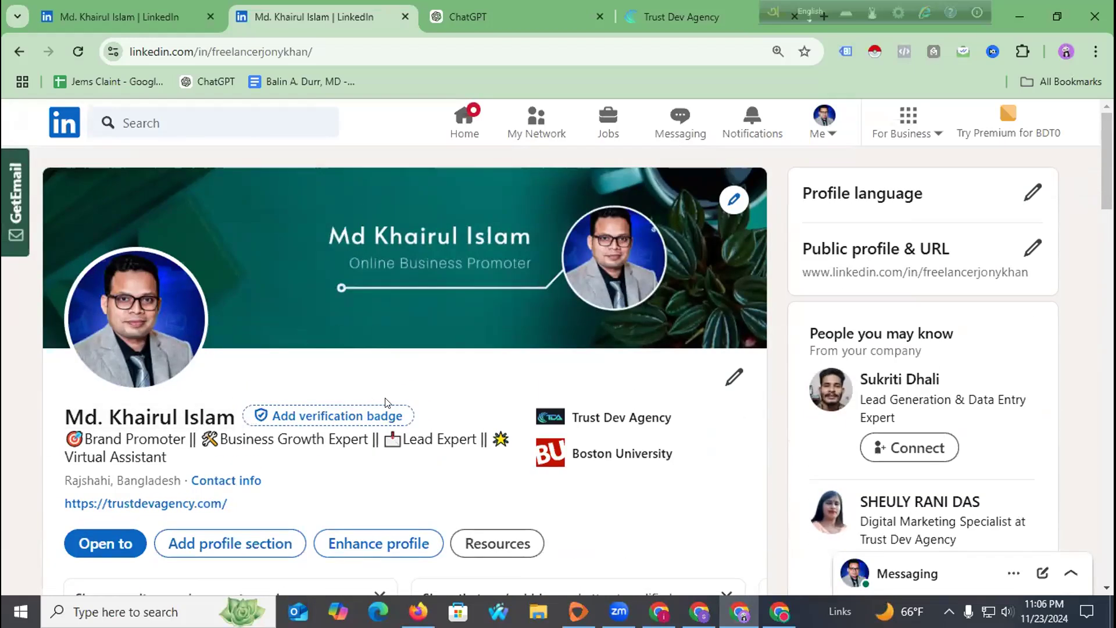
scroll(385, 402, down, 10)
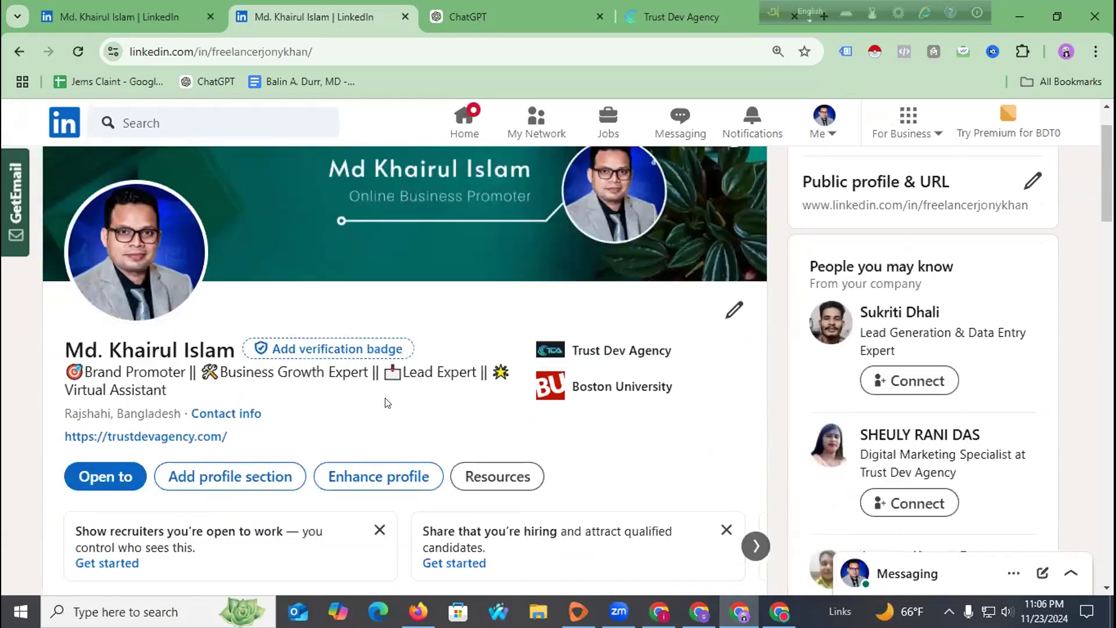
scroll(389, 402, down, 15)
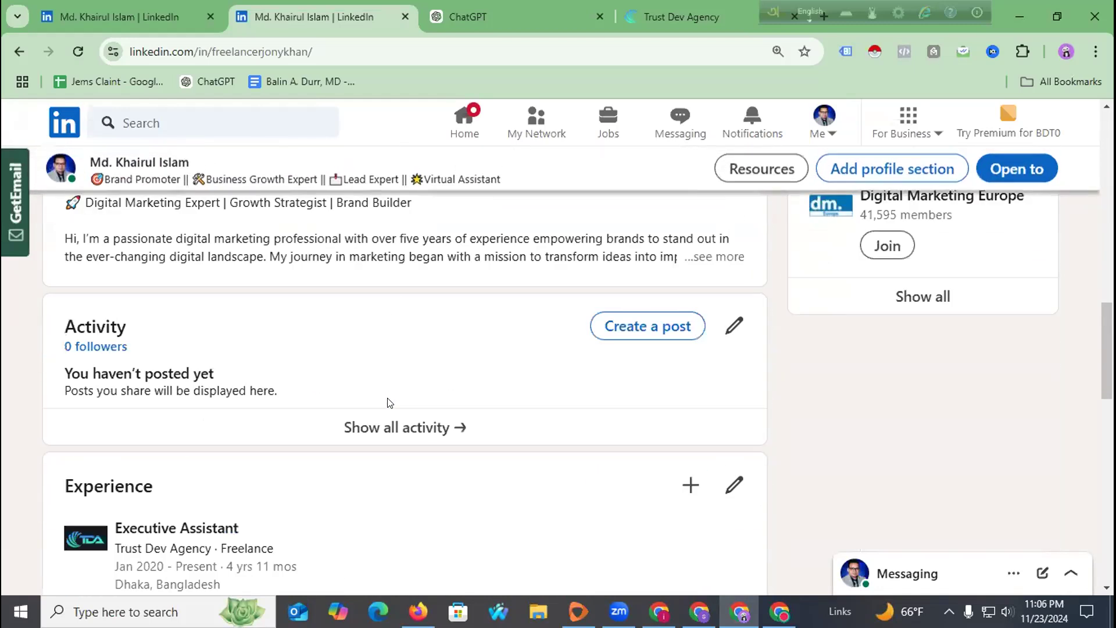
scroll(389, 402, up, 15)
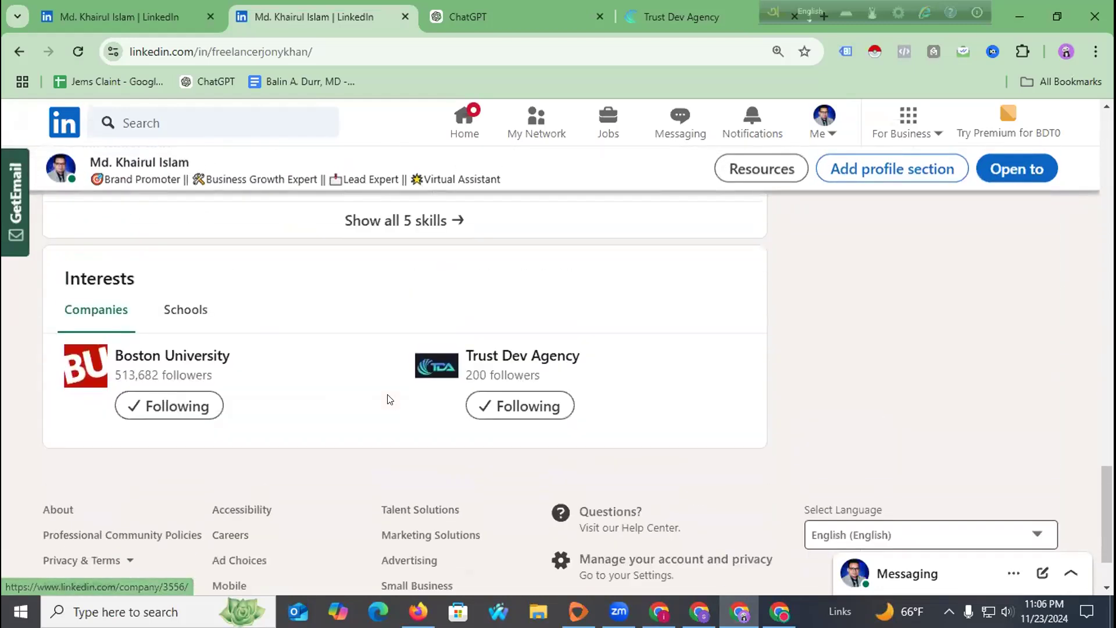
scroll(388, 398, up, 10)
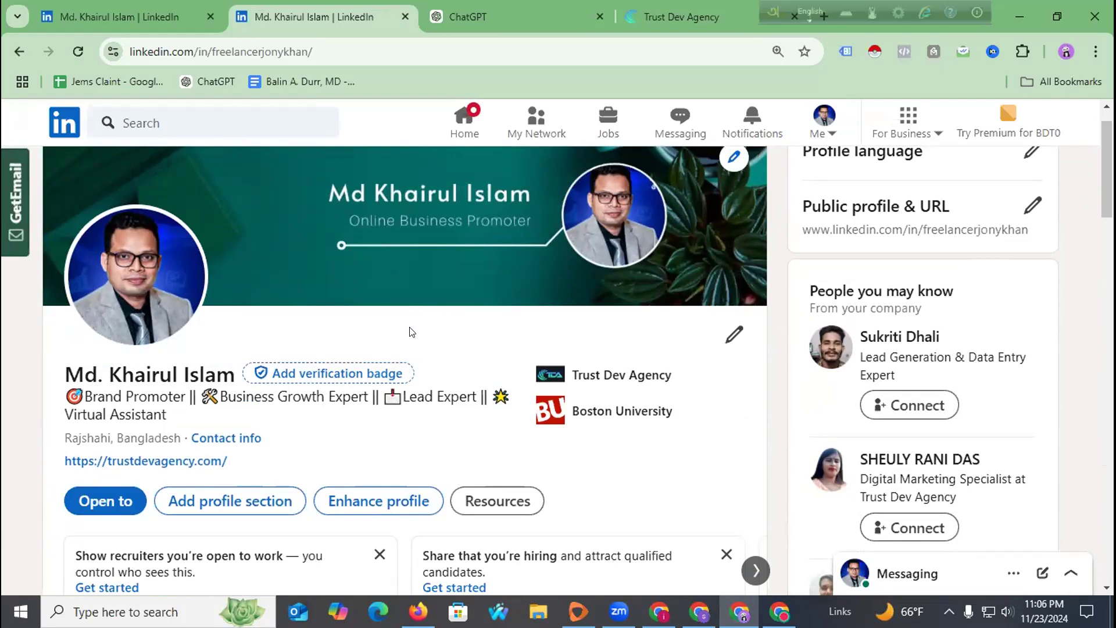
scroll(411, 332, down, 10)
scroll(397, 345, down, 4)
scroll(396, 346, up, 4)
scroll(396, 346, down, 3)
scroll(388, 338, down, 12)
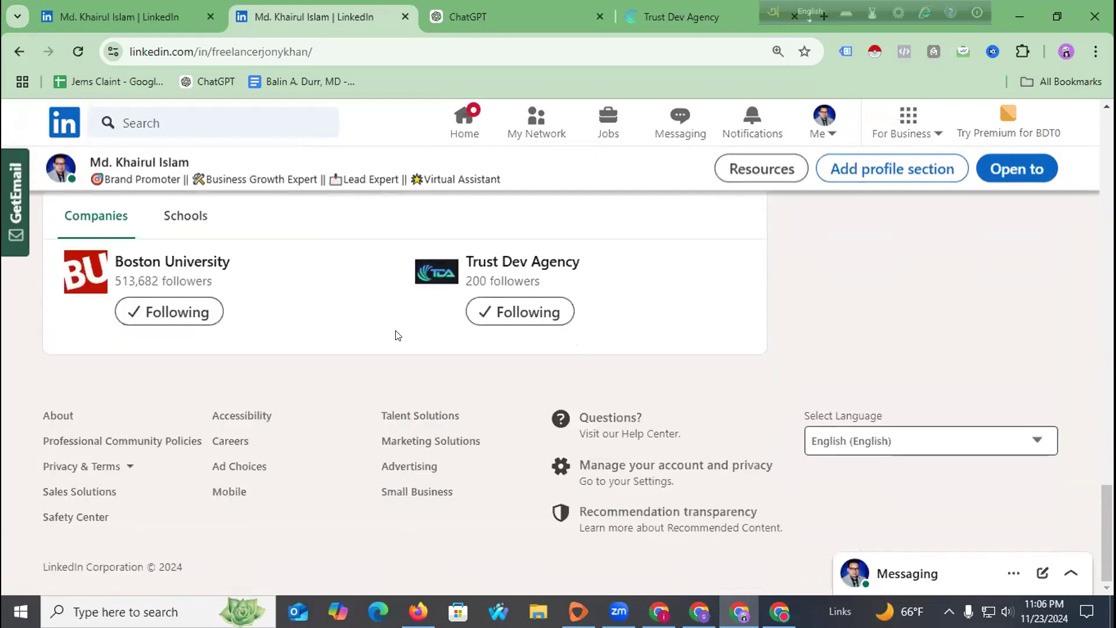
scroll(400, 337, up, 12)
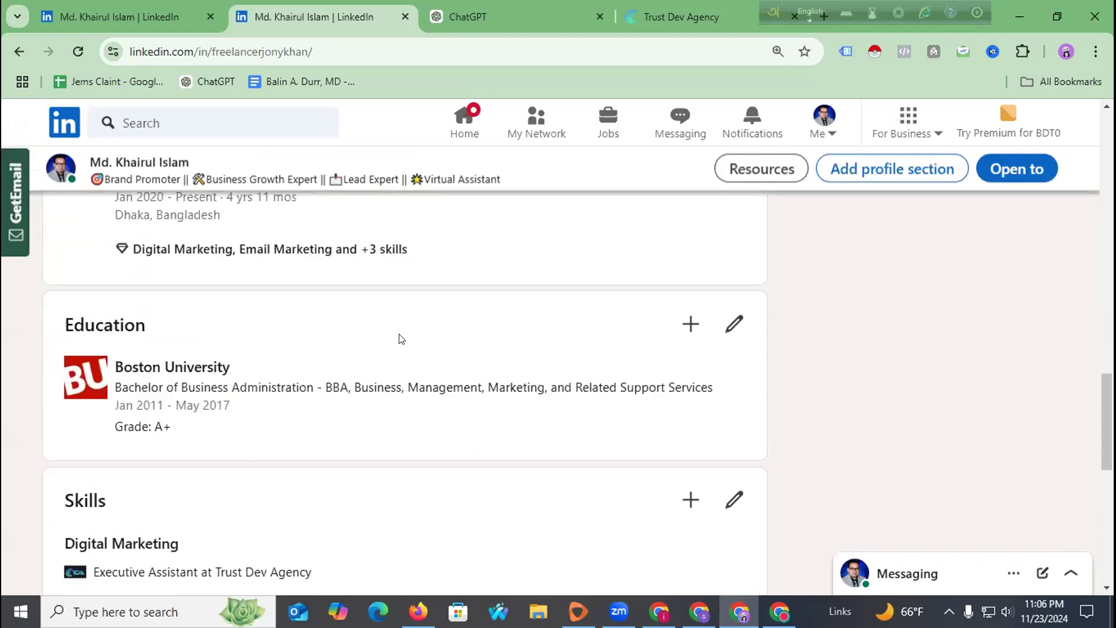
scroll(401, 338, up, 4)
scroll(351, 357, down, 8)
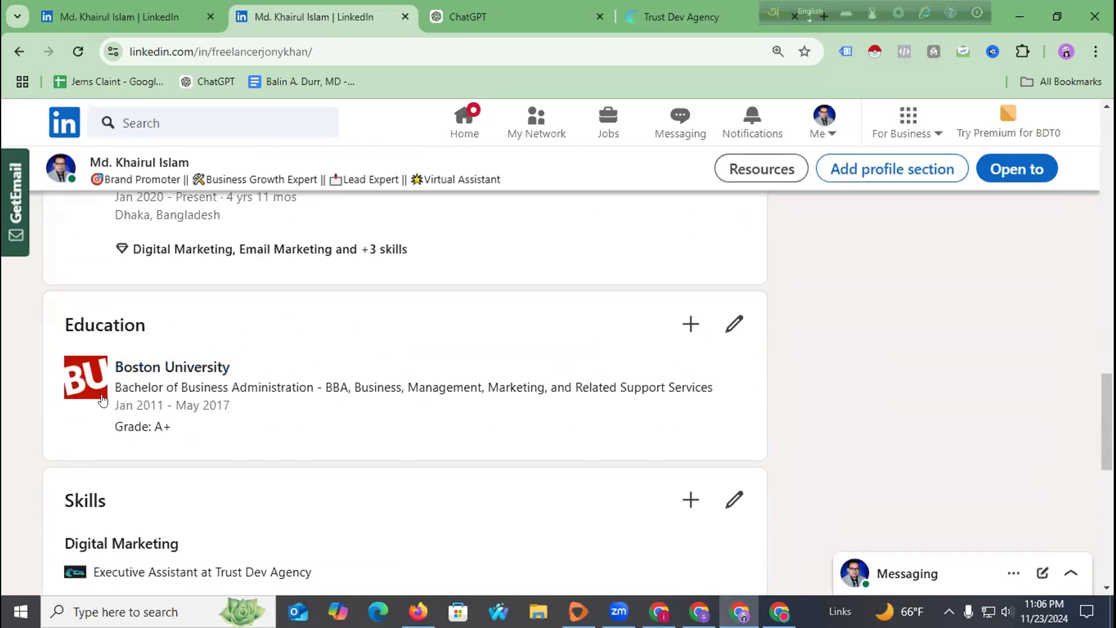
scroll(334, 424, down, 8)
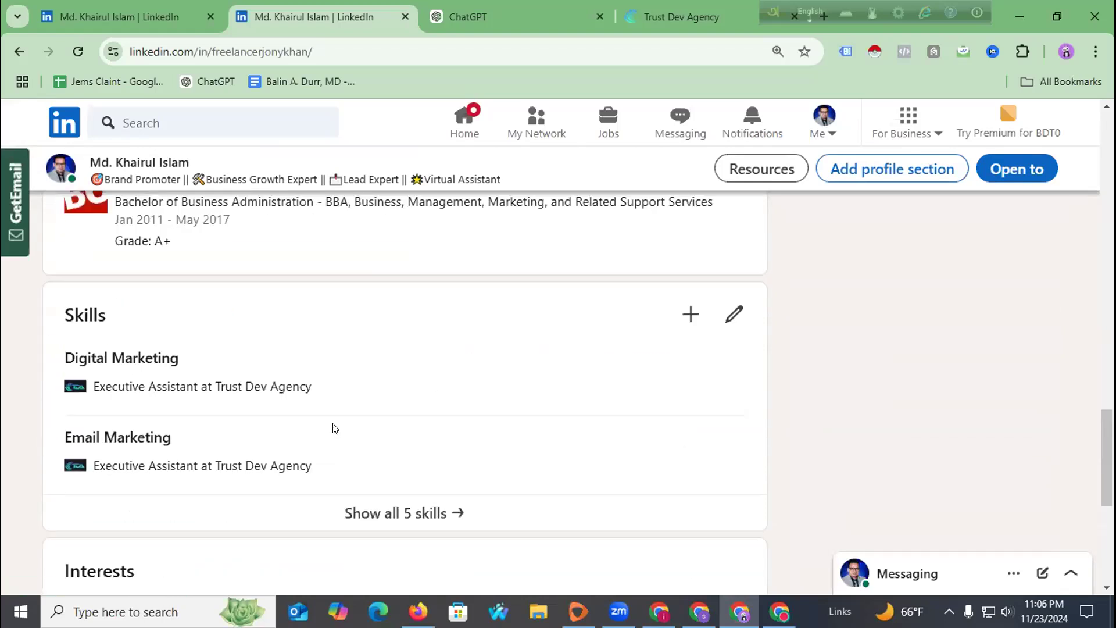
scroll(335, 430, up, 15)
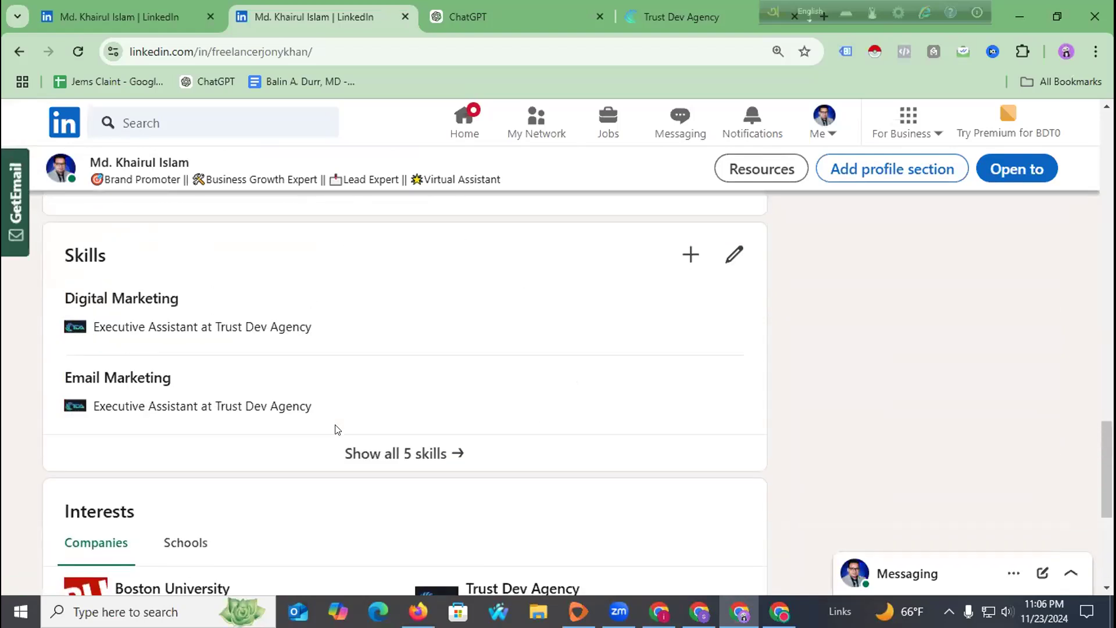
scroll(335, 437, up, 8)
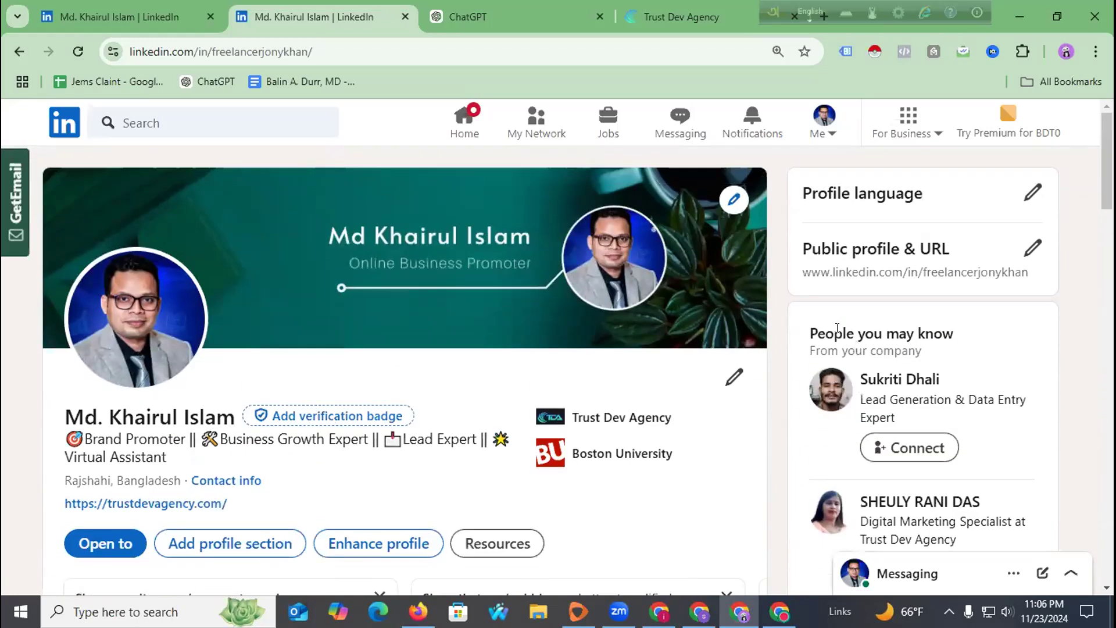
scroll(803, 344, down, 5)
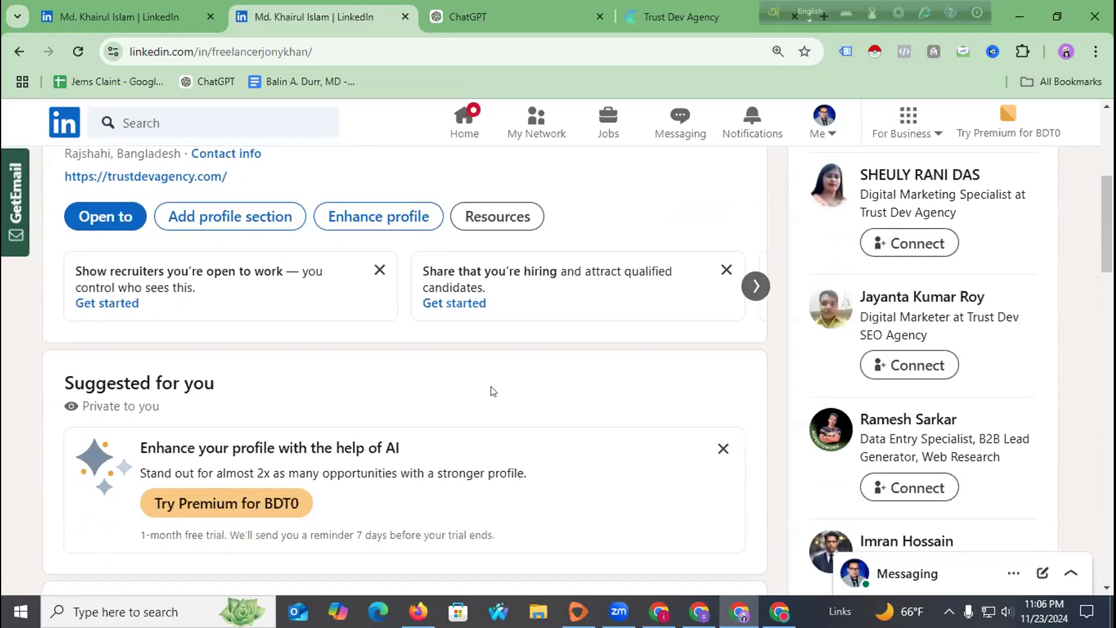
scroll(493, 391, up, 5)
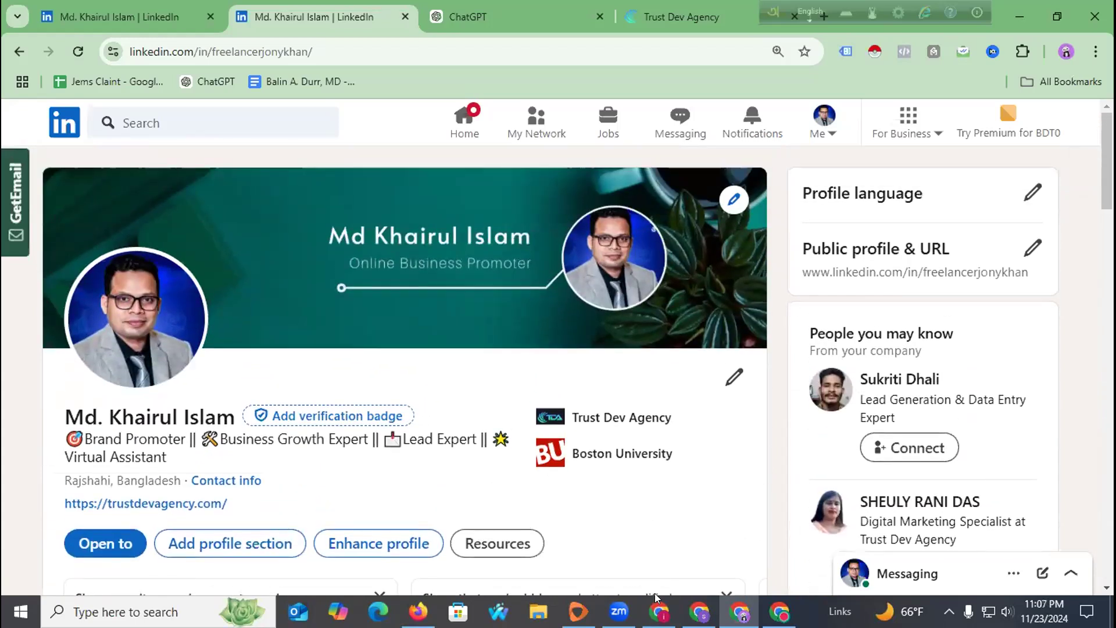
mouse_move(619, 612)
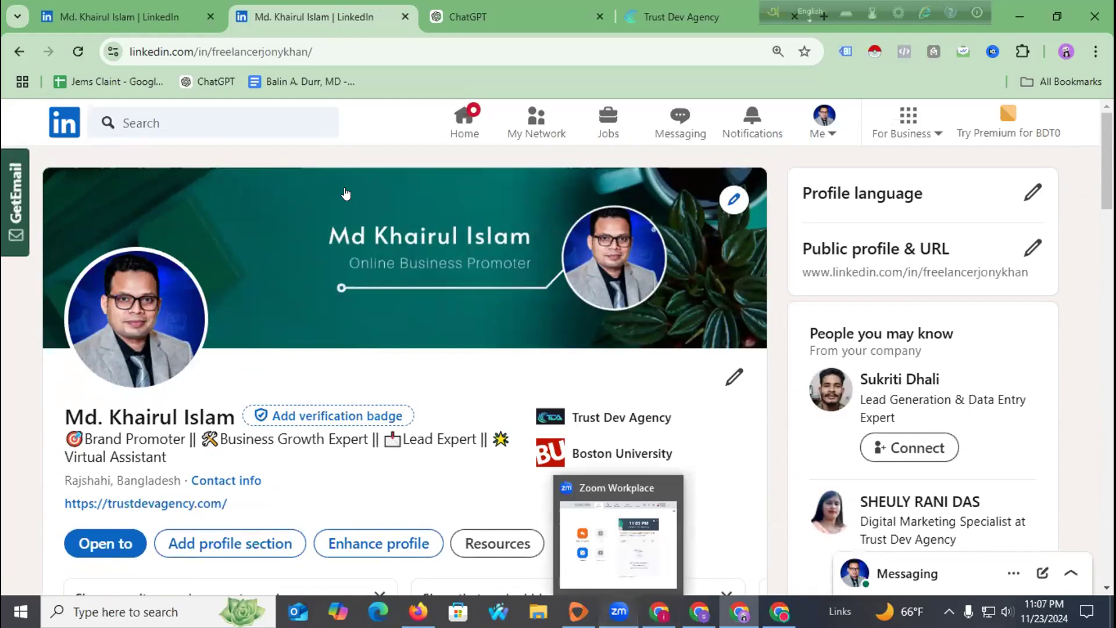